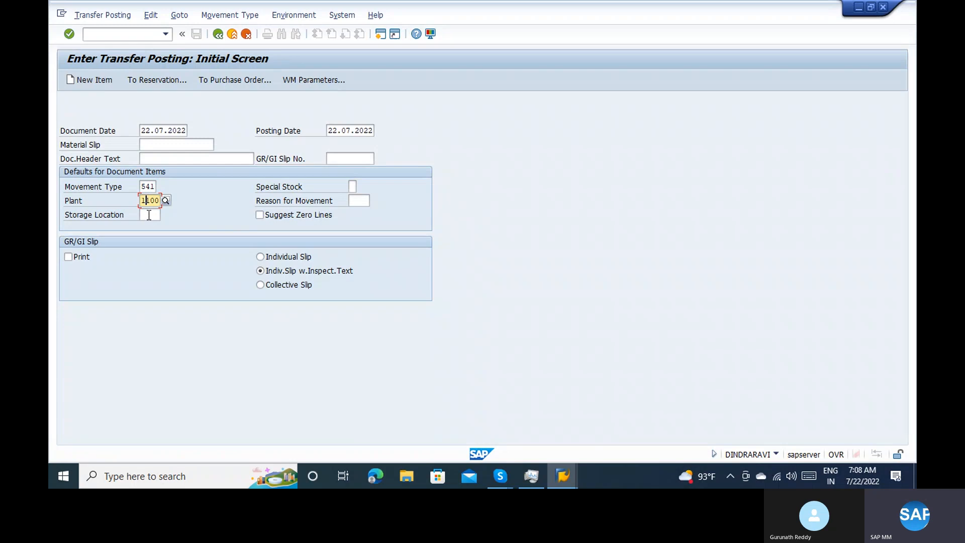
Set the storage location to 0001 for the transfer posting, check the new-items entry screen and return to the initial screen
left_click(148, 214)
type("0001")
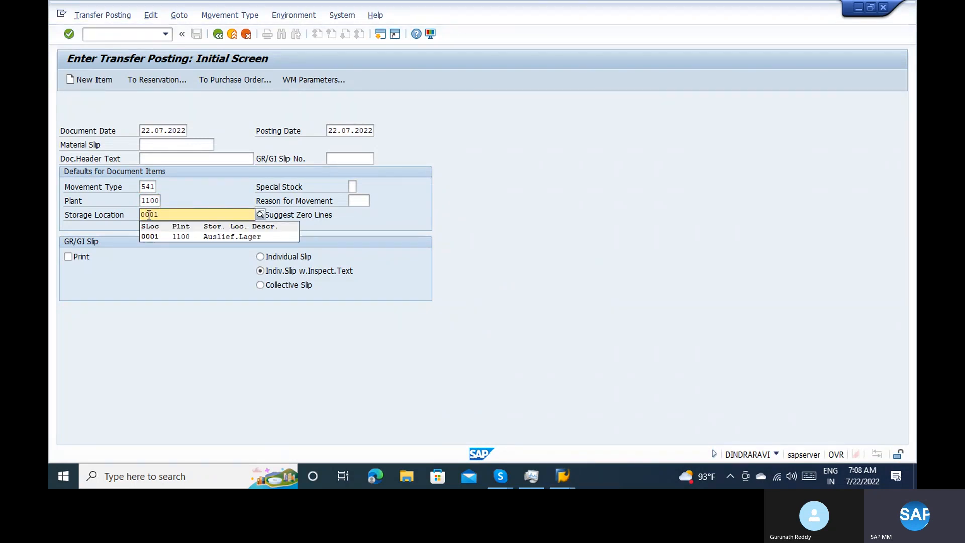
key("Return")
key("Return")
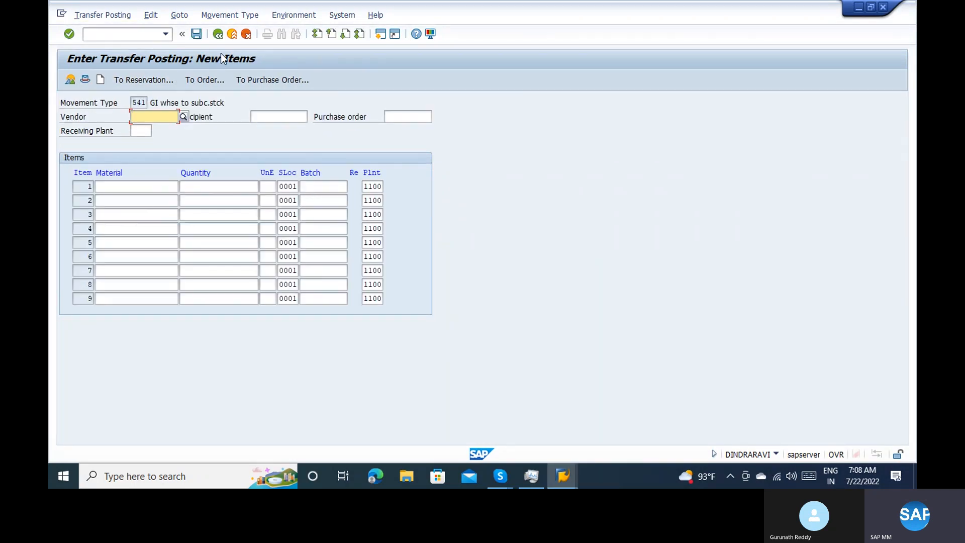
left_click(219, 37)
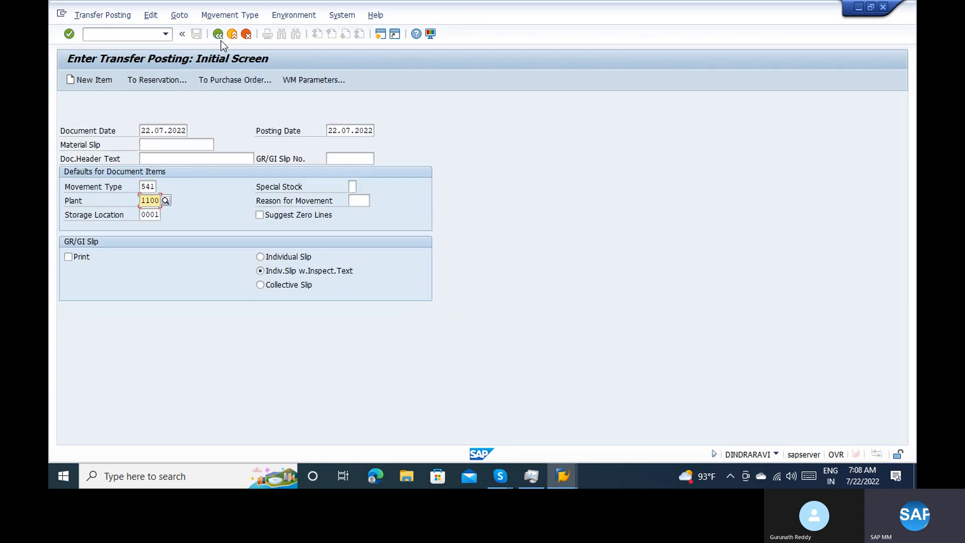
Reference the suggested purchase order in the transfer posting and adopt its components with details
left_click(232, 81)
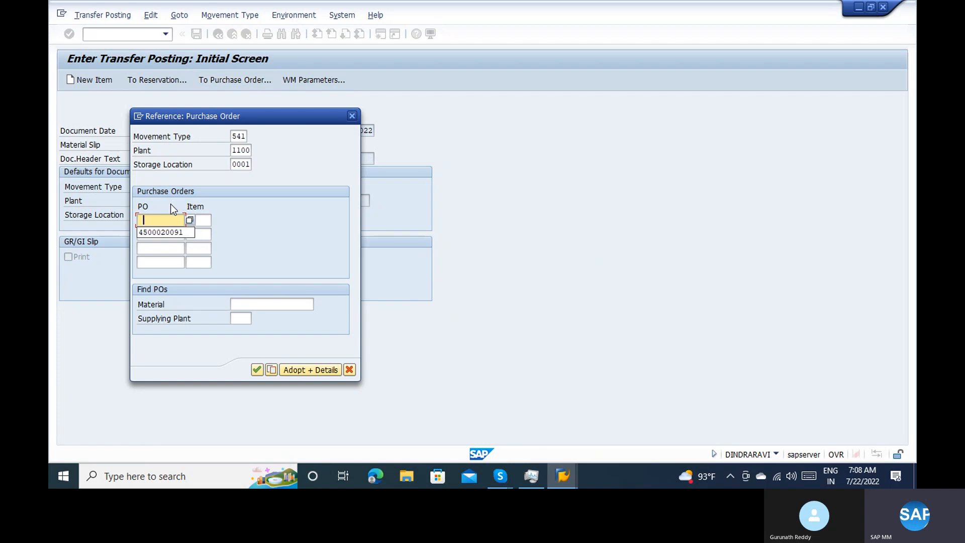
left_click(157, 233)
left_click(317, 368)
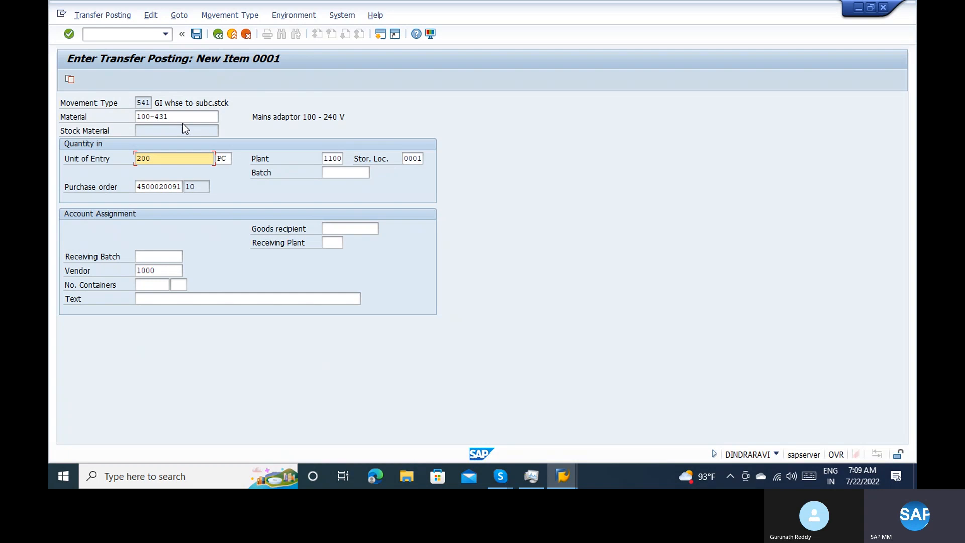
Switch to the other SAP session, display the purchase order for material 100-100 and open its component list
key("alt+Tab")
key("alt+Tab")
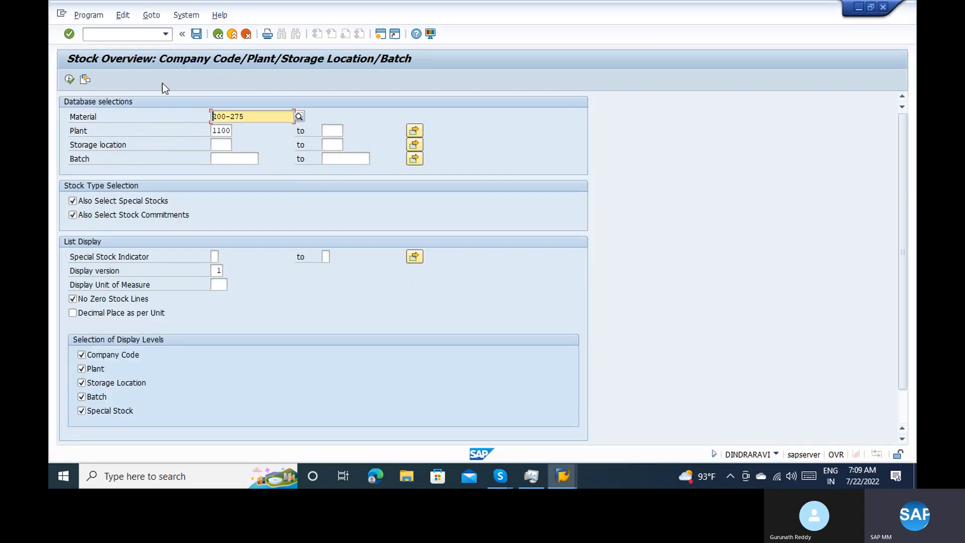
left_click(110, 33)
type("/nmb52")
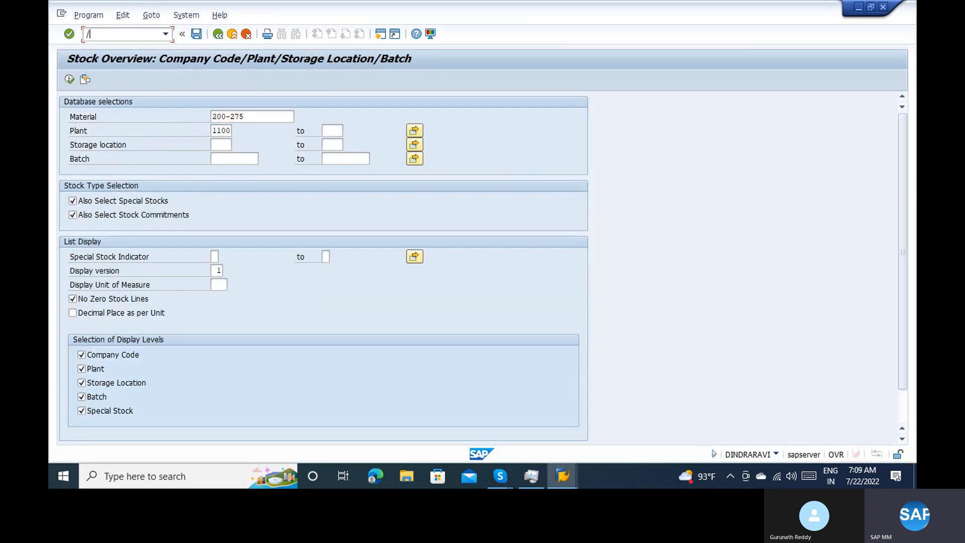
key("Return")
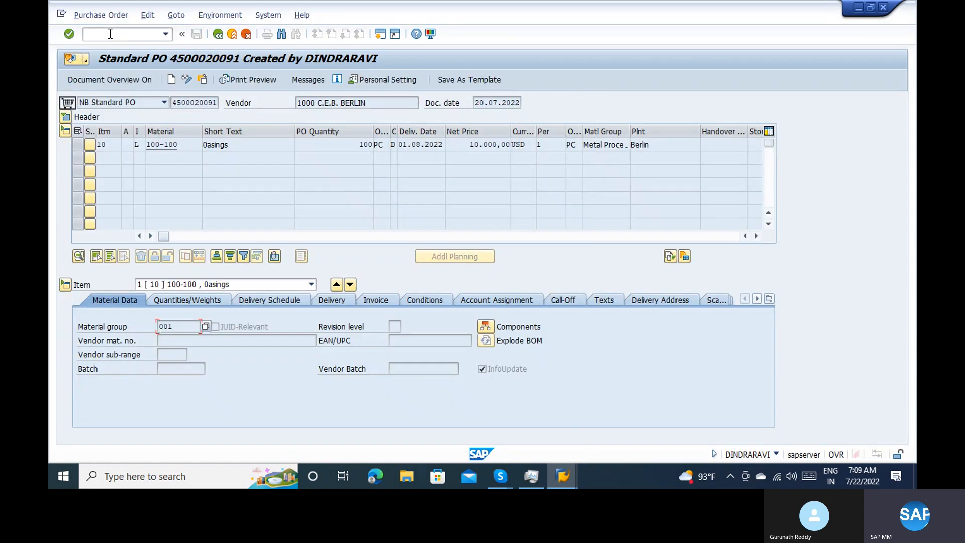
left_click(187, 158)
left_click(484, 326)
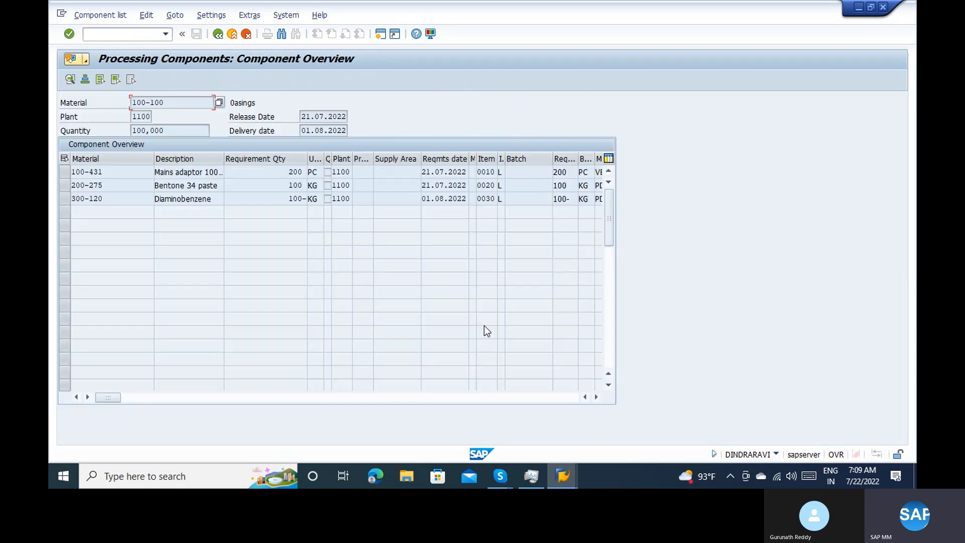
Examine the component materials 100-431, 200-275 and 300-120 and their requirement quantities
left_click(119, 171)
left_click(108, 184)
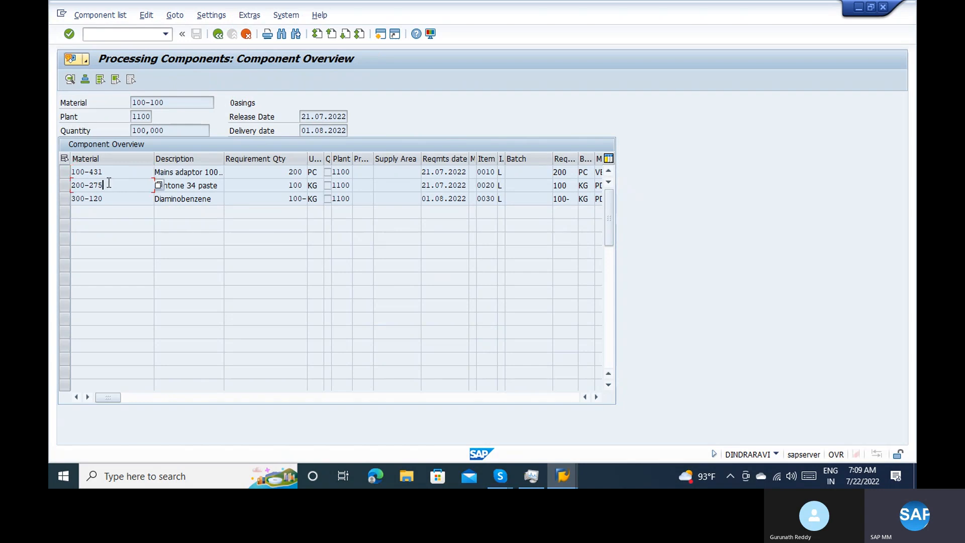
left_click(66, 200)
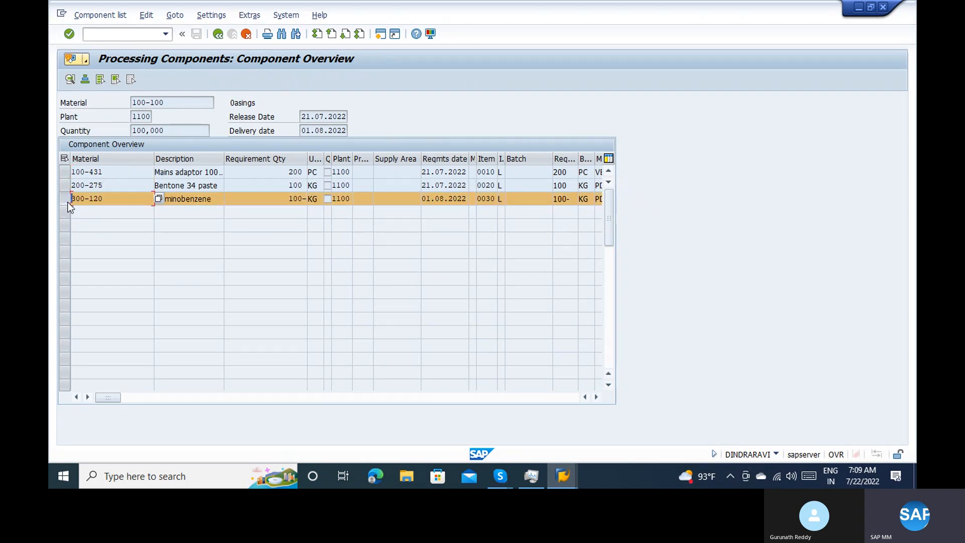
left_click(284, 196)
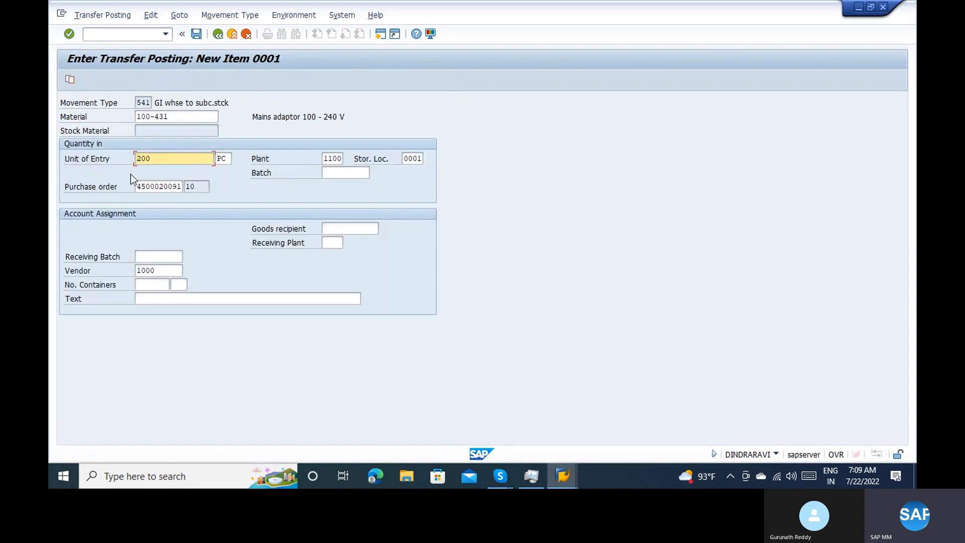
Accept the 100-431 item, compare the 200-275 quantity with the purchase order components and try to accept that item
key("Return")
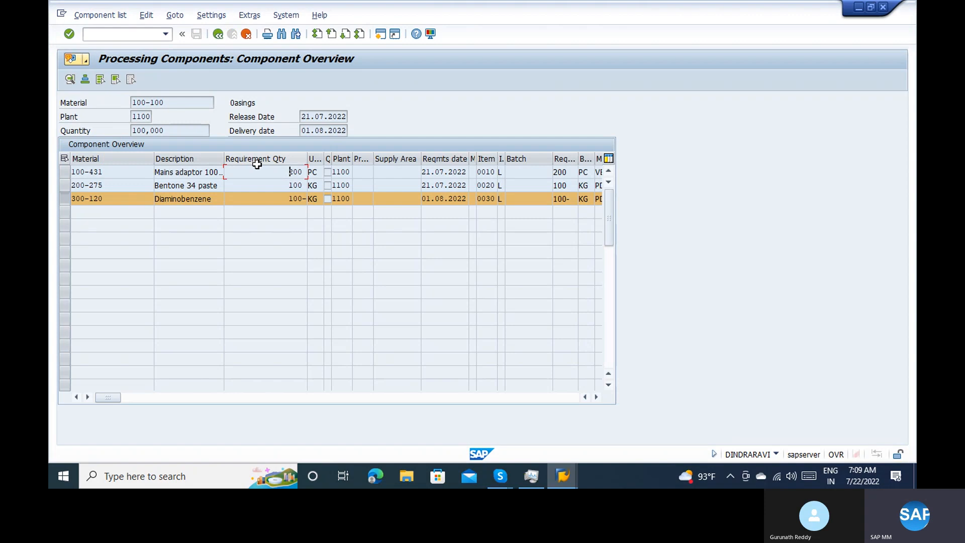
left_click(265, 184)
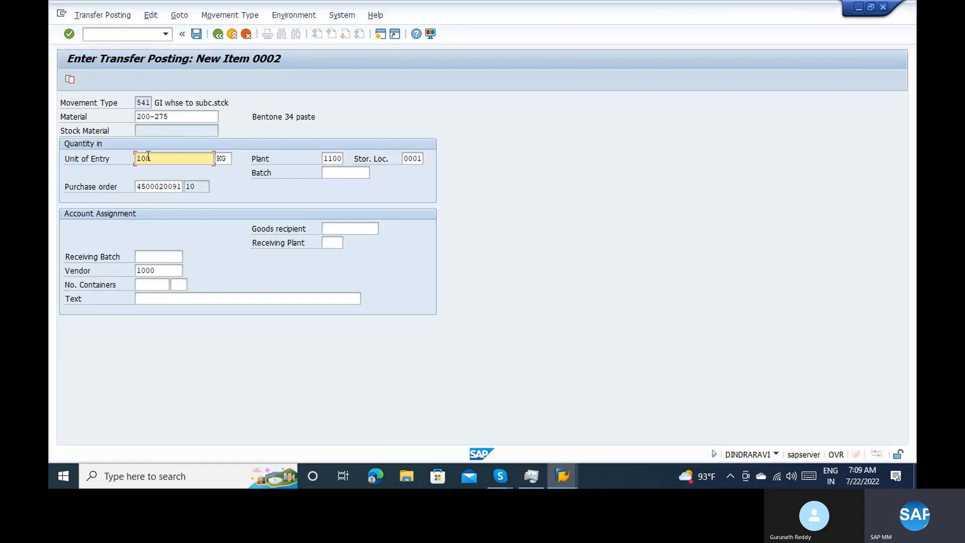
key("Return")
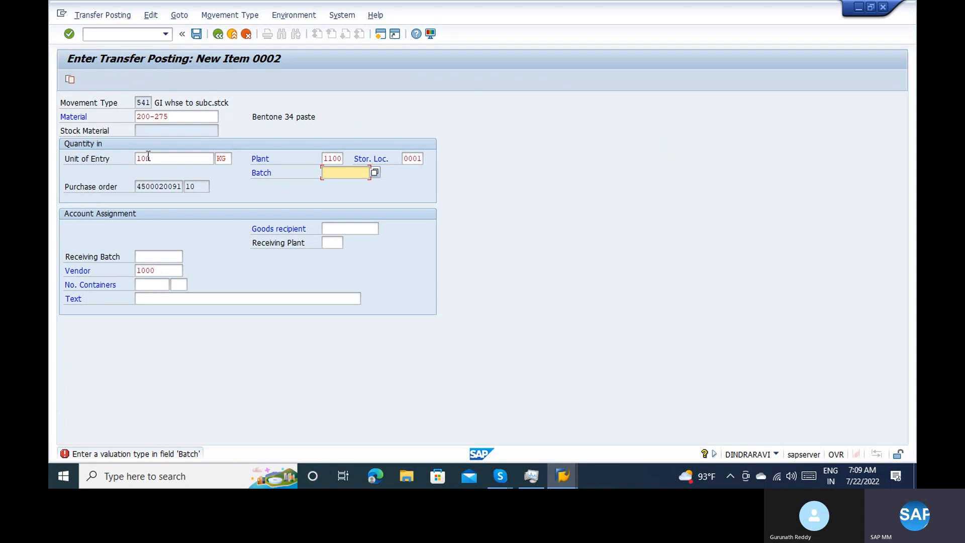
key("alt+Tab")
key("alt+Tab")
key("alt+Tab")
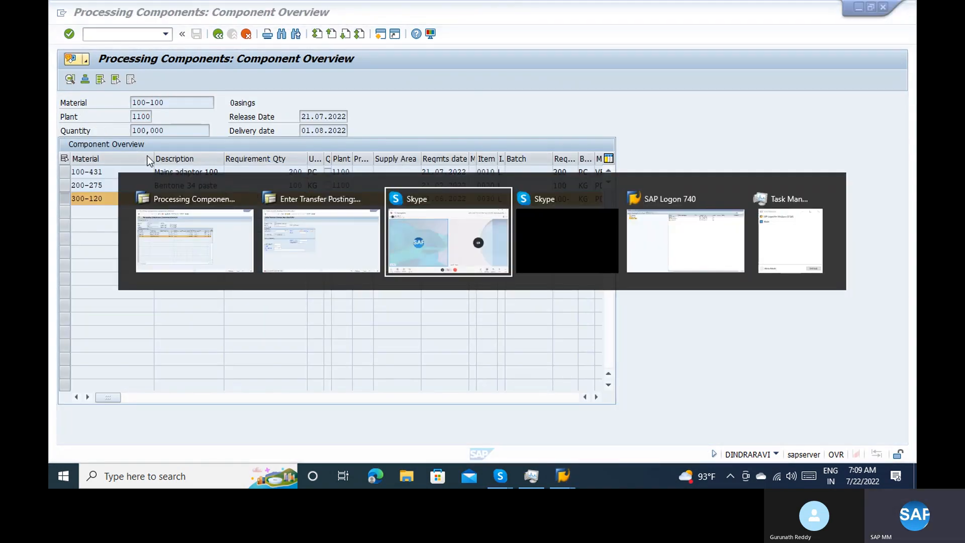
key("Escape")
key("alt+Tab")
key("alt+Tab")
key("alt+Tab")
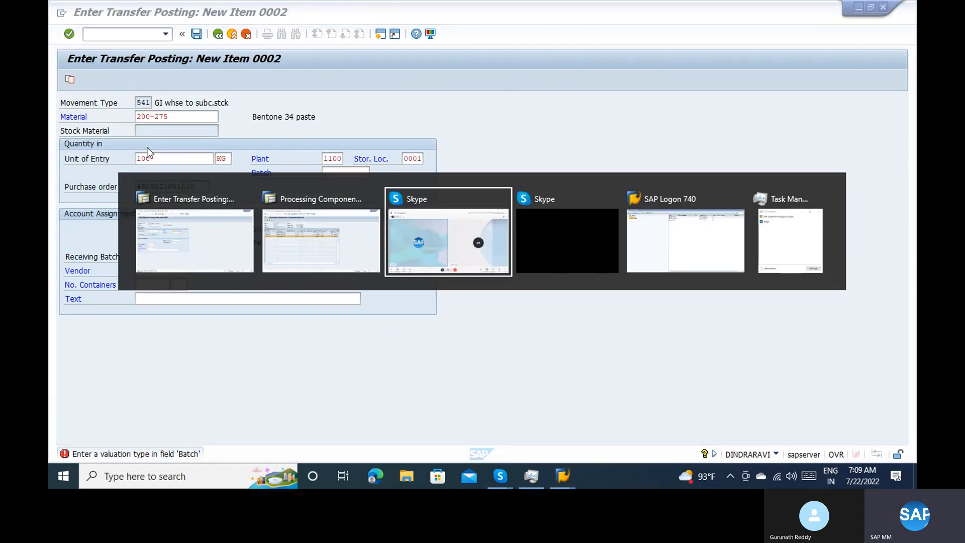
key("alt+shift+Tab")
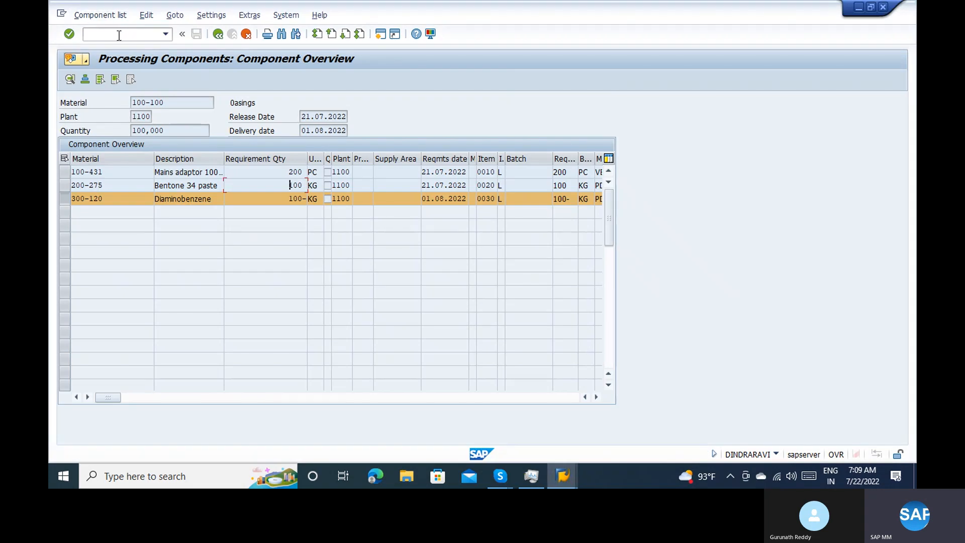
key("alt+Tab")
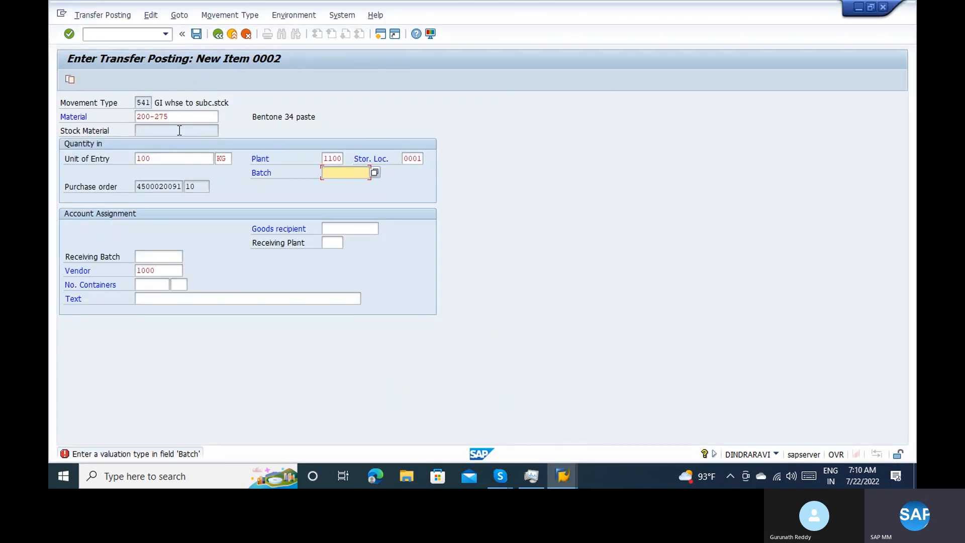
left_click(179, 131)
left_click(174, 117)
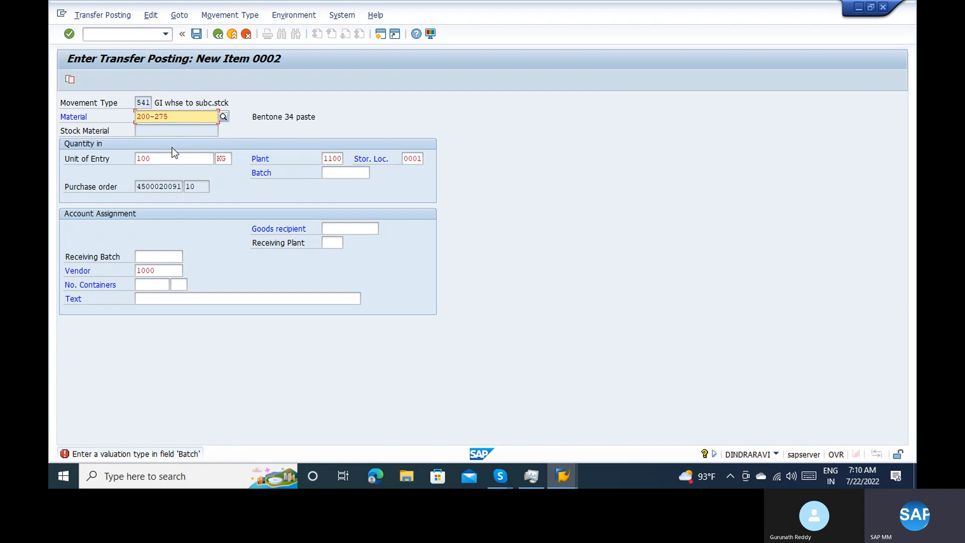
left_click(348, 173)
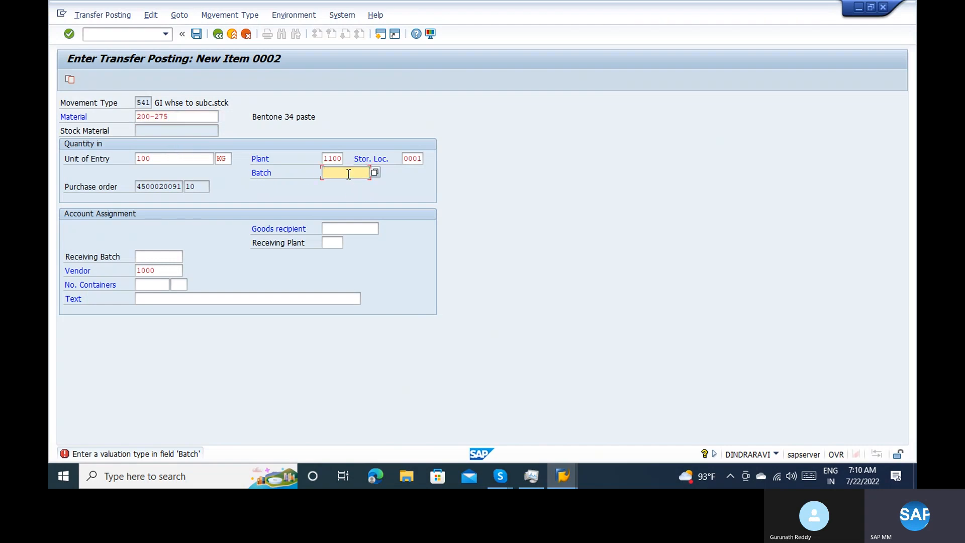
Open the stock overview transaction MMBE in the other session and return to the transfer posting item
key("alt+Tab")
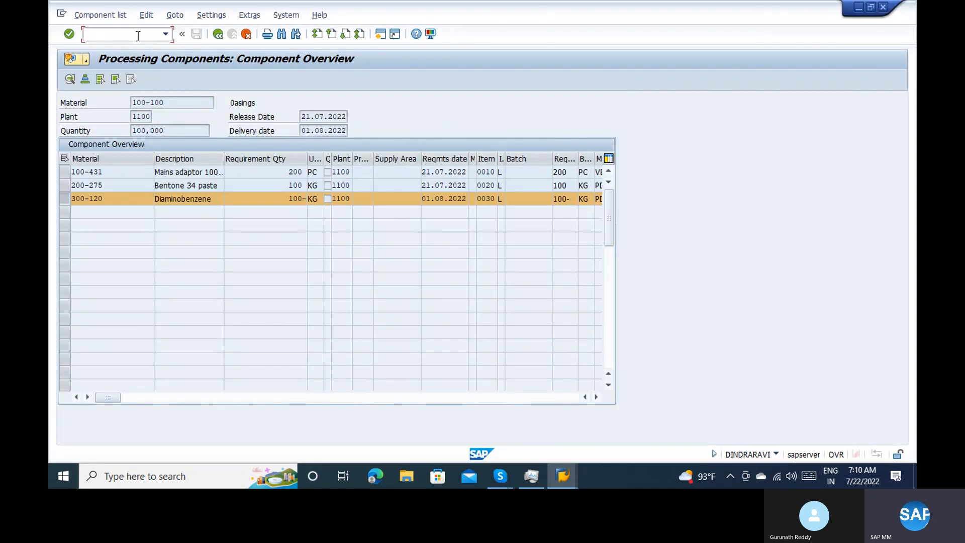
type("/nmmbe")
key("Return")
key("alt+Tab")
key("Tab")
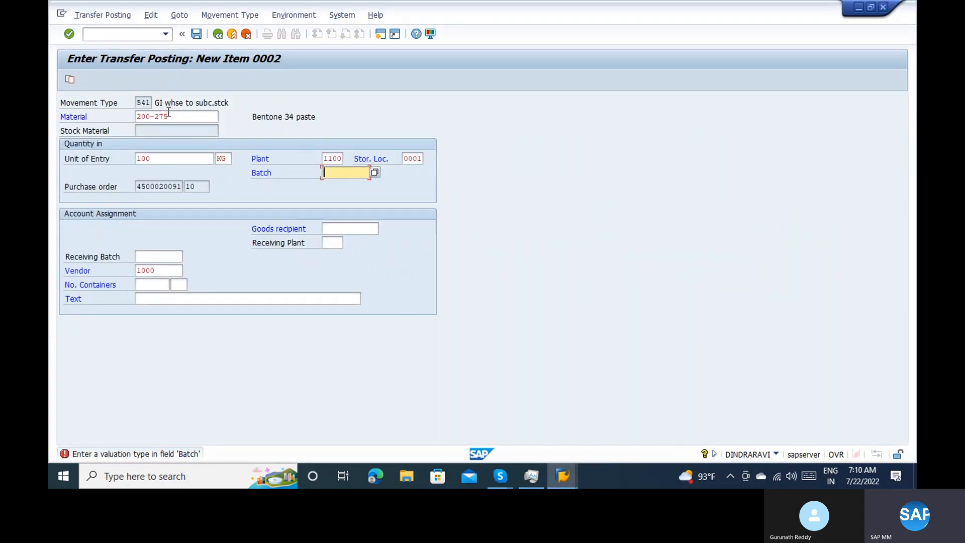
Run the stock overview for material 200-275 in plant 1100, storage location 0001, and select its batch under 0001 Auslief.Lager
left_click(169, 115)
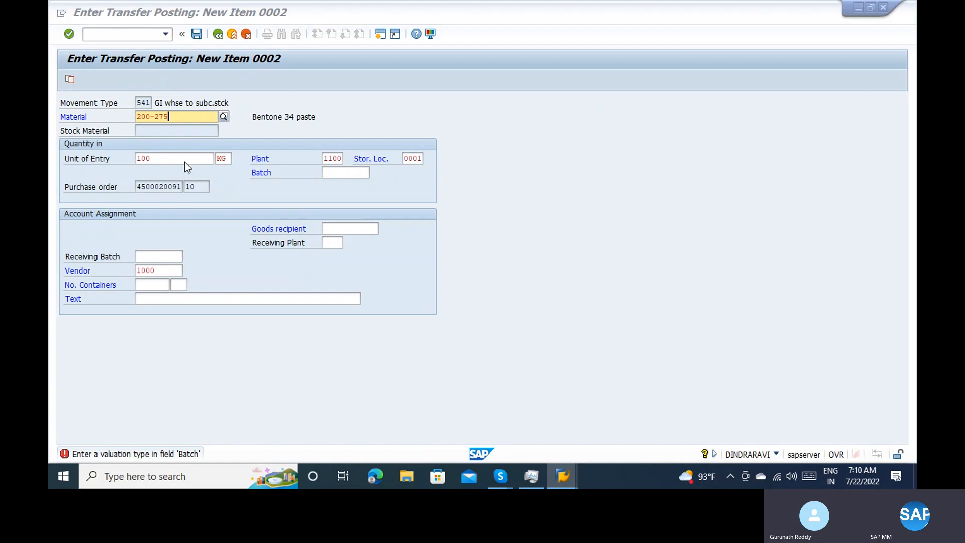
key("alt+Tab")
key("Tab")
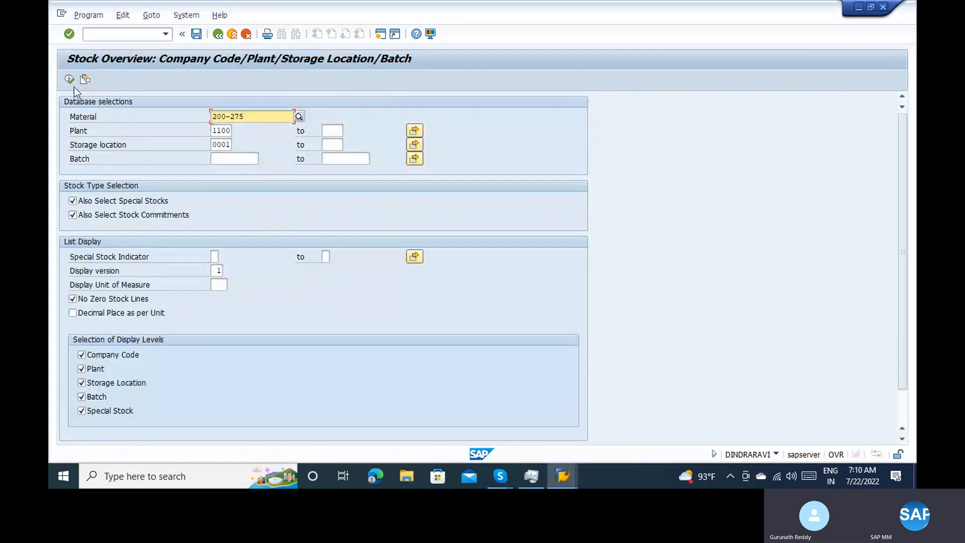
left_click(69, 80)
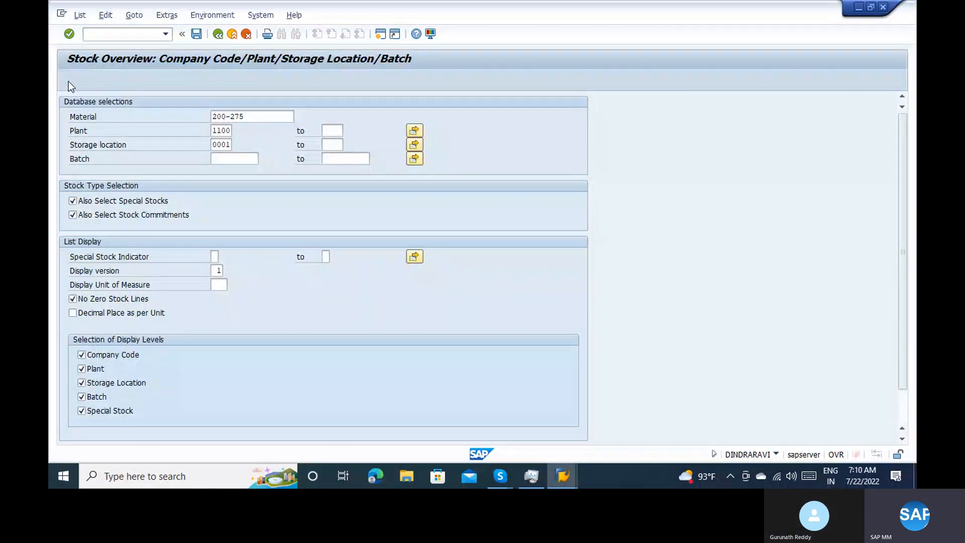
left_click(158, 313)
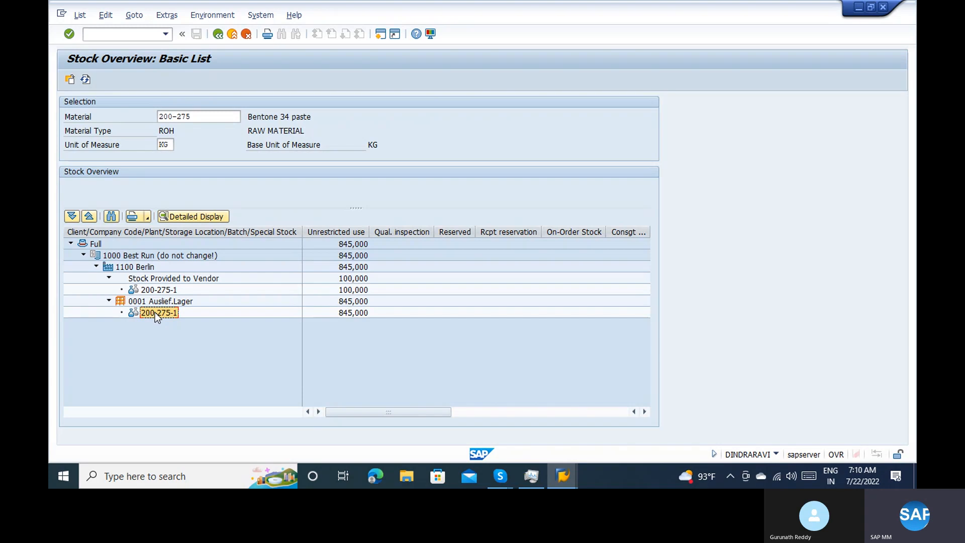
Set the batch of the 200-275 transfer item to 200-275-1 and accept the item
key("F3")
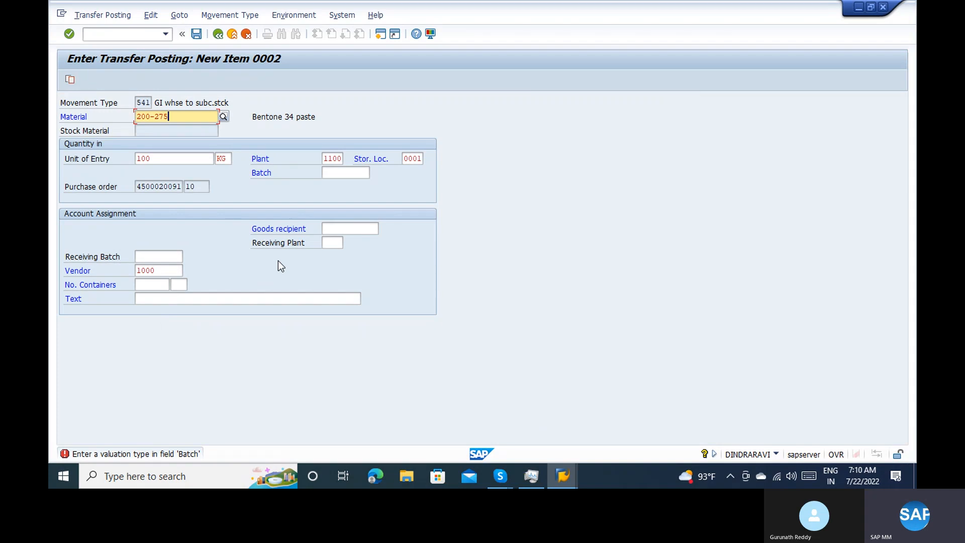
left_click(366, 170)
type("200-275-14")
key("Return")
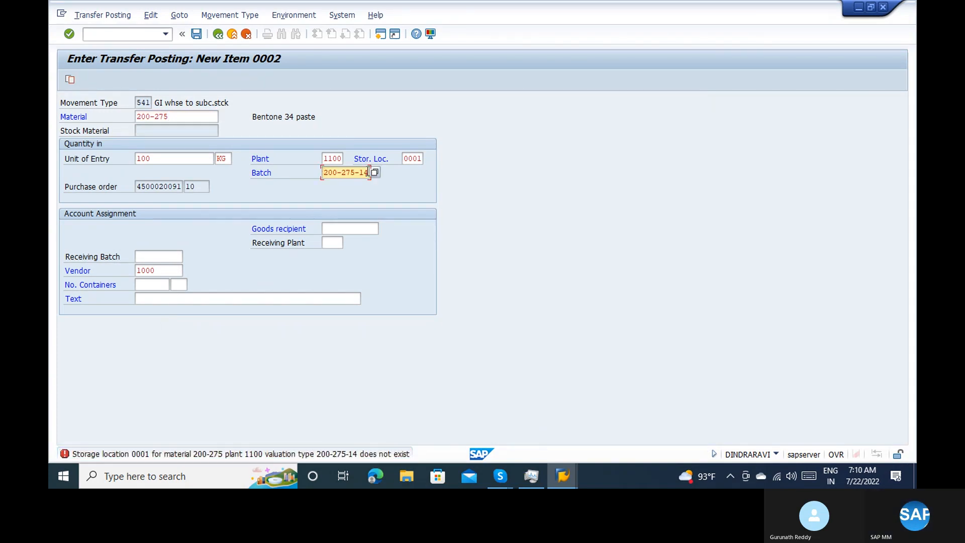
key("Return")
key("BackSpace")
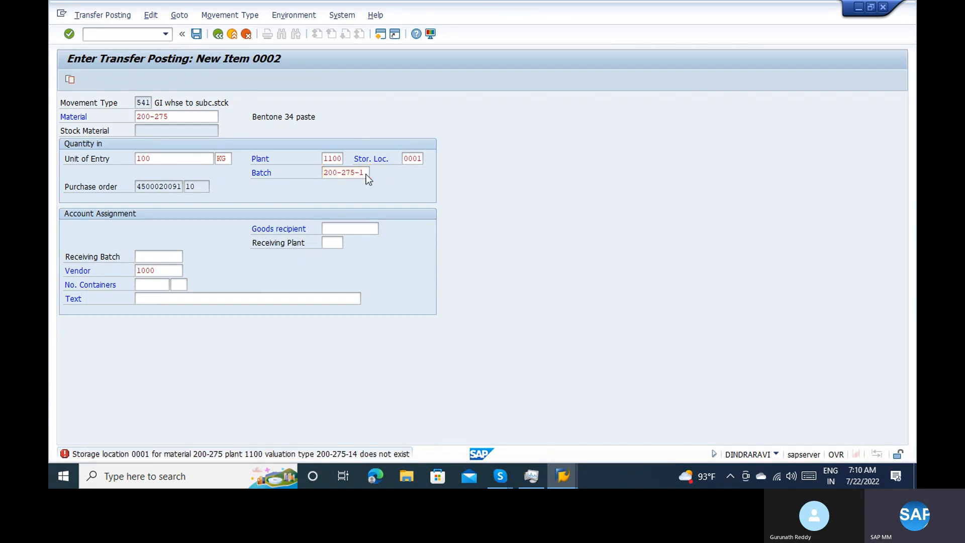
key("Return")
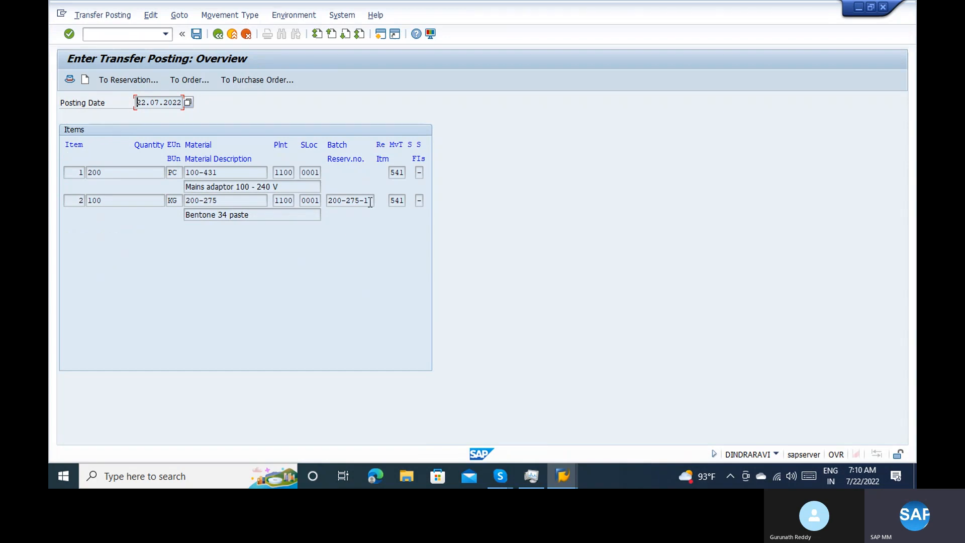
Recheck the 200-275 stock overview, view the transfer posting's header and post the document
key("alt+Tab")
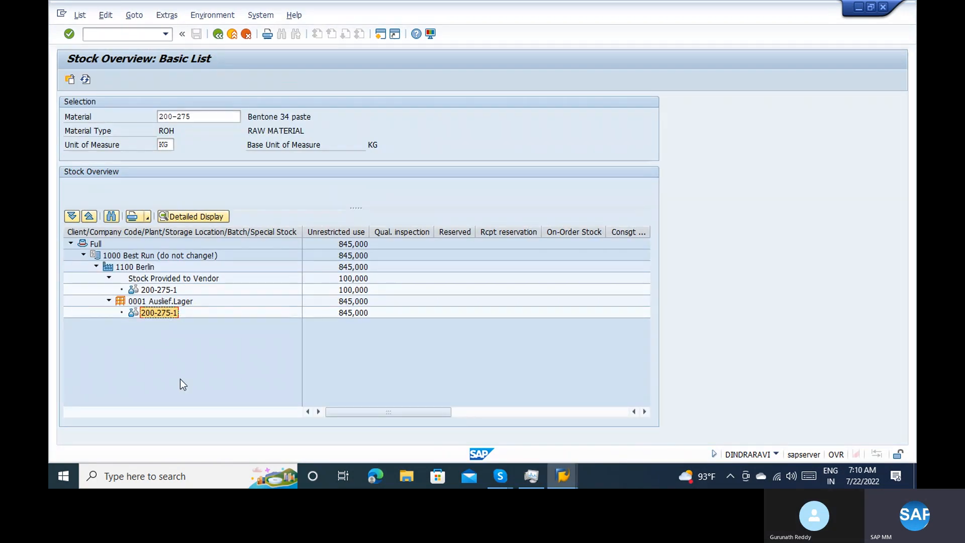
key("alt+Tab")
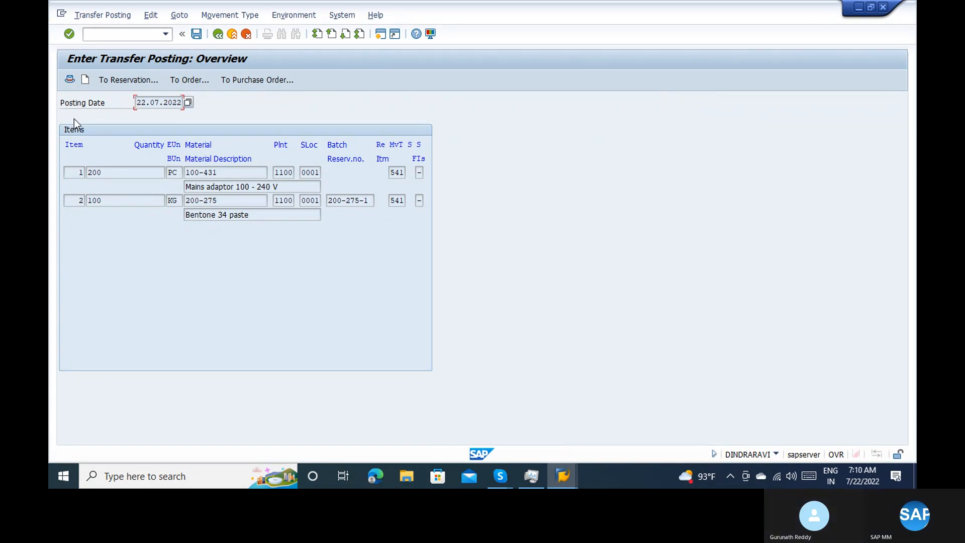
left_click(67, 79)
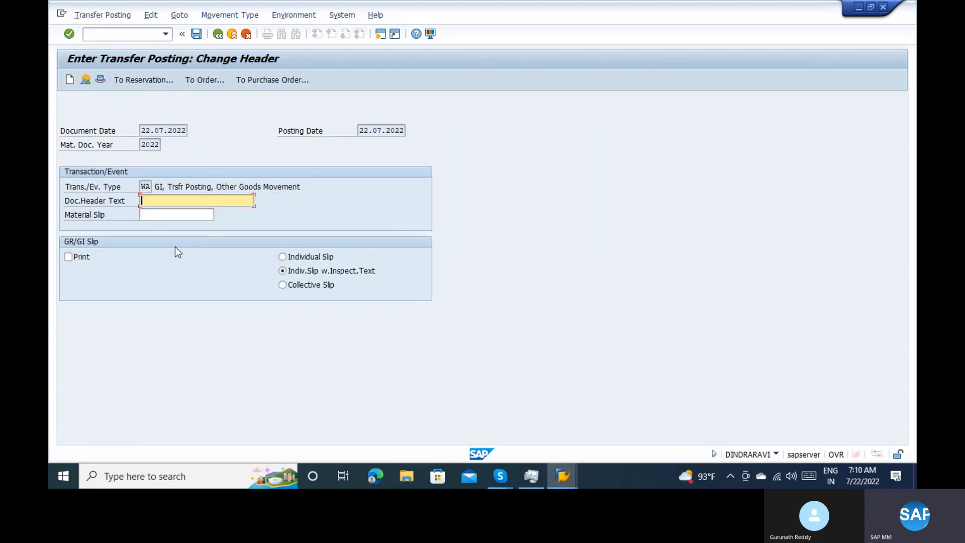
left_click(196, 33)
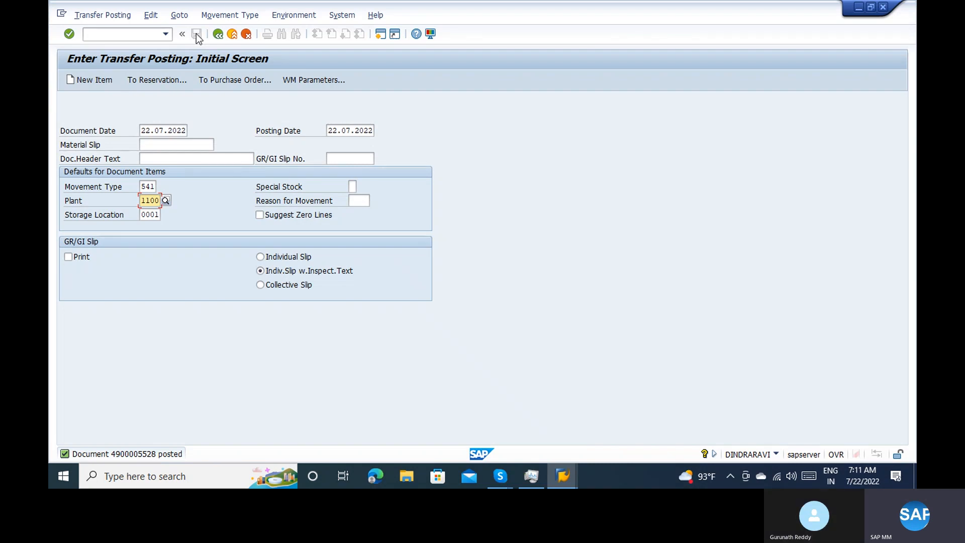
Display the posted transfer's material document for 2022 and check it for accounting documents
left_click(117, 15)
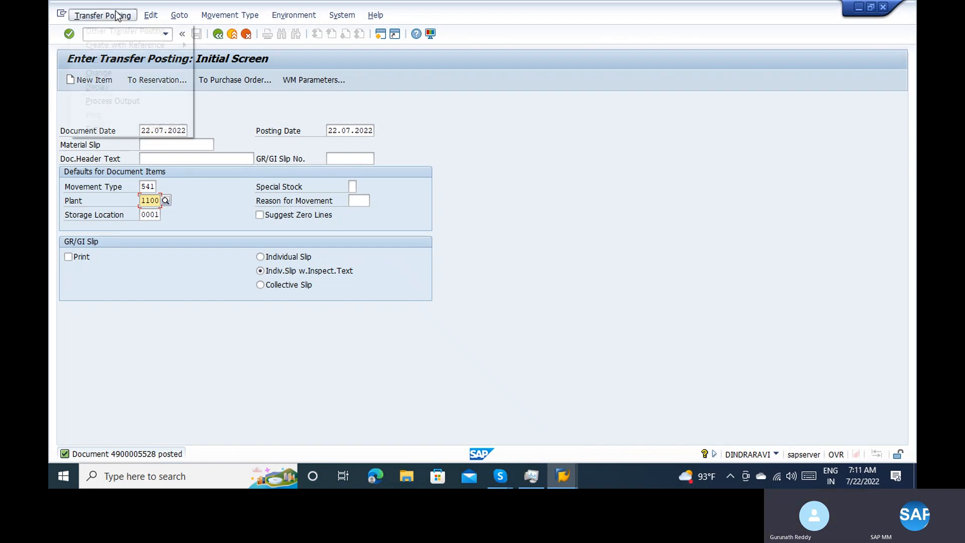
left_click(116, 86)
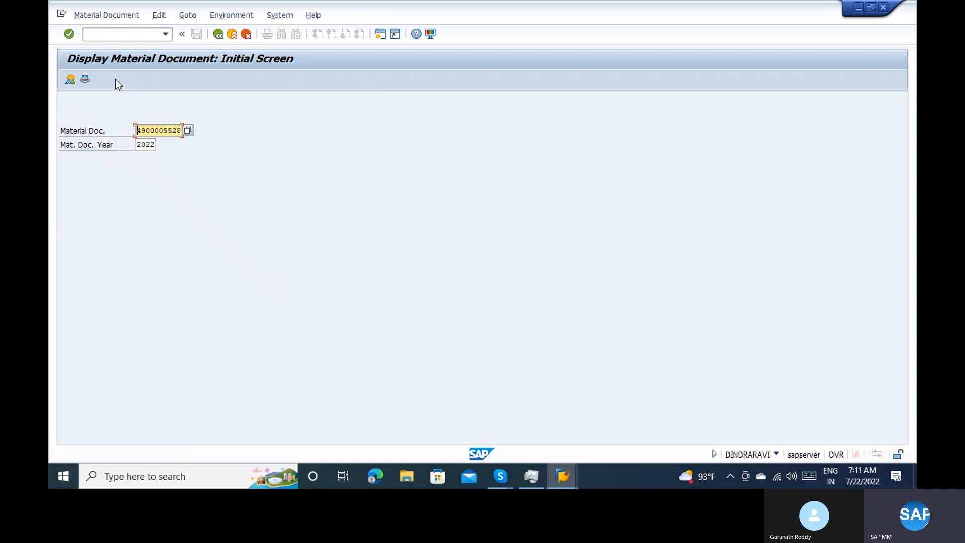
key("Return")
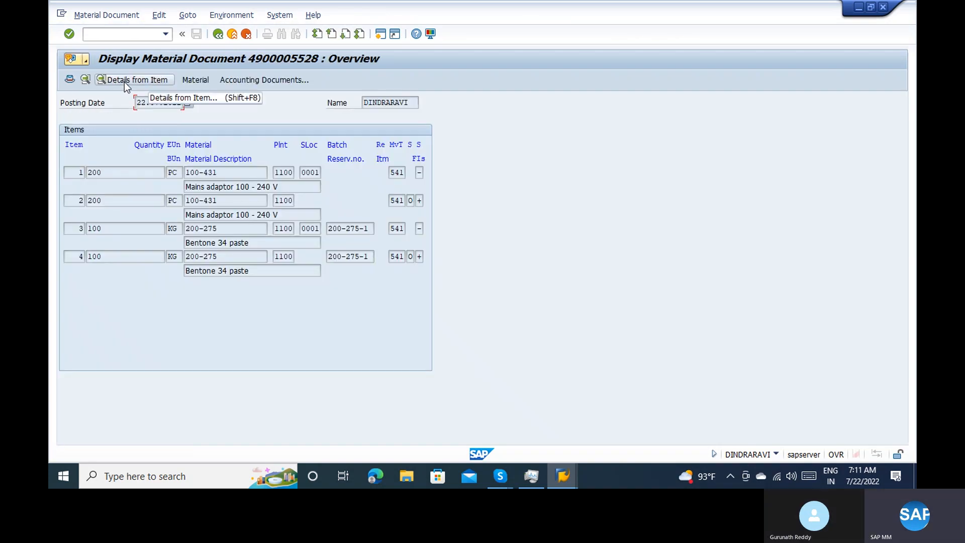
left_click(401, 173)
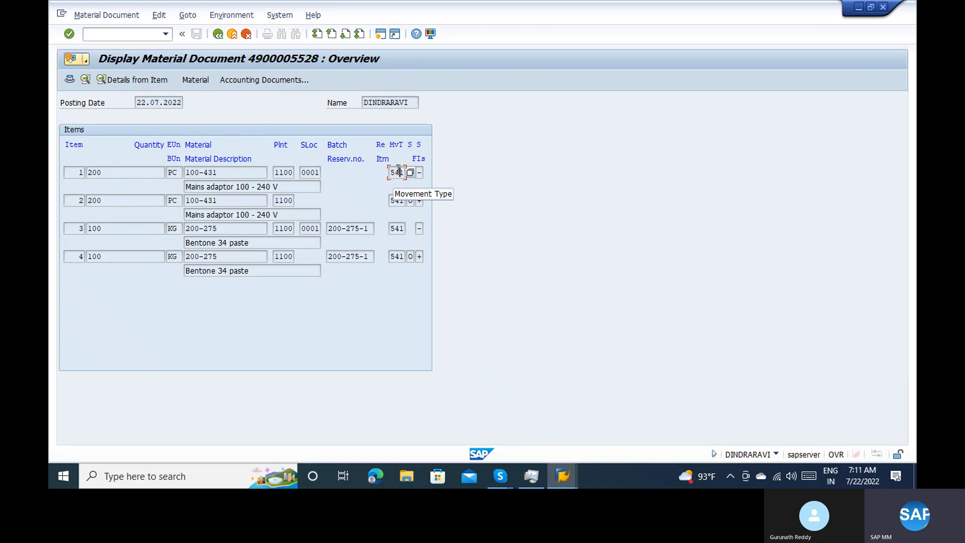
left_click(251, 81)
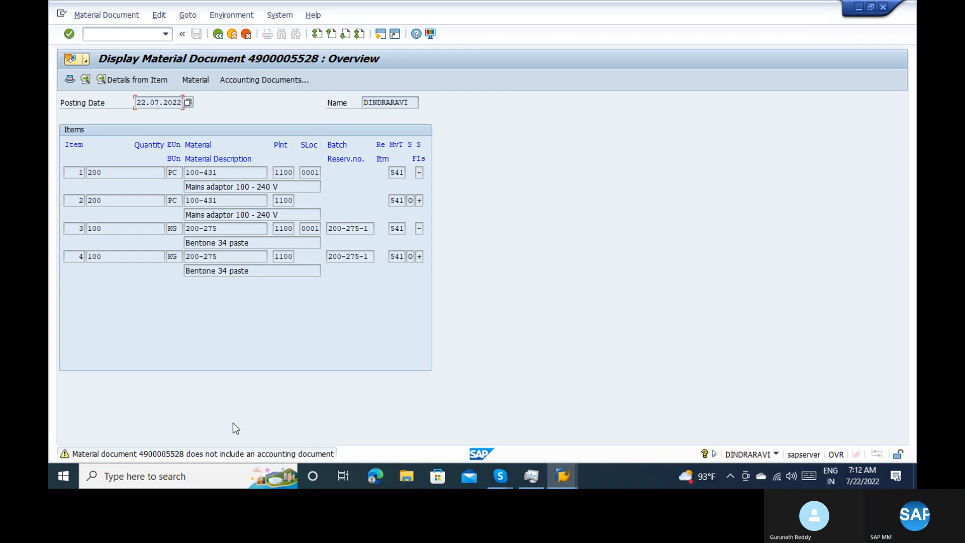
Rerun the stock overview for material 200-275 in plant 1100, storage location 0001, and examine its Stock Provided to Vendor line
key("alt+Tab")
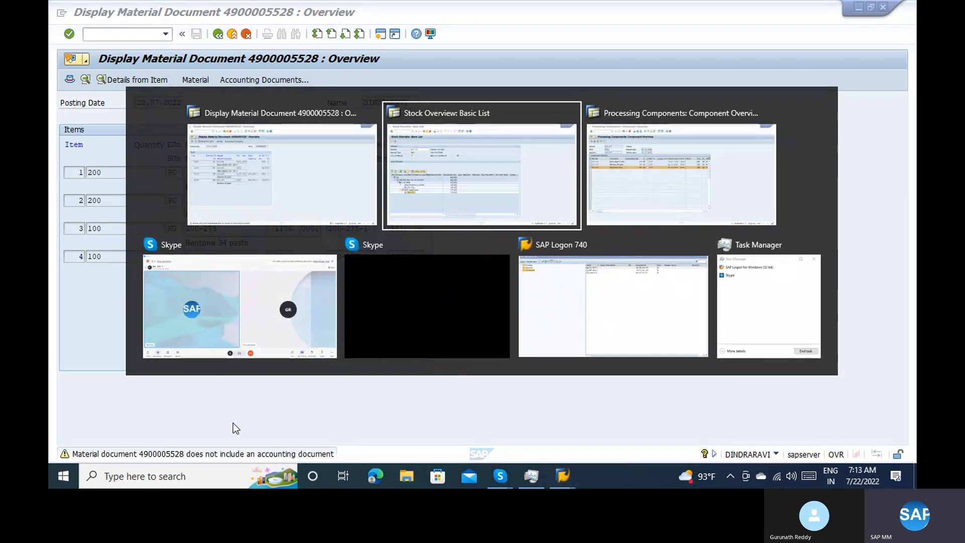
key("alt+Tab")
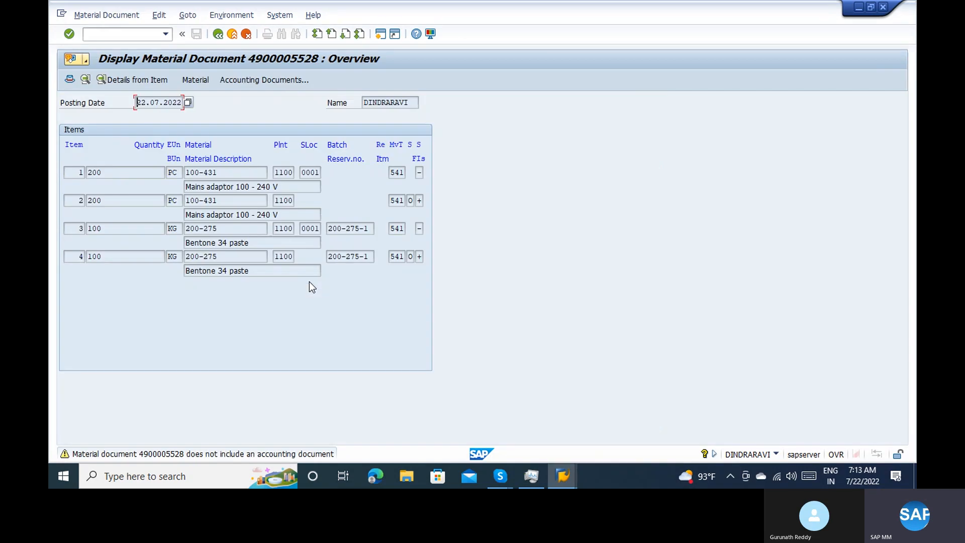
left_click(307, 172)
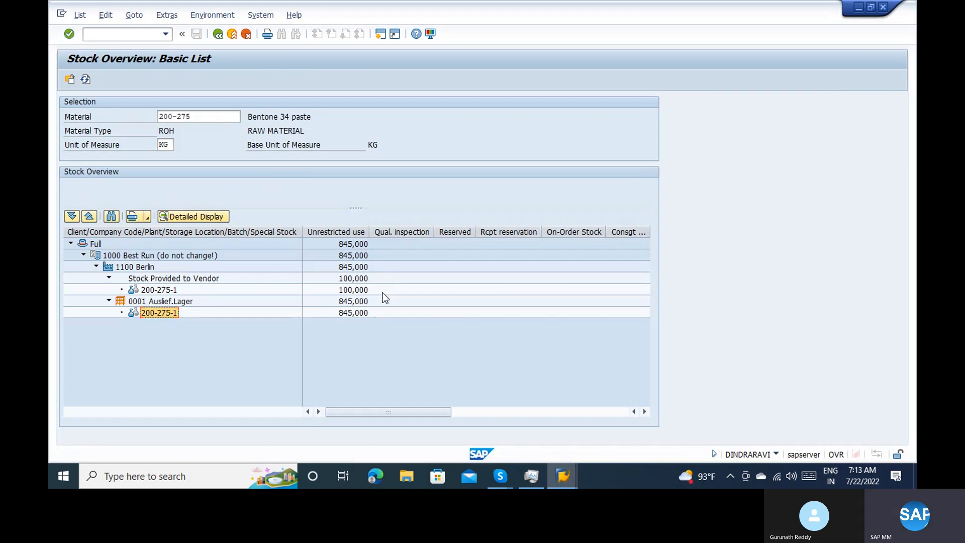
key("F3")
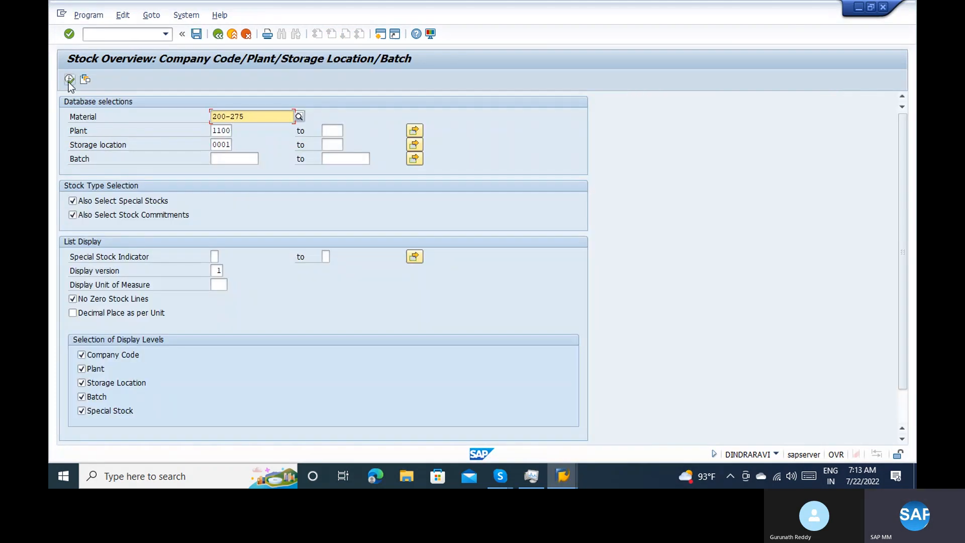
left_click(69, 80)
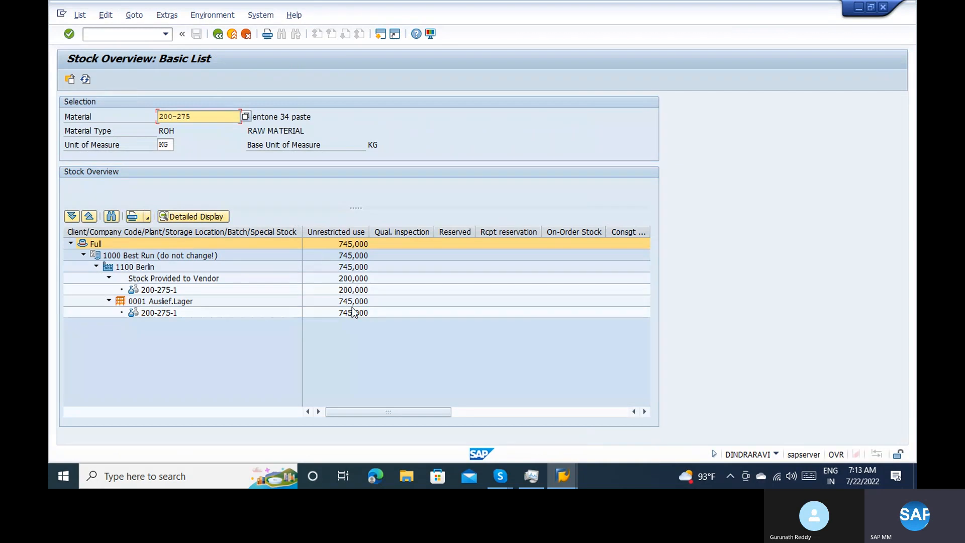
left_click(351, 291)
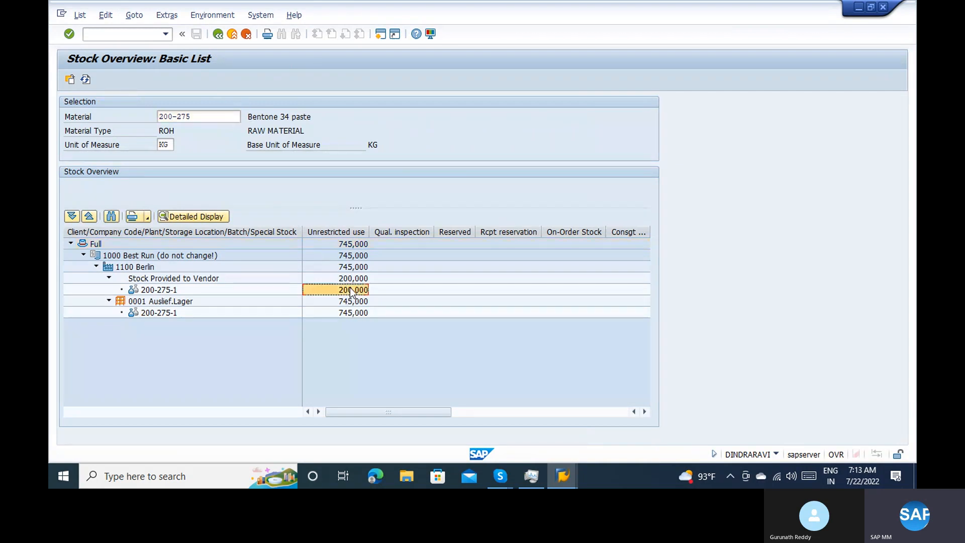
left_click(155, 282)
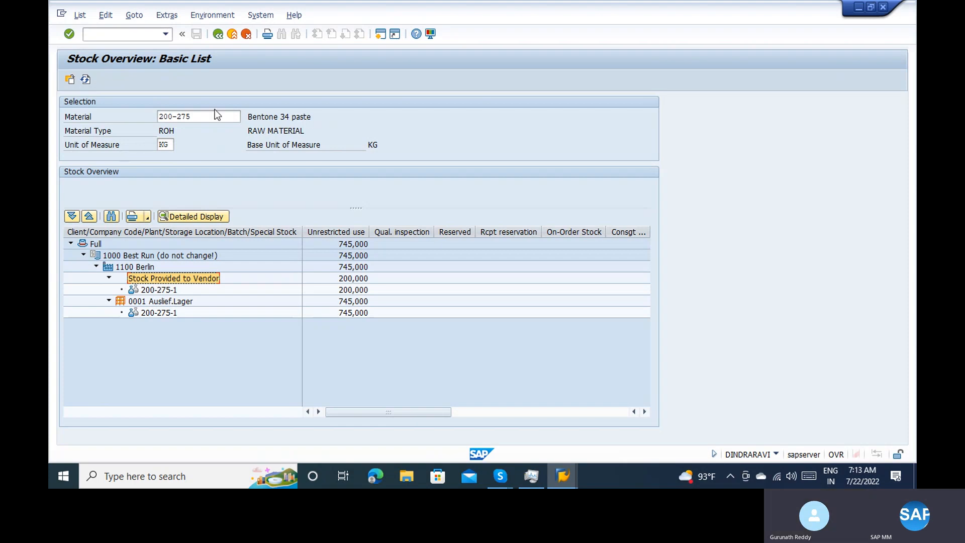
Replace the stock overview's material with 100-431 from the material document's first item and run it for plant 1100, storage location 0001
left_click(219, 34)
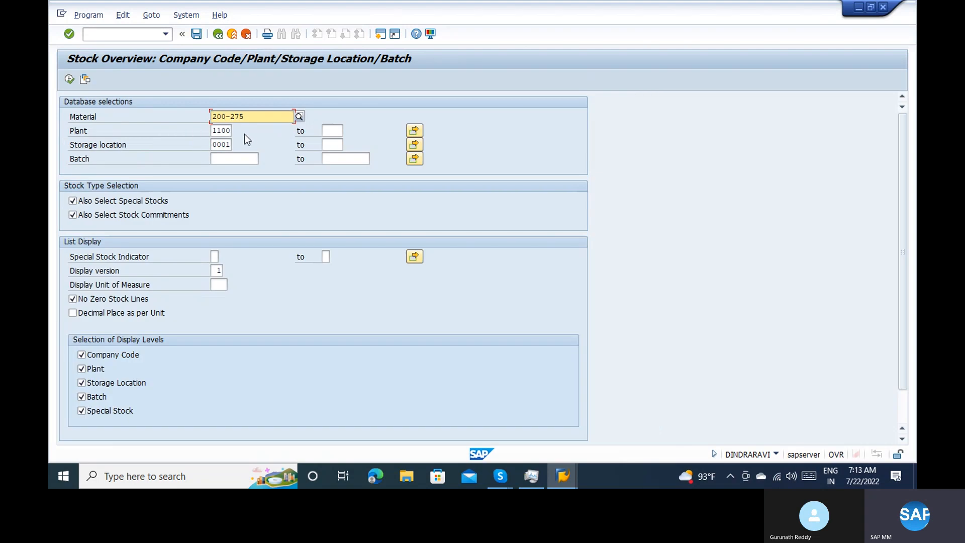
left_click(250, 116)
key("BackSpace")
key("BackSpace")
key("BackSpace")
key("BackSpace")
key("BackSpace")
key("BackSpace")
key("BackSpace")
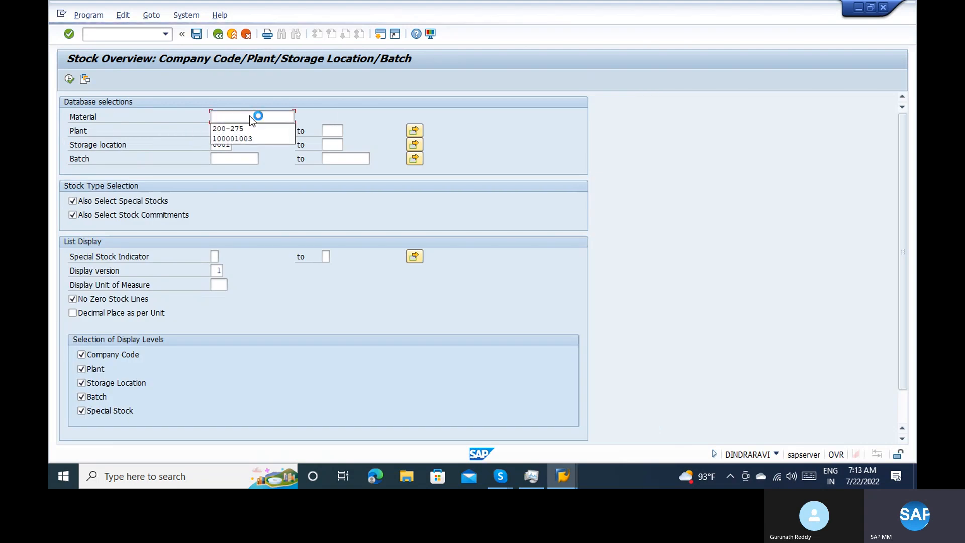
key("alt+Tab")
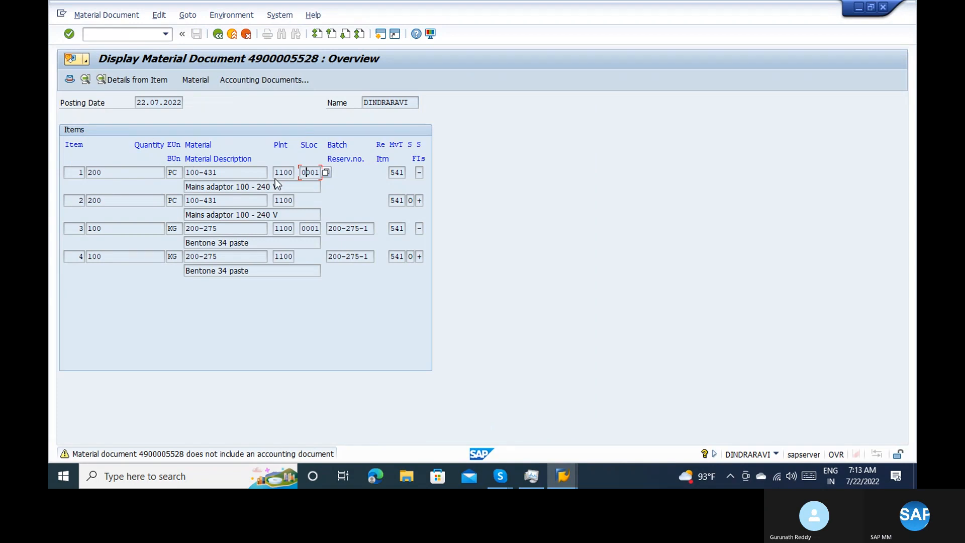
left_click(249, 168)
key("shift+Left")
key("shift+Left")
key("shift+Left")
key("shift+Left")
key("shift+Left")
key("shift+Left")
key("shift+Left")
key("ctrl+c")
key("alt+Tab")
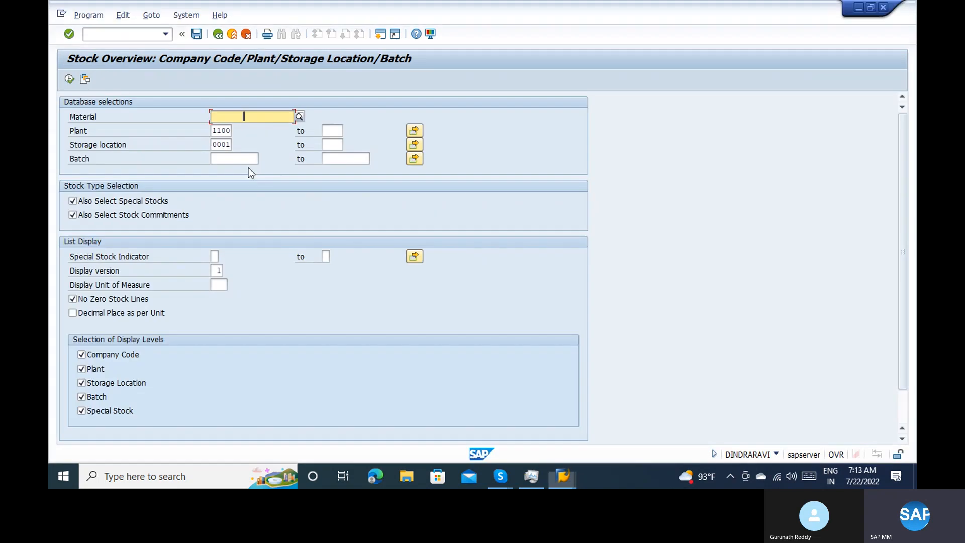
key("ctrl+v")
left_click(69, 81)
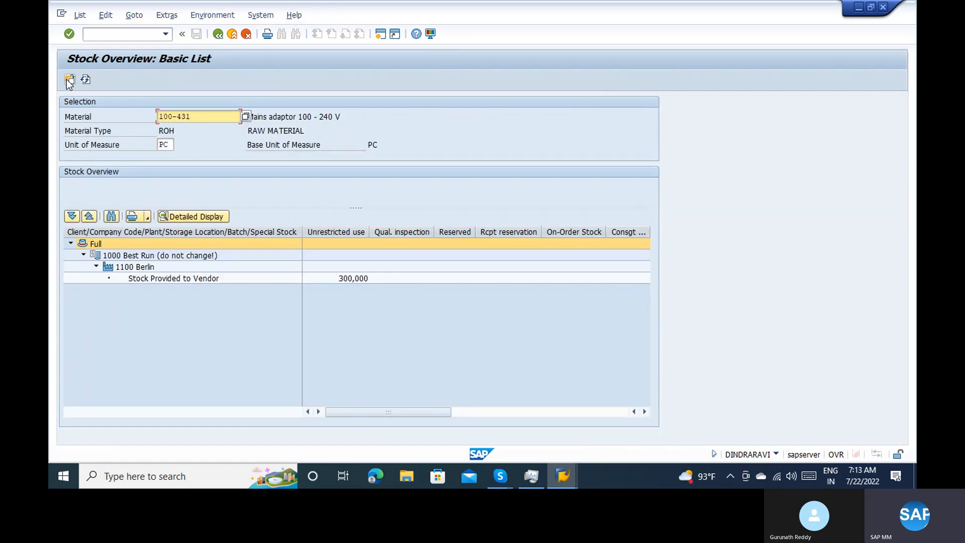
Examine the Stock Provided to Vendor line and its unrestricted-use quantity for material 100-431
left_click(184, 280)
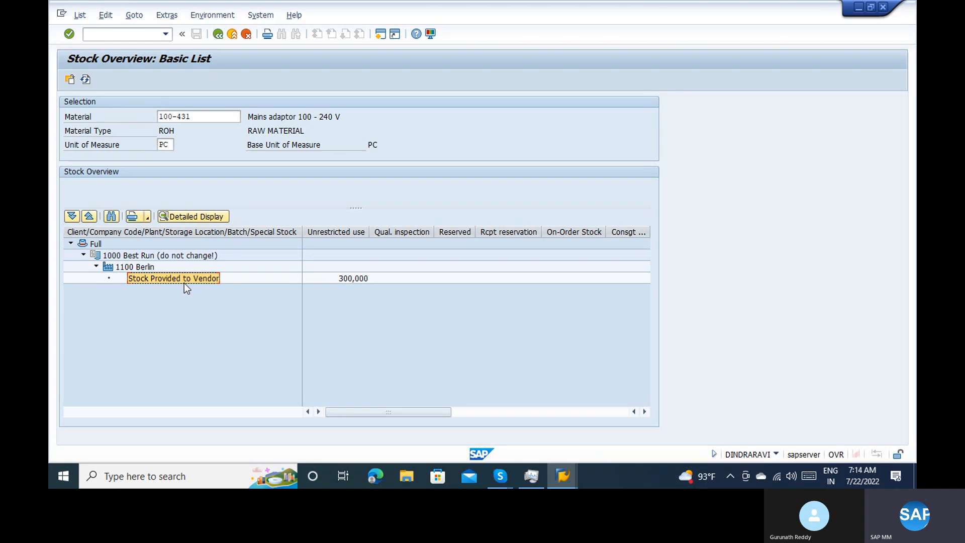
right_click(184, 283)
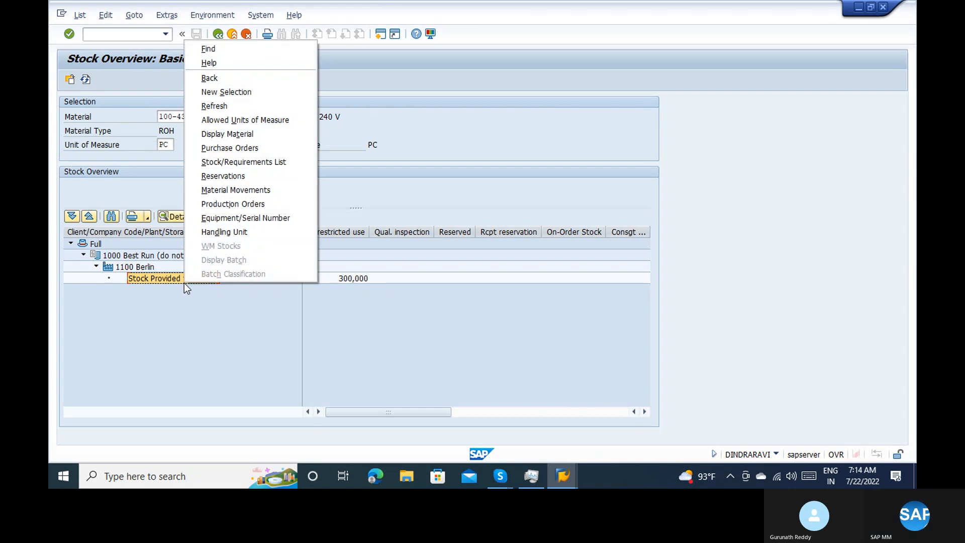
left_click(169, 283)
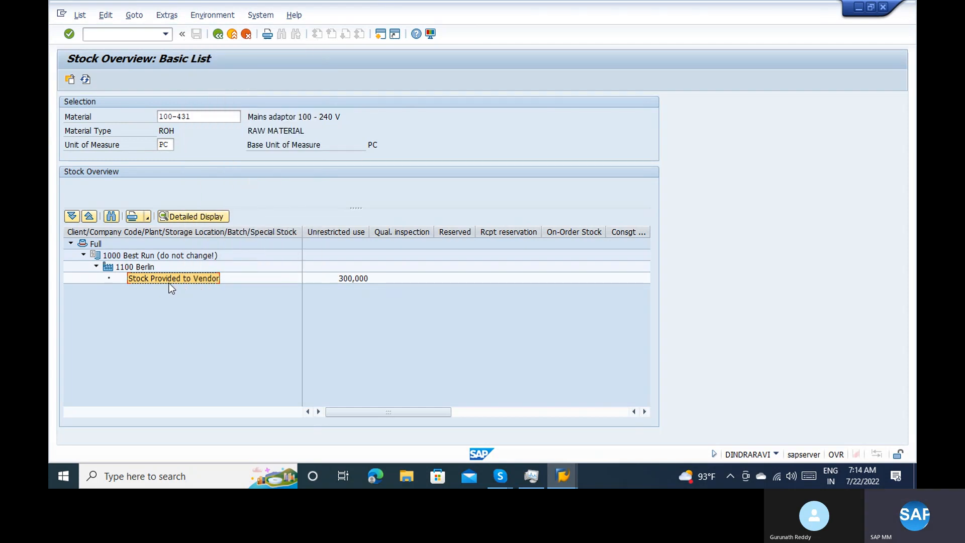
left_click(339, 263)
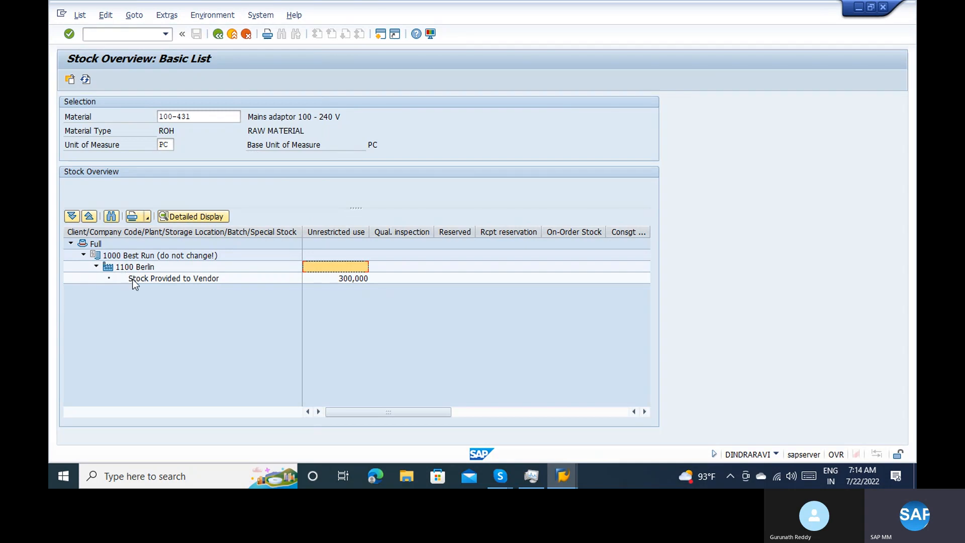
left_click(134, 280)
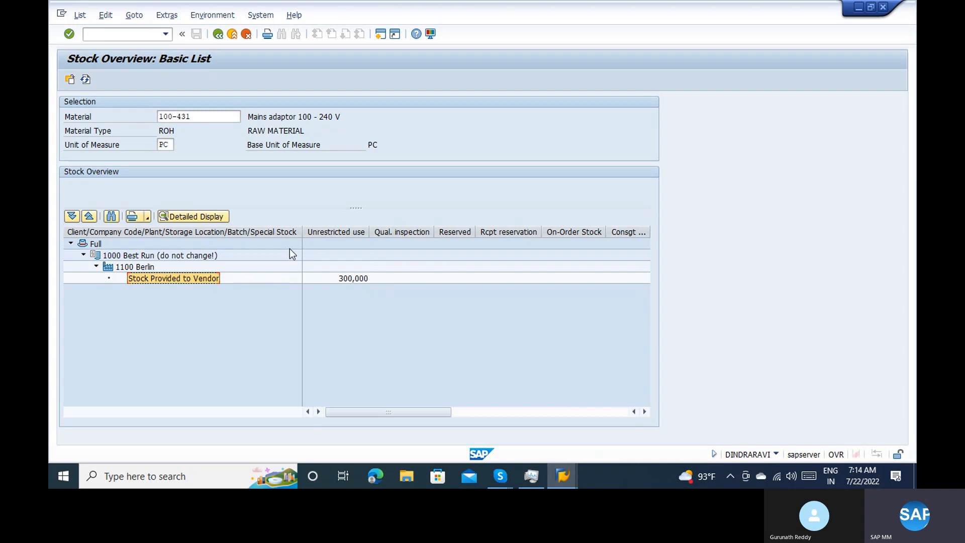
left_click(357, 278)
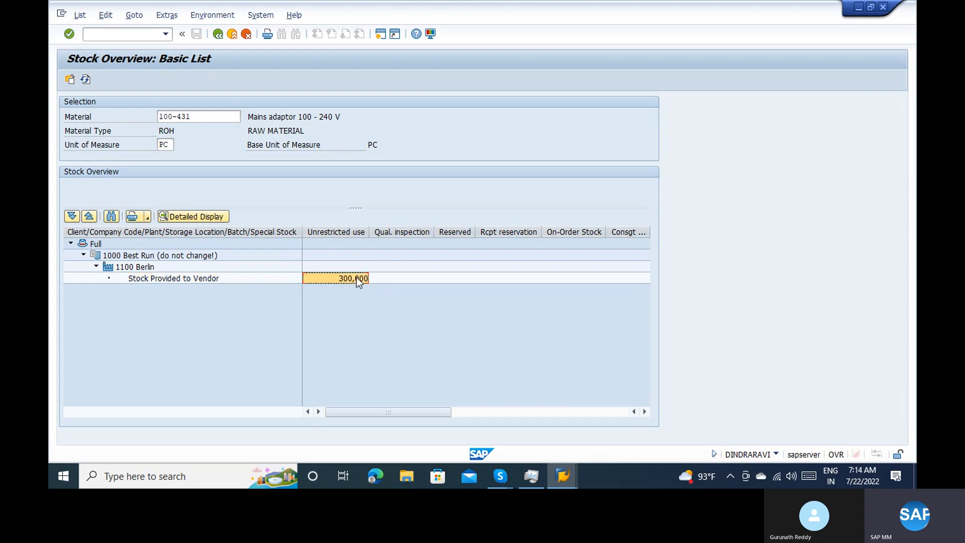
Close the stock overview and the material document display, and start transaction MIGO
left_click(220, 40)
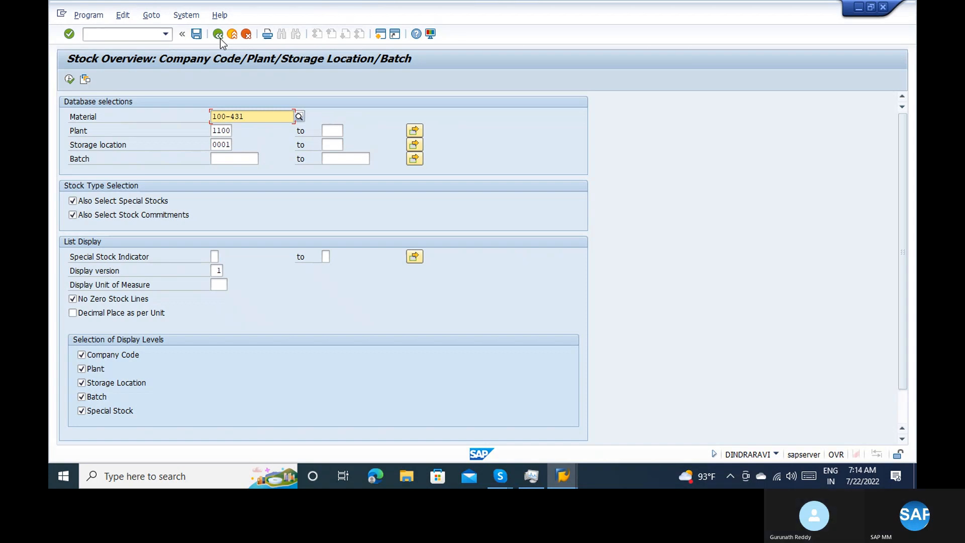
left_click(219, 38)
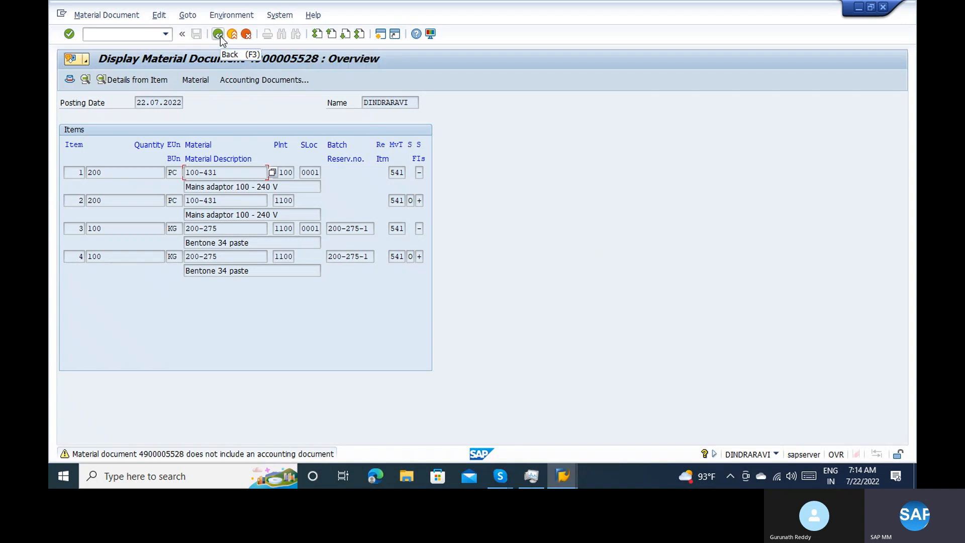
left_click(232, 34)
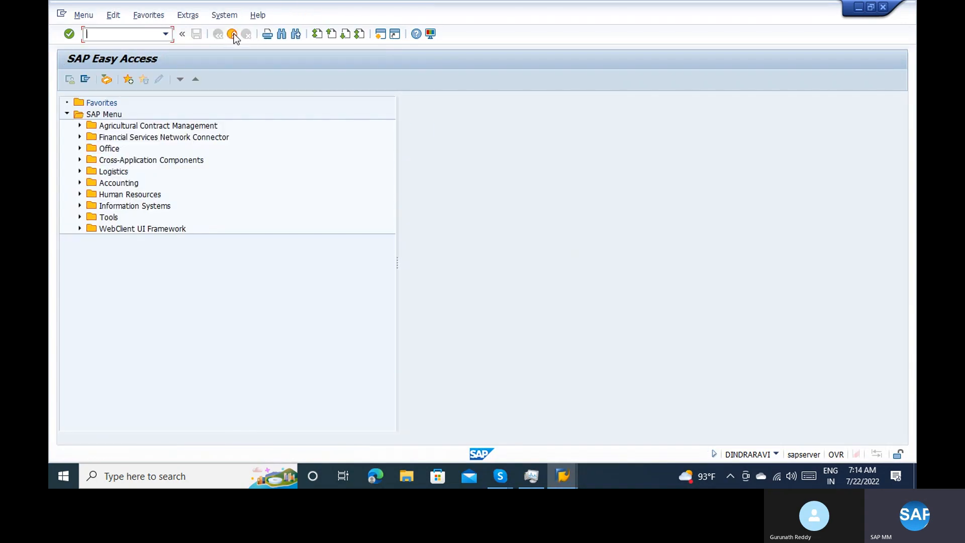
type("migo")
key("Return")
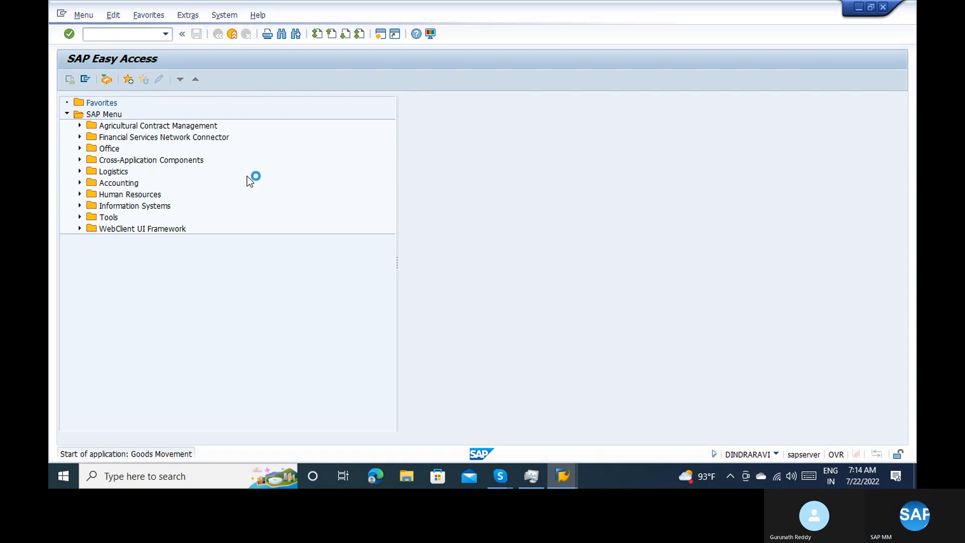
Exit the component overview and its purchase order in the other session, and start transaction MIGO there
key("alt+Tab")
key("alt+Tab")
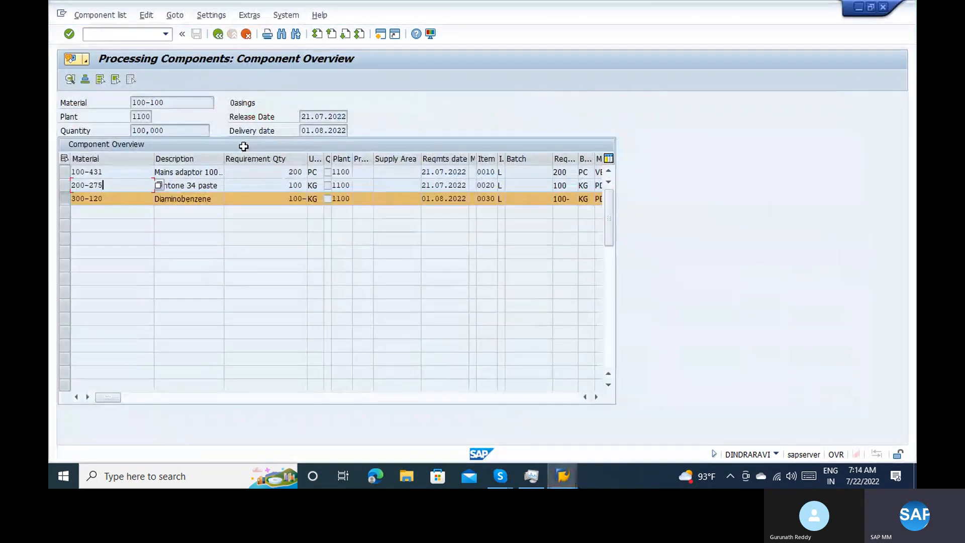
left_click(246, 34)
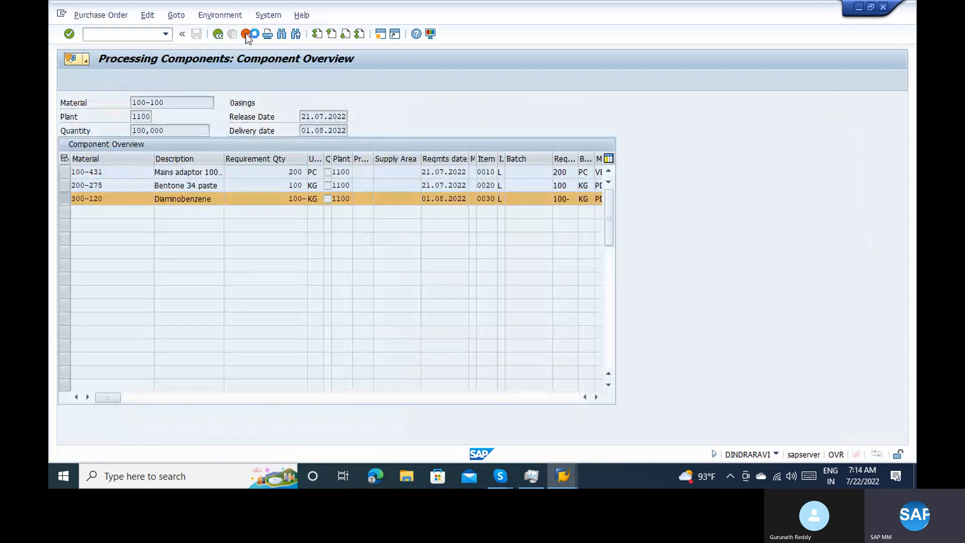
left_click(246, 33)
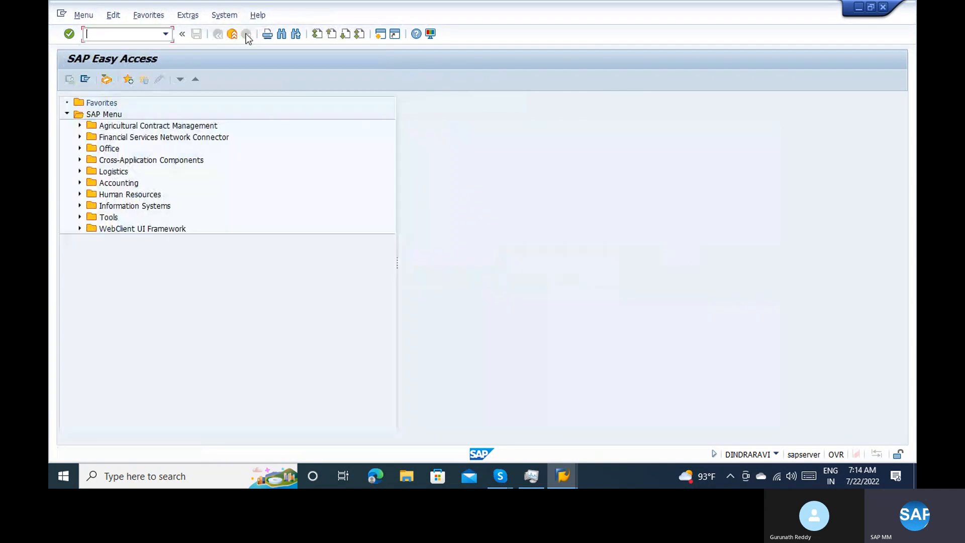
type("migo")
key("Return")
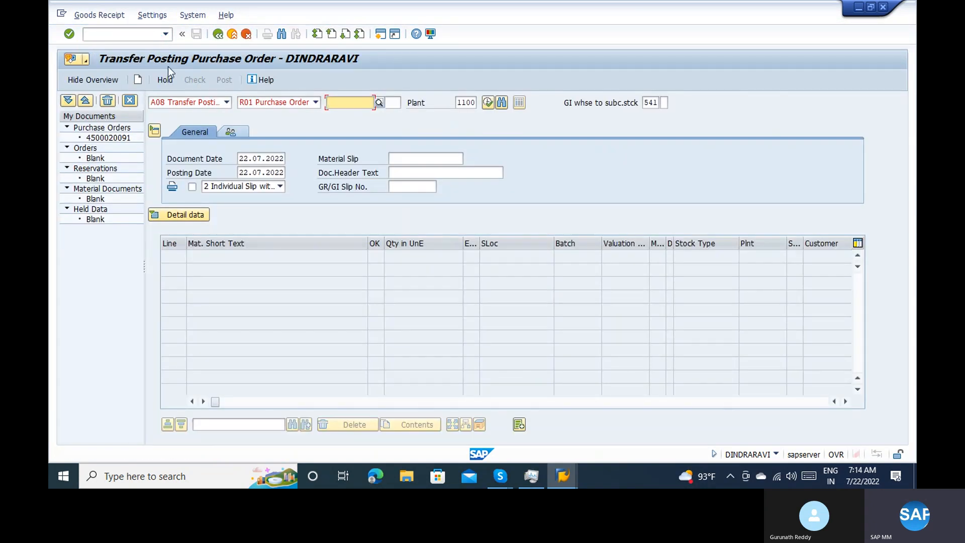
Review the available MIGO actions and go to the purchase order number of the A08 Transfer Posting, R01 Purchase Order
left_click(182, 101)
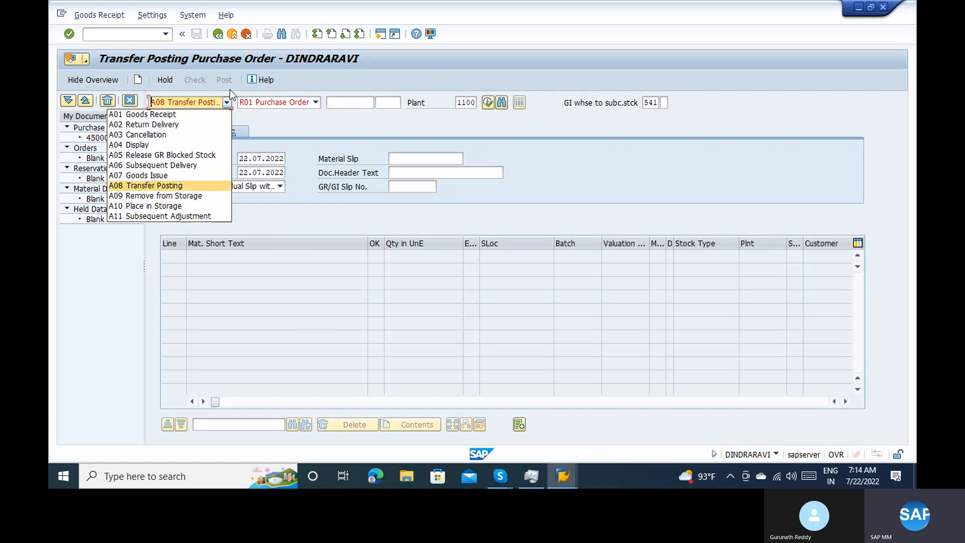
left_click(286, 101)
left_click(348, 102)
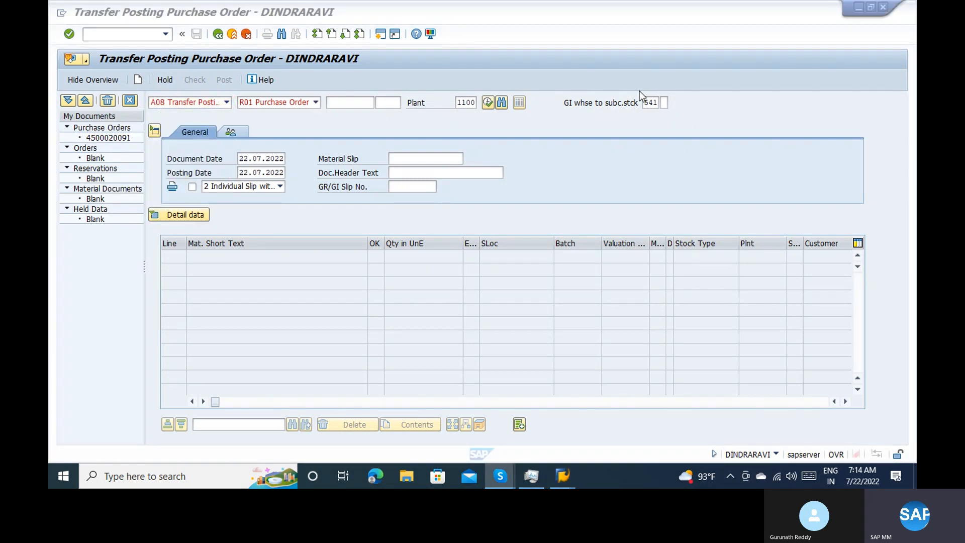
left_click(232, 42)
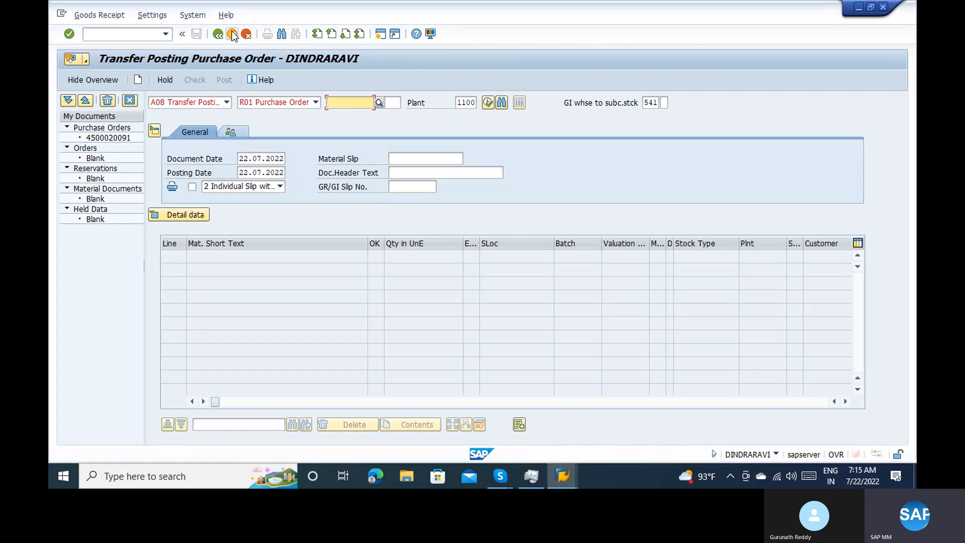
Leave the transfer posting, restart transaction MIGO and set the action to A01 Goods Receipt for R01 Purchase Order
left_click(232, 33)
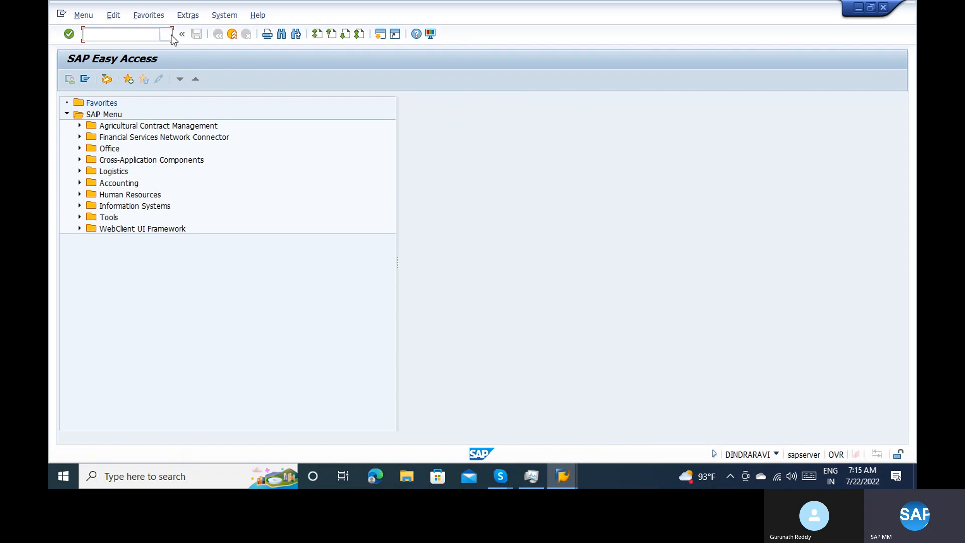
left_click(165, 35)
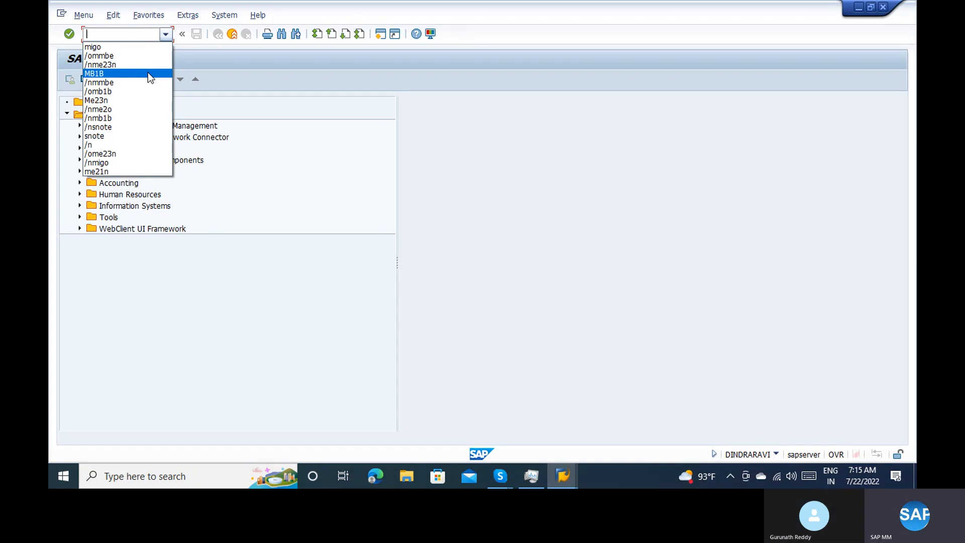
left_click(128, 45)
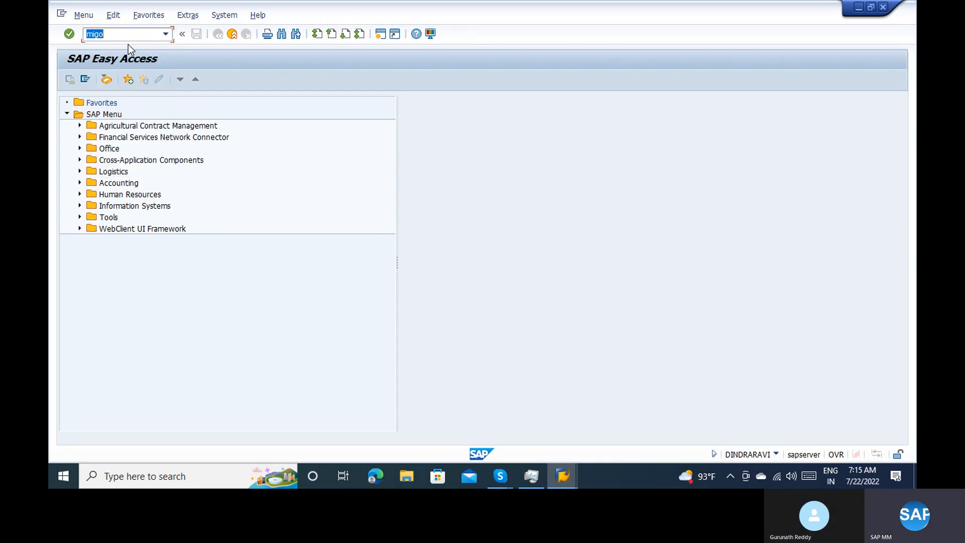
key("Return")
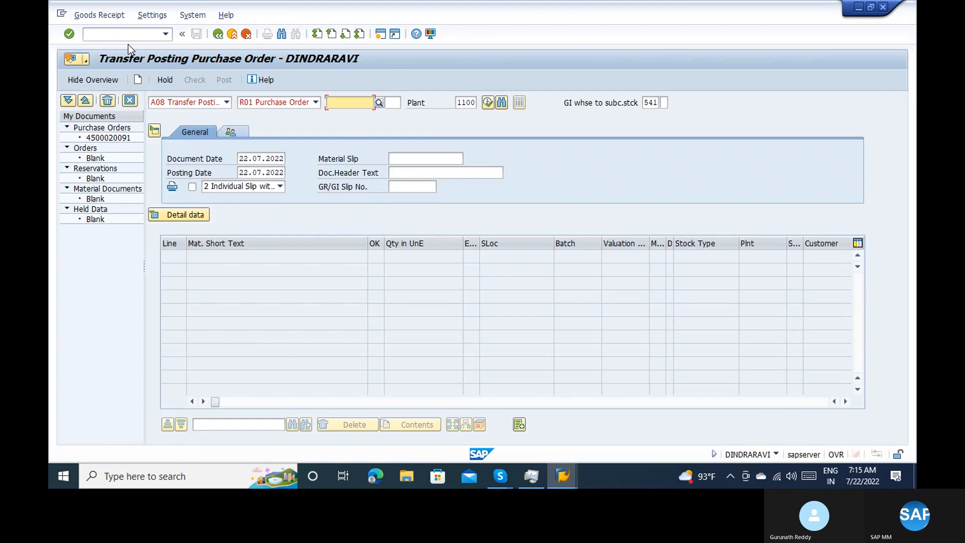
left_click(201, 102)
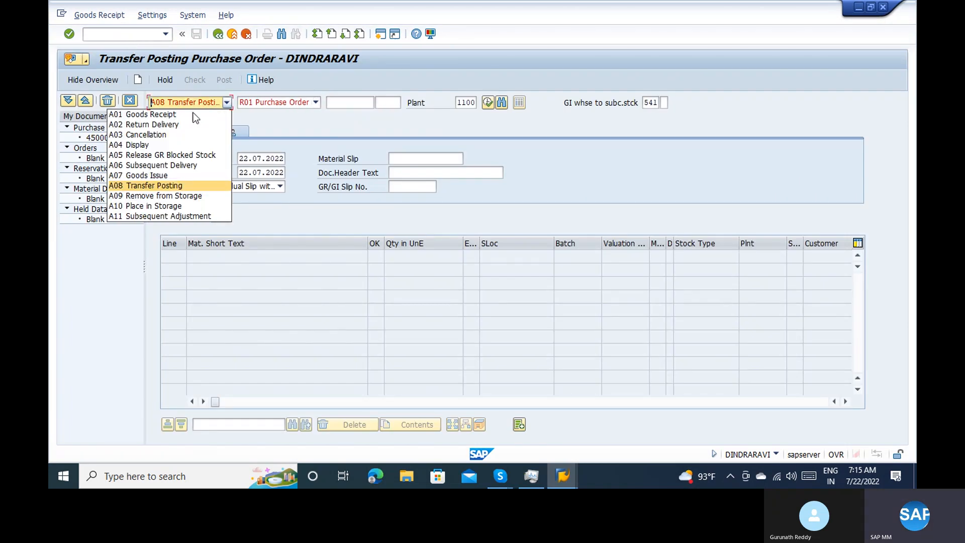
left_click(193, 114)
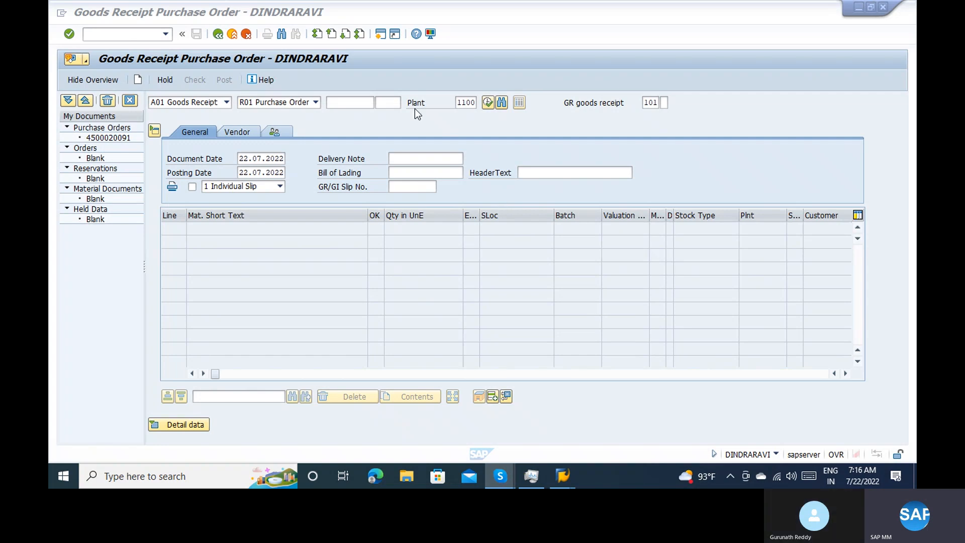
Load the subcontracting purchase order listed under My Documents into the goods receipt
left_click(361, 103)
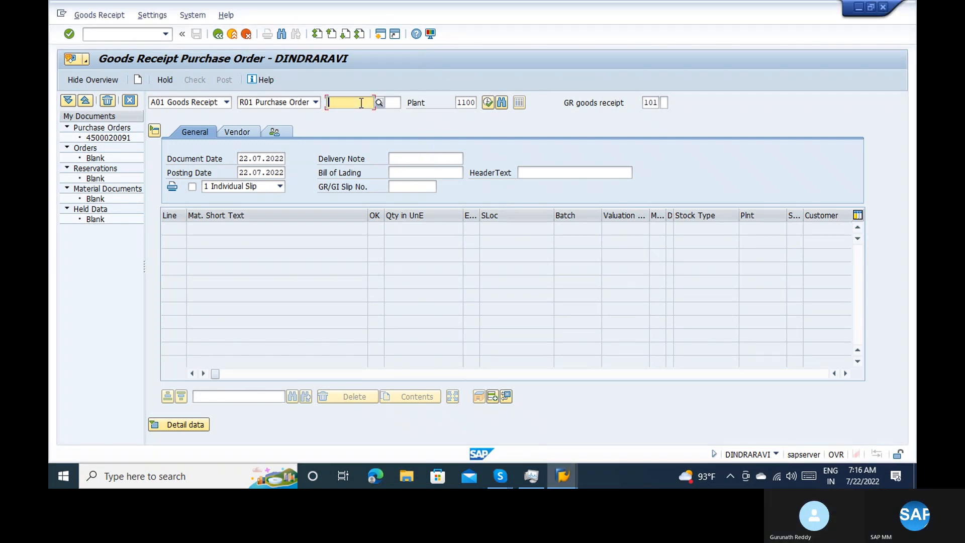
type("100-431")
key("BackSpace")
key("BackSpace")
key("BackSpace")
key("BackSpace")
key("BackSpace")
key("BackSpace")
key("BackSpace")
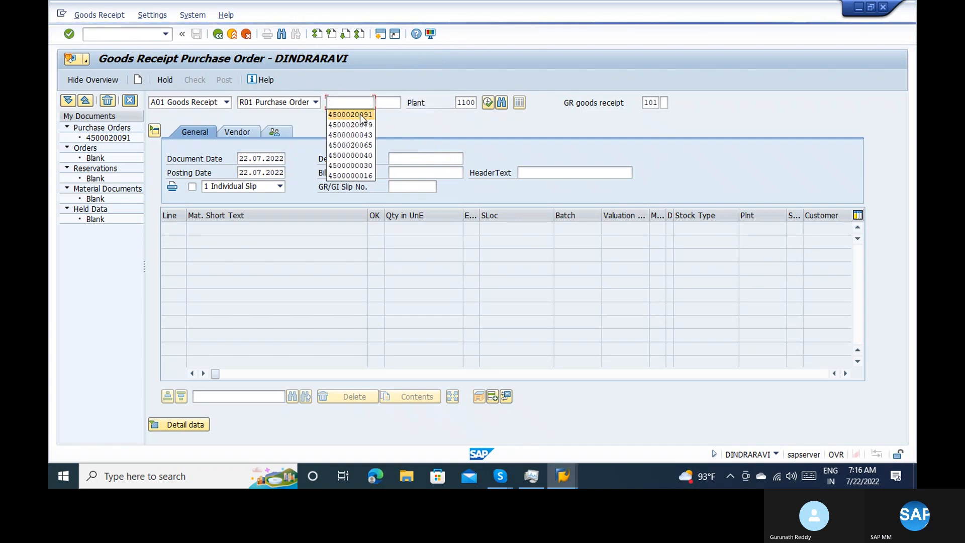
left_click(360, 115)
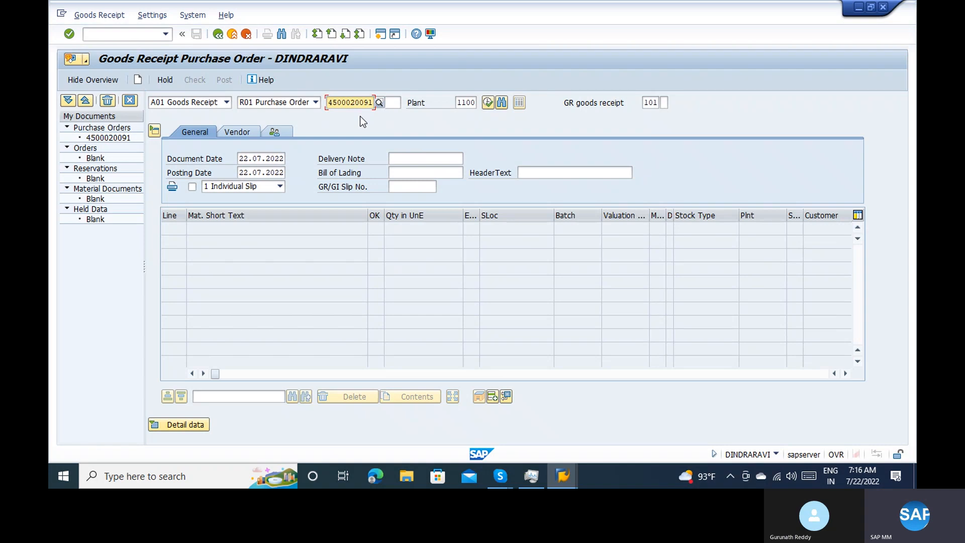
key("Return")
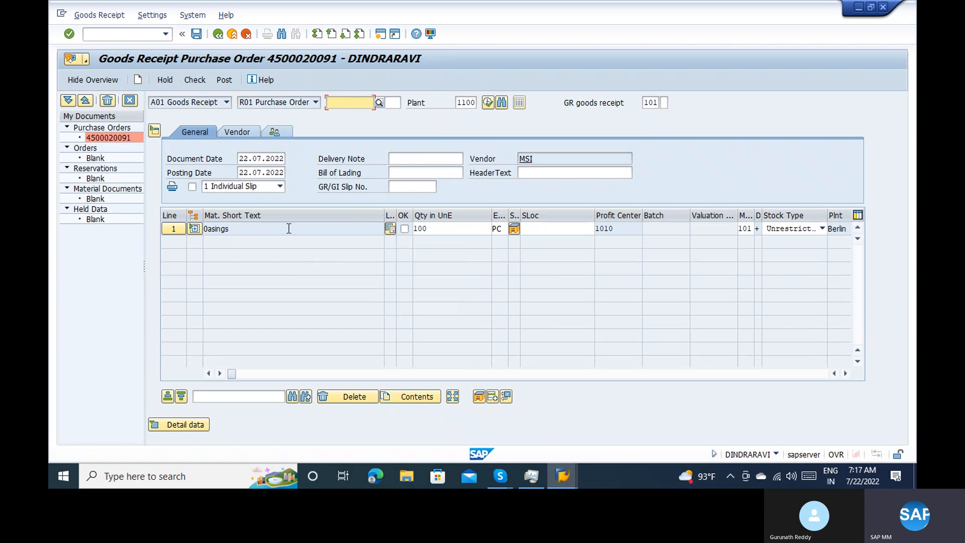
Expand the components of the 0asings item and mark the item and its three components as OK
left_click(194, 229)
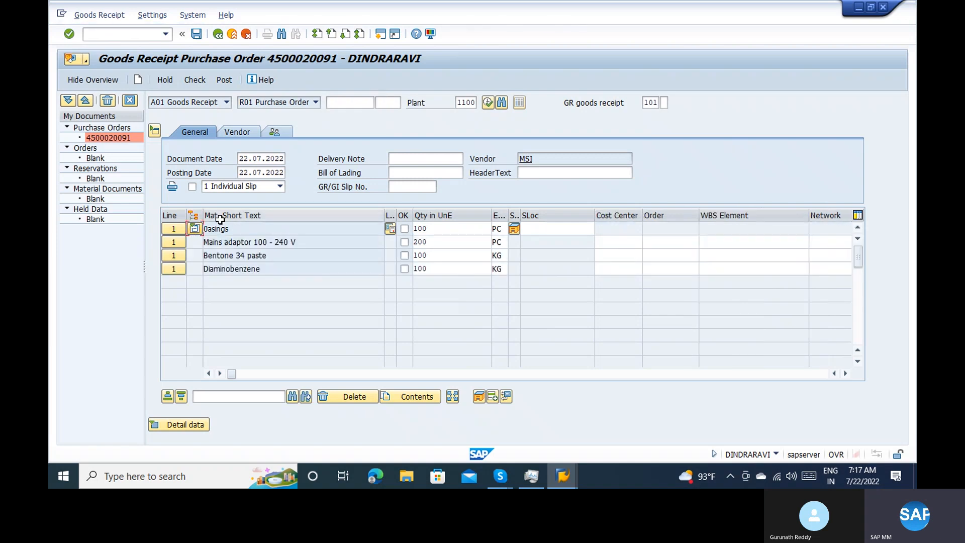
left_click(266, 241)
left_click(271, 253)
left_click(404, 242)
left_click(404, 234)
left_click(405, 242)
left_click(405, 273)
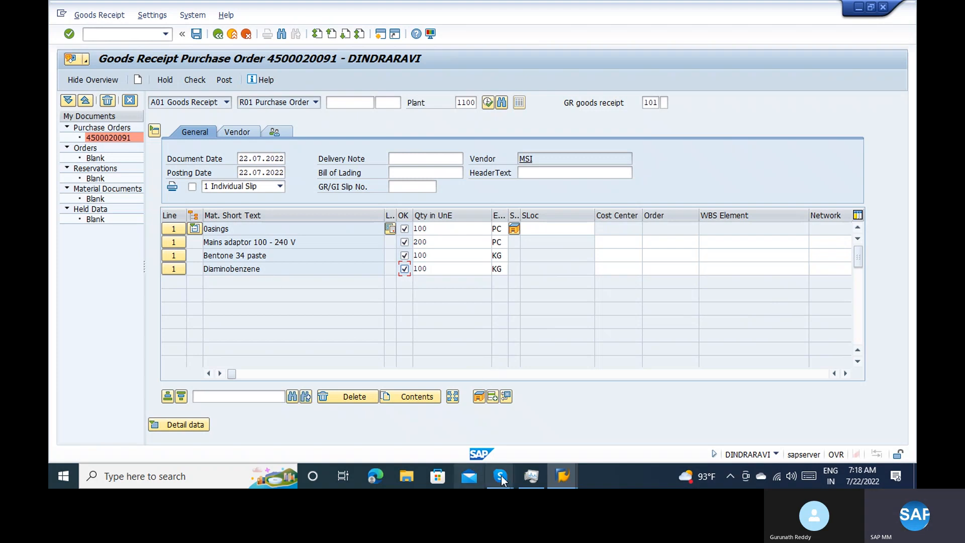
Switch to the Transfer Posting session and open the display of the standard purchase order for material 100-100 there
mouse_move(551, 476)
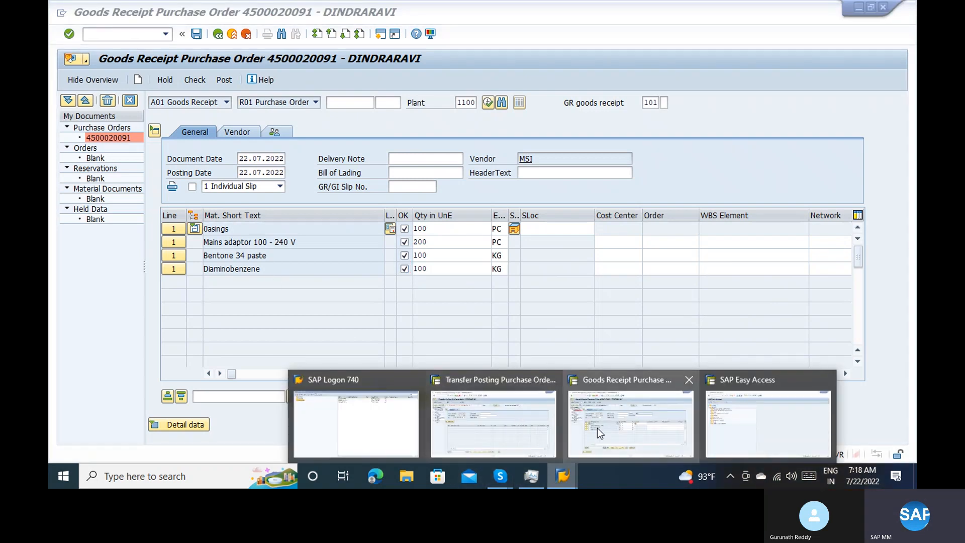
left_click(546, 428)
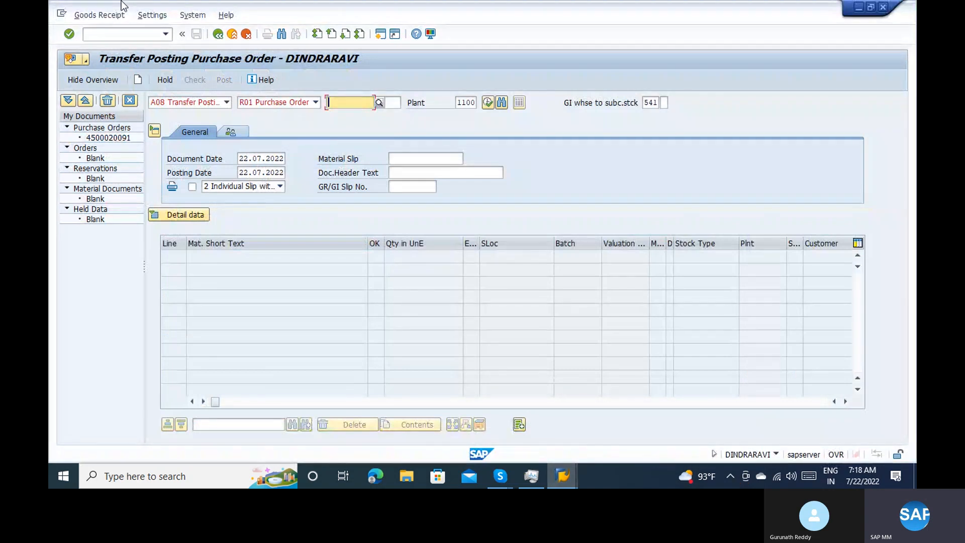
left_click(123, 34)
type("/nmigo")
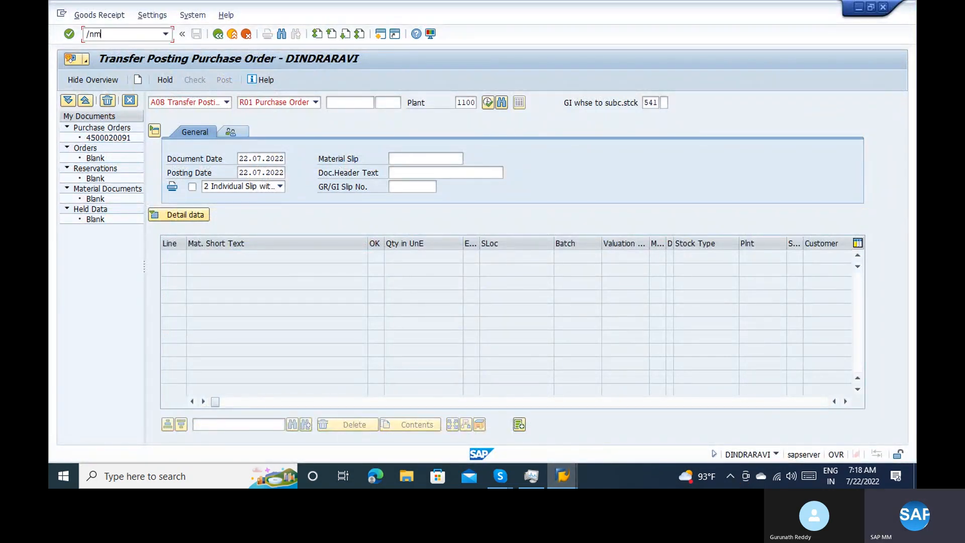
key("Return")
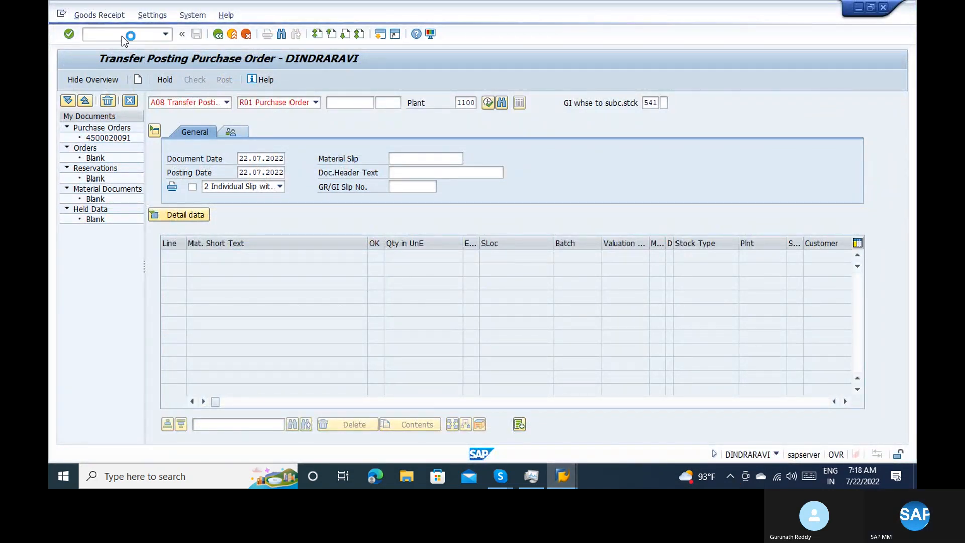
left_click_drag(183, 146, 146, 145)
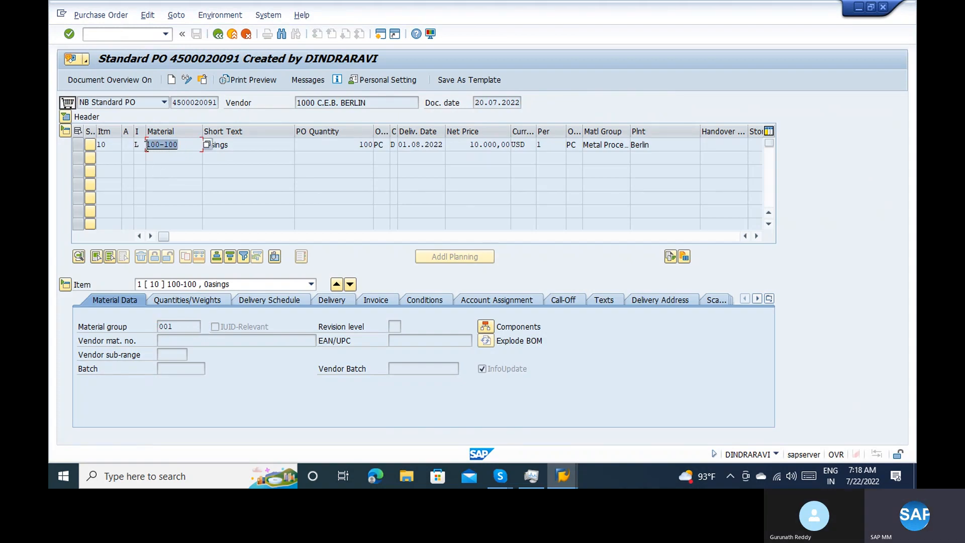
Open the component overview of material 100-100 and examine components 100-431, 200-275 and 300-120
left_click(485, 327)
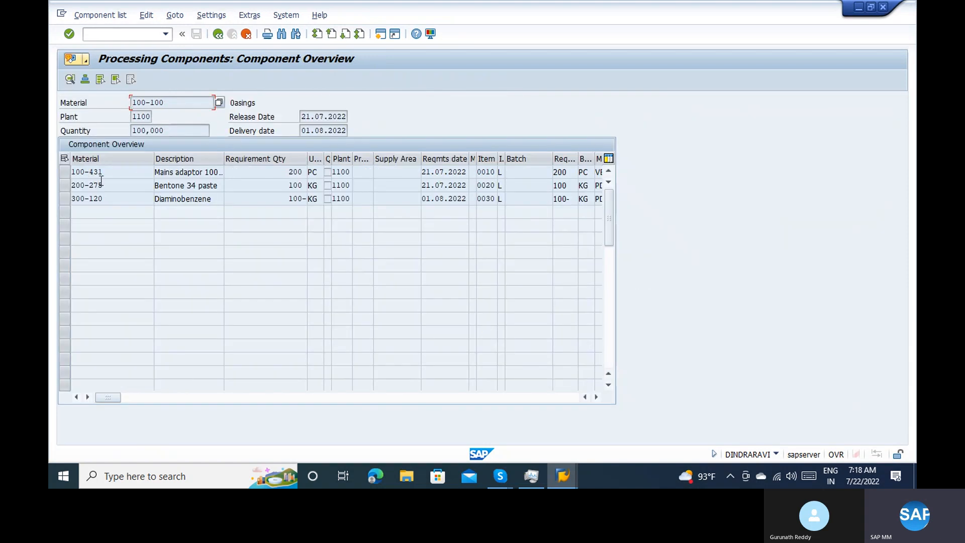
left_click(65, 184)
left_click(65, 171)
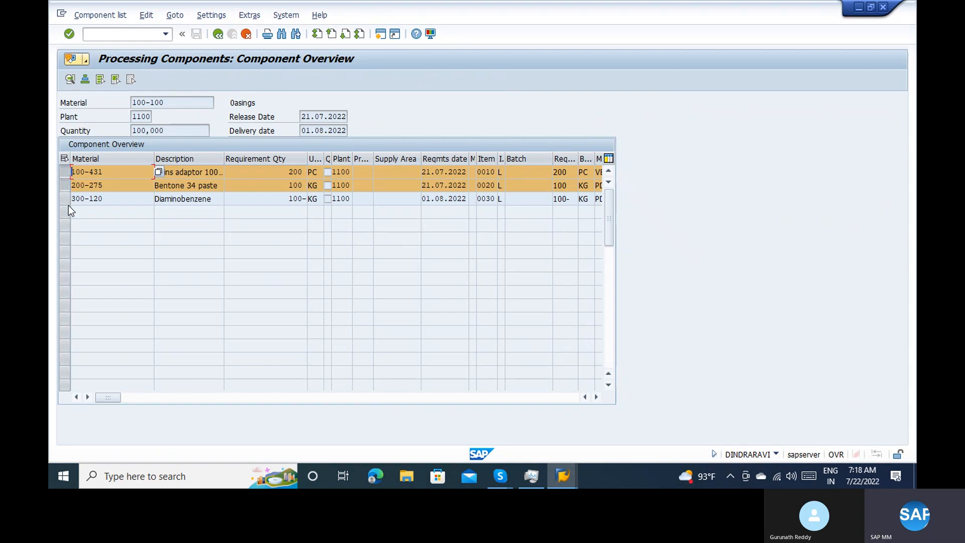
left_click(87, 200)
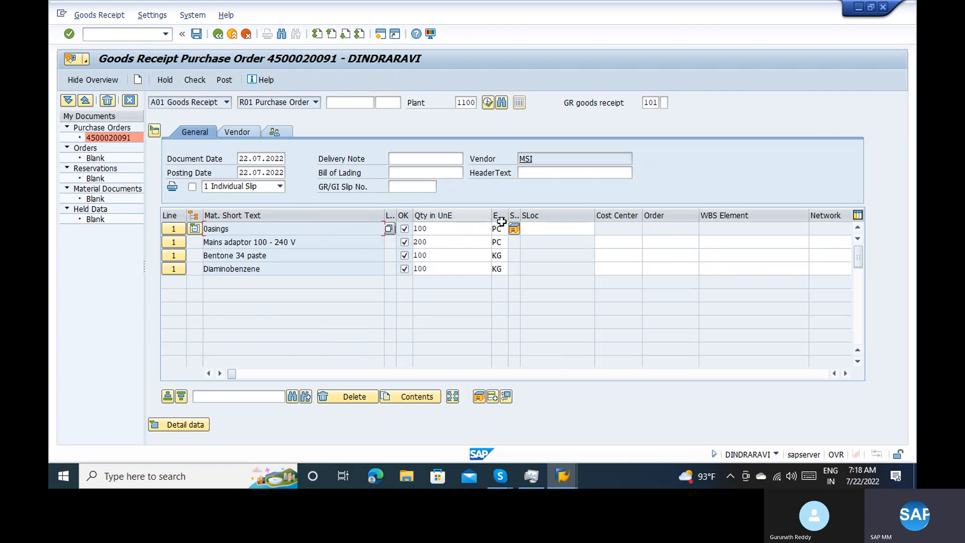
In the goods receipt session, set the storage location of the 0asings item to 0001
left_click(574, 230)
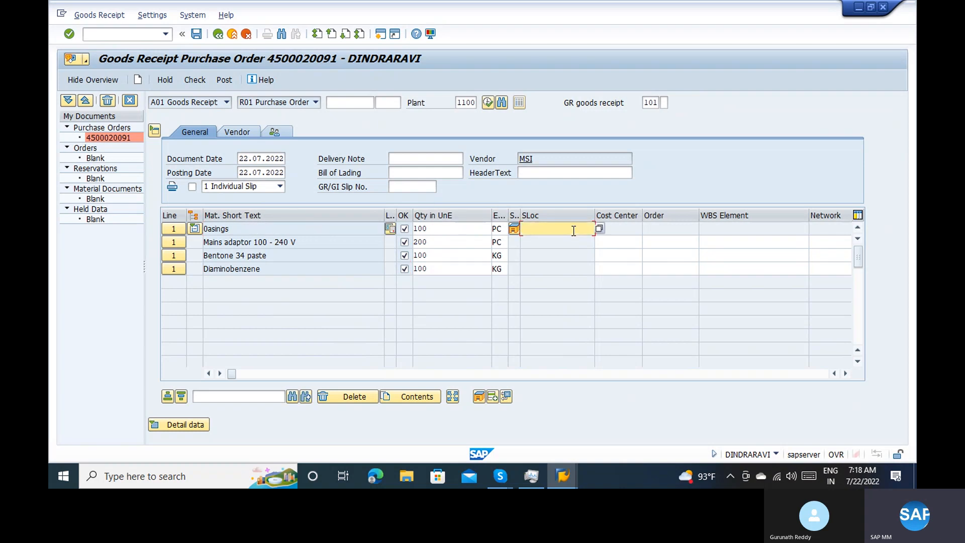
type("0001")
key("Return")
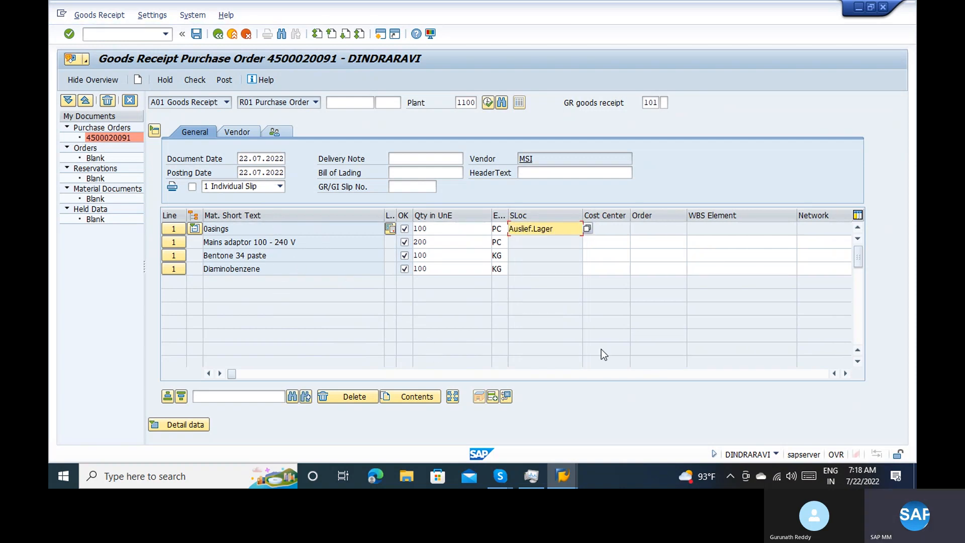
Examine the movement types and special stock indicators of the goods receipt item and its component lines
left_click(847, 373)
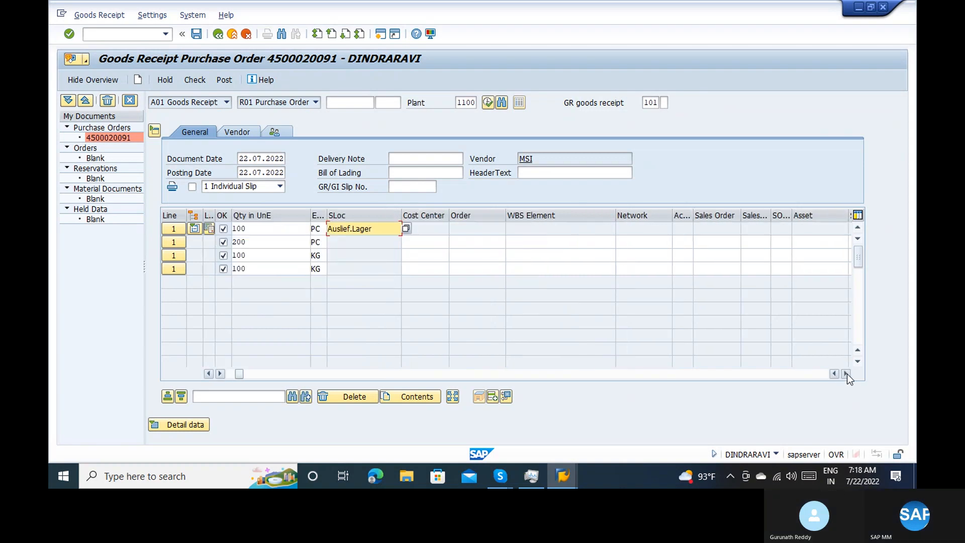
left_click(847, 373)
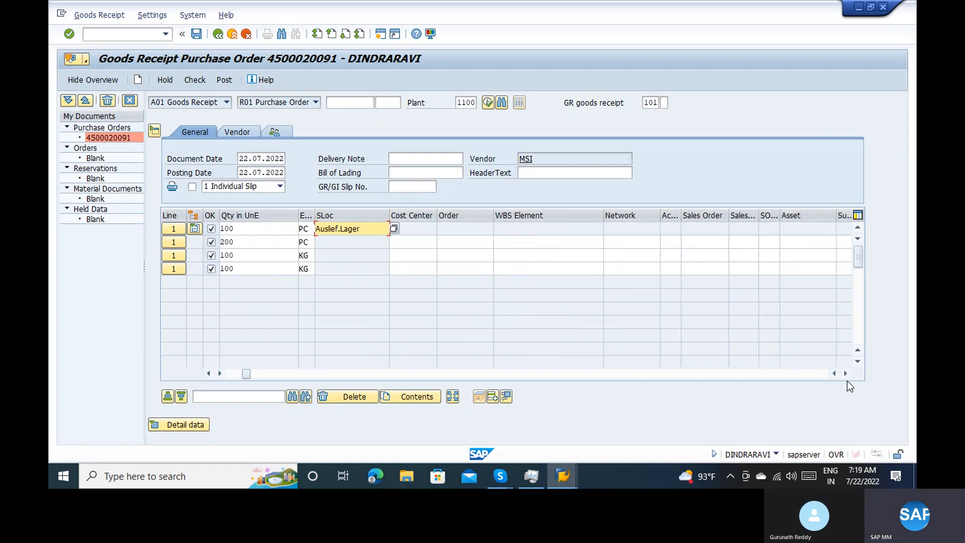
left_click(847, 374)
left_click(847, 374)
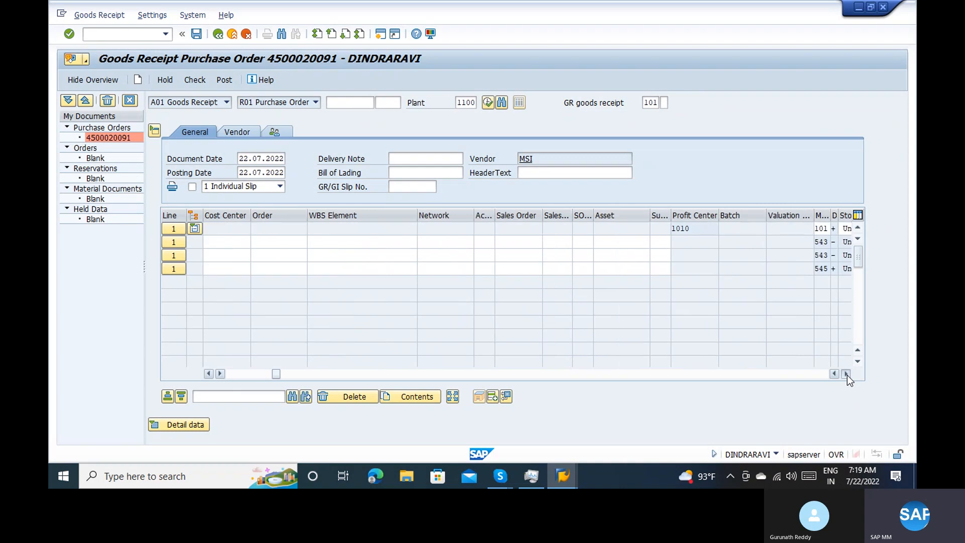
left_click(846, 374)
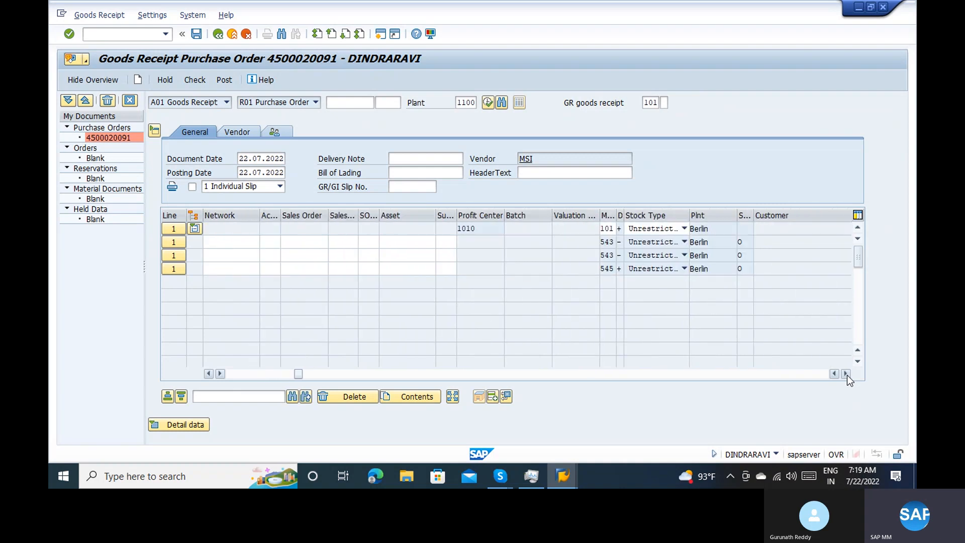
left_click(609, 232)
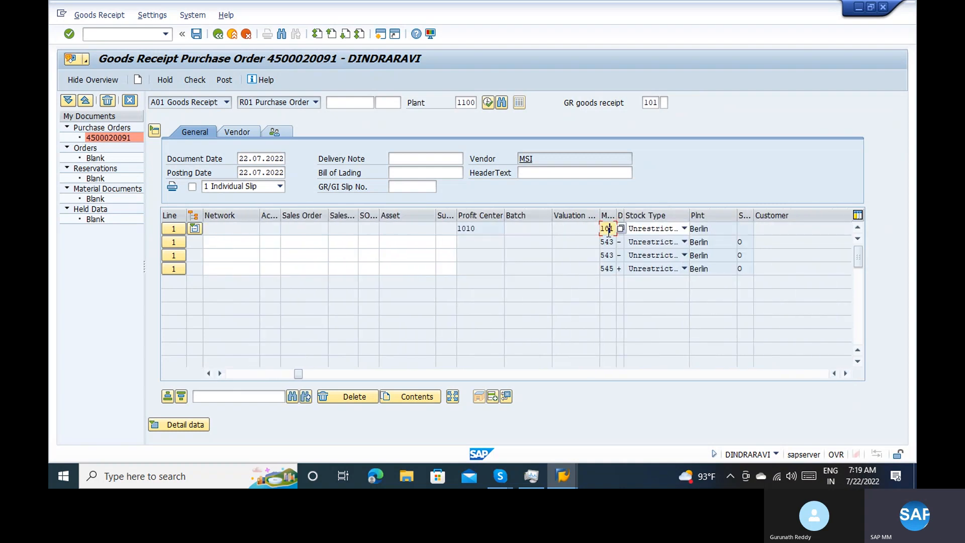
left_click(608, 243)
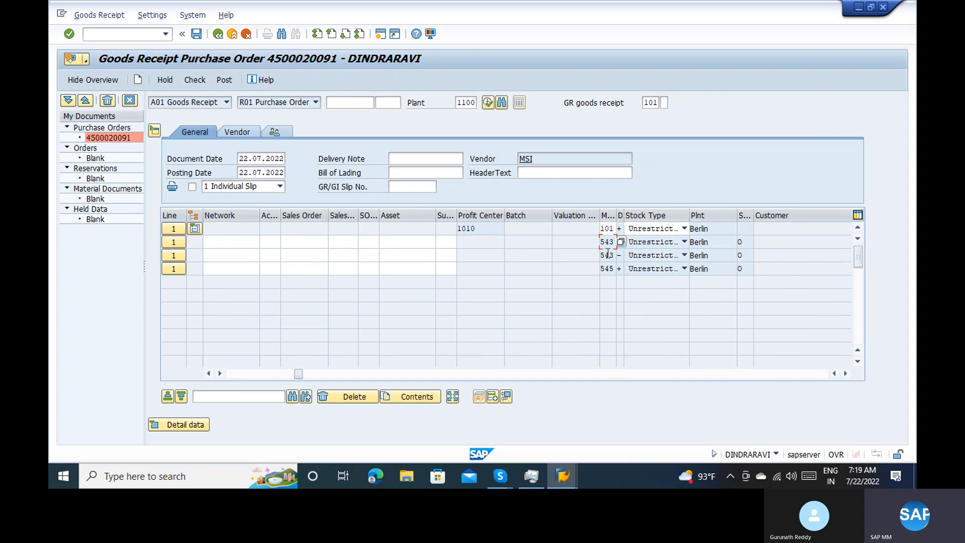
left_click(607, 256)
left_click(741, 243)
left_click(750, 255)
left_click(748, 243)
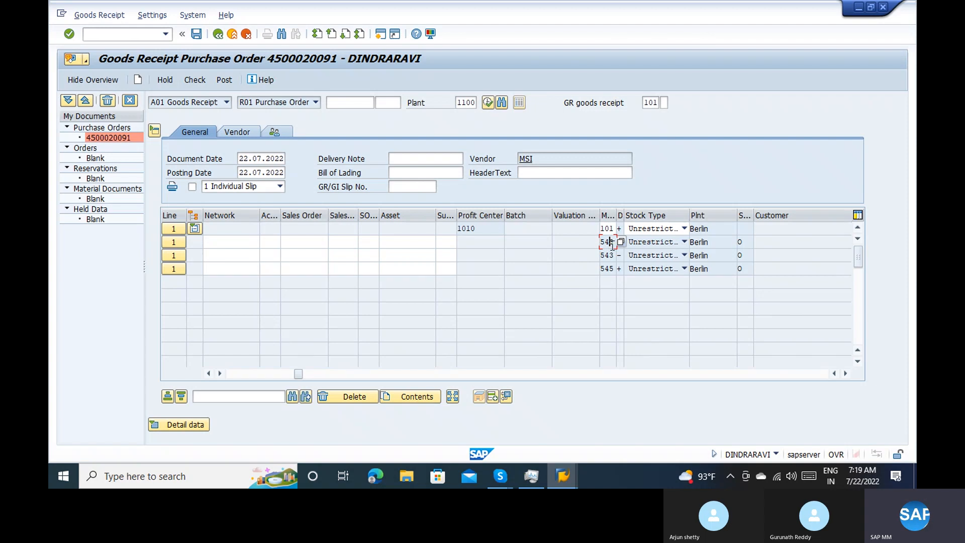
Widen the Direction column and compare the posting direction and movement type of the item and its component lines
left_click(631, 271)
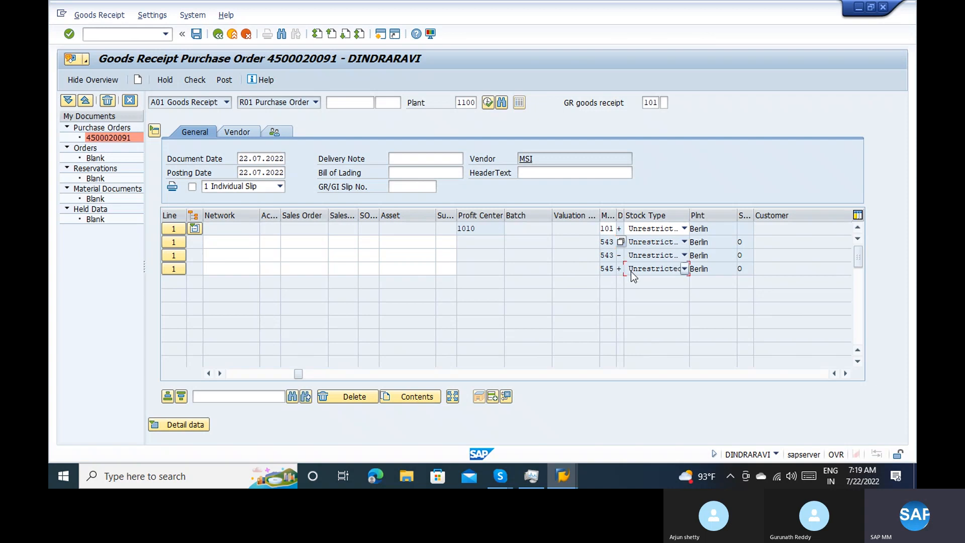
left_click(619, 242)
left_click(621, 253)
left_click(622, 268)
left_click(621, 229)
left_click_drag(623, 219, 660, 219)
left_click(623, 269)
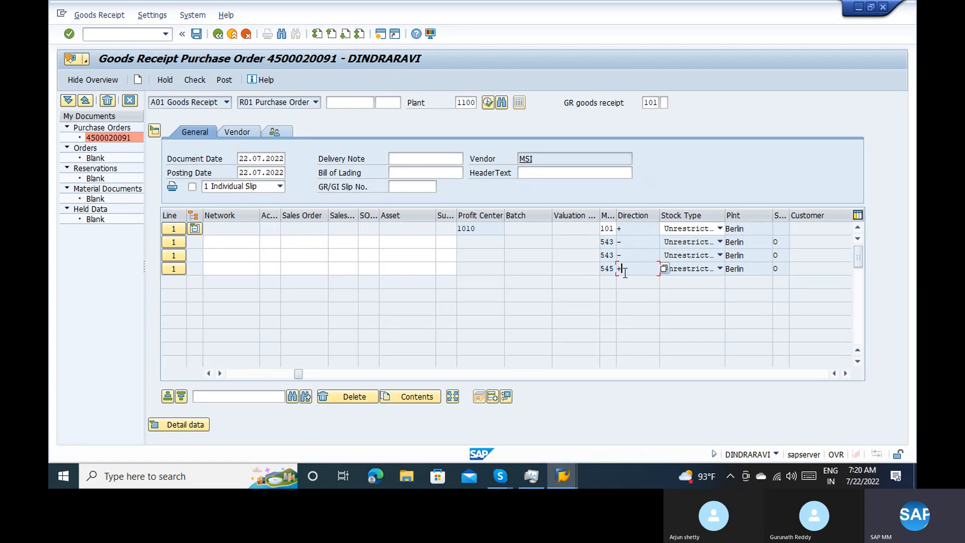
left_click(605, 269)
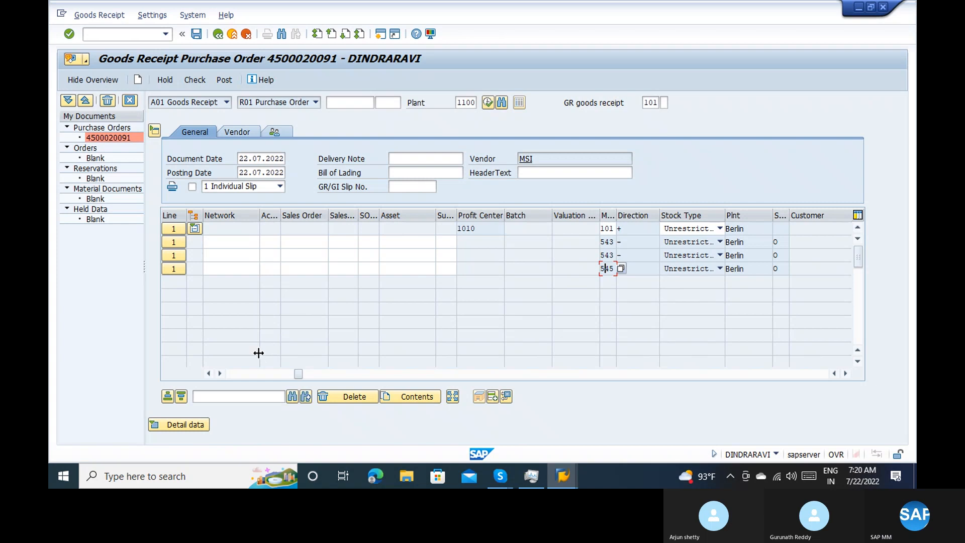
left_click(239, 373)
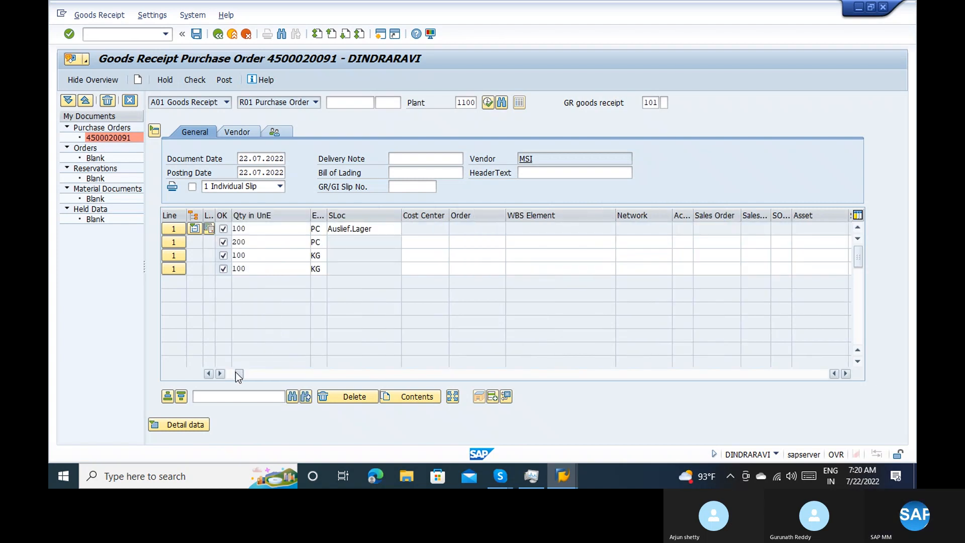
left_click(230, 373)
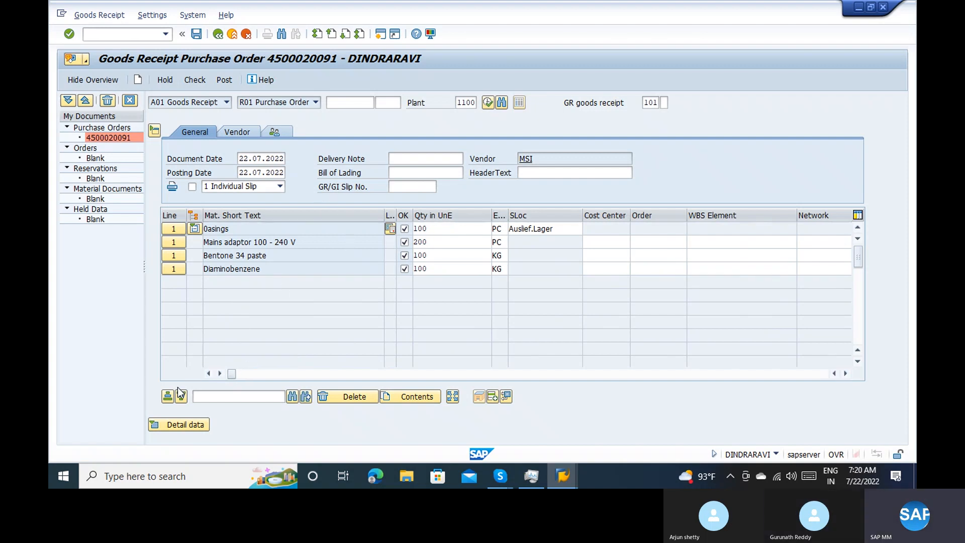
Check the goods receipt for errors, close the log and go to the quantity of the Bentone 34 paste line
left_click(202, 84)
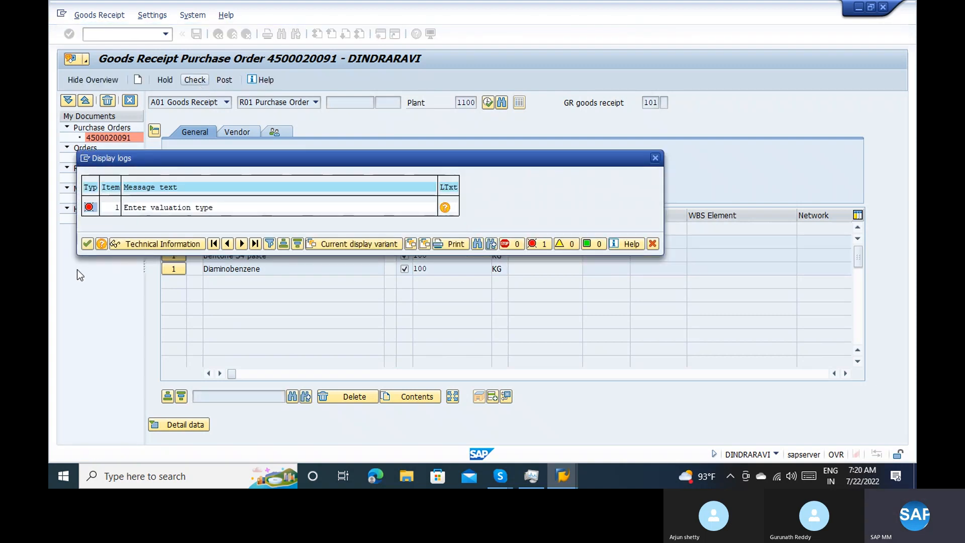
left_click(88, 244)
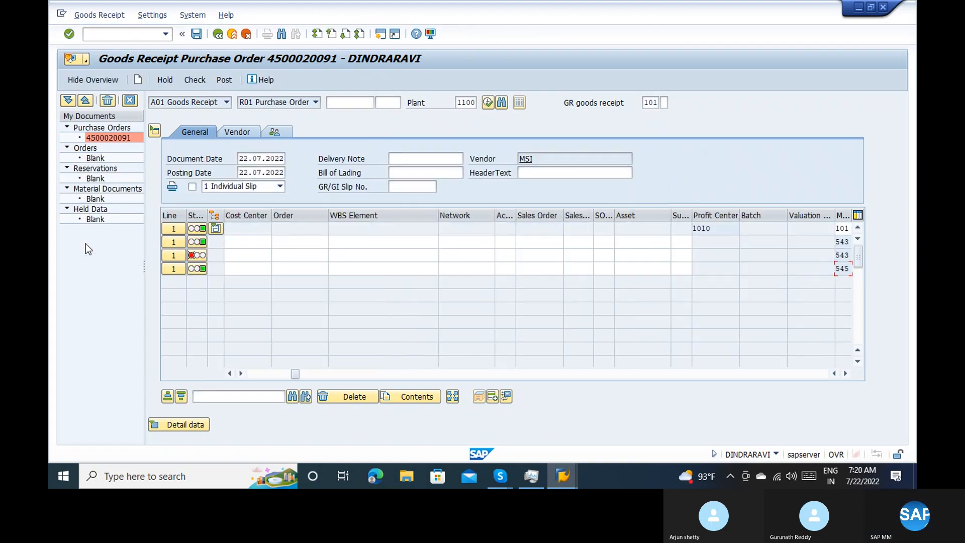
left_click(258, 373)
left_click(301, 252)
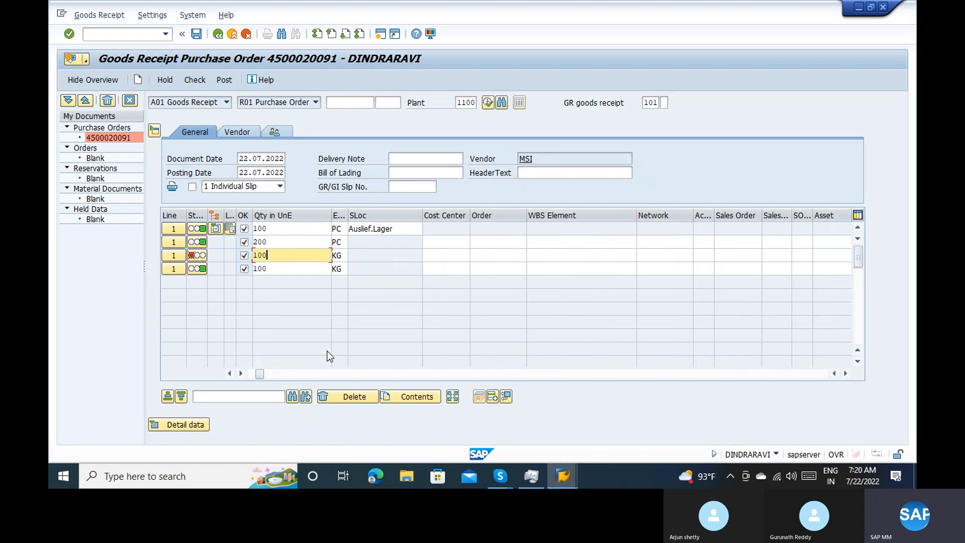
key("BackSpace")
key("BackSpace")
key("BackSpace")
Look through the item table columns of the Bentone 34 paste line for a place to enter the valuation type
left_click(282, 374)
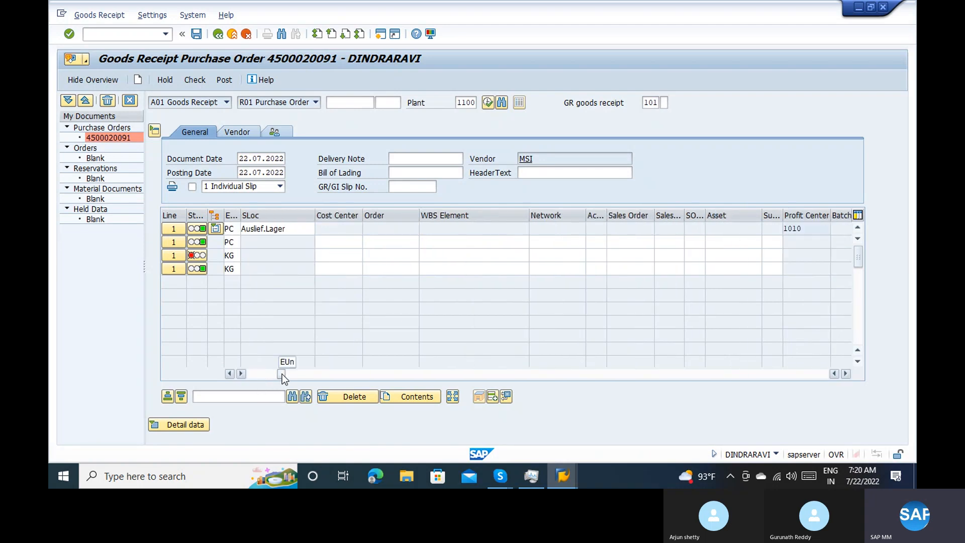
left_click(307, 372)
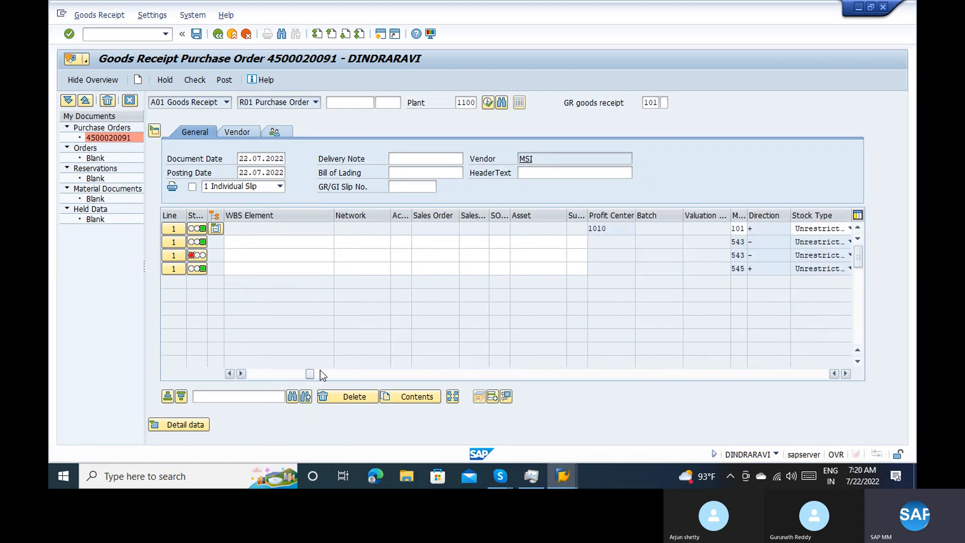
left_click(321, 372)
left_click(345, 374)
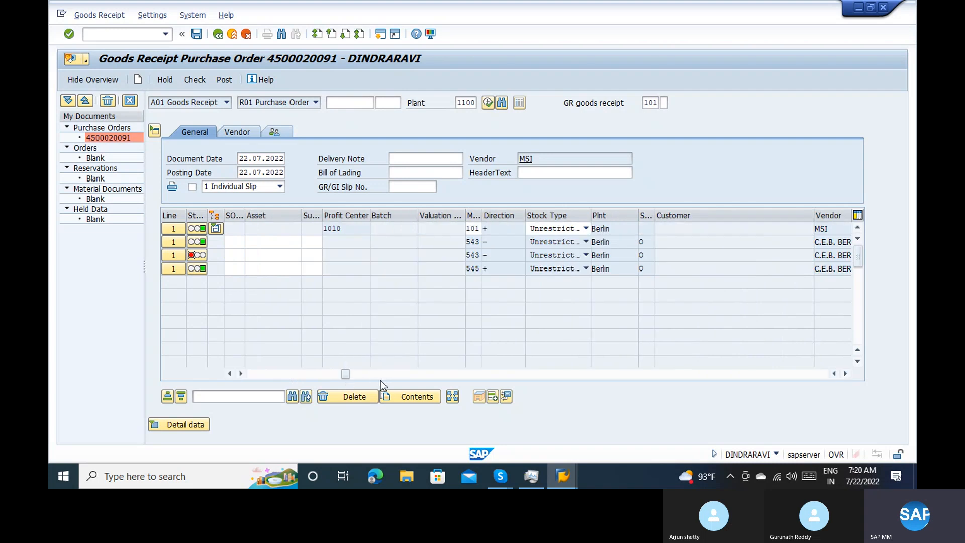
left_click(401, 373)
left_click(430, 373)
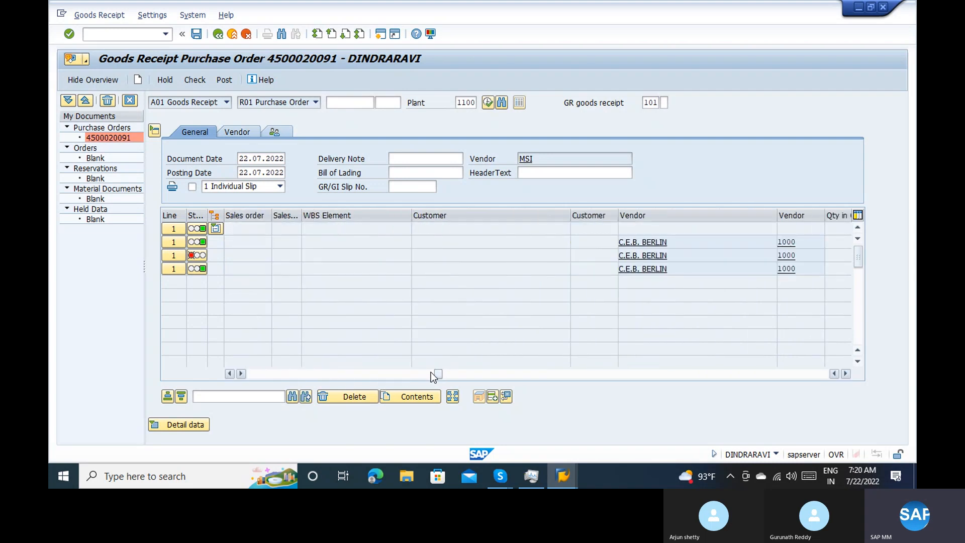
left_click(465, 373)
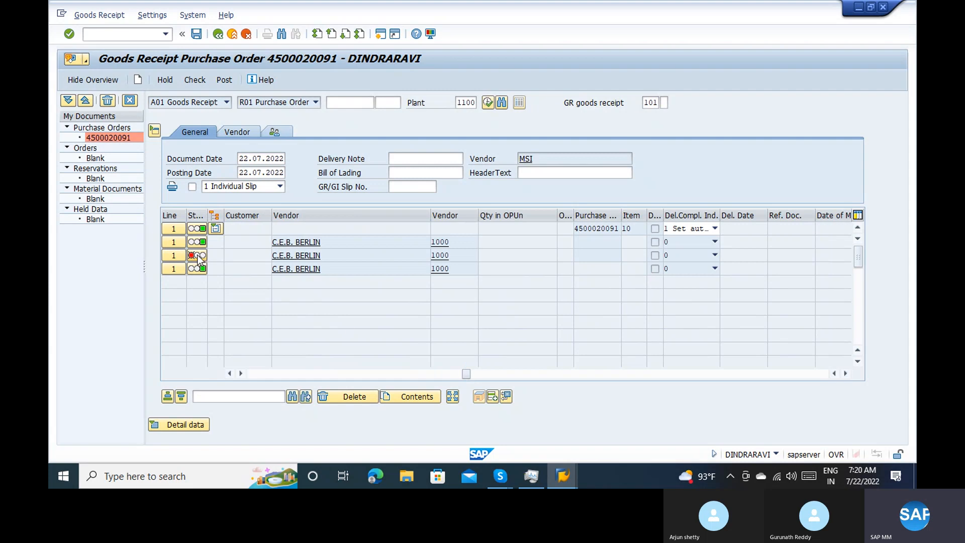
Open the item details of Bentone 34 paste and examine its quantity, movement type, account assignment, partner and purchase order data
left_click(177, 257)
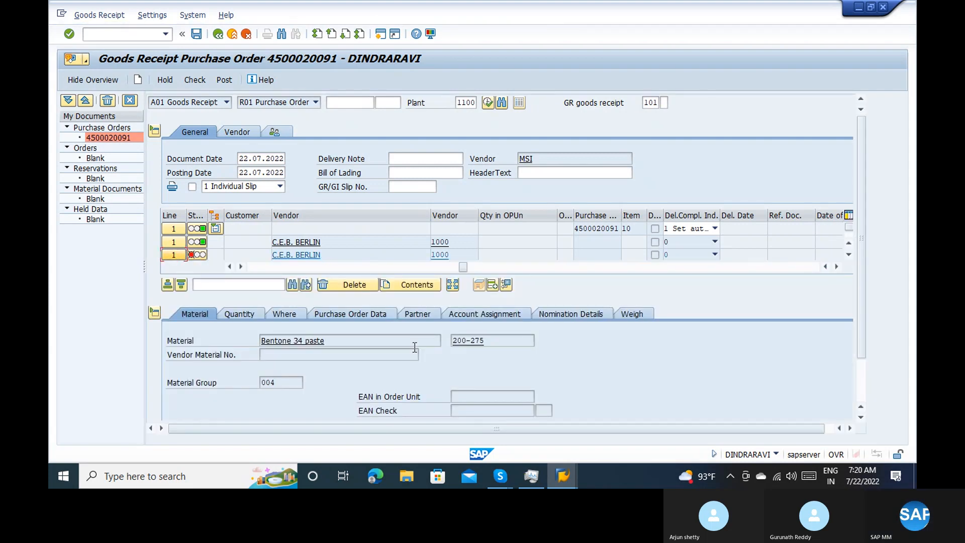
left_click(244, 317)
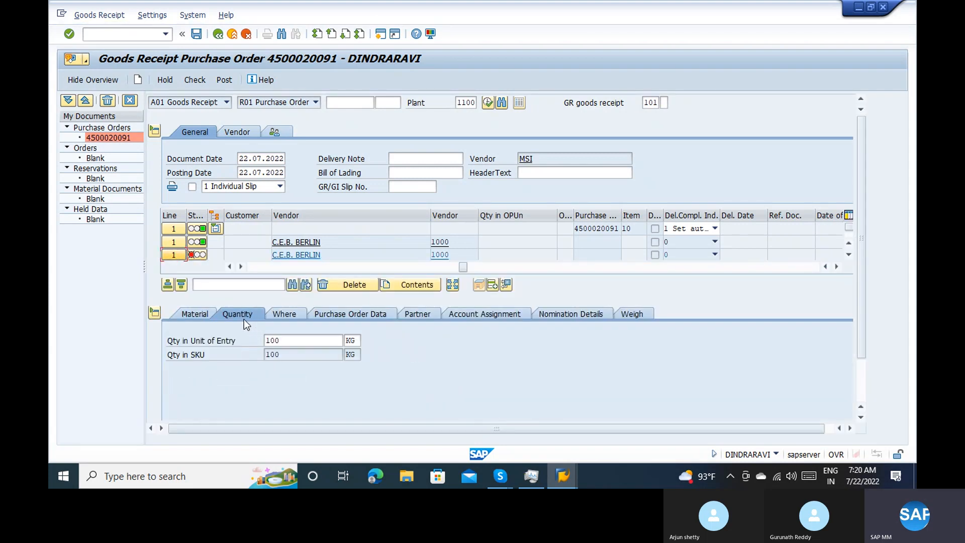
left_click(289, 316)
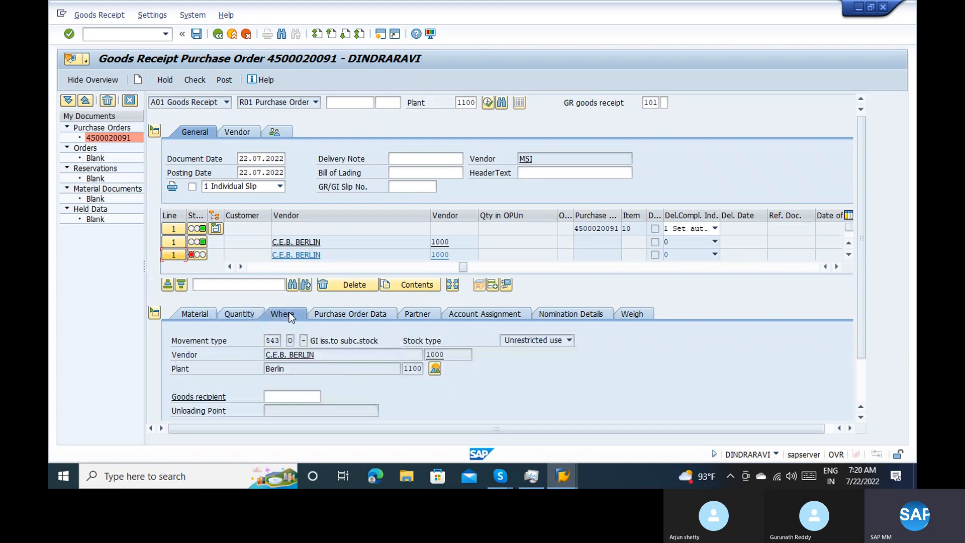
scroll(861, 380, "down", 2)
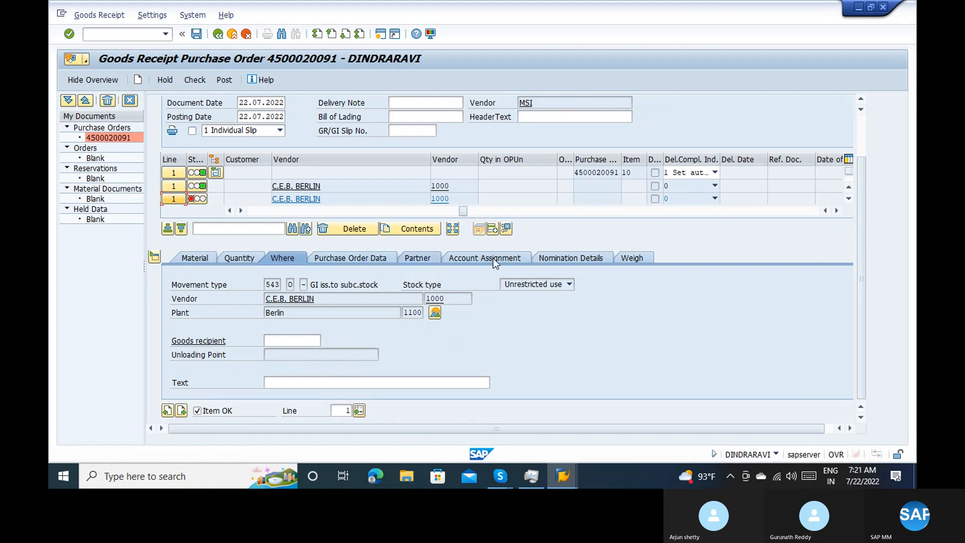
left_click(506, 259)
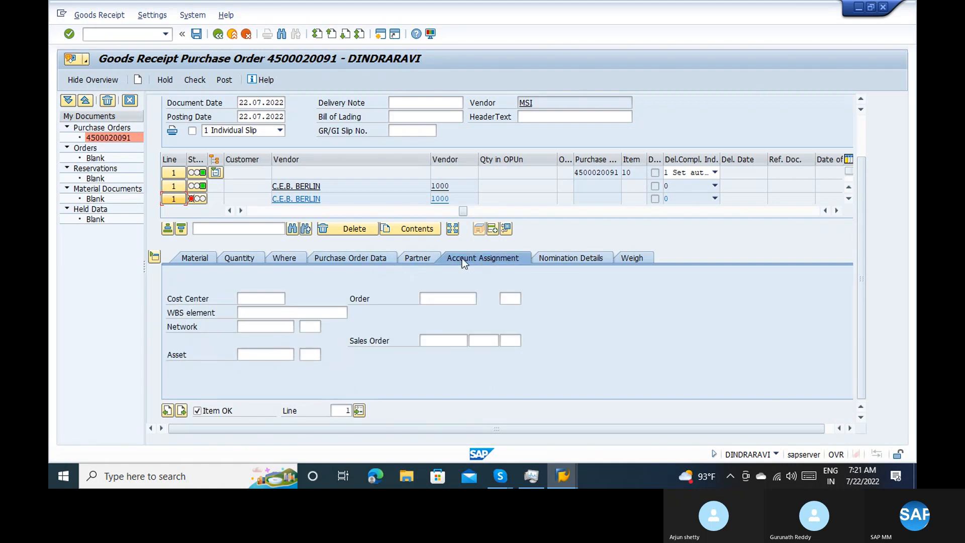
left_click(432, 258)
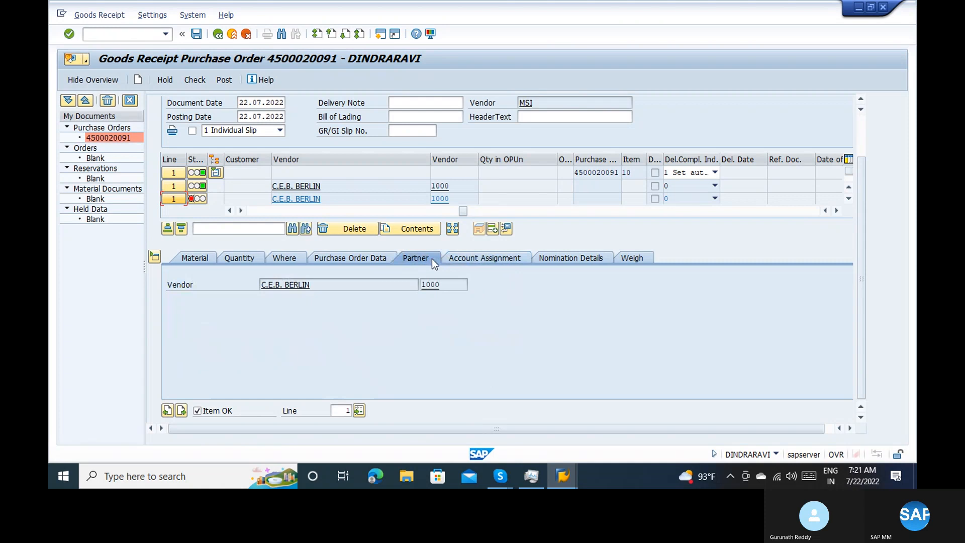
left_click(353, 254)
left_click(299, 258)
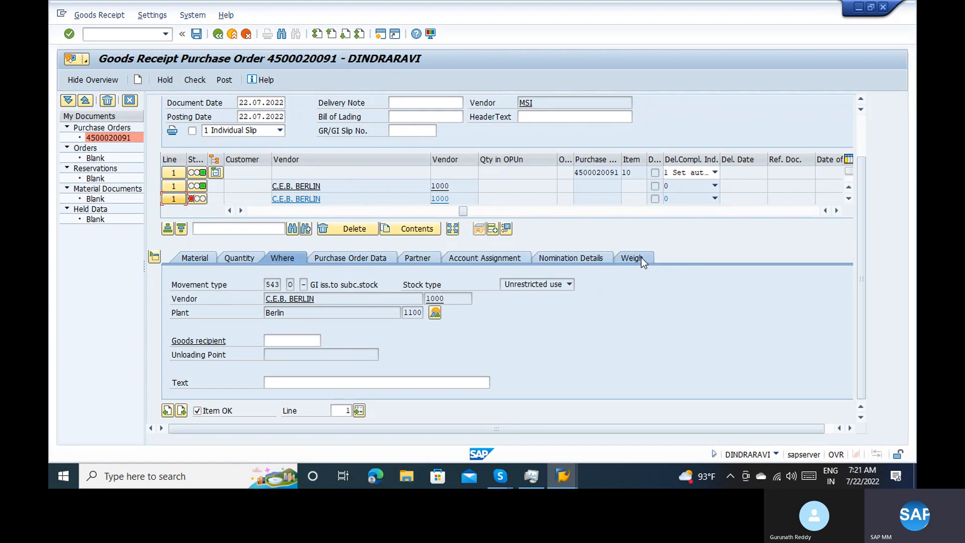
Search the weighing, nomination, account assignment, partner, purchase order and material details of Bentone 34 paste for a valuation type field
left_click(617, 257)
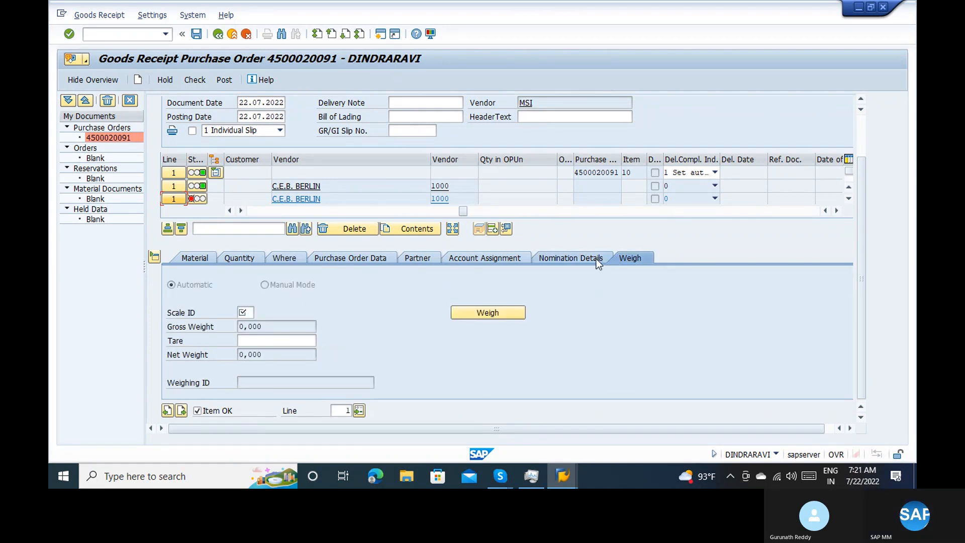
left_click(597, 258)
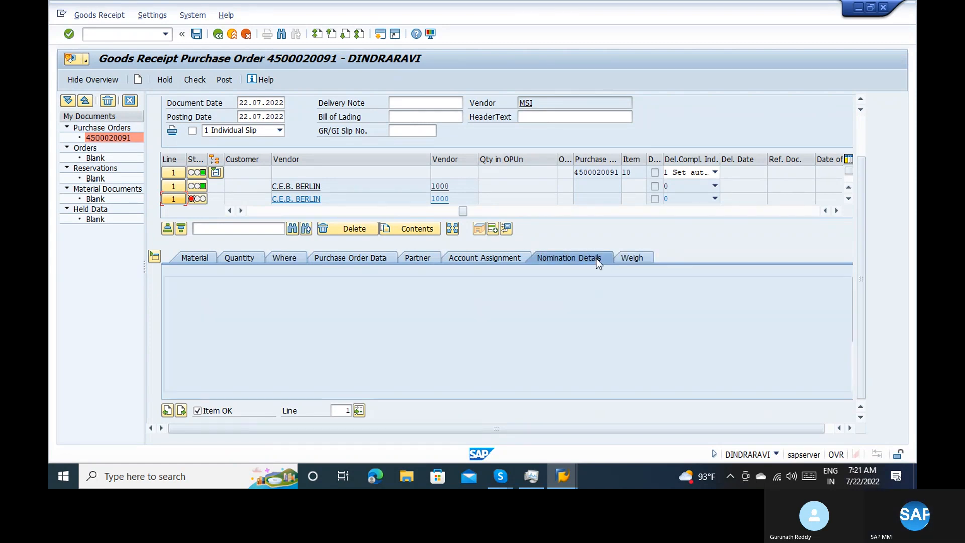
left_click(497, 257)
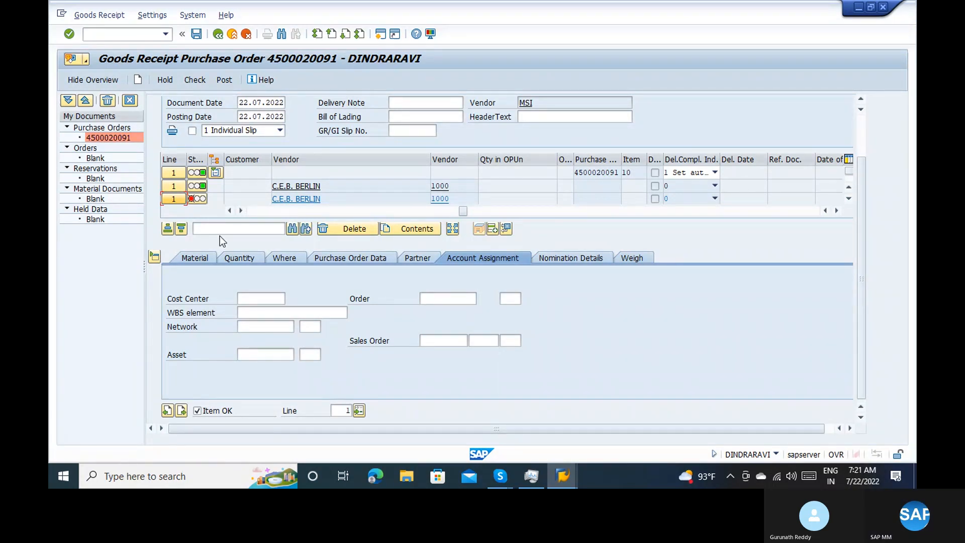
left_click(426, 260)
left_click(385, 259)
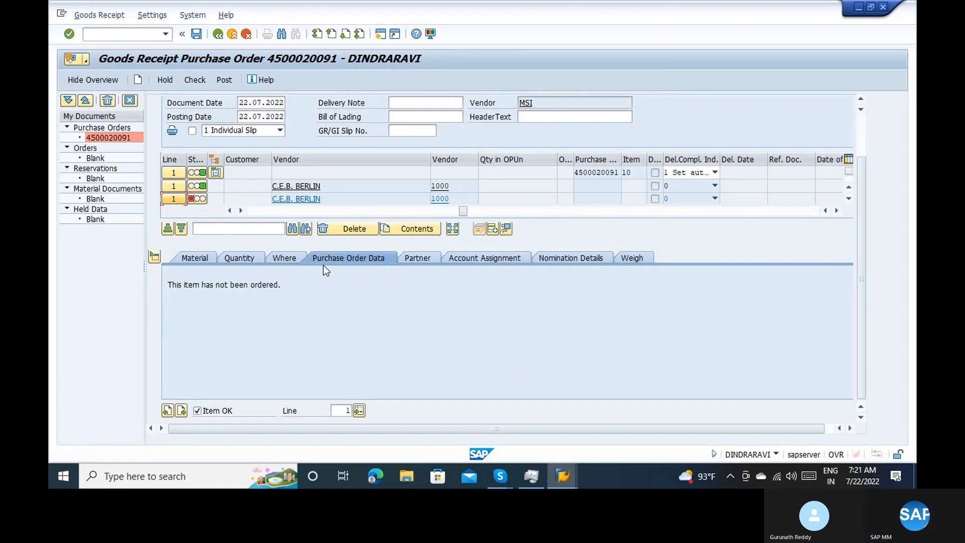
left_click(284, 259)
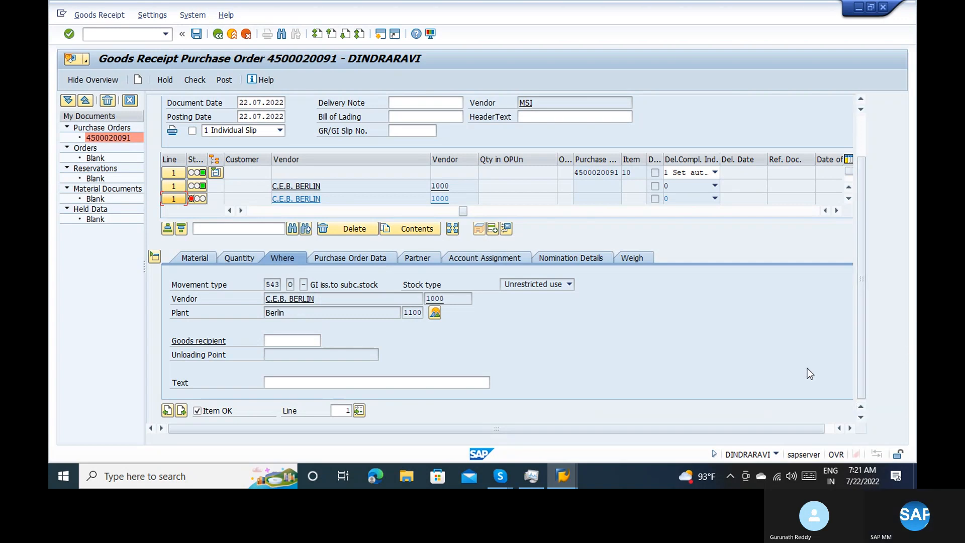
left_click(831, 423)
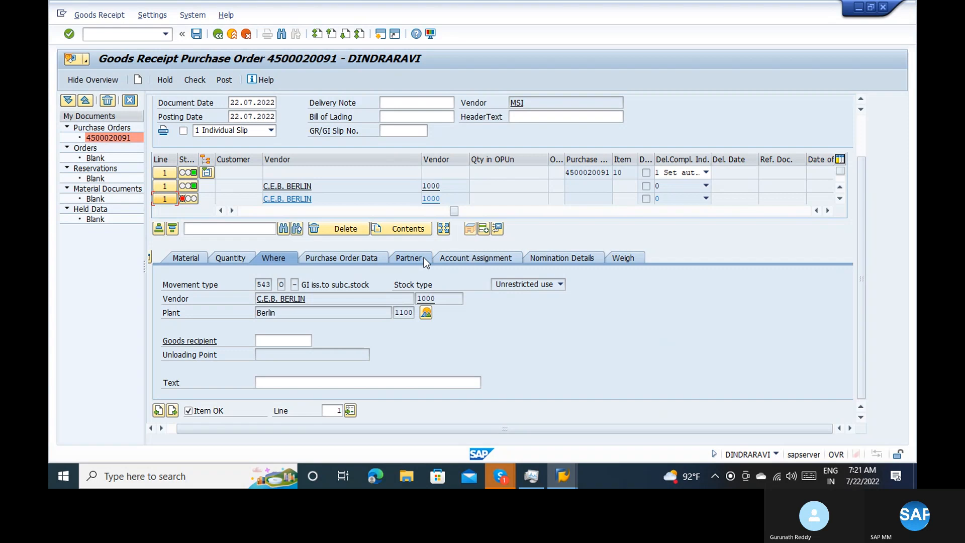
left_click(417, 259)
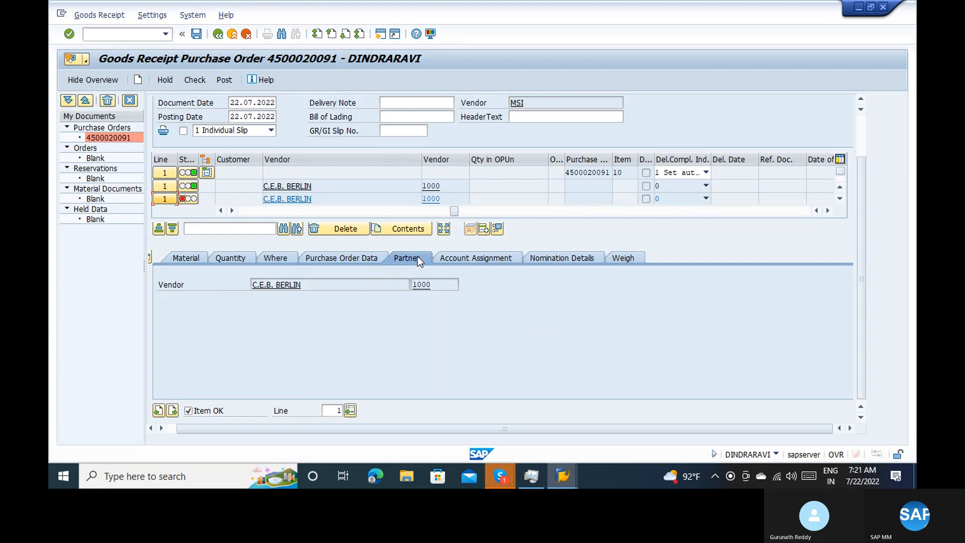
left_click(348, 259)
left_click(482, 259)
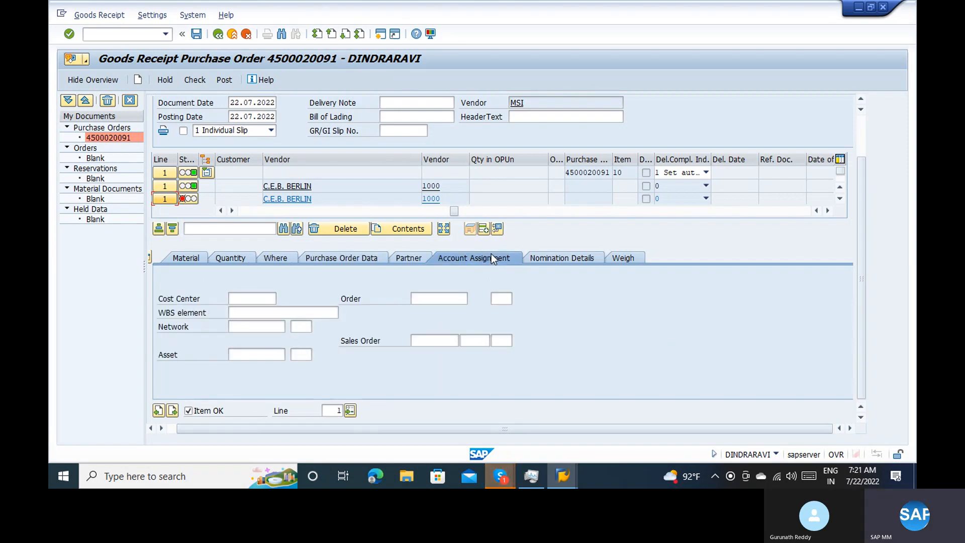
left_click(189, 257)
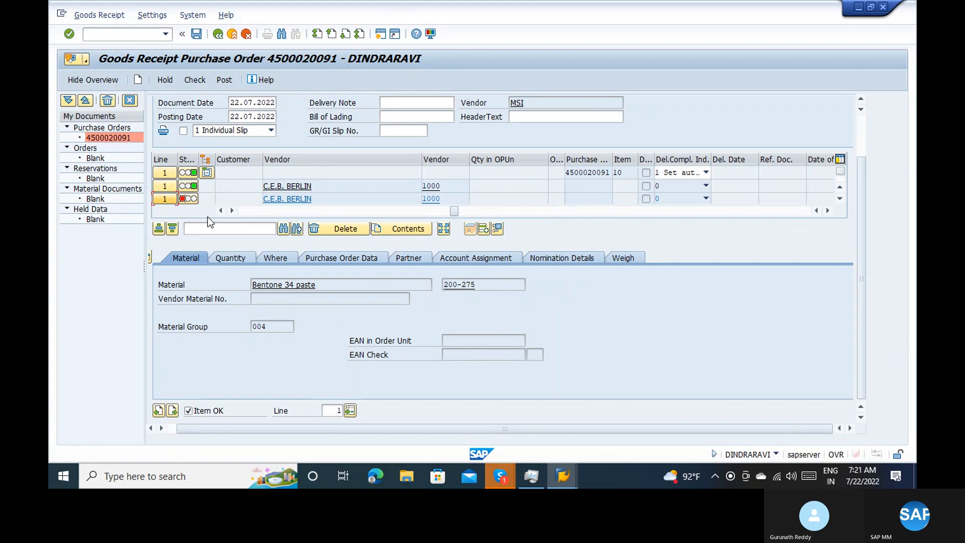
Display the error log of the Bentone 34 paste line and close it after reading the message
left_click(244, 214)
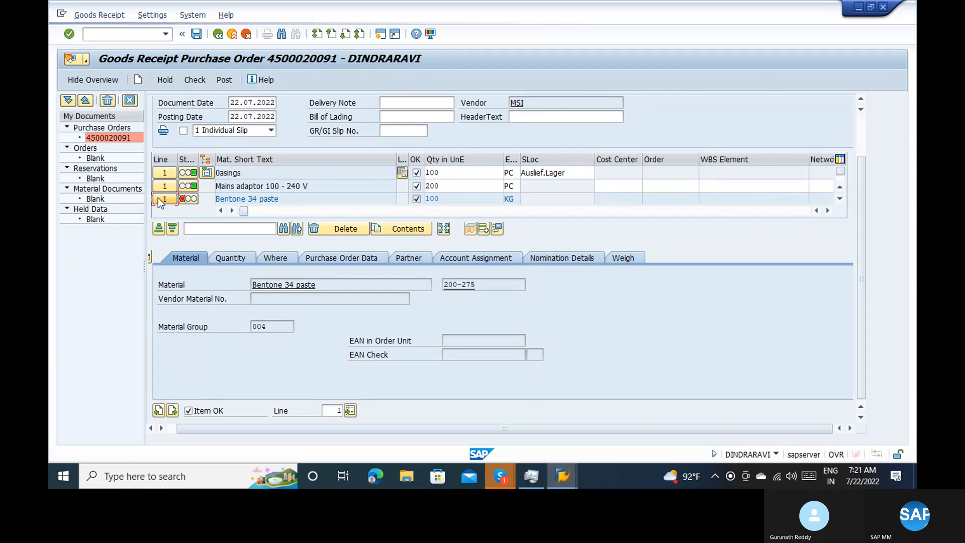
left_click(183, 198)
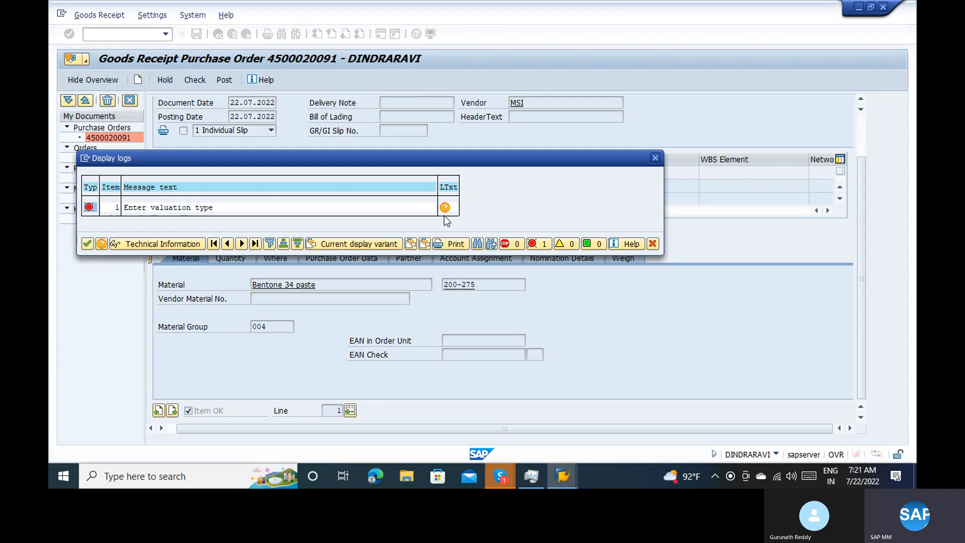
left_click(654, 158)
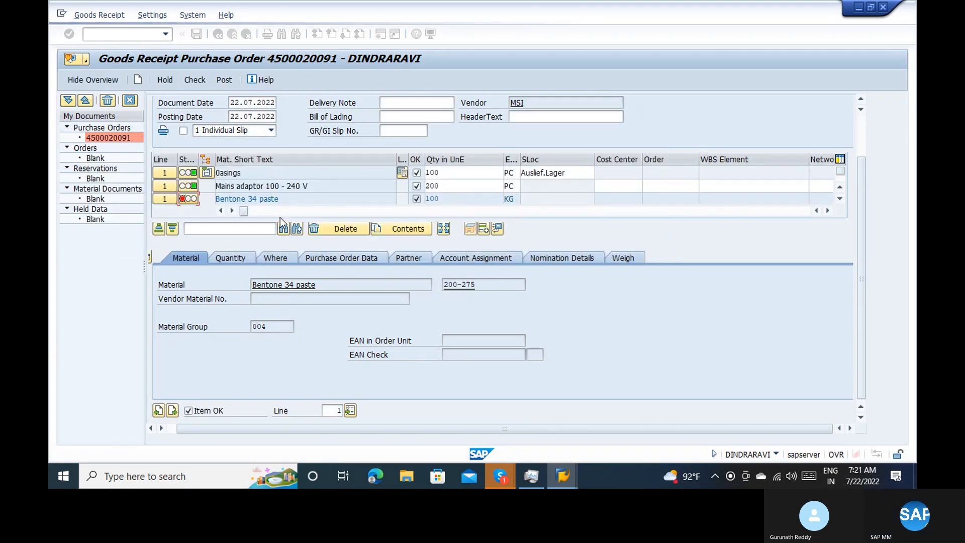
Look through the remaining item table columns and recheck the movement, purchase order and material details of Bentone 34 paste
left_click(278, 215)
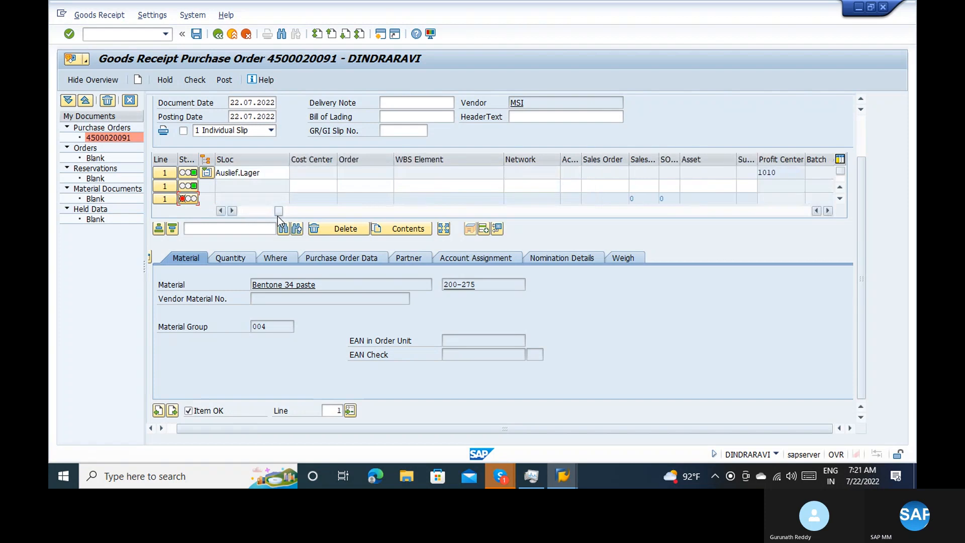
left_click_drag(278, 217, 329, 214)
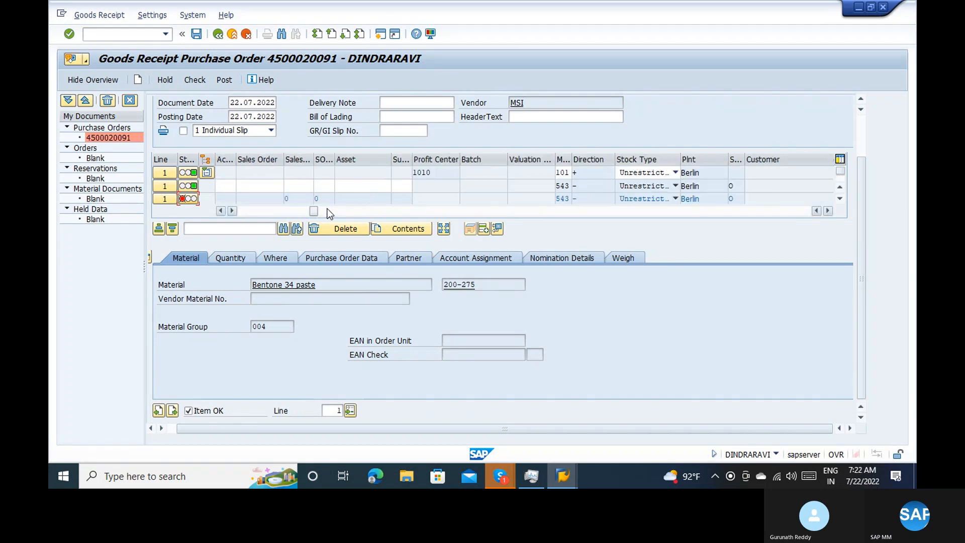
left_click_drag(352, 207, 751, 213)
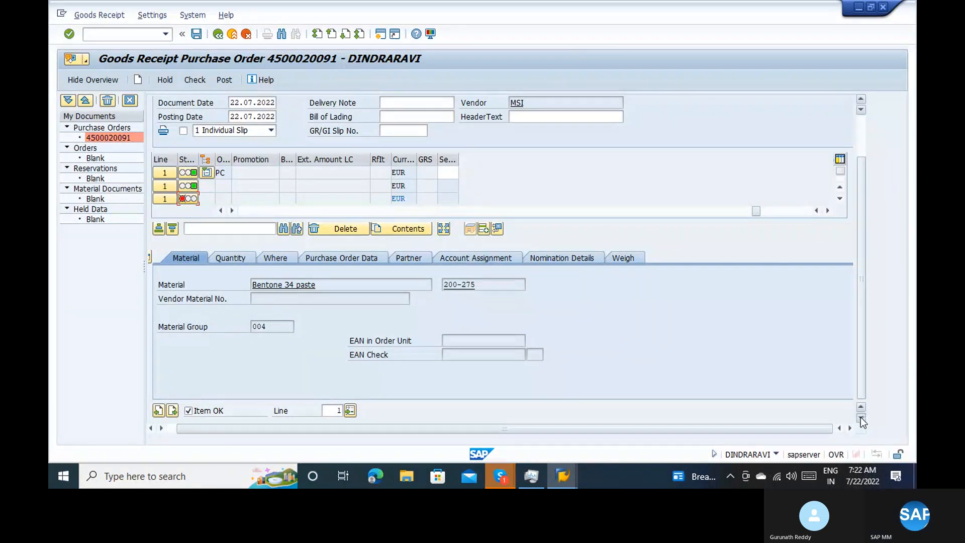
left_click(224, 253)
left_click(285, 257)
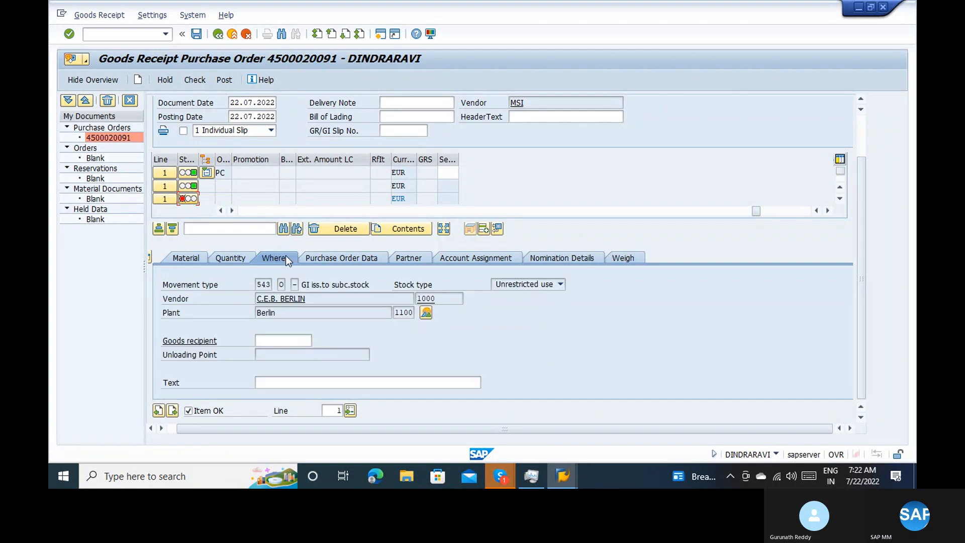
left_click(333, 252)
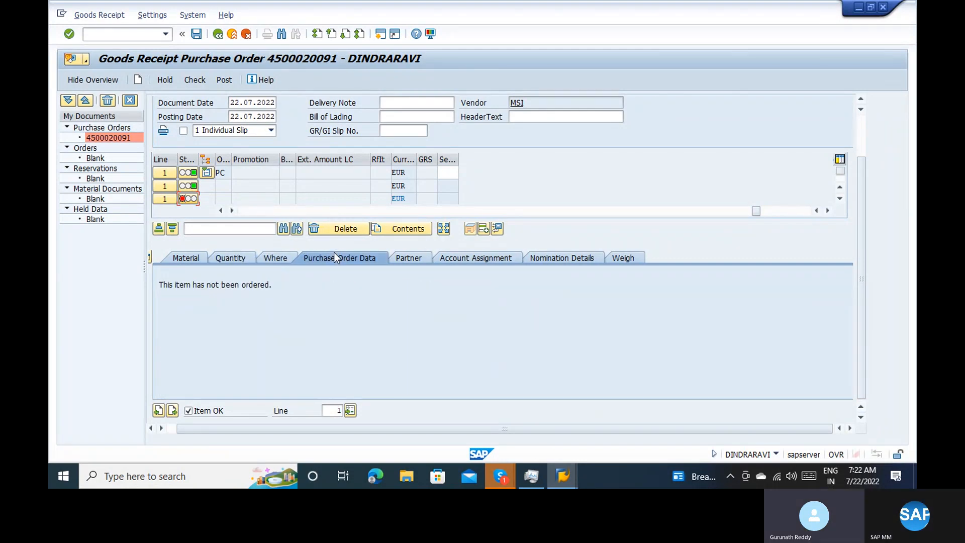
left_click(189, 260)
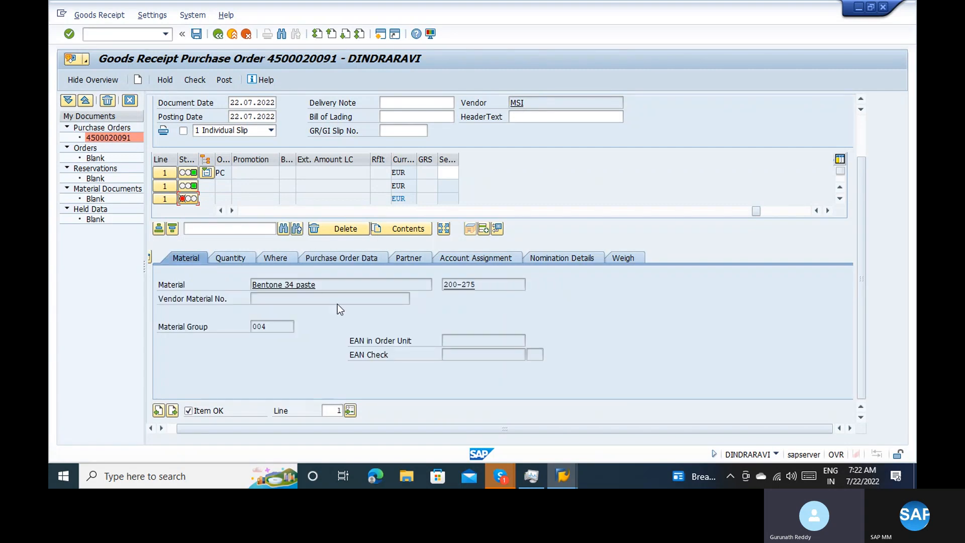
Display the material master of 200-275, examine its Accounting 1 view for valuation data, and return to the goods receipt
left_click(472, 285)
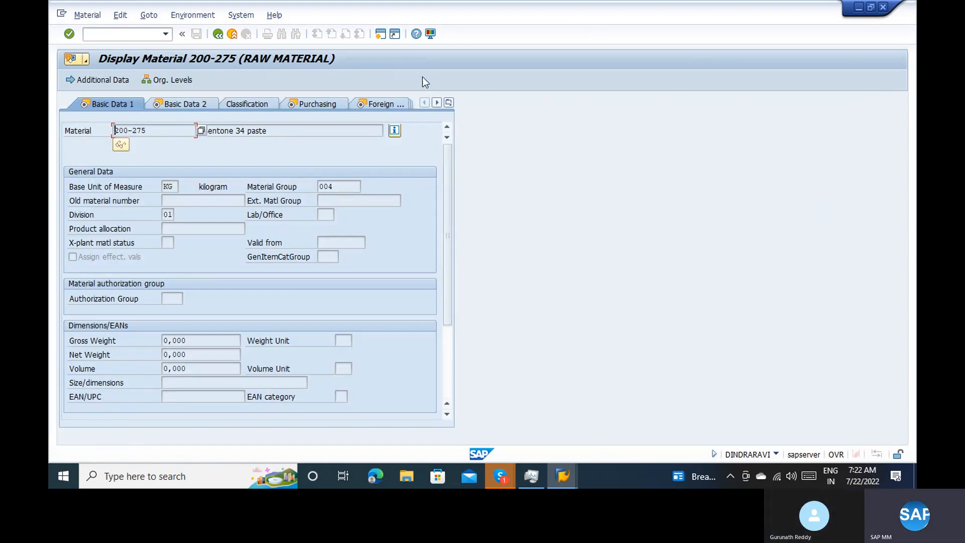
left_click(449, 103)
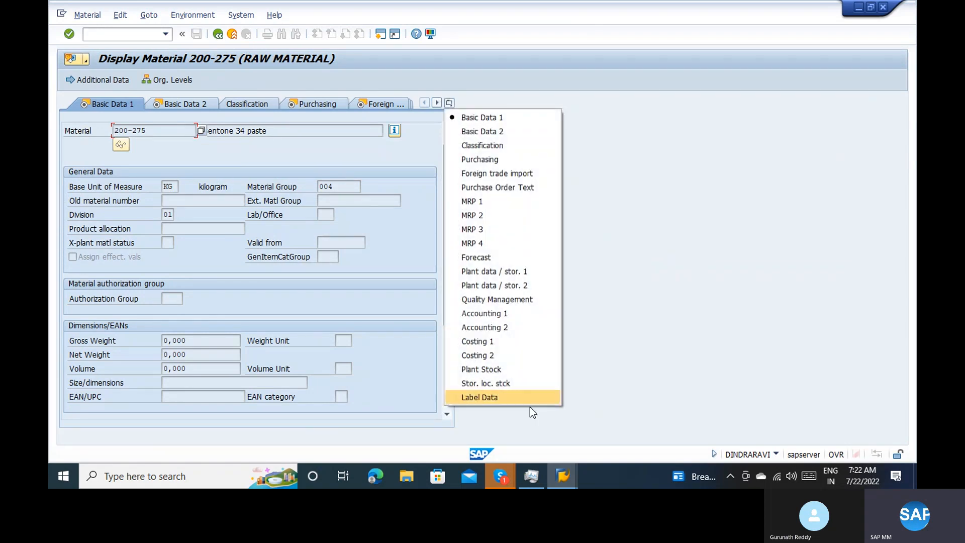
left_click(496, 313)
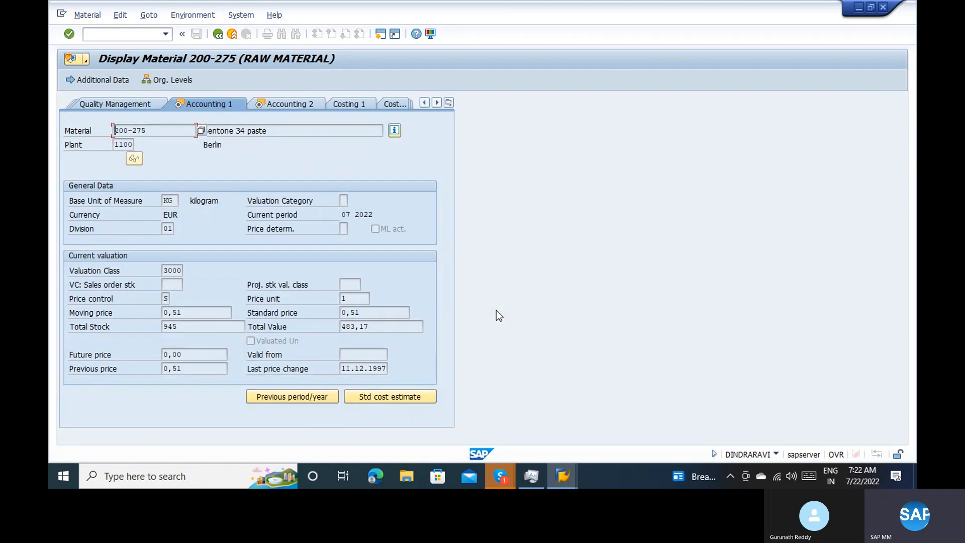
left_click(218, 35)
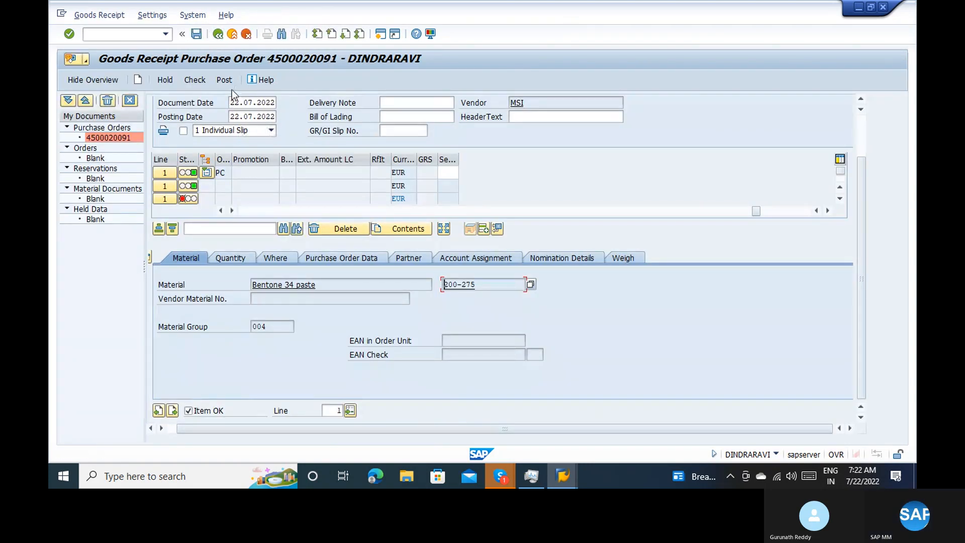
Return to the short text columns of the item table, then collapse and reopen the Bentone 34 paste item details
left_click(242, 210)
left_click_drag(242, 210, 267, 207)
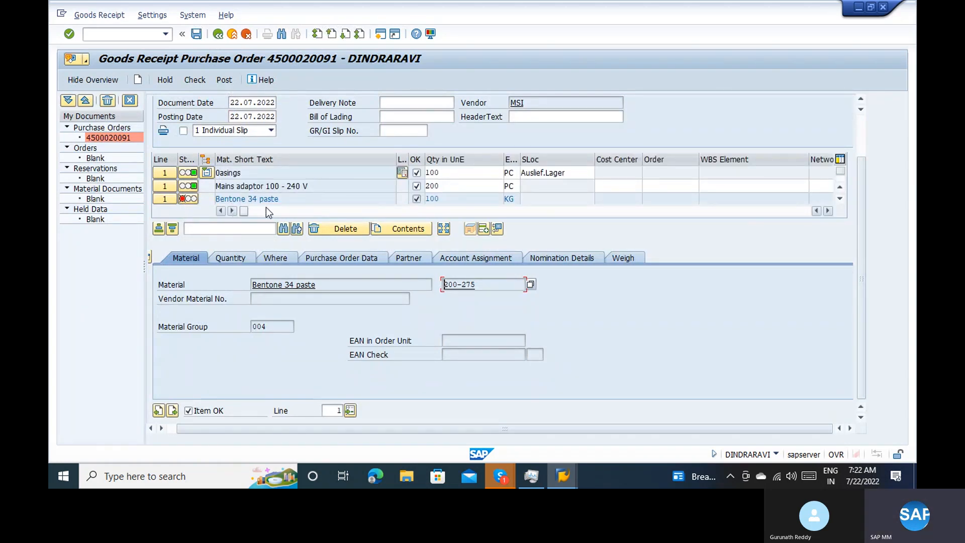
left_click(163, 200)
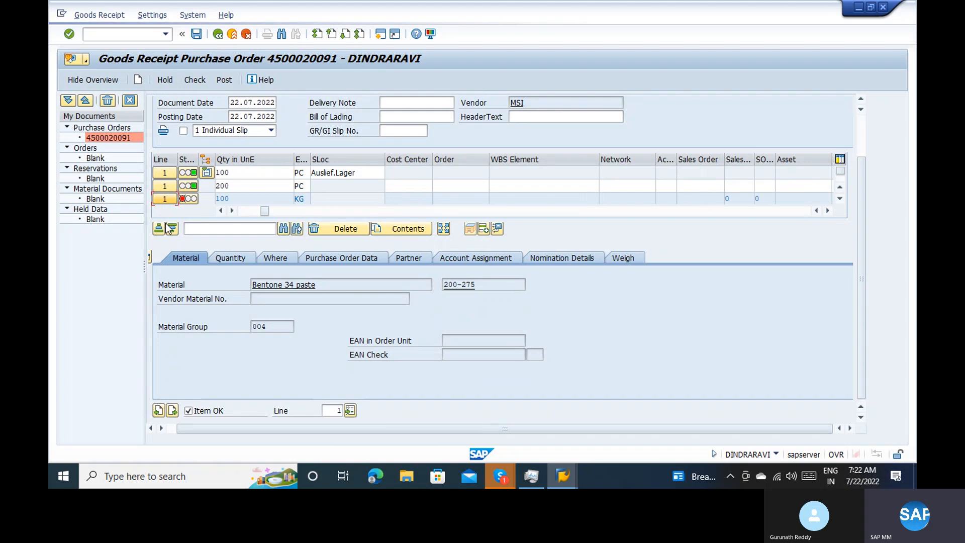
left_click(151, 256)
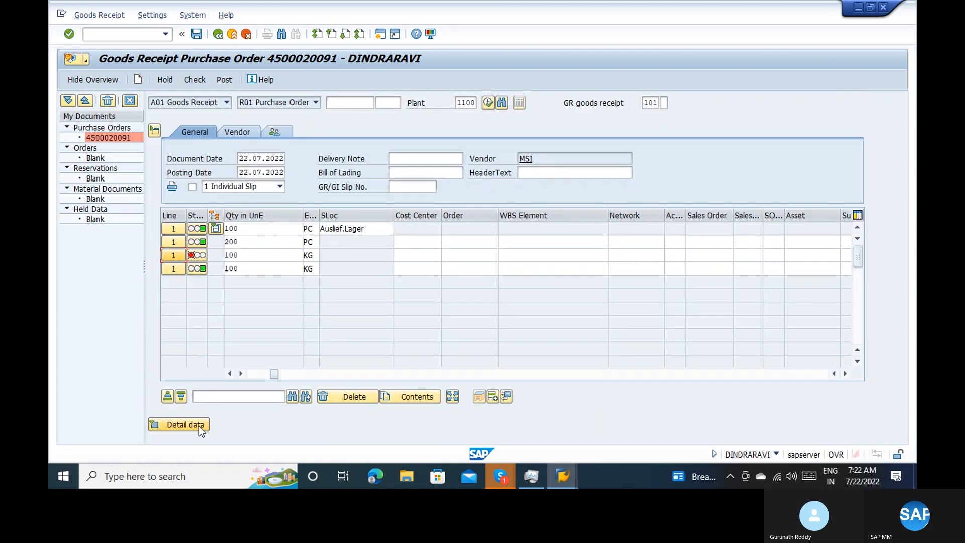
left_click(199, 427)
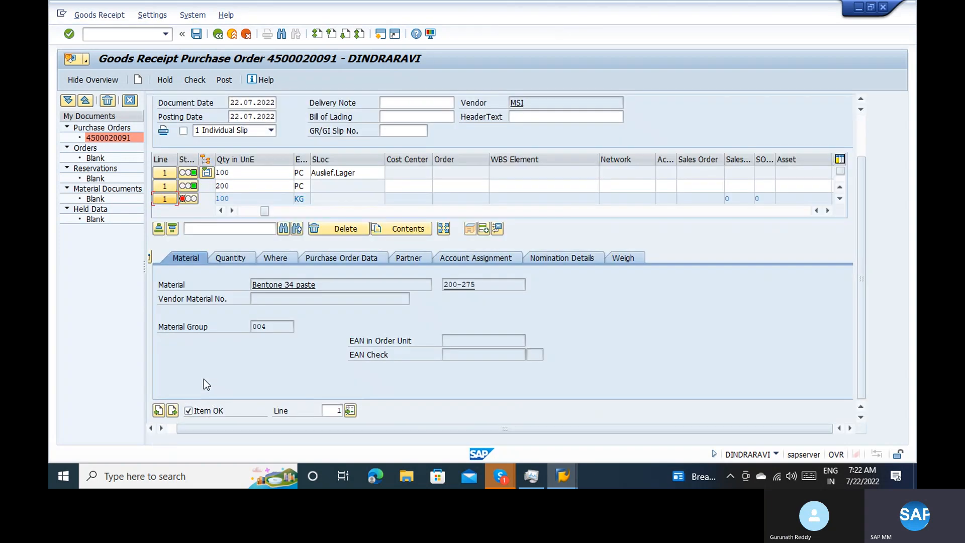
Go back to the item for material 100-100 and examine its quantity, movement type and purchase order data
left_click(159, 411)
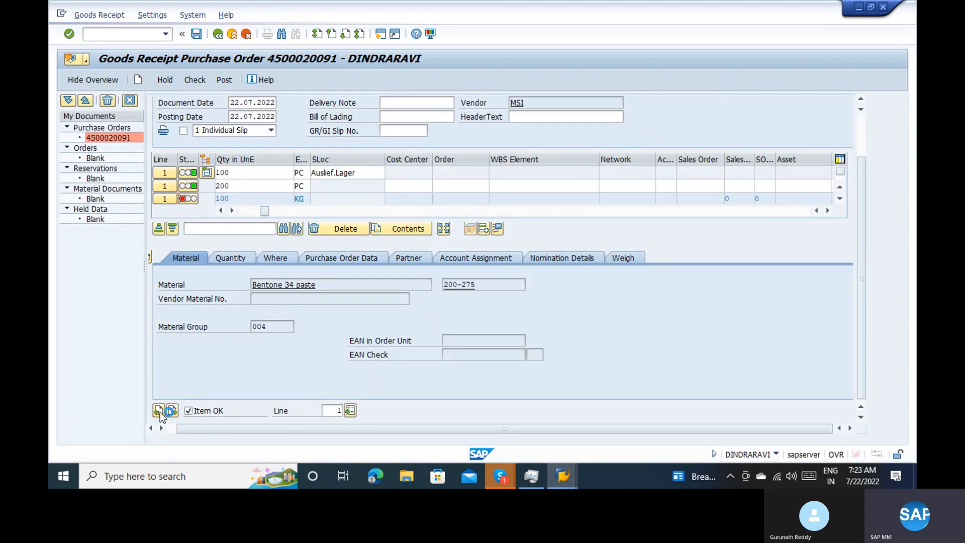
left_click(159, 411)
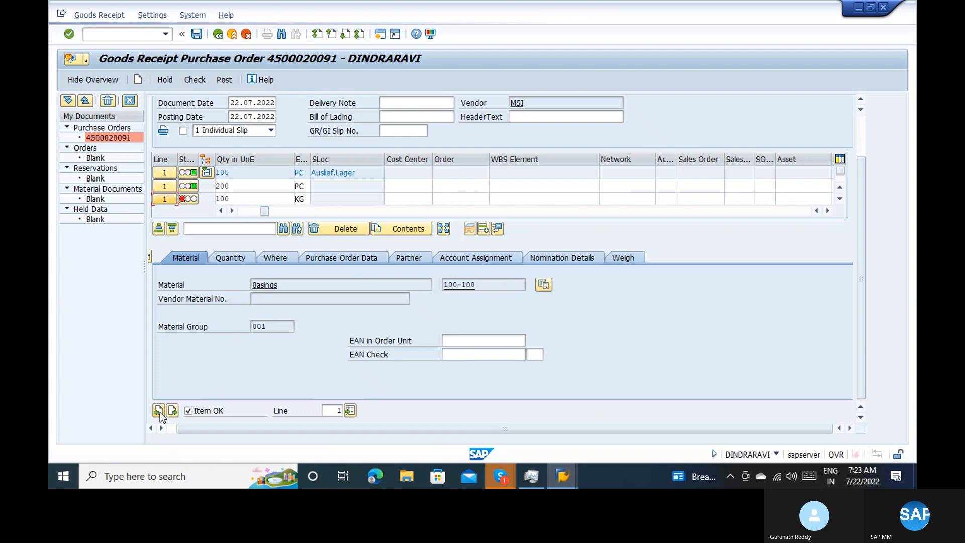
left_click(237, 261)
left_click(267, 257)
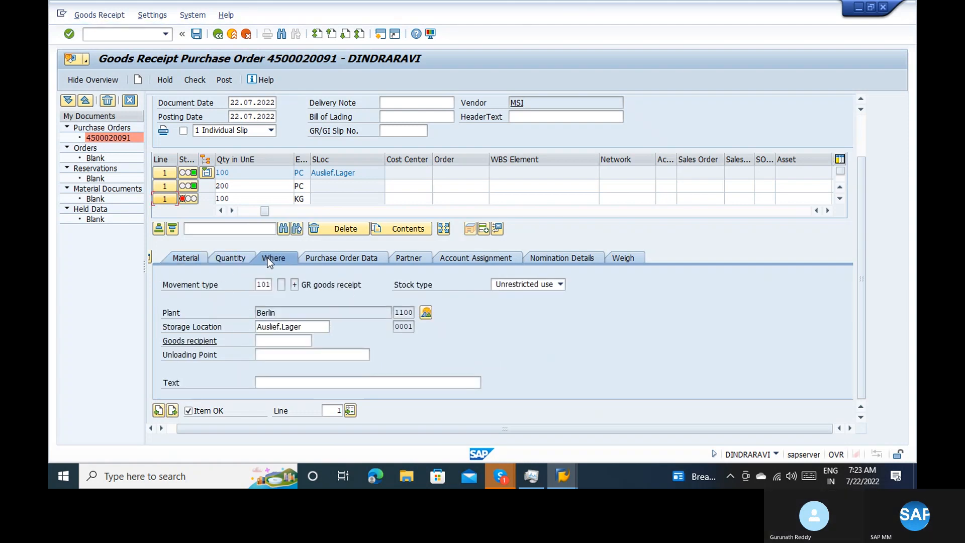
left_click(316, 257)
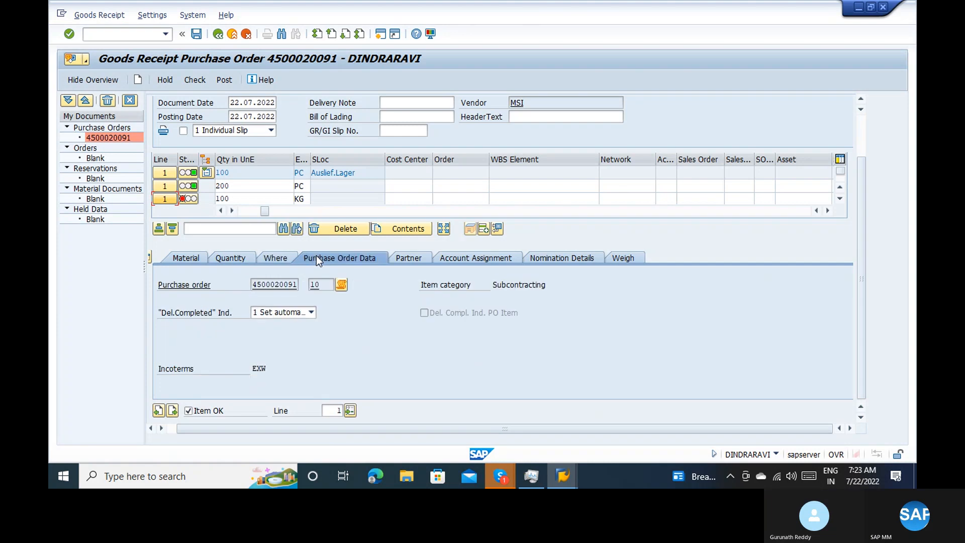
Go to the Mains adaptor 100 - 240 V item and examine its material, quantity, movement, purchase order, partner, account assignment and nomination details
left_click(173, 411)
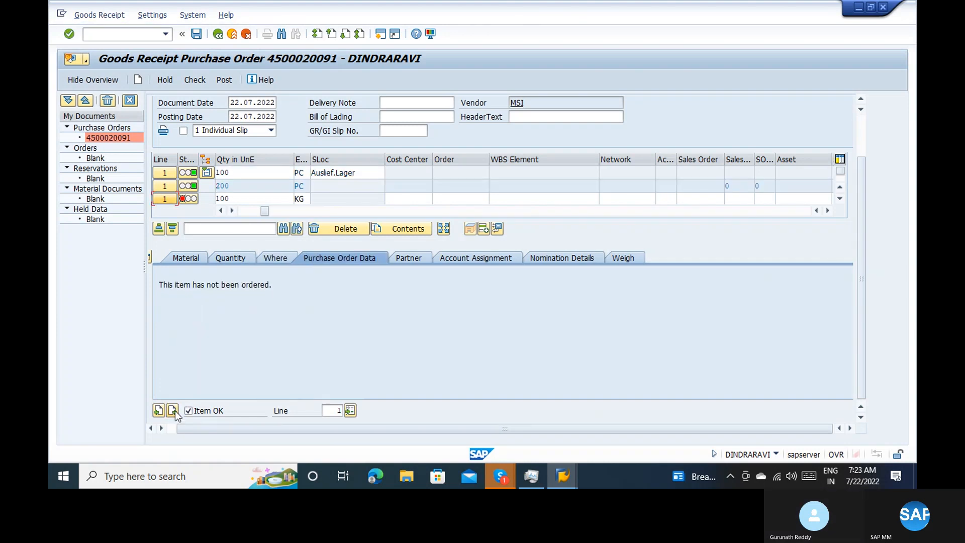
left_click(186, 257)
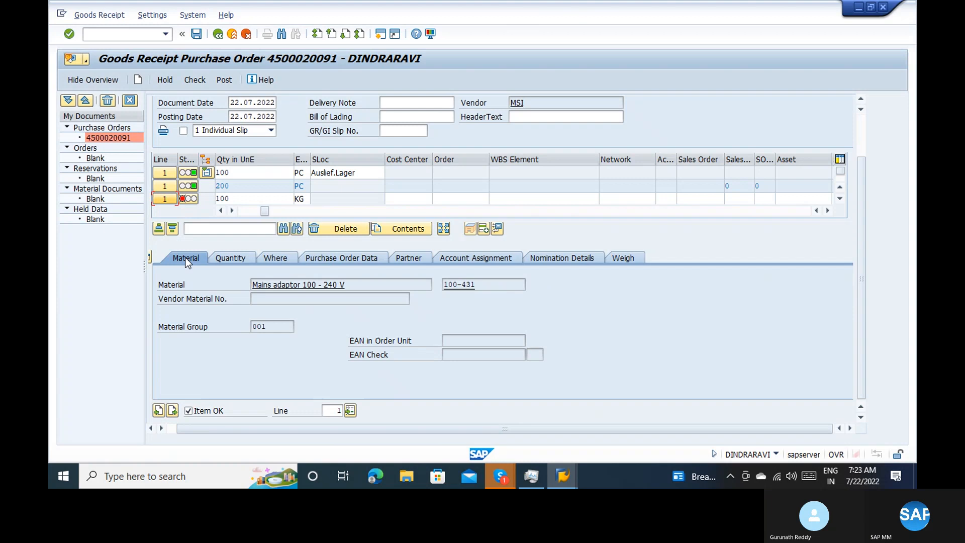
left_click(228, 255)
left_click(272, 257)
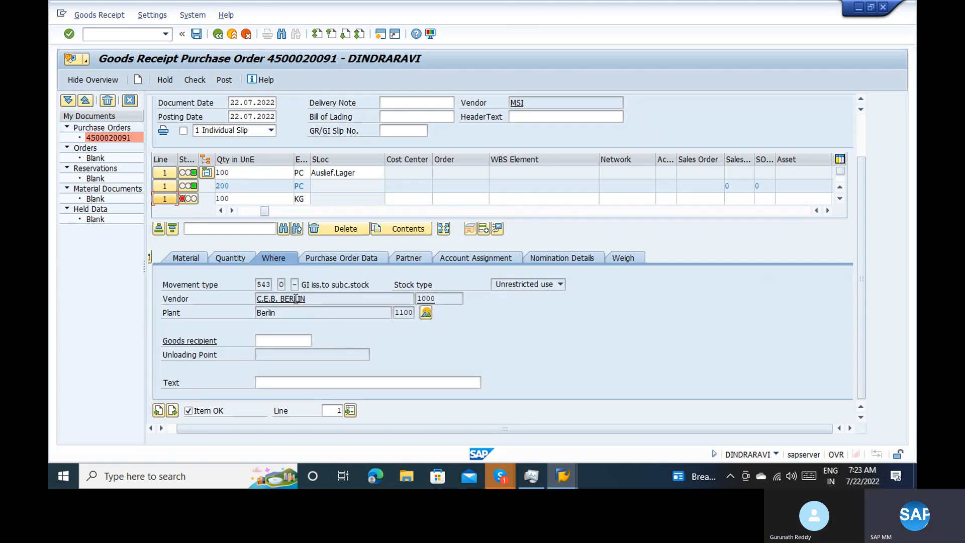
left_click(320, 261)
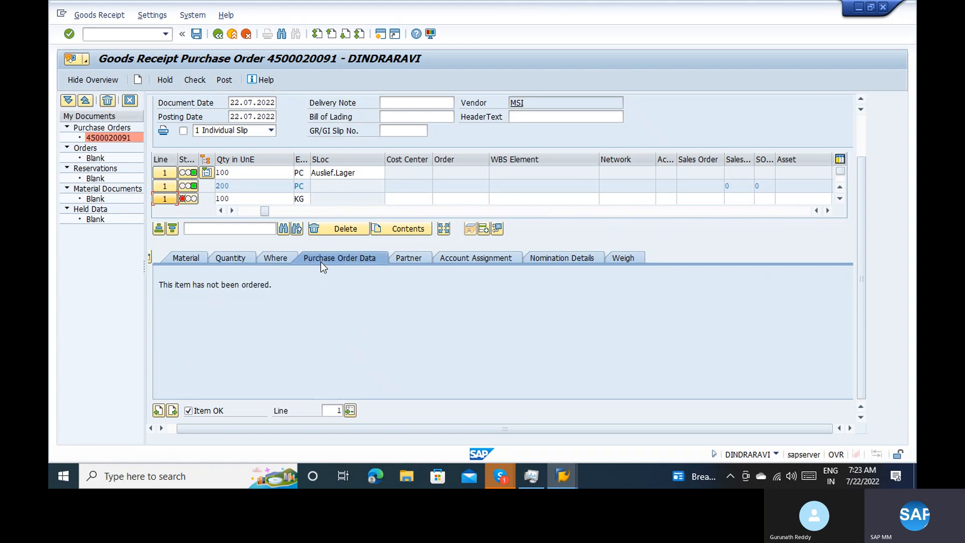
left_click(408, 258)
left_click(475, 259)
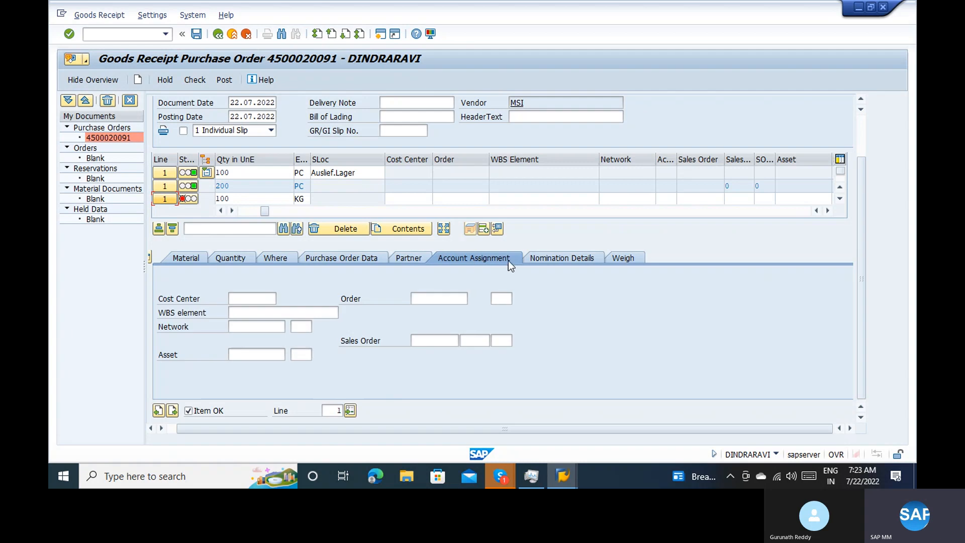
left_click(535, 259)
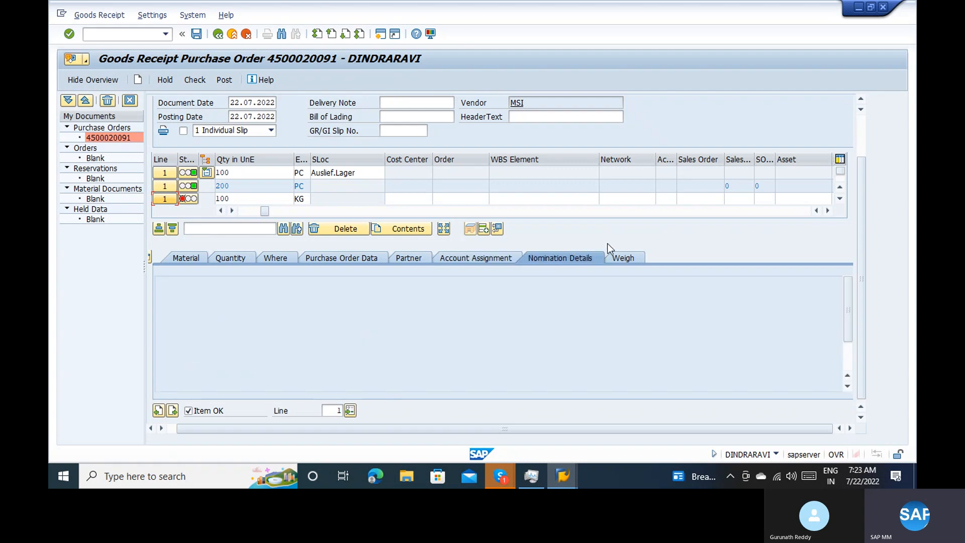
Return to the Bentone 34 paste item and compare its material, quantity, movement type and purchase order data
left_click(176, 409)
left_click(173, 410)
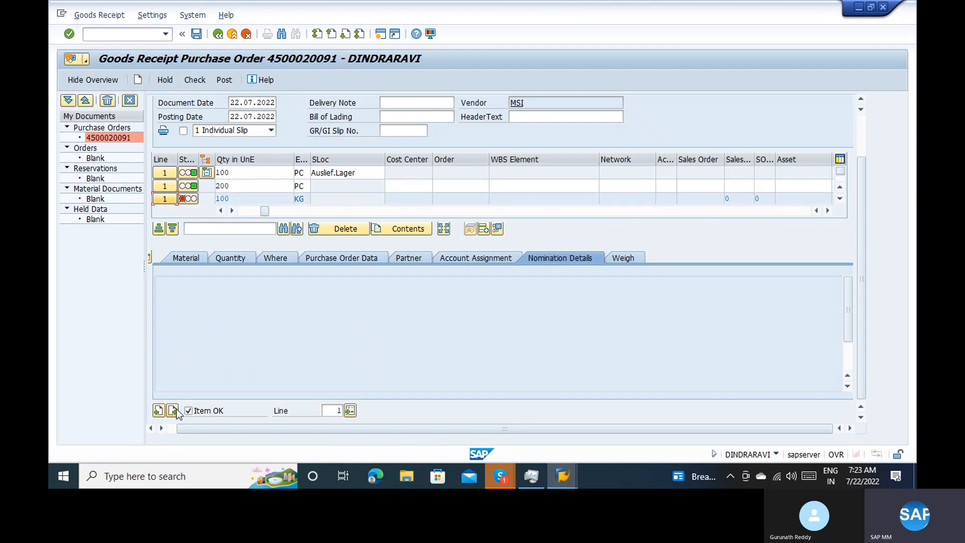
left_click(194, 261)
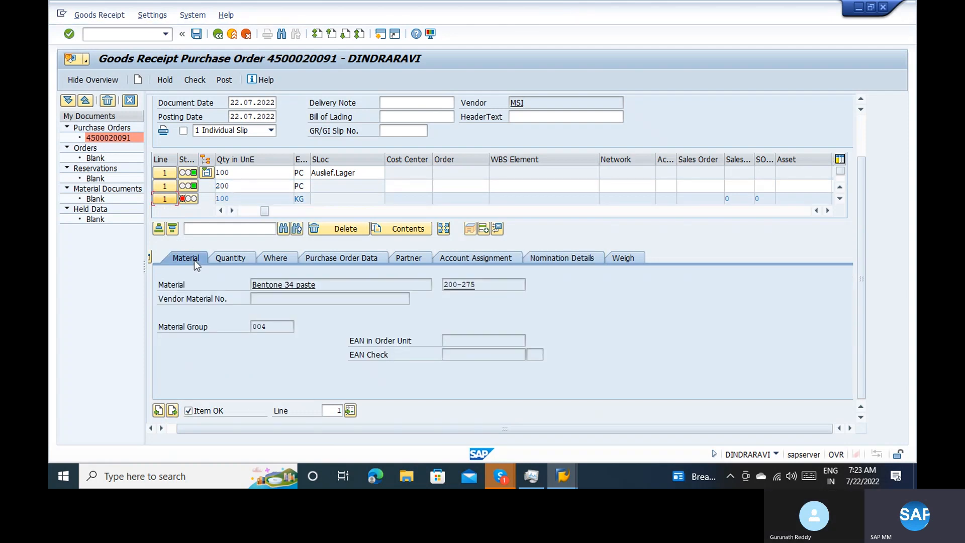
left_click(237, 259)
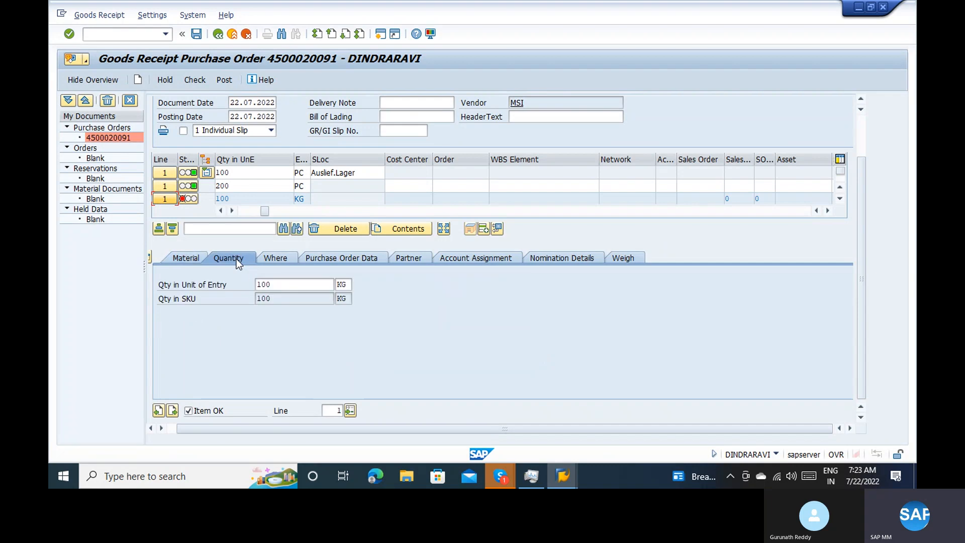
left_click(268, 259)
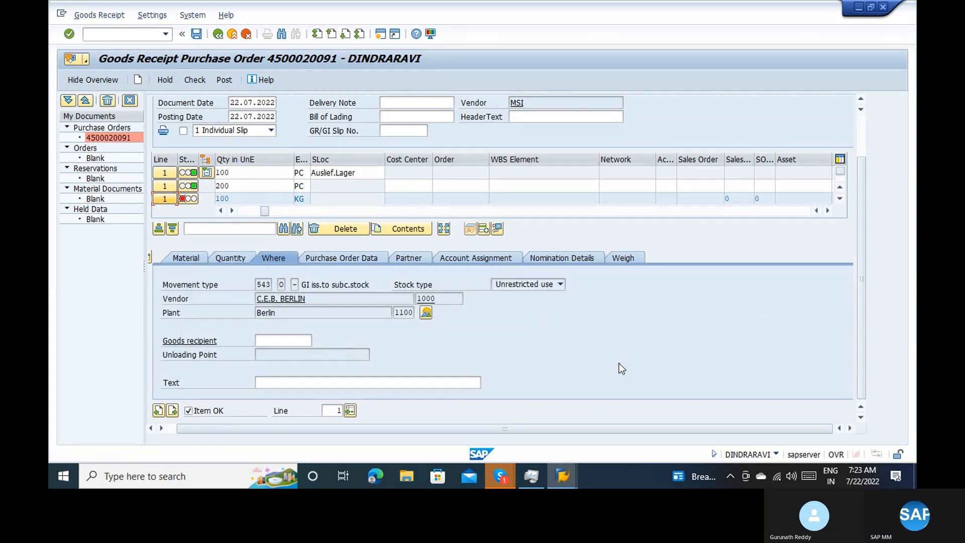
left_click(348, 261)
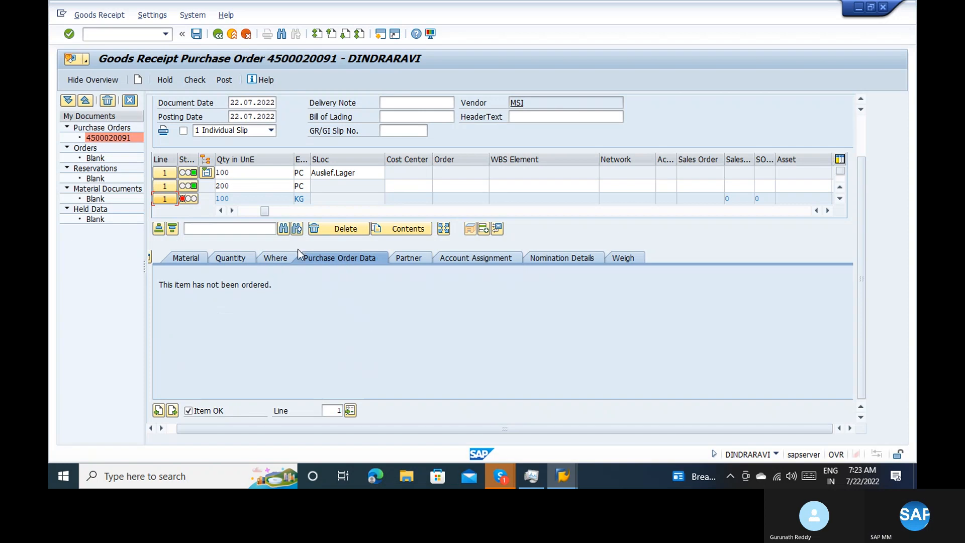
left_click(282, 260)
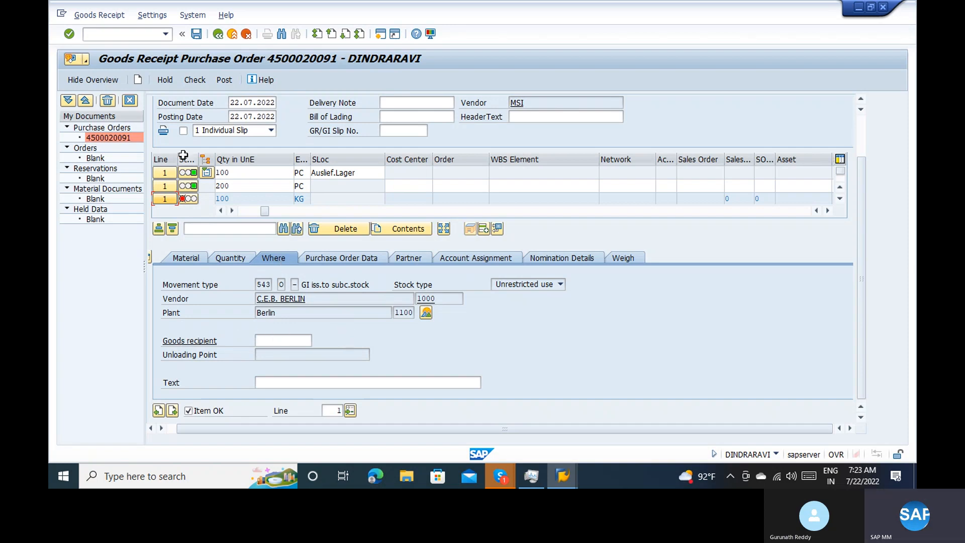
Check the goods receipt for errors and close the log after reading its message
left_click(166, 186)
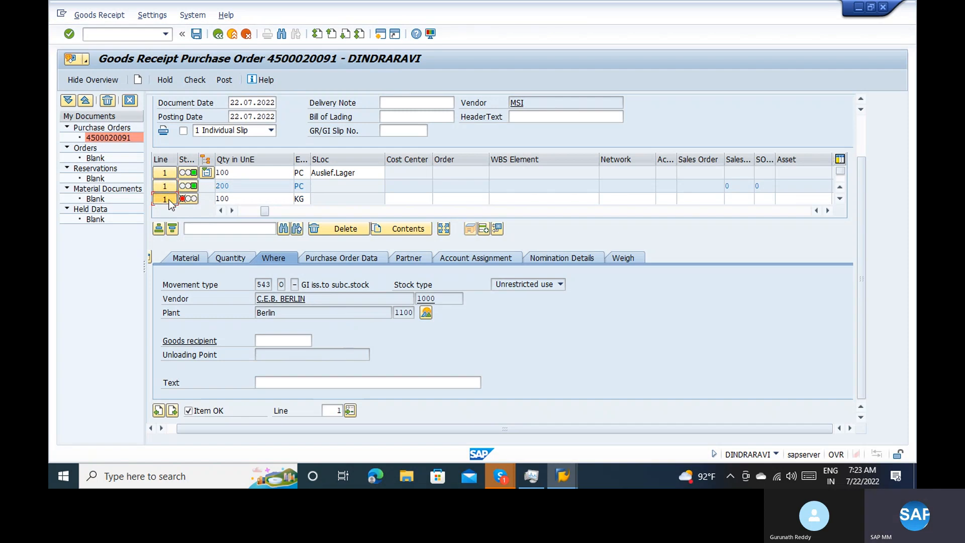
left_click(203, 82)
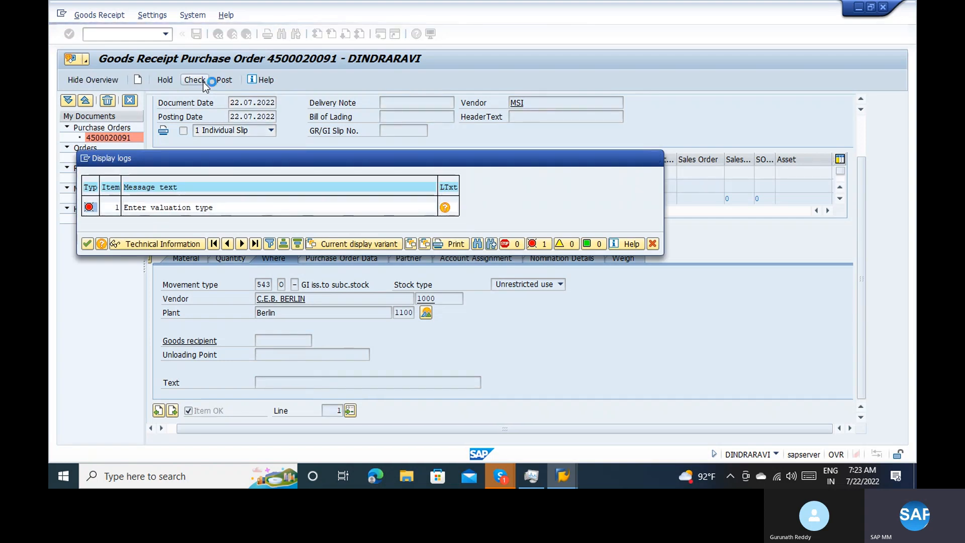
key("Return")
Open the movement type customizing in a new session with movement type 543 as the work area
left_click(115, 35)
type("/")
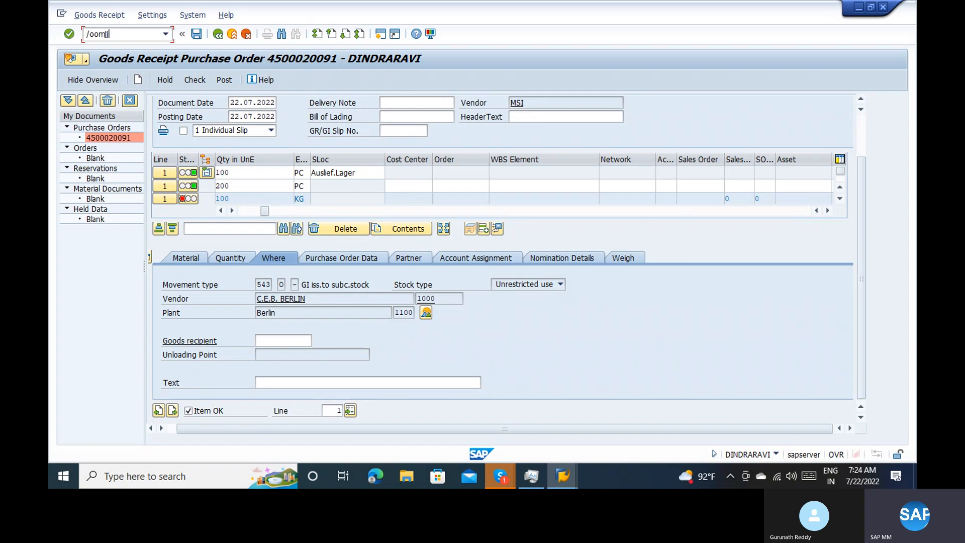
type("oom")
key("Return")
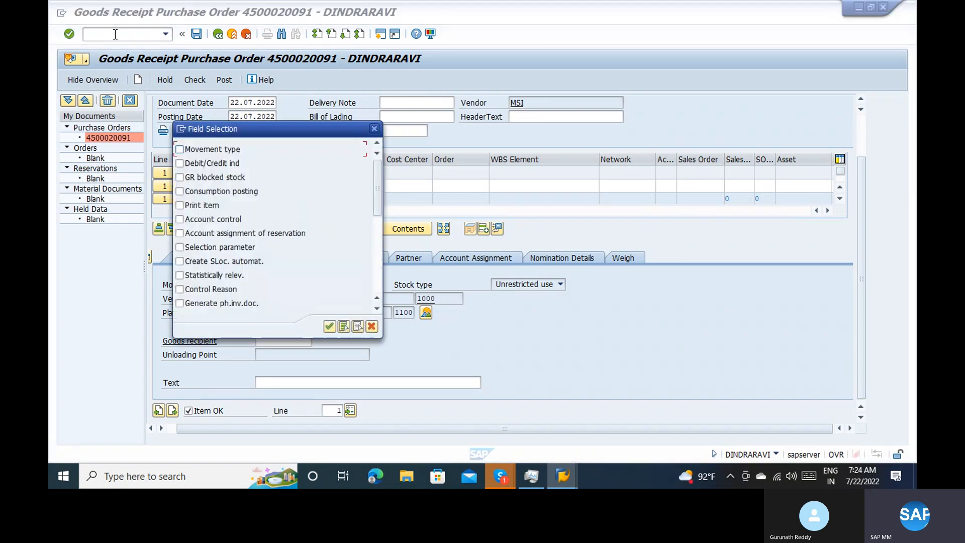
key("Return")
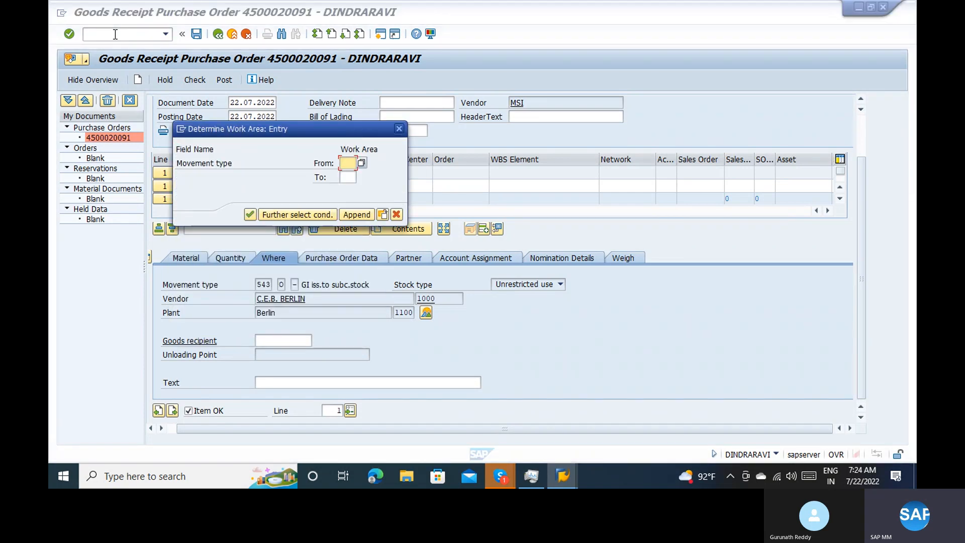
type("543")
key("Return")
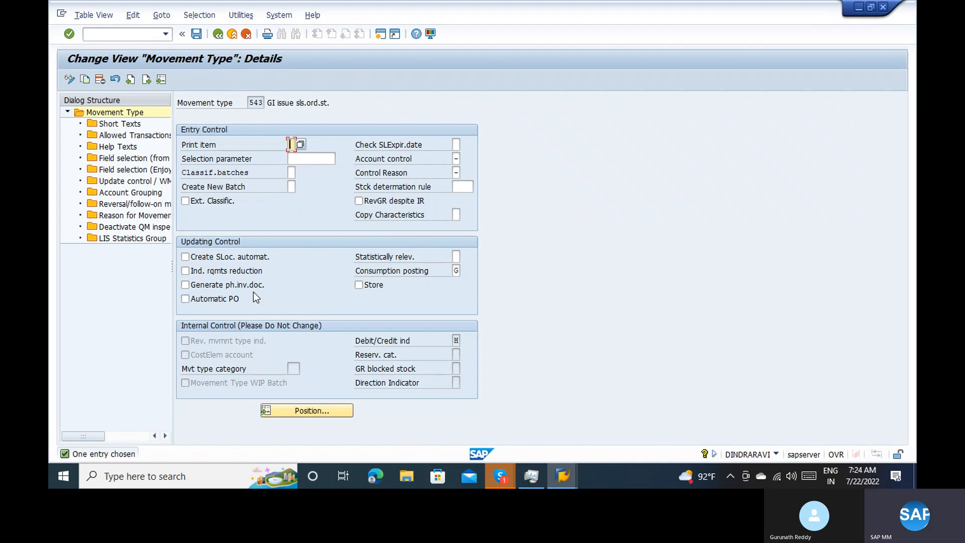
Examine the Field selection (from 201) and Field selection (Enjoy) entries of movement type 543 for a valuation type field
double_click(135, 159)
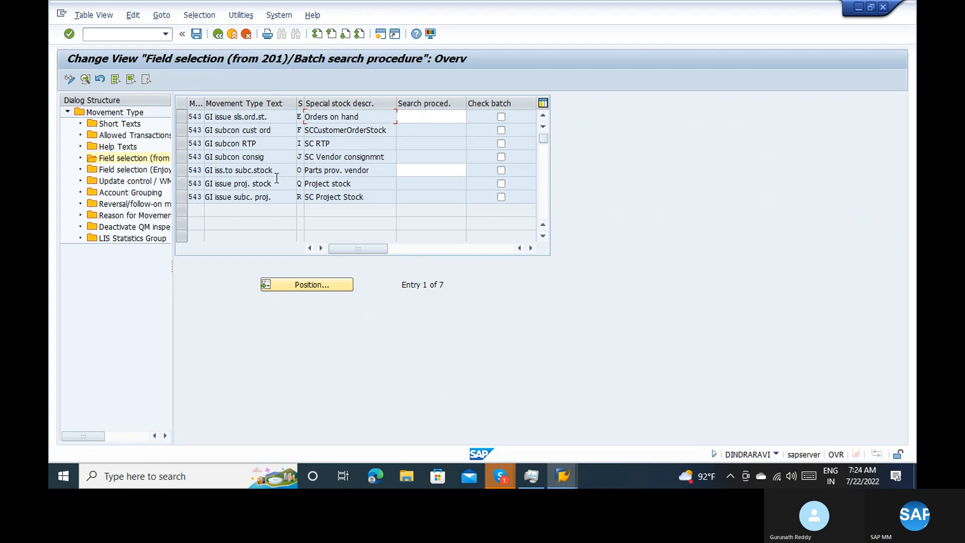
double_click(136, 170)
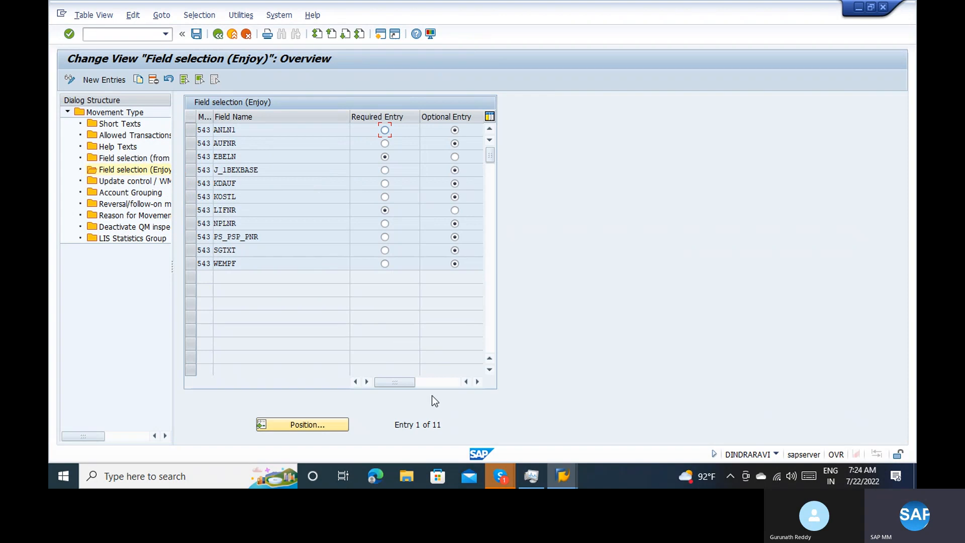
left_click(478, 382)
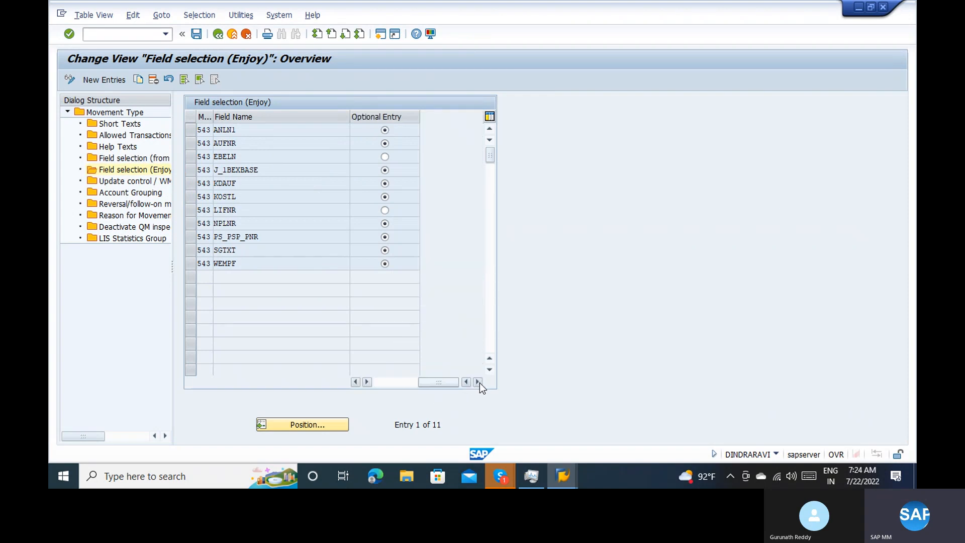
Open the general table display SE16N in a new session and load the fields of table MSEG
left_click(130, 36)
type("/ose16n")
key("Return")
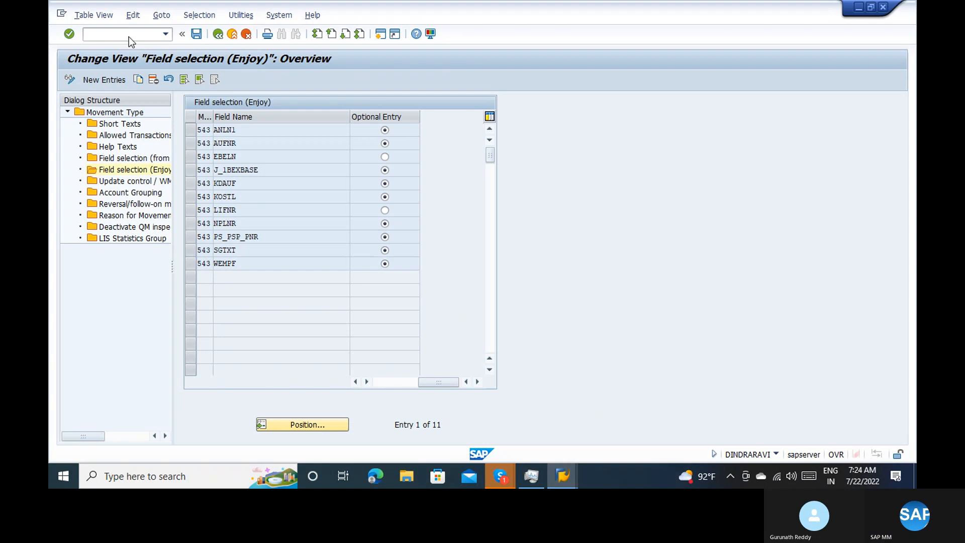
type("mseg")
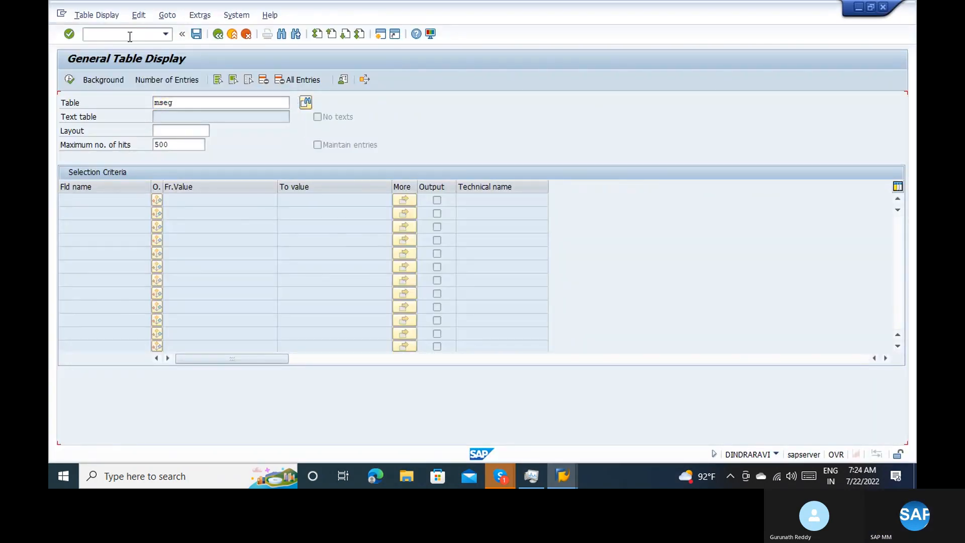
key("Return")
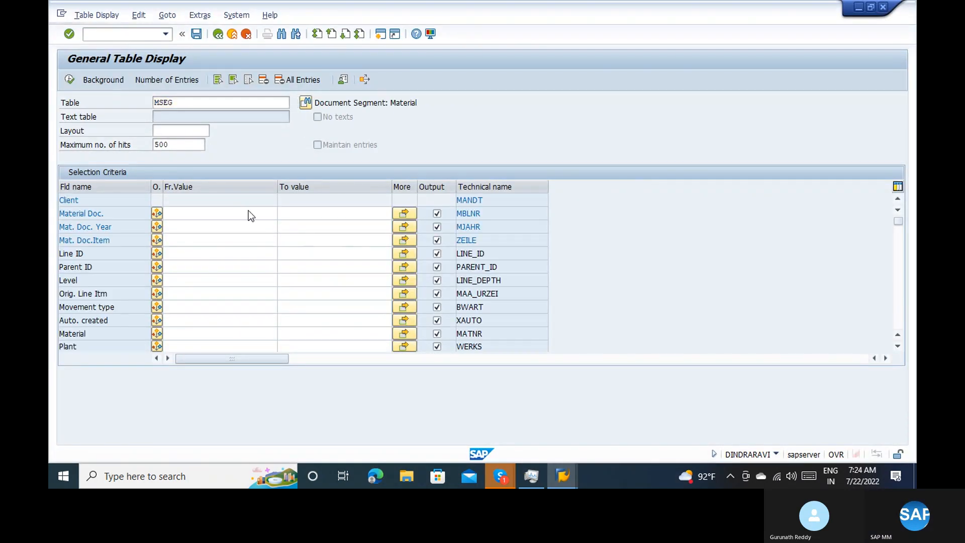
Search the MSEG fields for valuation type and copy the technical name BWTAR
key("ctrl+f")
type("v")
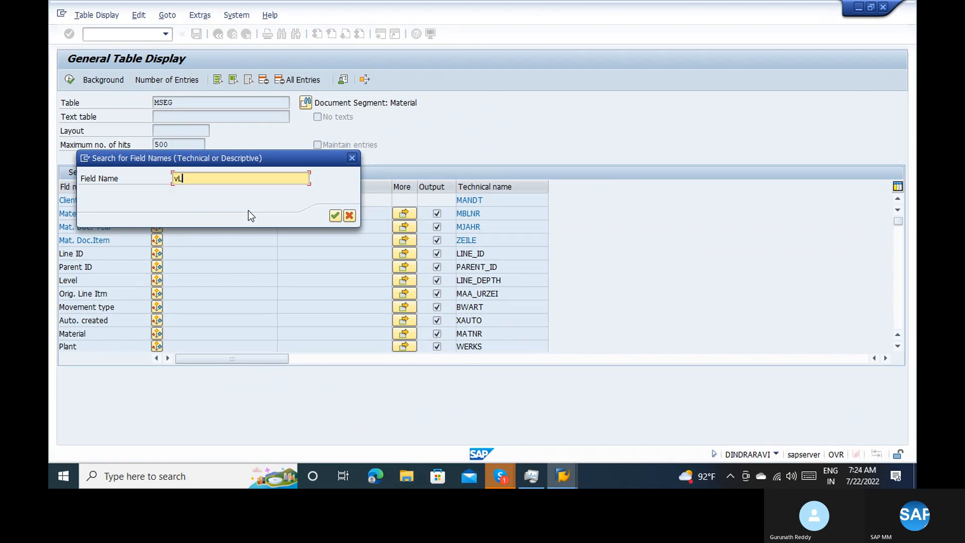
type("aluation type")
key("Return")
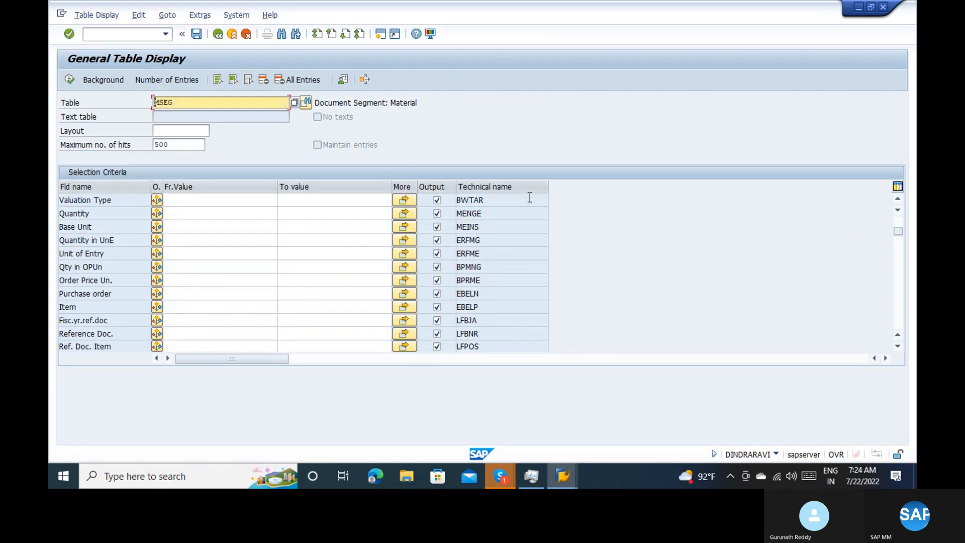
left_click_drag(543, 200, 456, 200)
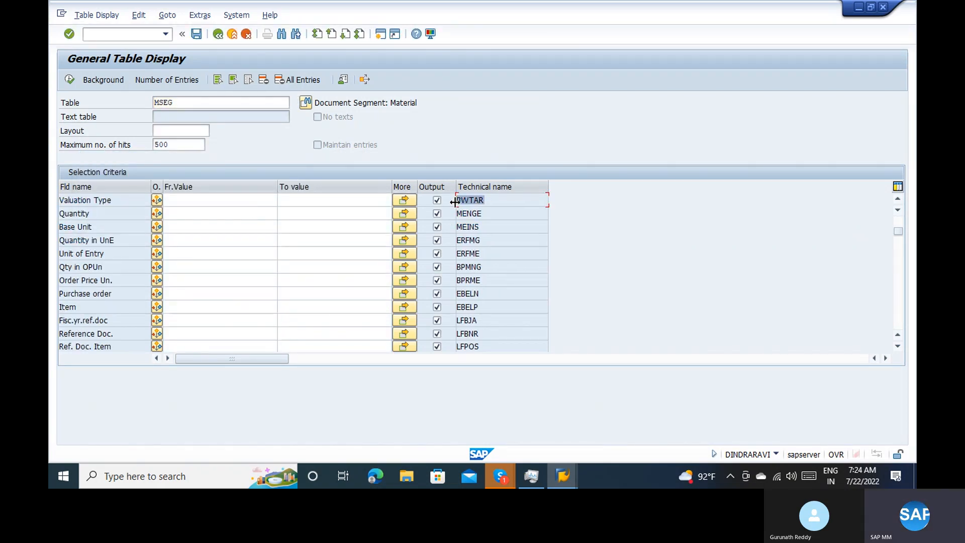
key("ctrl+c")
Return to the Field selection (Enjoy) view and try to add field BWTAR for movement type 543 as an optional entry
key("alt+Tab")
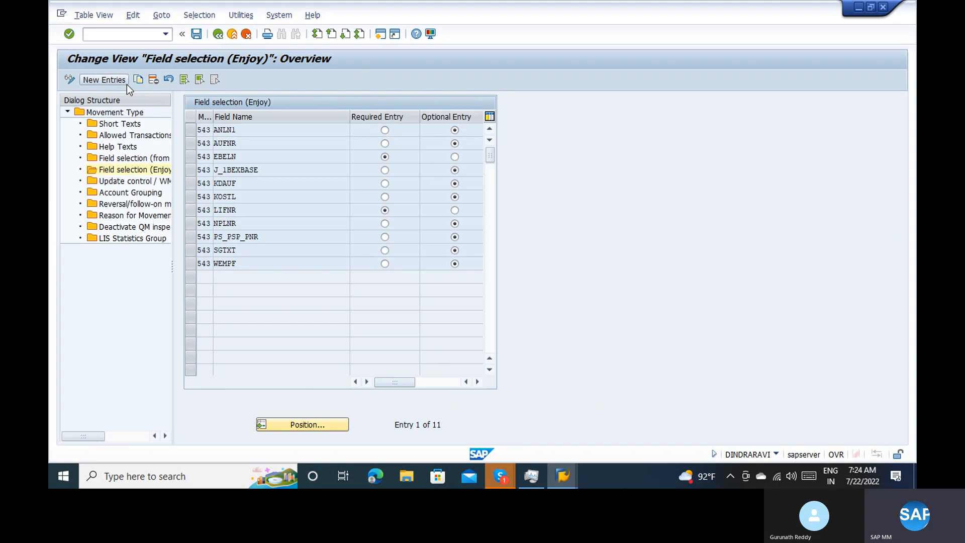
left_click(104, 79)
type("5")
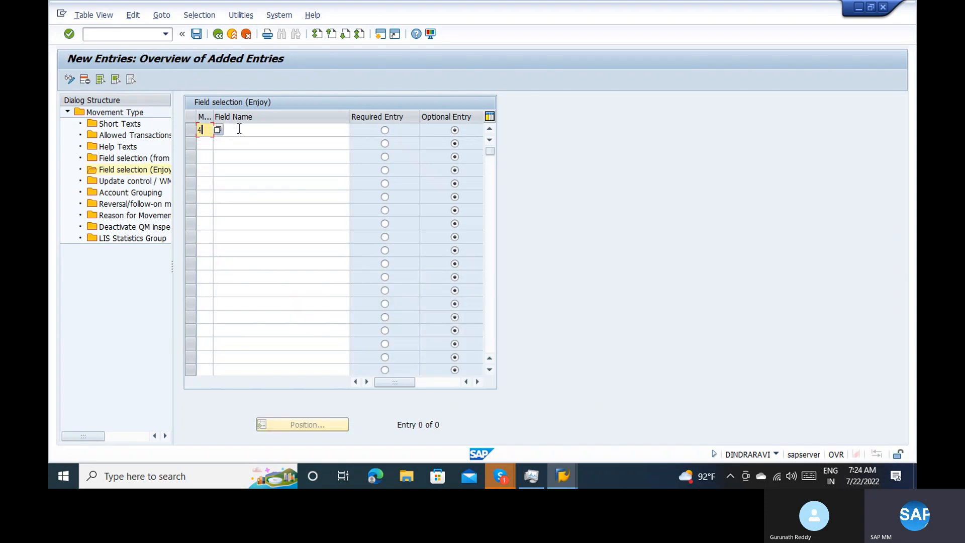
type("43")
left_click(240, 129)
type("BWTAR")
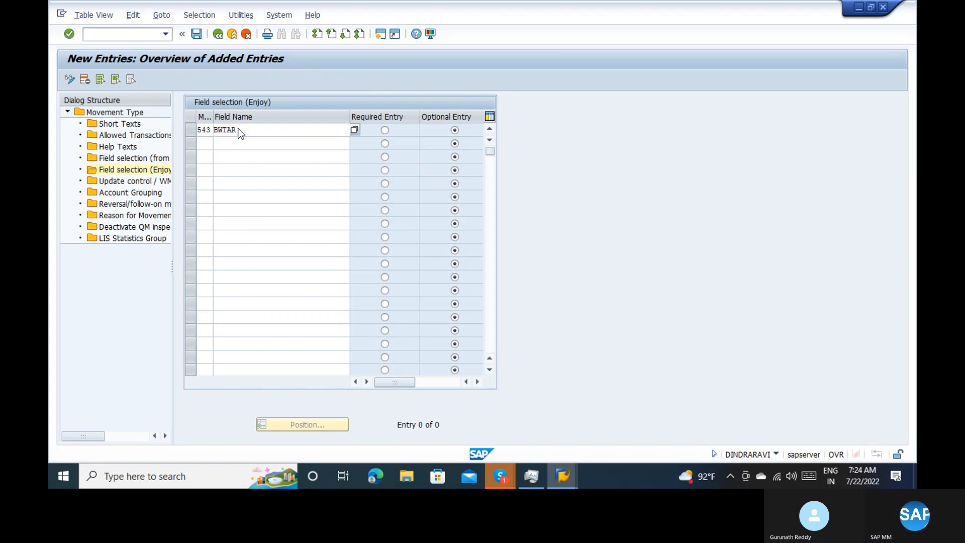
key("Return")
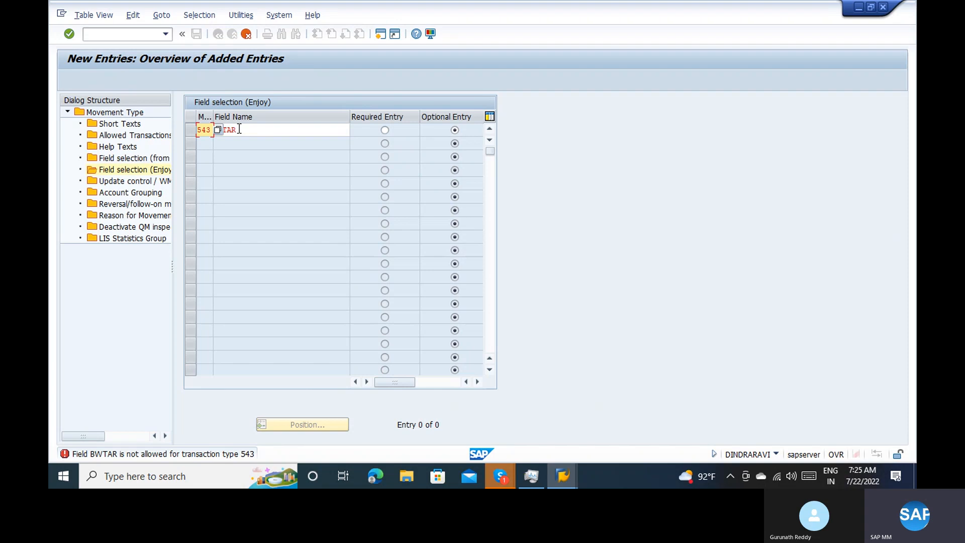
Abandon the new field selection entry and exit the MSEG table display to SAP Easy Access
left_click(247, 33)
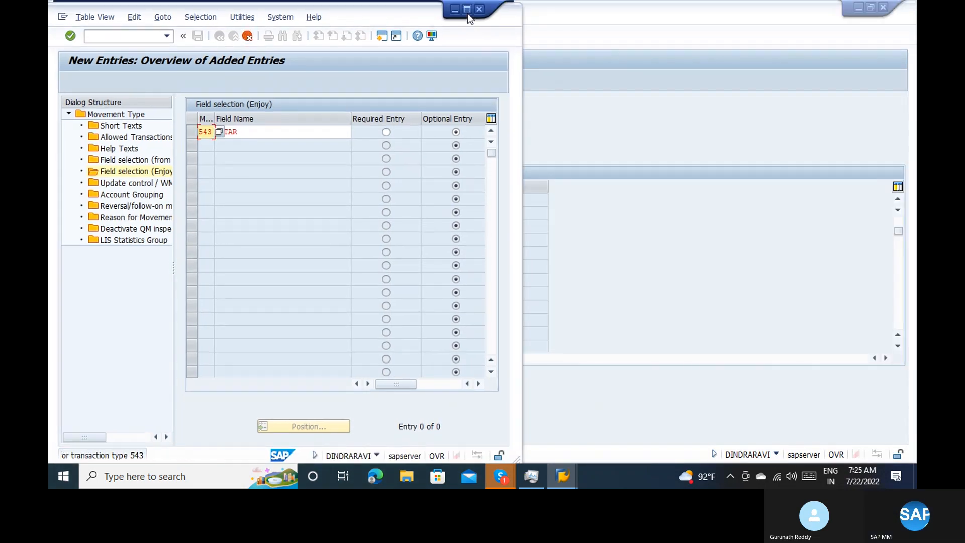
left_click(467, 9)
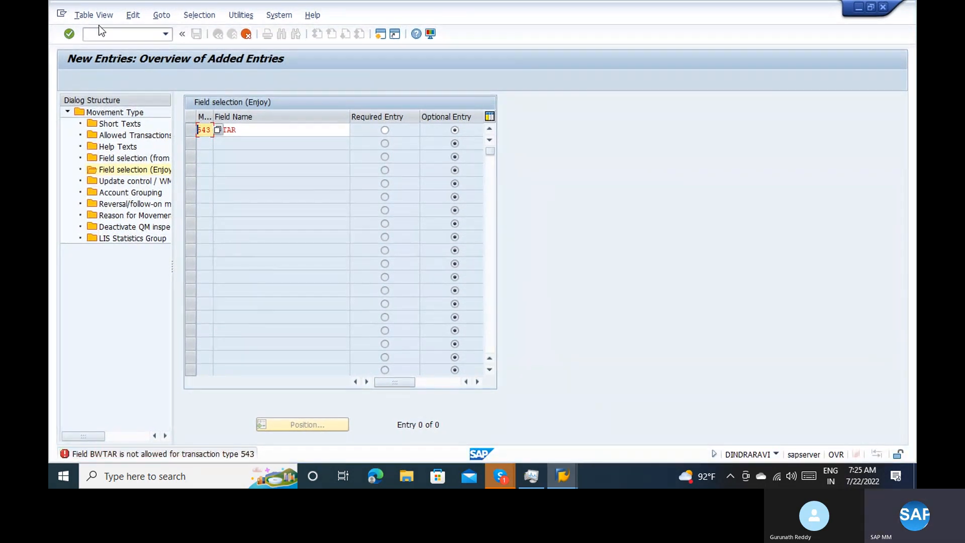
left_click(100, 34)
type("/n")
key("Return")
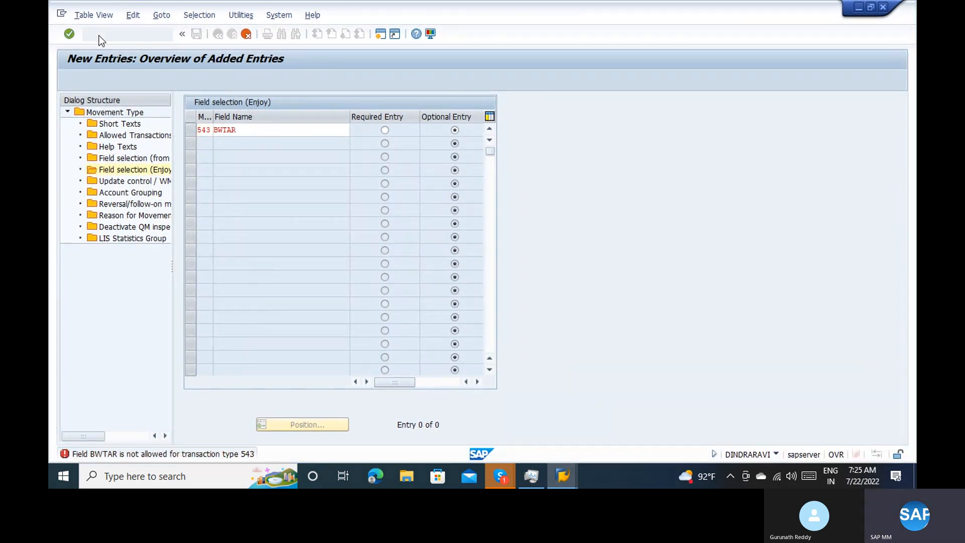
key("alt+Tab")
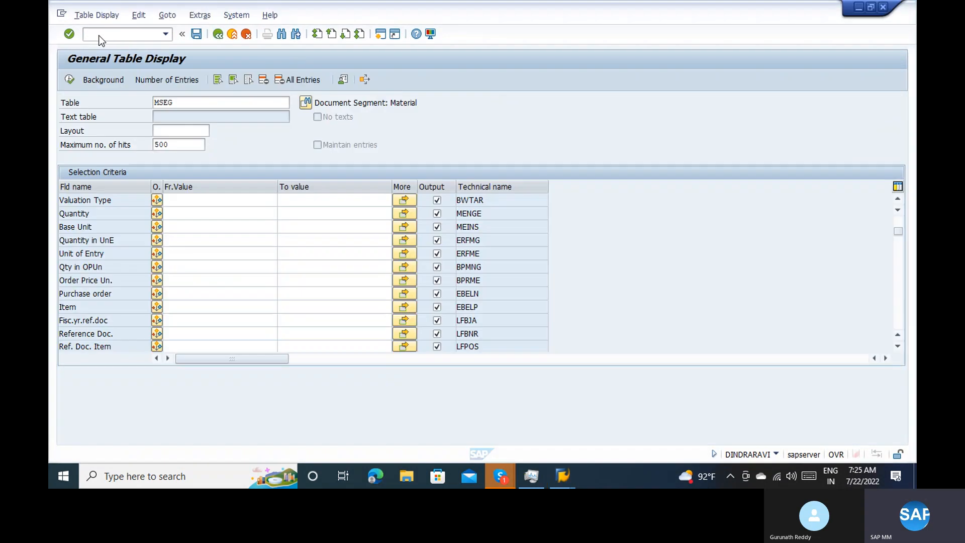
left_click(234, 34)
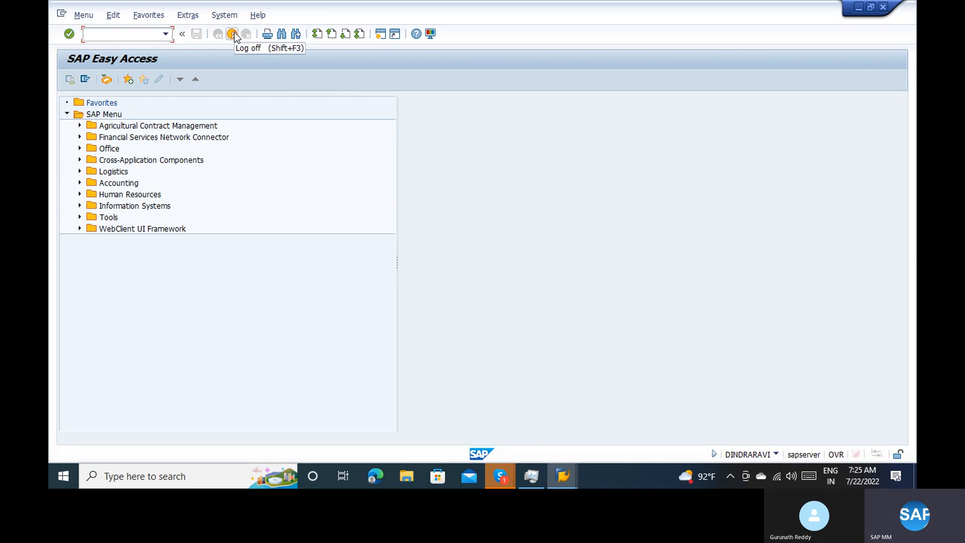
Reopen the movement type customizing with transaction OMJJ, using movement type 543 as the work area
type("omjj")
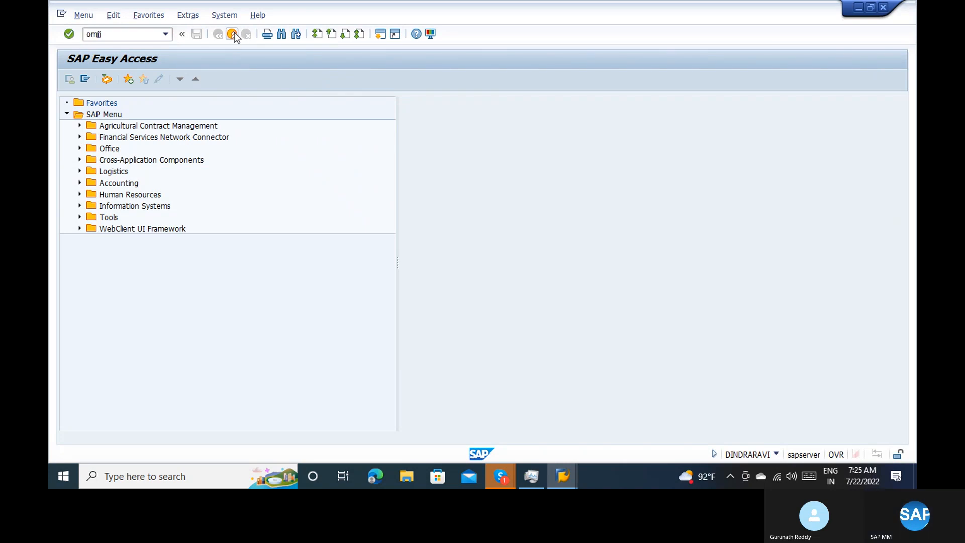
key("Return")
key("space")
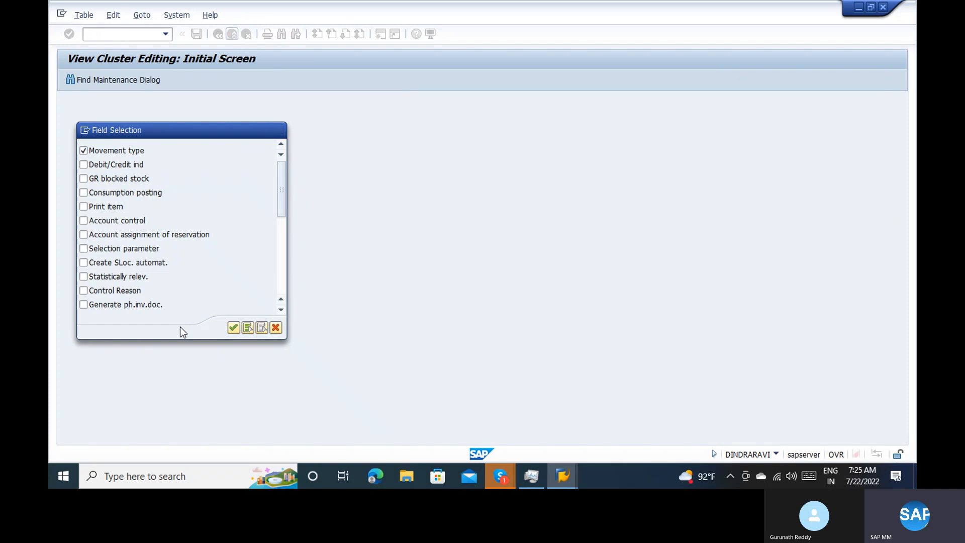
key("Return")
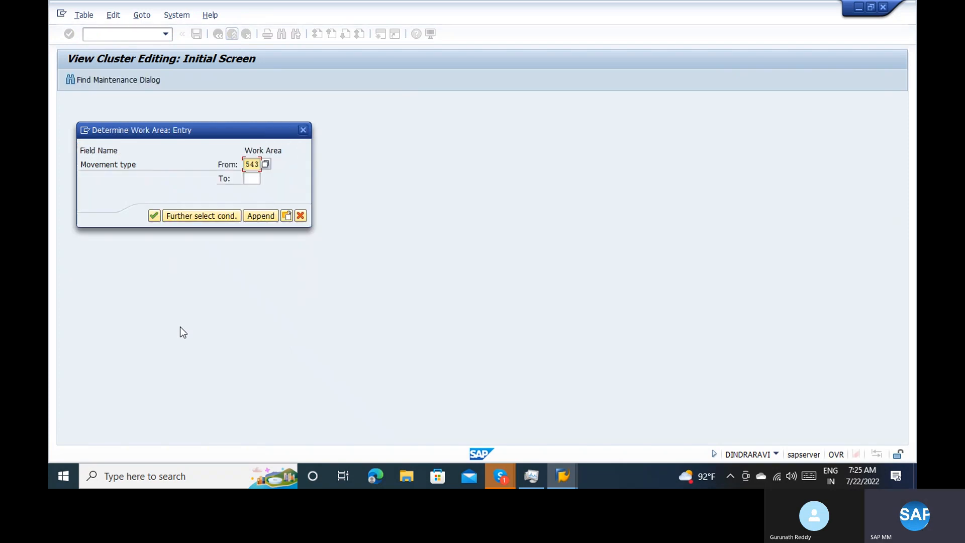
key("Return")
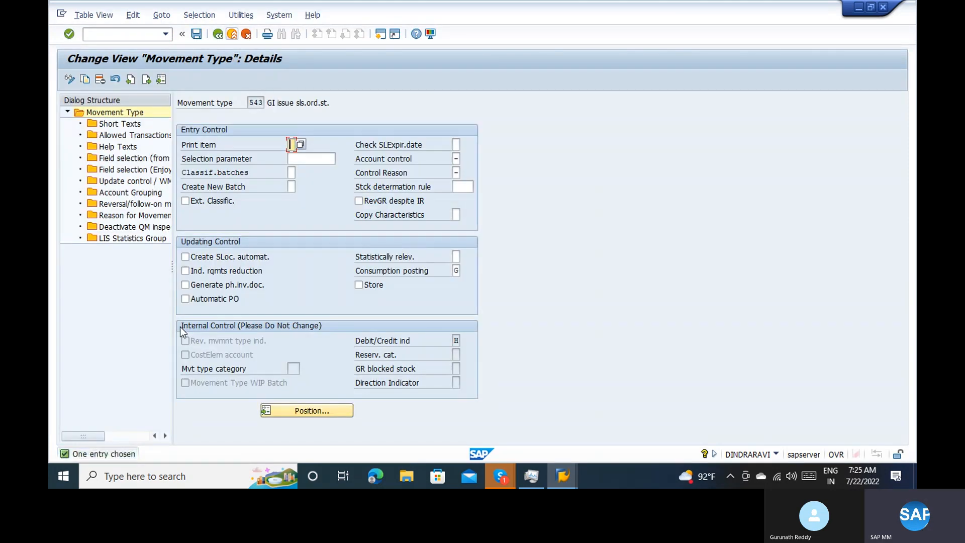
Review the Short Texts, Allowed Transactions, Help Texts and both field selection views of movement type 543
left_click(123, 125)
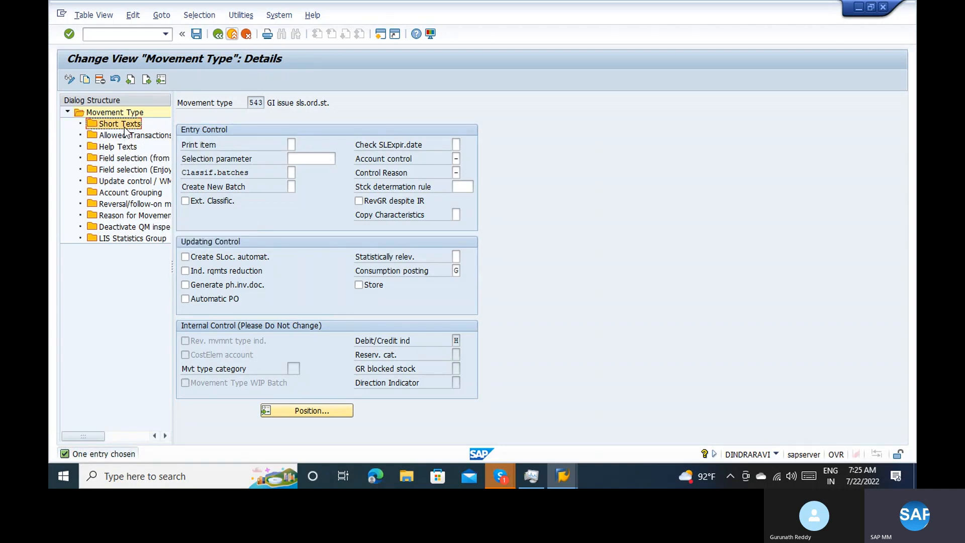
left_click(129, 135)
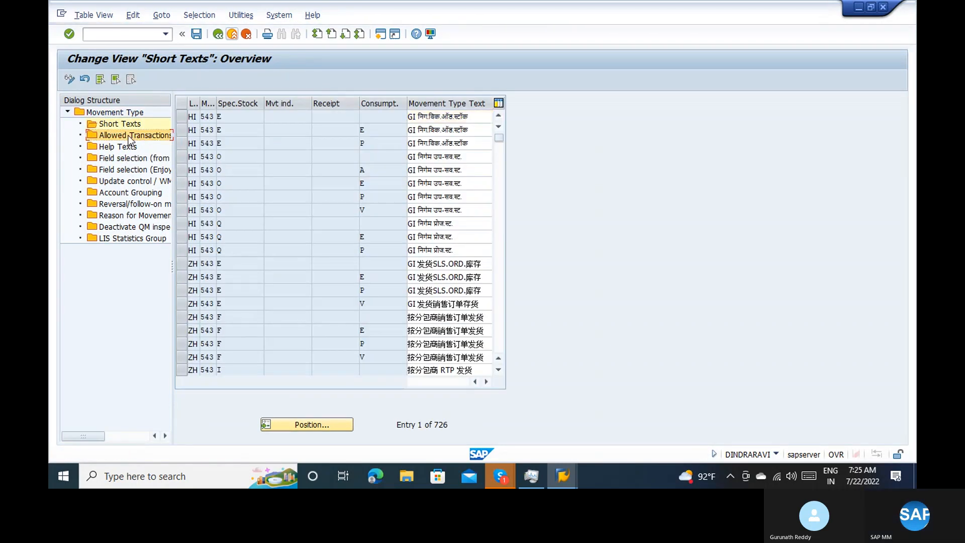
left_click(126, 146)
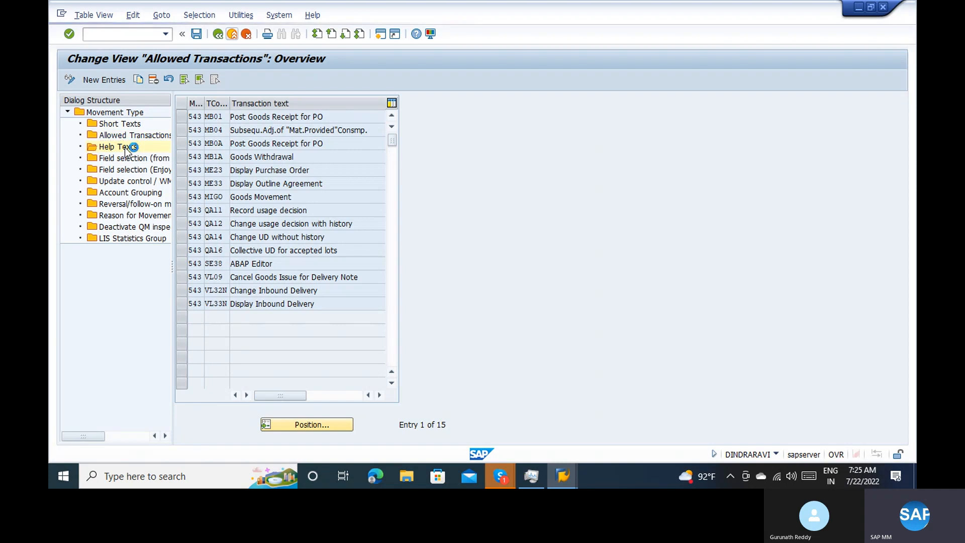
left_click(132, 159)
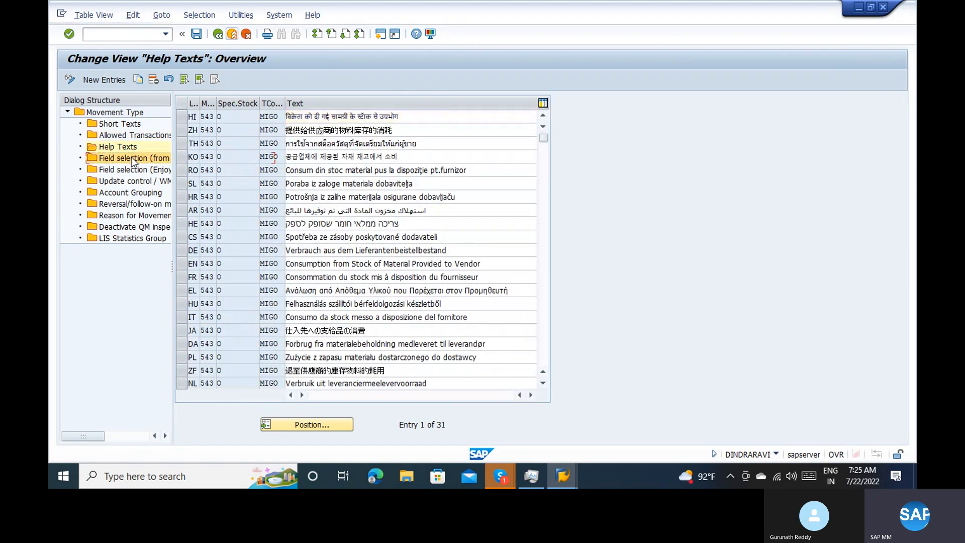
left_click(126, 149)
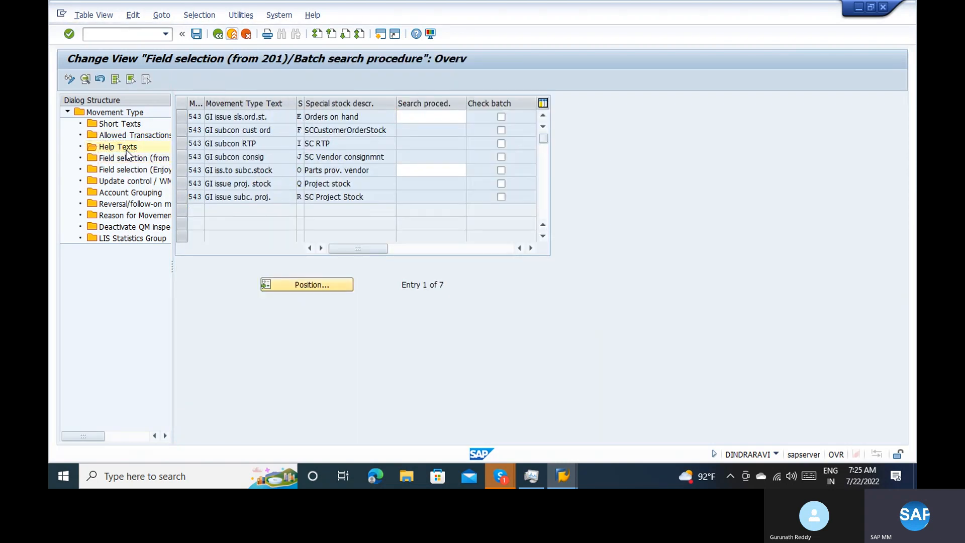
left_click(129, 159)
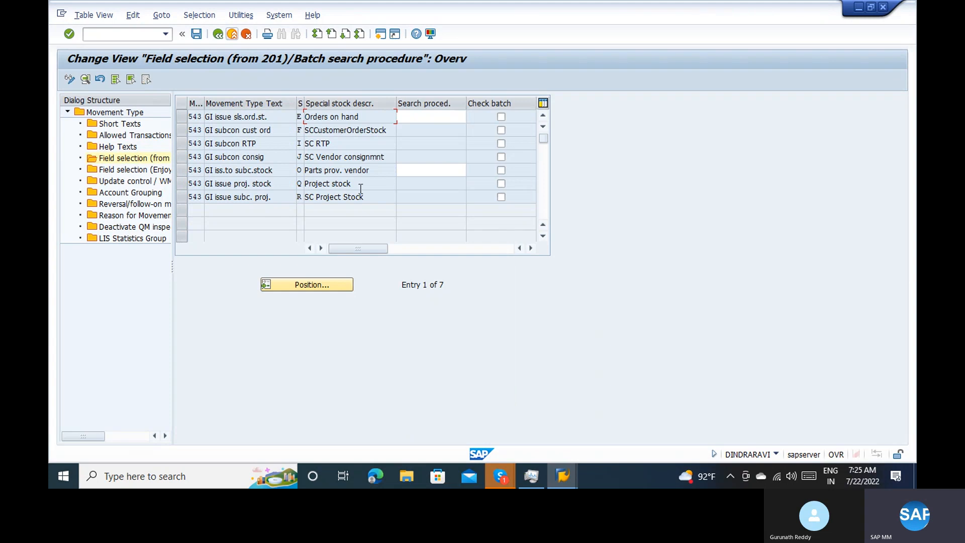
left_click(124, 173)
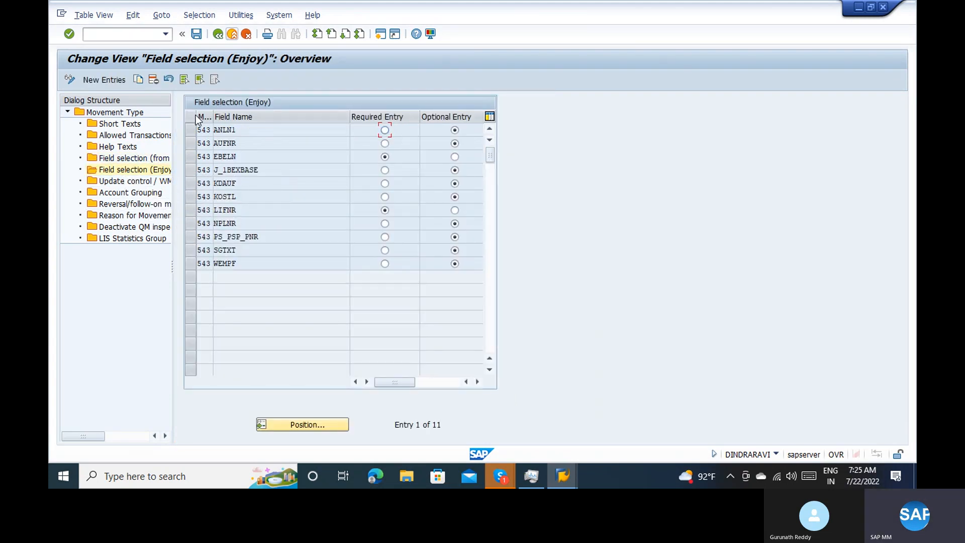
Retry adding BWTAR to the Field selection (Enjoy) entries of movement type 543 and discard the entry
left_click(117, 82)
type("543")
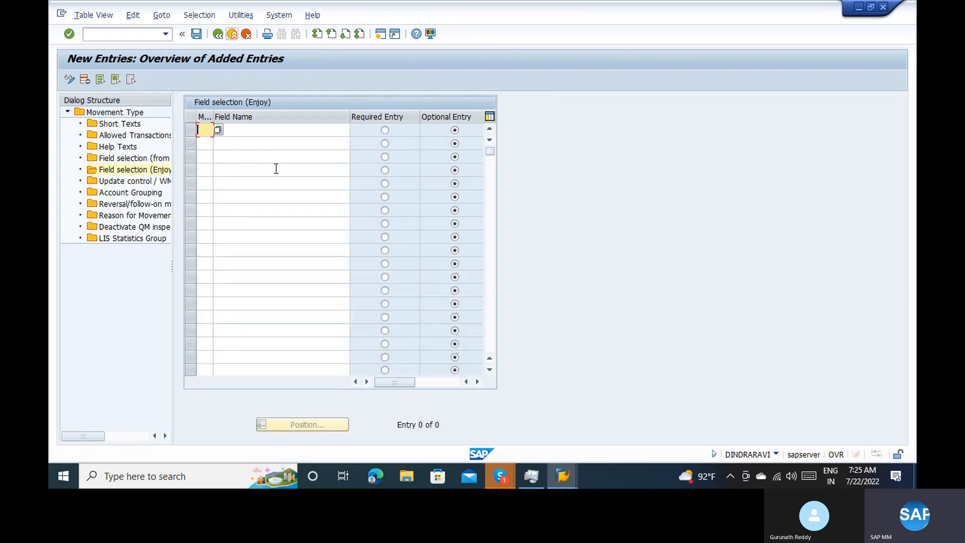
key("Tab")
type("BWTAR")
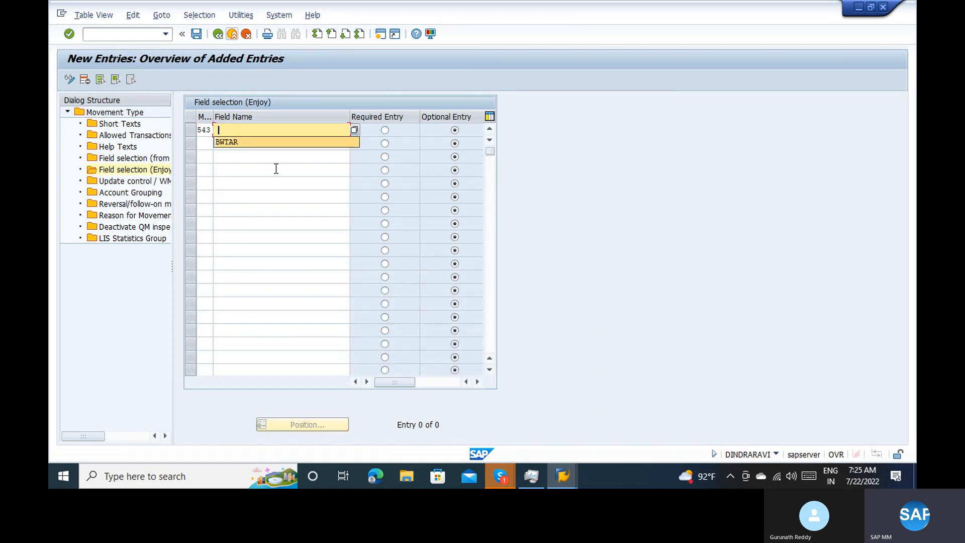
key("Return")
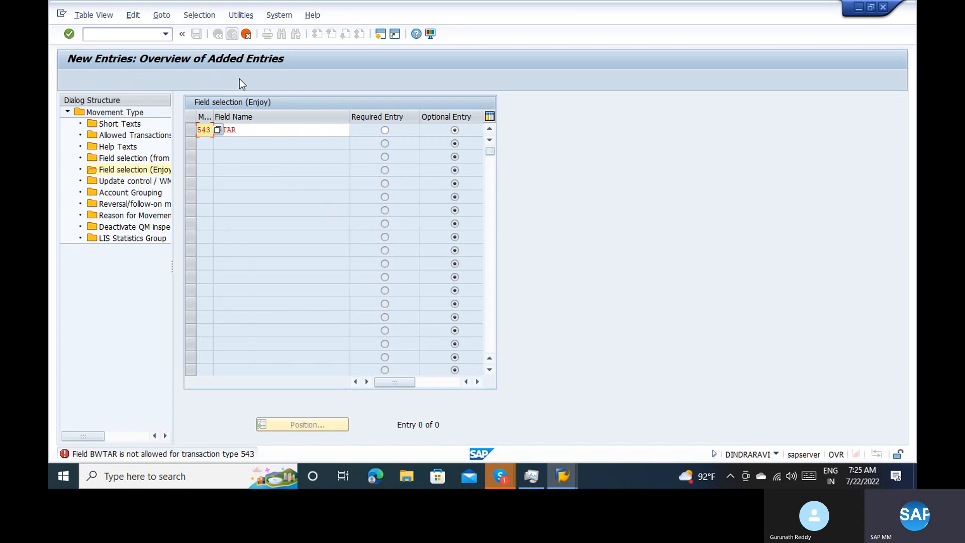
left_click(246, 35)
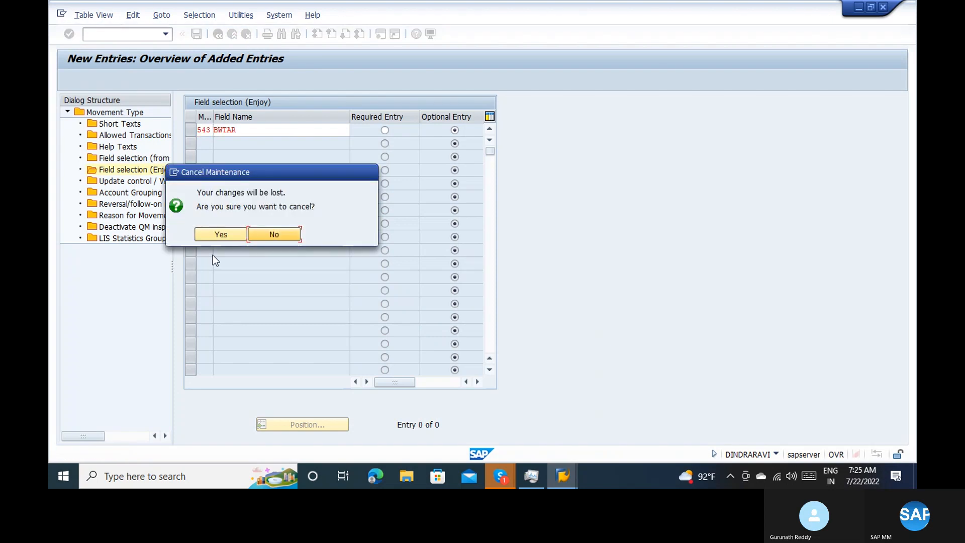
left_click(206, 233)
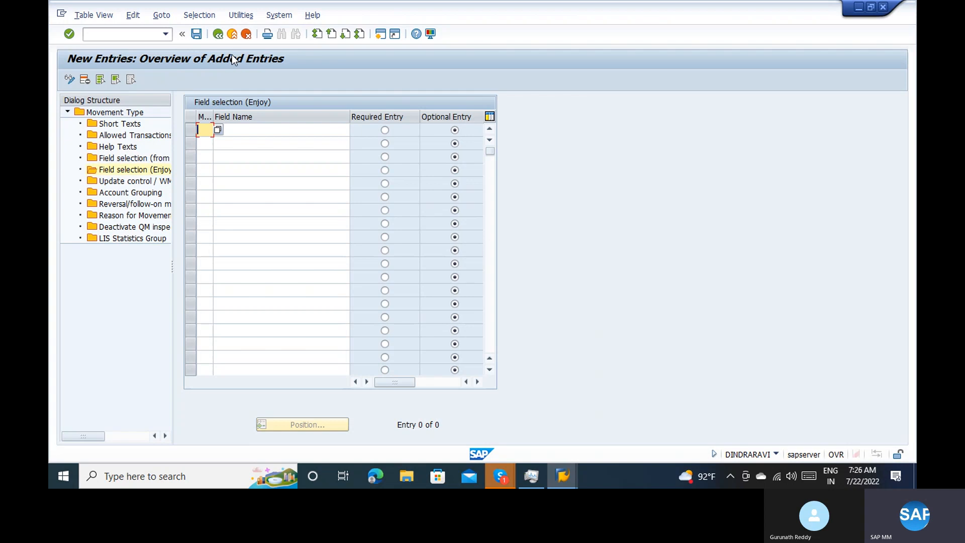
Leave the customizing, return to the goods receipt, clear Item OK for the 100 KG component line and check the document
left_click(234, 37)
key("alt+Tab")
key("alt+Tab")
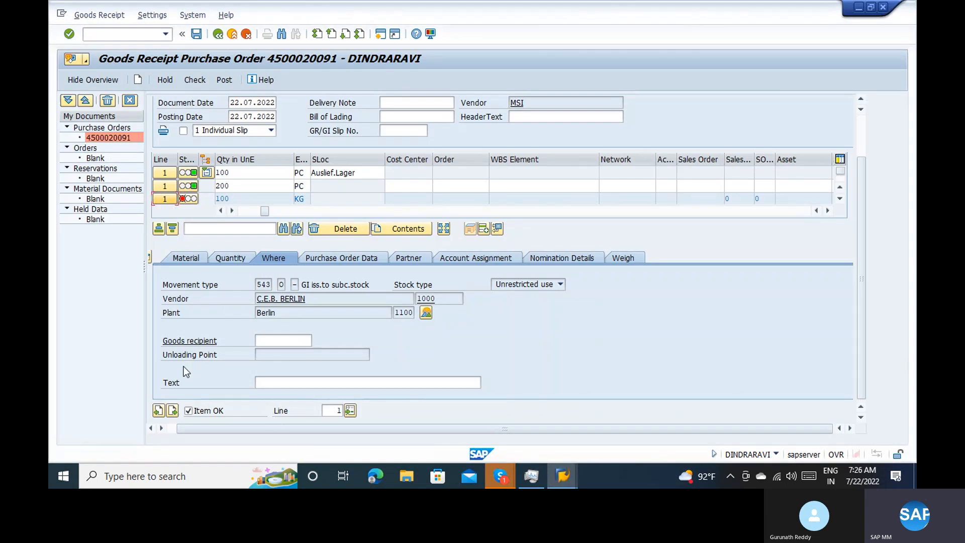
left_click(174, 198)
left_click(188, 409)
left_click(200, 84)
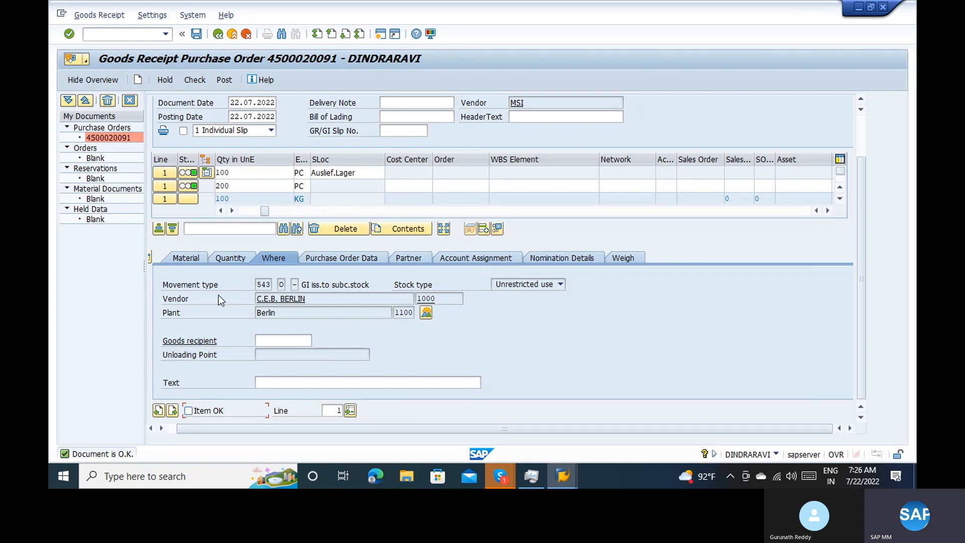
View the material master of component 200-275, return to the goods receipt and select the first 100 PC item
left_click(185, 259)
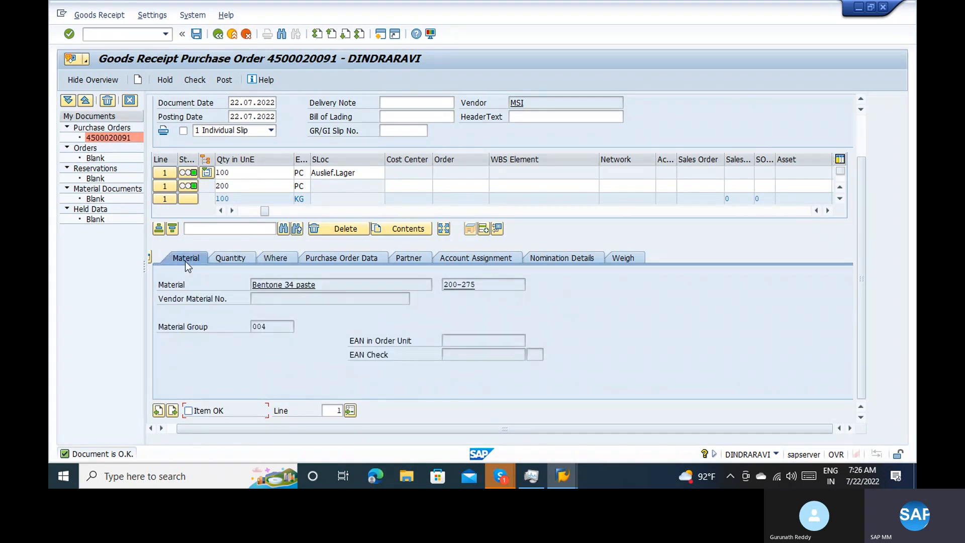
left_click(461, 284)
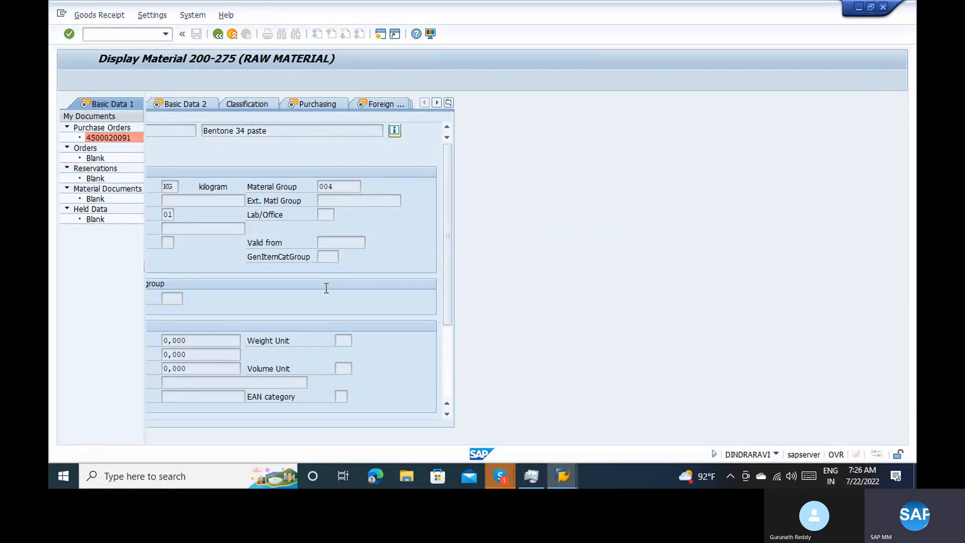
left_click(164, 173)
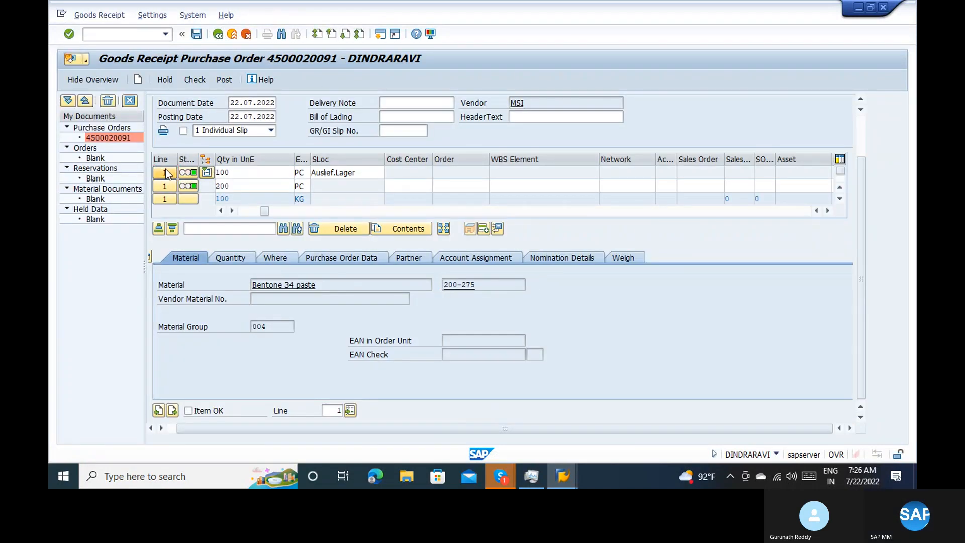
Open the purchase order from the goods receipt's first item and review its delivery schedule, delivery and material data
left_click(354, 258)
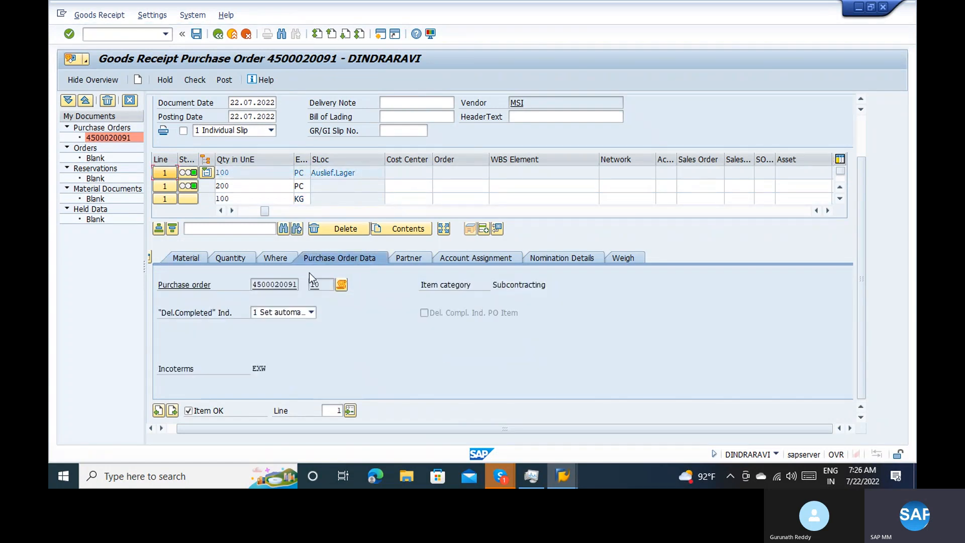
left_click(280, 287)
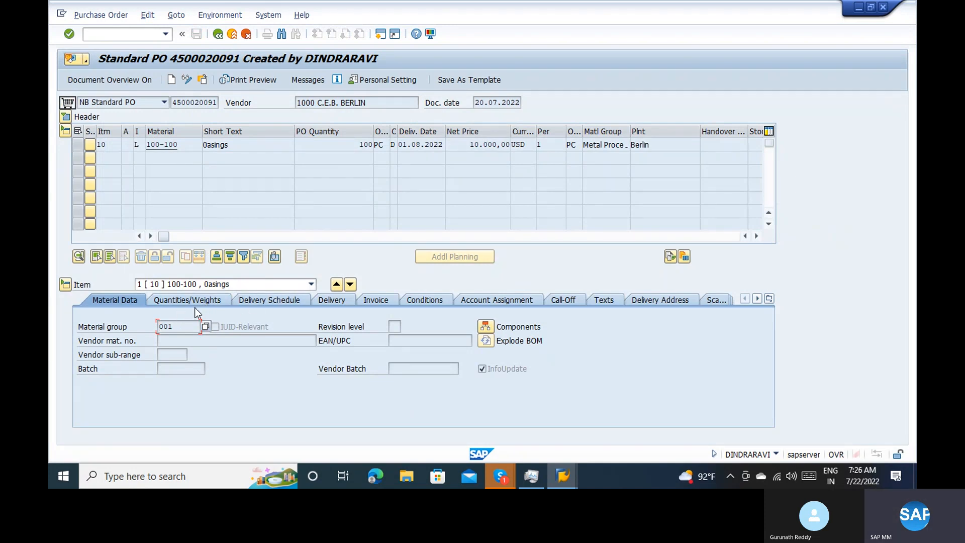
left_click(185, 296)
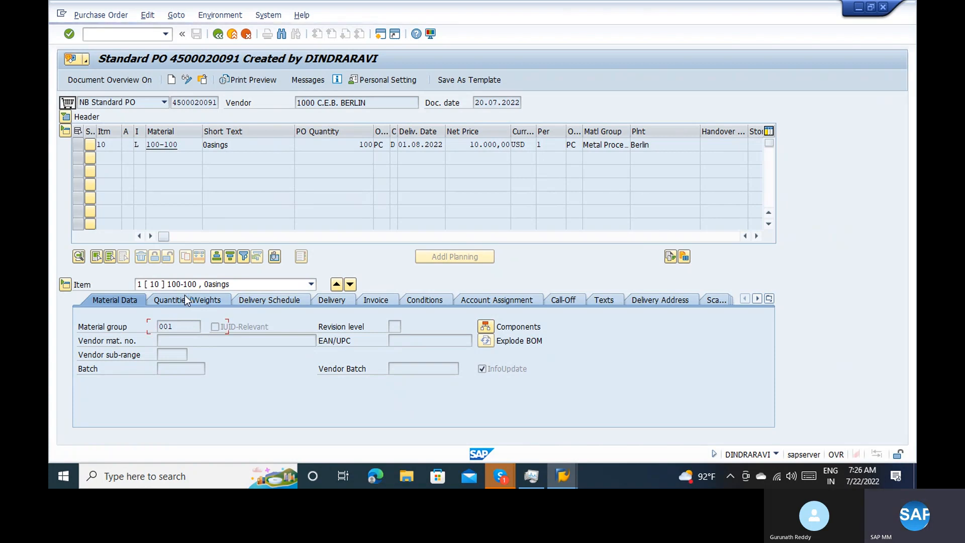
left_click(251, 299)
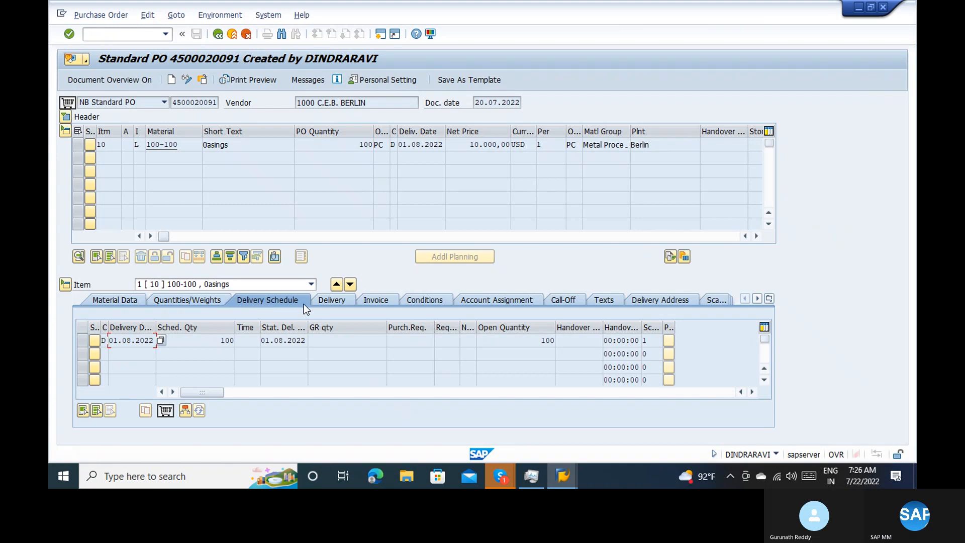
left_click(331, 300)
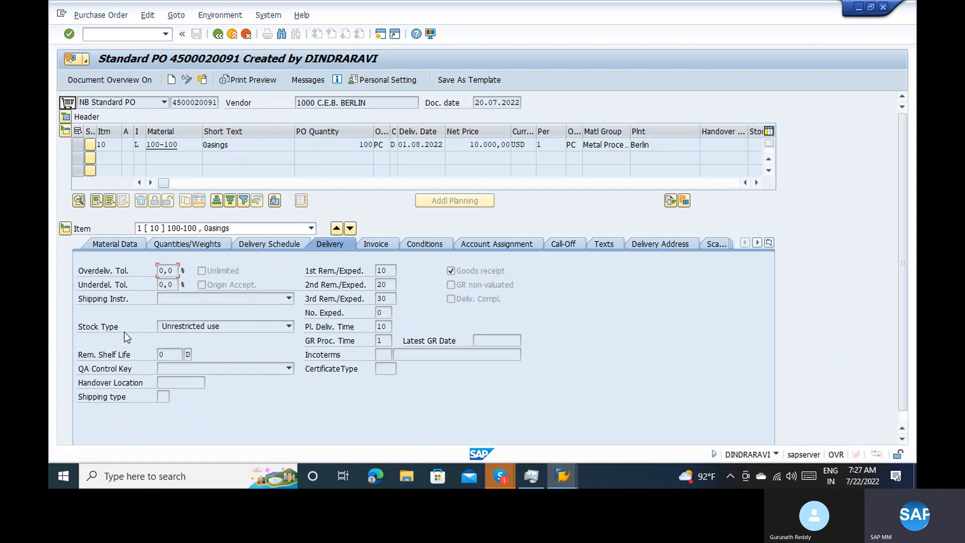
left_click(109, 248)
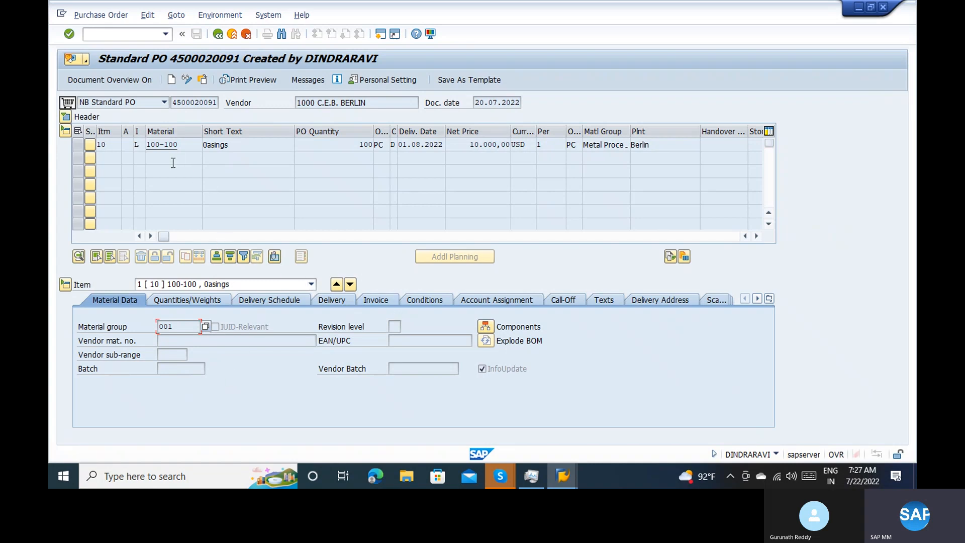
View the Accounting 1 data of material 100-100, list the possible valuation categories and return to the purchase order
left_click(162, 146)
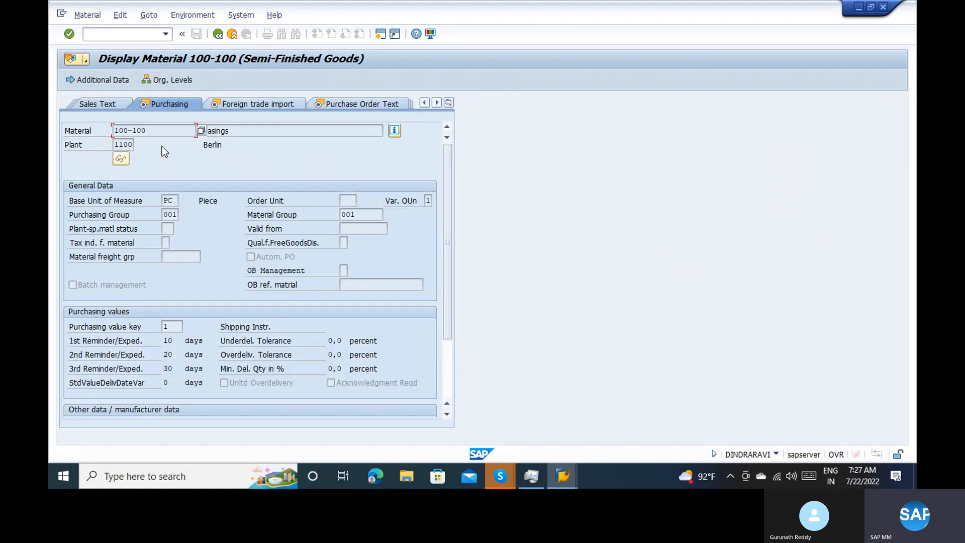
left_click(448, 103)
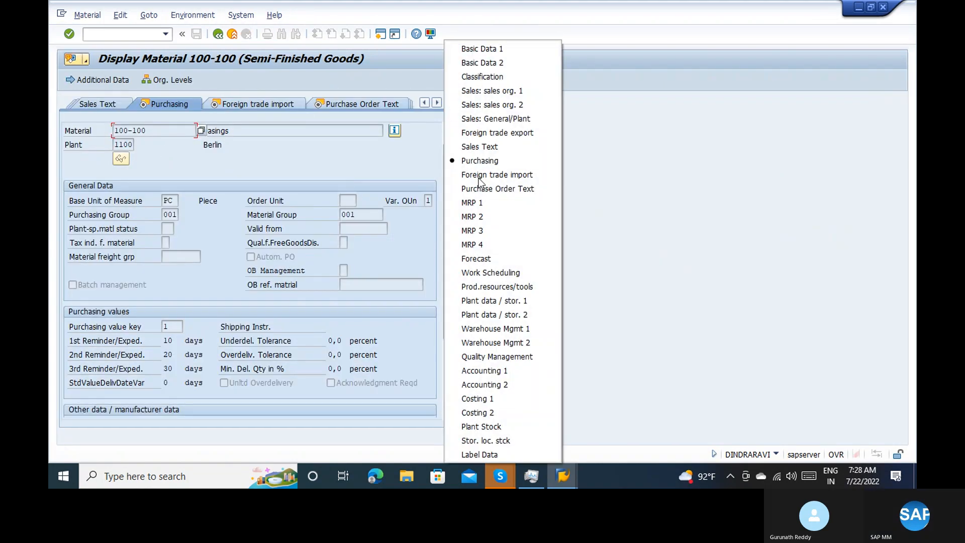
left_click(495, 369)
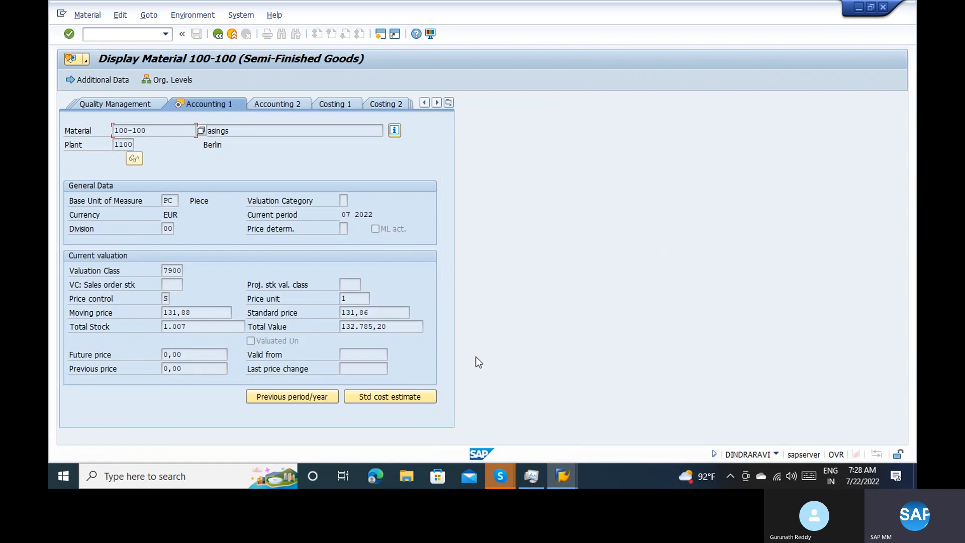
left_click(343, 200)
left_click(353, 200)
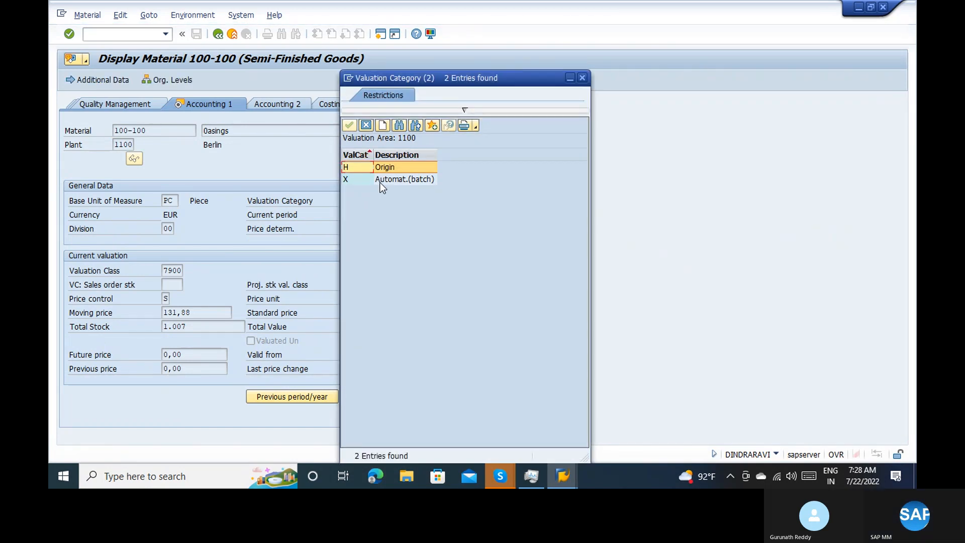
left_click(583, 78)
left_click(215, 37)
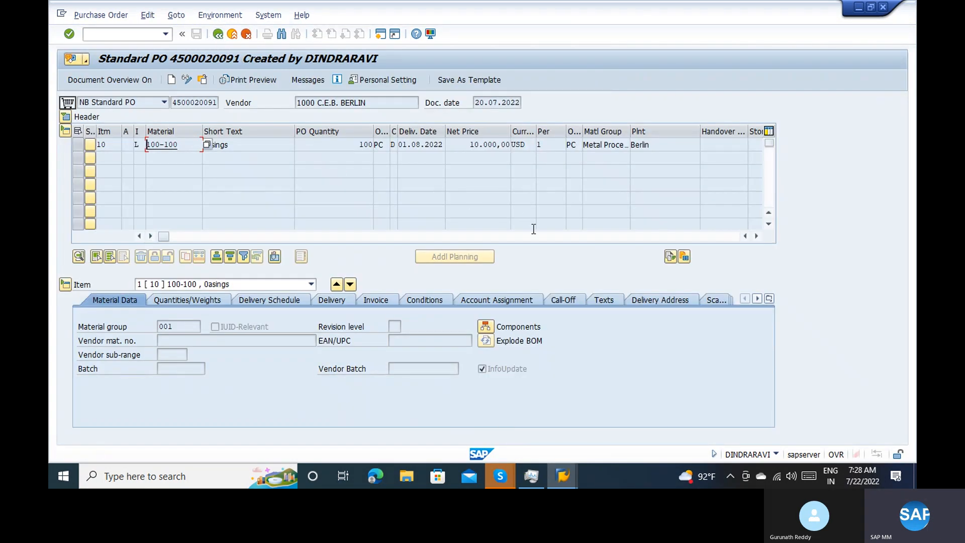
Review the subcontracting components of material 100-100, including the details of 200-275 and its neighbouring components, and return to the purchase order
left_click(492, 329)
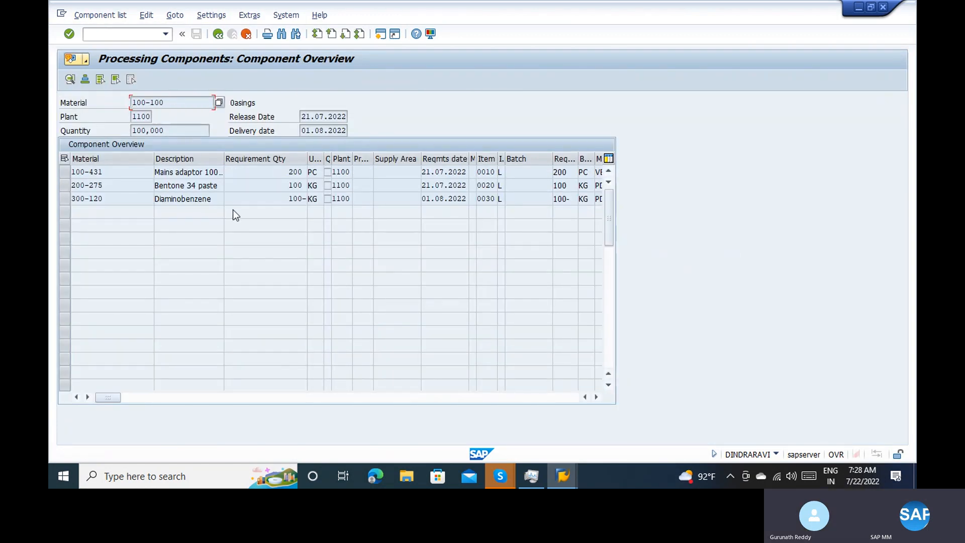
left_click(65, 186)
left_click(148, 398)
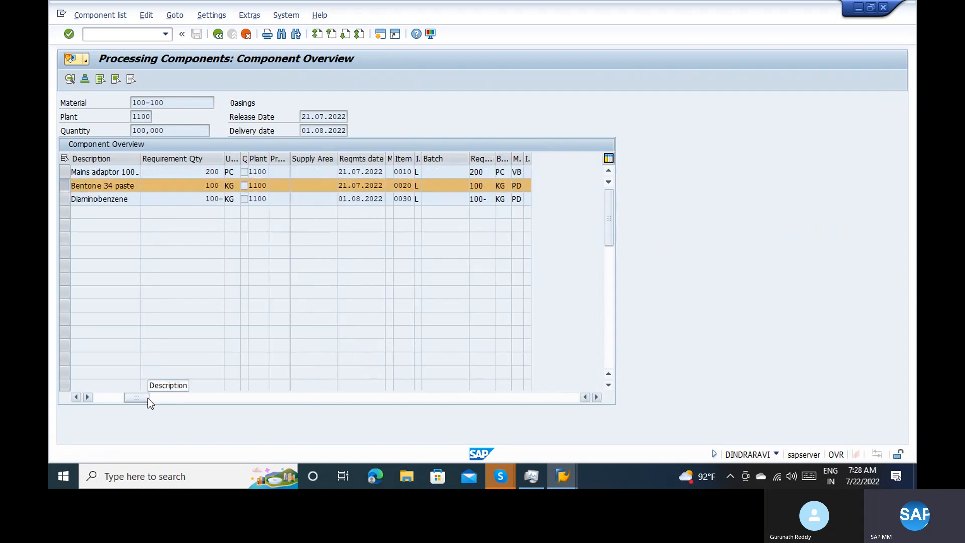
double_click(164, 188)
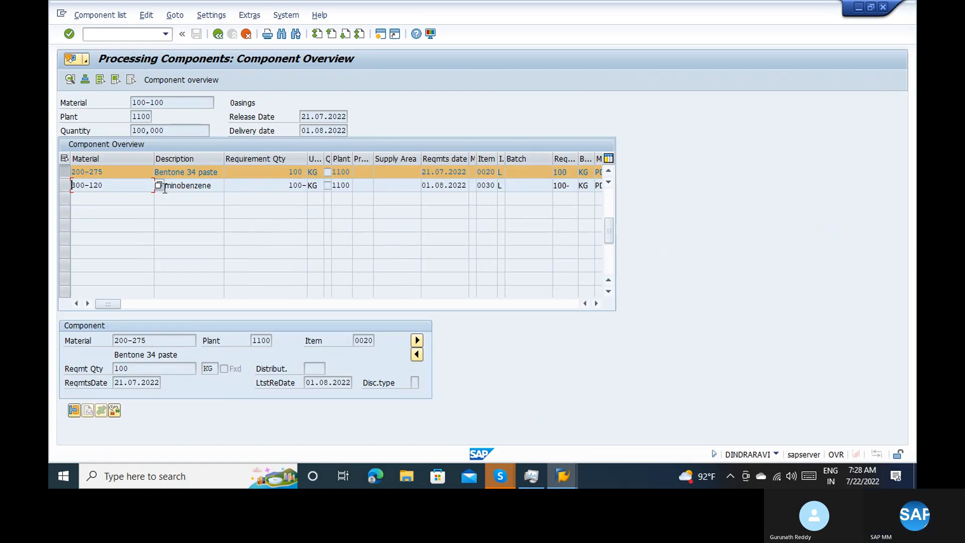
left_click(418, 341)
left_click(417, 355)
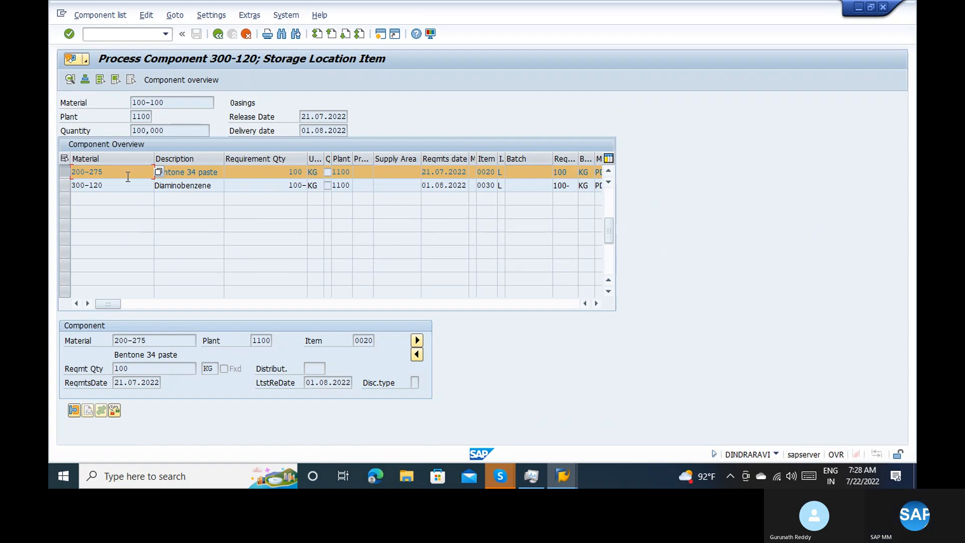
left_click(606, 172)
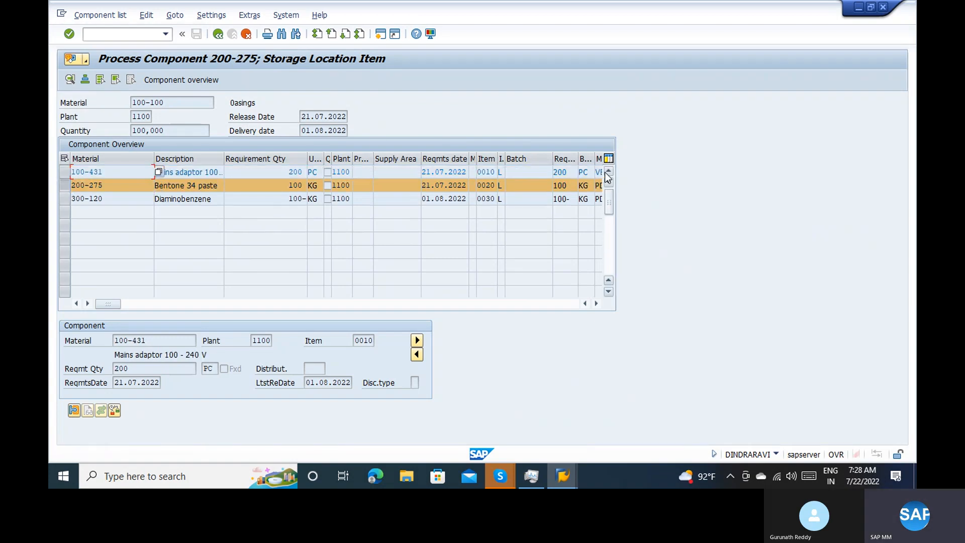
left_click(102, 185)
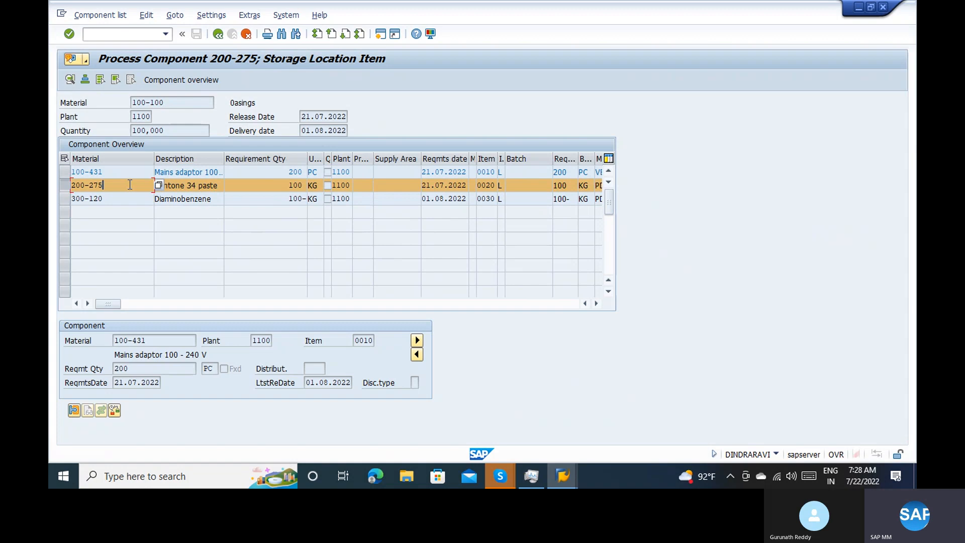
left_click(218, 35)
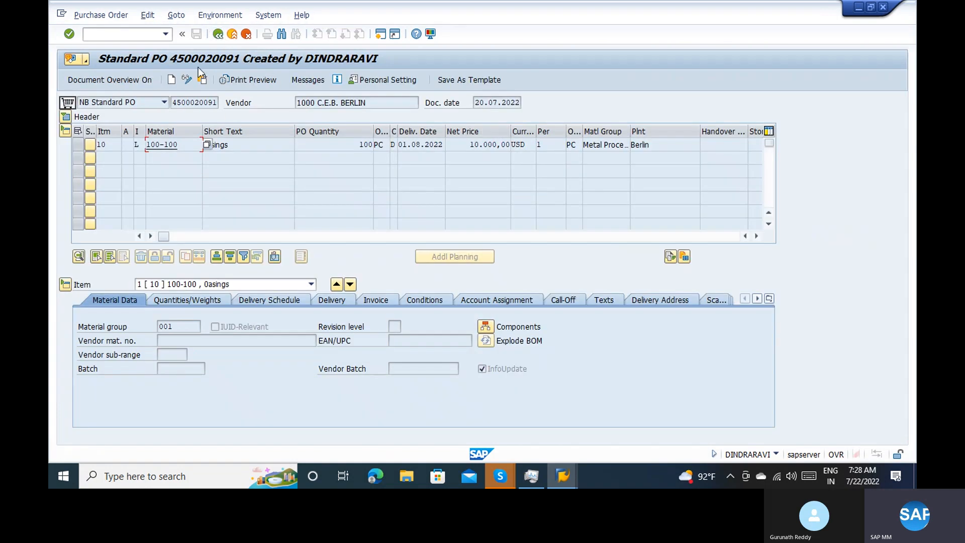
Switch the purchase order to change mode, open its component overview and examine the fields available for component 200-275
left_click(188, 79)
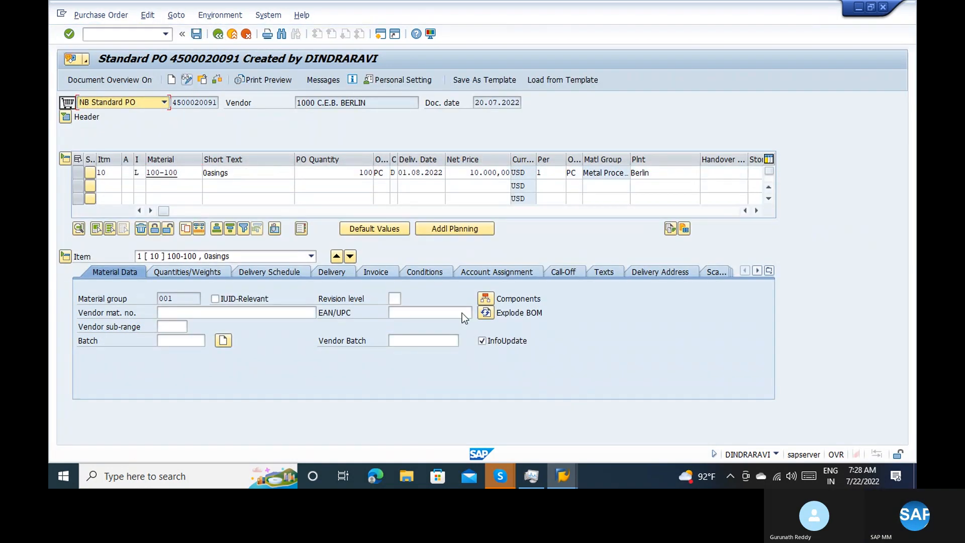
left_click(484, 301)
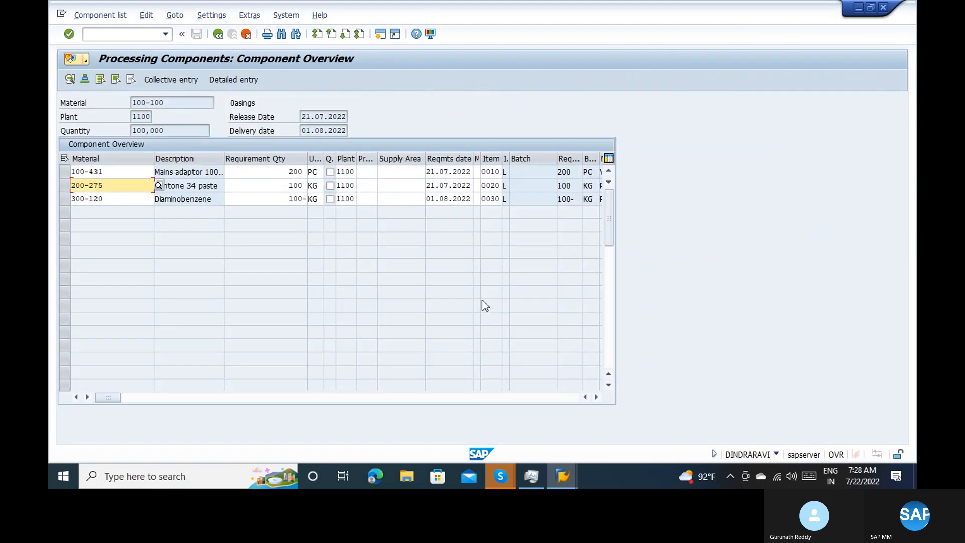
key("Tab")
key("Tab")
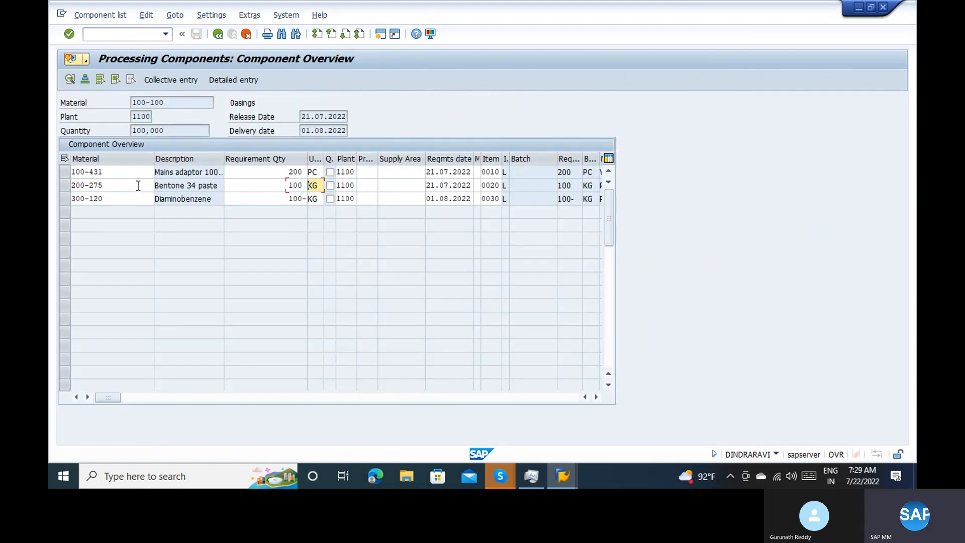
key("Tab")
key("Tab")
key("Tab")
key("Tab")
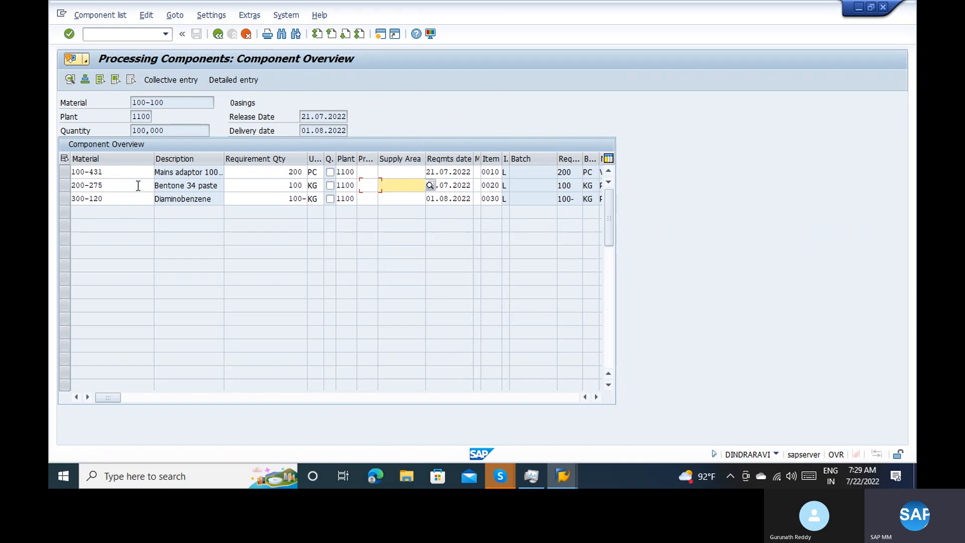
key("Tab")
key("Tab")
key("Tab")
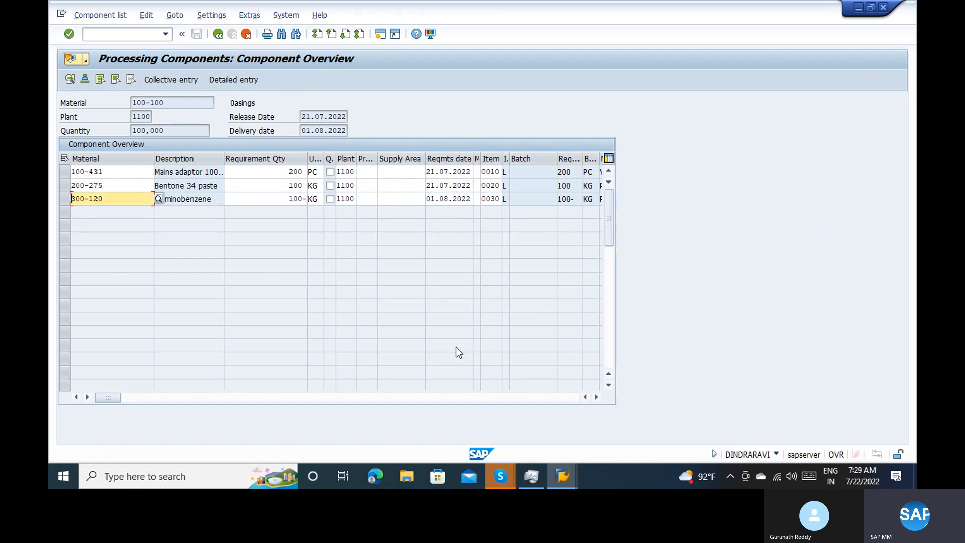
left_click(597, 397)
left_click(597, 397)
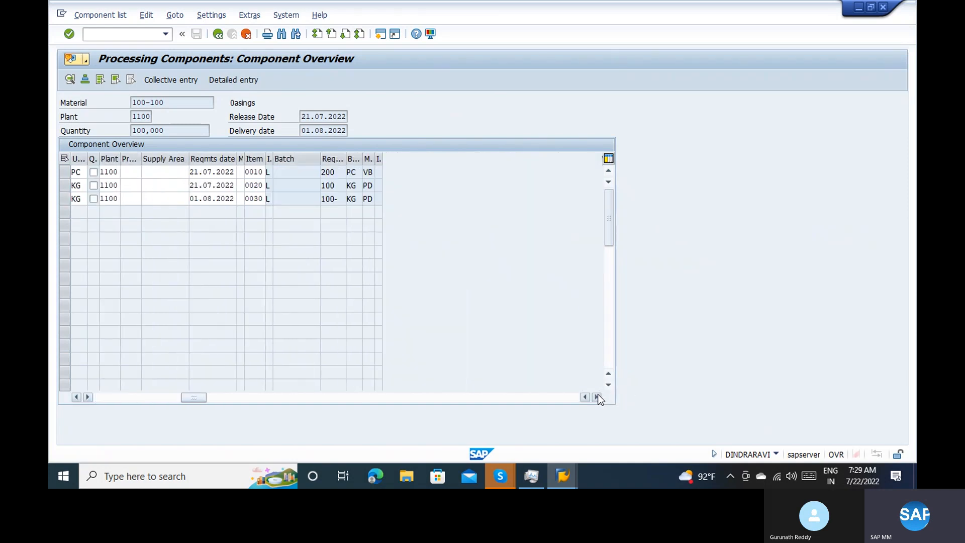
left_click(97, 402)
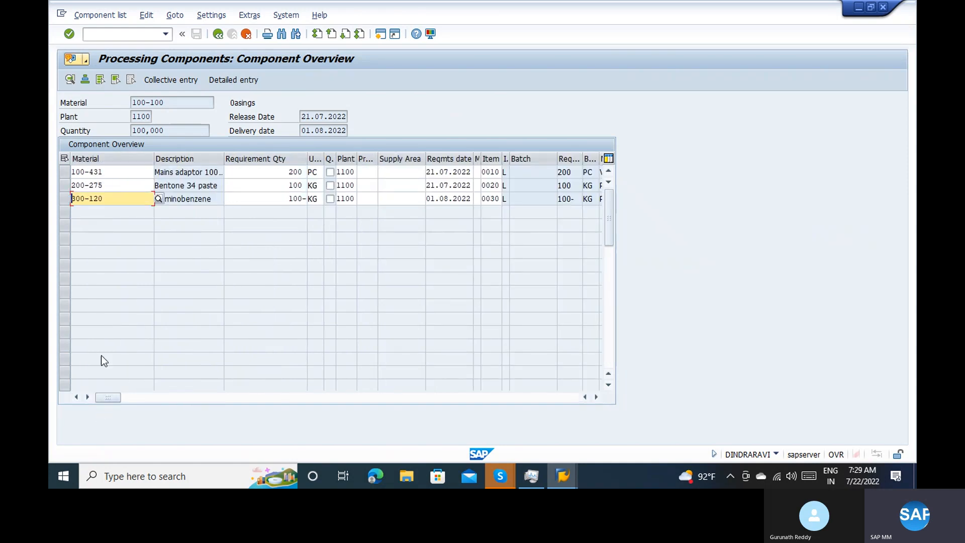
Check the component details of 200-275 and 300-120 in change mode and return to the purchase order
double_click(102, 186)
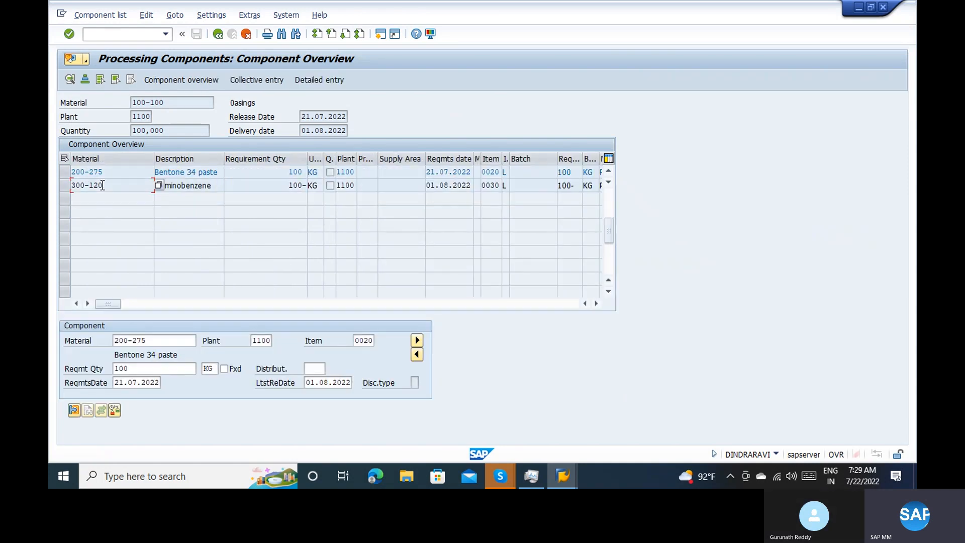
double_click(102, 186)
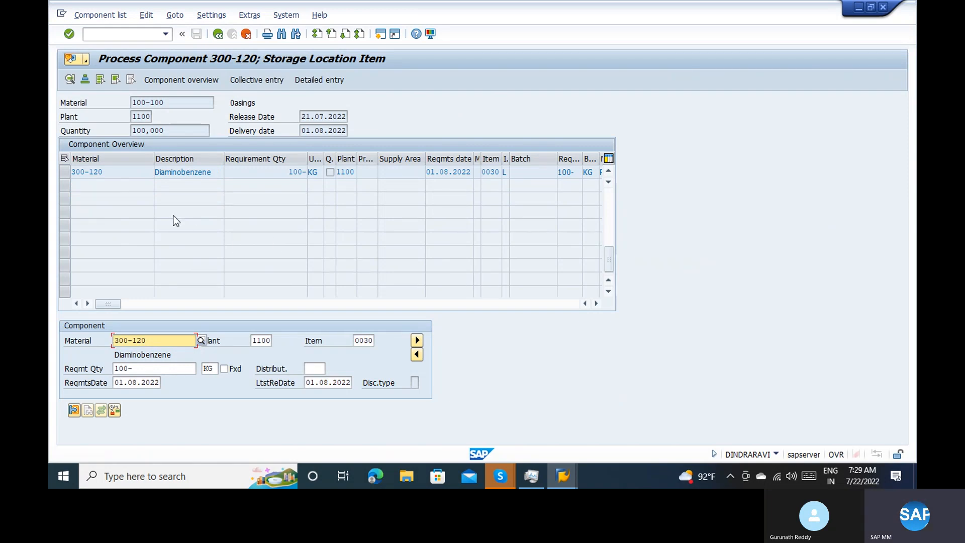
left_click(417, 353)
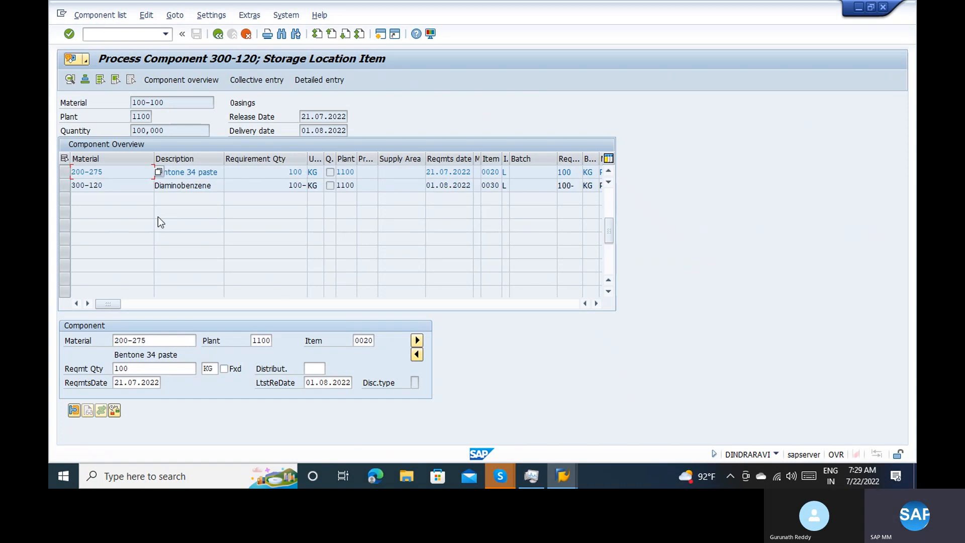
left_click(219, 34)
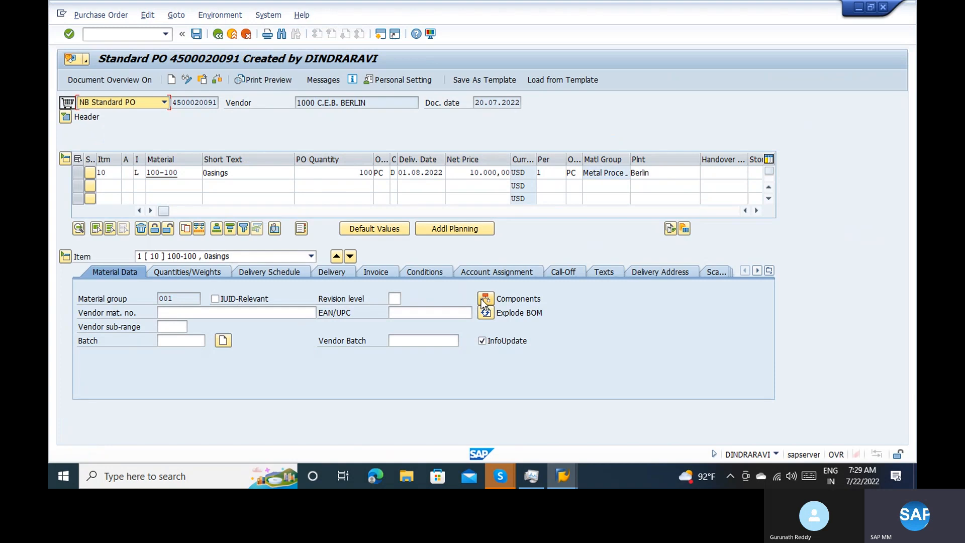
Reopen the component overview and check which fields of the 200-275 row accept input, including its Batch field
left_click(484, 299)
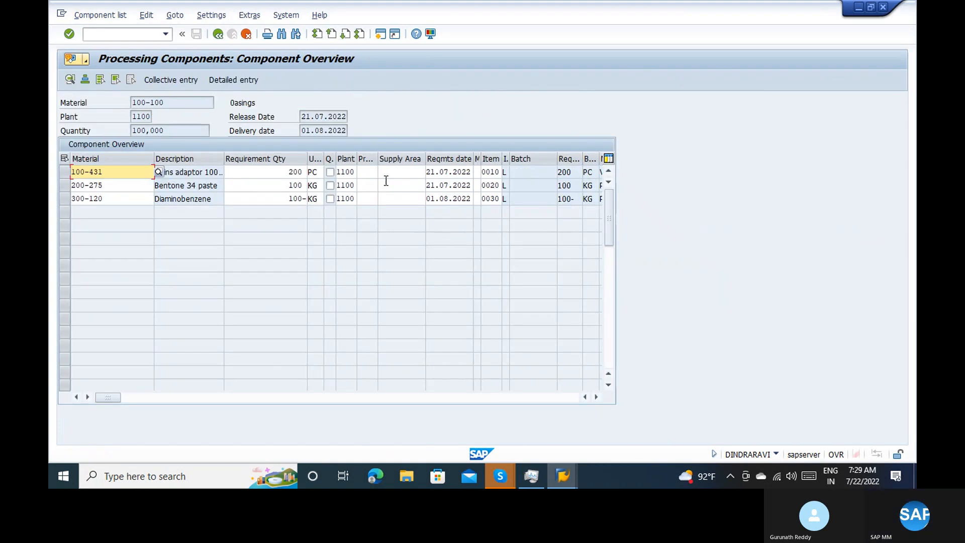
left_click(148, 187)
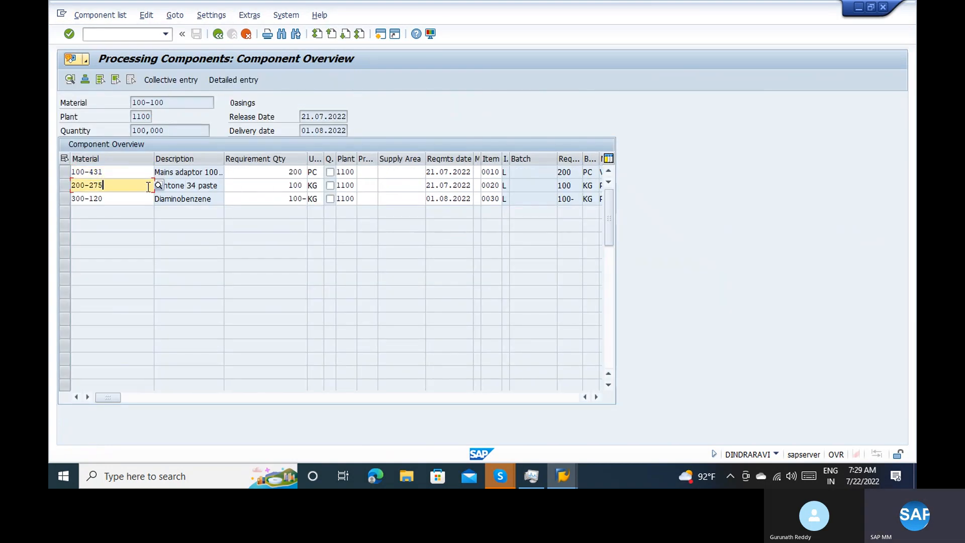
key("Tab")
key("Tab")
key("Tab")
key("Tab")
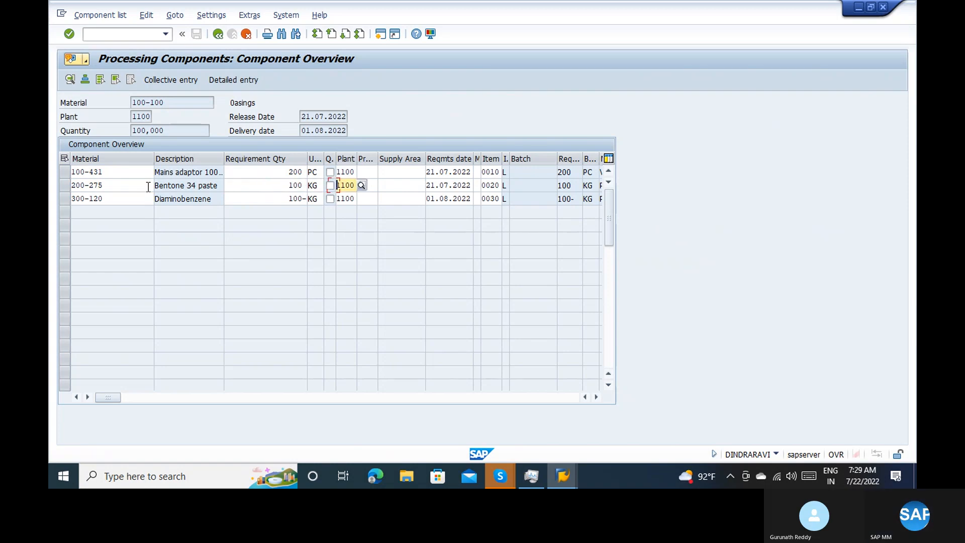
key("Tab")
key("Tab")
key("Tab")
key("Tab")
key("Tab")
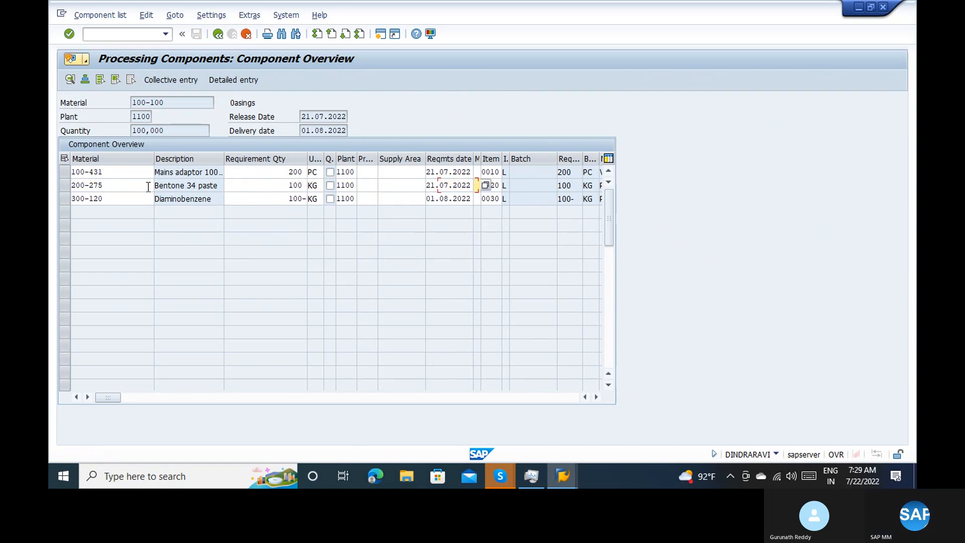
key("Tab")
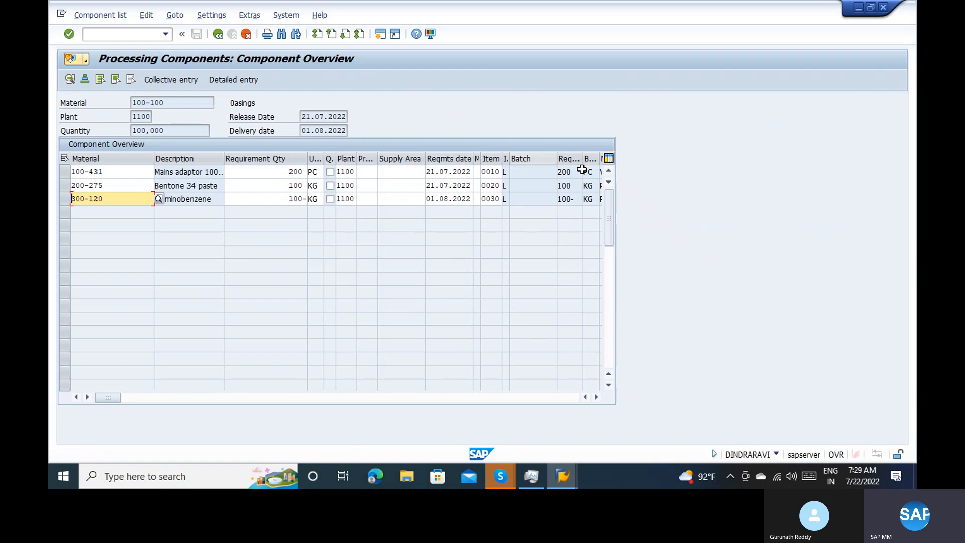
left_click(531, 190)
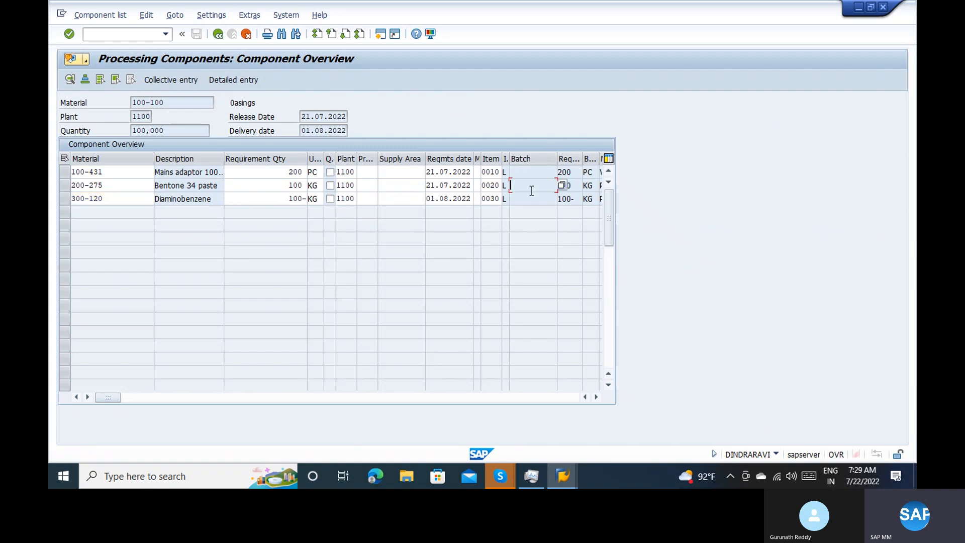
Look through the commands available for component 200-275, run the components' availability check and return to the component overview
left_click(67, 185)
left_click(225, 16)
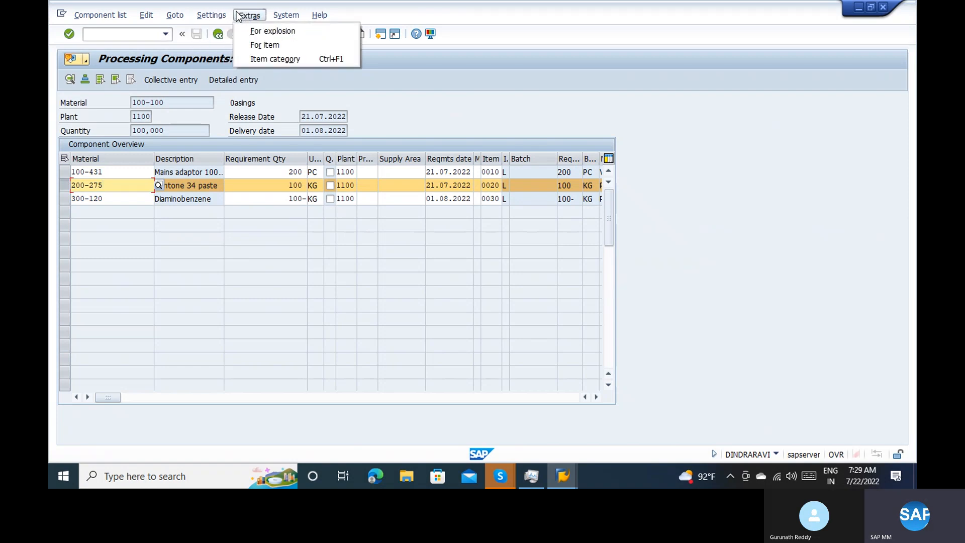
left_click(224, 18)
left_click(175, 15)
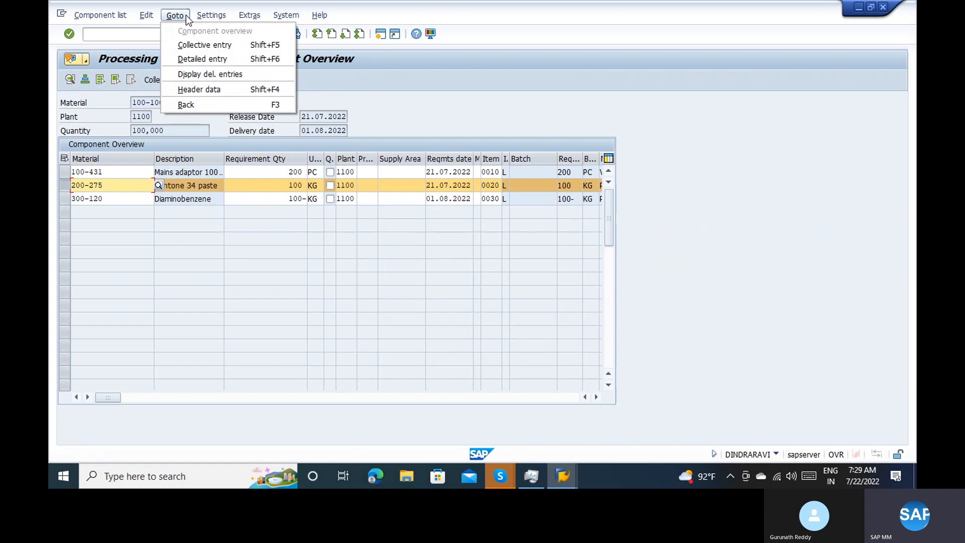
left_click(173, 16)
left_click(147, 16)
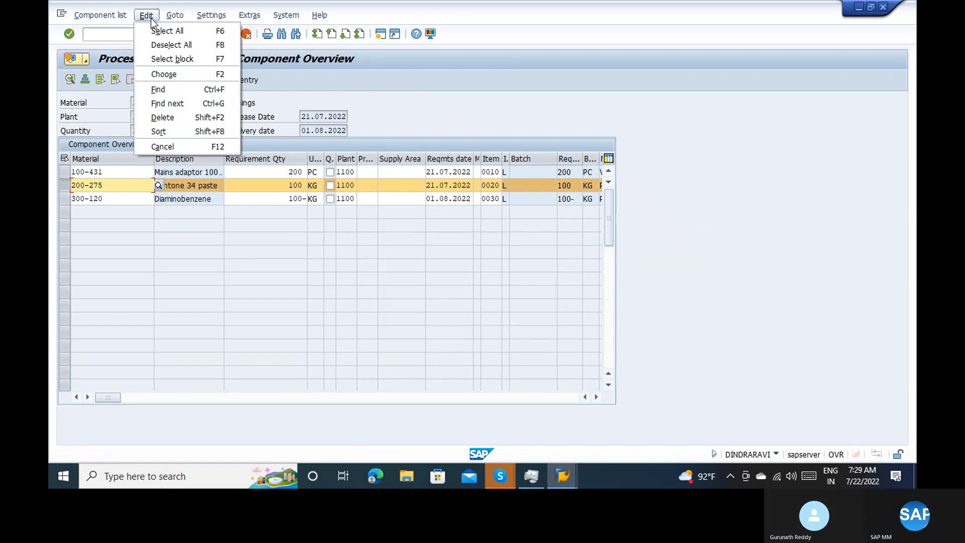
left_click(116, 16)
left_click(128, 30)
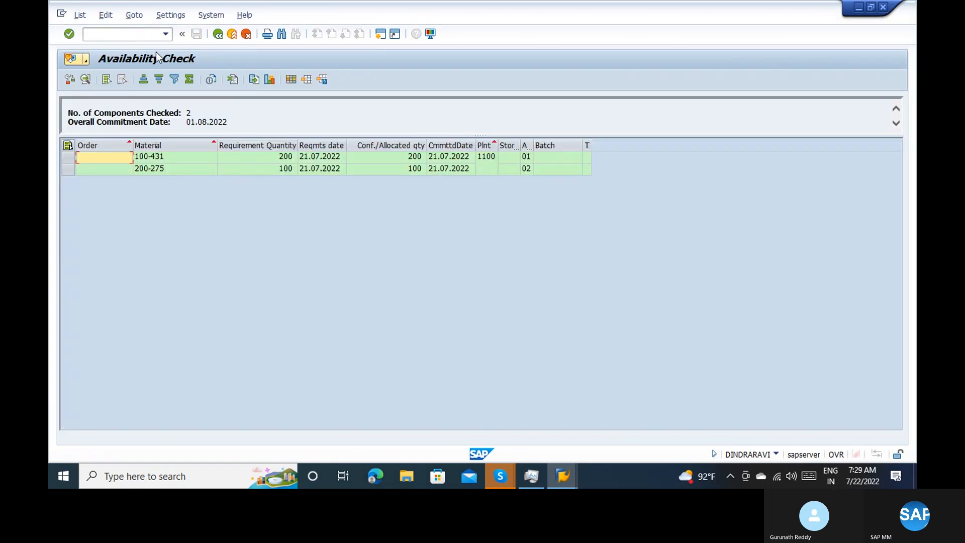
left_click(219, 34)
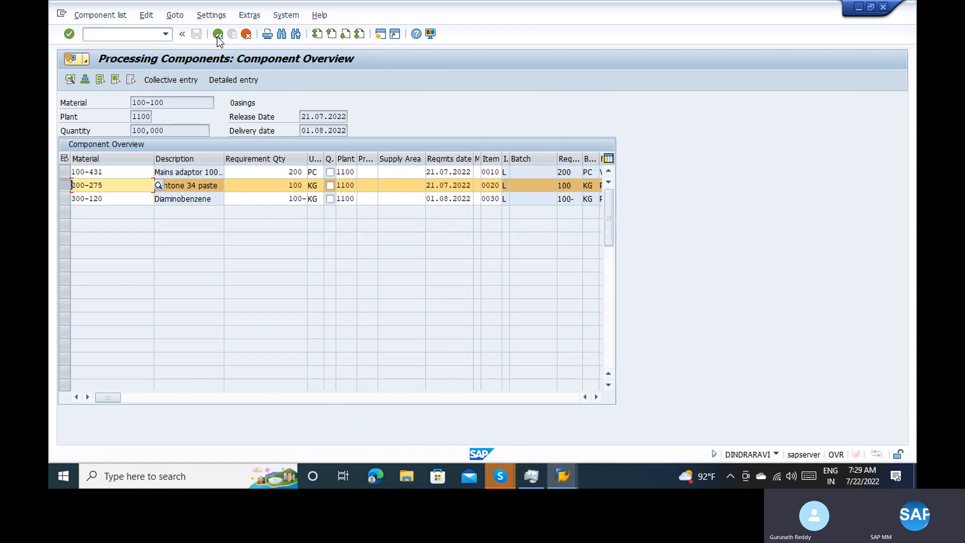
Leave the component overview and exit the purchase order, saving it, to return to the goods receipt
left_click(219, 34)
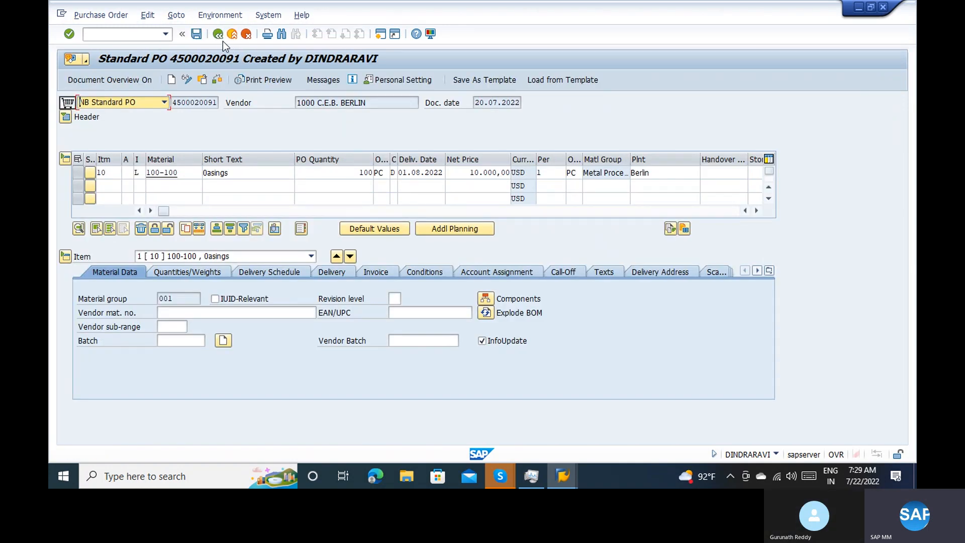
left_click(221, 38)
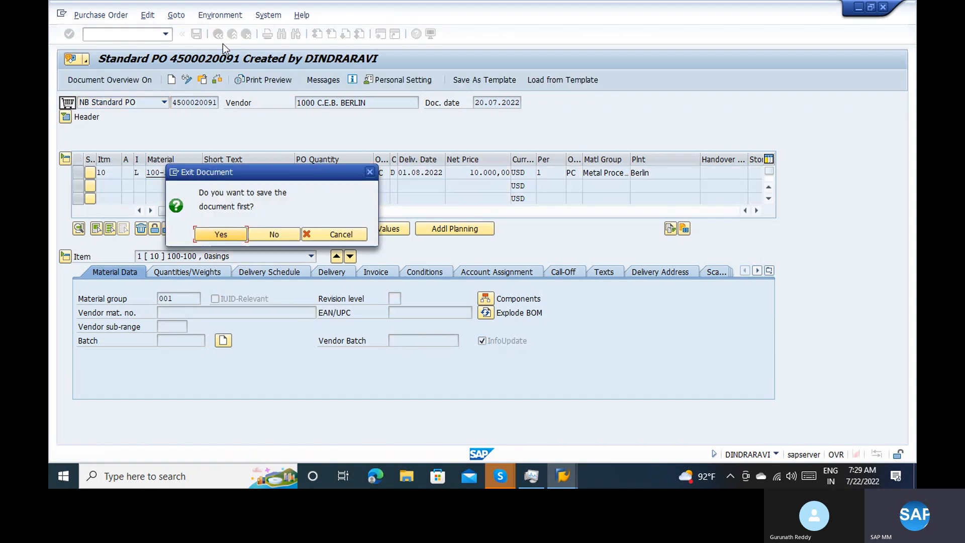
left_click(225, 237)
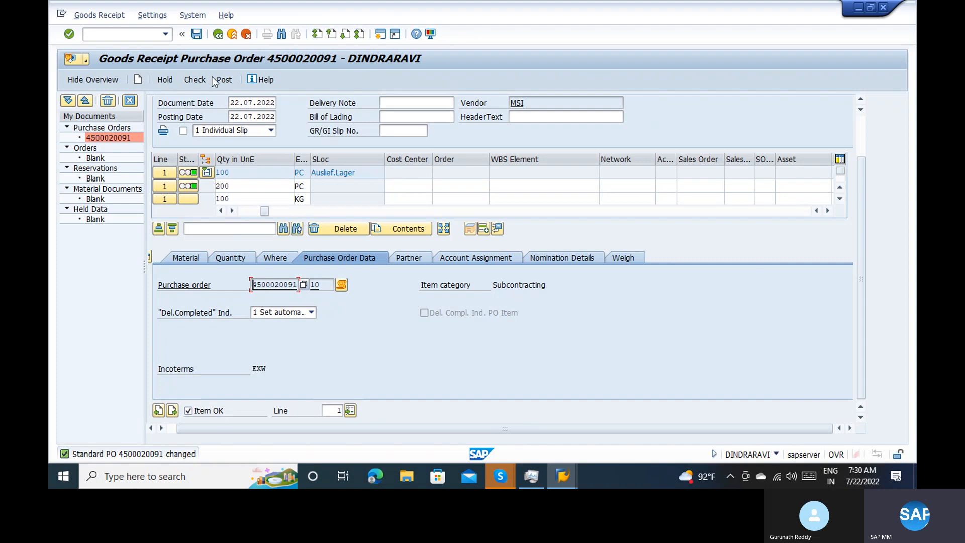
Check the goods receipt document and review the Where data of the main item and each subcontracting component, including their movement types
left_click(194, 80)
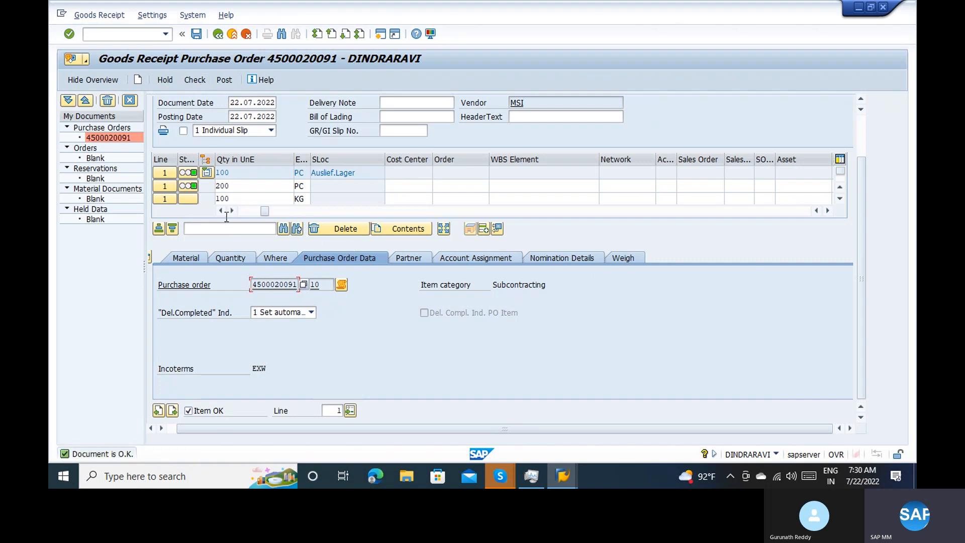
left_click(245, 213)
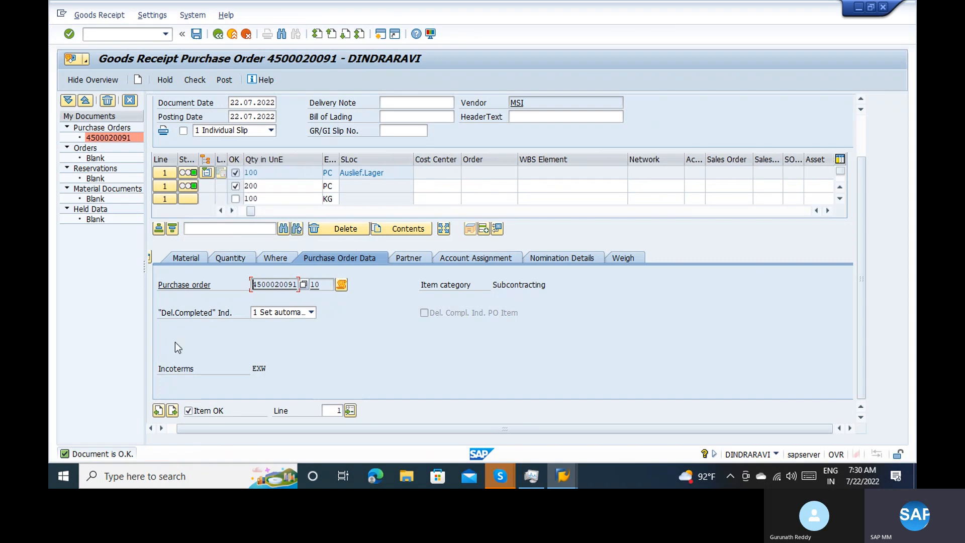
left_click(159, 410)
left_click(284, 262)
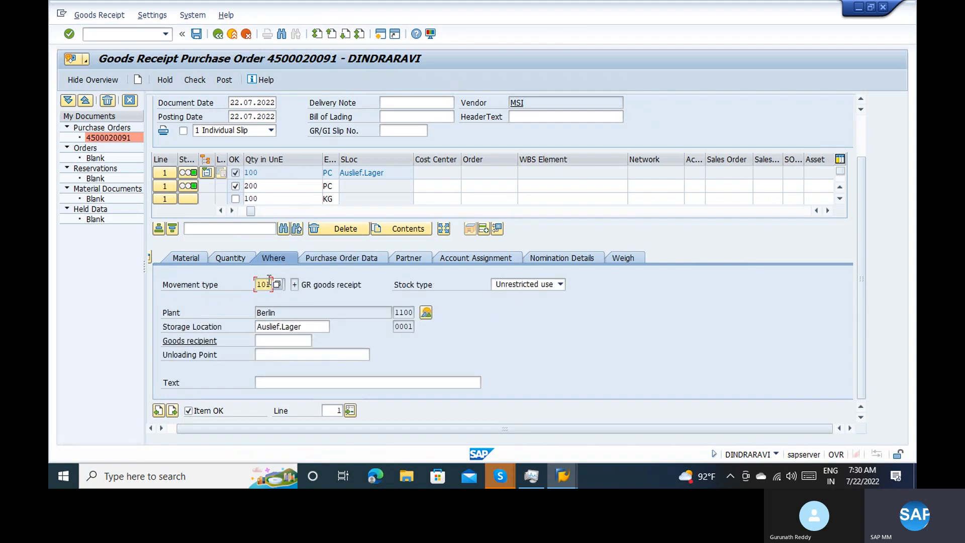
left_click(173, 410)
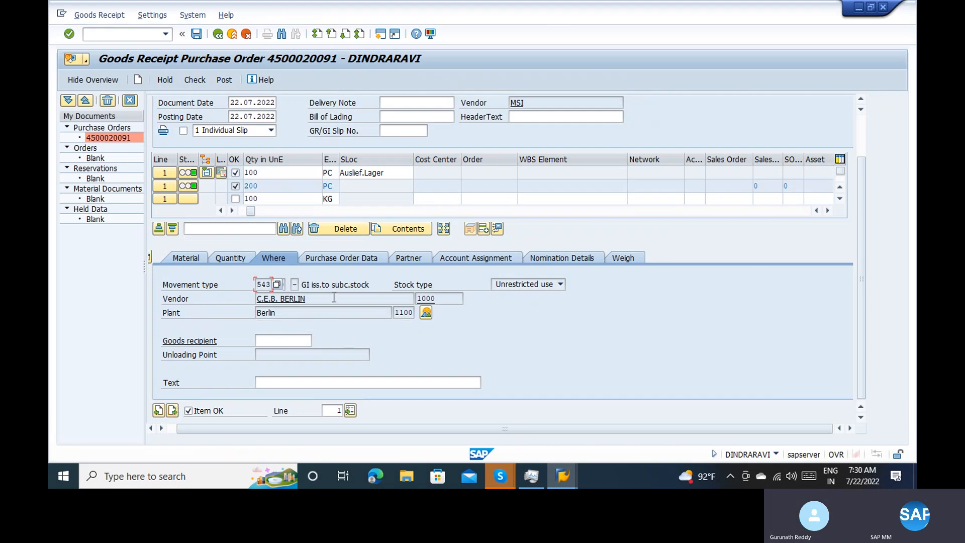
left_click(323, 285)
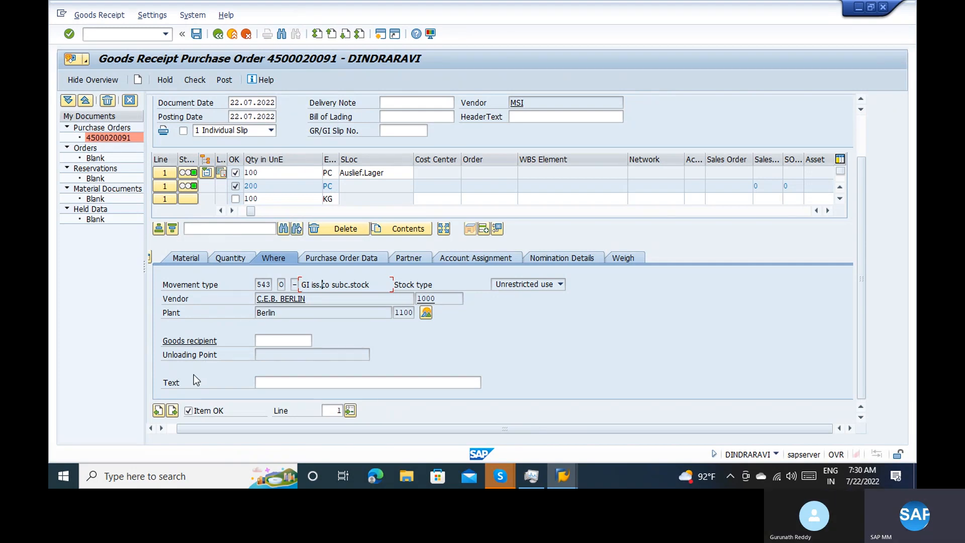
left_click(172, 410)
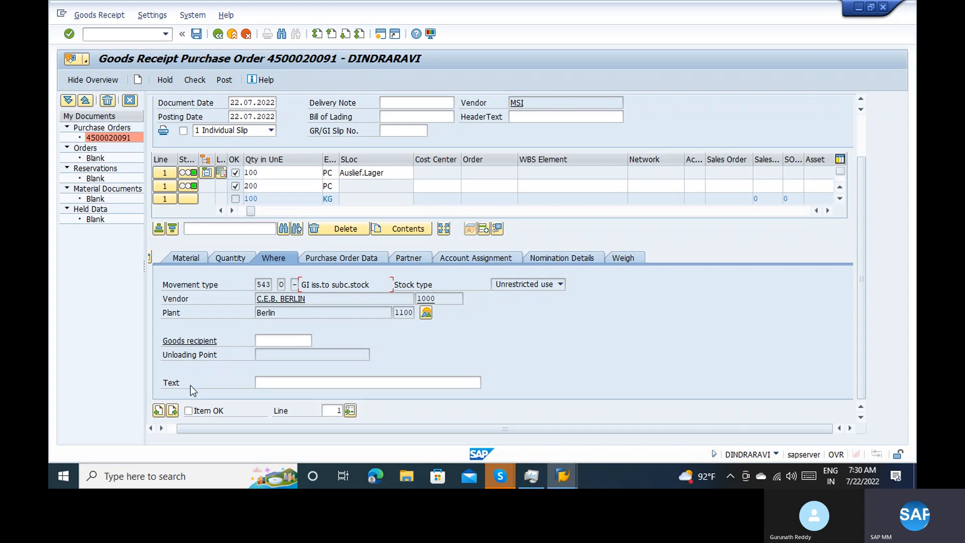
left_click(174, 410)
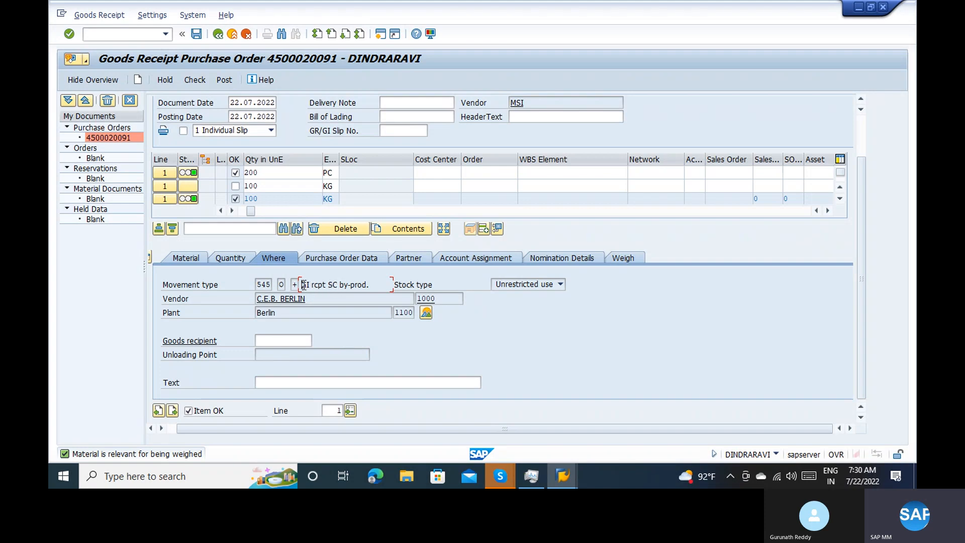
left_click_drag(303, 285, 370, 285)
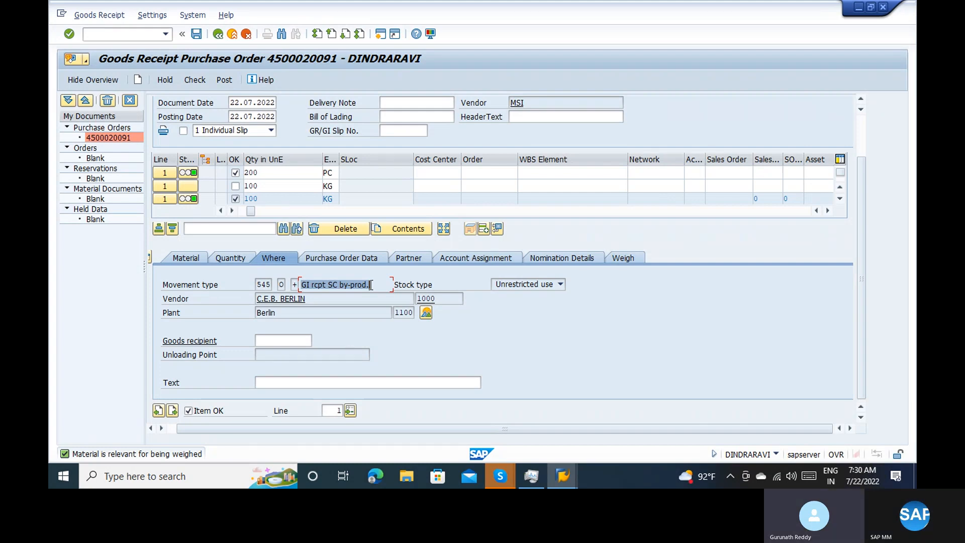
left_click(314, 300)
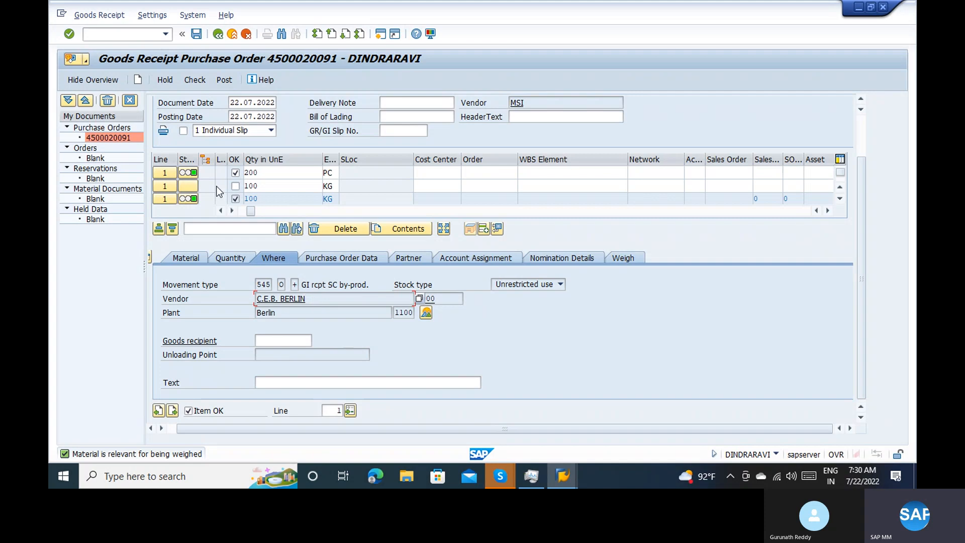
Post the goods receipt, display the resulting material document and show its document information
left_click(216, 80)
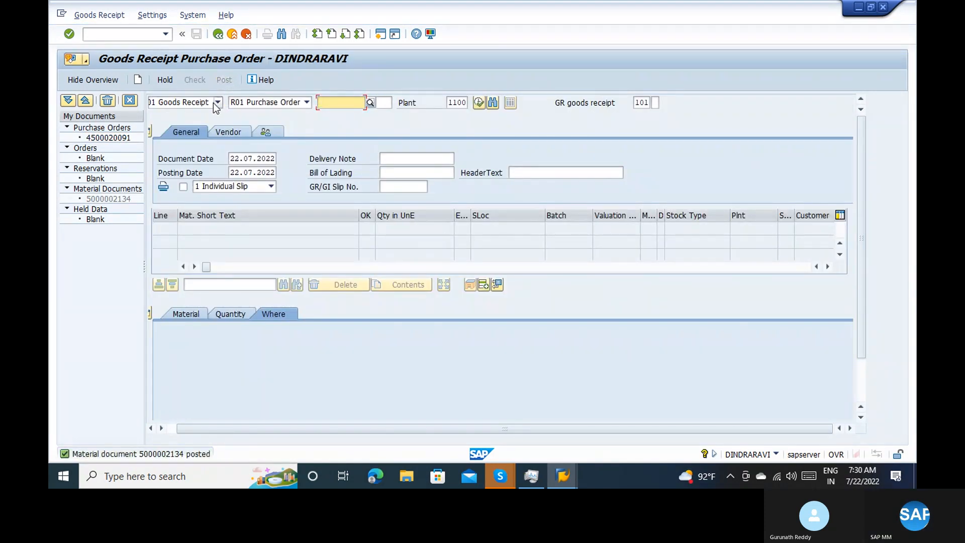
left_click(213, 103)
left_click(190, 145)
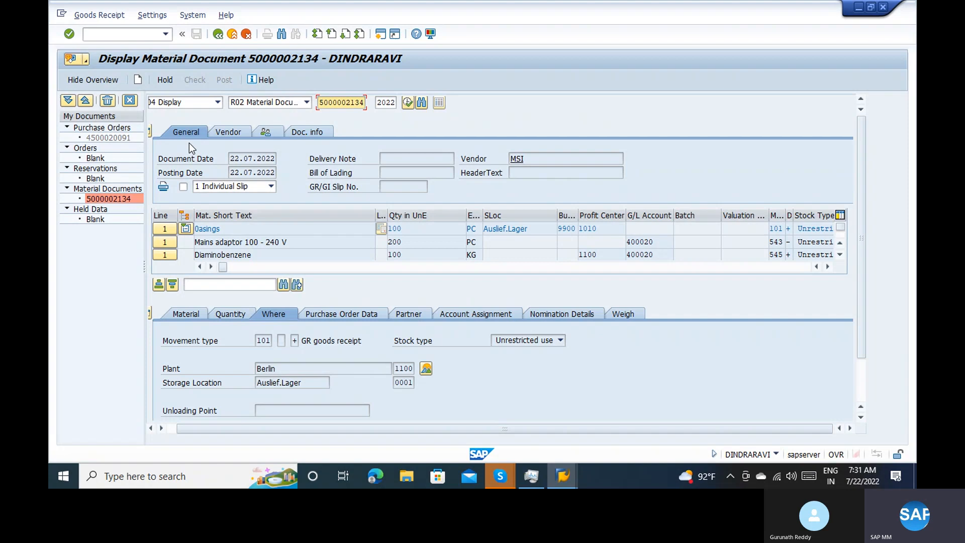
left_click(316, 133)
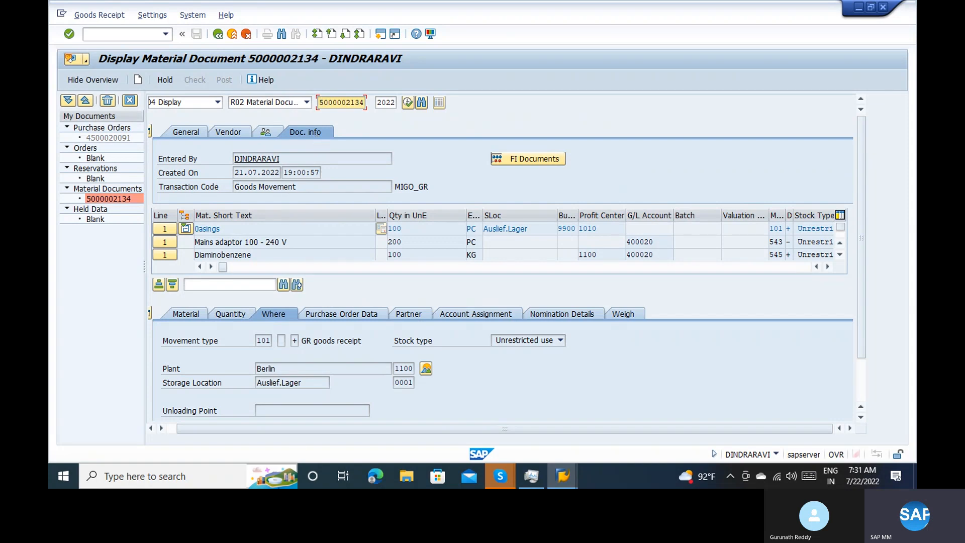
Examine the unrestricted stock of material 100-100 in storage location 0001 and return to the material document
left_click(426, 370)
left_click(351, 278)
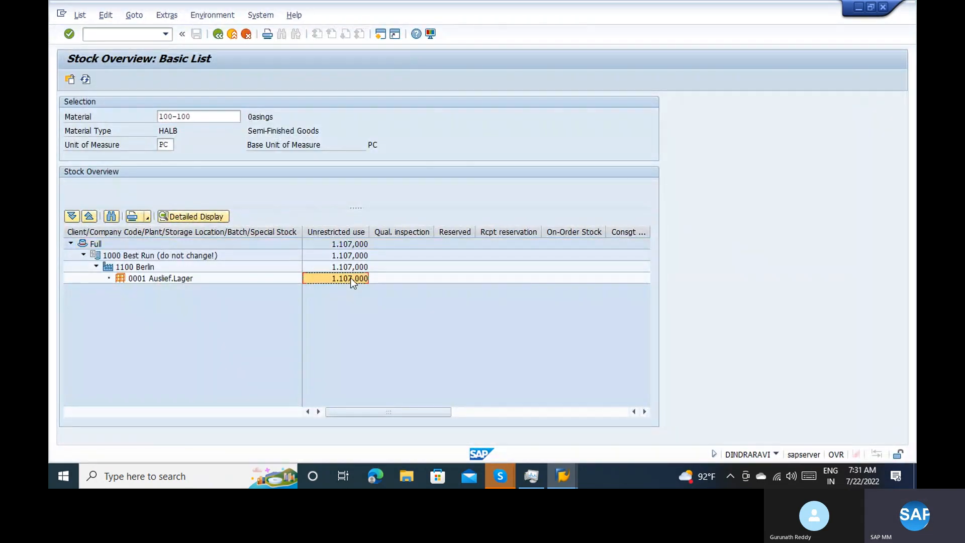
left_click(219, 34)
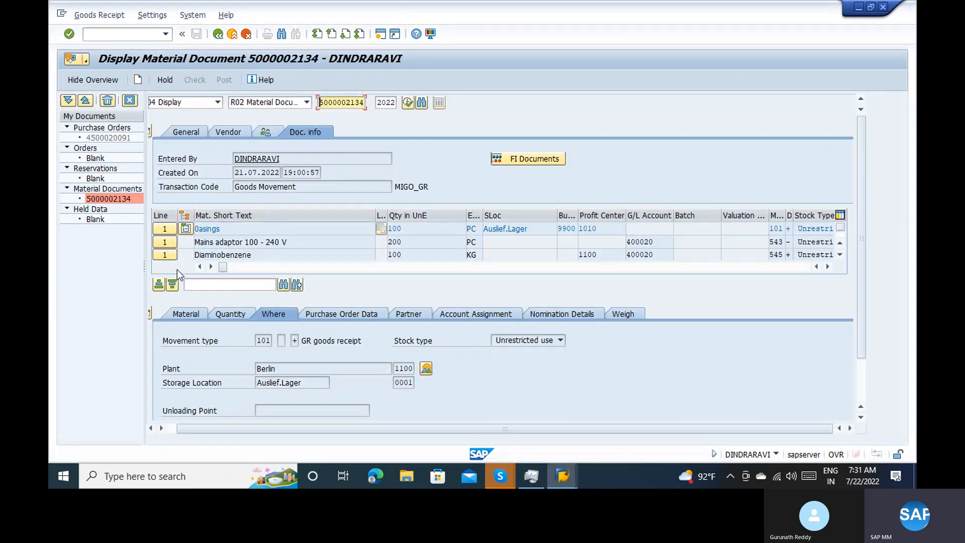
Examine the plant 1100 stock overview of the by-product Diaminobenzene and return to the material document
left_click(165, 257)
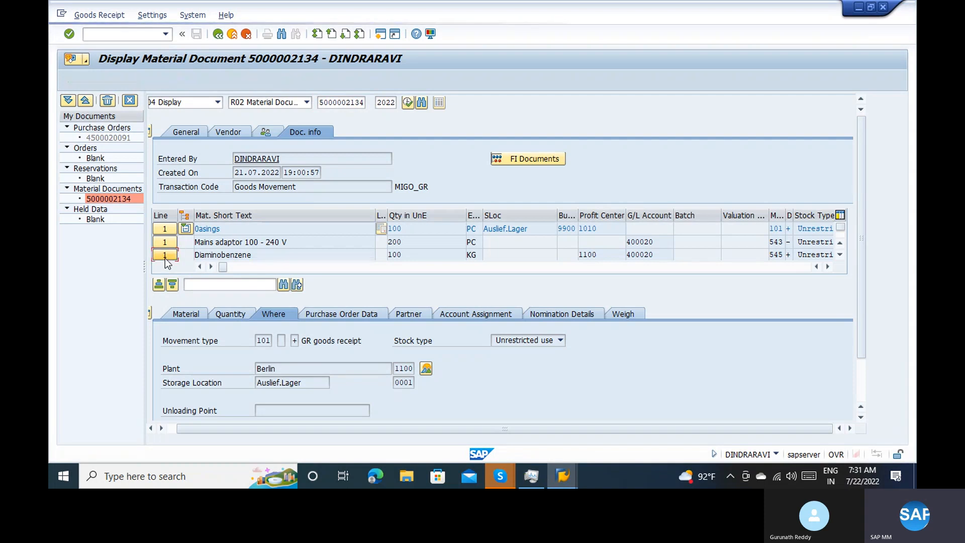
left_click(422, 369)
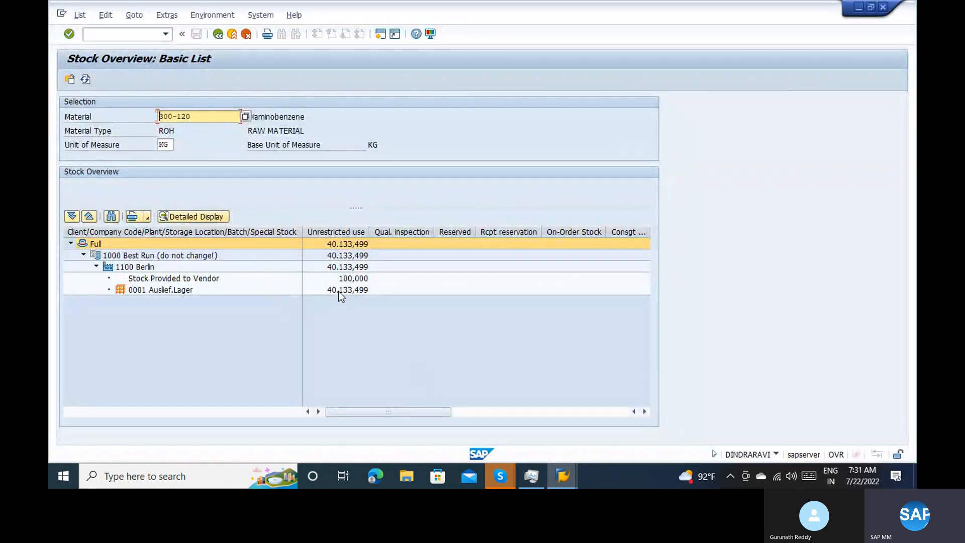
left_click(339, 291)
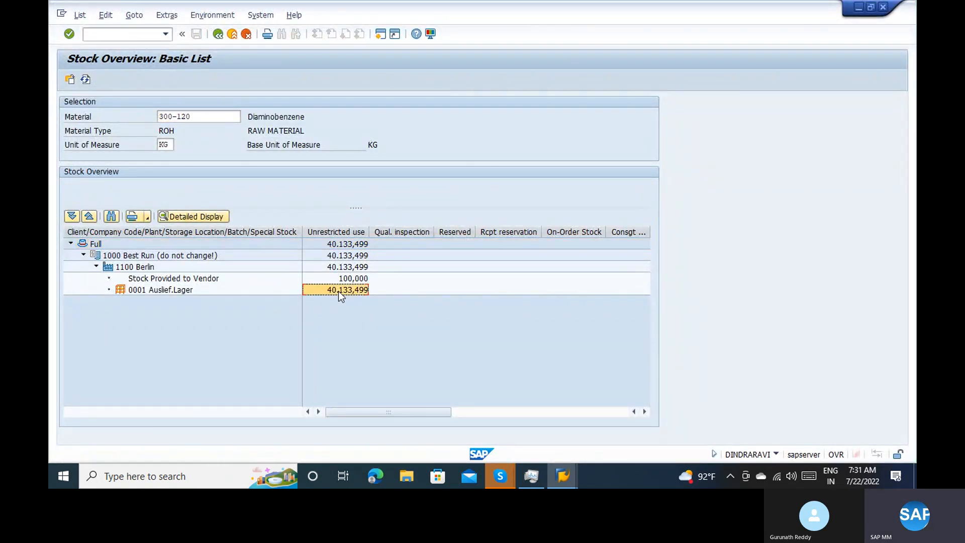
left_click(218, 33)
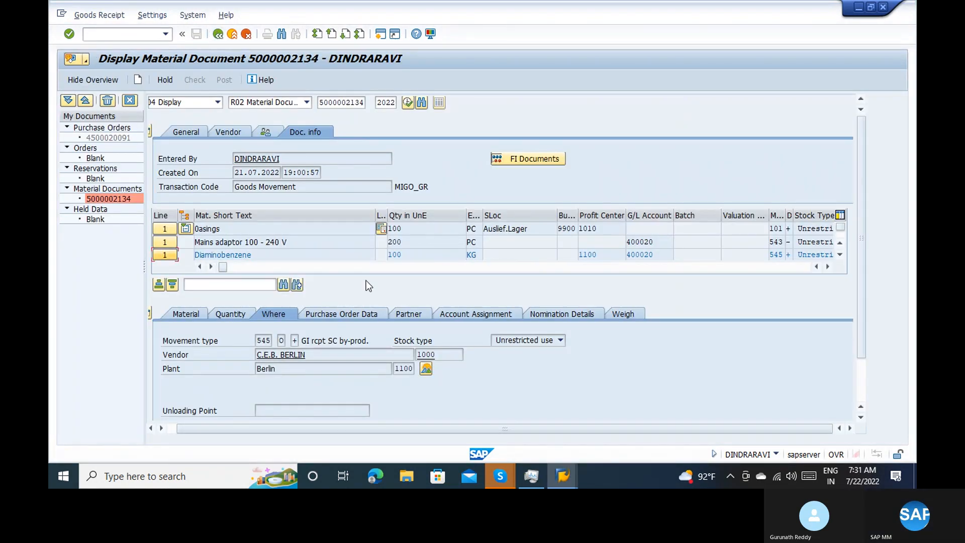
Recheck the Diaminobenzene item's Where data and open the FI documents belonging to the material document
left_click(249, 313)
left_click(276, 314)
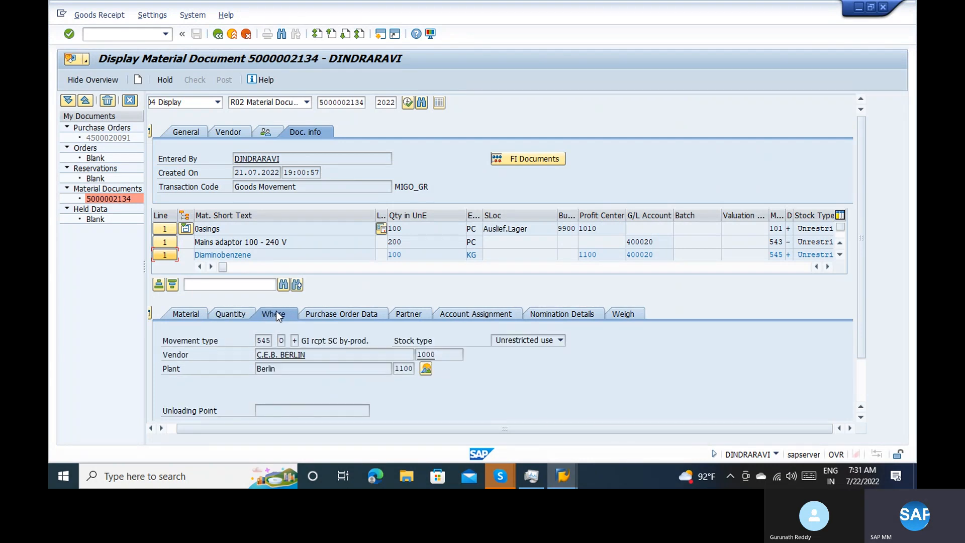
left_click(520, 163)
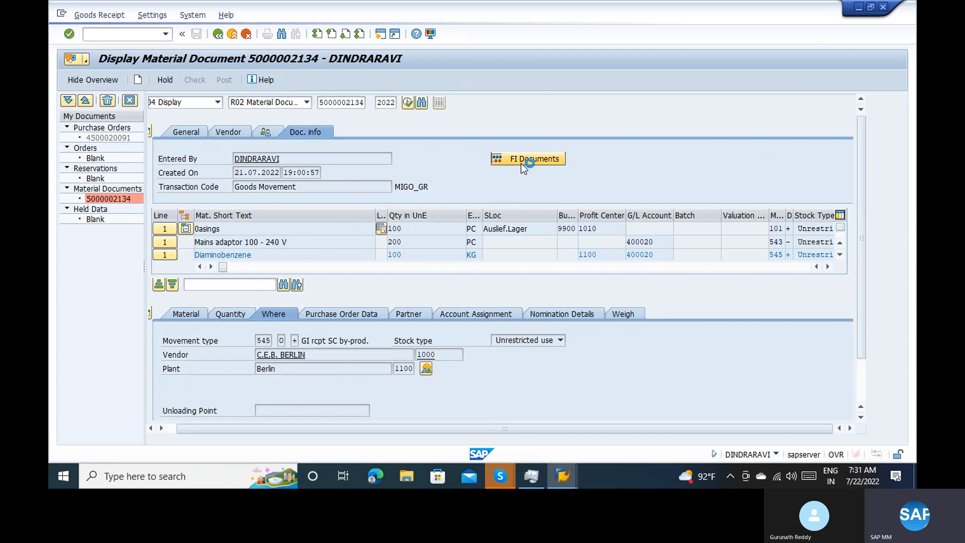
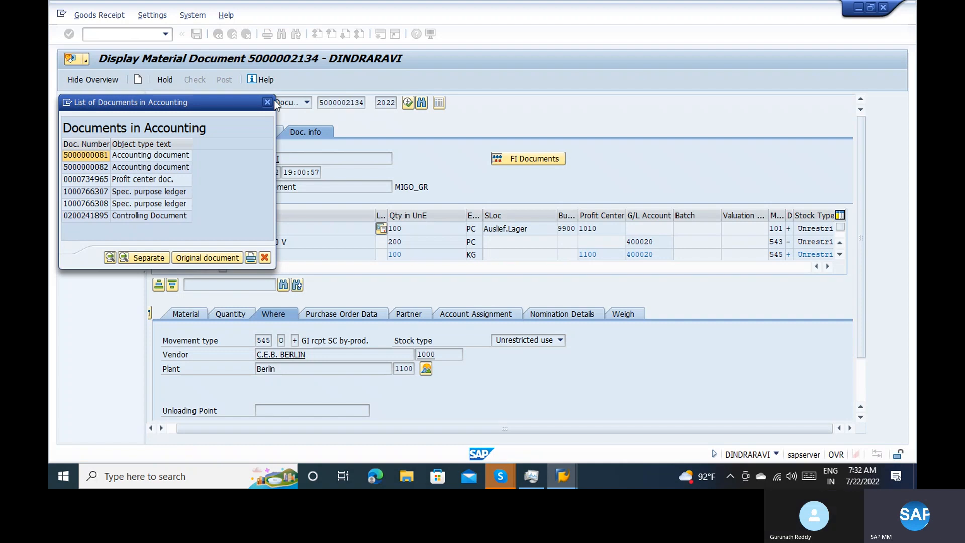
Open the first accounting document in the list and examine its inventory and raw material consumption line items
double_click(172, 156)
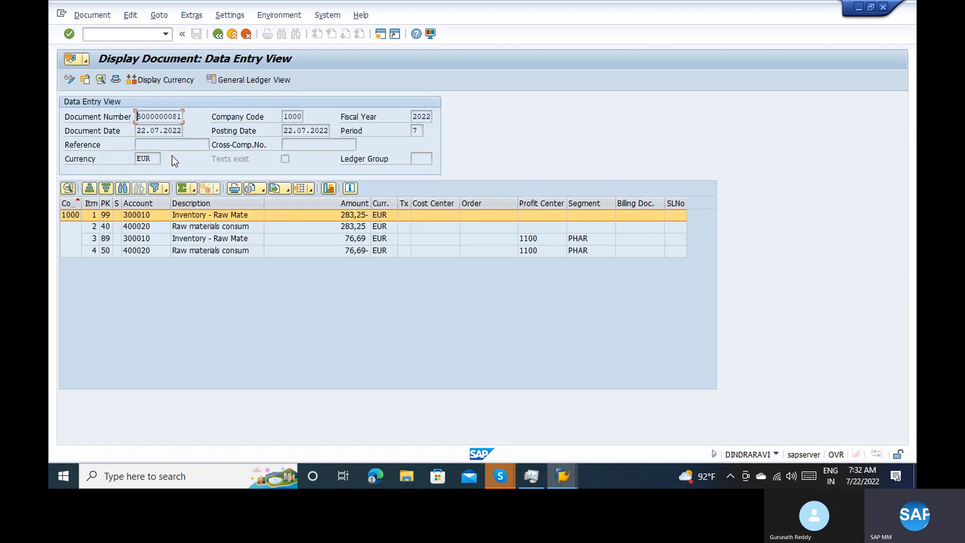
left_click(216, 229)
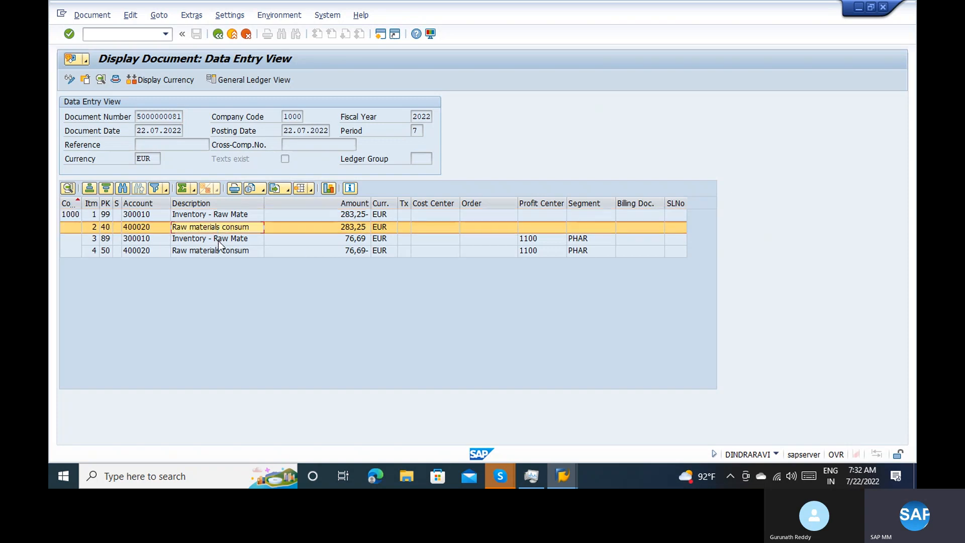
left_click(219, 240)
left_click(226, 259)
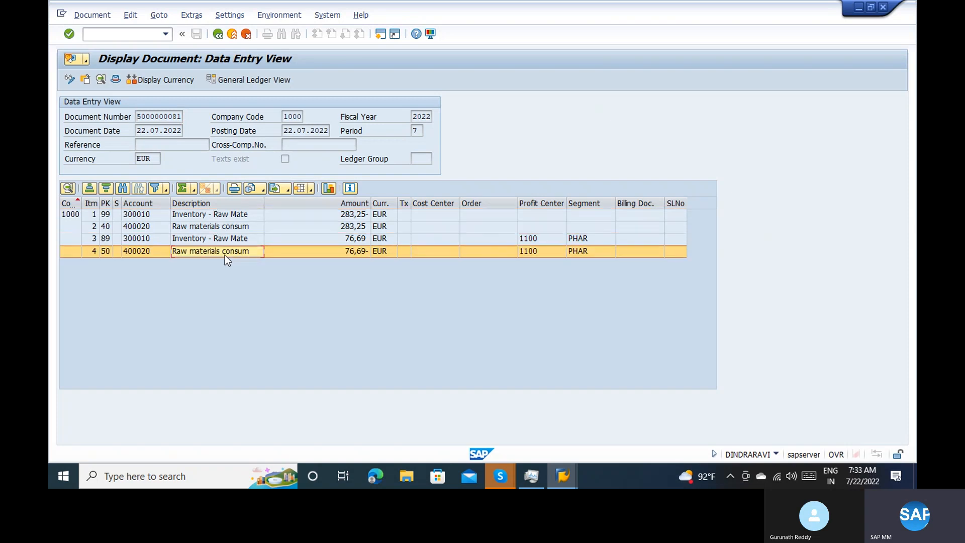
Display the accounting document as a list and add the hidden Transaction field to line 1 of its layout
left_click(219, 15)
mouse_move(157, 17)
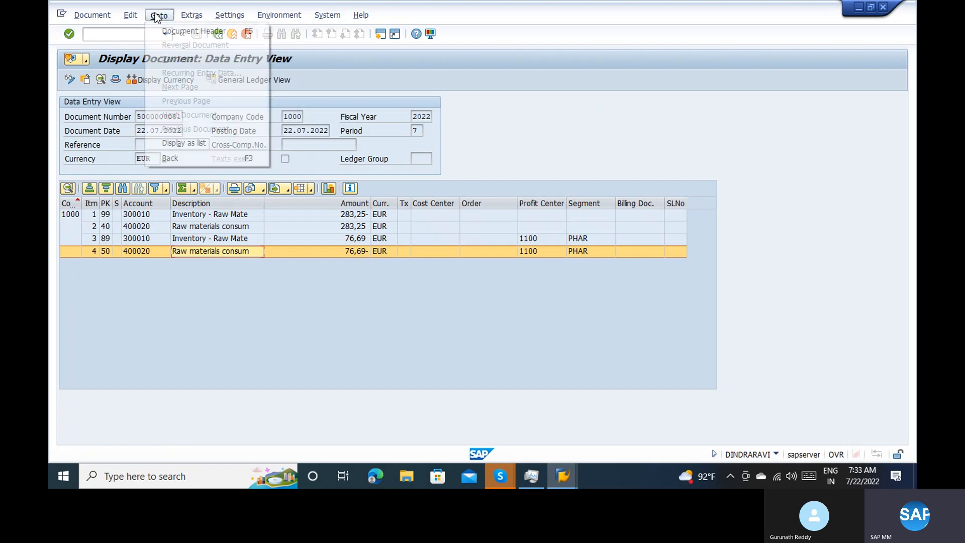
left_click(191, 141)
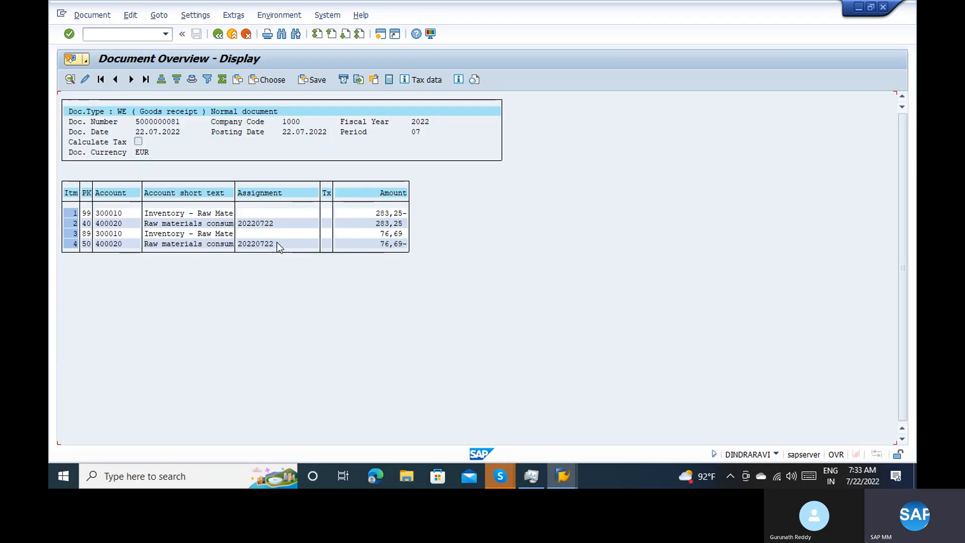
left_click(235, 84)
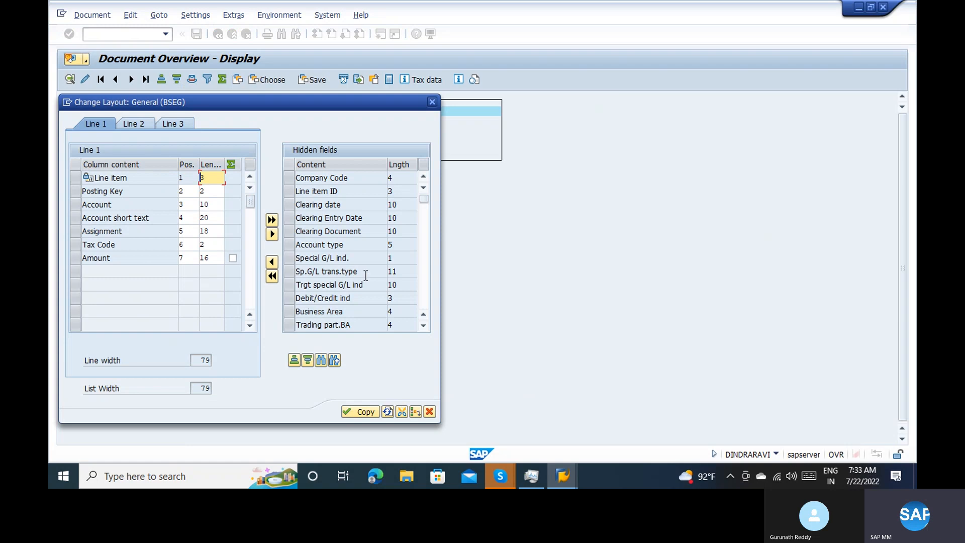
left_click(426, 272)
left_click(426, 273)
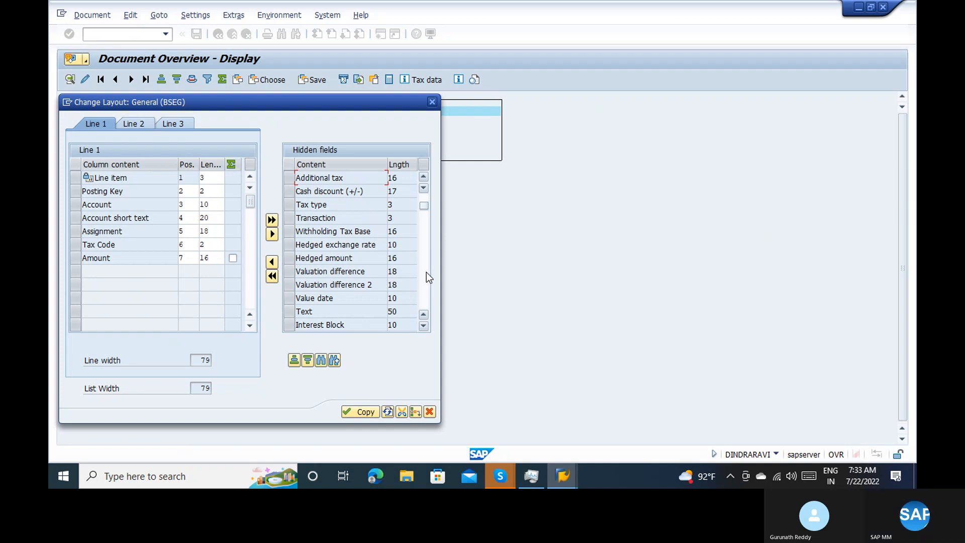
left_click(292, 219)
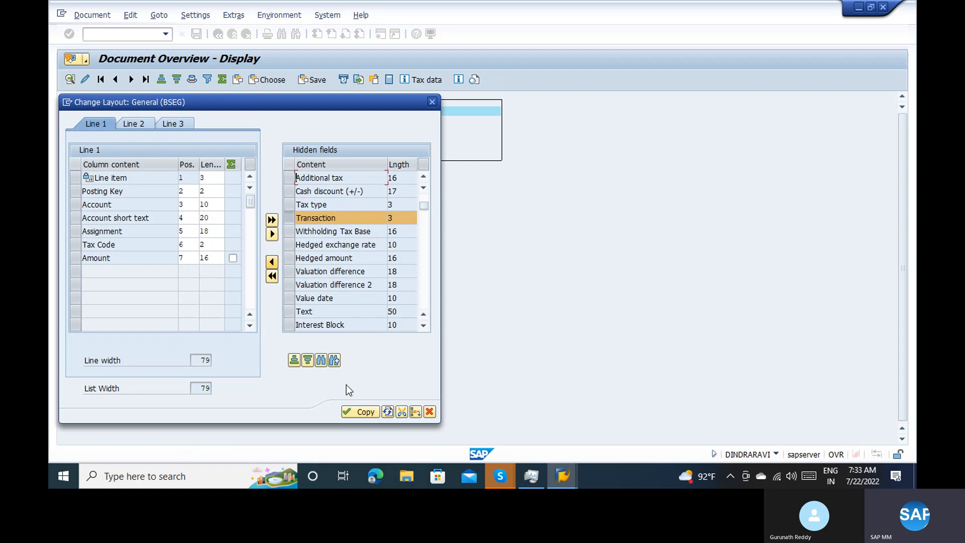
left_click(272, 264)
left_click(358, 412)
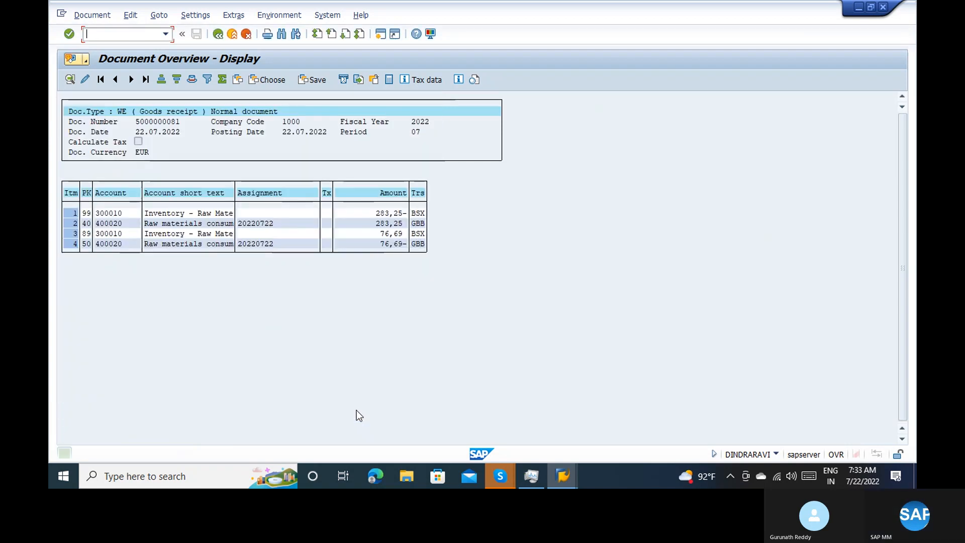
Examine the transaction keys of the inventory and consumption items and return to the list of accounting documents
left_click(417, 234)
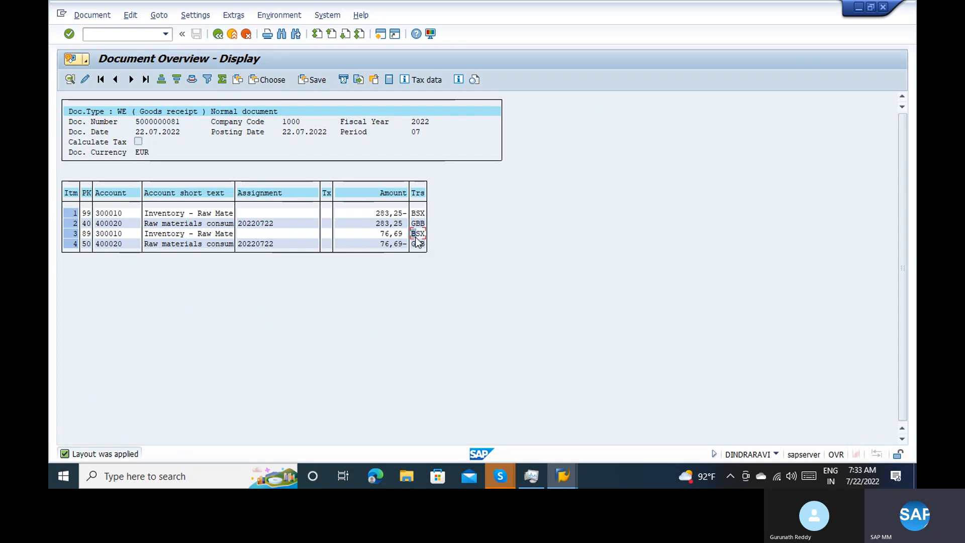
left_click(416, 214)
left_click(221, 34)
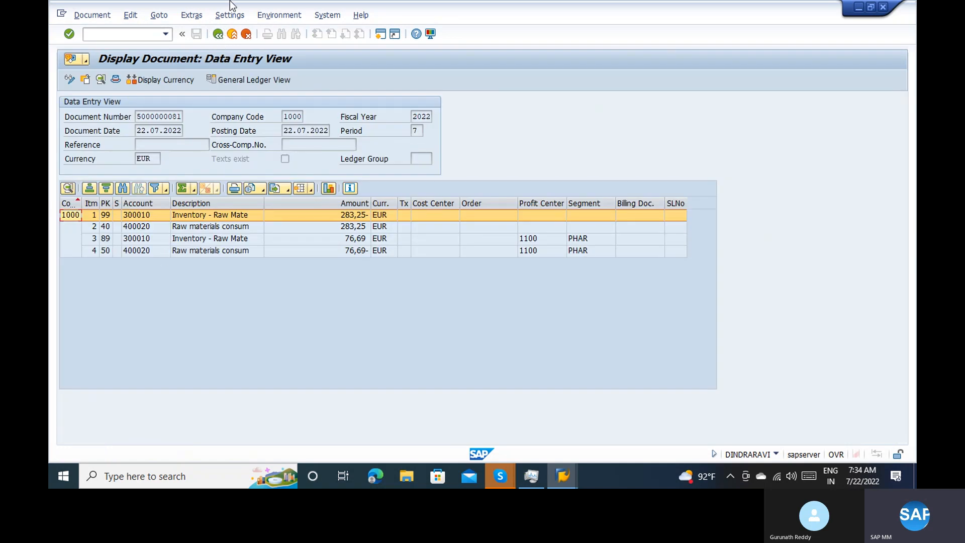
left_click(218, 33)
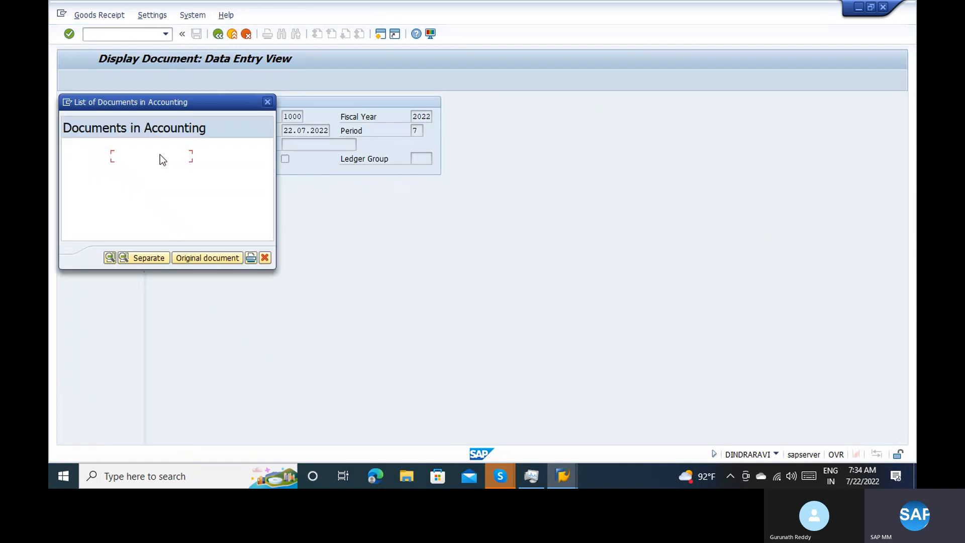
Open the second accounting document, examine its finished goods, GR/IR, cost of goods sold and purchased services items, and return to the document list
double_click(157, 168)
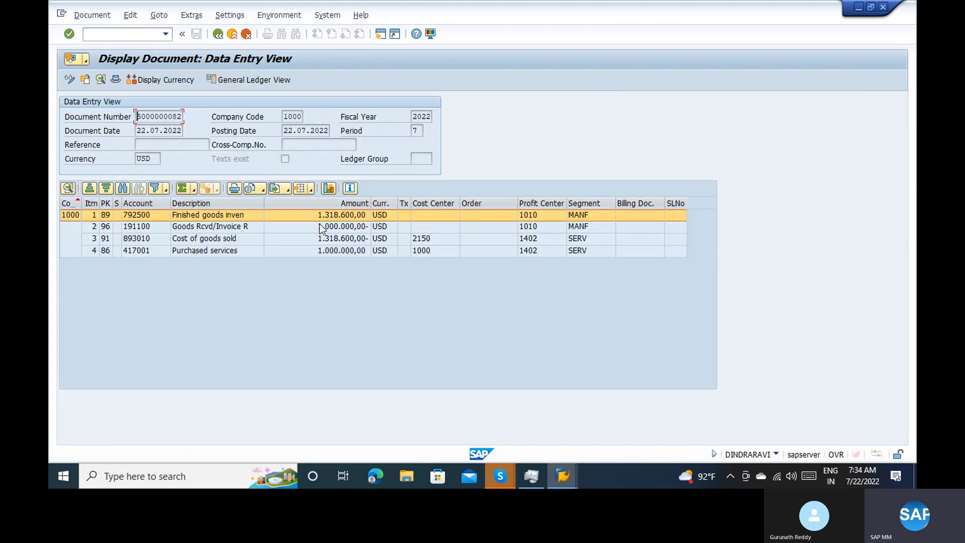
left_click(248, 216)
left_click(308, 219)
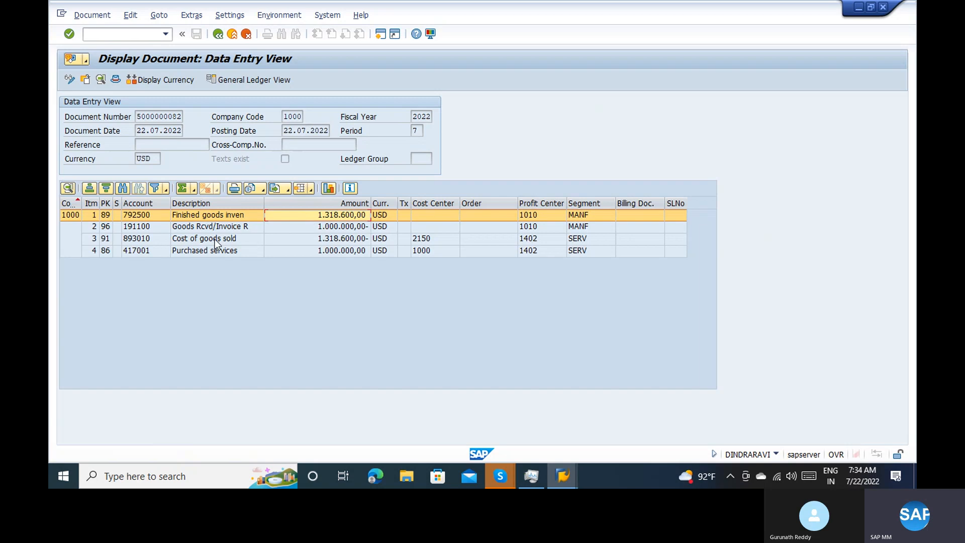
left_click(203, 227)
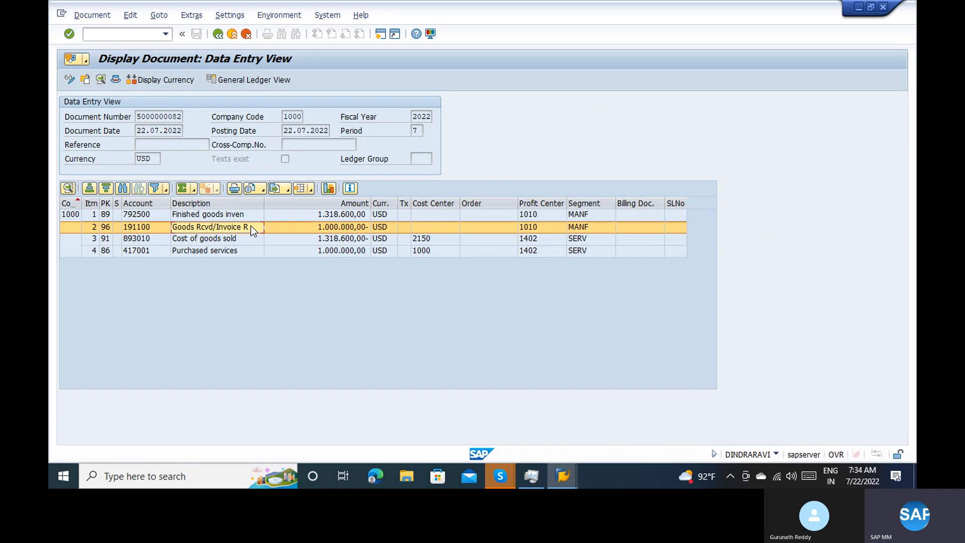
left_click(239, 240)
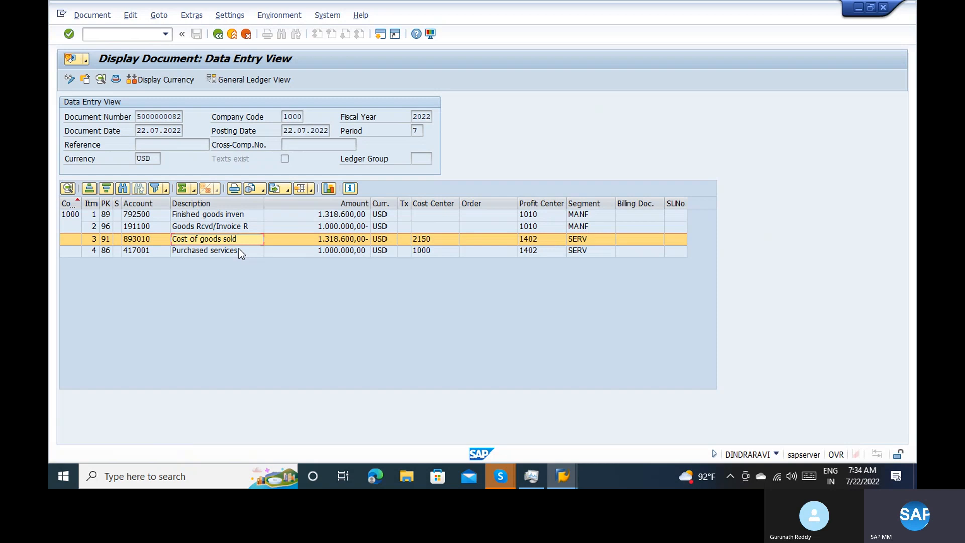
left_click(223, 34)
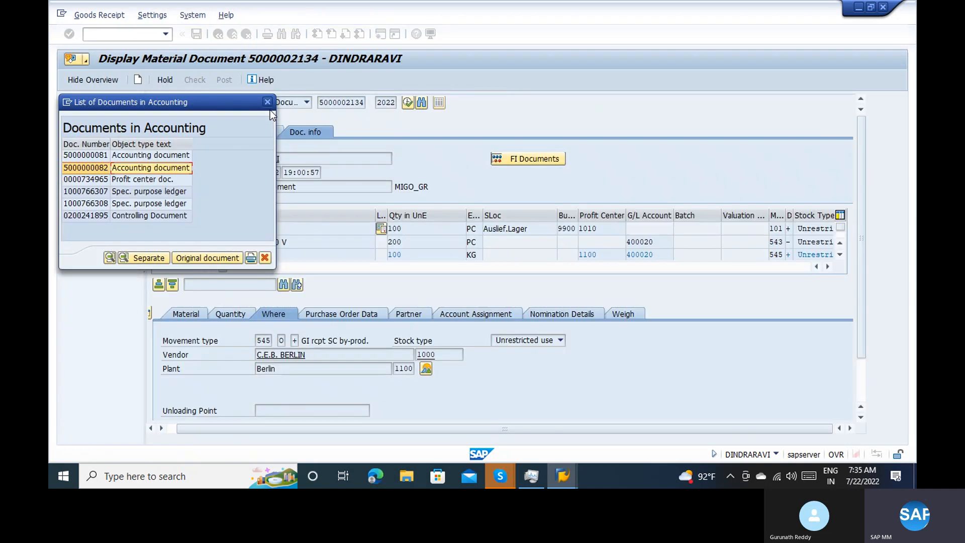
Switch to Word 2013 with a new blank document and dismiss the activation wizard
key("super")
type("word")
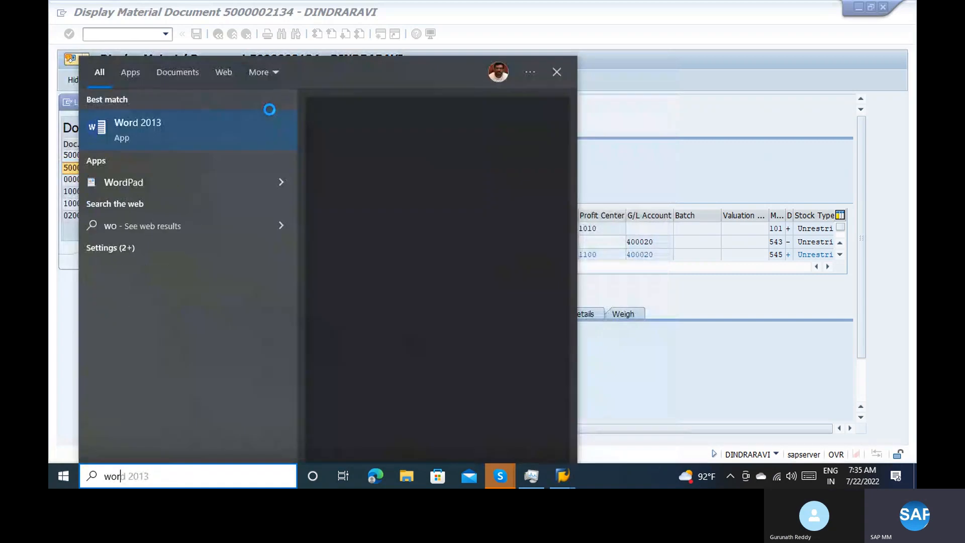
key("Return")
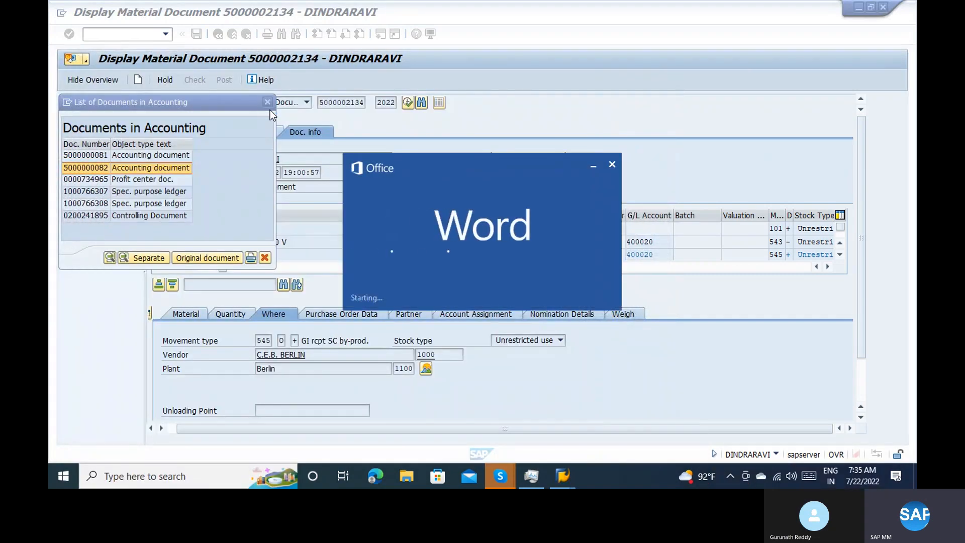
key("Return")
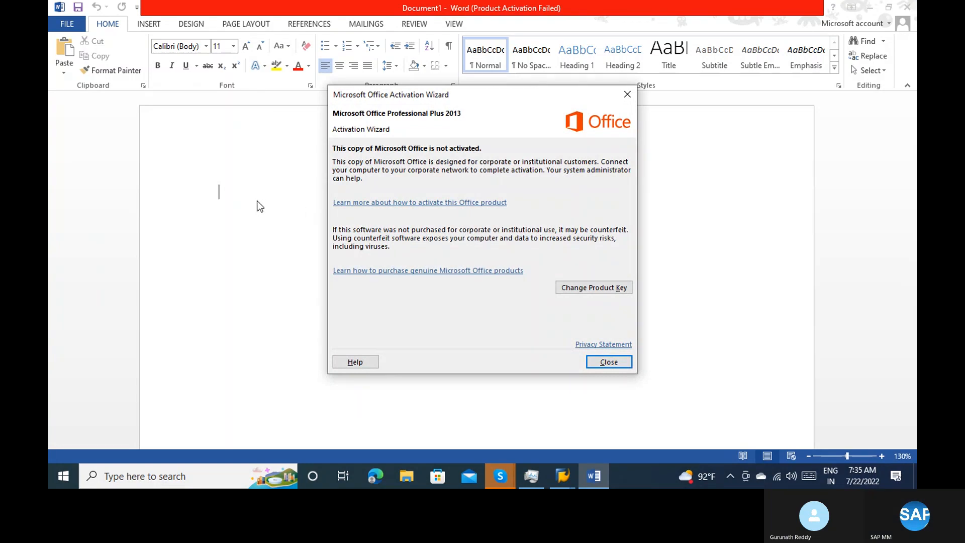
left_click(632, 364)
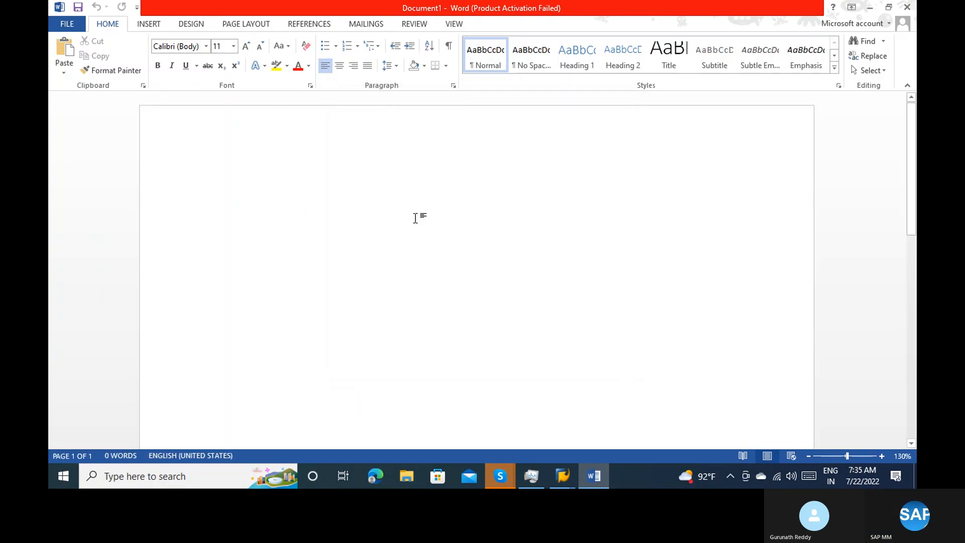
Write "Total – 6 entries : 1 component" as the first line of the blank document
type("Total - ")
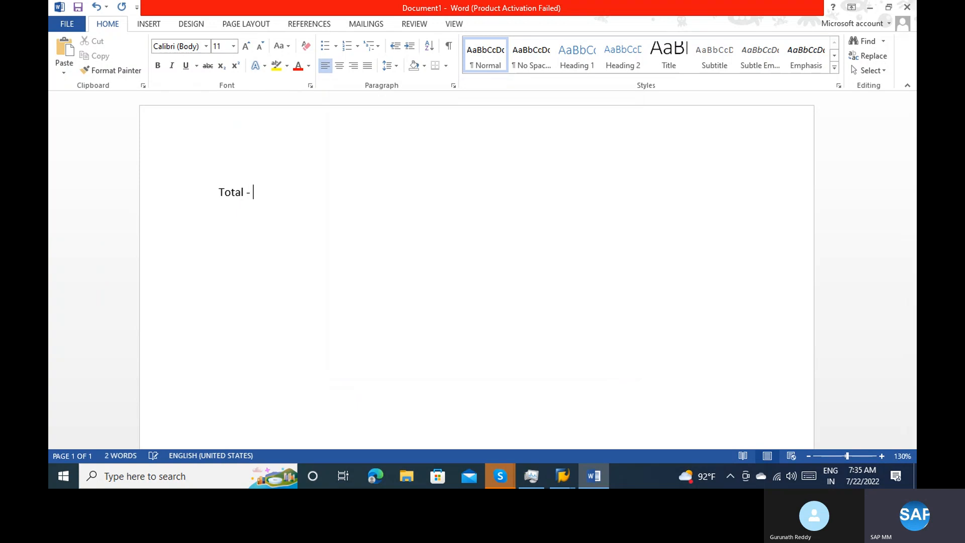
type("6 entries :")
type("1 component")
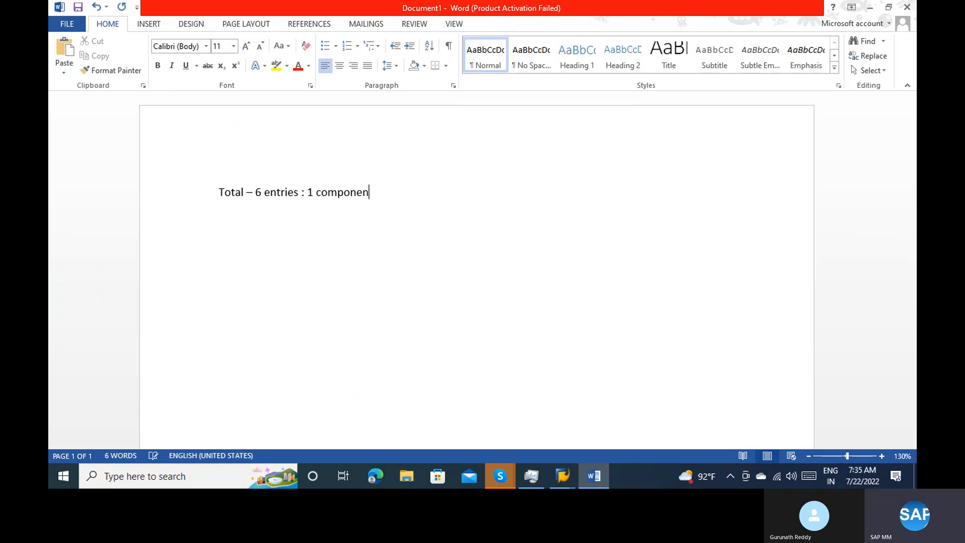
key("Return")
Write "2 components : 8 entries" as the second line of the notes
type("2 compome")
key("BackSpace")
key("BackSpace")
type("nen")
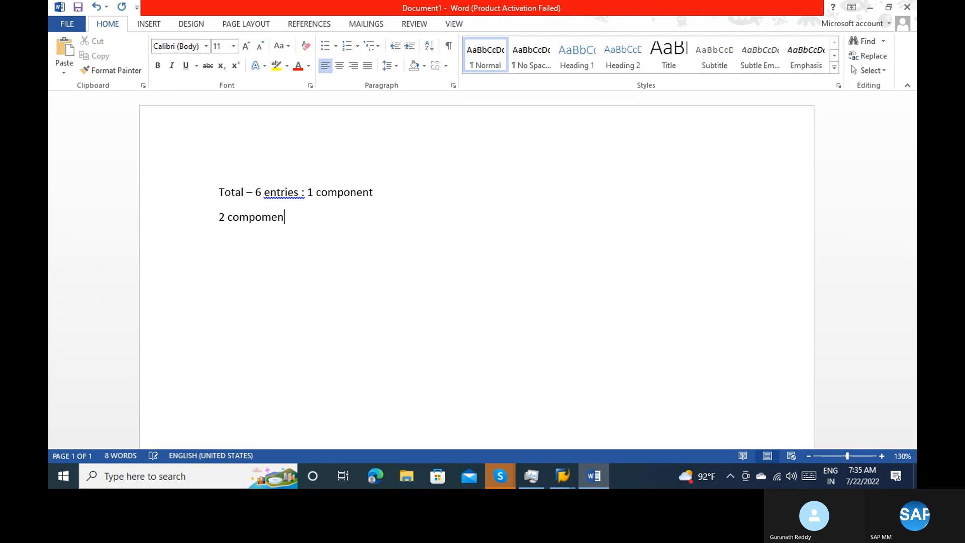
key("BackSpace")
key("BackSpace")
key("BackSpace")
type("nents ")
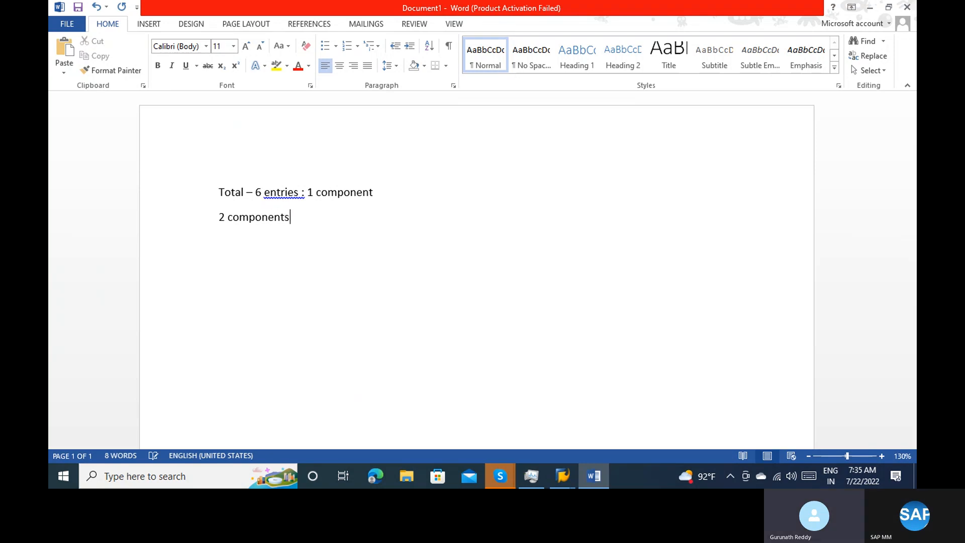
type(": ")
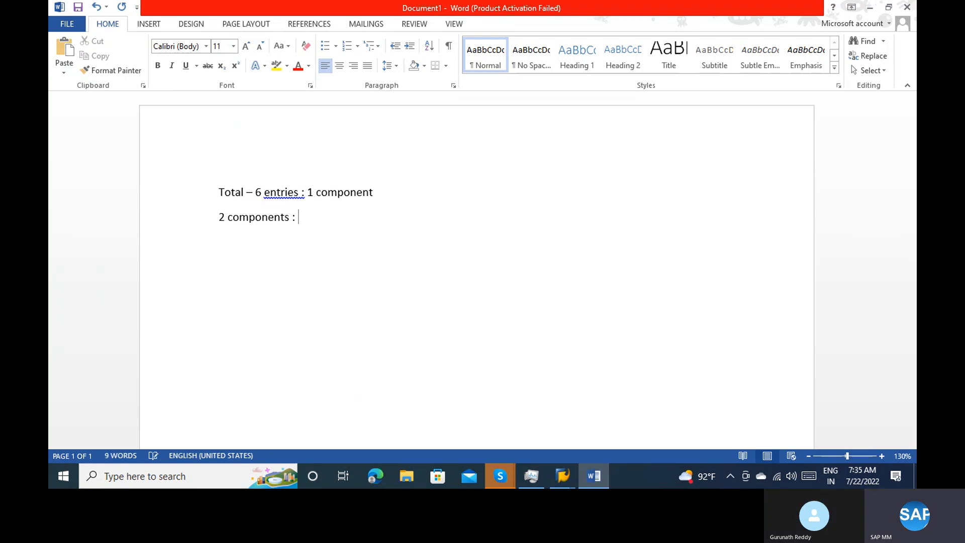
type("8 entries")
key("Return")
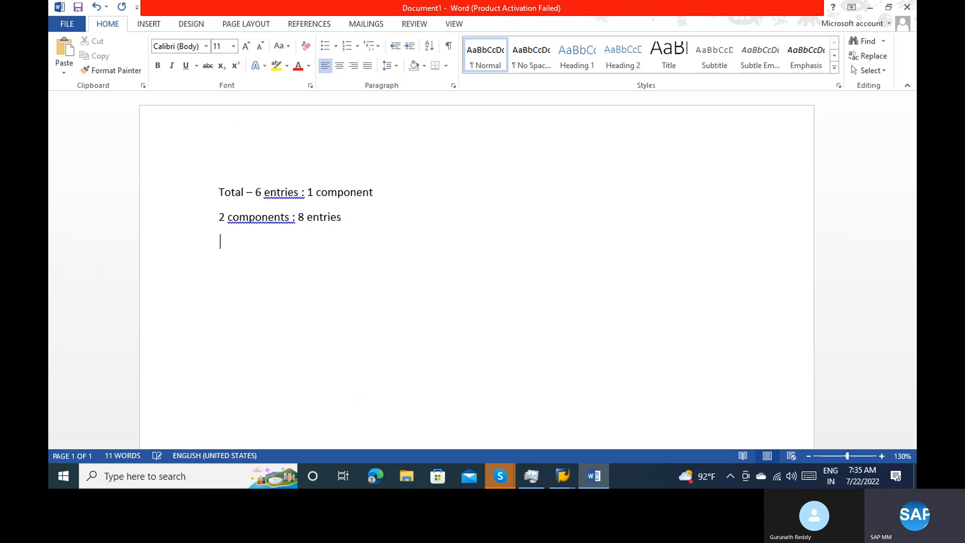
Write "3 components : 10 entires" as the third line of the notes
type("3 compor")
type("ents : 10 enr")
key("BackSpace")
type("tires")
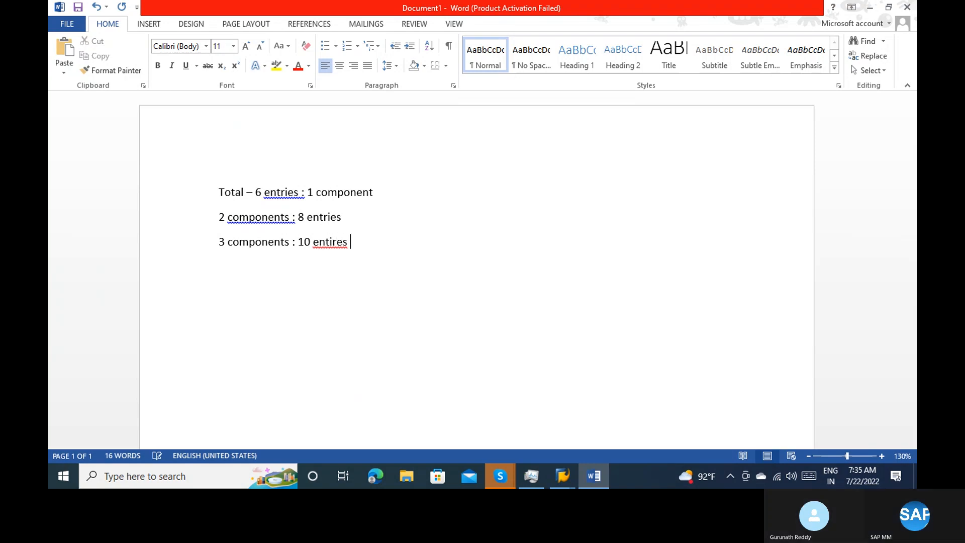
key("Return")
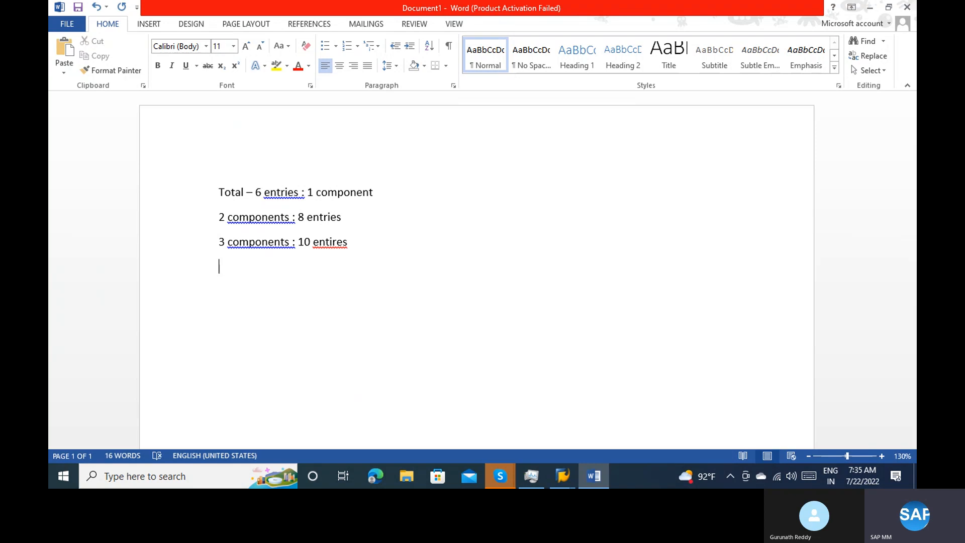
Leave an empty line and write the heading "Component consumption :" followed by blank space for its entries
key("Return")
type("Component consun")
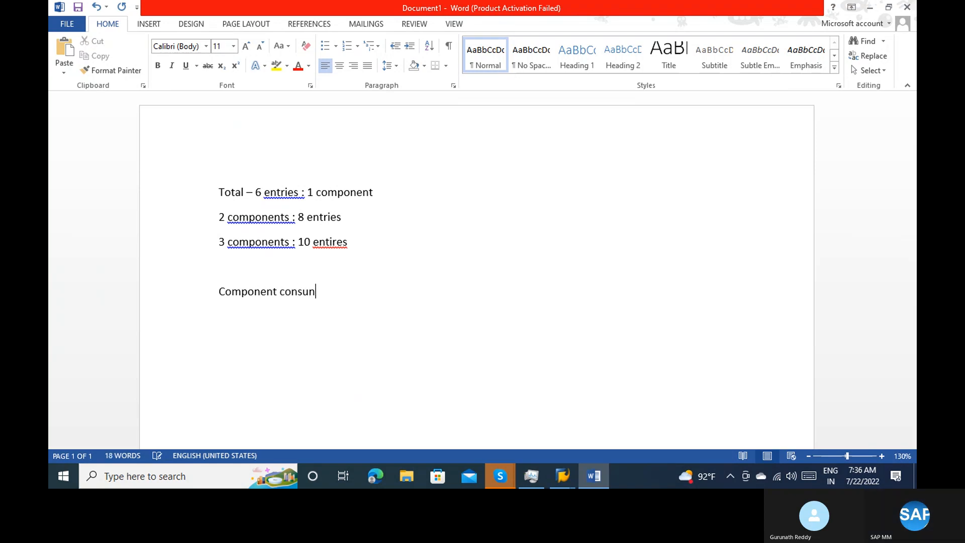
key("BackSpace")
type("mption ")
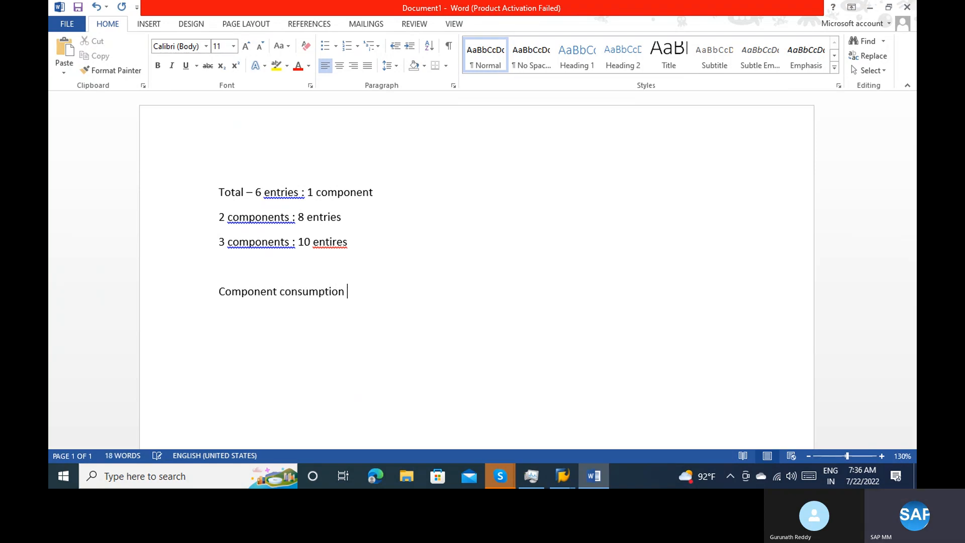
type(":")
key("Return")
key("Return")
Write the line "FG & RM ( Component)" below the component consumption heading
type("FG ")
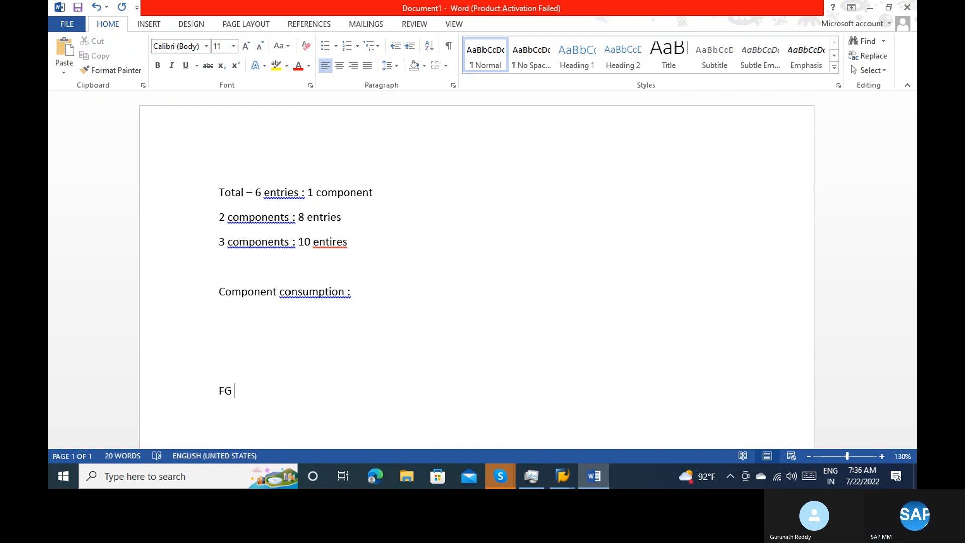
type("& RM ")
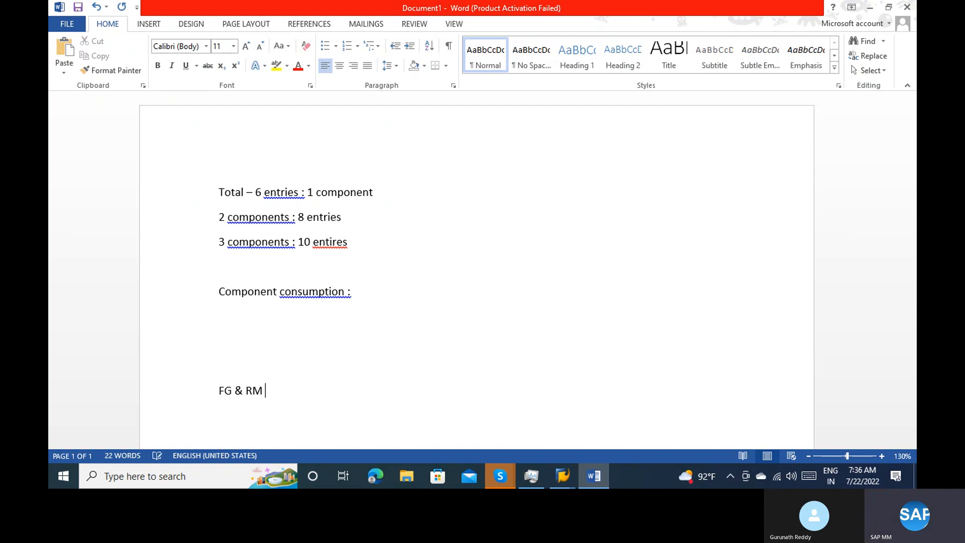
type("( COmponent)")
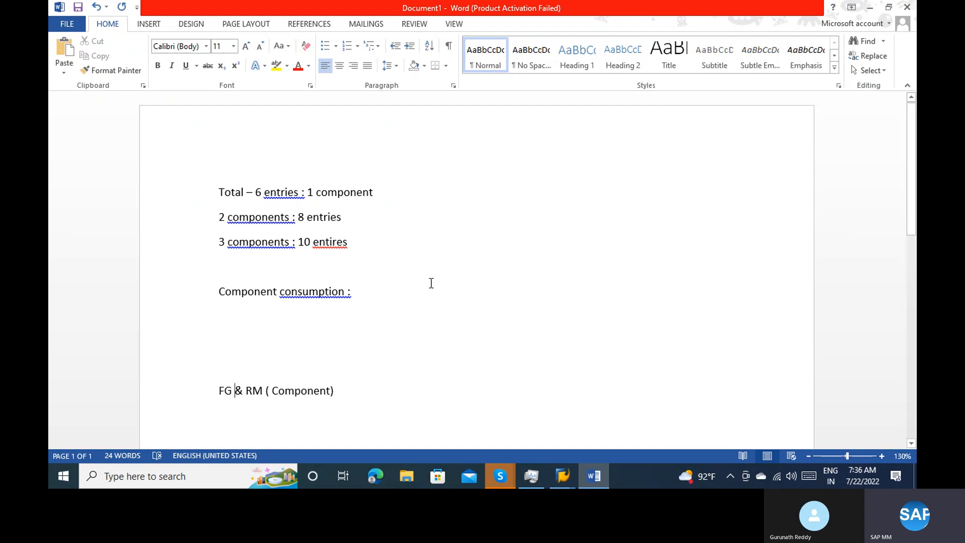
Add "Debit & Credit" after the "Component consumption :" heading
left_click(397, 291)
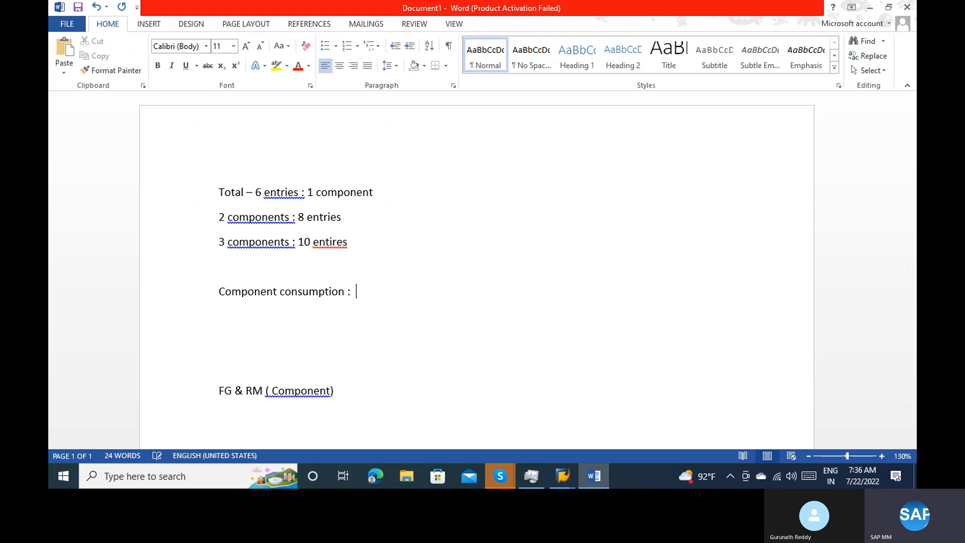
type("Debut")
key("BackSpace")
key("BackSpace")
type("it & Credit")
Write the line "Finished goods : Debit & Credit" below the component consumption line
key("Return")
type("Finsi")
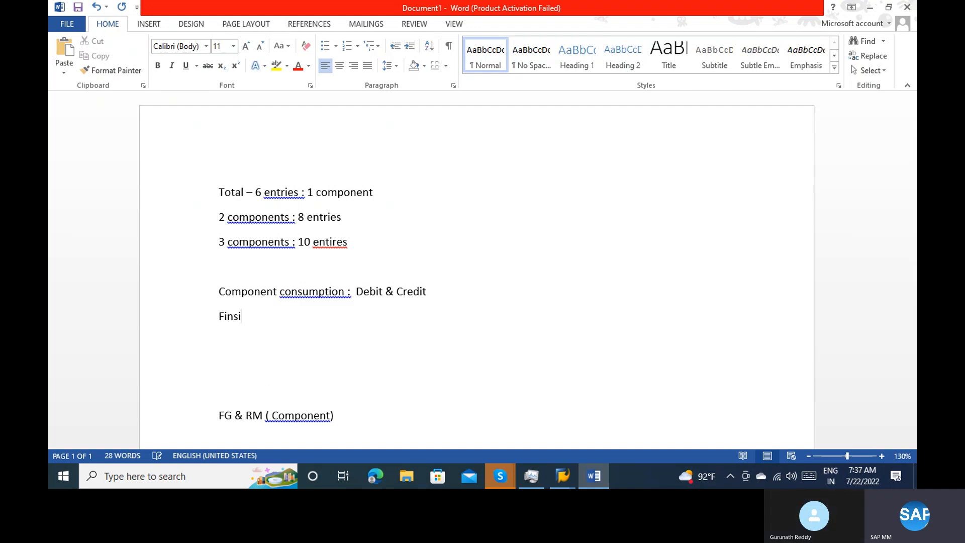
key("BackSpace")
type("ished goods : D")
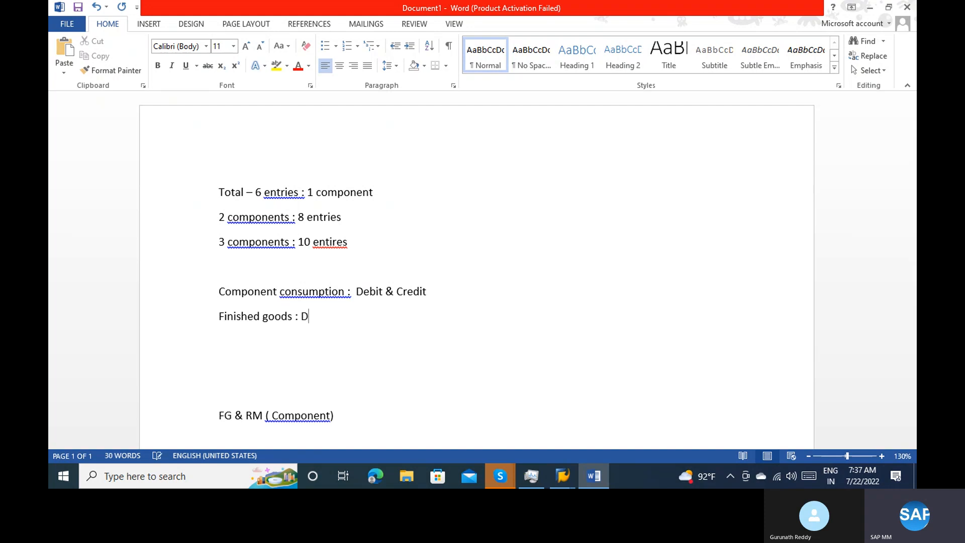
type("ebit & Credit")
key("Return")
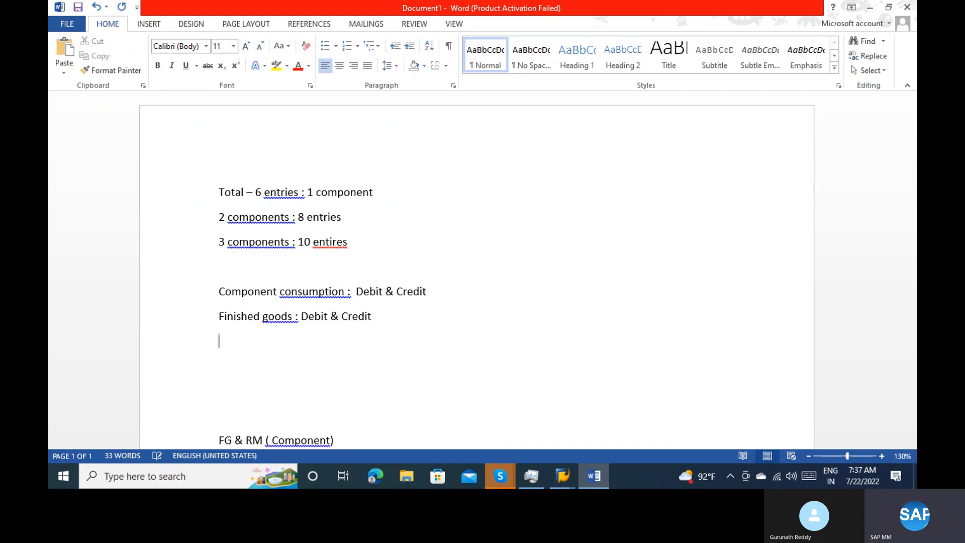
Write the line "Job work : Debit & Credit" below the finished goods line
type("Jobwordk")
key("BackSpace")
key("BackSpace")
type("k")
key("Left")
key("Left")
key("Left")
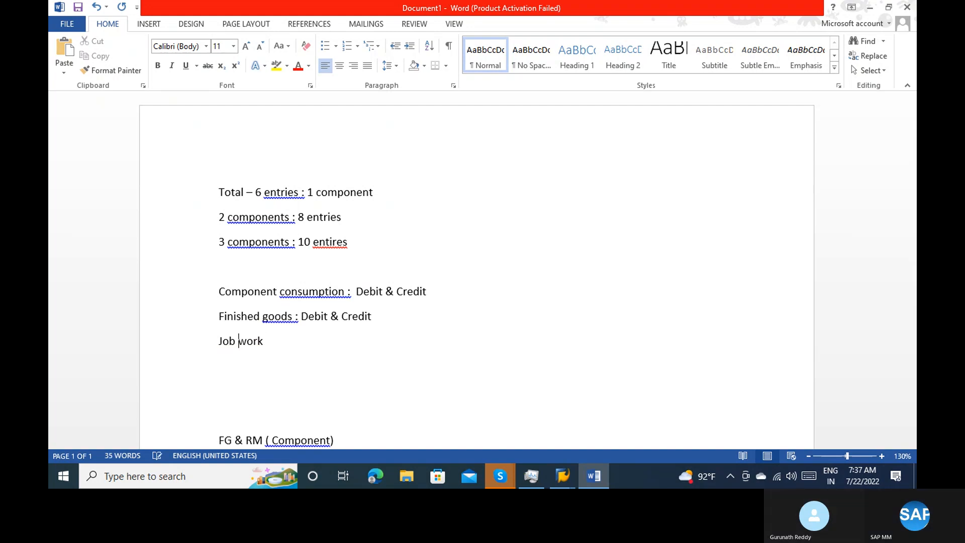
left_click(293, 336)
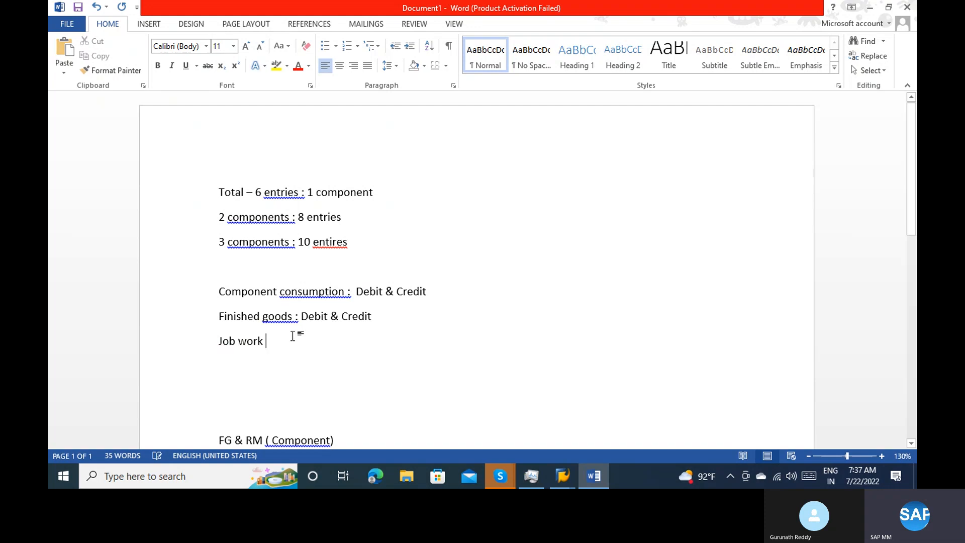
type(":")
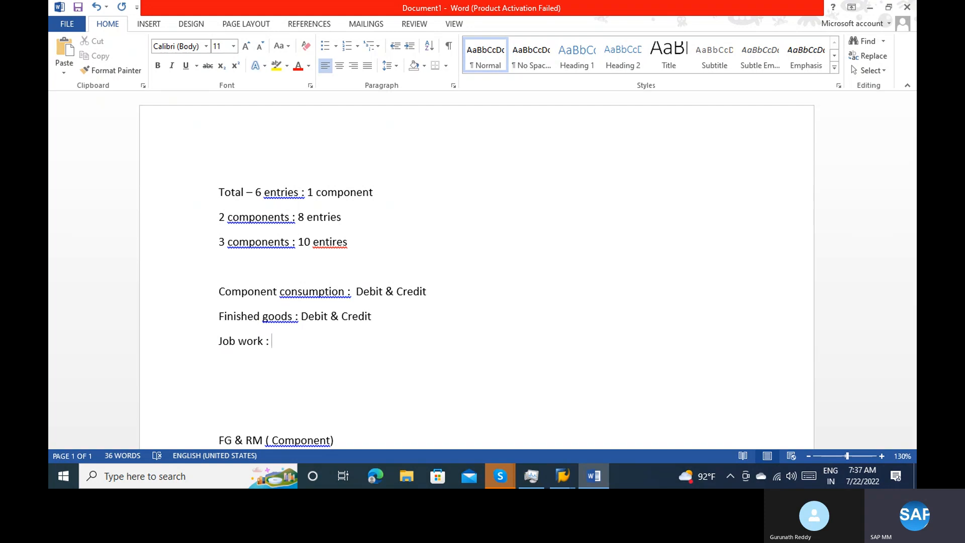
type("Debit & Credit")
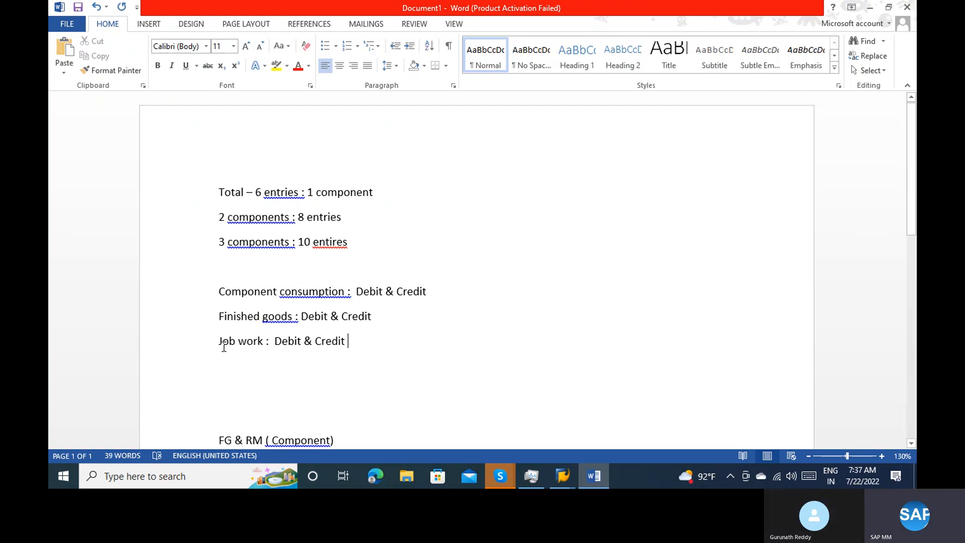
Insert "1" in front of "Component consumption" and close the help page opened in the browser
left_click(215, 292)
type("1")
key("F1")
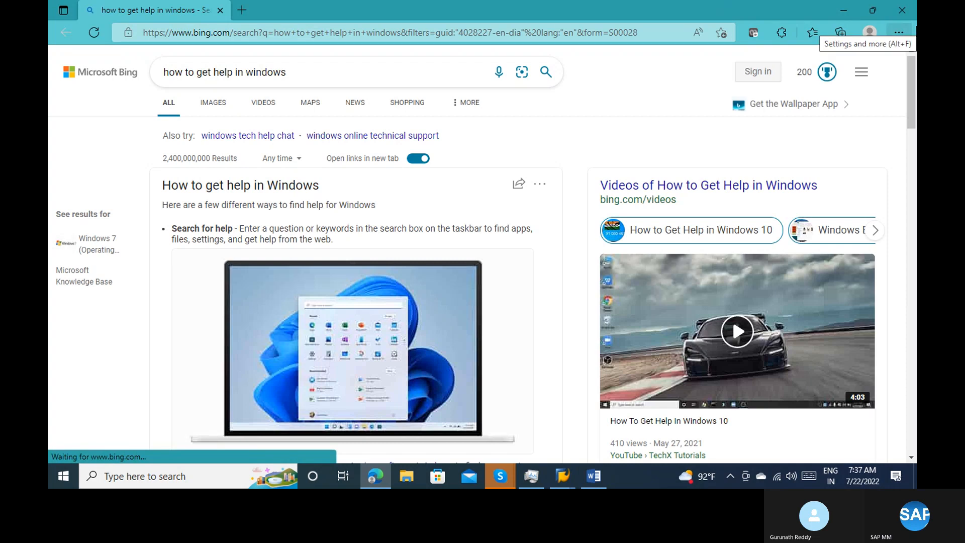
left_click(907, 16)
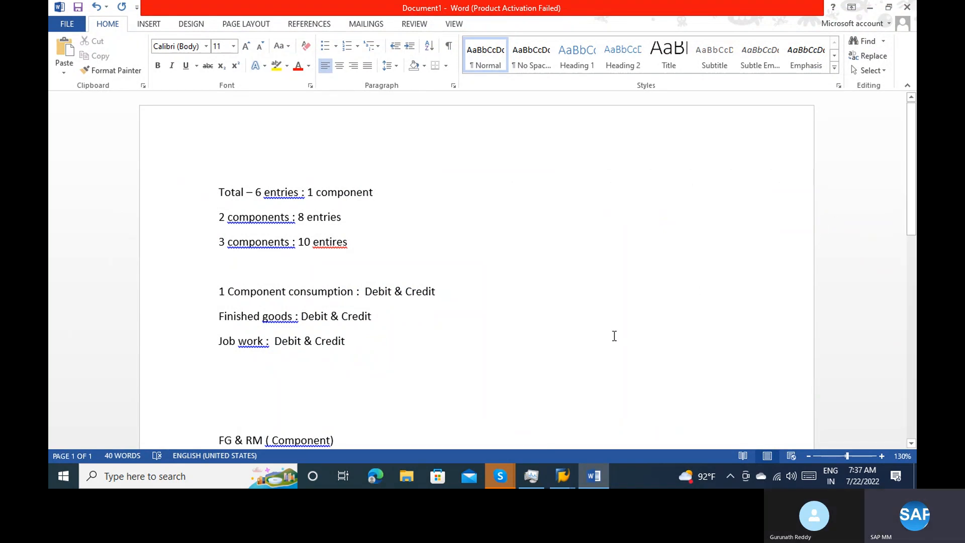
left_click(403, 317)
Switch to the SAP material document and examine the finished goods, cost of goods sold and purchased services items of its second accounting document
mouse_move(563, 476)
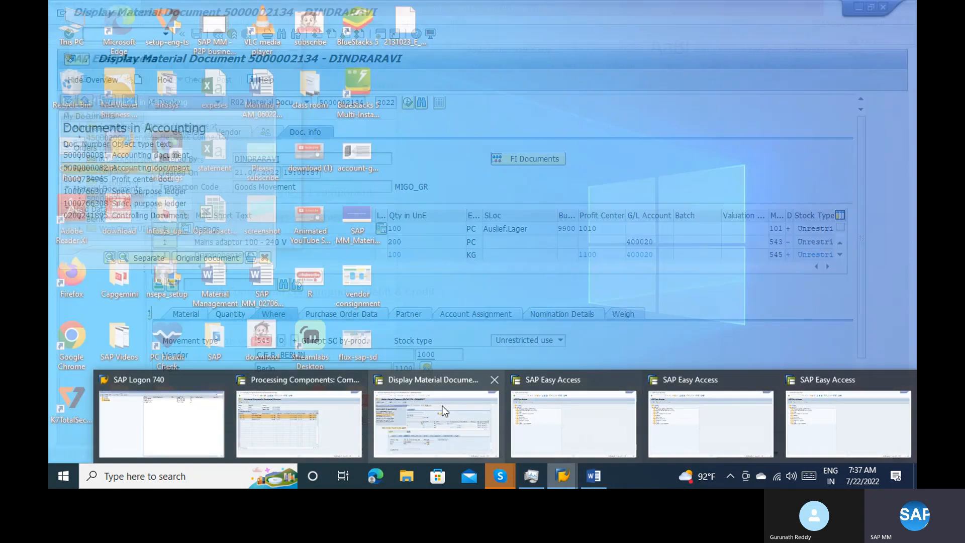
left_click(443, 411)
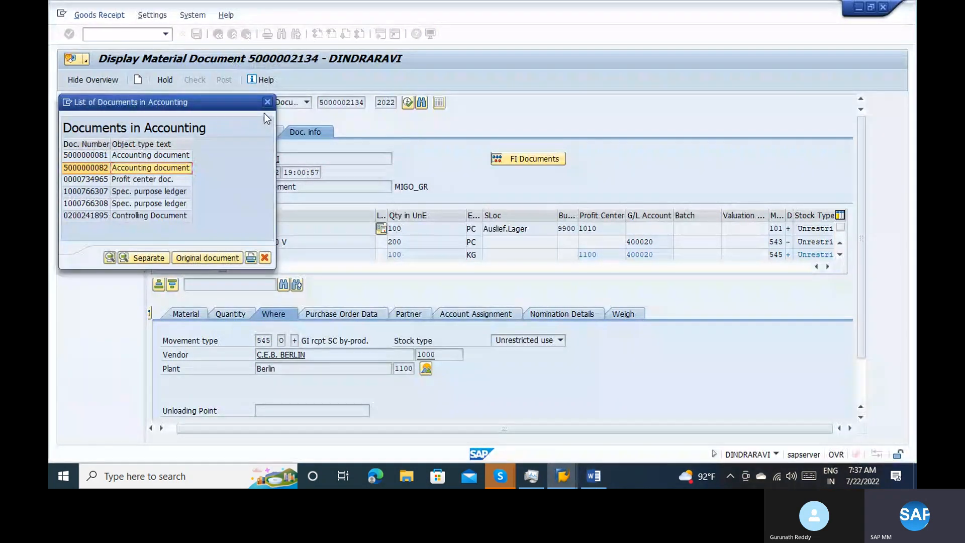
double_click(164, 169)
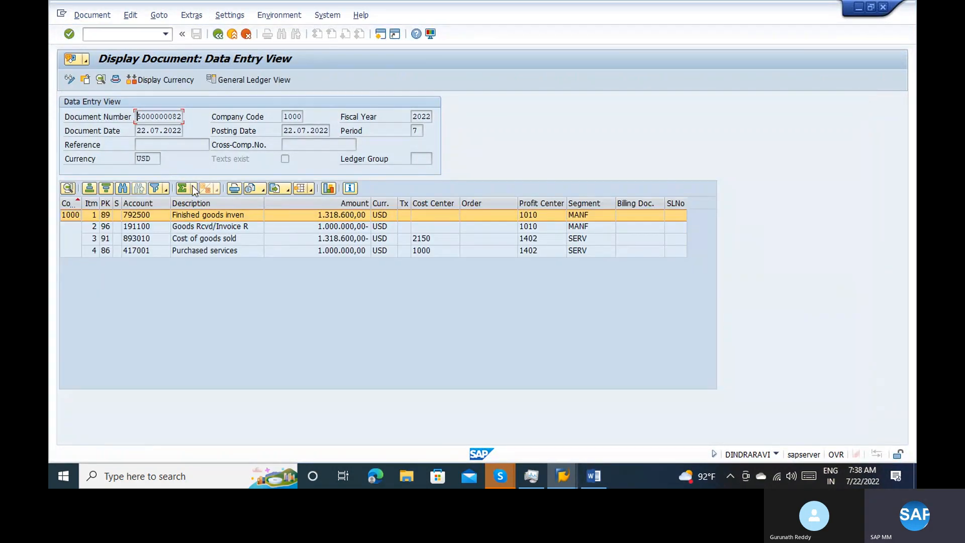
left_click(137, 242)
left_click(146, 251)
left_click(139, 215)
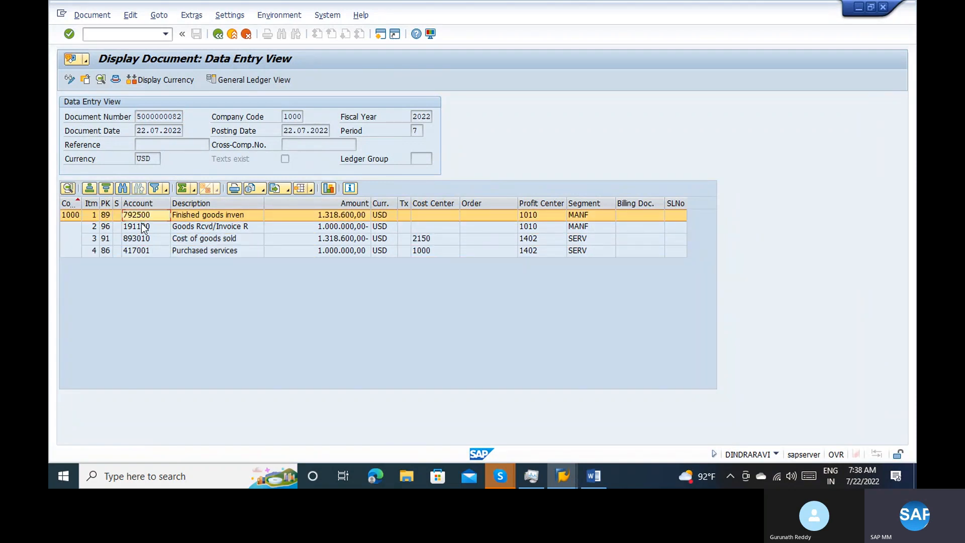
left_click(218, 34)
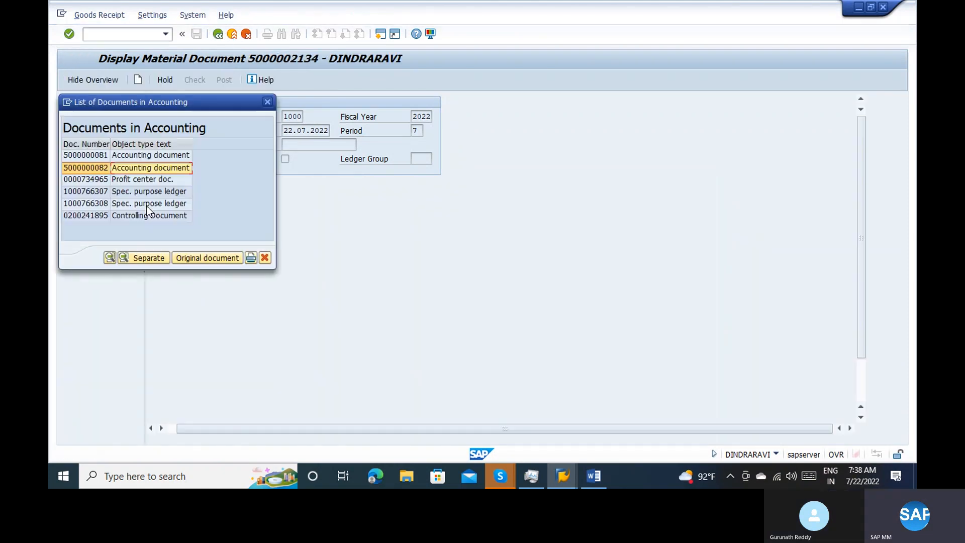
Examine the second raw material inventory item in the first accounting document and return to the material document
left_click(127, 158)
double_click(127, 158)
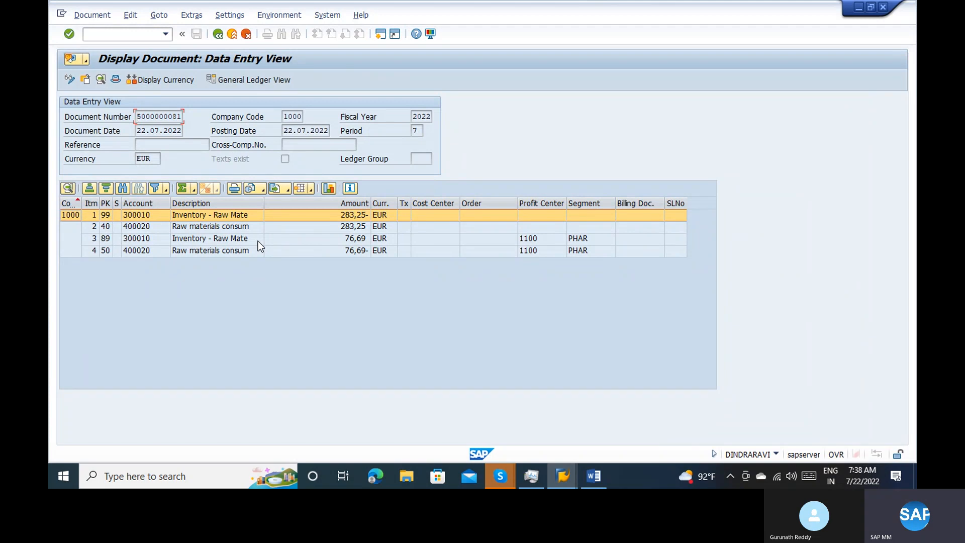
left_click(217, 241)
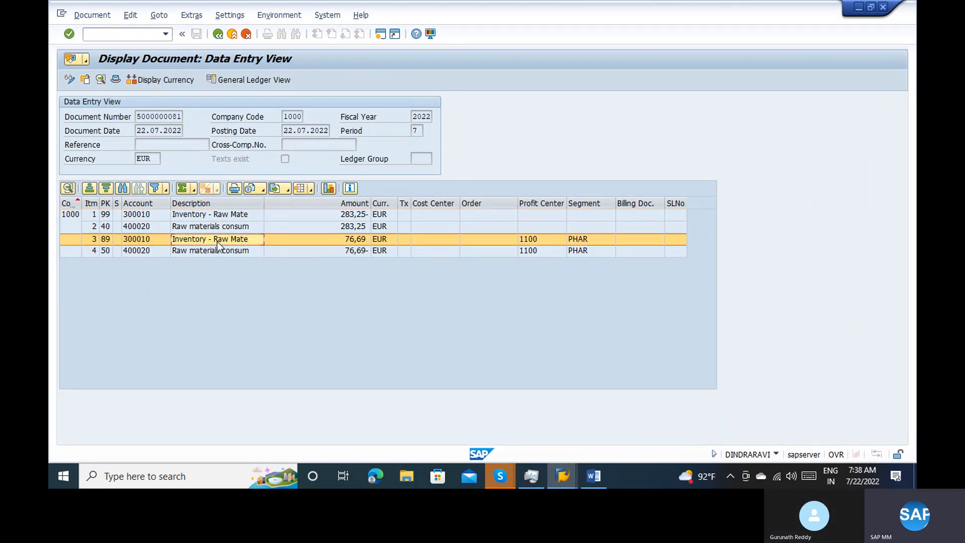
left_click(223, 37)
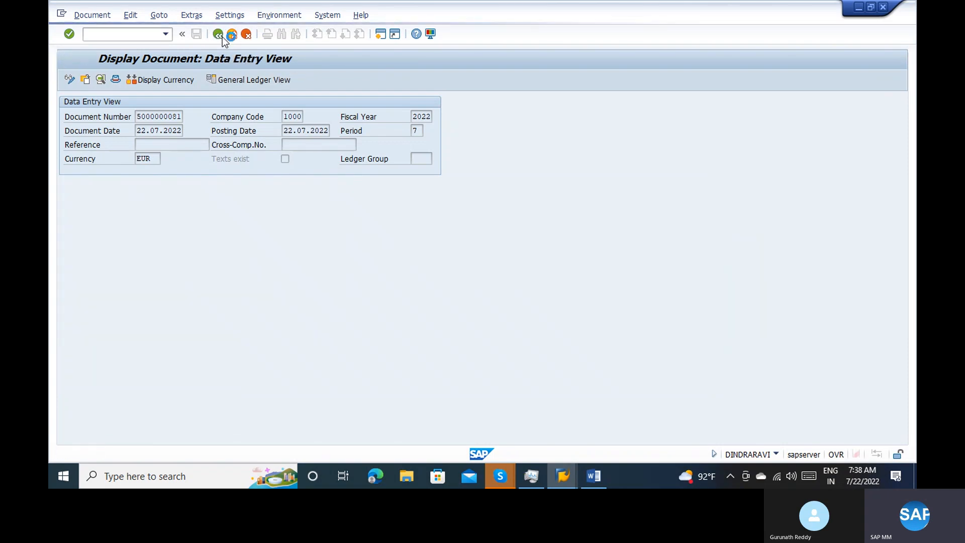
left_click(223, 37)
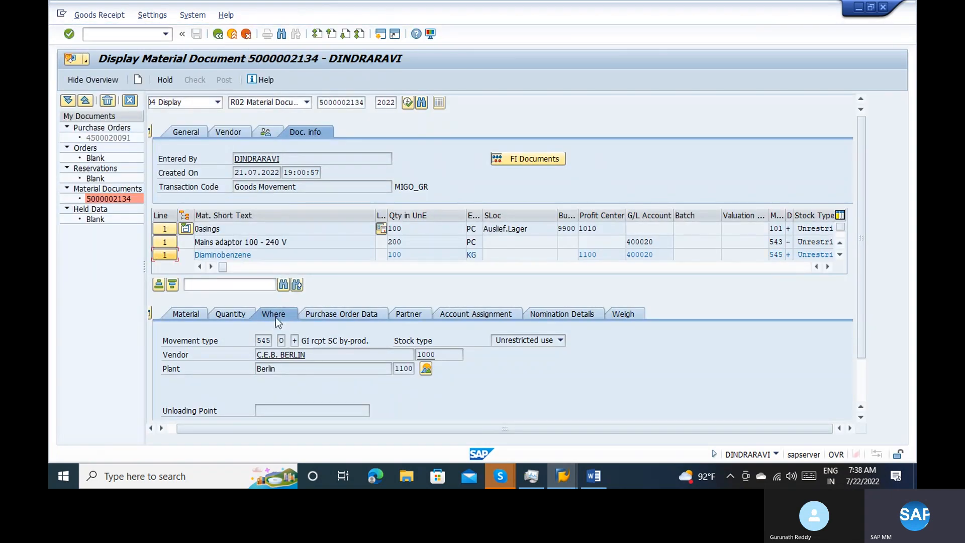
Reopen the first accounting document from the FI documents and compare the amounts of the two raw material inventory items
left_click(513, 158)
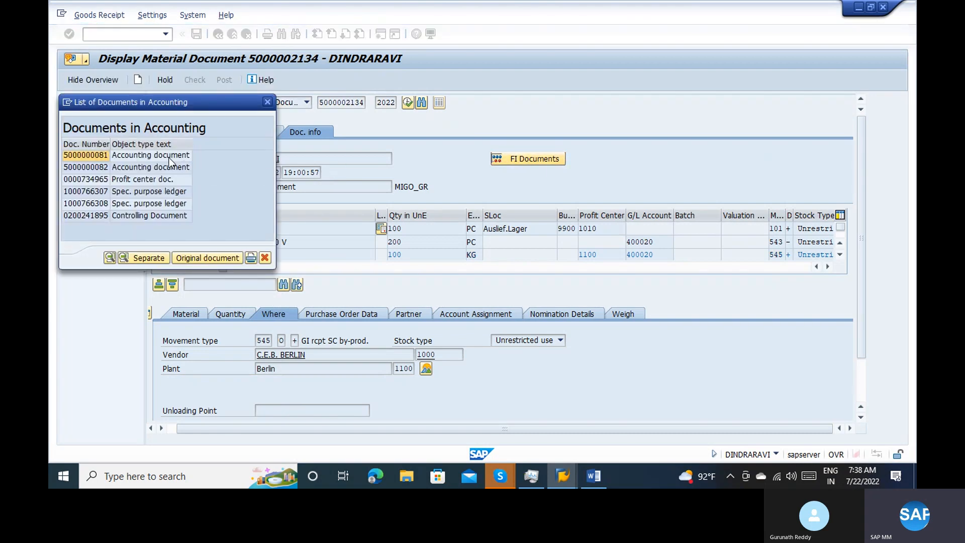
double_click(170, 158)
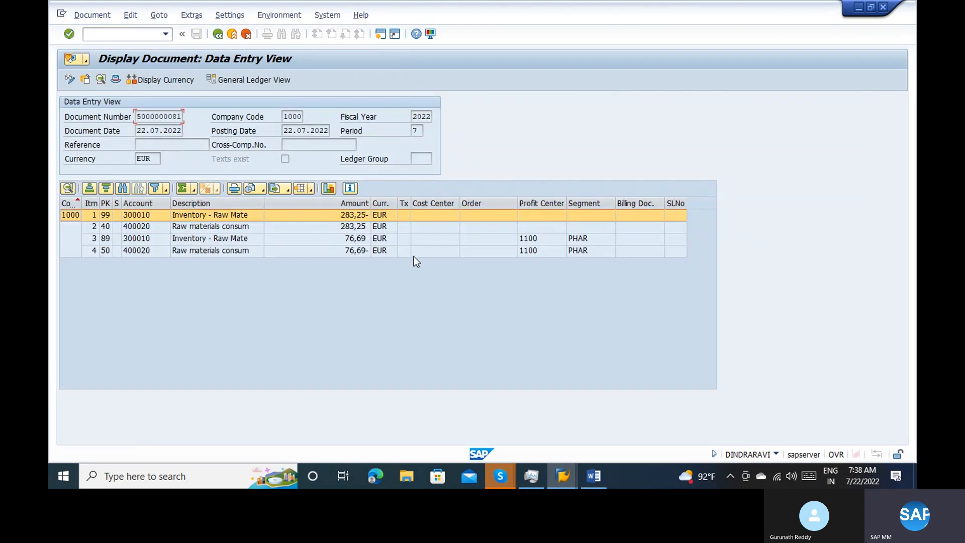
left_click(359, 241)
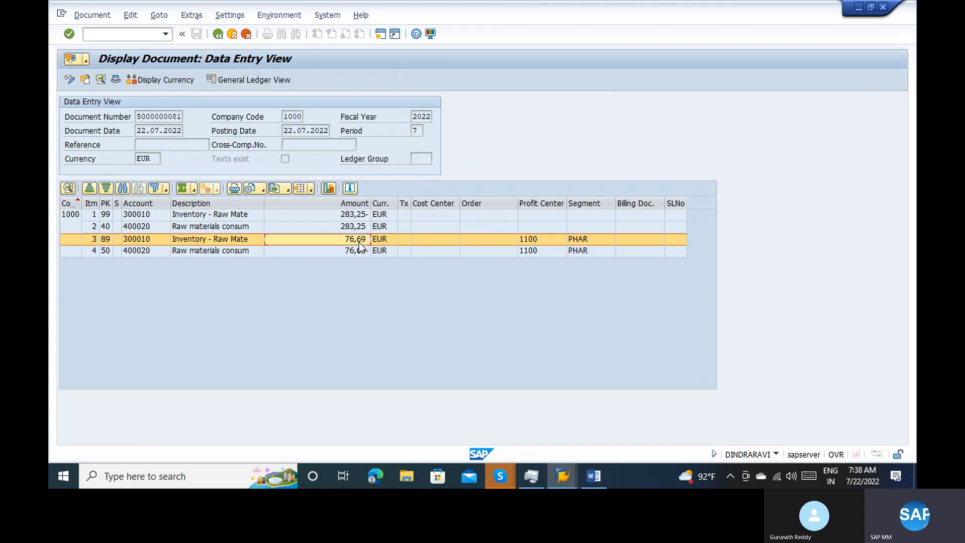
left_click(348, 216)
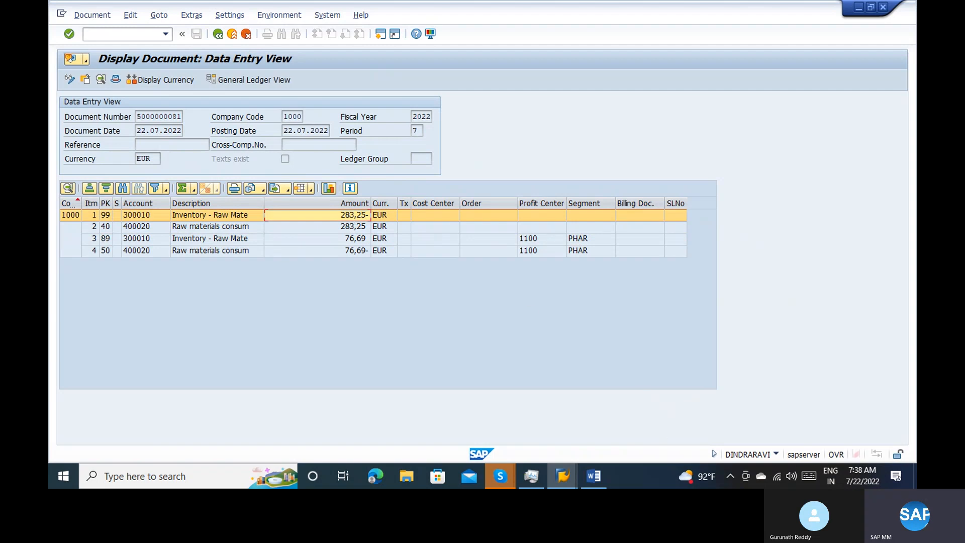
Switch to the Word notes and add the entry count 2 after the component consumption, finished goods and job work lines
left_click(594, 476)
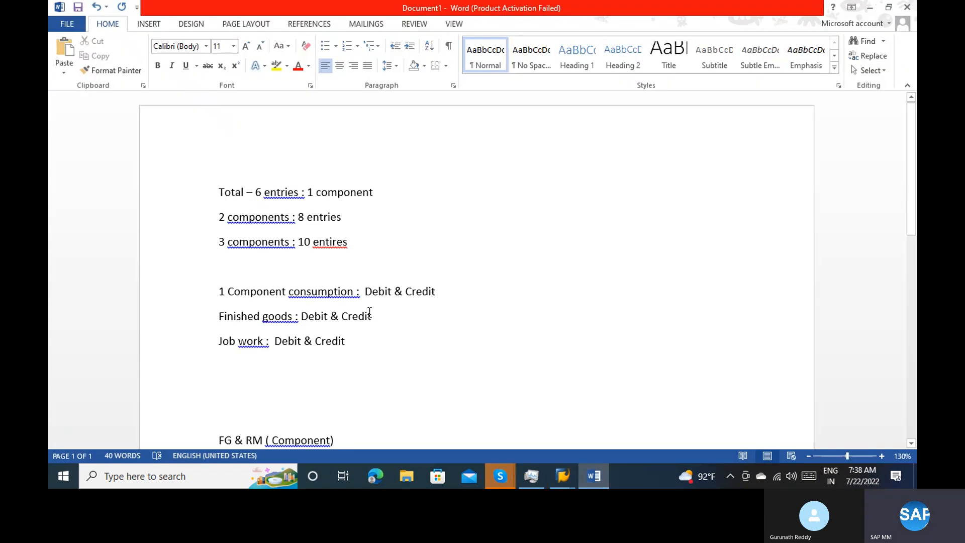
type("- 2")
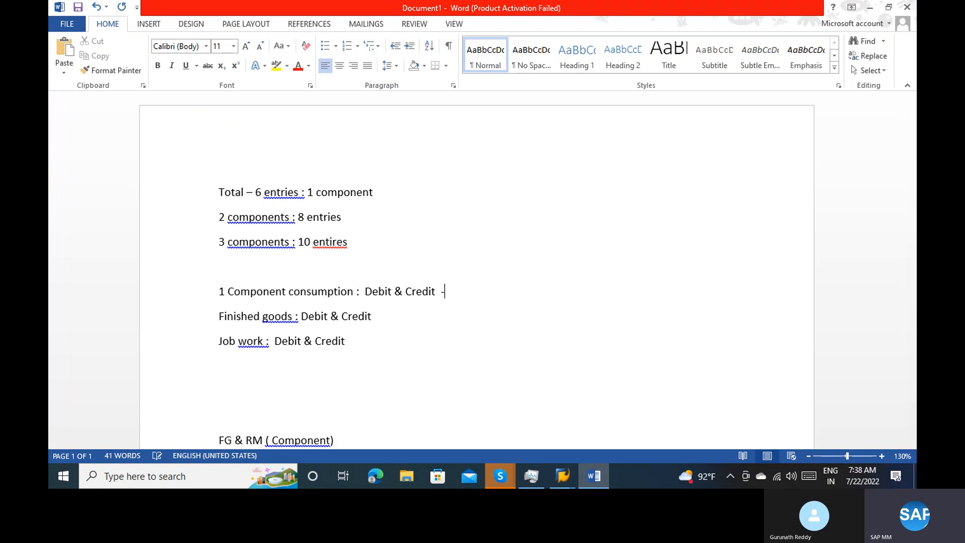
left_click(433, 311)
type("-2")
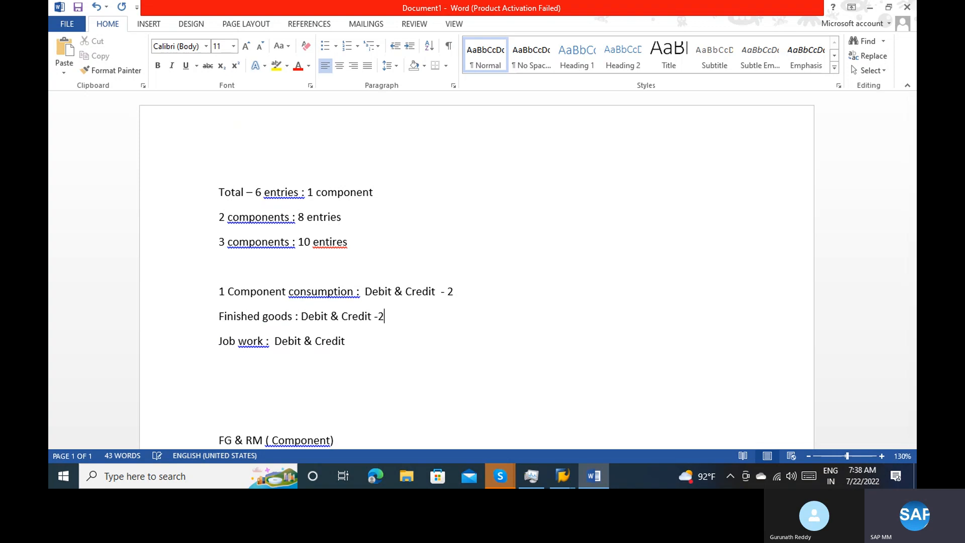
left_click(392, 345)
type("-2")
Write the line "By product – 2 entries ( Debit & Credit)" below the job work line, leaving an empty line between them
key("Return")
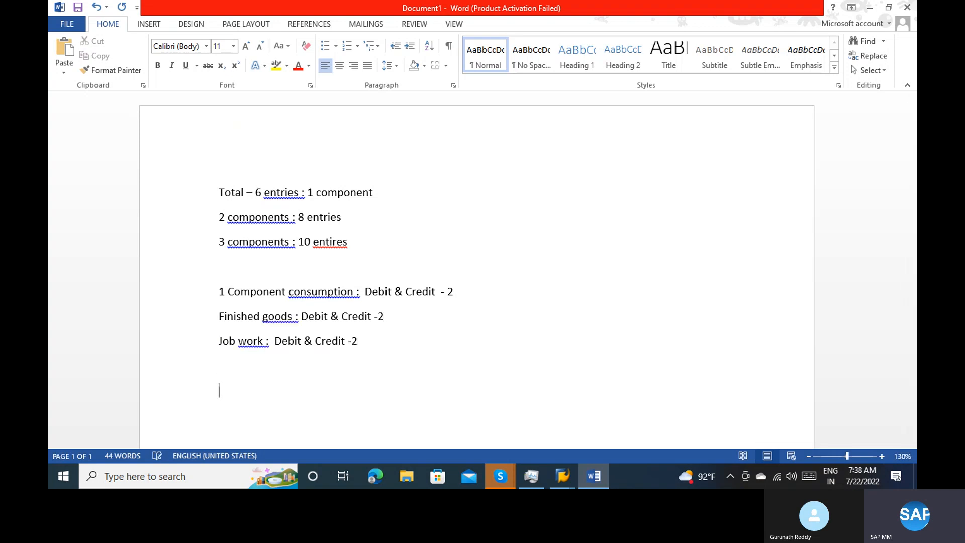
type("By b")
key("BackSpace")
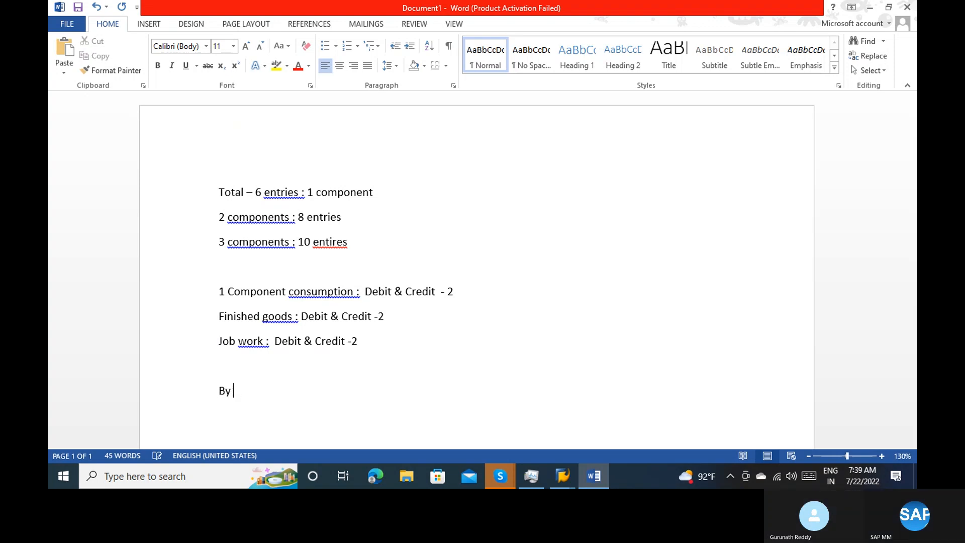
type("product")
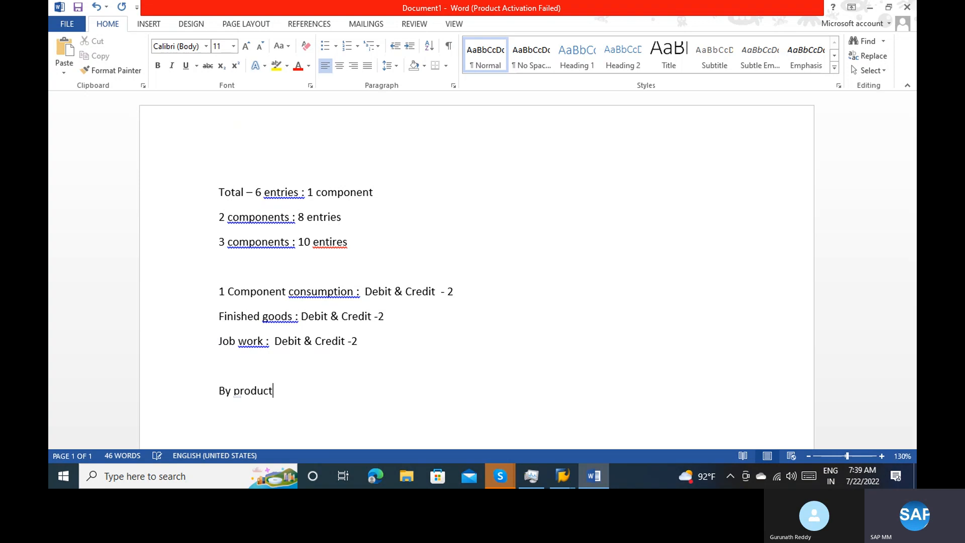
type(" - 2 entries ( Debit ")
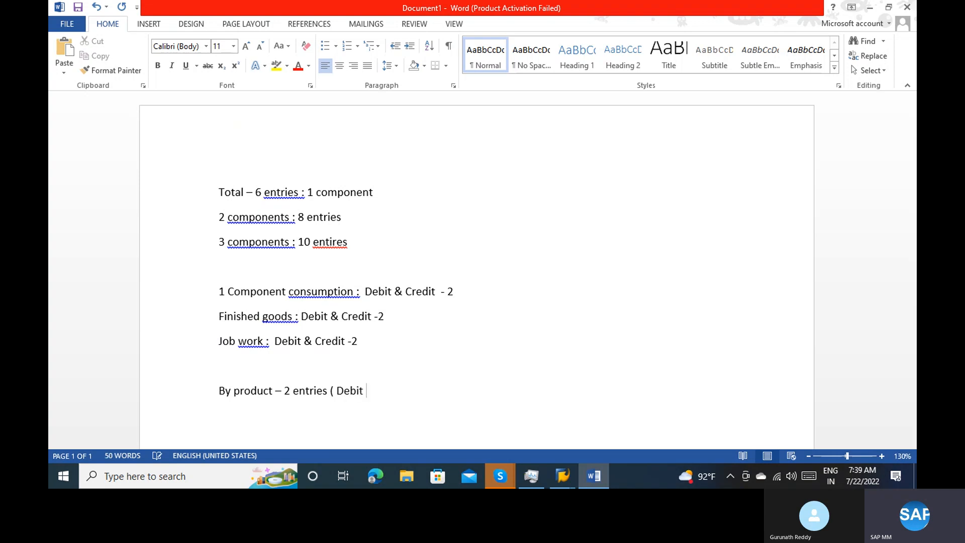
type("& Credit")
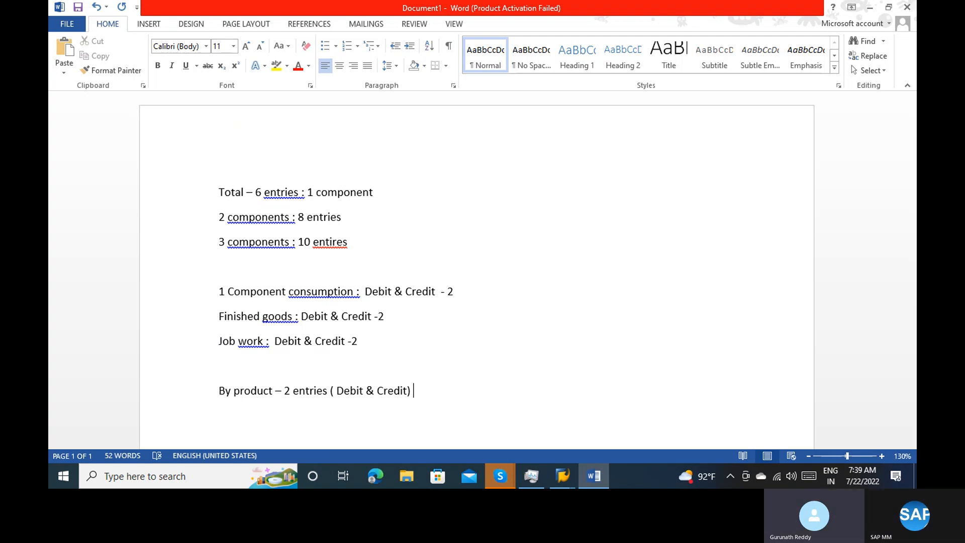
Switch to SAP, open the goods receipt's second accounting document and display its items as a list
key("alt+Tab")
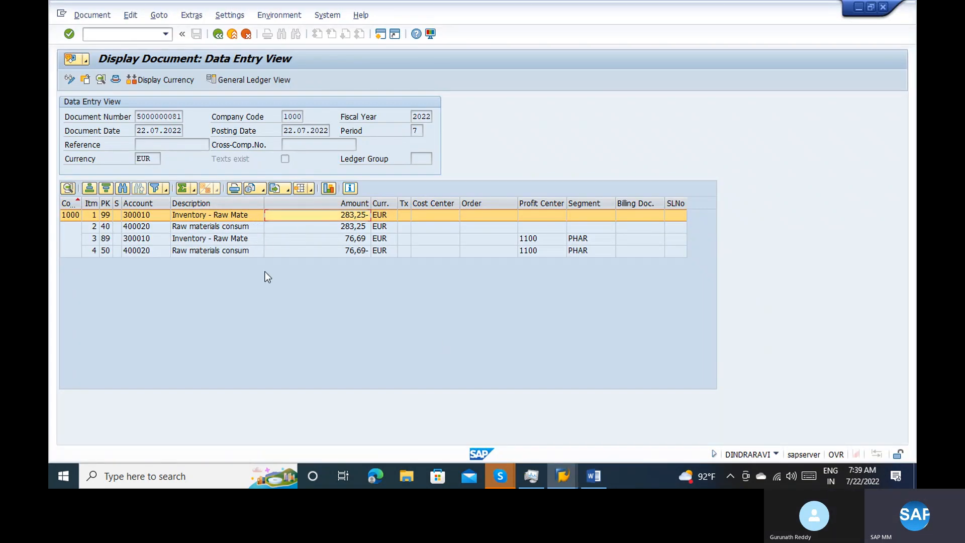
left_click(219, 34)
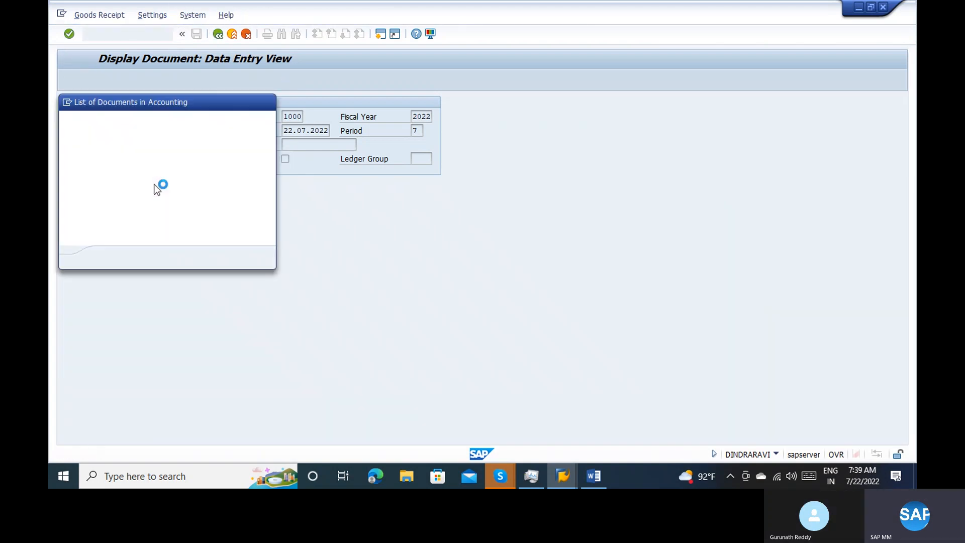
left_click(142, 169)
double_click(142, 169)
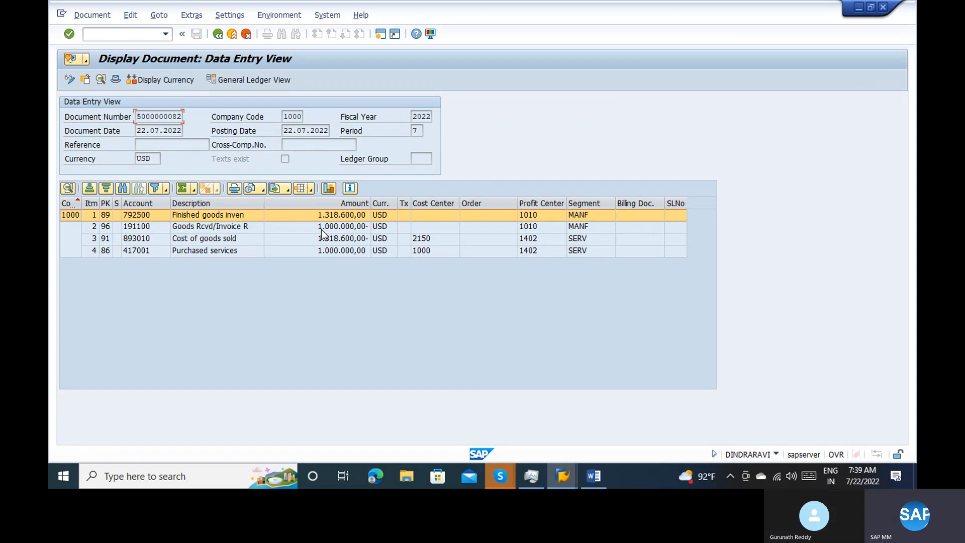
left_click(169, 16)
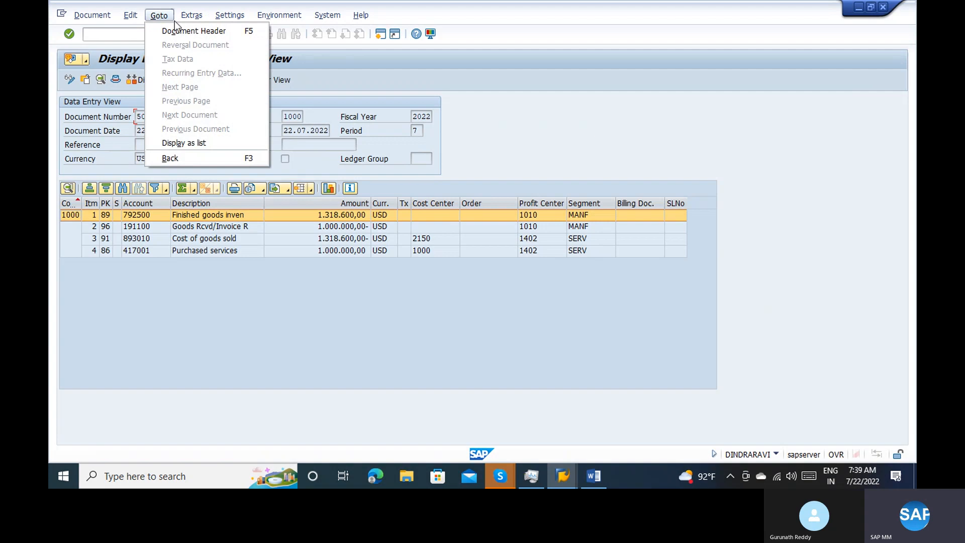
left_click(184, 143)
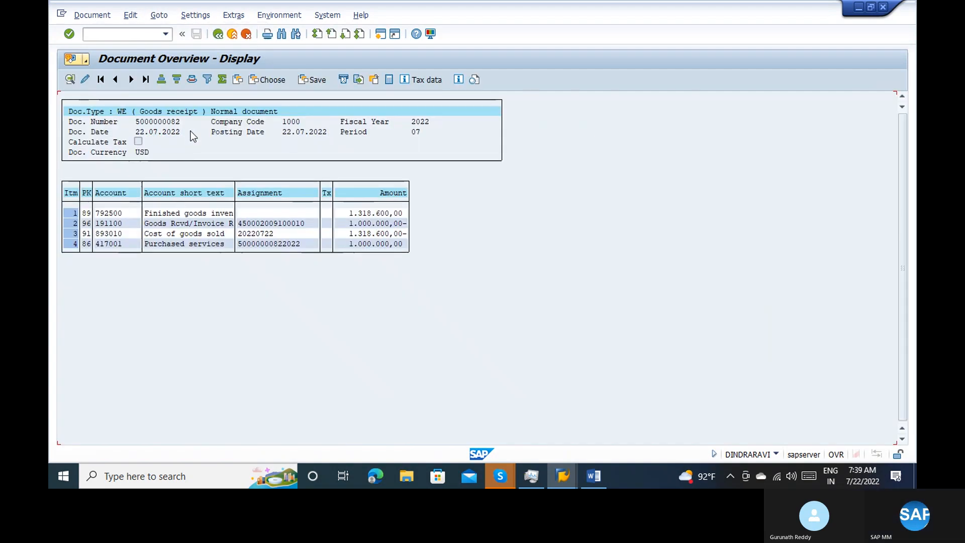
Add the hidden Transaction field to the document item list's layout, finding it with the search term "trans"
left_click(234, 82)
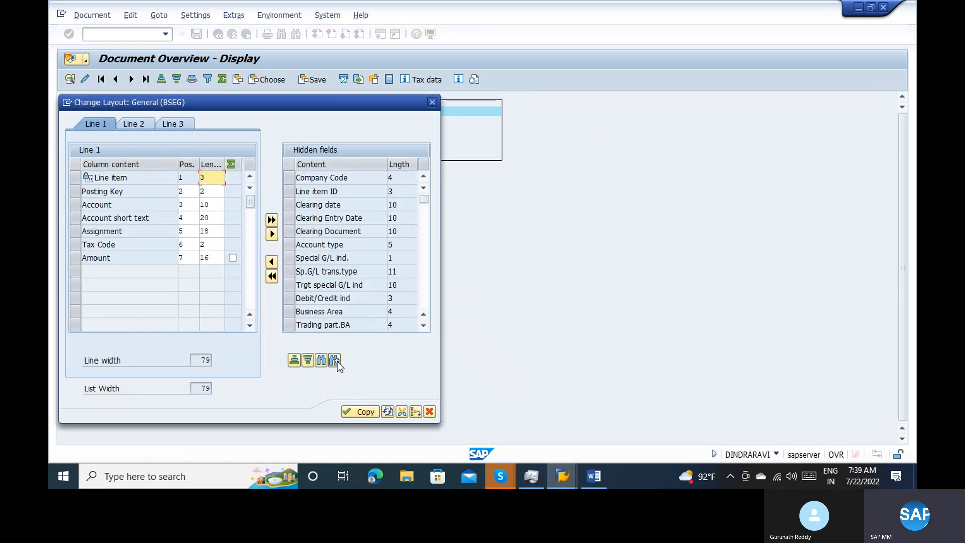
left_click(321, 360)
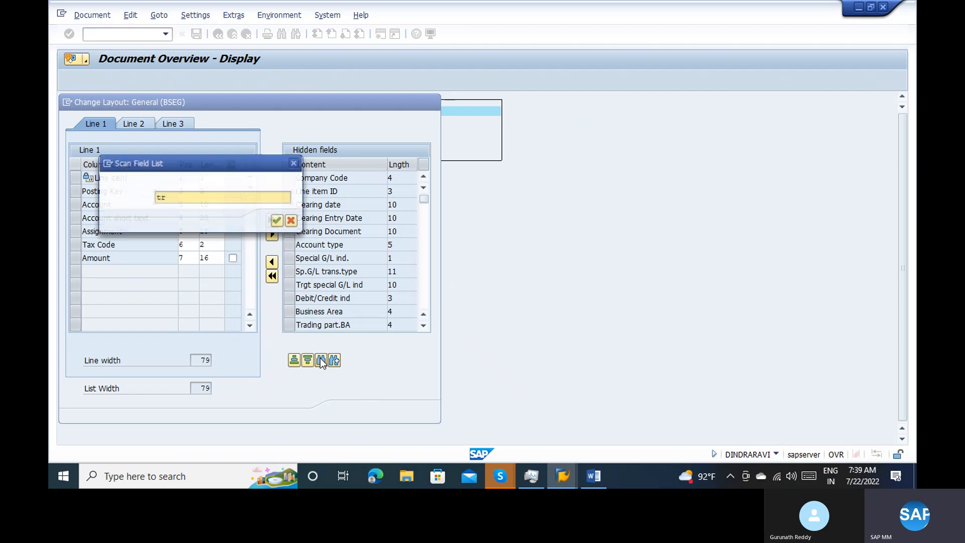
type("trans")
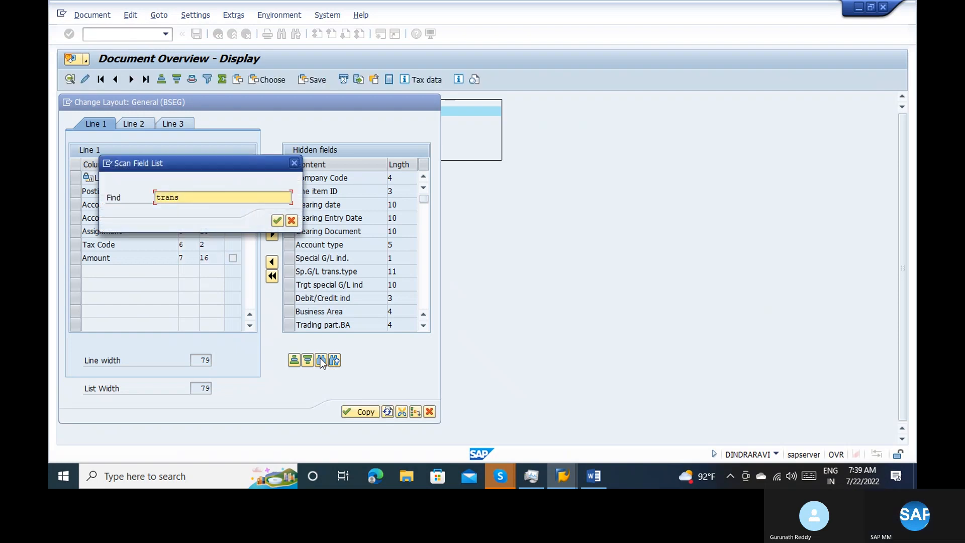
key("Return")
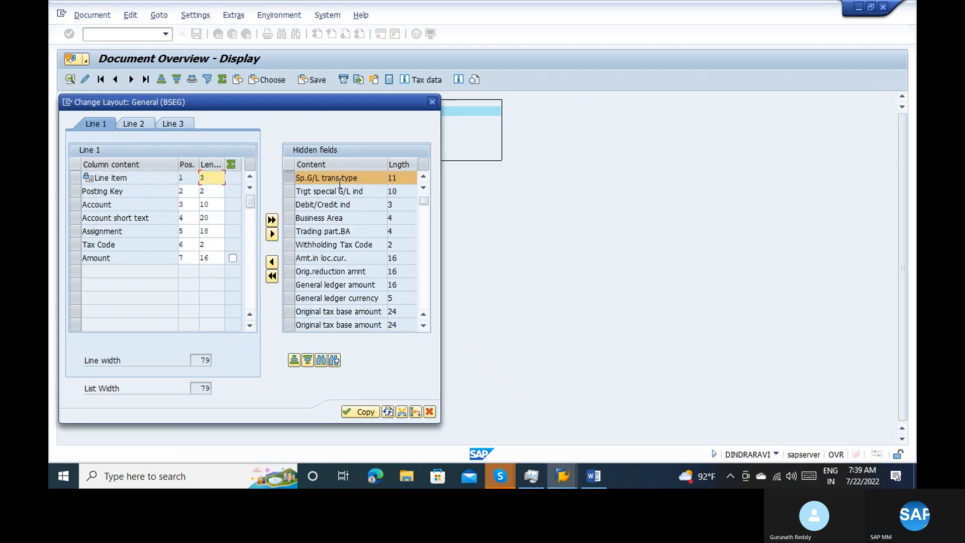
left_click(333, 362)
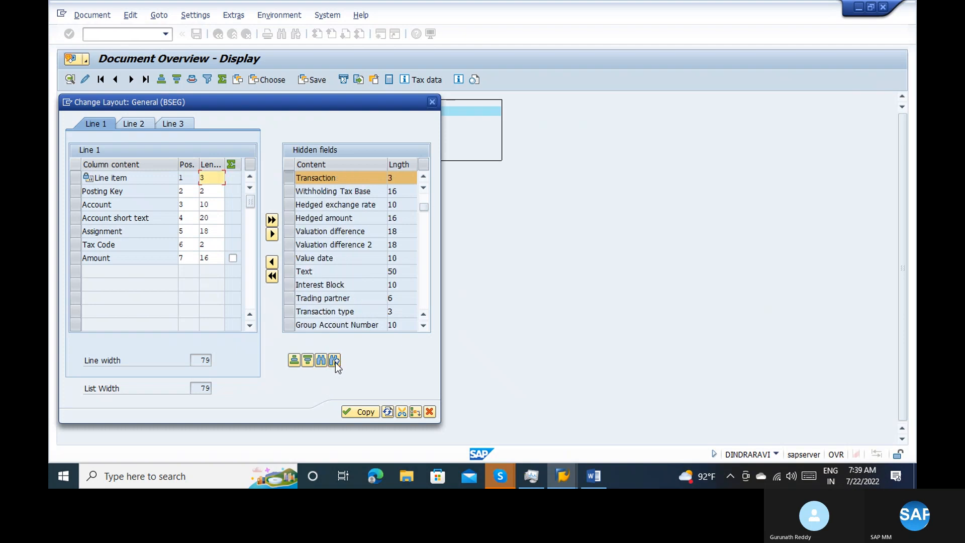
left_click(272, 261)
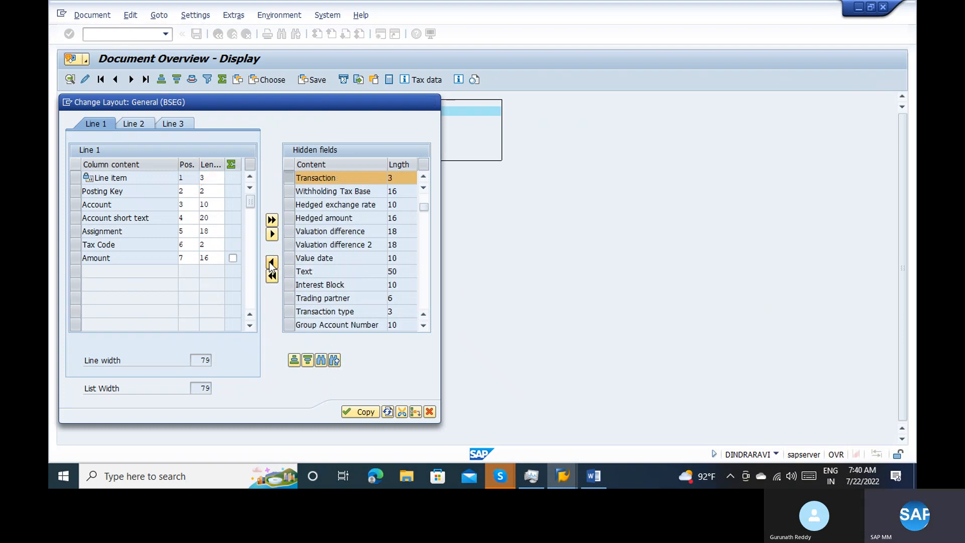
left_click(350, 412)
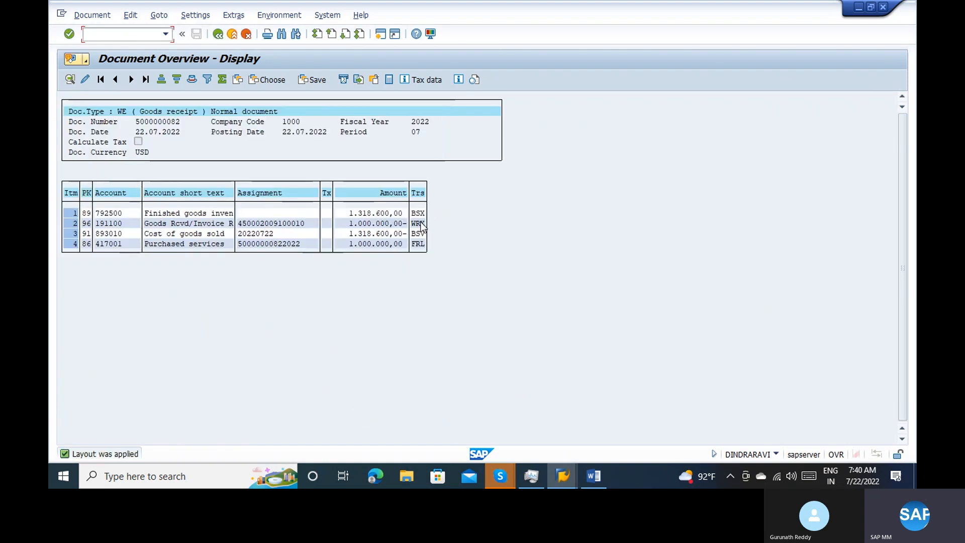
Examine the amounts and transaction keys of the finished goods, GR/IR, cost of goods sold and purchased services items
left_click(421, 214)
left_click(385, 222)
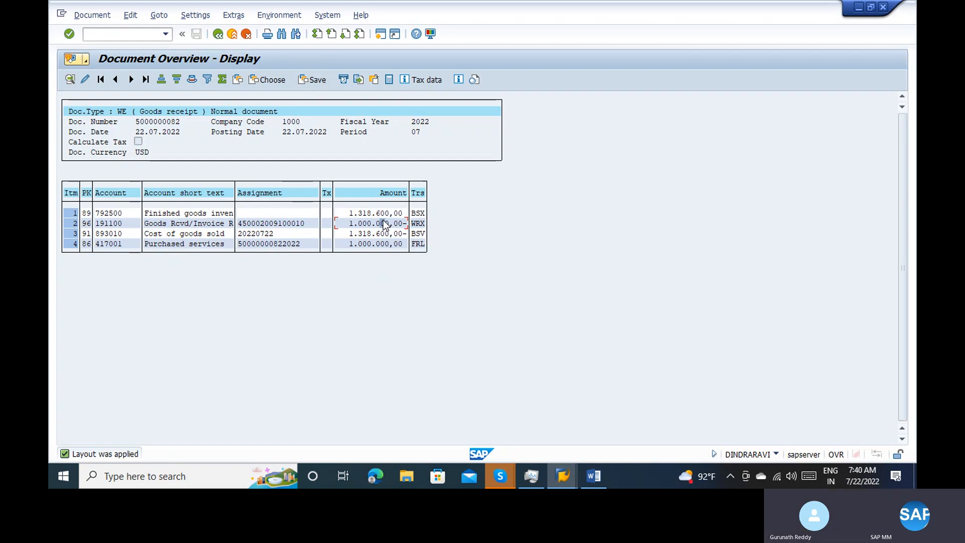
left_click(372, 235)
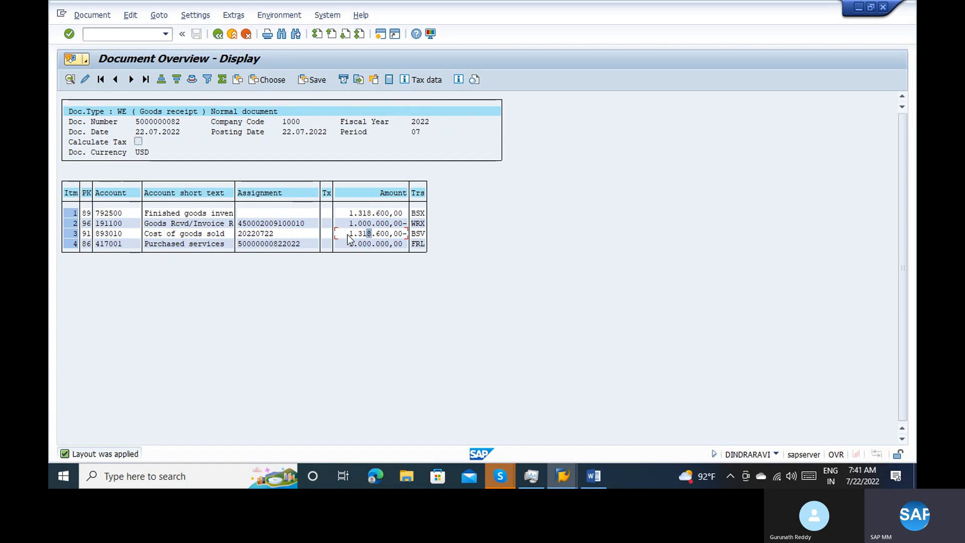
left_click(182, 235)
left_click(386, 243)
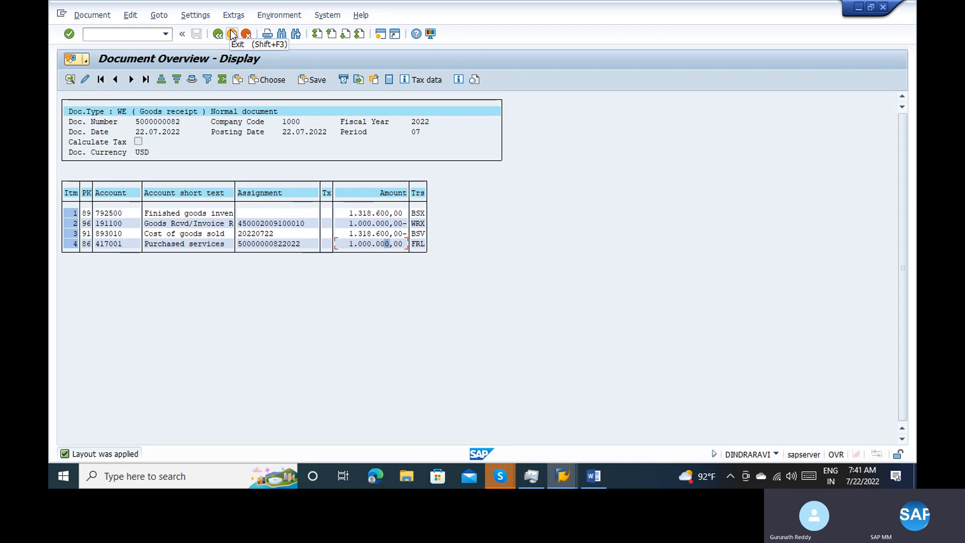
left_click(419, 214)
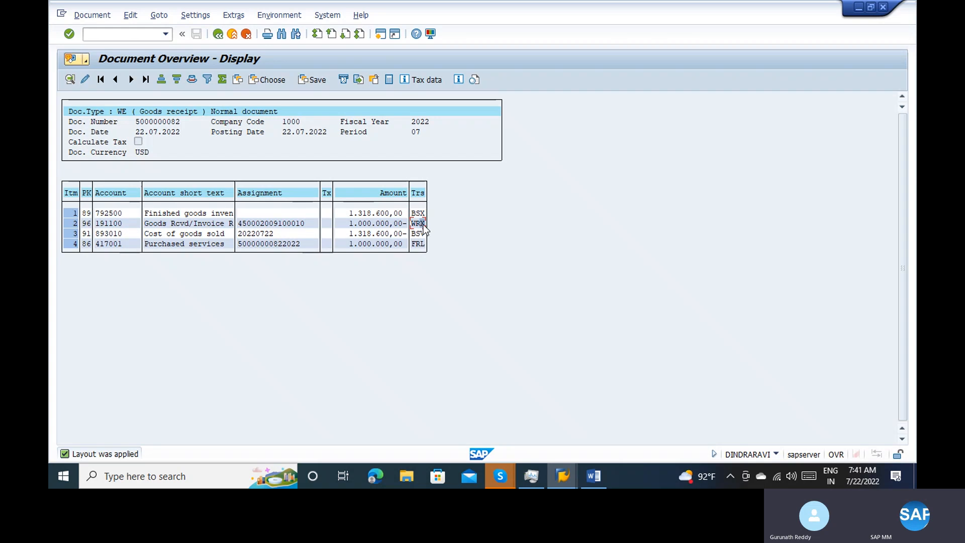
left_click(422, 243)
Open the automatic posting procedures in a new session with transaction OBYC and check back against the document's transaction keys
left_click(381, 35)
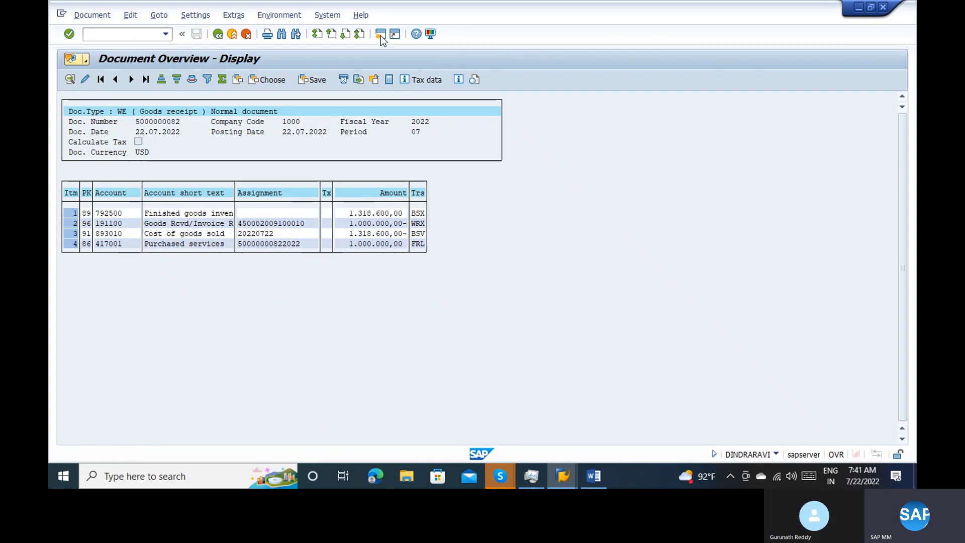
type("obyc")
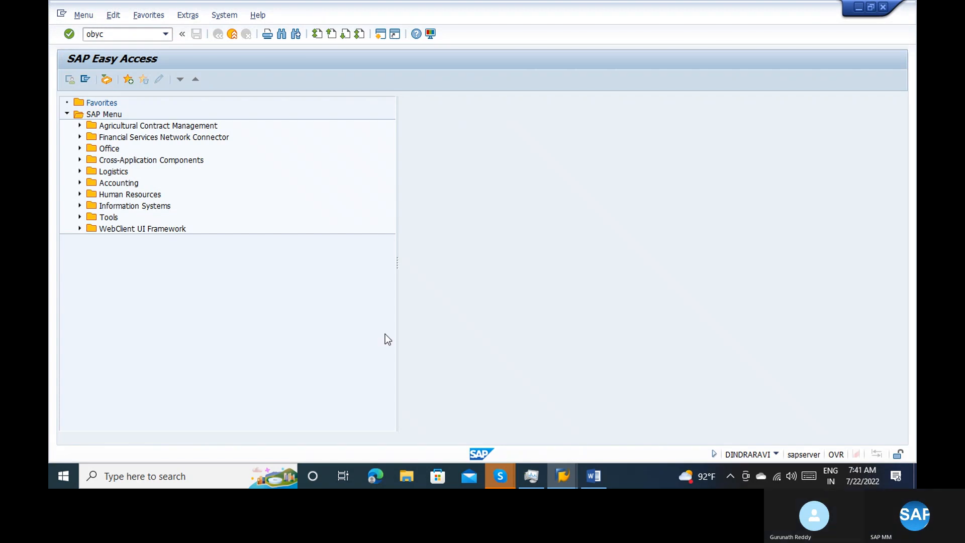
key("Return")
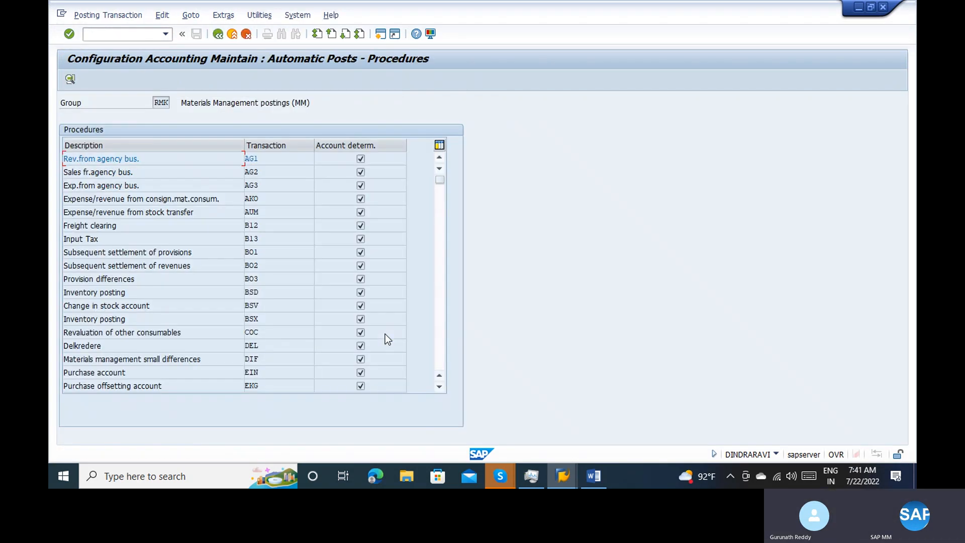
key("alt+Tab")
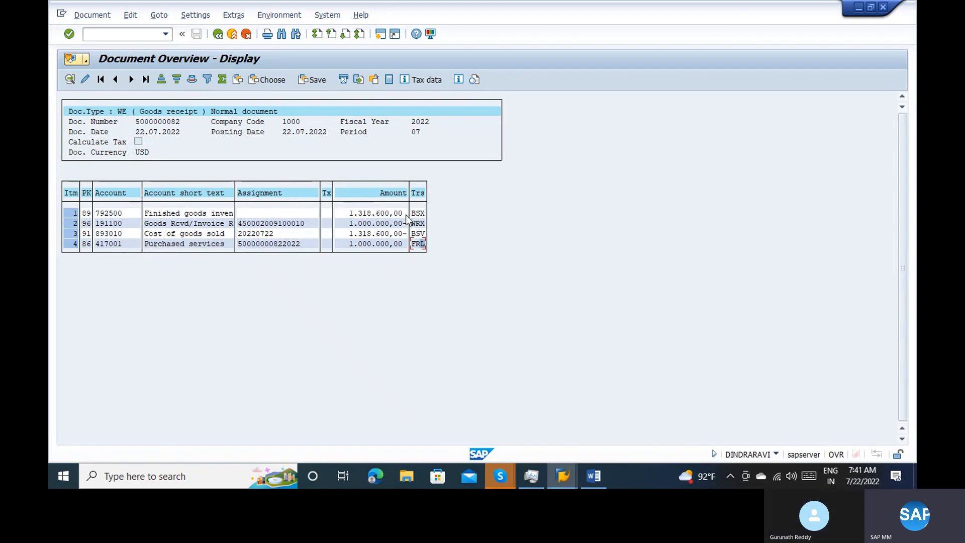
key("alt+Tab")
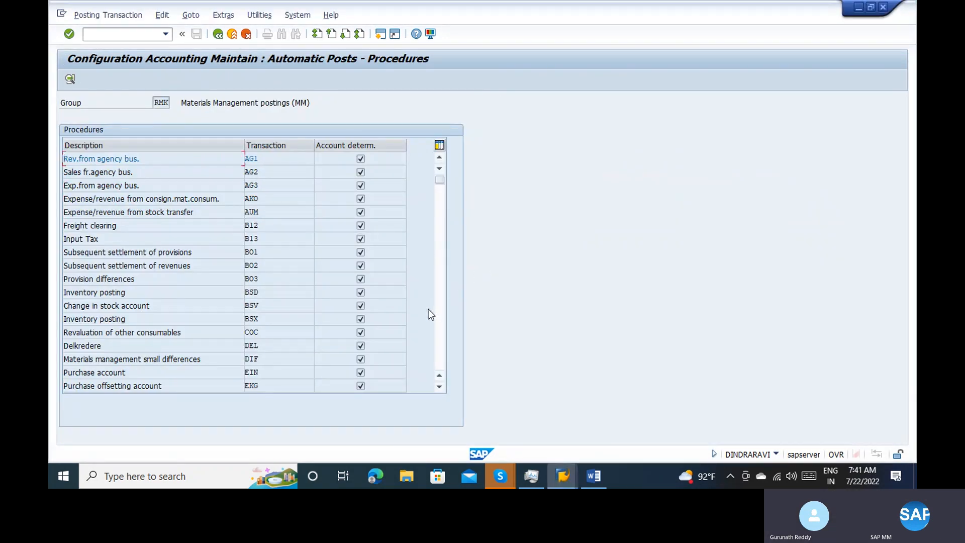
Find the External activity procedure FRL and display its account assignment for chart of accounts INT
left_click(439, 320)
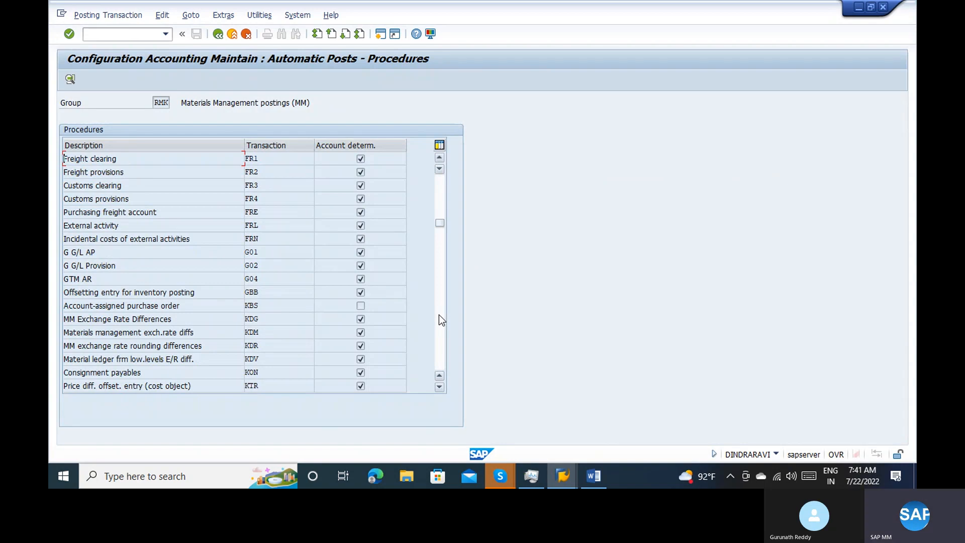
left_click(439, 314)
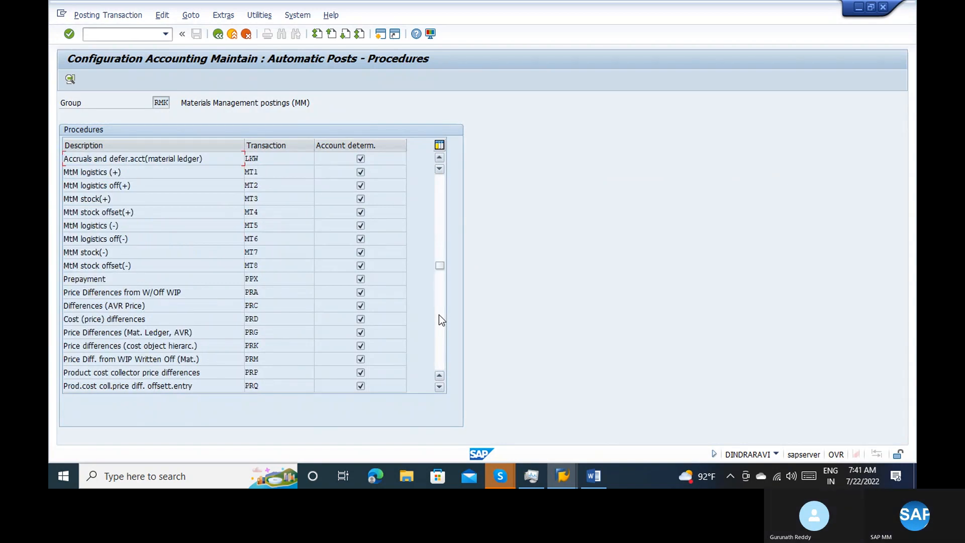
left_click(439, 315)
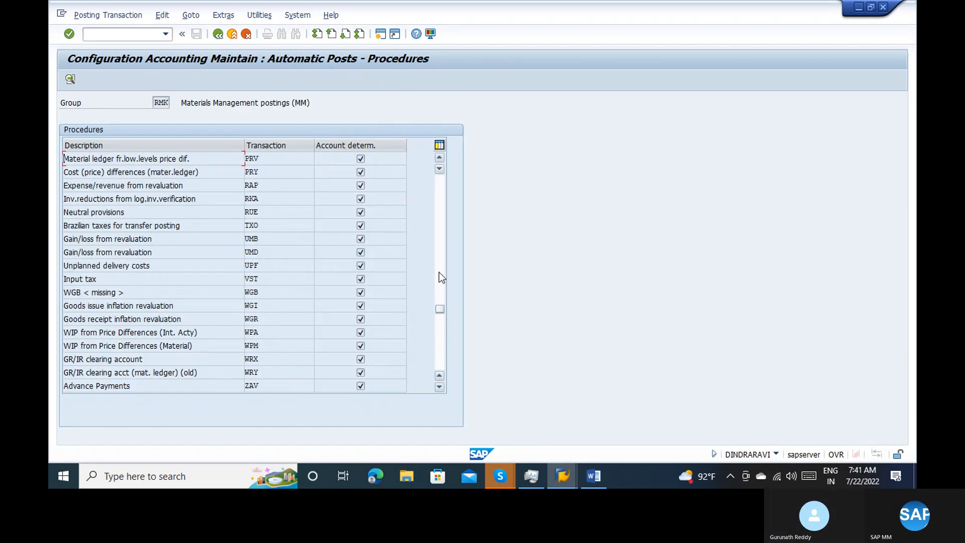
left_click(438, 254)
left_click(438, 238)
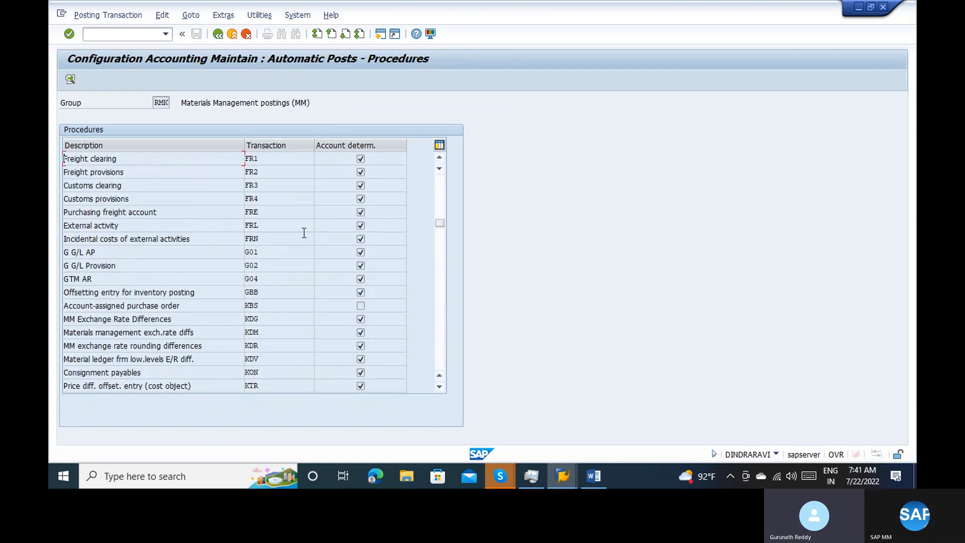
double_click(266, 222)
type("T")
key("Return")
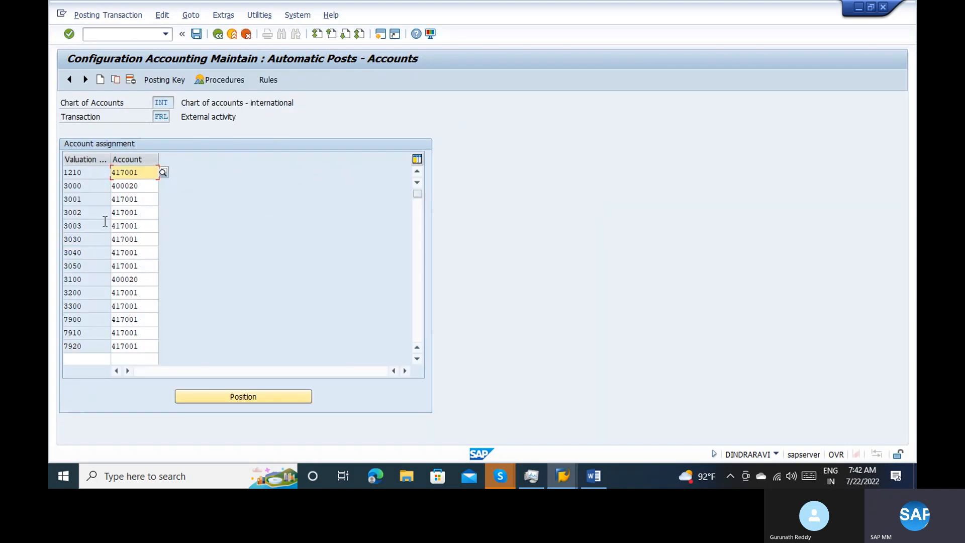
Compare the FRL accounts assigned per valuation class with the purchased services account in the goods receipt document
key("F3")
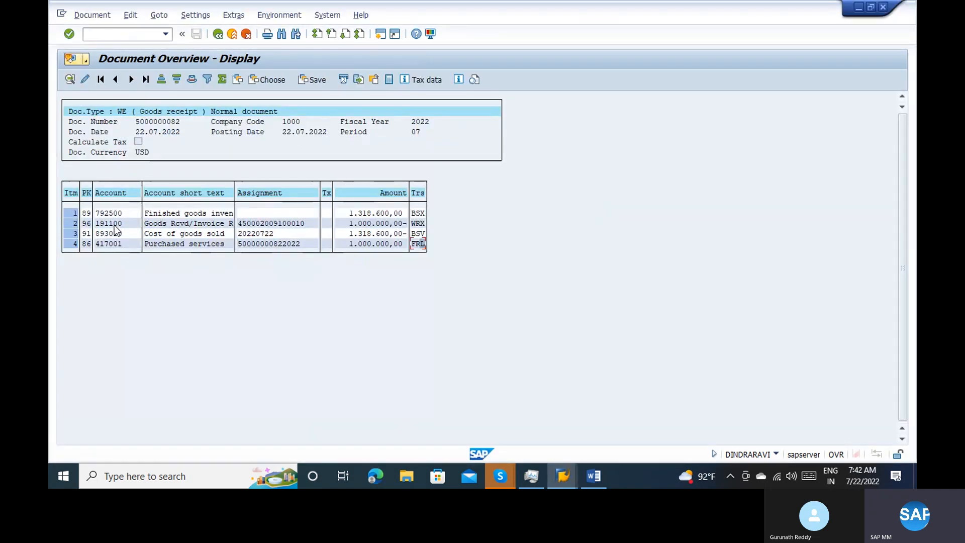
key("alt+Tab")
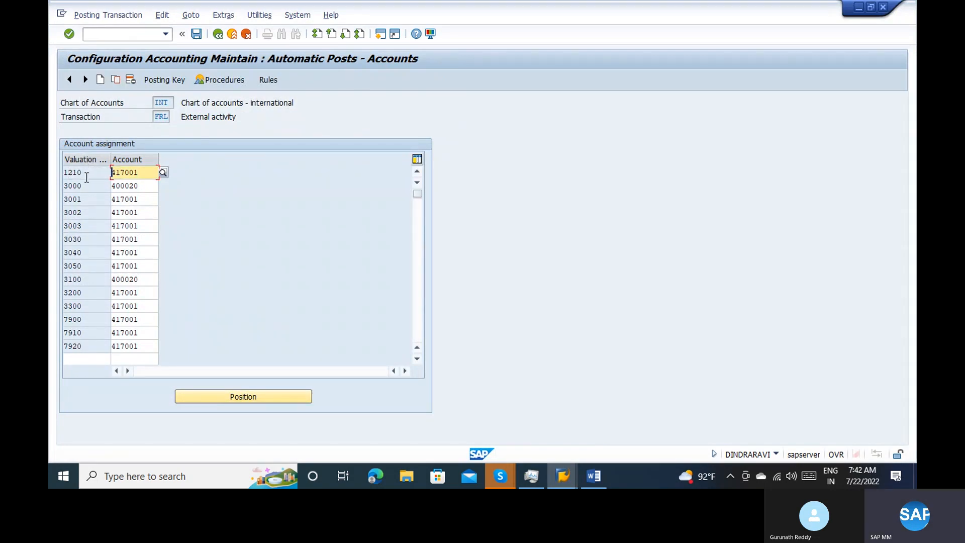
left_click(86, 176)
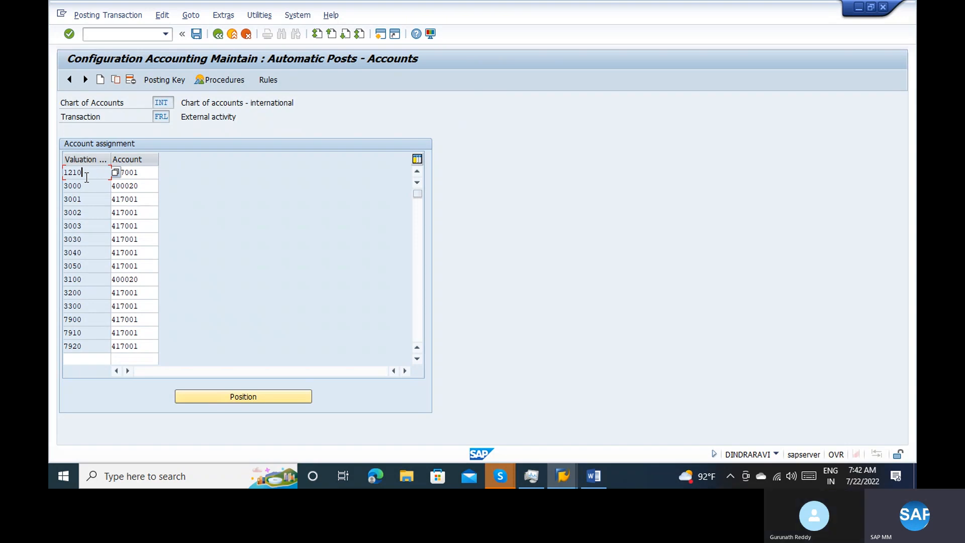
left_click(126, 209)
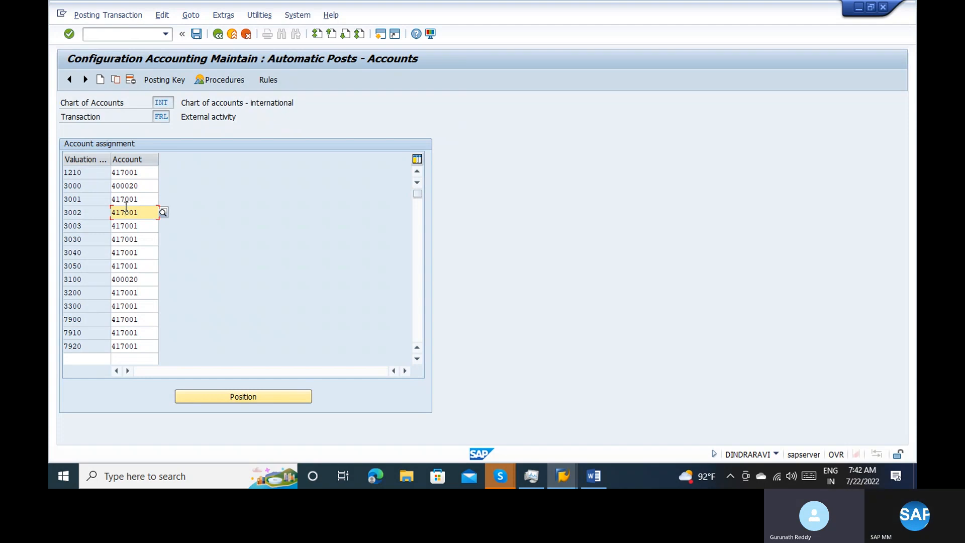
Return to the goods receipt document and try to open the material display in another session with /omm03
key("alt+Tab")
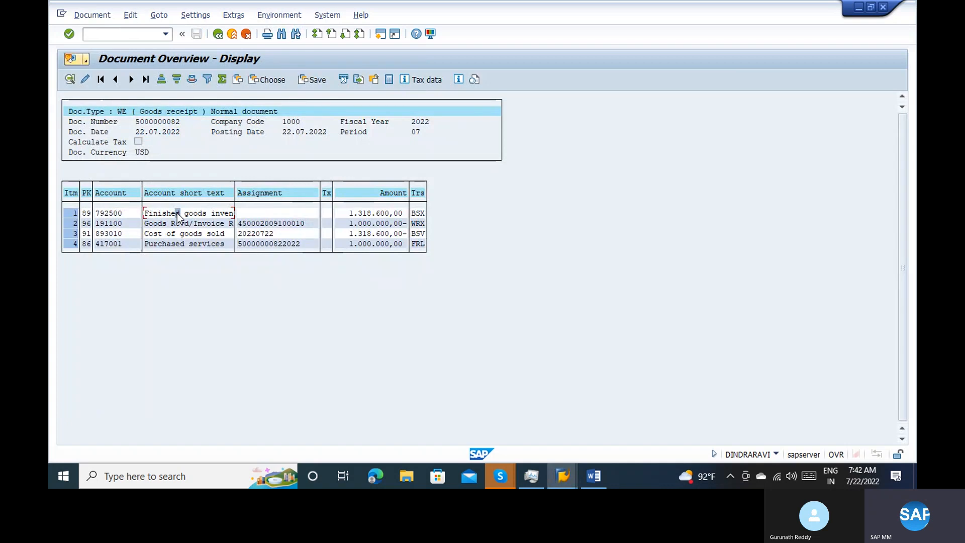
left_click(110, 34)
type("/")
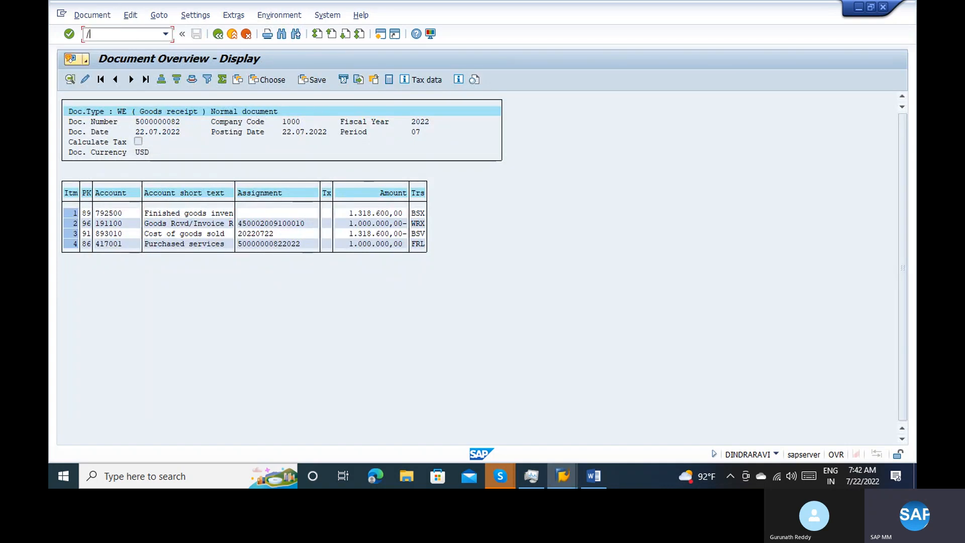
type("omm03")
key("Return")
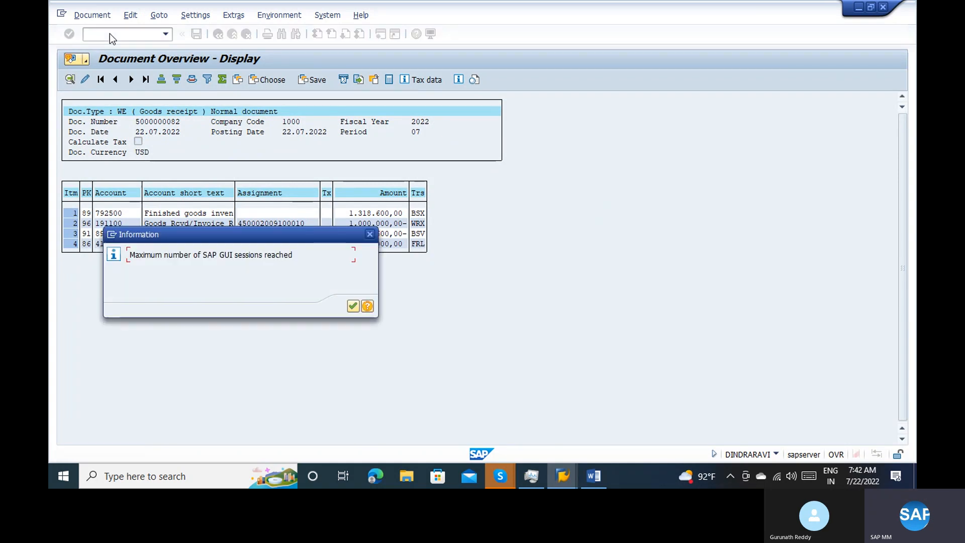
Switch to an unused SAP Easy Access session and start the material display with transaction MM03
key("alt+Tab")
key("alt+Tab")
key("alt+Tab")
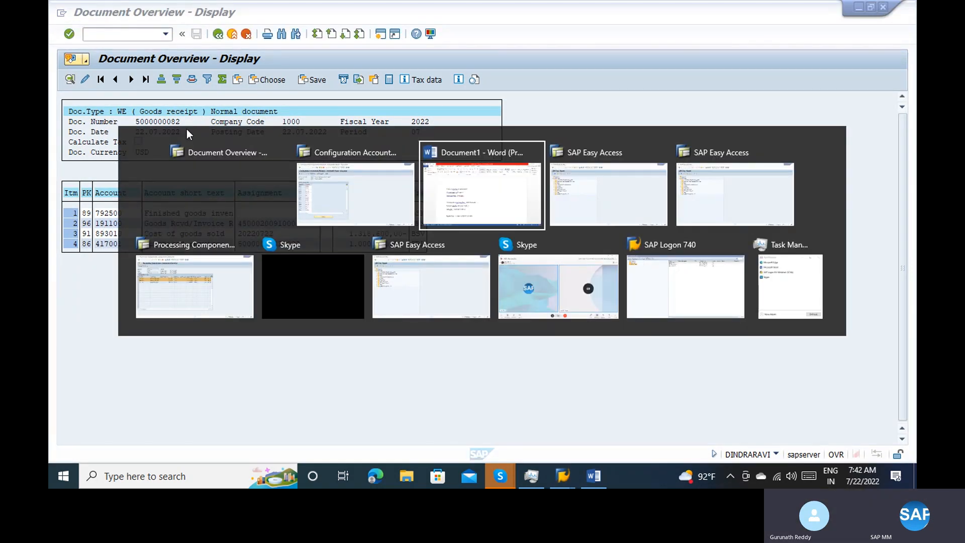
type("mm03")
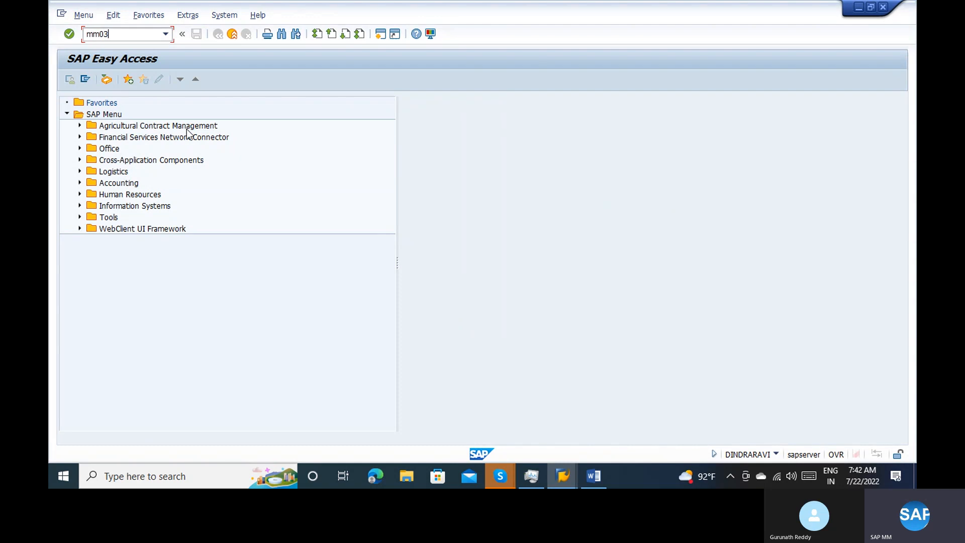
key("Return")
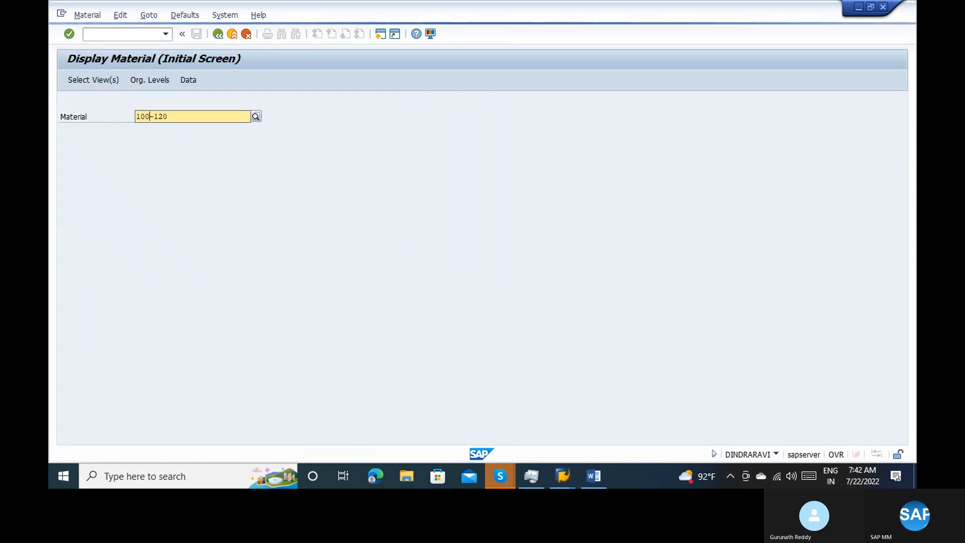
Display the Accounting 1 view of material 100-100 for plant 1100
key("Delete")
key("Delete")
key("Delete")
key("Delete")
key("Delete")
type("-100")
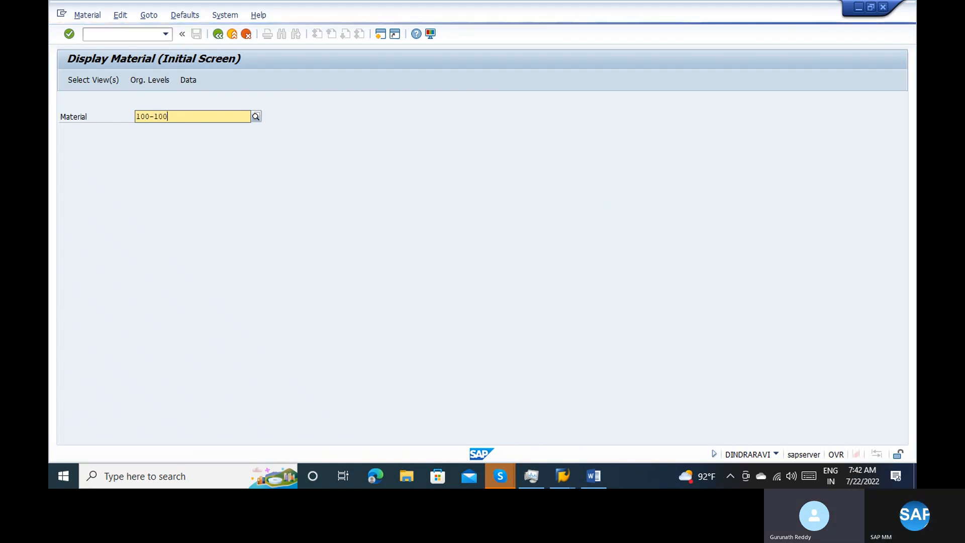
key("Return")
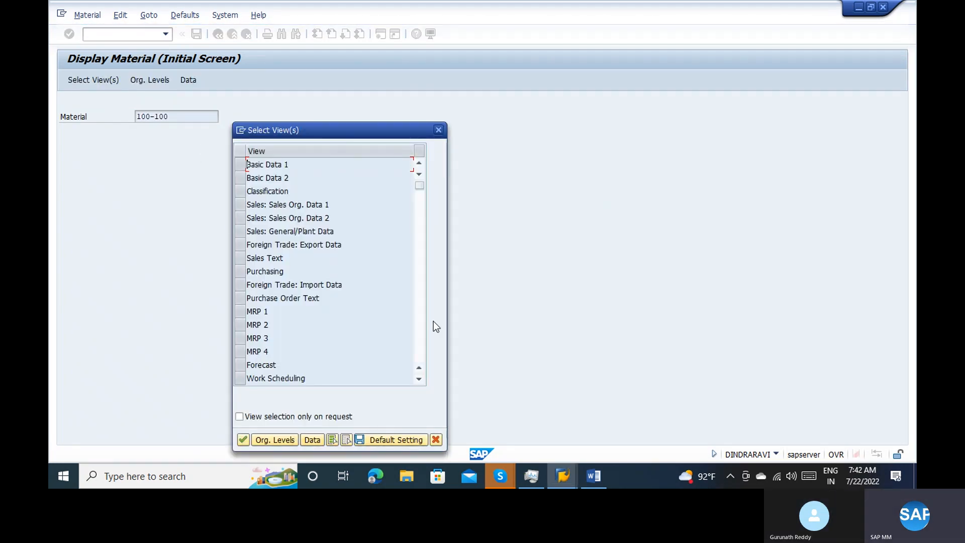
left_click(417, 286)
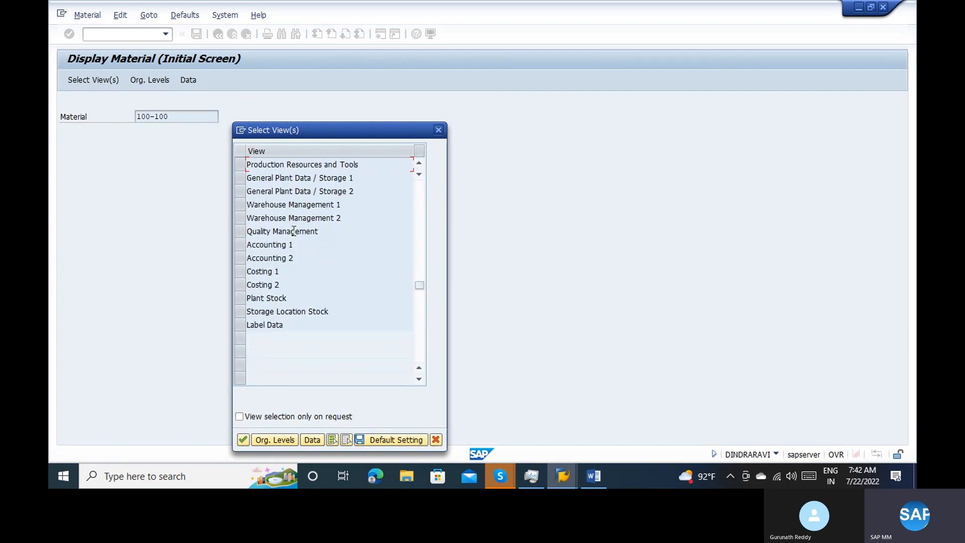
left_click(238, 244)
key("Return")
type("1100")
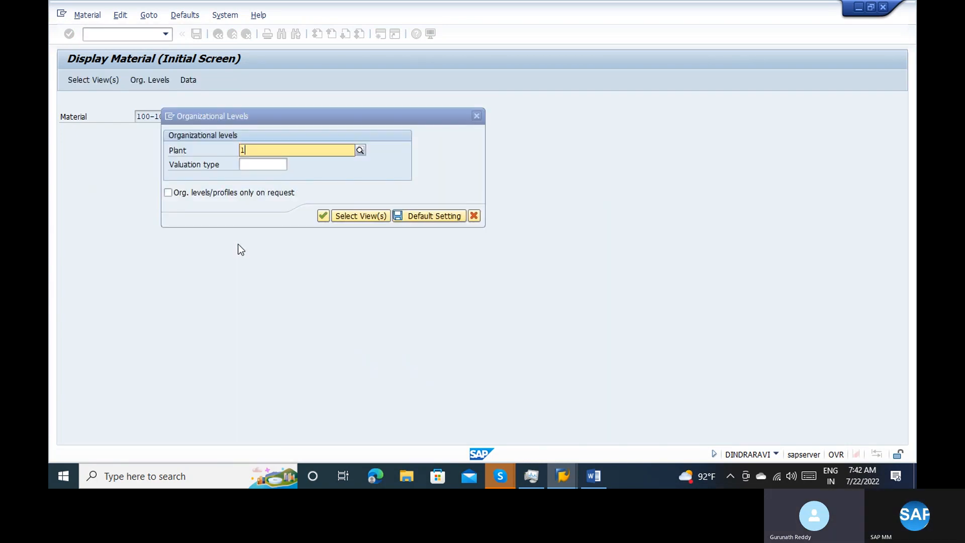
key("Return")
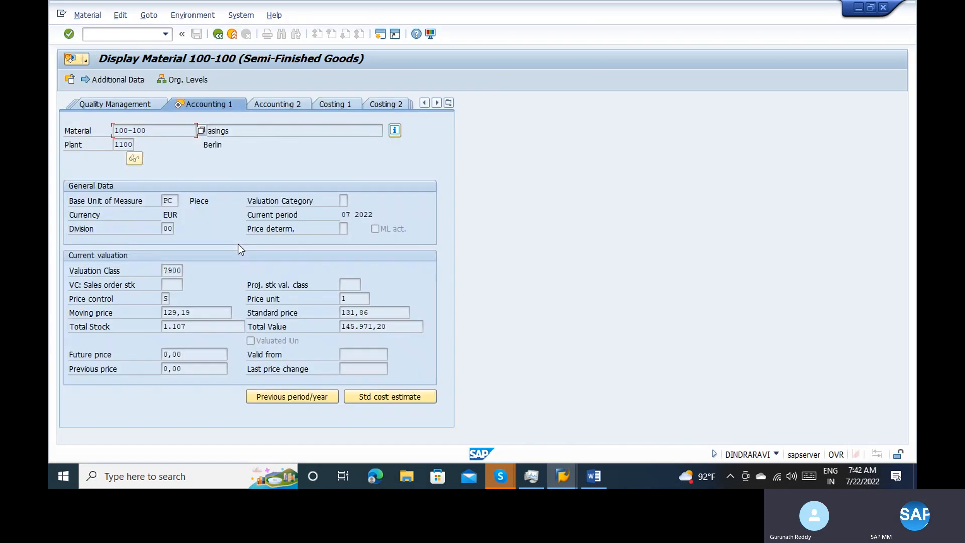
Check the valuation class of material 100-100 and its material type in the material's status information
left_click(177, 270)
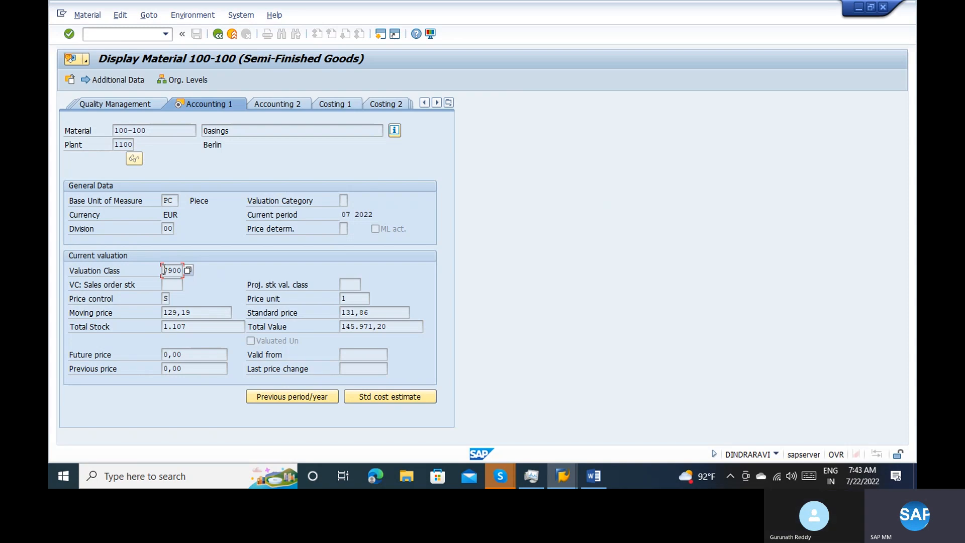
left_click(395, 130)
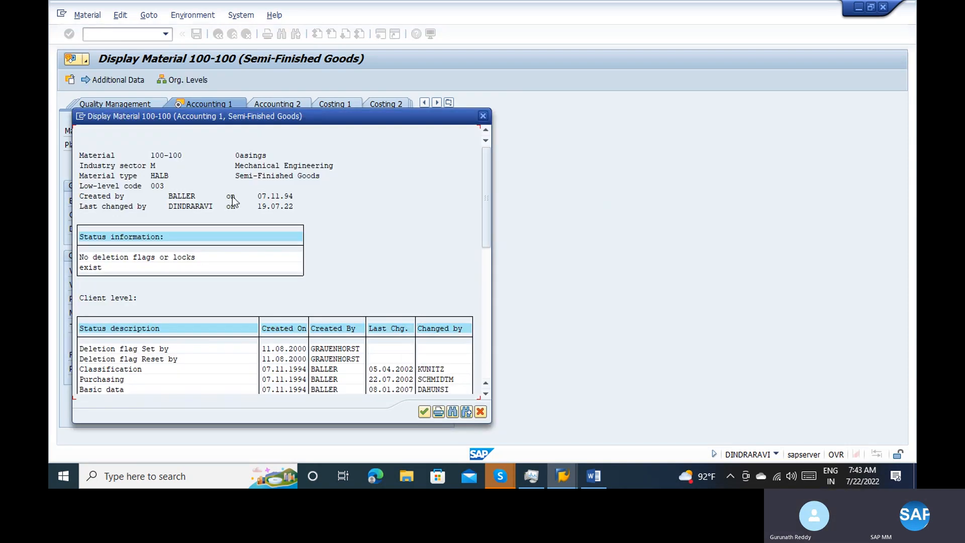
key("Escape")
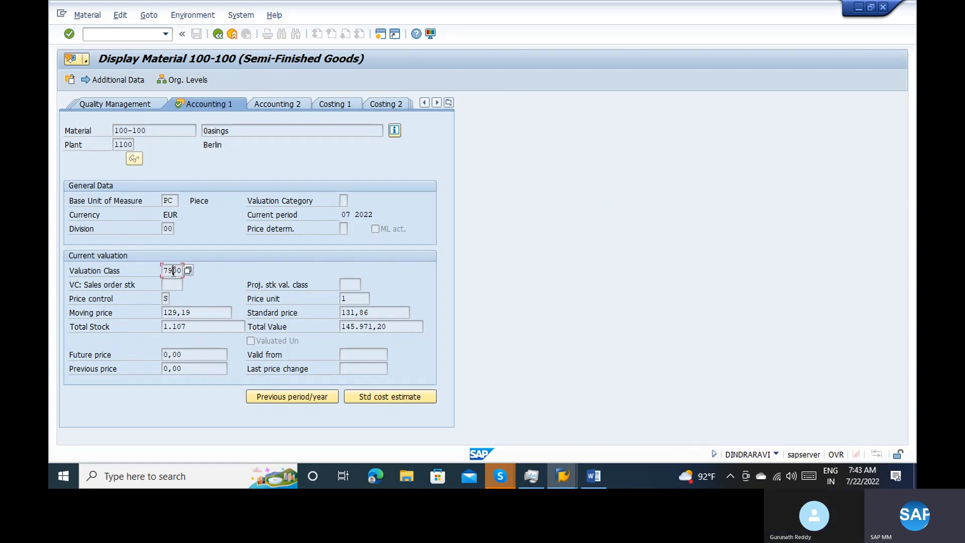
Switch to the FRL account assignment and look up the account assigned to valuation class 7900
key("alt+Tab")
key("alt+Tab")
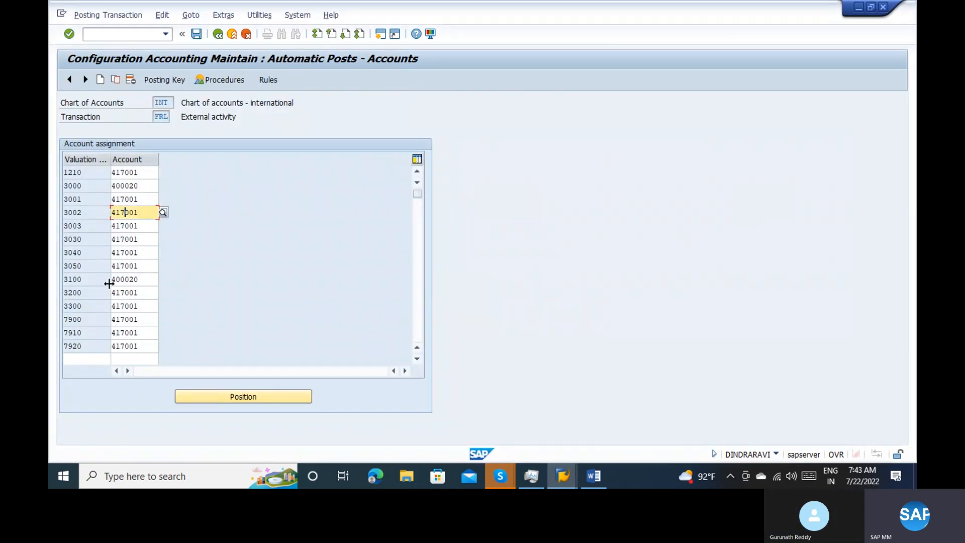
left_click(69, 319)
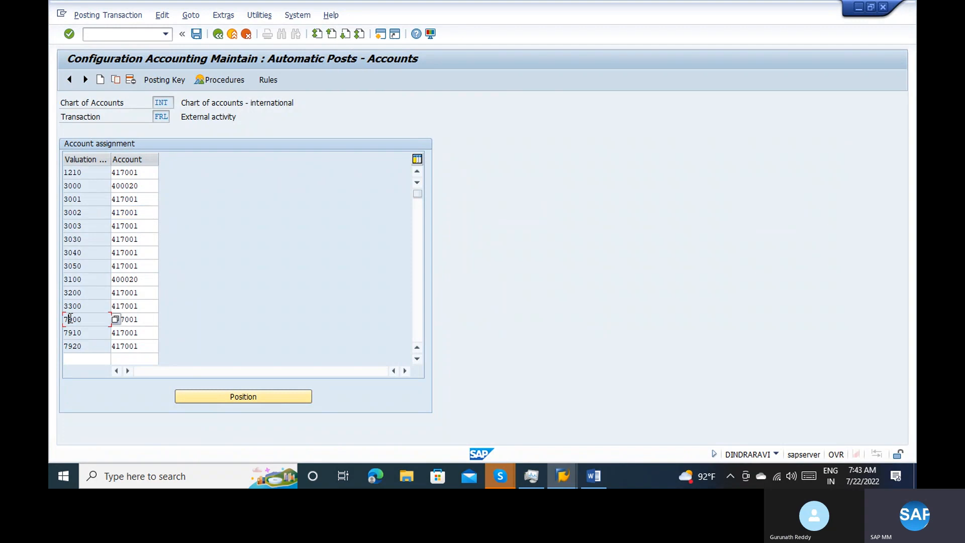
left_click(138, 318)
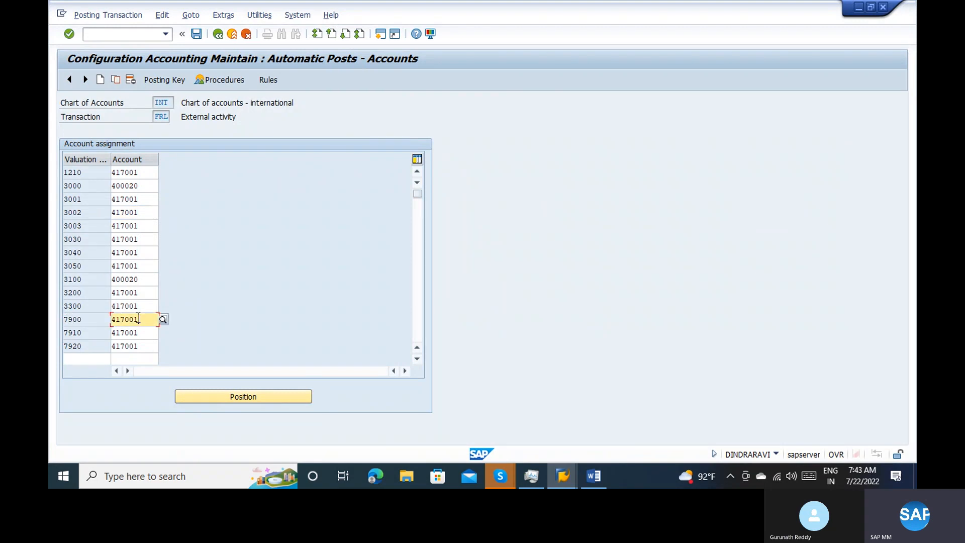
Compare the purchased services account in the goods receipt document with the FRL account assignment, ending on the document
key("alt+Tab")
key("alt+Tab")
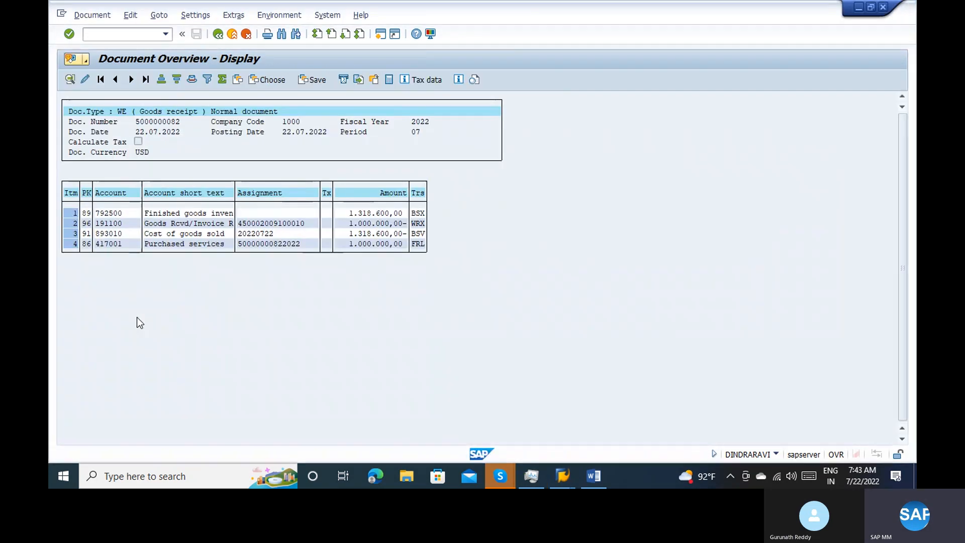
left_click(119, 245)
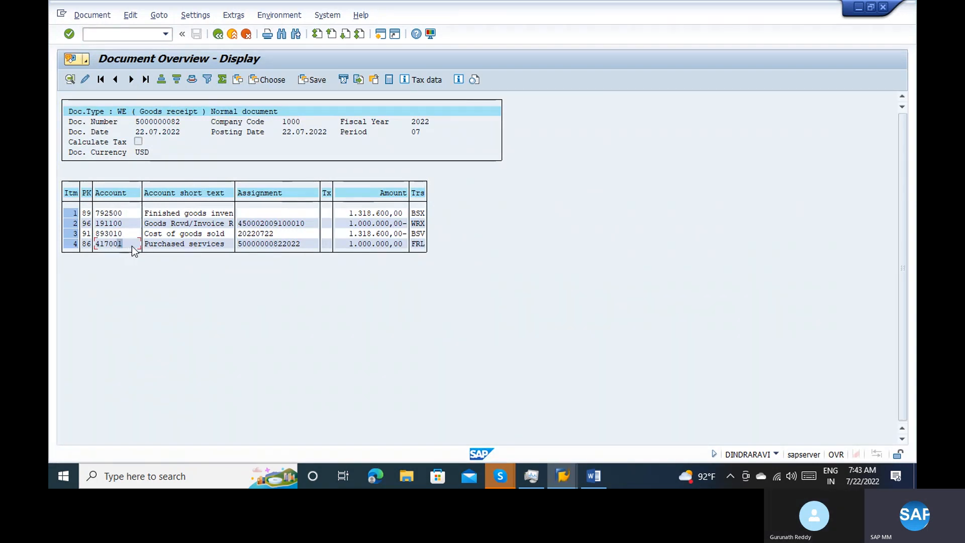
key("alt+Tab")
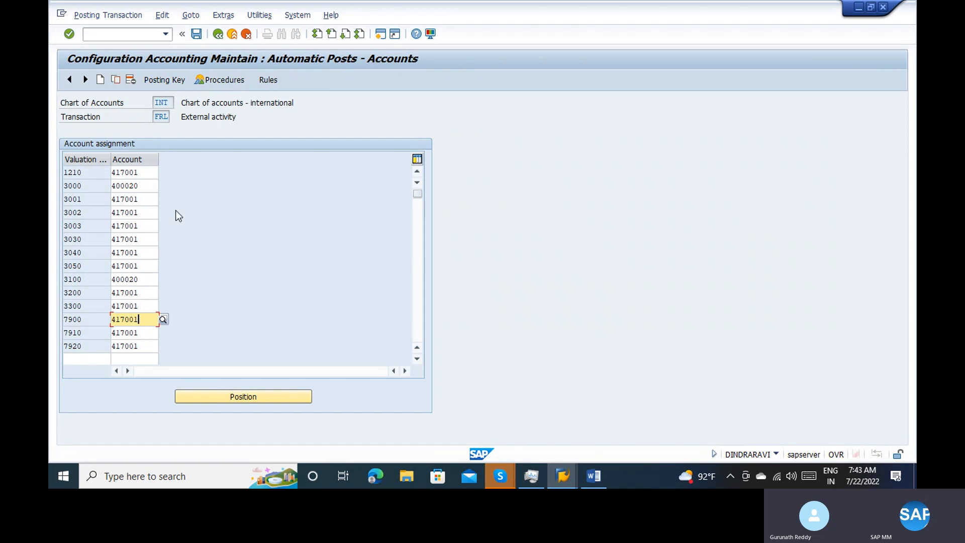
key("alt+Tab")
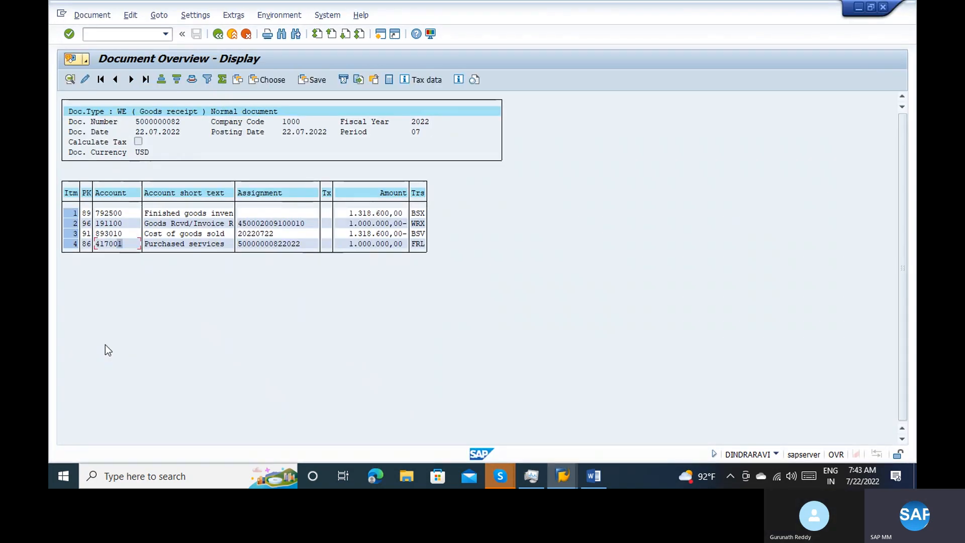
Review the finished goods inventory account and the transaction keys of all four document lines: BSX, WRX, BSV and FRL
left_click(117, 211)
left_click(419, 215)
left_click(419, 224)
left_click(422, 235)
left_click(419, 245)
Leave the document overview, start customizing with /nspro and display the SAP Reference IMG
left_click(233, 35)
type("/")
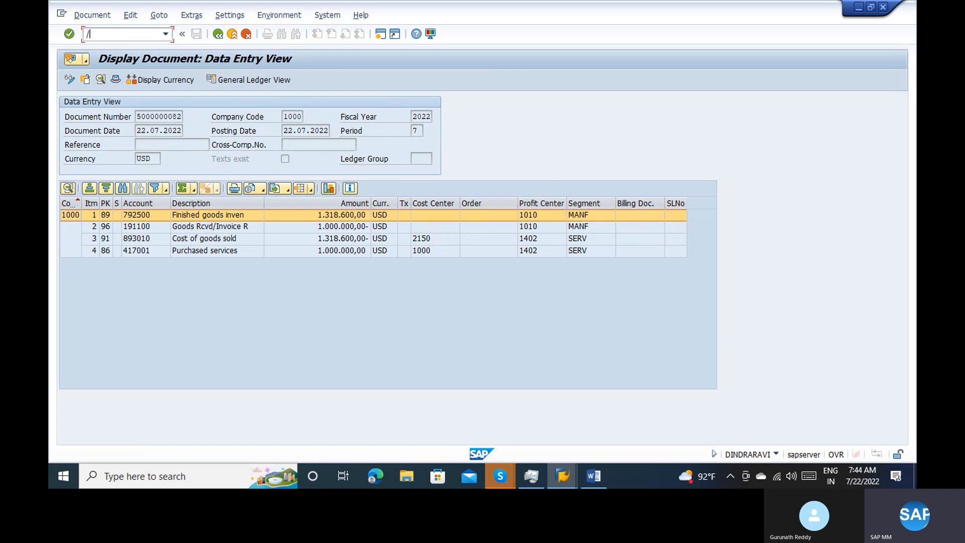
type("nspro")
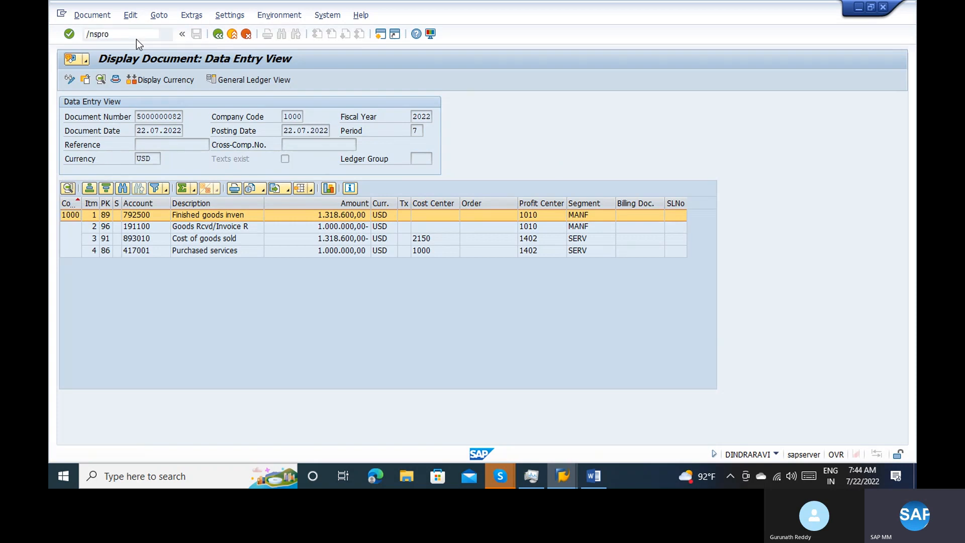
key("Return")
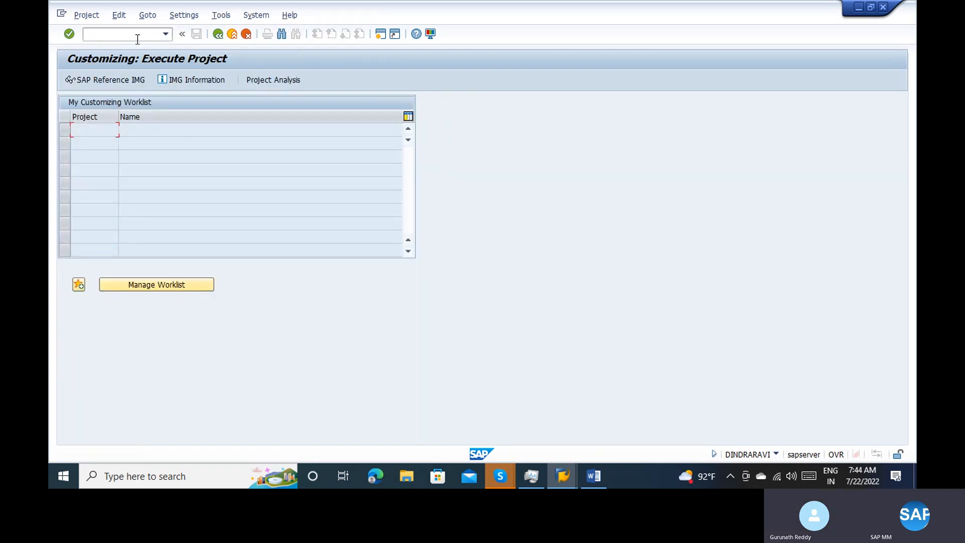
left_click(110, 77)
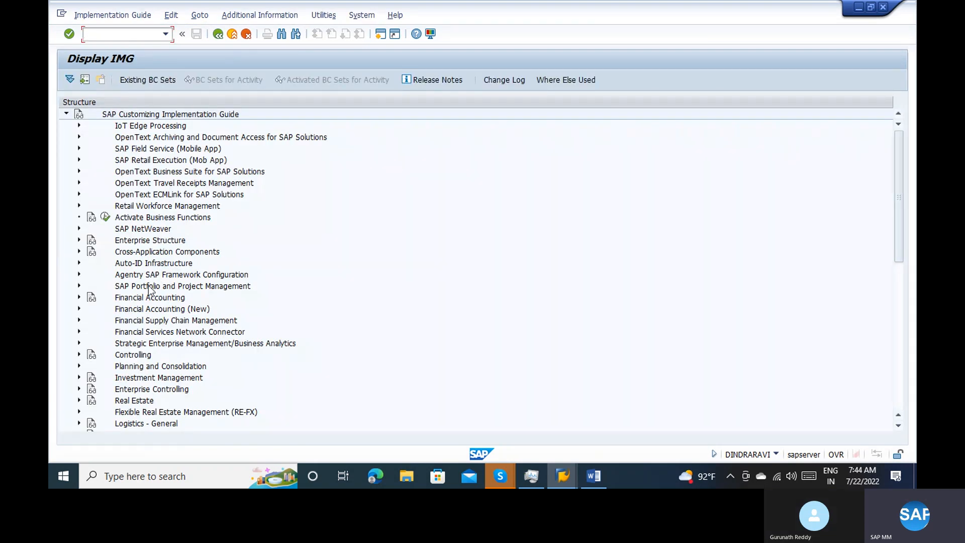
Open Define Account Grouping for Movement Types under Materials Management, Valuation and Account Assignment, Account Determination Without Wizard
left_click(902, 305)
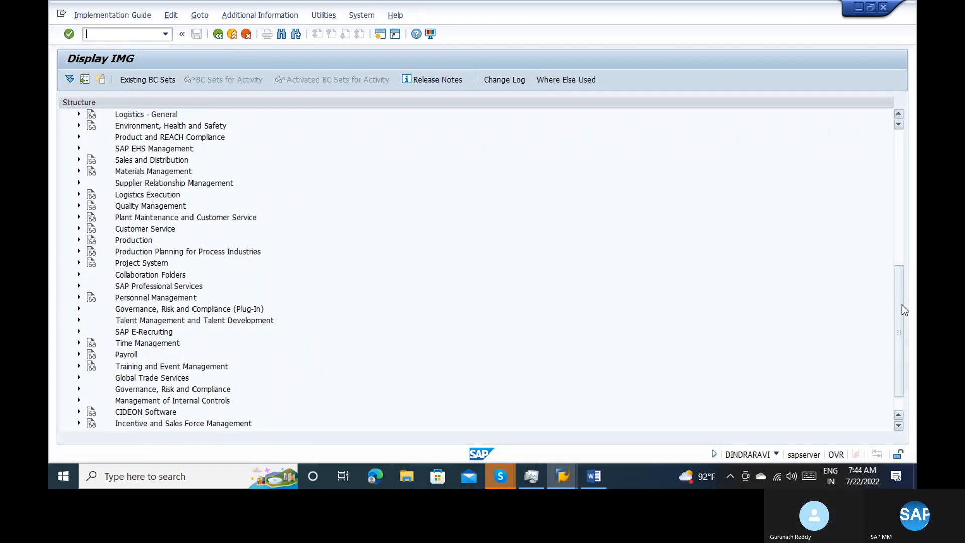
left_click(79, 172)
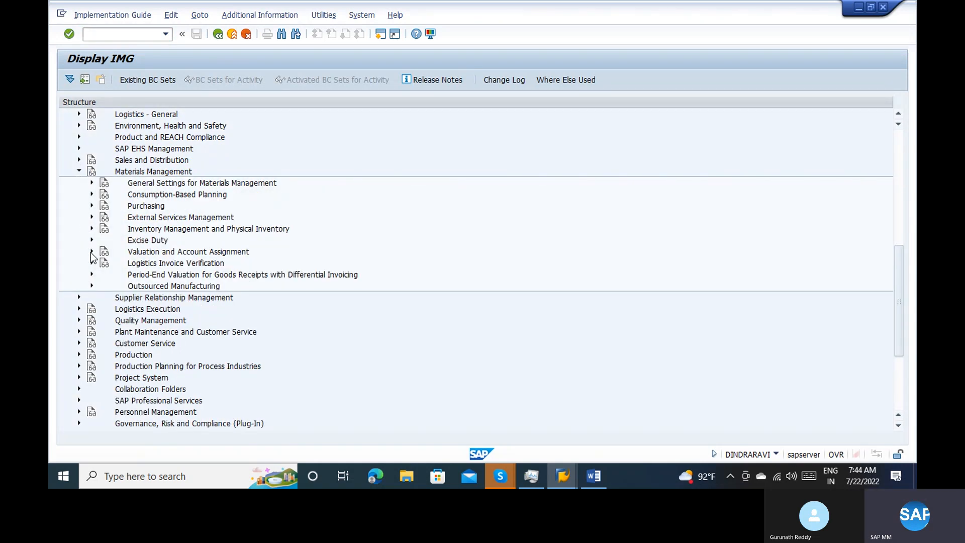
left_click(91, 251)
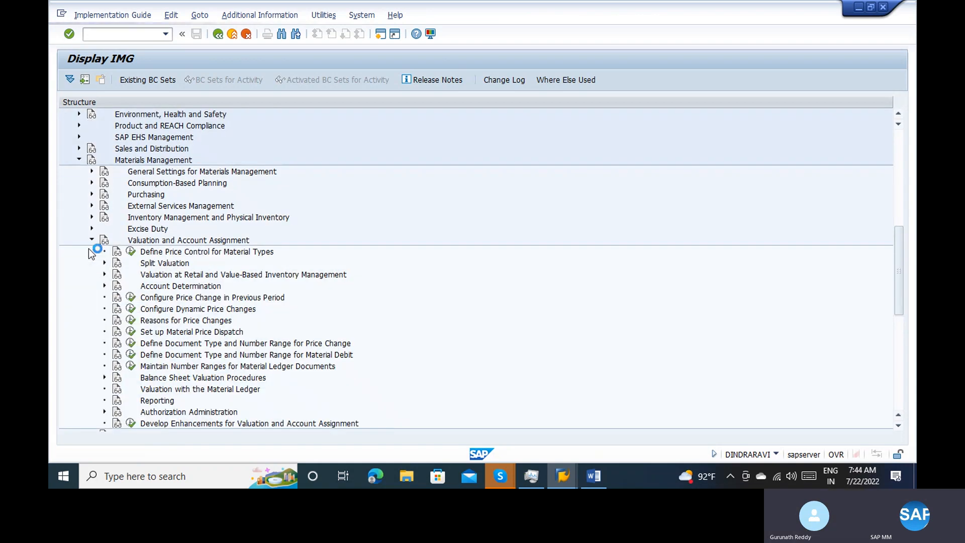
left_click(104, 286)
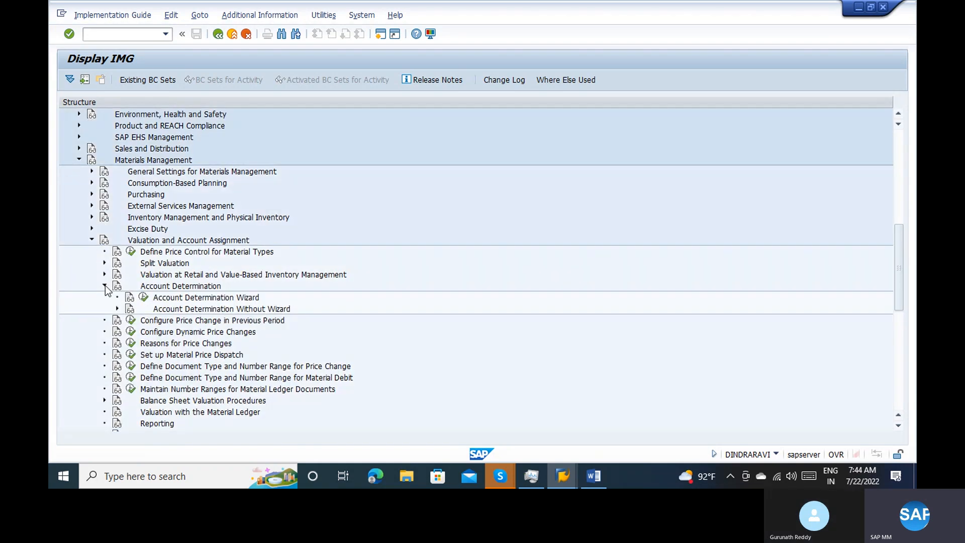
left_click(118, 309)
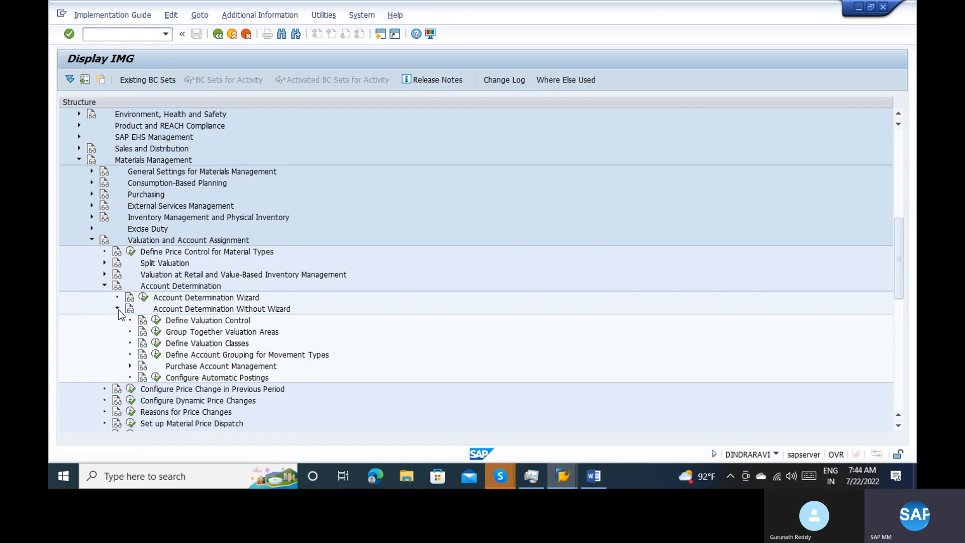
left_click(156, 354)
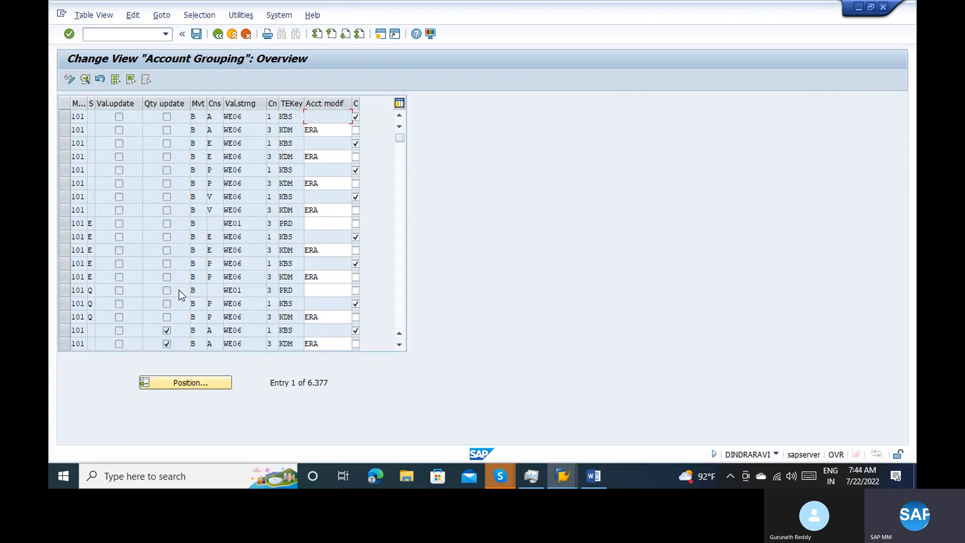
Position the account grouping list at movement type 101
left_click(186, 383)
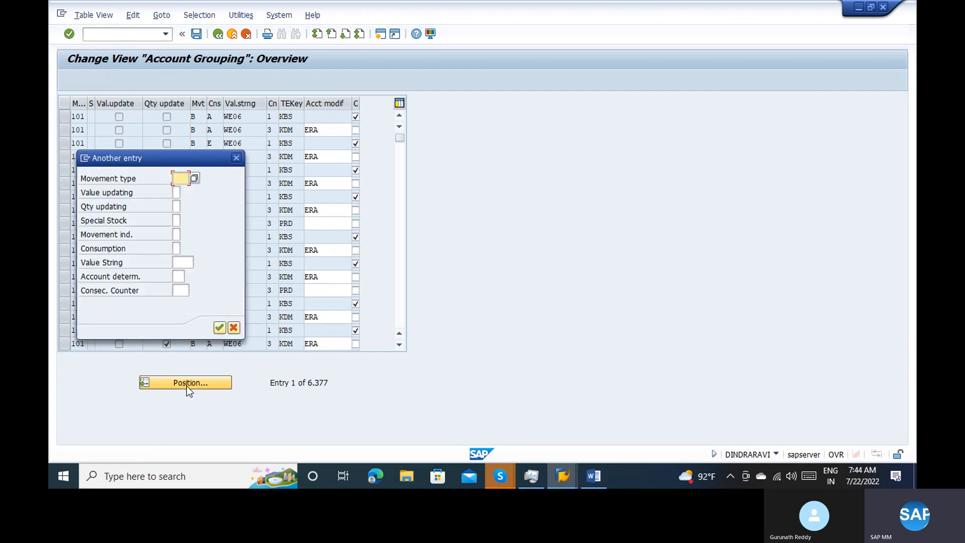
type("5")
key("BackSpace")
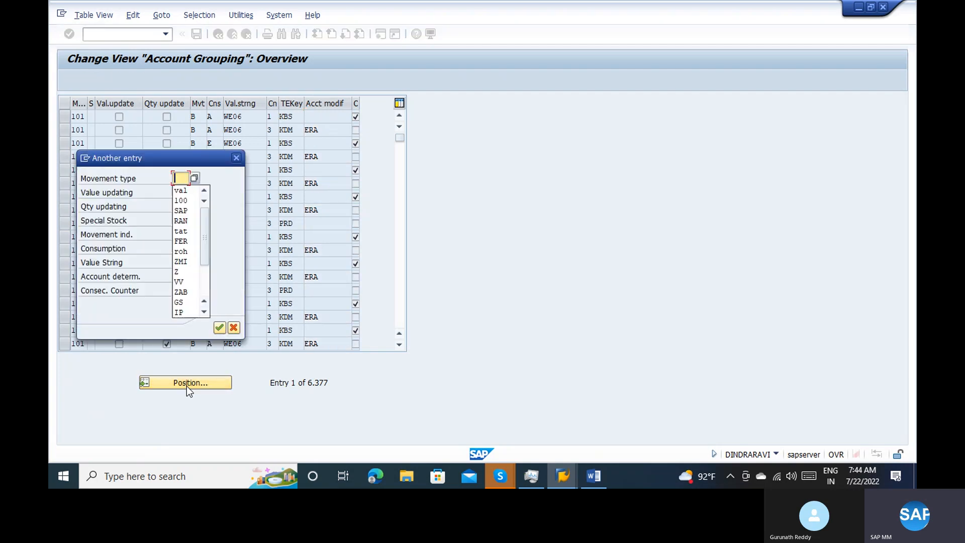
type("101")
key("Return")
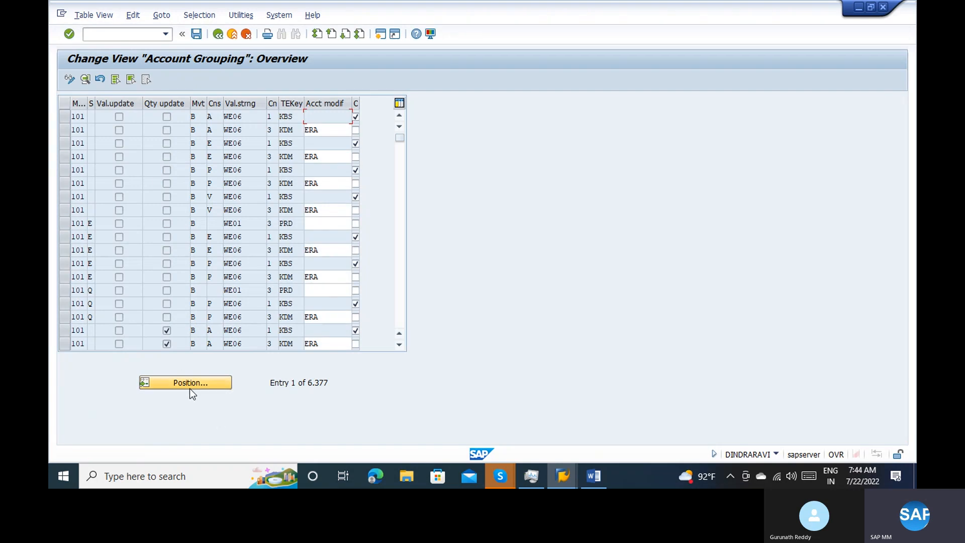
Reposition the list to movement type 101, leaving the other criteria blank, and examine the value strings, transaction keys and account modifiers of its entries
left_click(190, 388)
type("101")
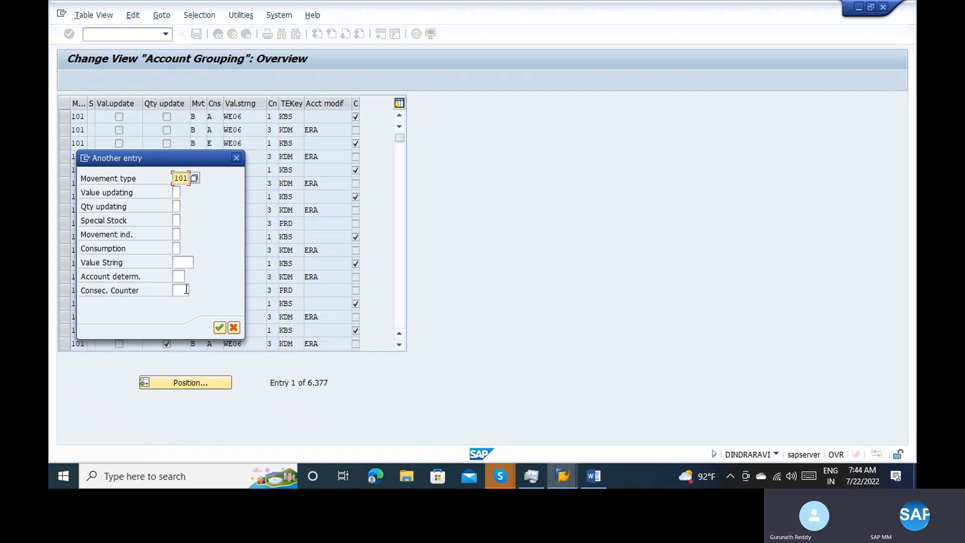
left_click(186, 262)
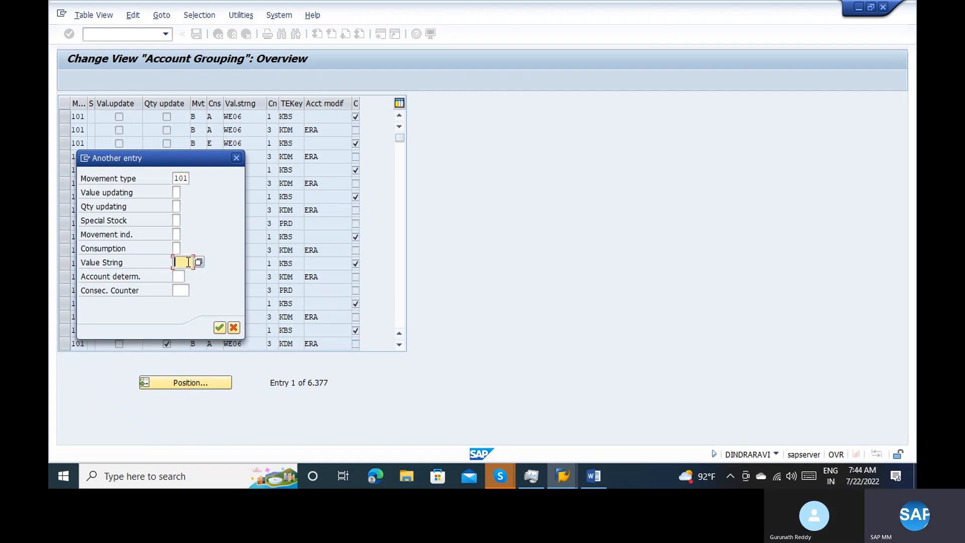
left_click(176, 222)
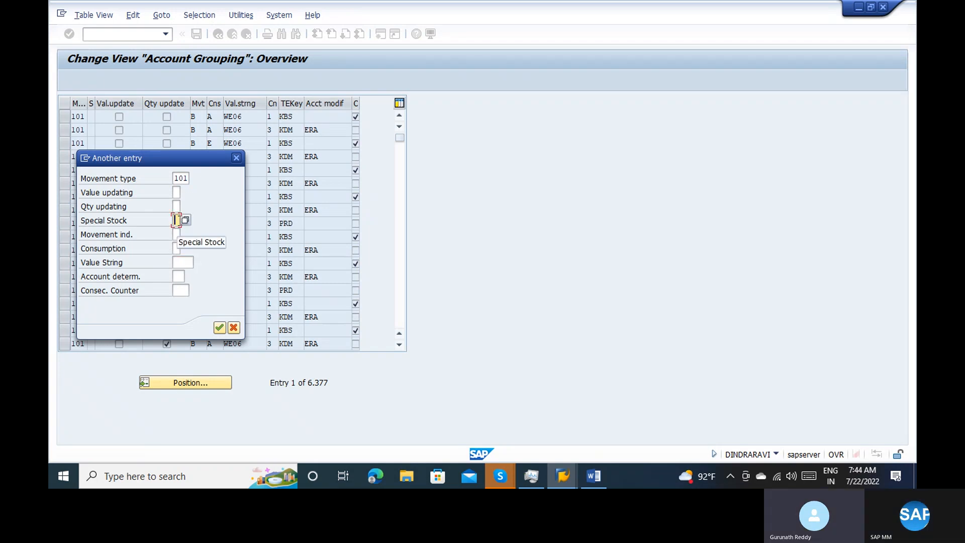
left_click(179, 233)
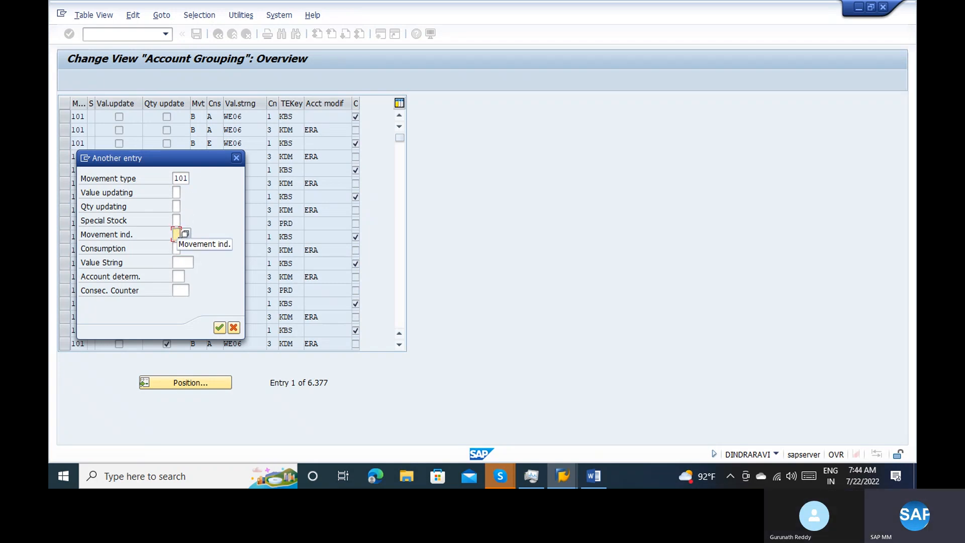
left_click(177, 248)
key("Return")
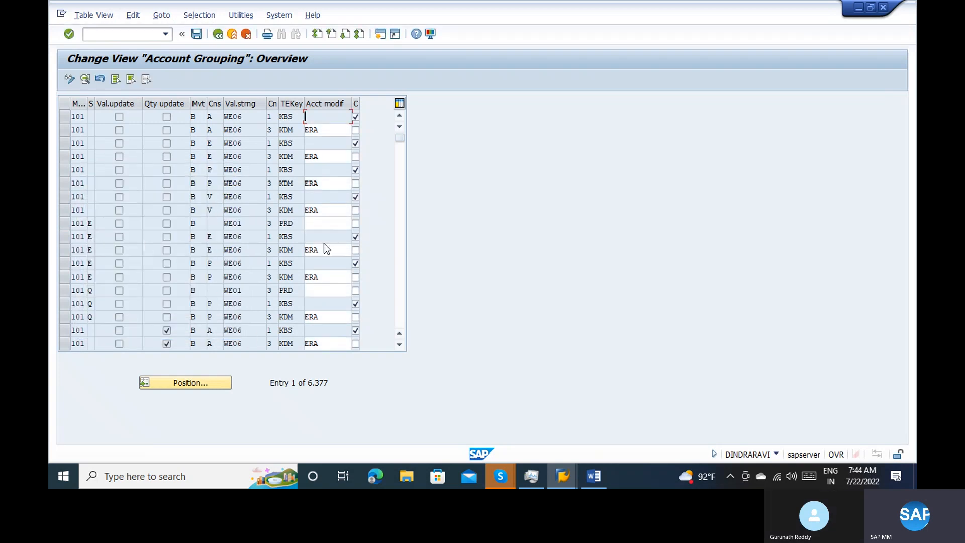
scroll(397, 228, "down", 6)
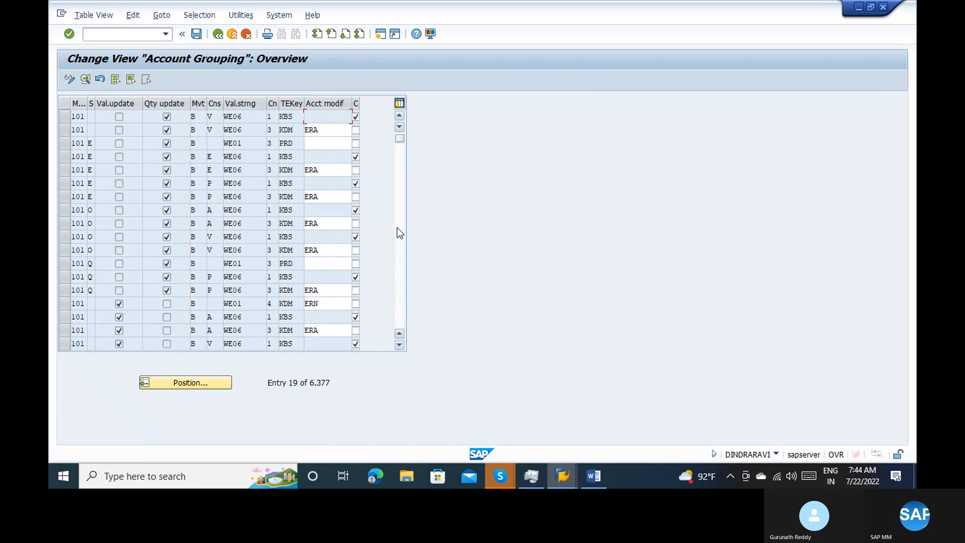
scroll(397, 228, "down", 3)
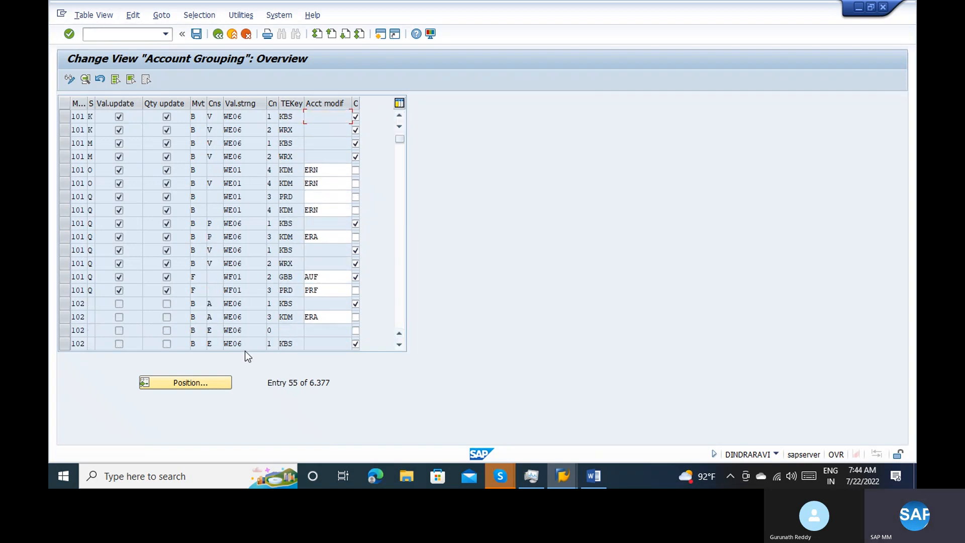
Position the account grouping list at movement type 543, leaving the other criteria blank
left_click(199, 385)
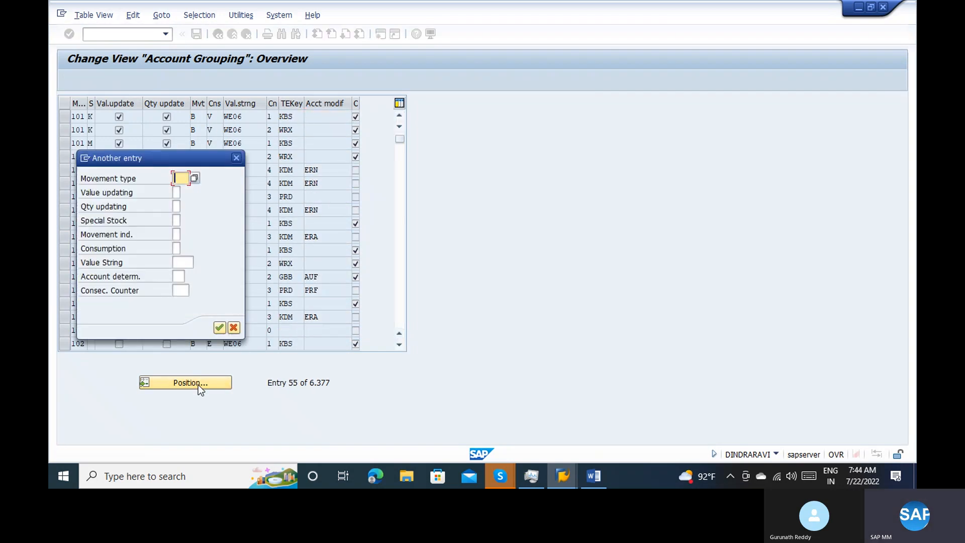
type("54")
key("Tab")
key("Tab")
key("Tab")
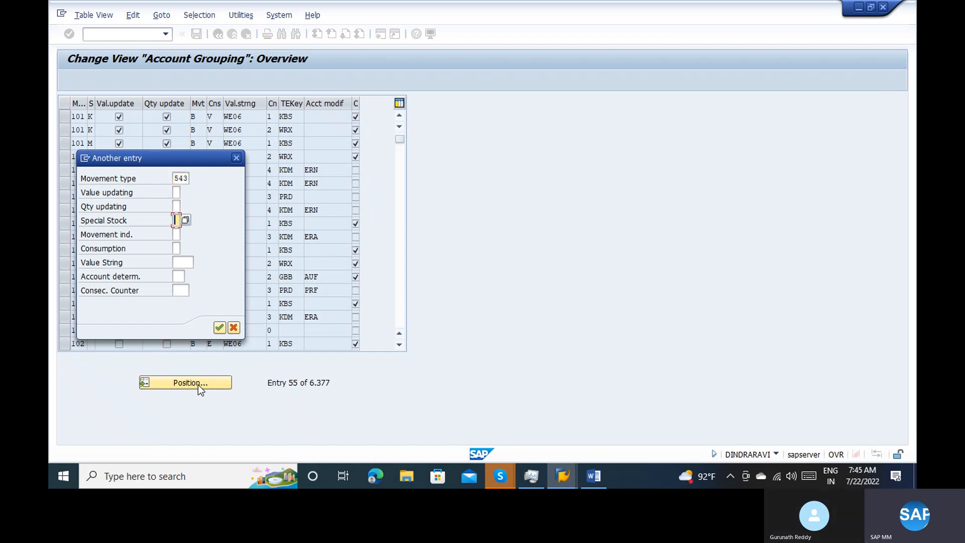
key("Return")
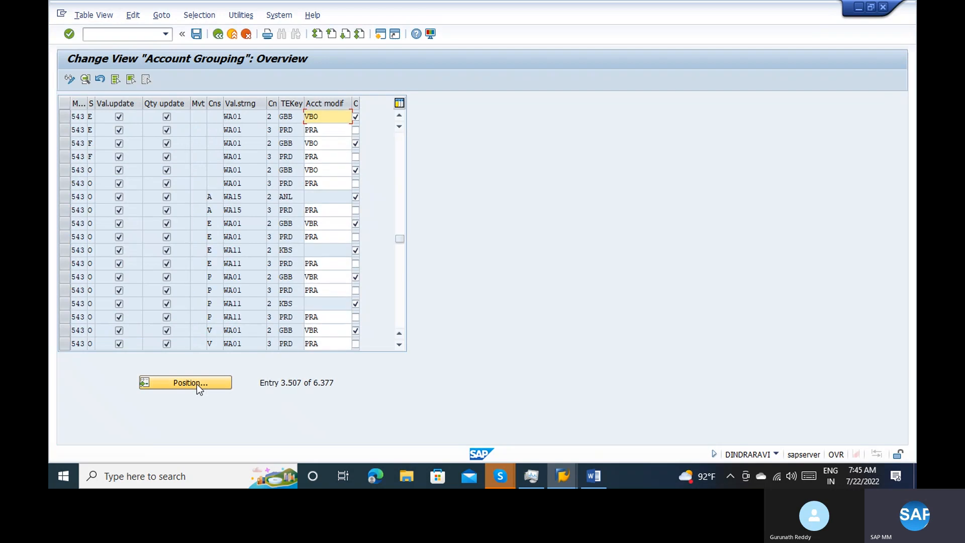
Examine the GBB and PRD entries for movement type 543, special stock O, without a consumption indicator, and return to the IMG structure
left_click(65, 171)
left_click(64, 182)
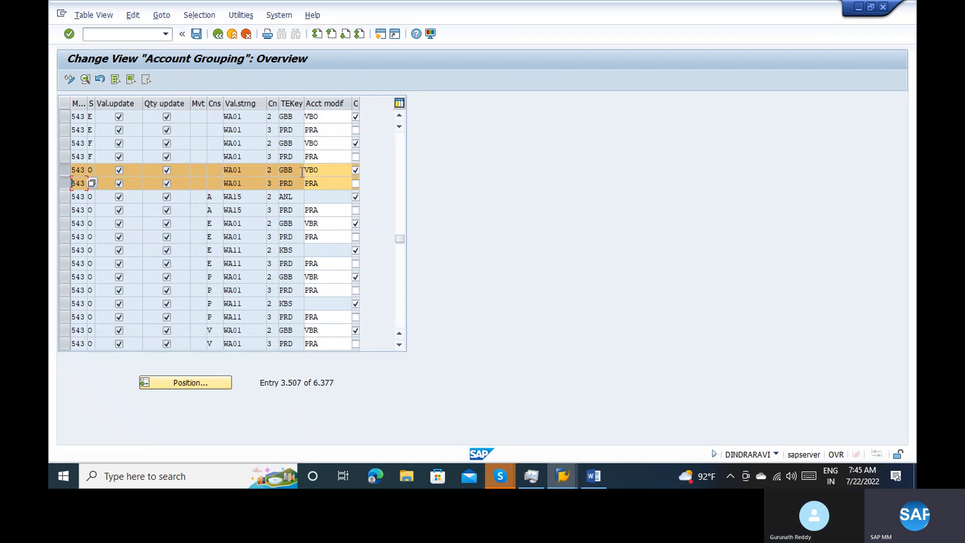
left_click(341, 174)
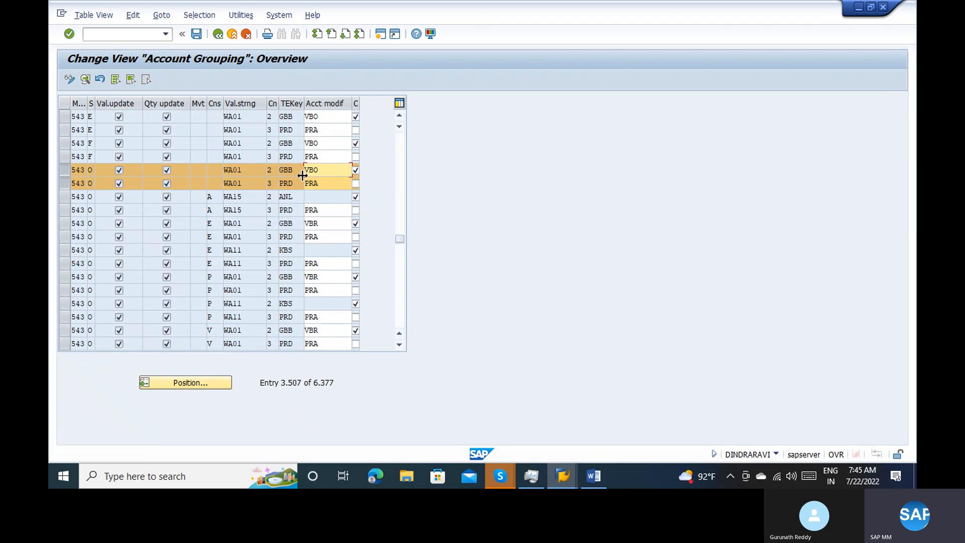
key("shift+Tab")
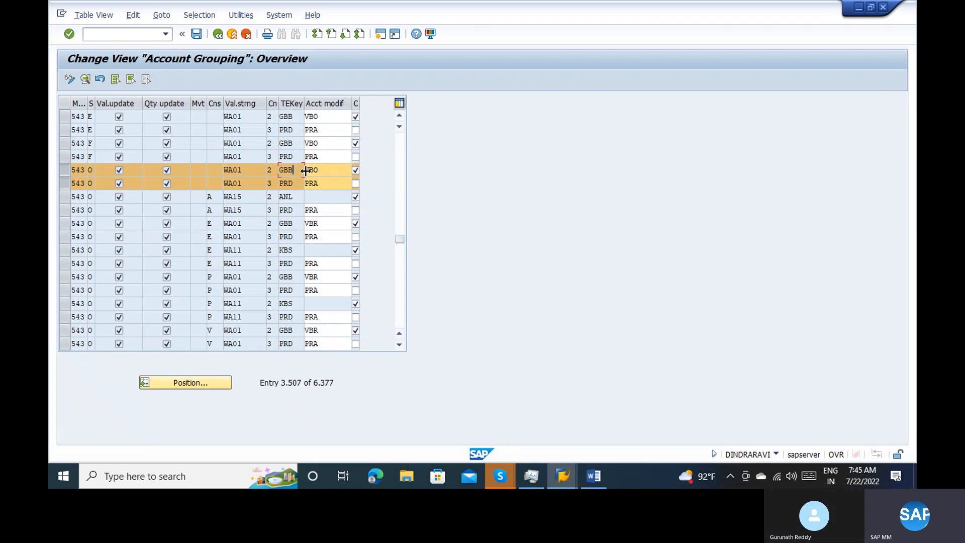
left_click(321, 169)
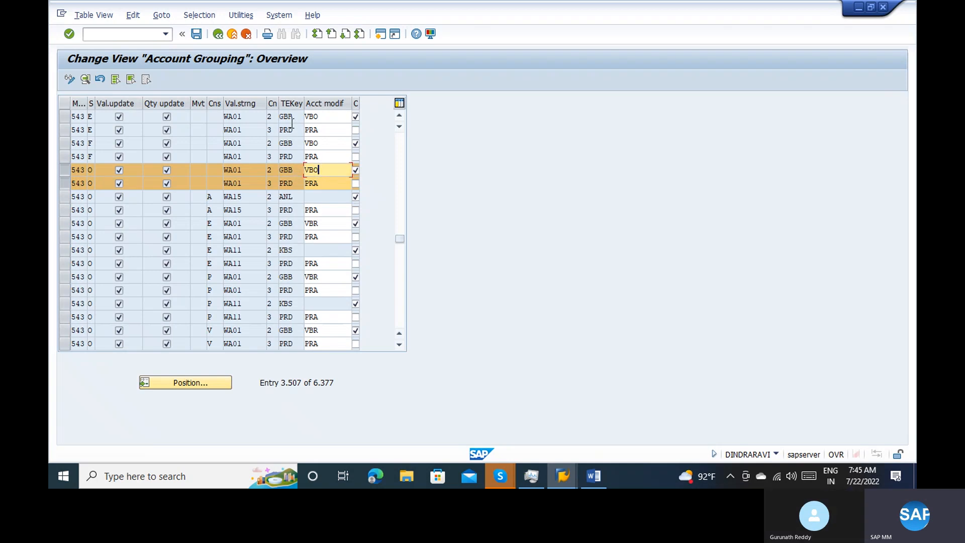
left_click(215, 41)
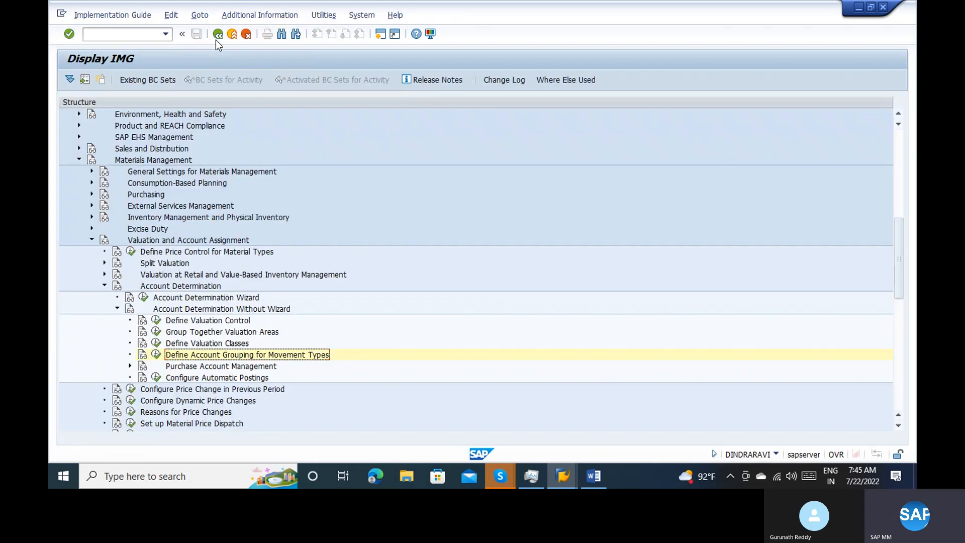
Reopen Define Account Grouping for Movement Types and view the details of the 101 KBS entry with consumption P and value string WE06
left_click(156, 354)
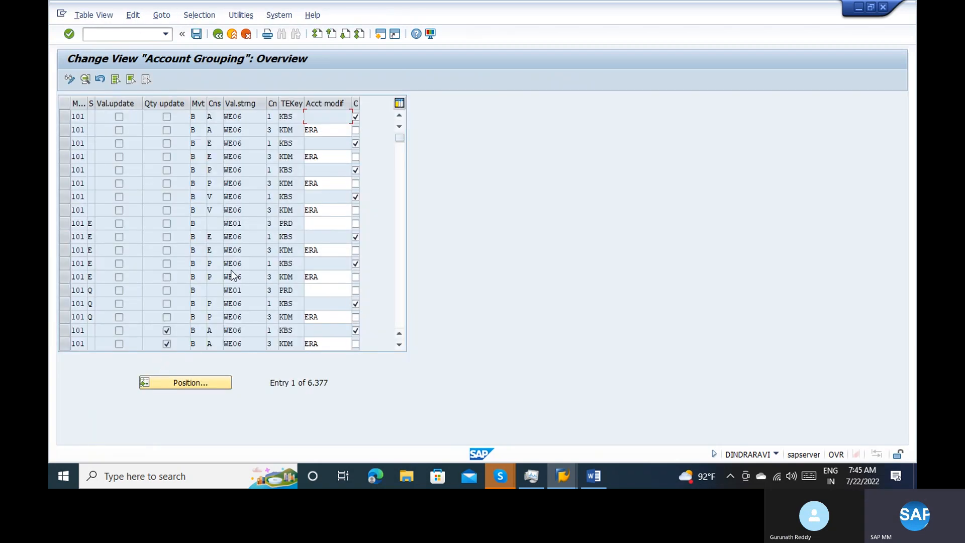
left_click(247, 167)
double_click(246, 168)
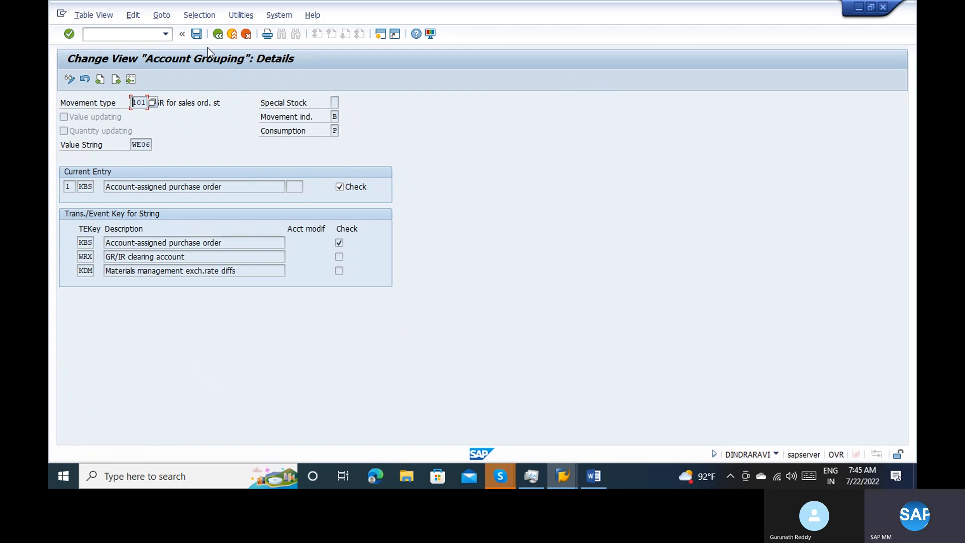
left_click(218, 34)
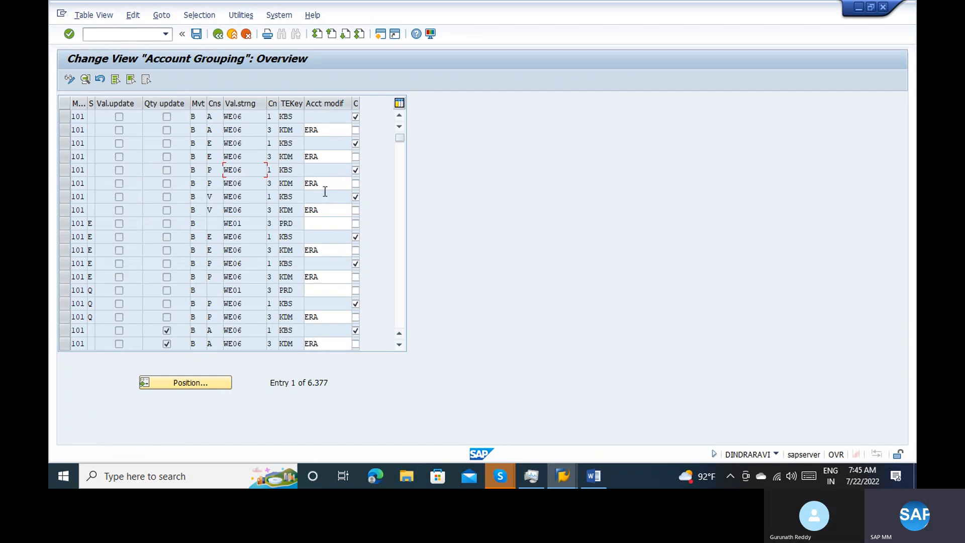
Open the details of the movement type 101 entry with special stock E, value string WE01, key KDM and modifier ERN
left_click(402, 217)
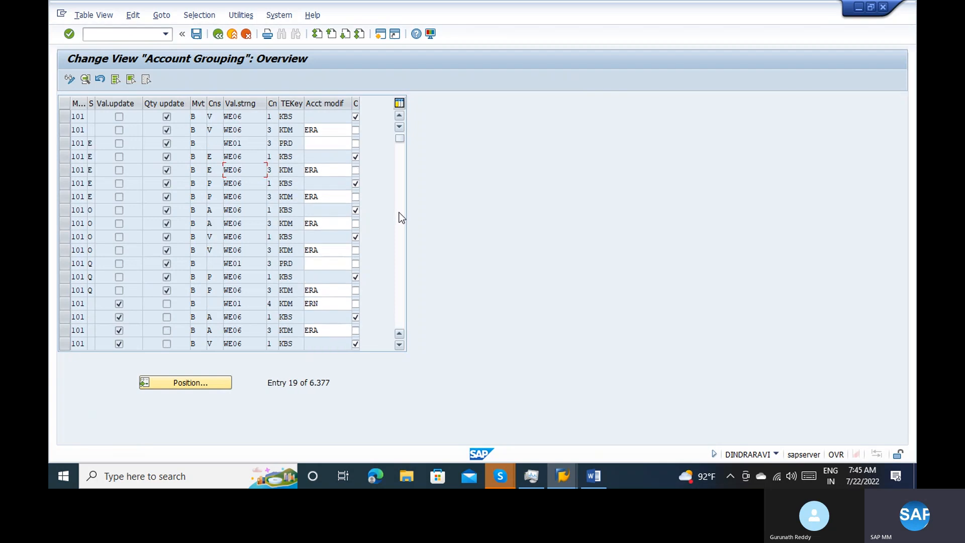
left_click(402, 218)
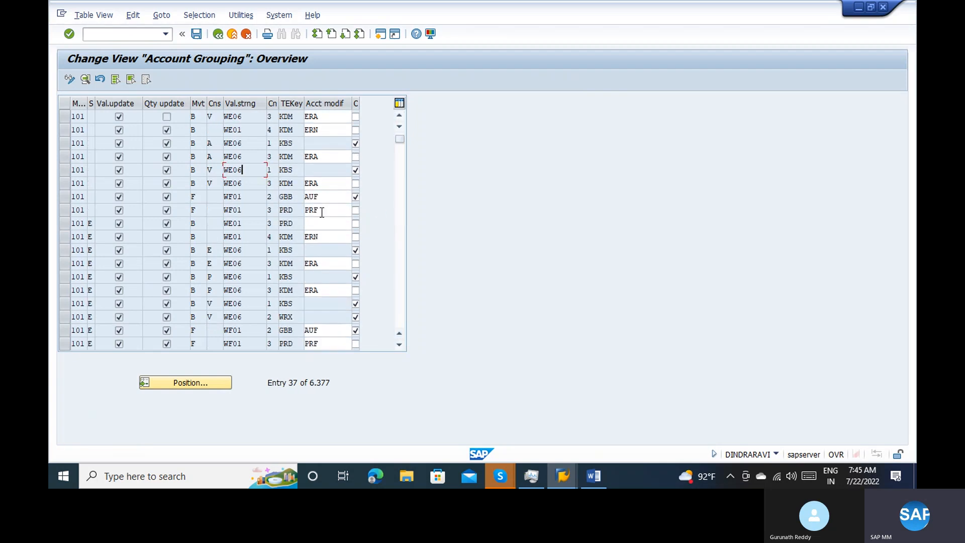
double_click(249, 238)
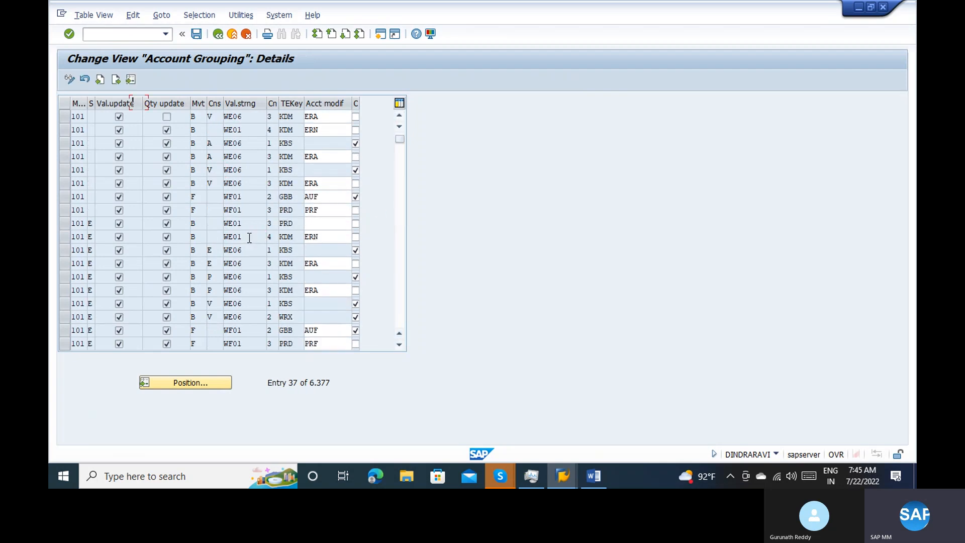
Examine value string WE01 and its transaction keys, including BSX, WRX and PRD, and leave the account grouping activity for the IMG
left_click(196, 241)
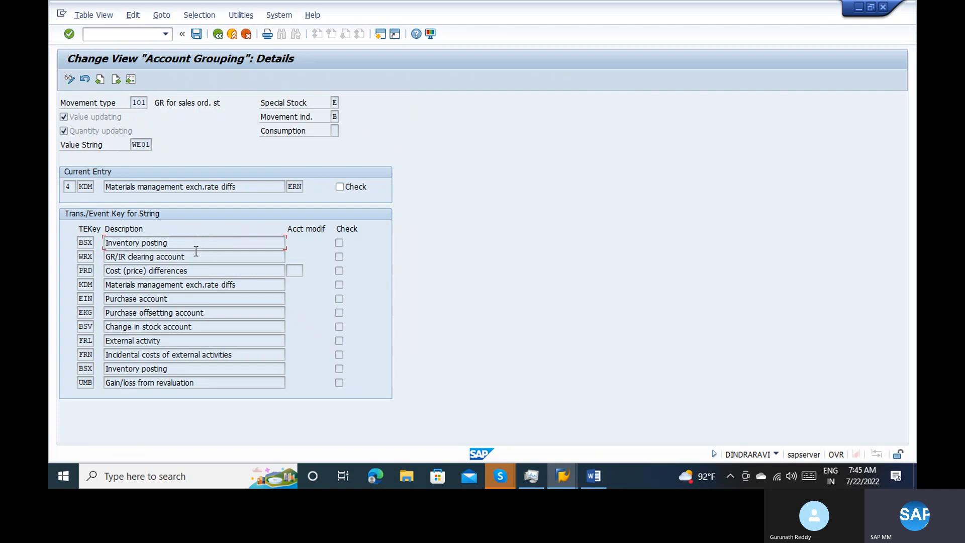
left_click(194, 257)
left_click(137, 144)
left_click(135, 102)
left_click(147, 267)
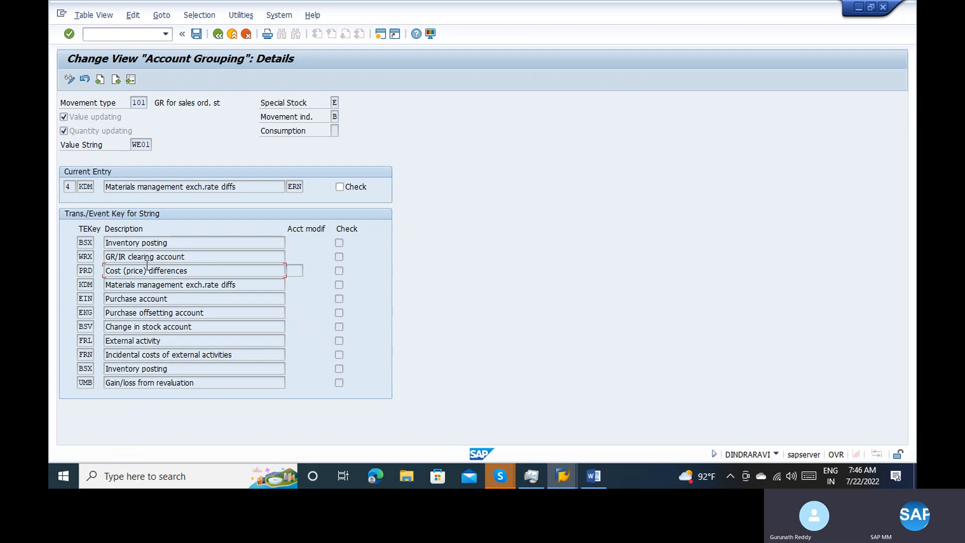
left_click(139, 258)
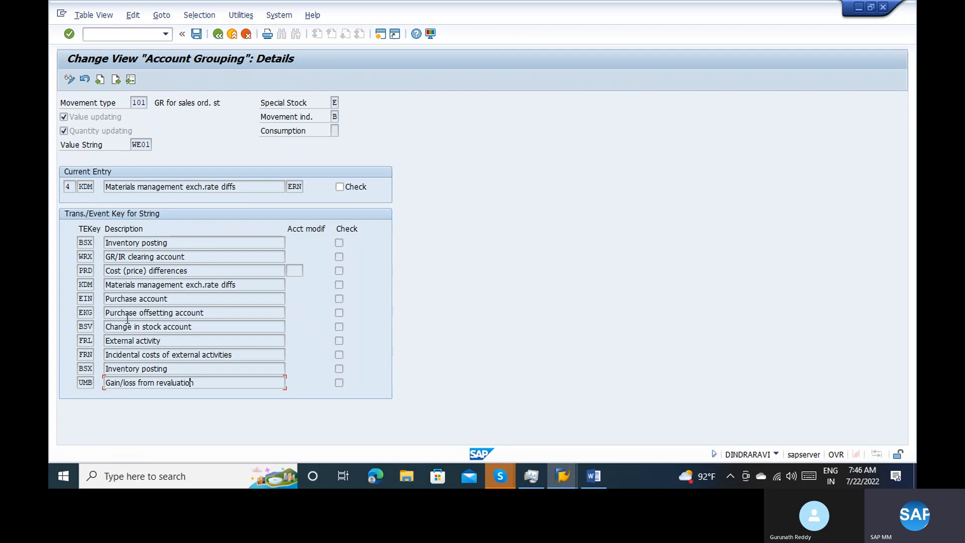
left_click(87, 243)
left_click(86, 257)
left_click(218, 34)
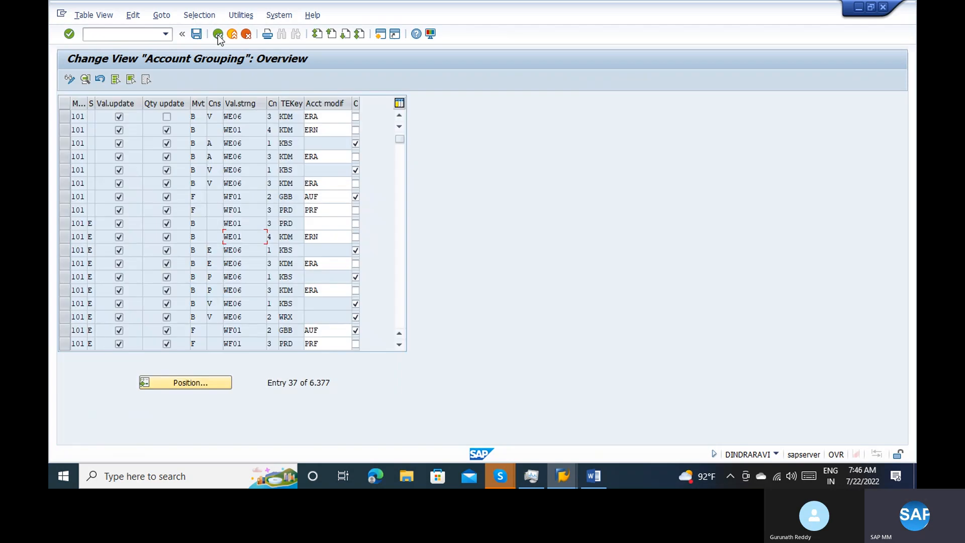
left_click(218, 34)
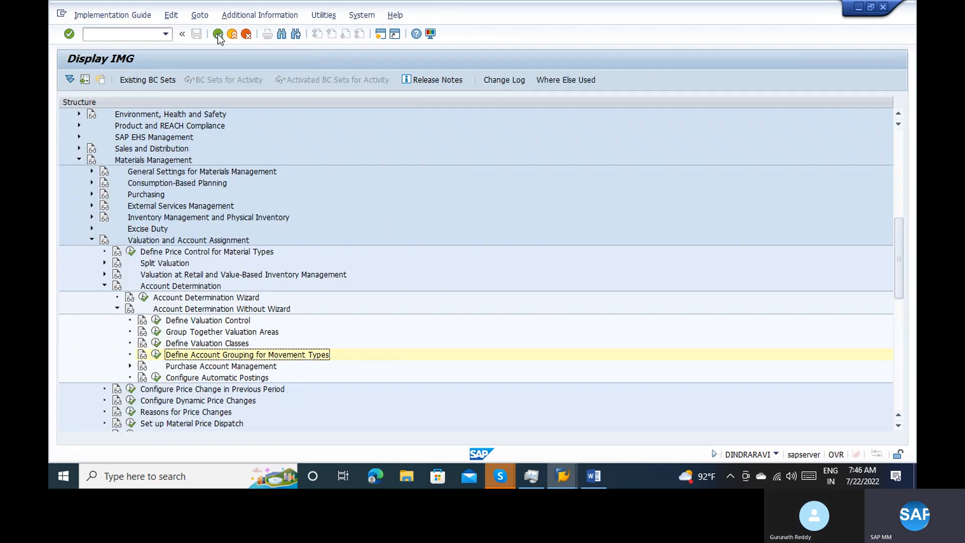
Switch to the automatic postings session and examine the valuation classes and accounts for transaction FRL in chart of accounts INT
key("alt+Tab")
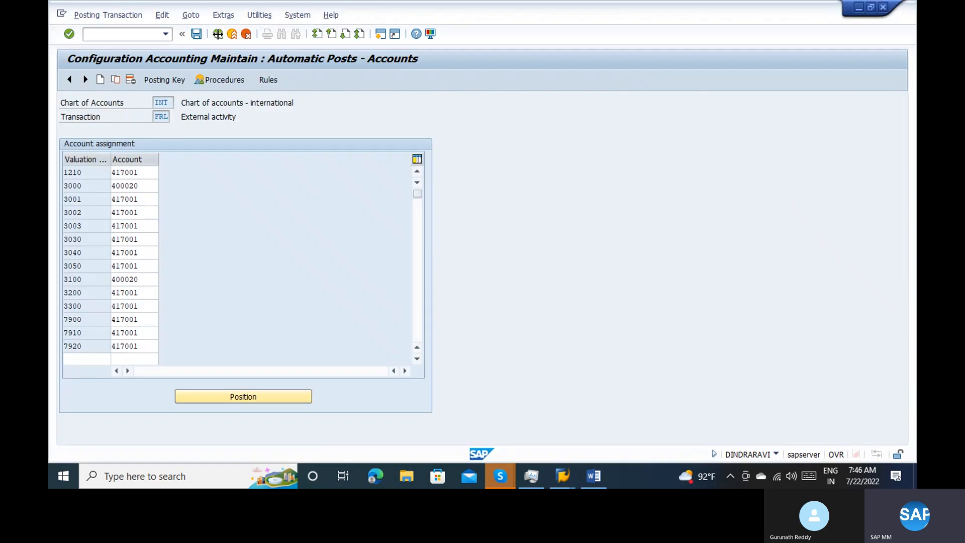
left_click(144, 357)
left_click(142, 334)
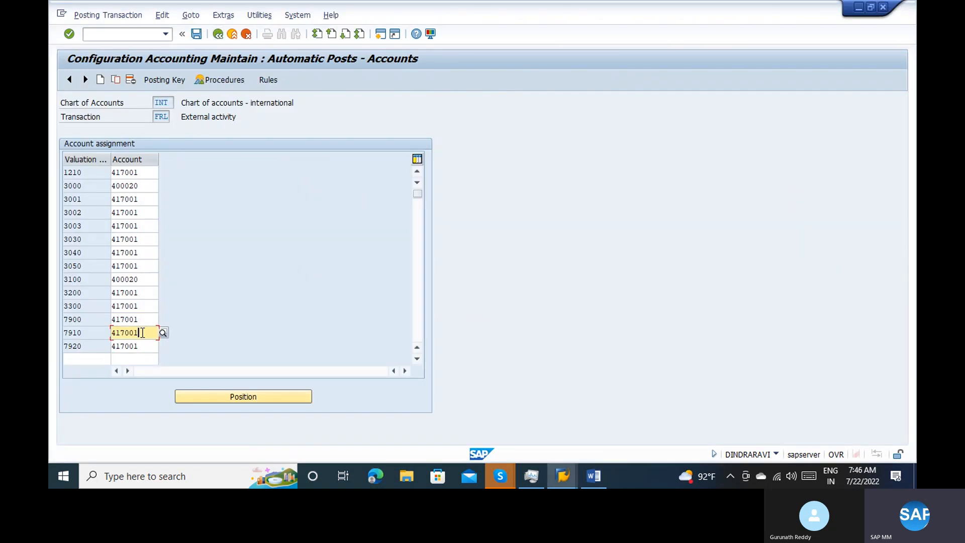
key("alt+Tab")
key("alt+Tab")
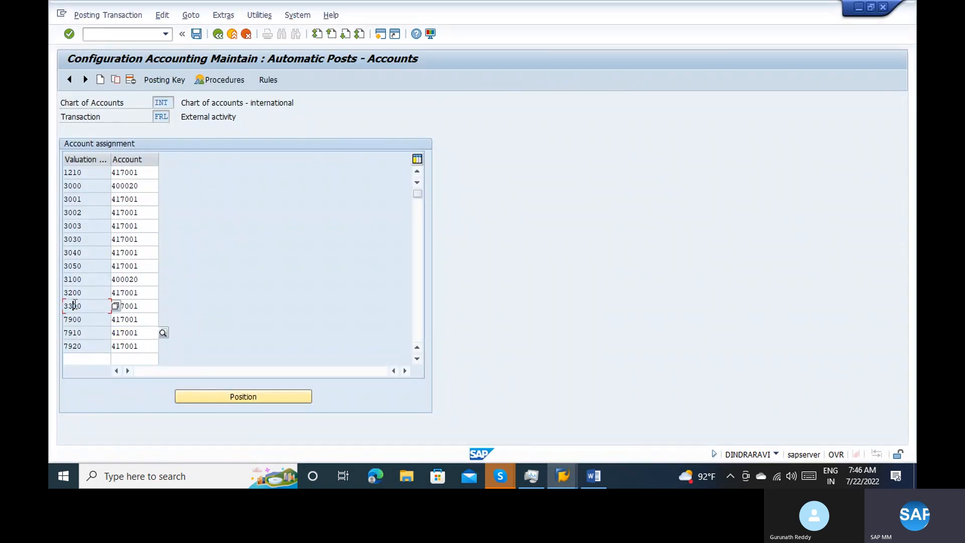
left_click(158, 102)
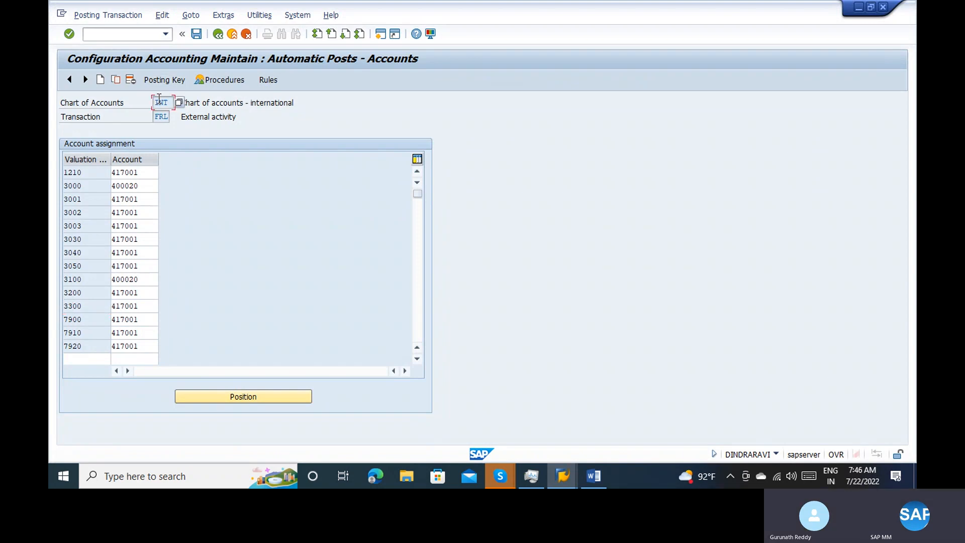
left_click(159, 117)
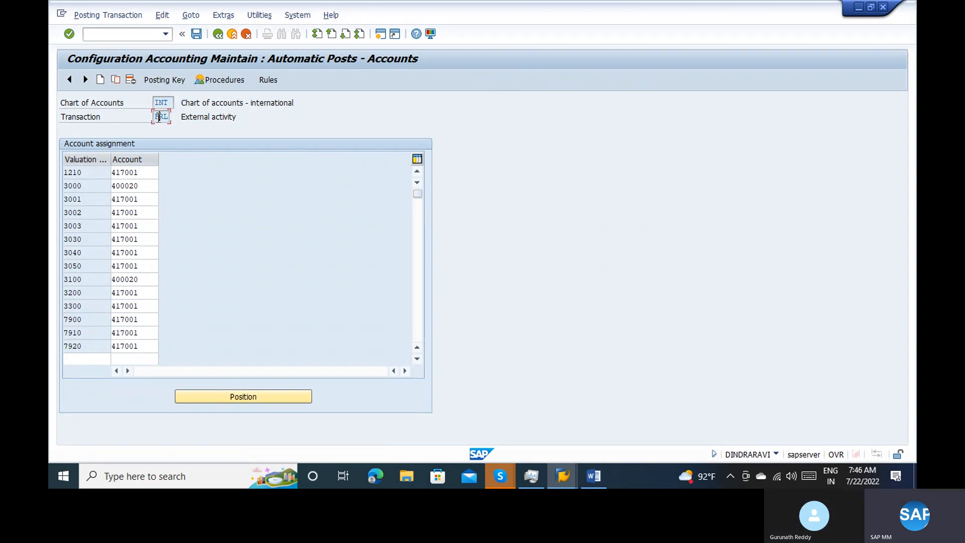
left_click(84, 184)
Switch to the purchase order's component overview session, leave the overview and start the goods movement transaction with /nmigo
key("alt+Tab")
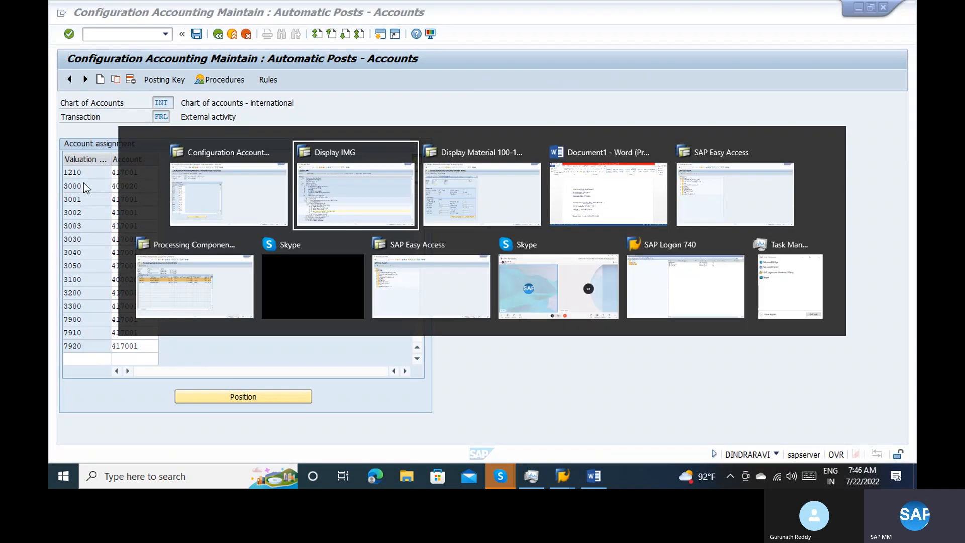
key("alt+Tab")
key("alt+Tab")
key("alt+Tab")
key("alt+Tab")
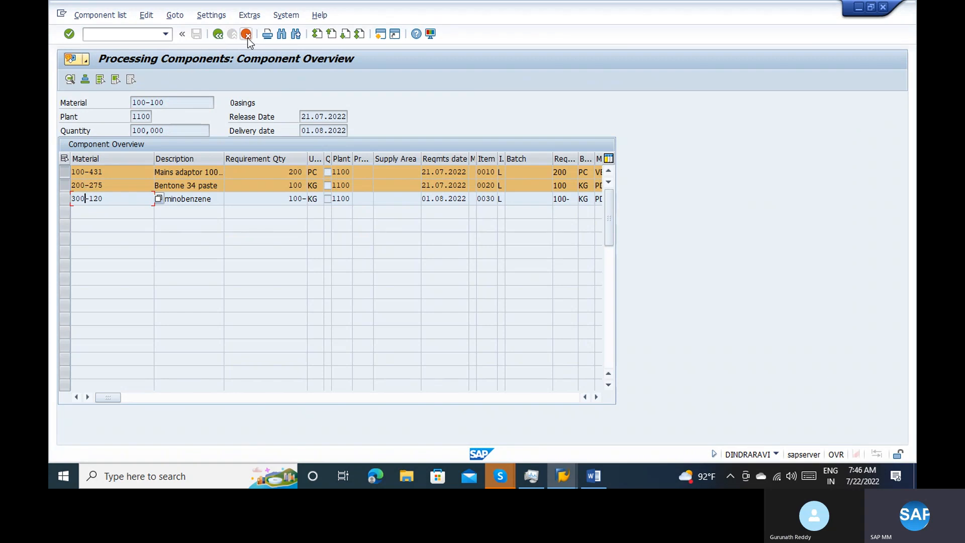
left_click(245, 34)
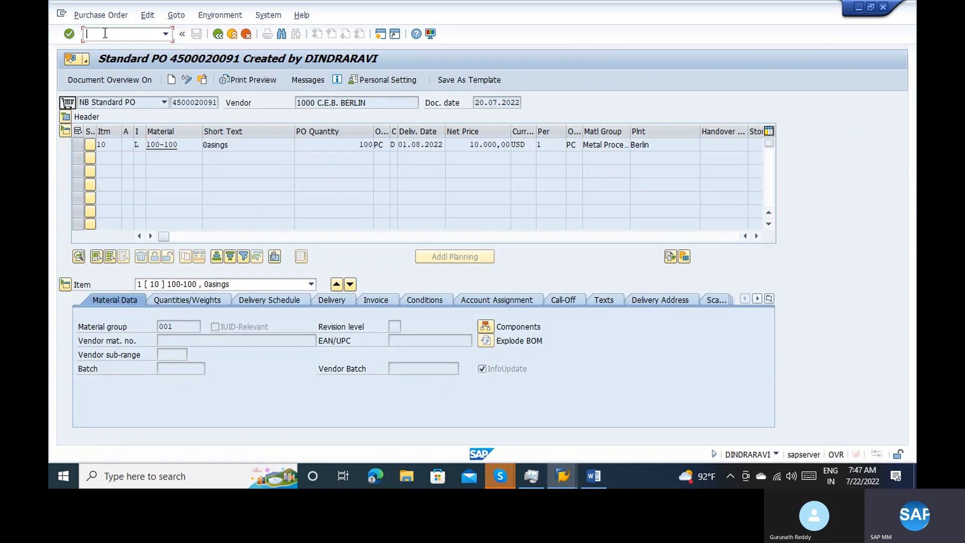
type("/nmiro")
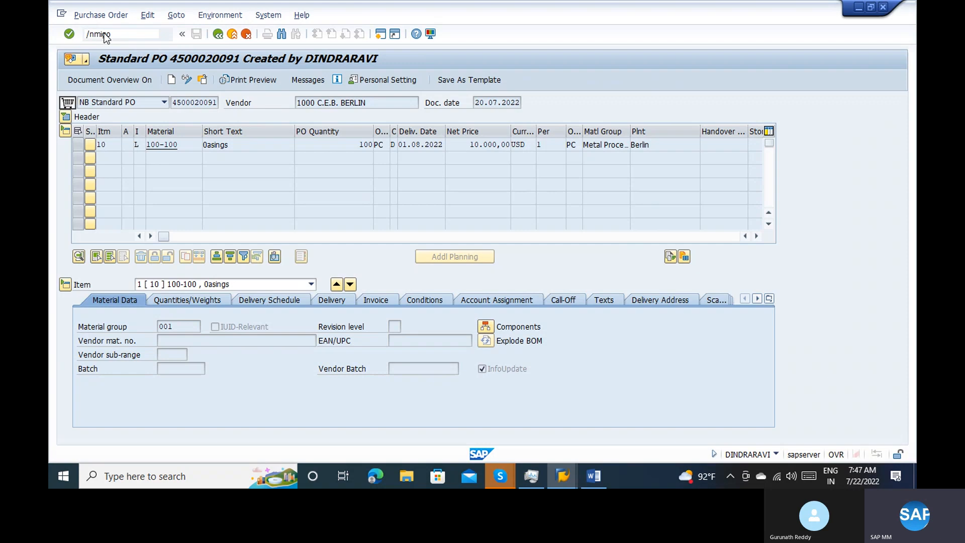
key("Return")
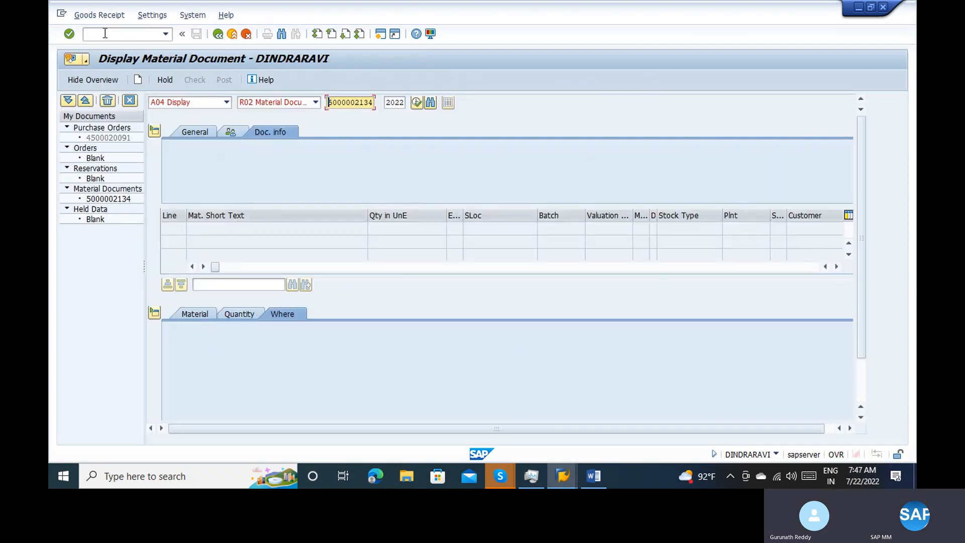
Display the preset 2022 material document and examine the movement types of its Mains adaptor and Diaminobenzene items
key("Return")
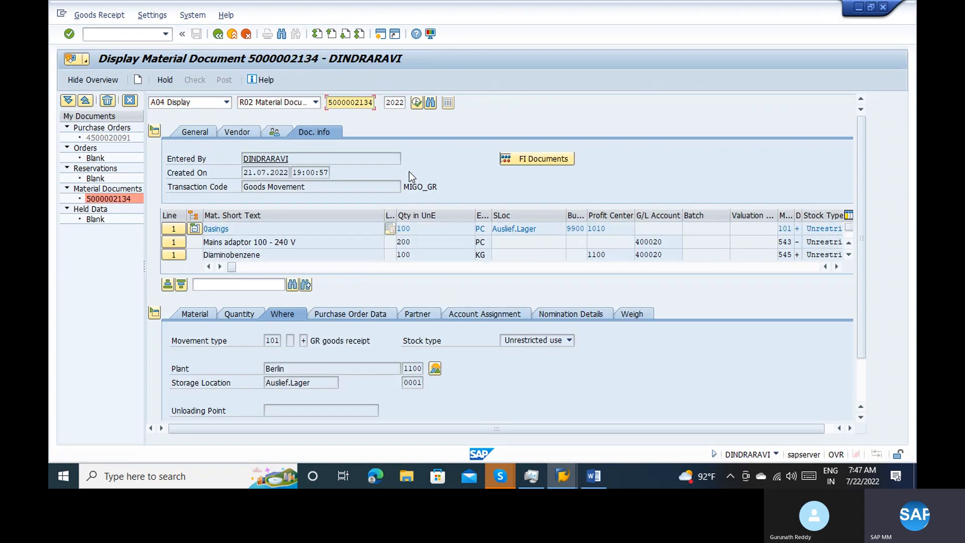
left_click(423, 228)
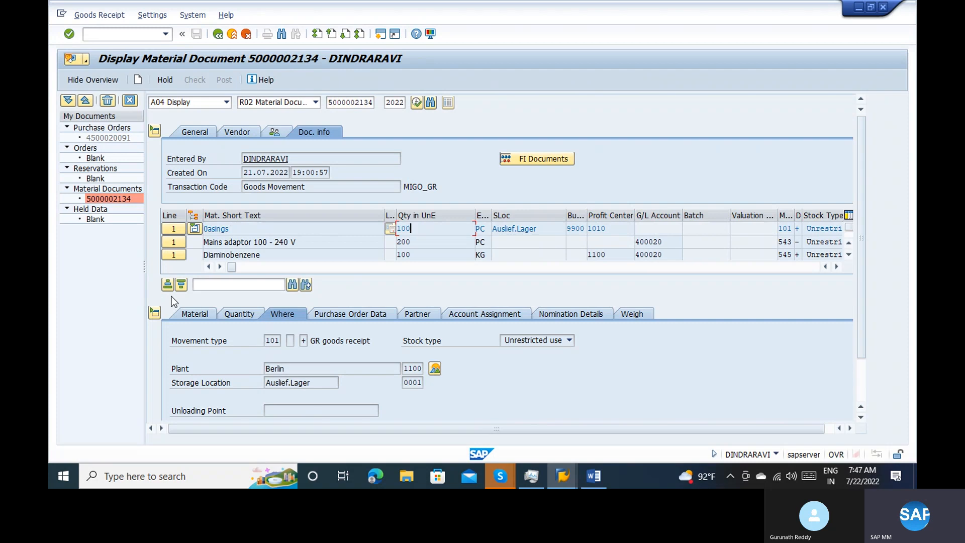
left_click(171, 244)
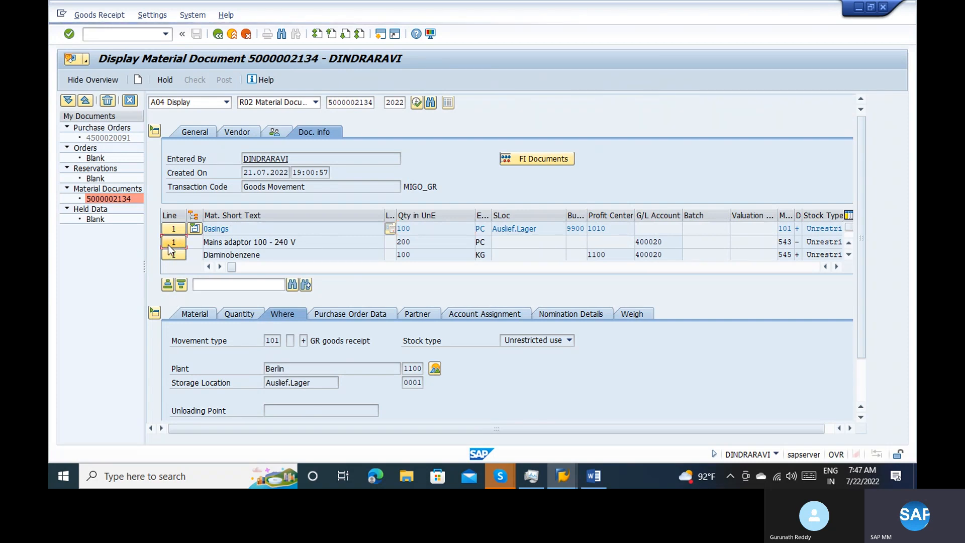
left_click(367, 340)
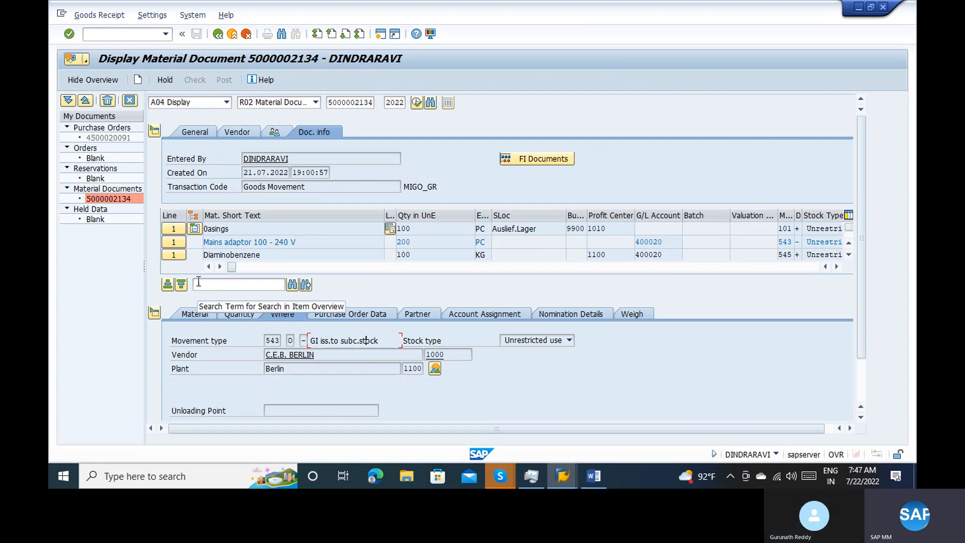
left_click(174, 255)
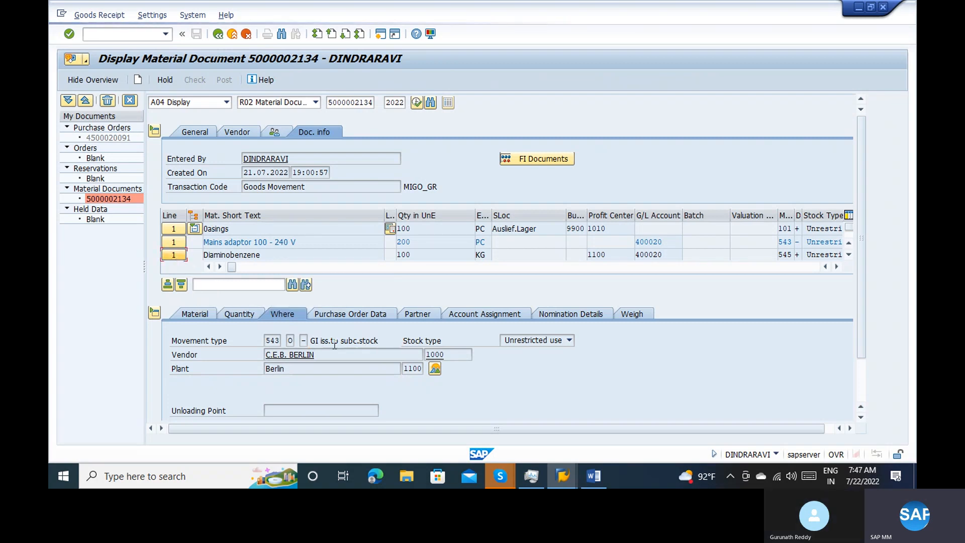
left_click(309, 342)
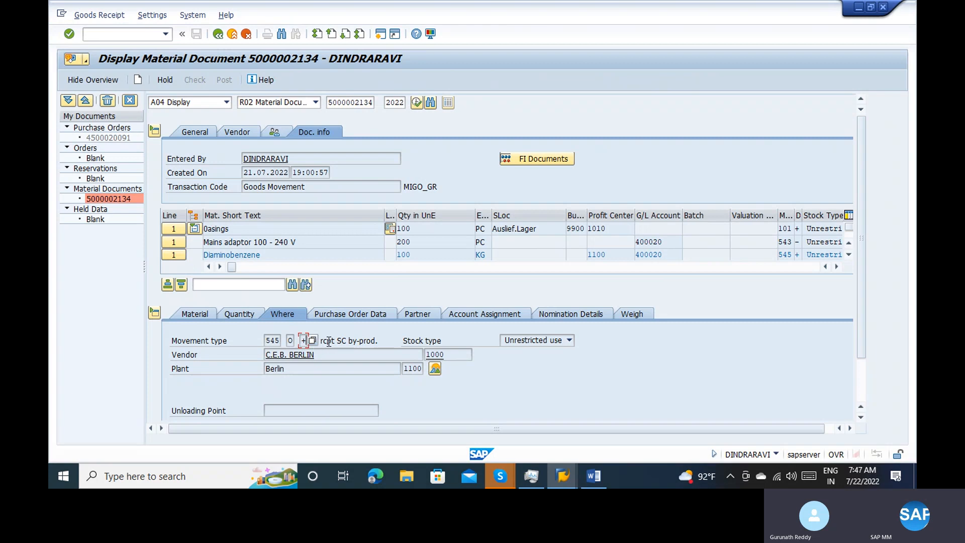
Try to start the incoming invoice transaction in a new session with /omiro from the material document display
left_click(327, 342)
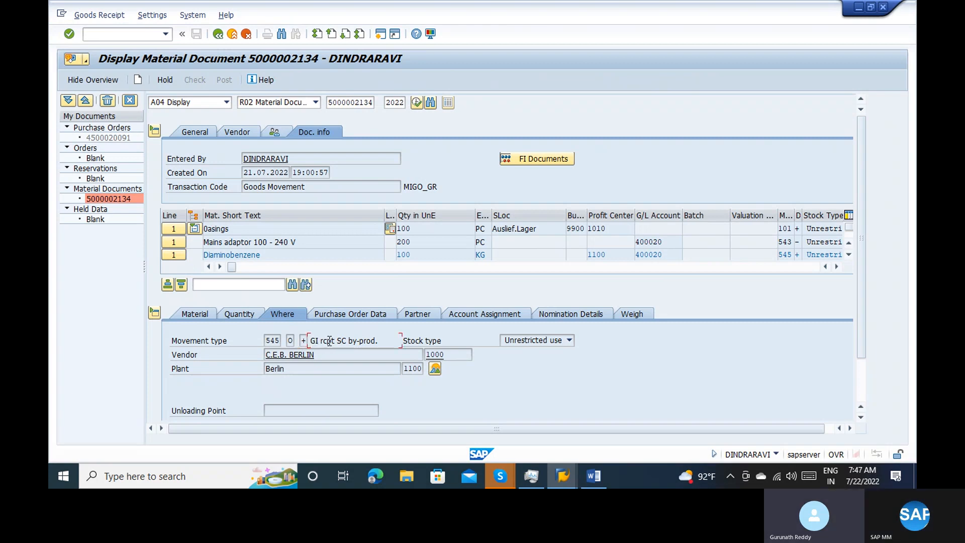
left_click(138, 39)
type("/omiro")
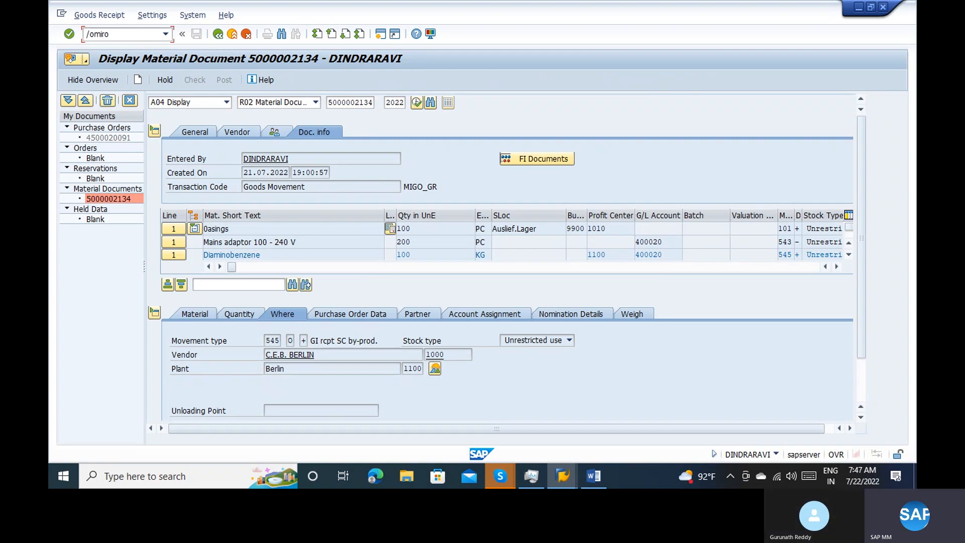
key("Return")
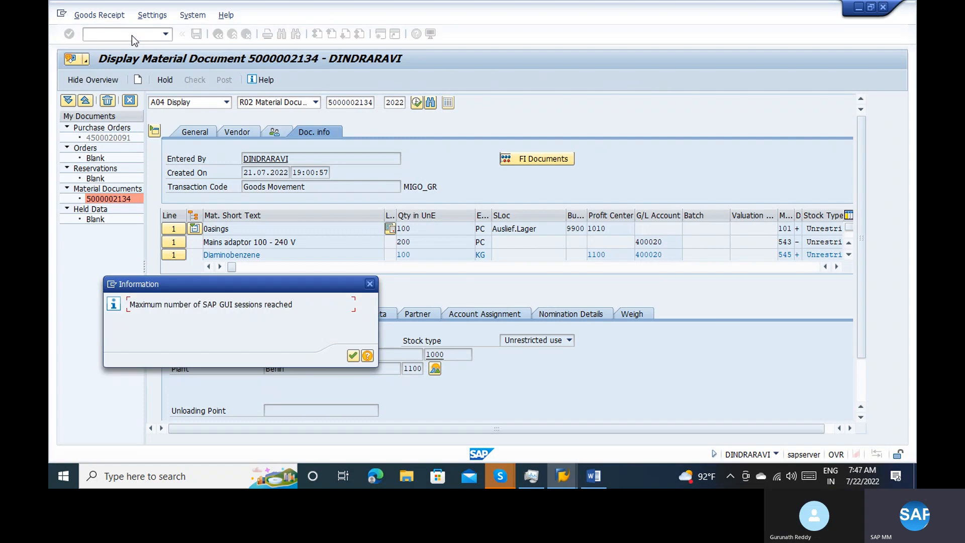
key("Return")
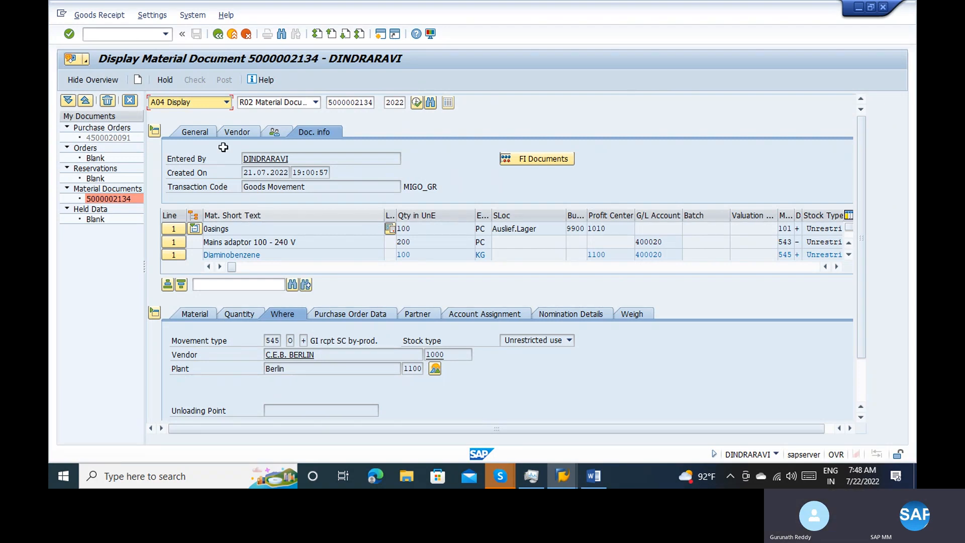
Replace the material document display with the incoming invoice transaction using /nmiro and set the invoice date to 22.07.2022
left_click(136, 39)
type("/nmiro")
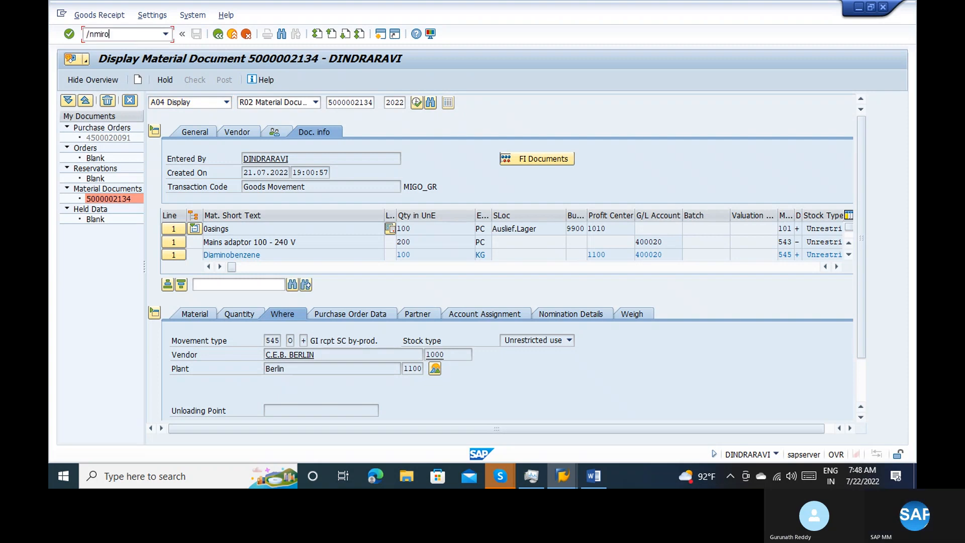
key("Return")
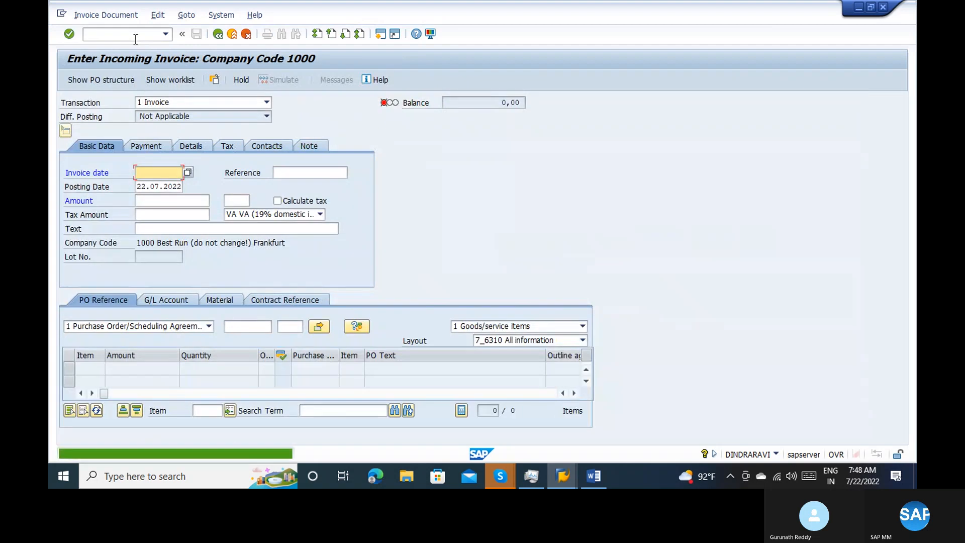
left_click(161, 172)
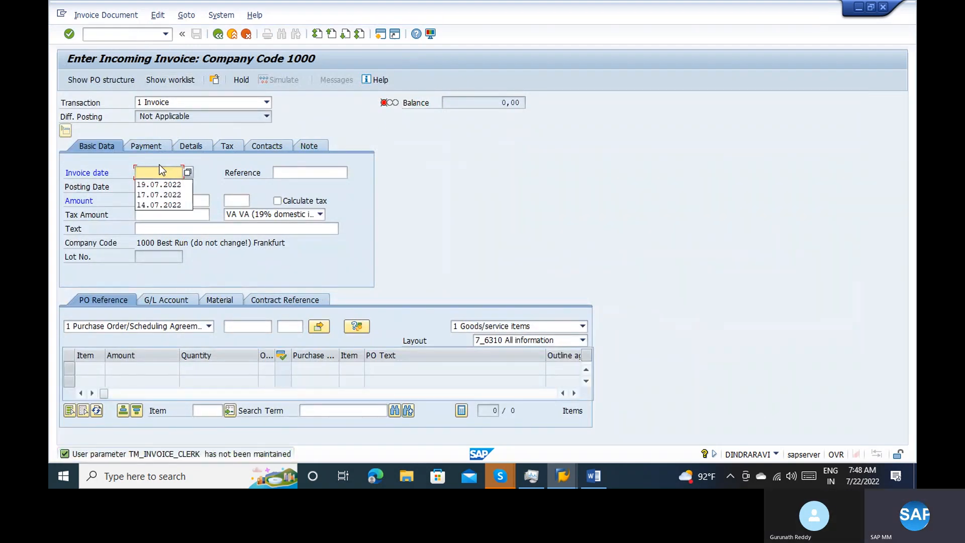
type("2")
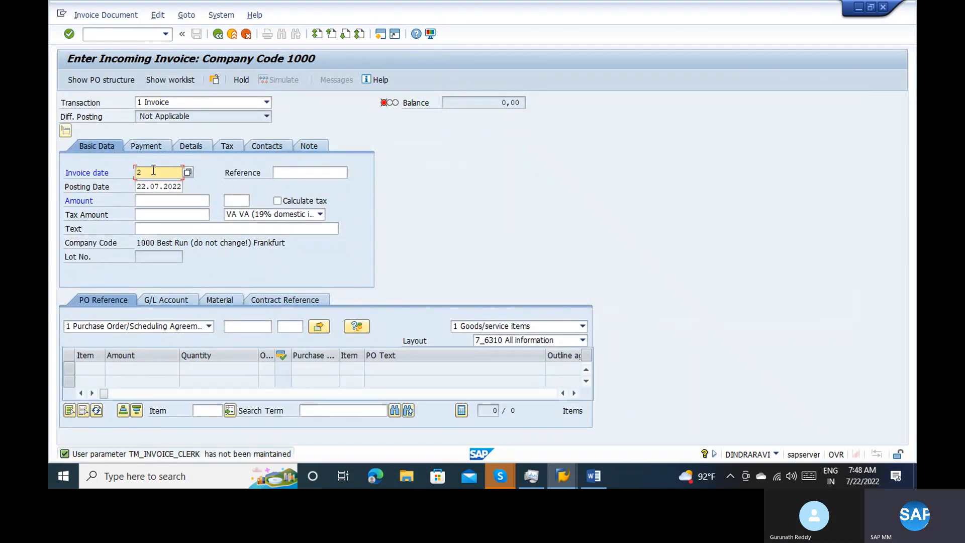
type("2.07.2")
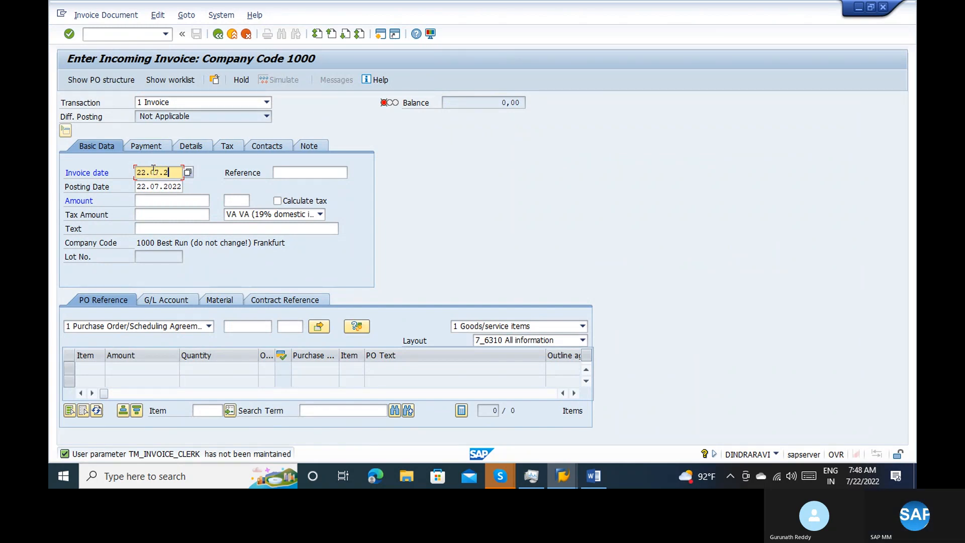
type("022")
key("Return")
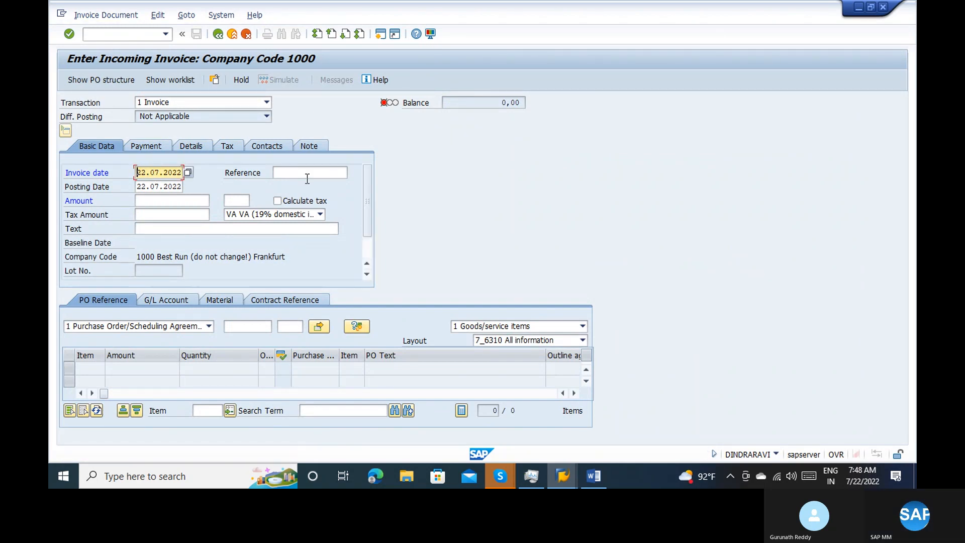
Set the invoice reference to DWEW and fill the text with the predefined POLT entry, Test
left_click(307, 174)
type("dwew")
key("Return")
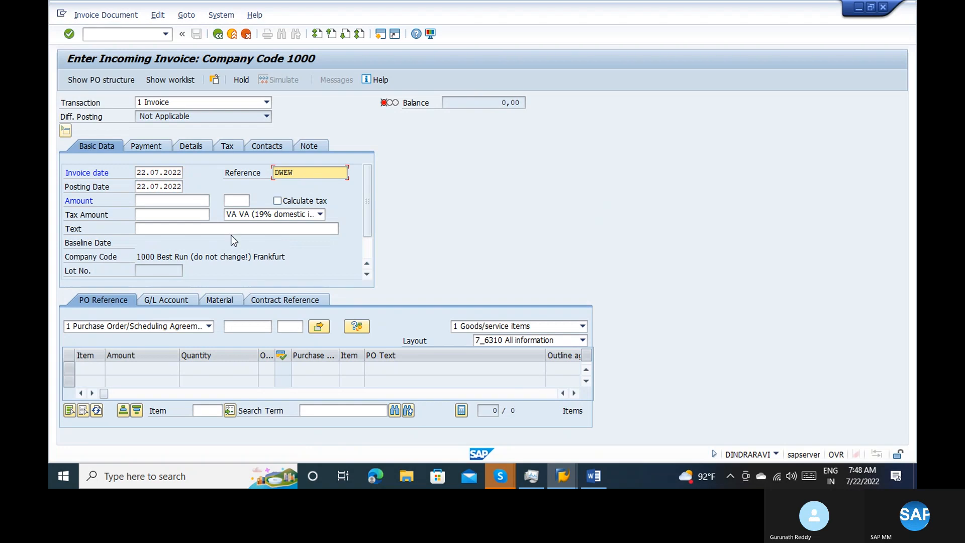
left_click(218, 229)
type("das")
key("Return")
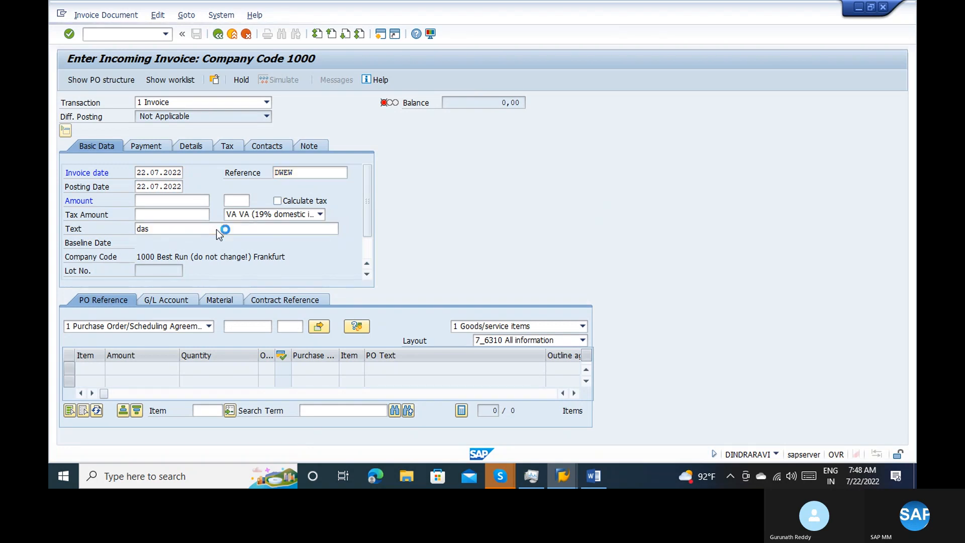
left_click(345, 230)
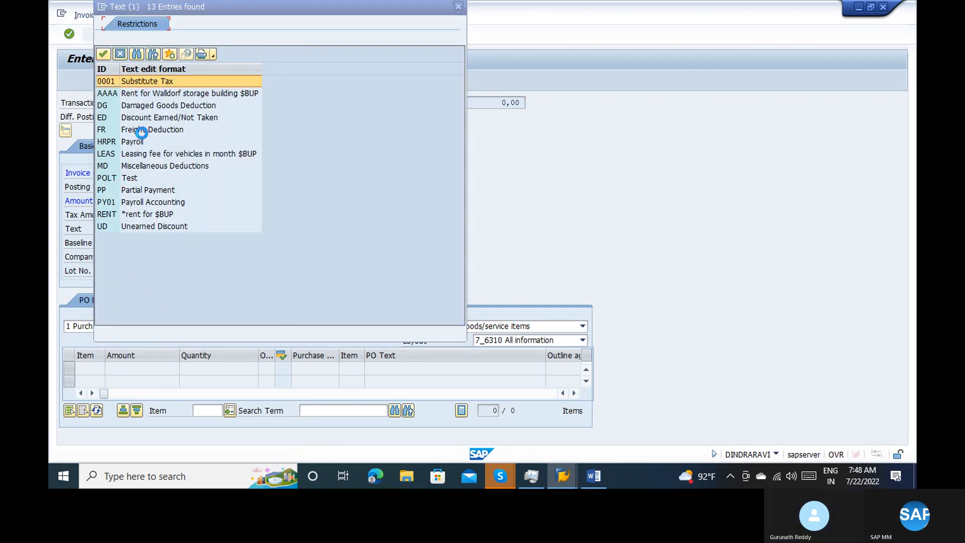
left_click(151, 179)
double_click(151, 180)
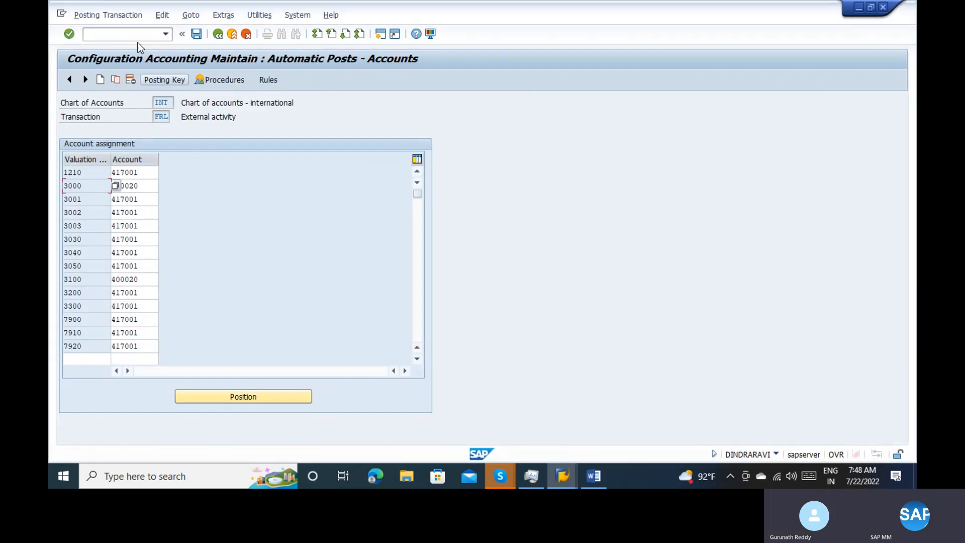
Use the automatic postings session to display the standard purchase order and select its purchasing document number for copying
left_click(100, 35)
type("/nmiro")
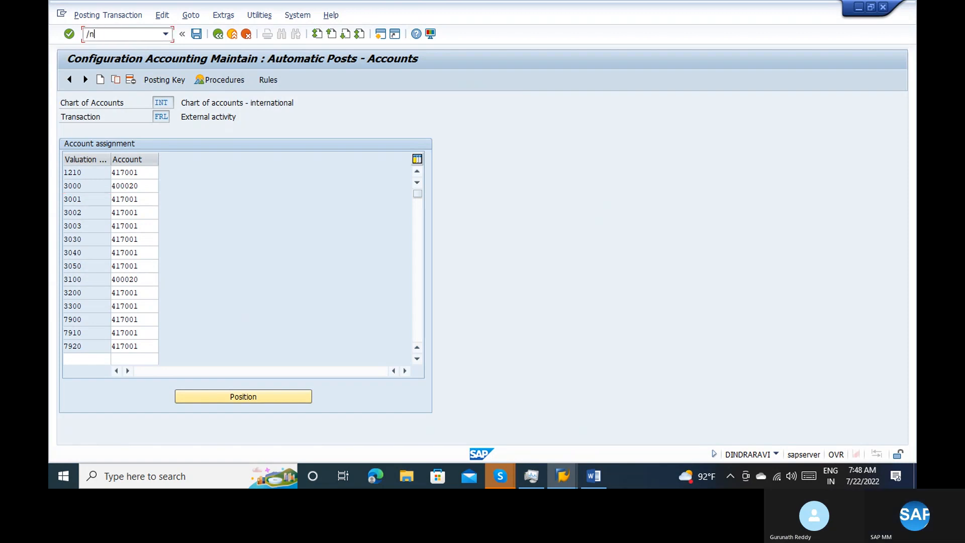
key("Return")
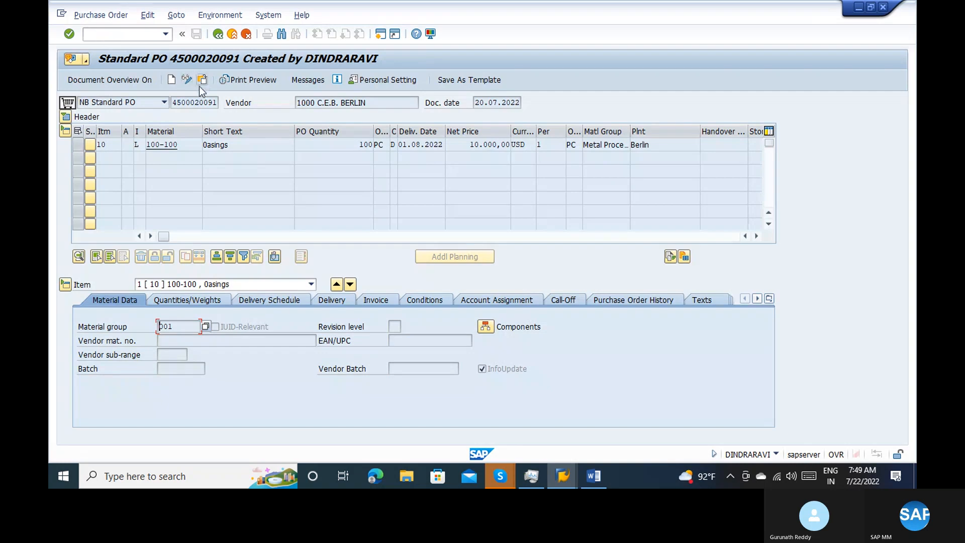
left_click(178, 99)
left_click_drag(178, 99, 222, 106)
key("ctrl+c")
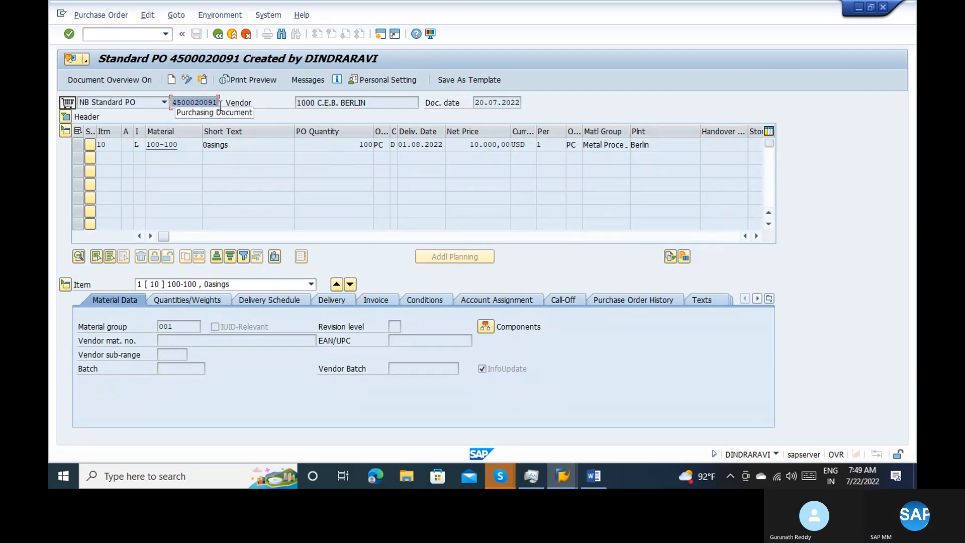
Return to the incoming invoice, reference the copied purchase order number, accept the transferred text and turn on Calculate tax
key("alt+Tab")
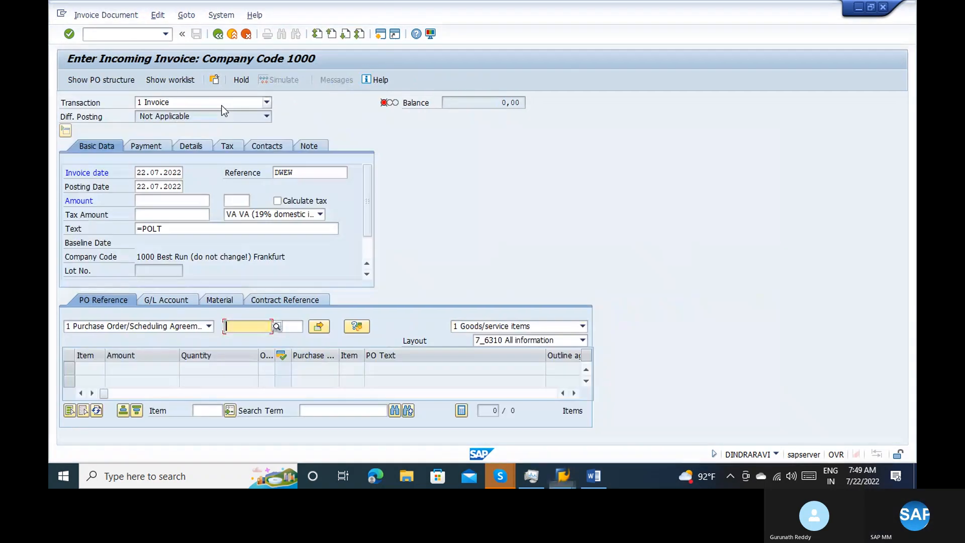
key("ctrl+v")
key("Return")
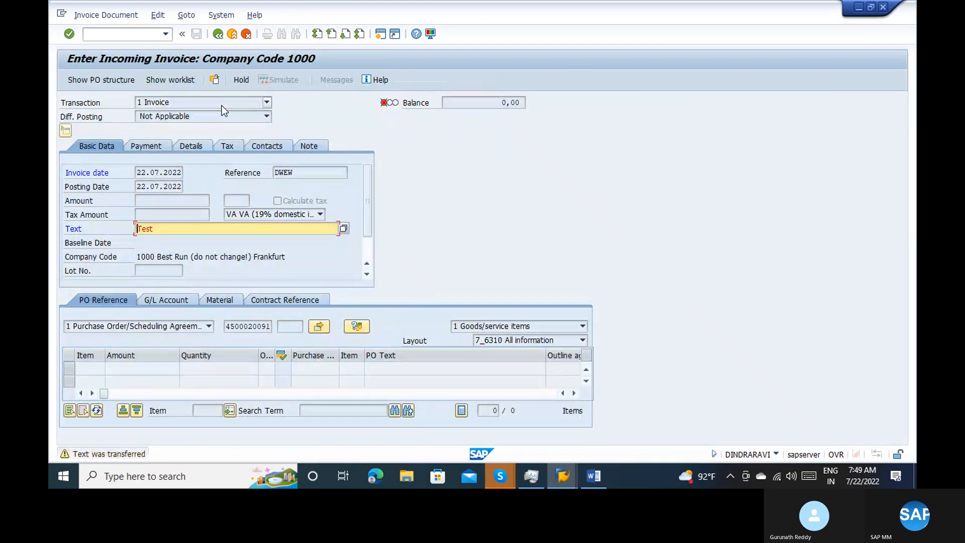
key("Return")
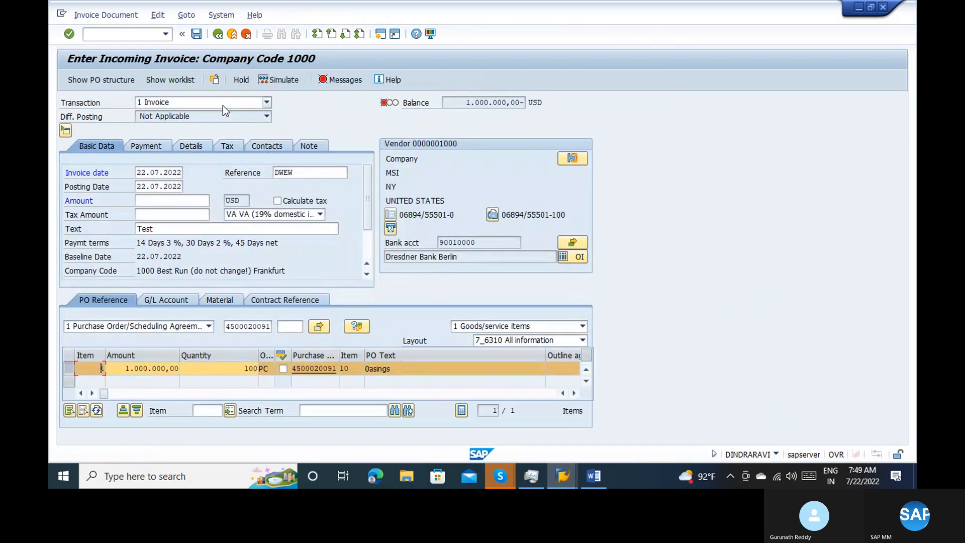
left_click(288, 202)
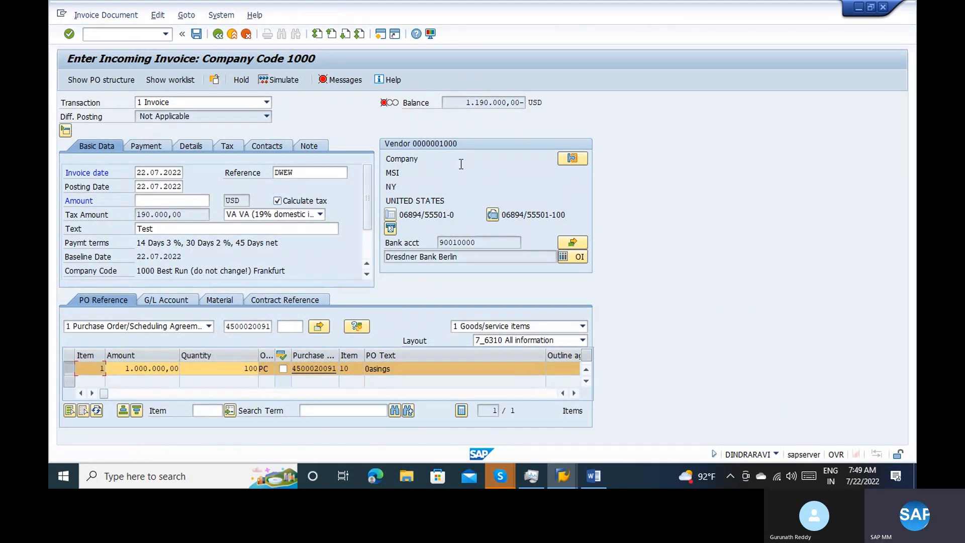
Examine the invoice item's amount, open its purchase order and check the net price of the item
left_click_drag(116, 370, 191, 369)
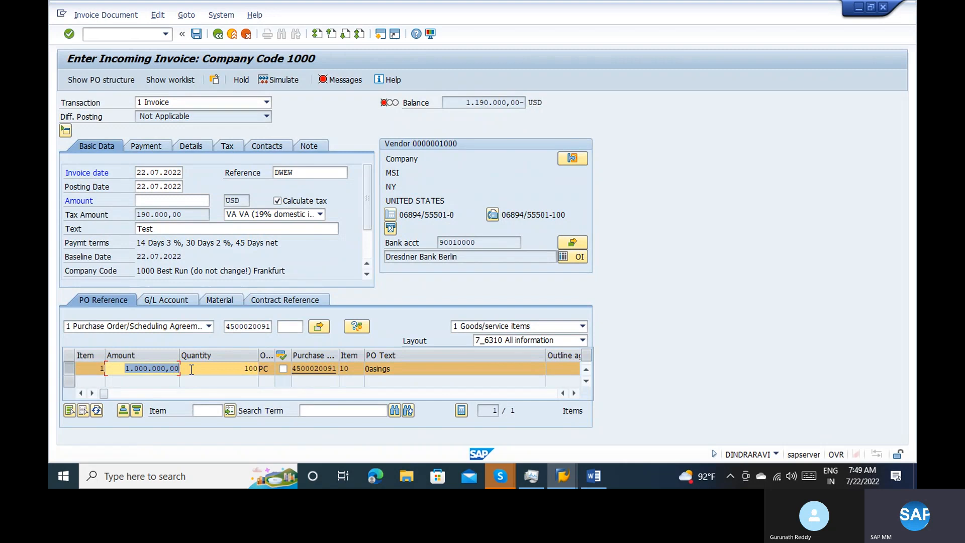
left_click(321, 367)
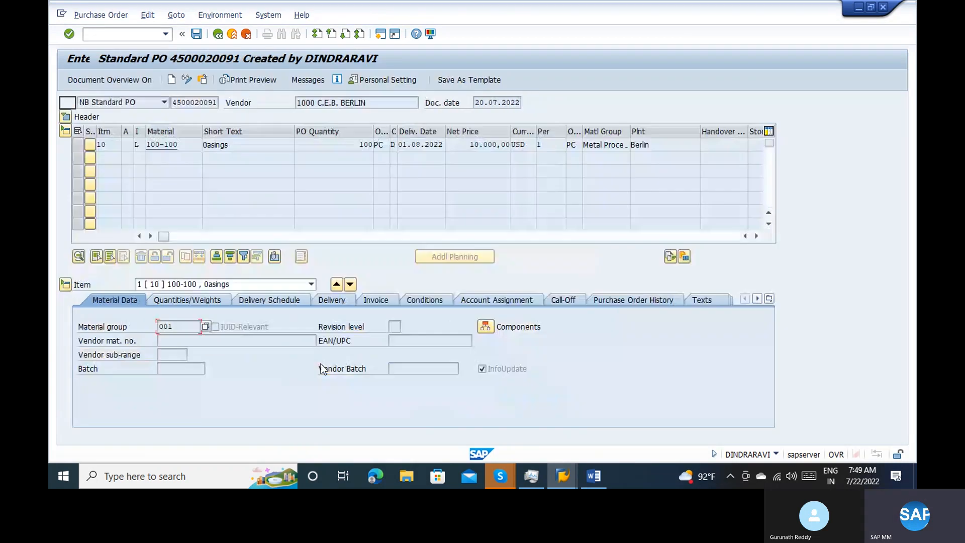
left_click_drag(465, 145, 519, 145)
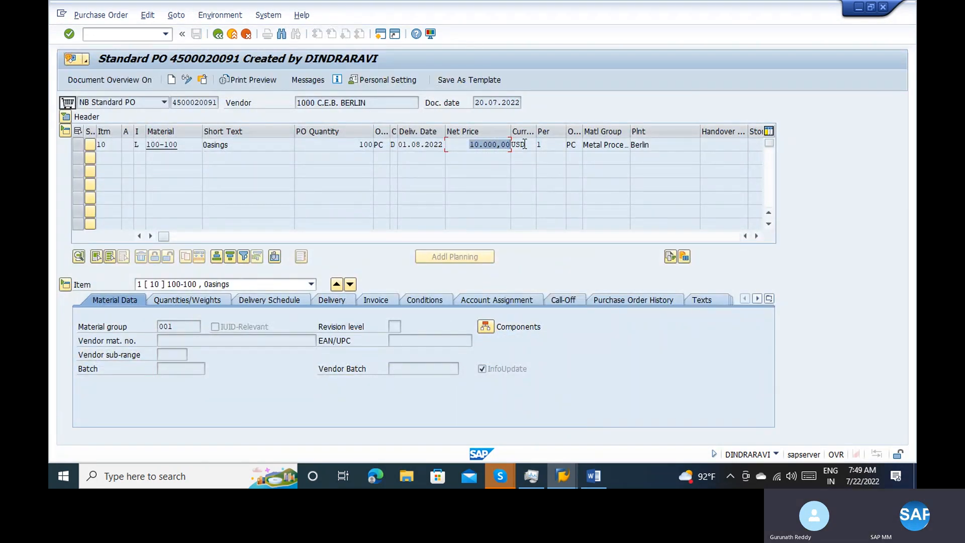
Display the Accounting 1 data of material 100-100, examine its standard price, and go back through the purchase order to the invoice
left_click(165, 146)
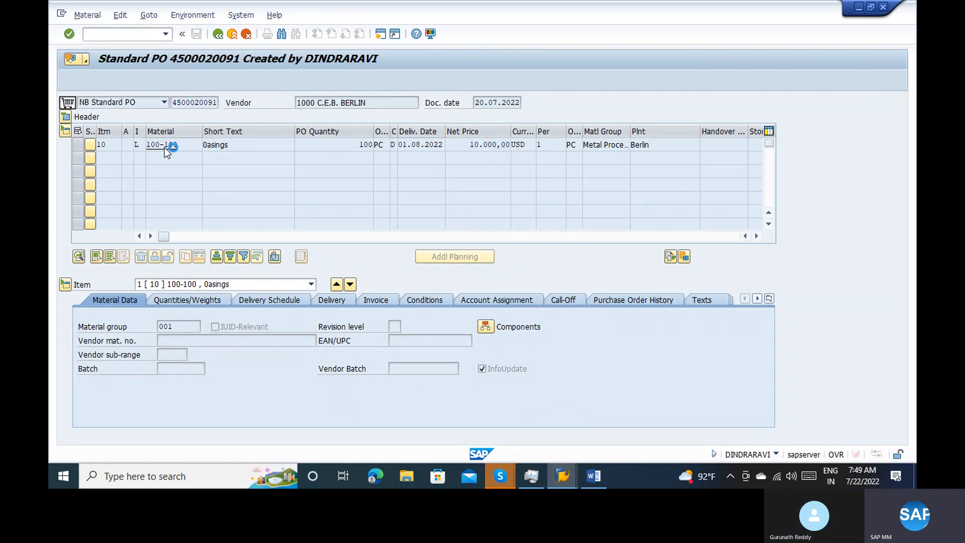
left_click(447, 102)
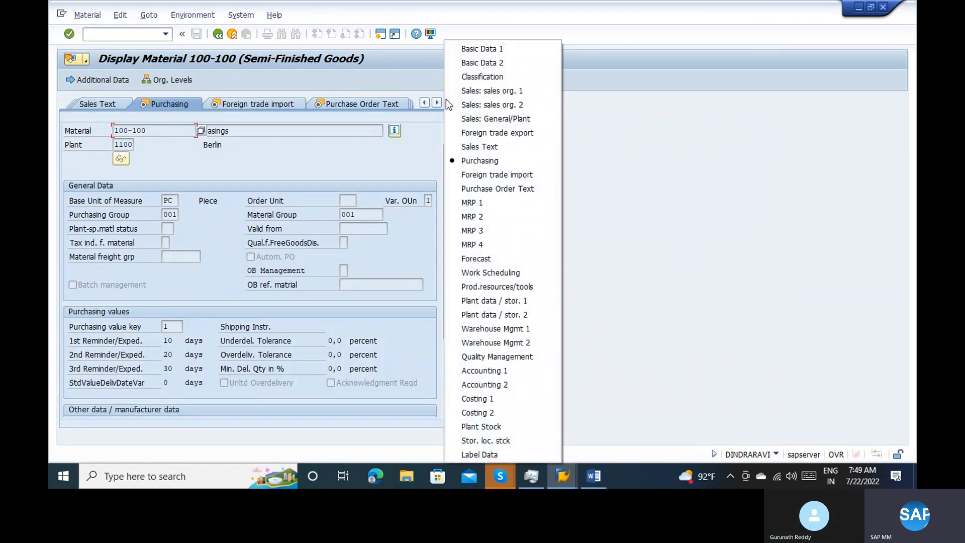
left_click(481, 372)
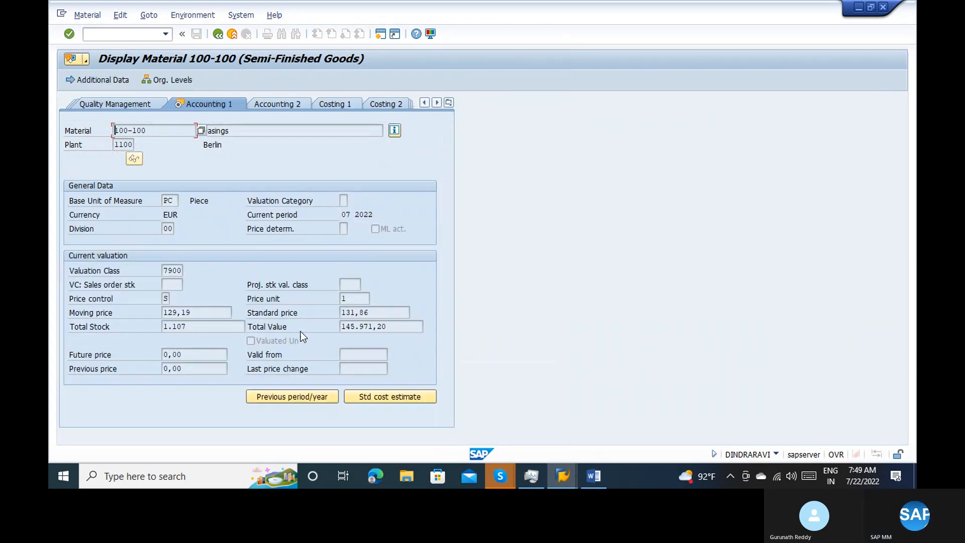
left_click(198, 312)
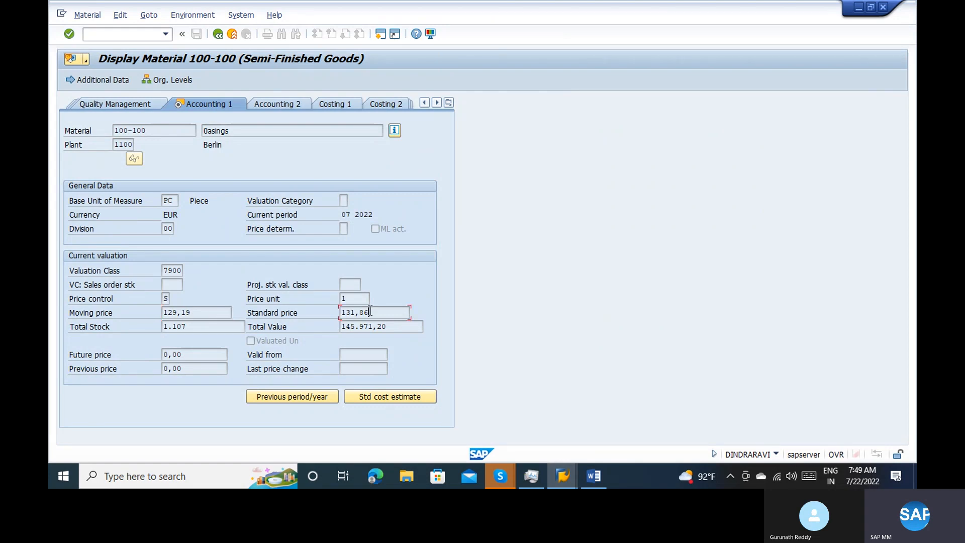
left_click_drag(370, 310, 333, 312)
left_click(376, 311)
left_click_drag(383, 310, 322, 313)
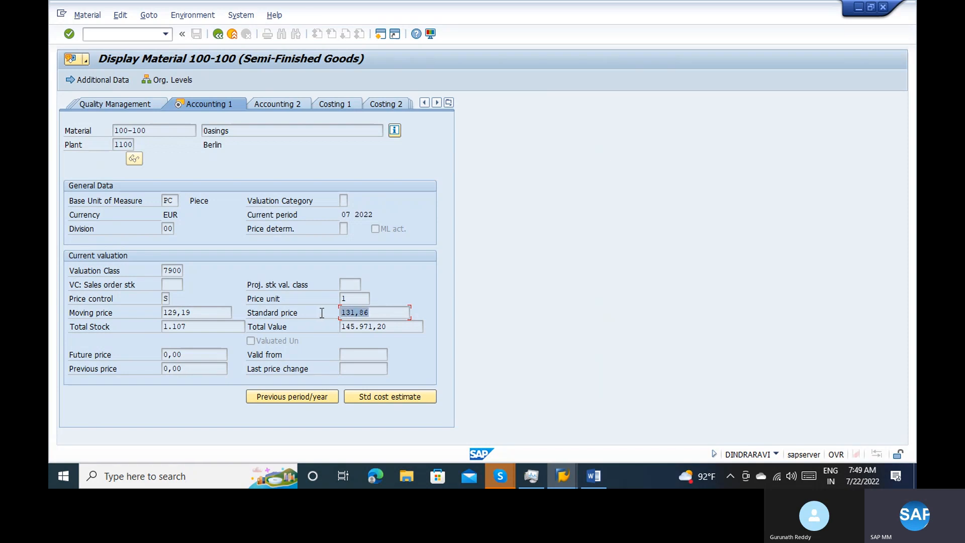
left_click(378, 307)
left_click(218, 34)
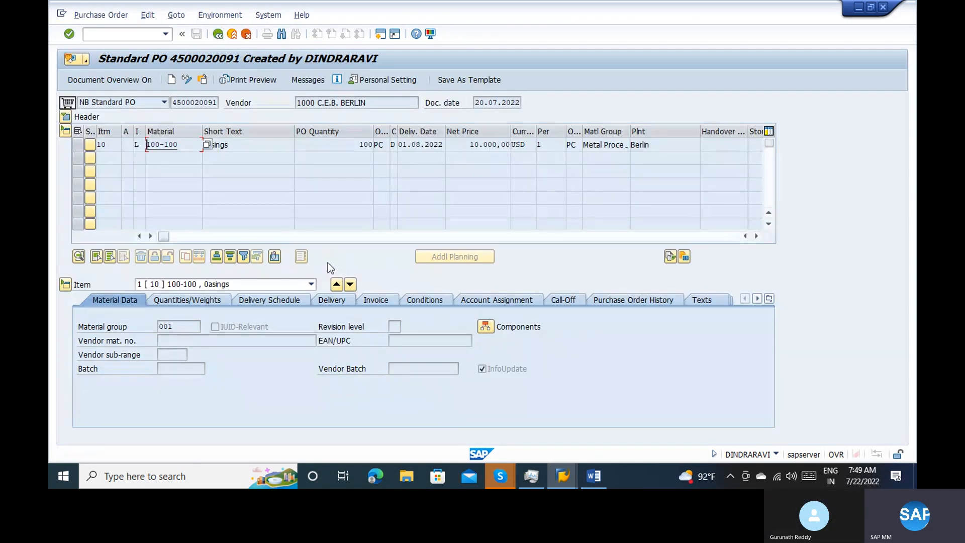
left_click(348, 143)
left_click(219, 40)
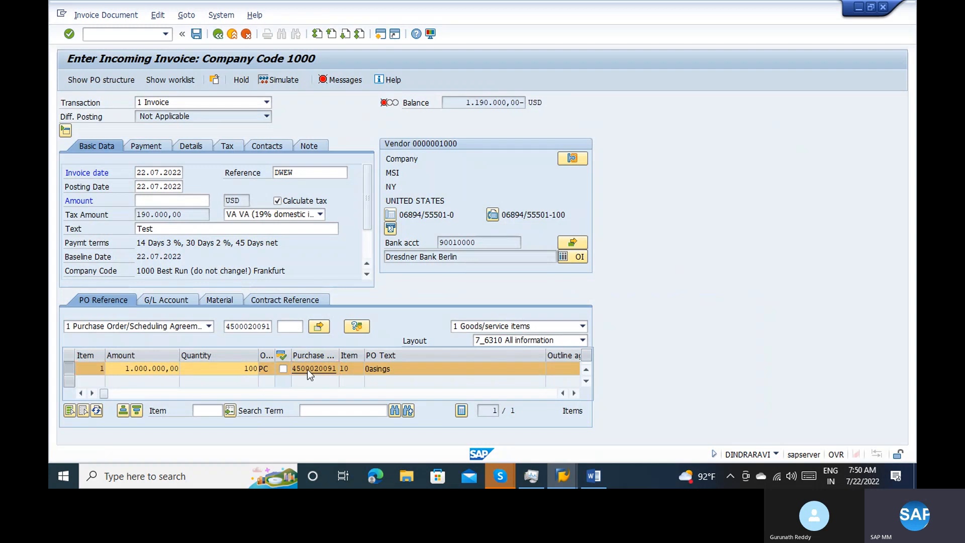
Reopen the invoice item's purchase order and follow its history through the goods receipt material document to the accounting document
left_click(307, 369)
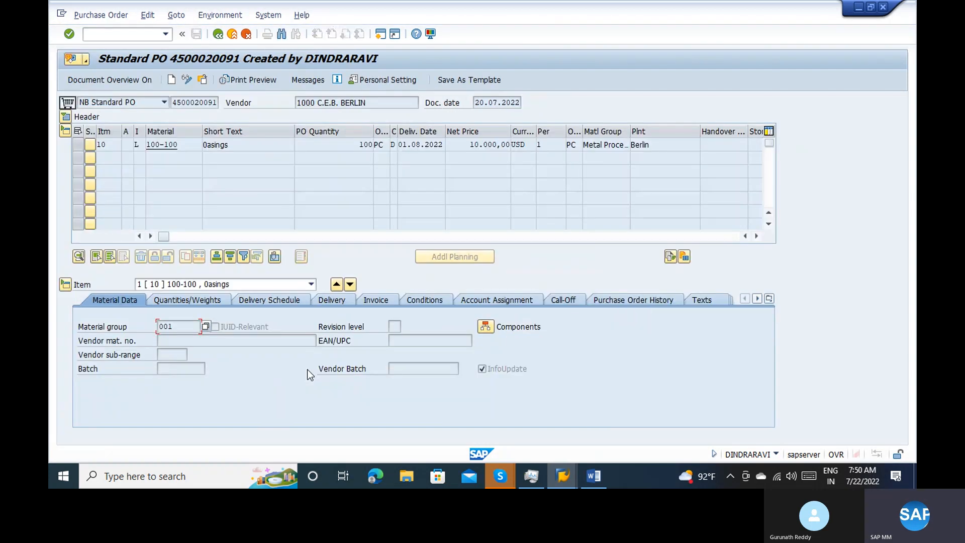
left_click(638, 300)
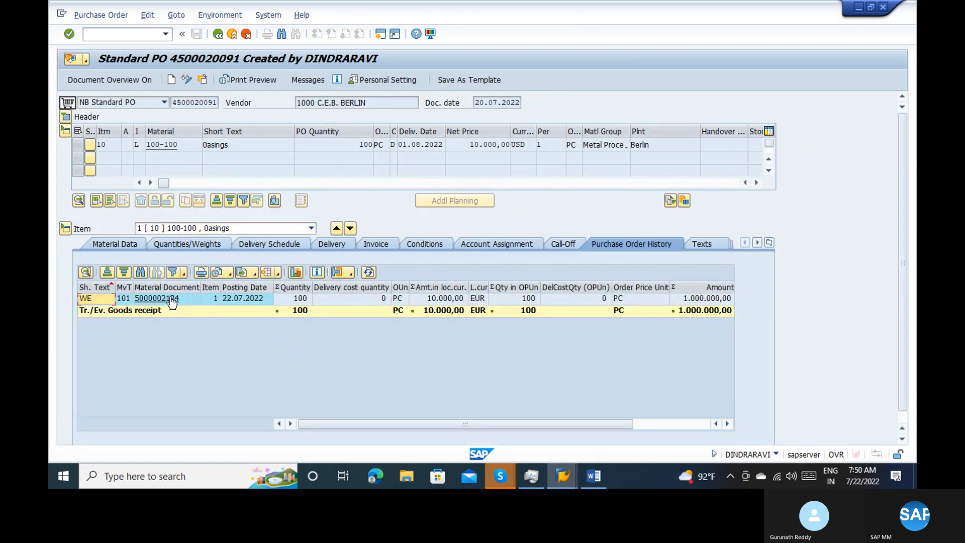
left_click(171, 299)
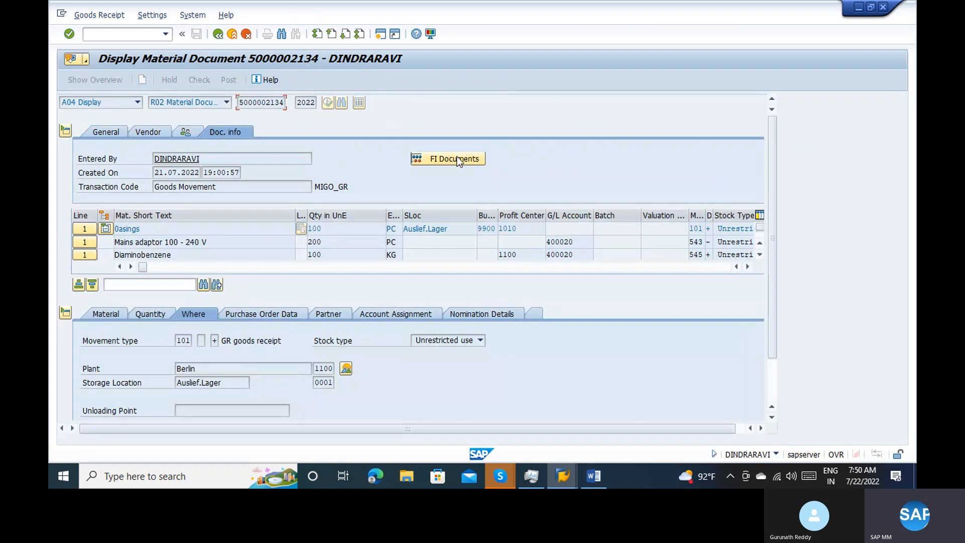
left_click(453, 158)
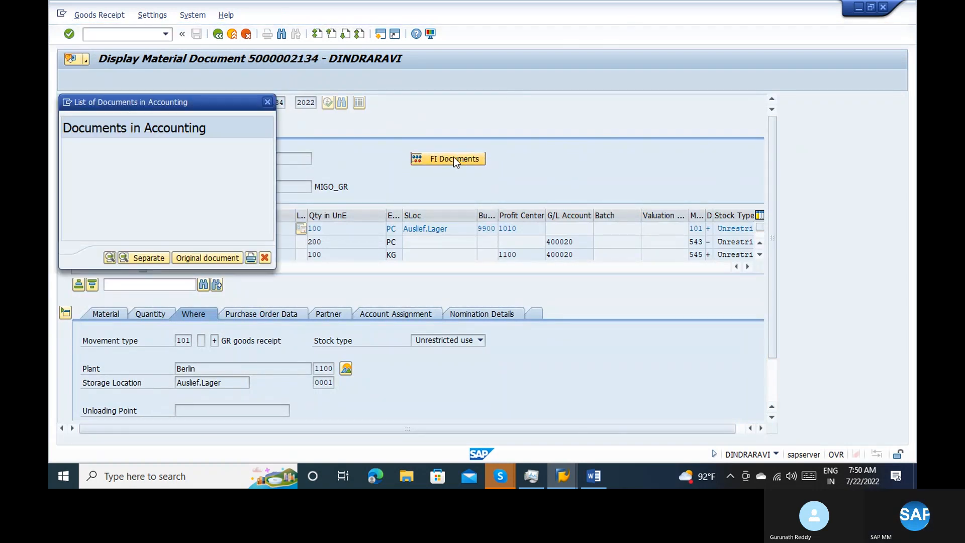
double_click(179, 166)
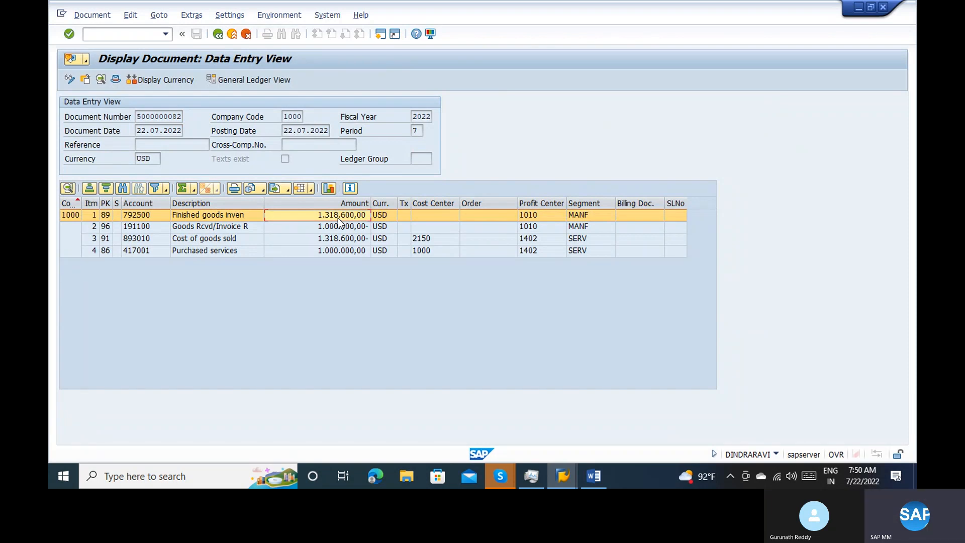
Examine the Purchased services amount in the accounting document, close the accounting document list and go back to the incoming invoice
left_click(348, 253)
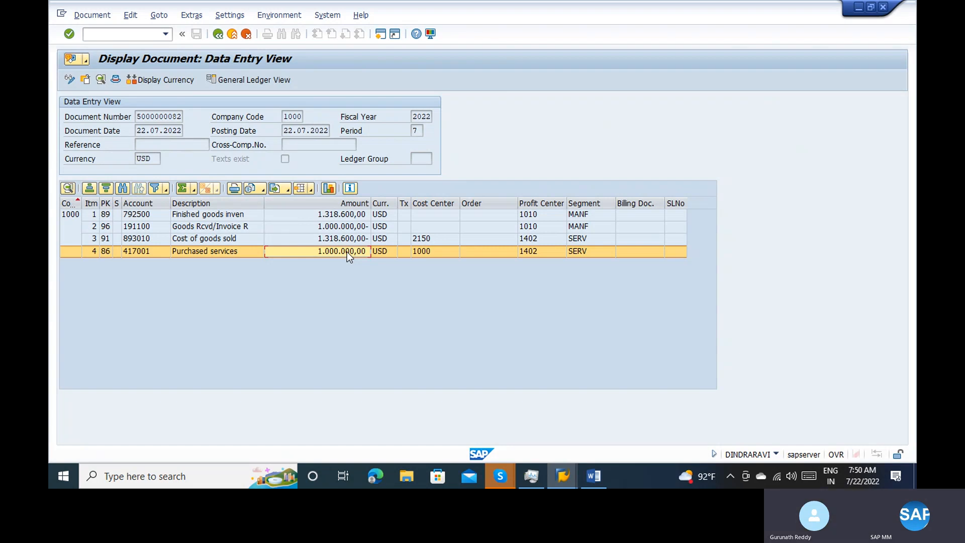
left_click(220, 36)
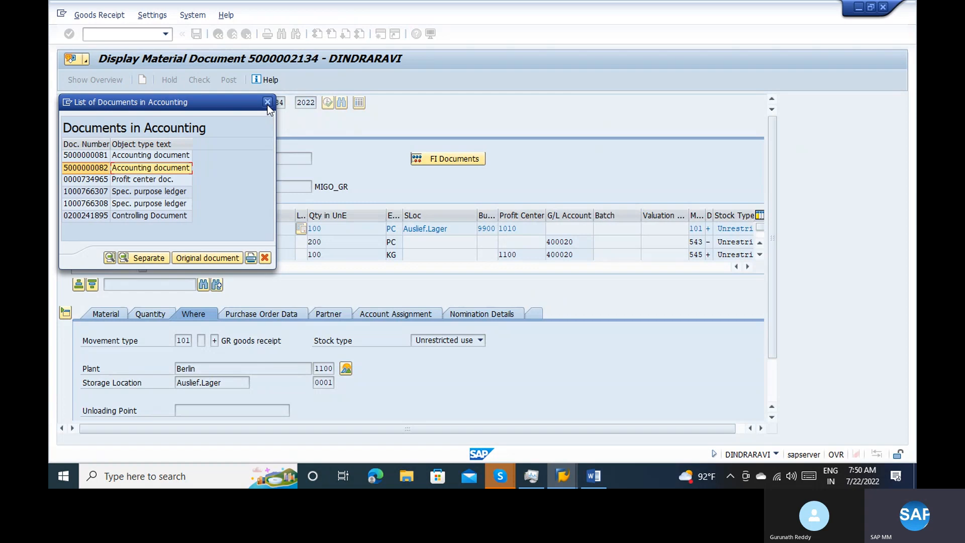
left_click(268, 103)
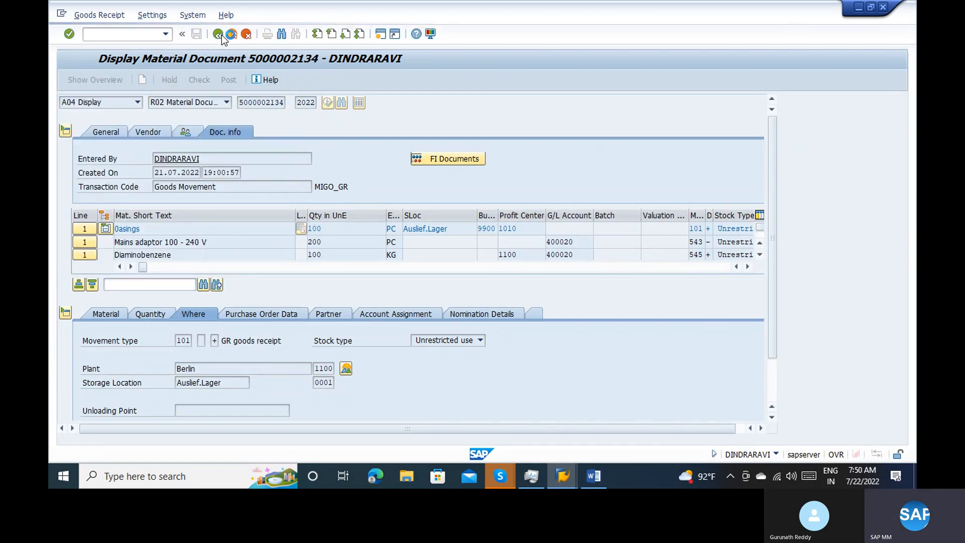
left_click(221, 35)
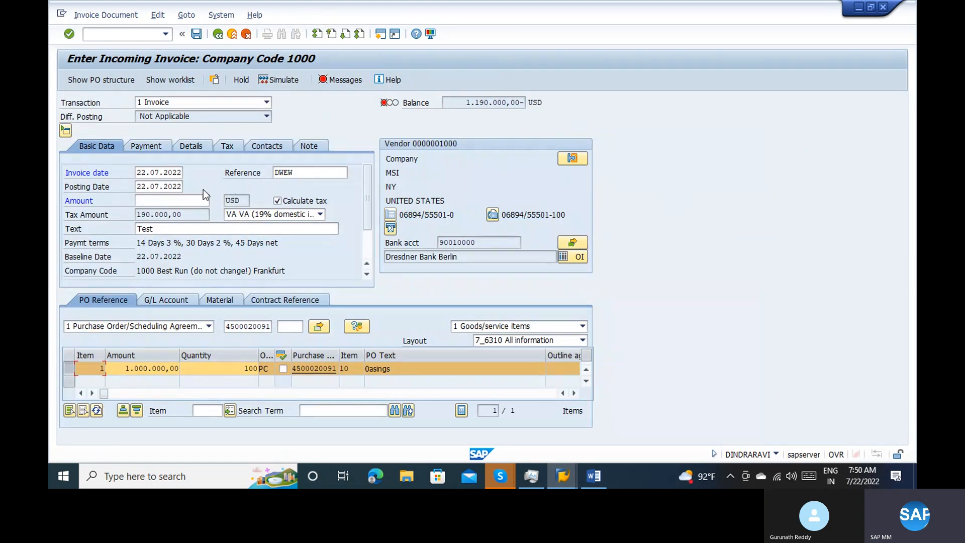
Copy the balance of 1.190.000,00 USD into the invoice amount and post the invoice from its simulation
left_click_drag(466, 102, 518, 107)
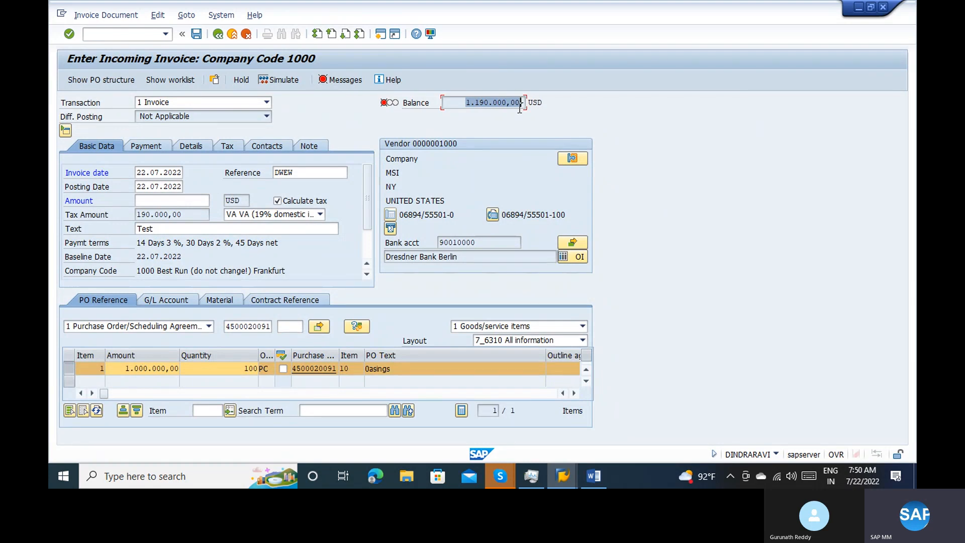
left_click(520, 107)
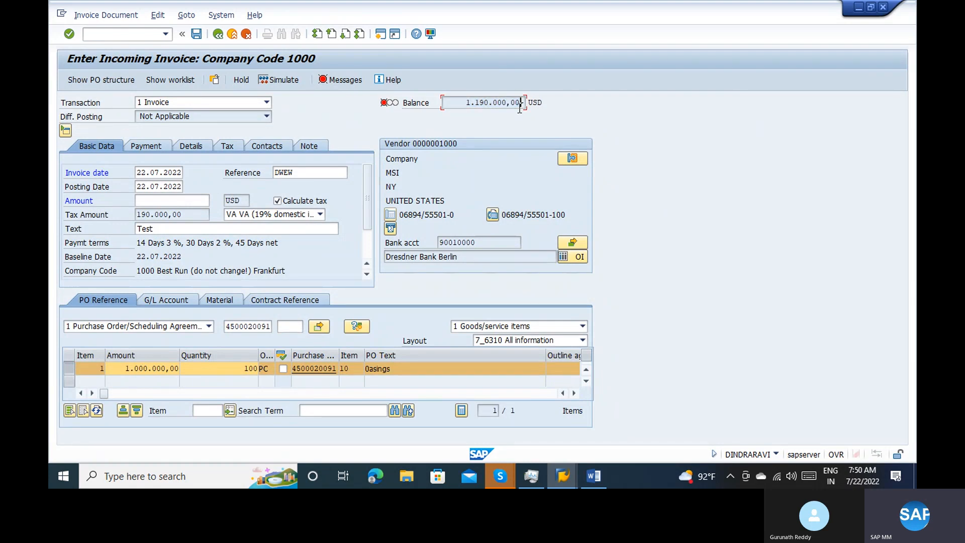
left_click(146, 201)
type("1.190.000,00")
key("Return")
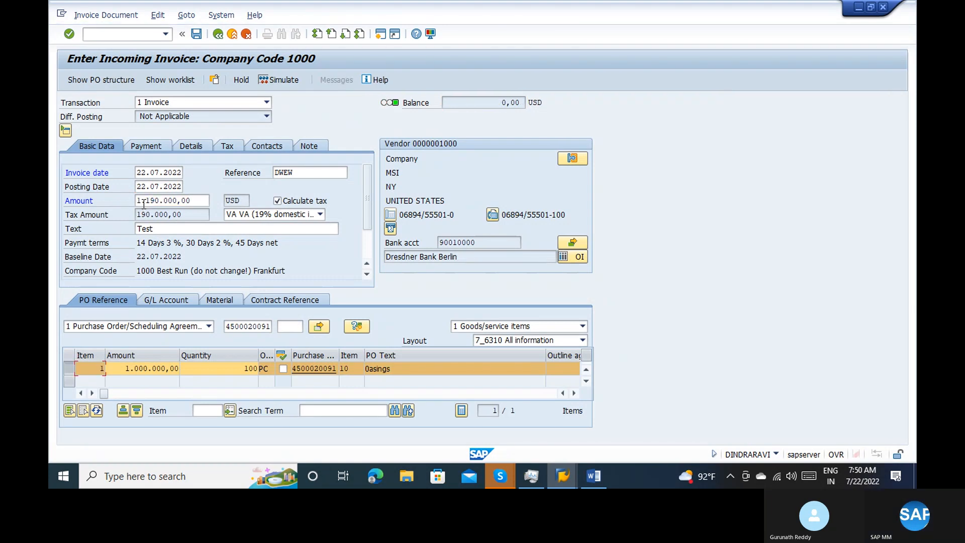
left_click(278, 80)
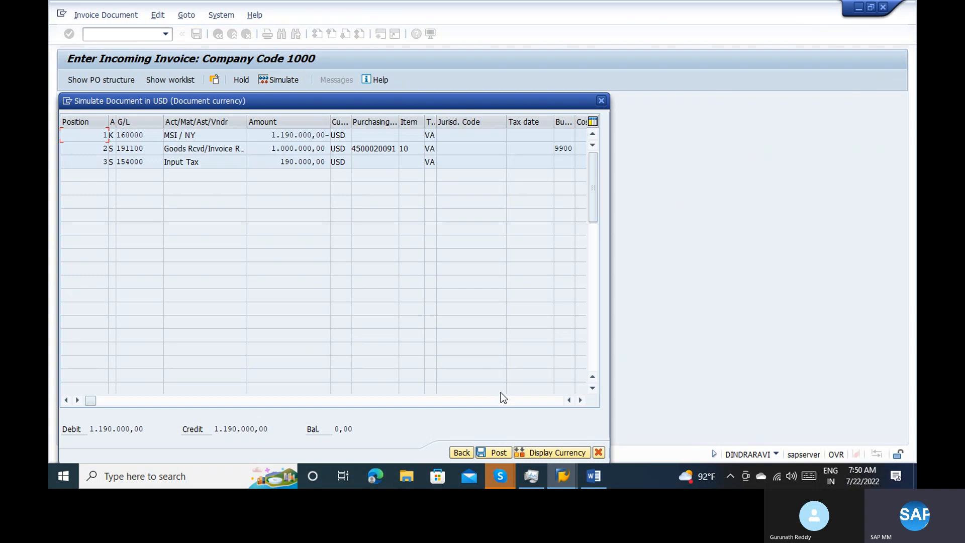
left_click(499, 452)
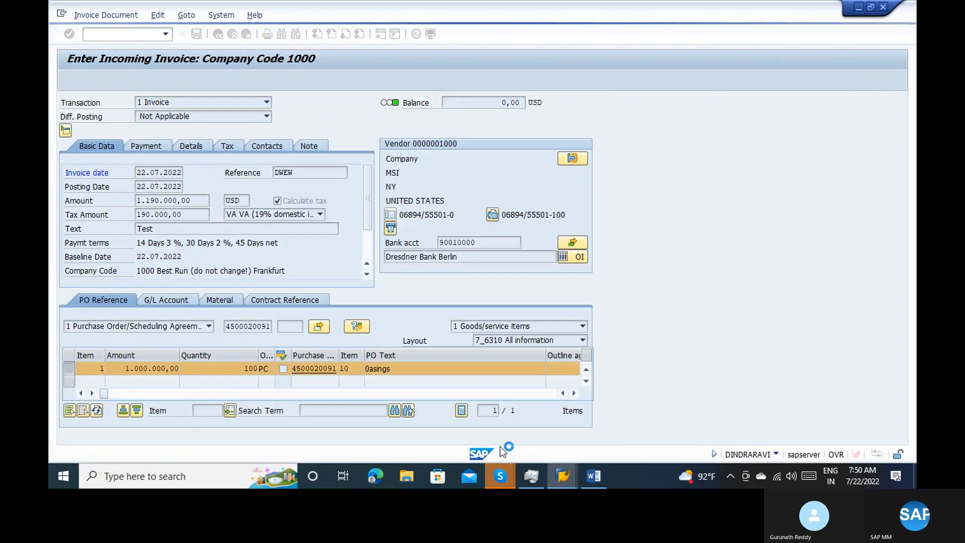
Display the posted invoice, open its follow-on accounting document and examine the Goods Rcvd/Invoice R and Input Tax amounts
left_click(107, 15)
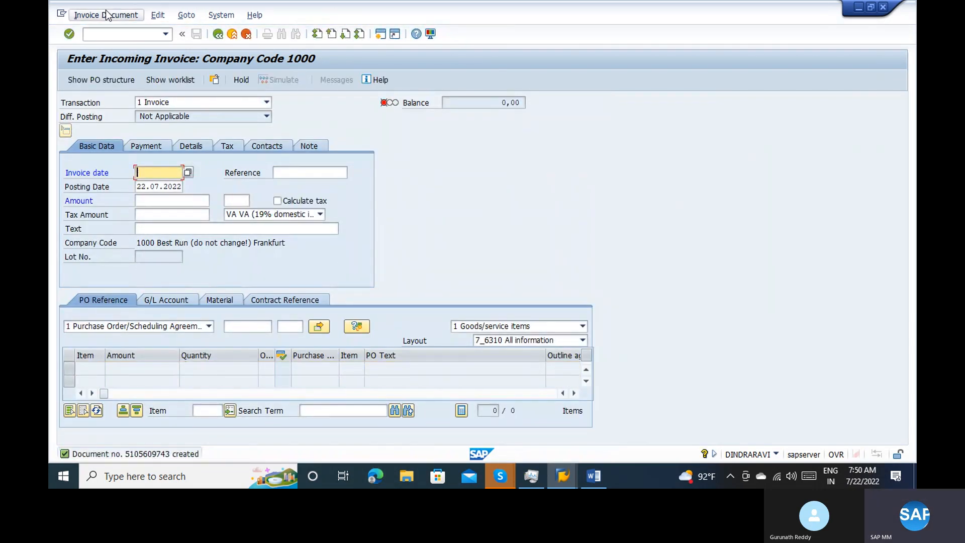
left_click(112, 30)
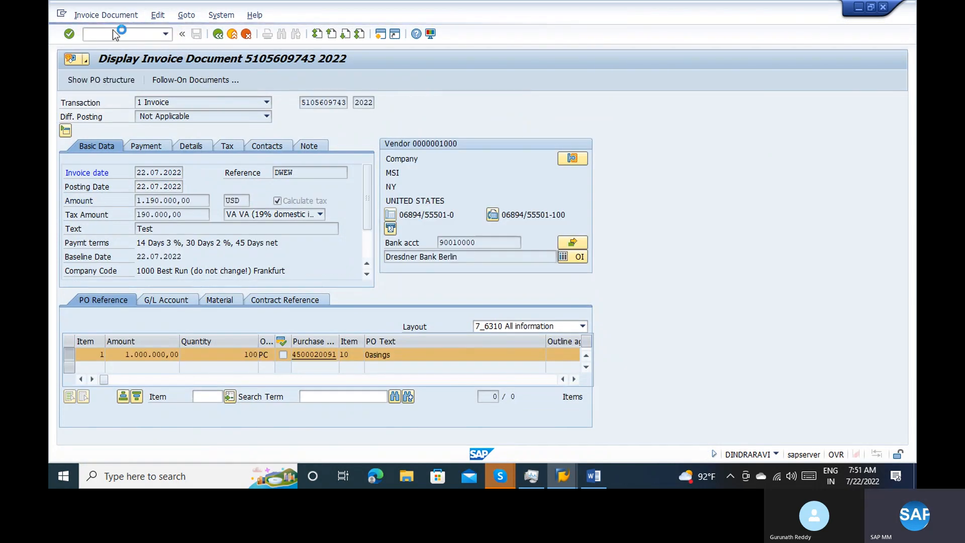
left_click(206, 79)
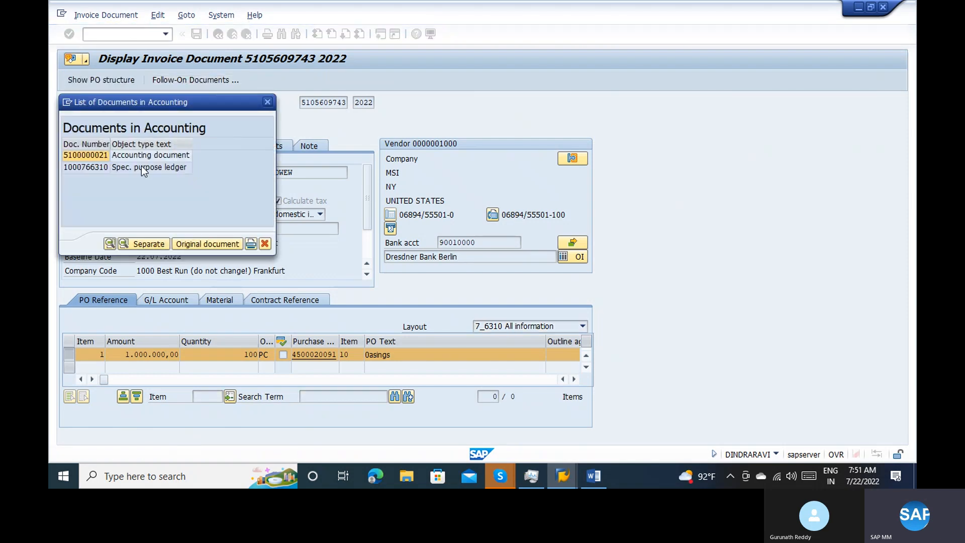
double_click(131, 159)
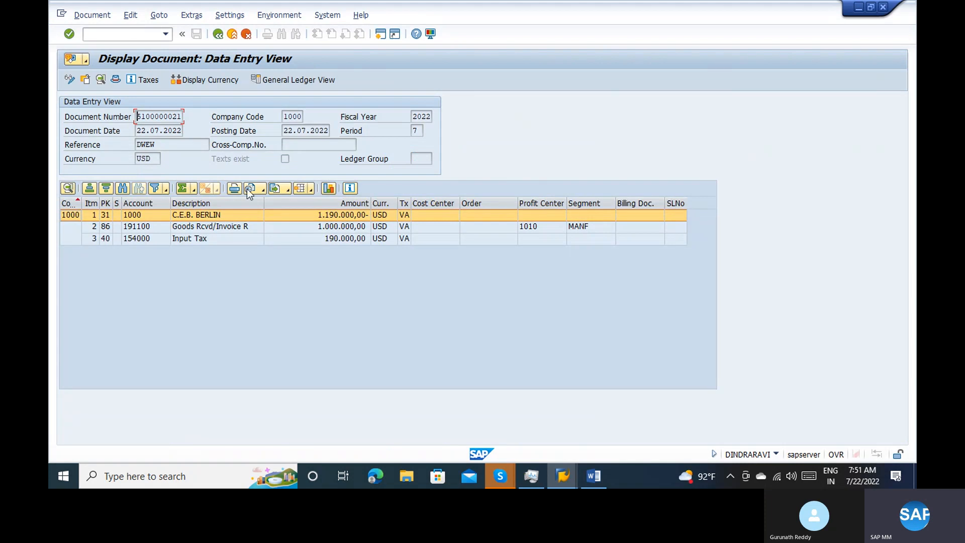
left_click(345, 228)
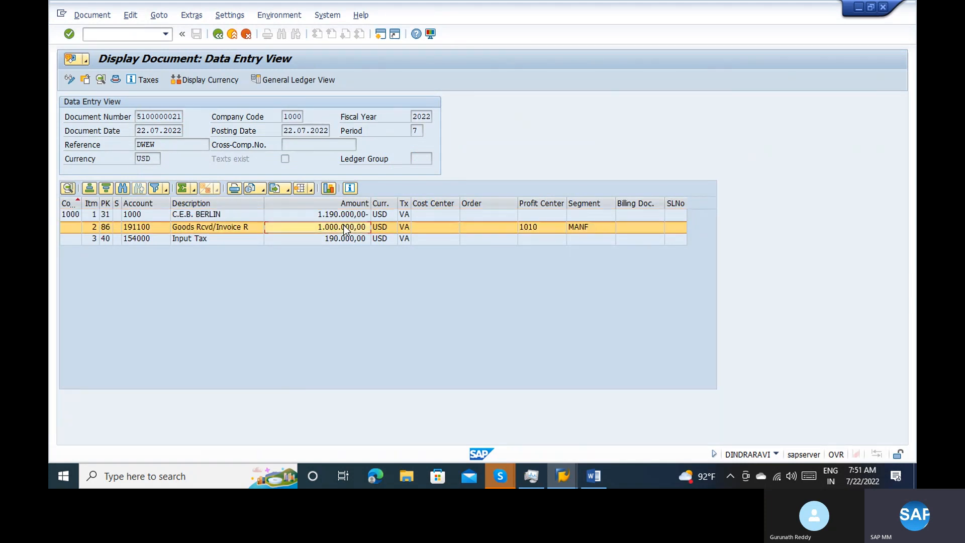
left_click(333, 242)
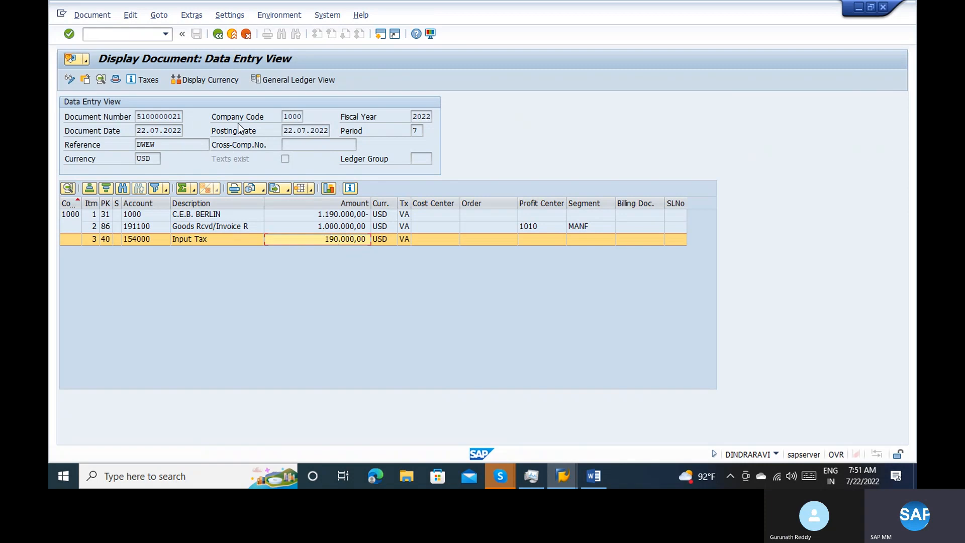
Close the accounting document, its document list and the displayed invoice, and leave the incoming invoice transaction for the start screen
left_click(245, 34)
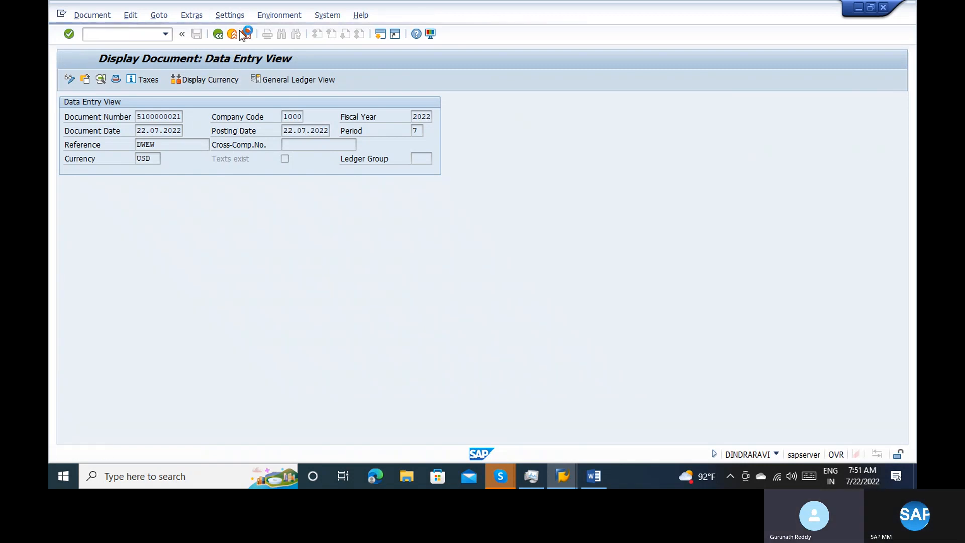
left_click(232, 33)
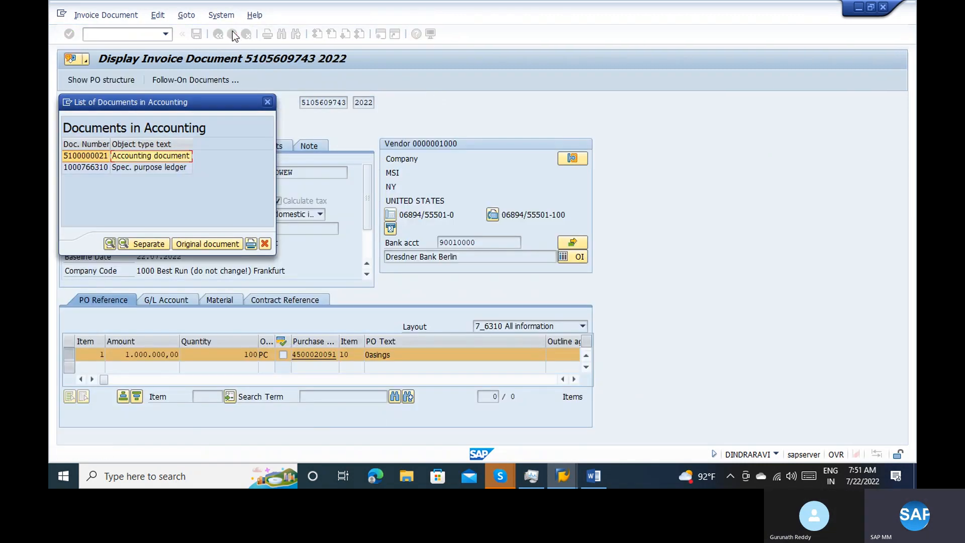
left_click(268, 102)
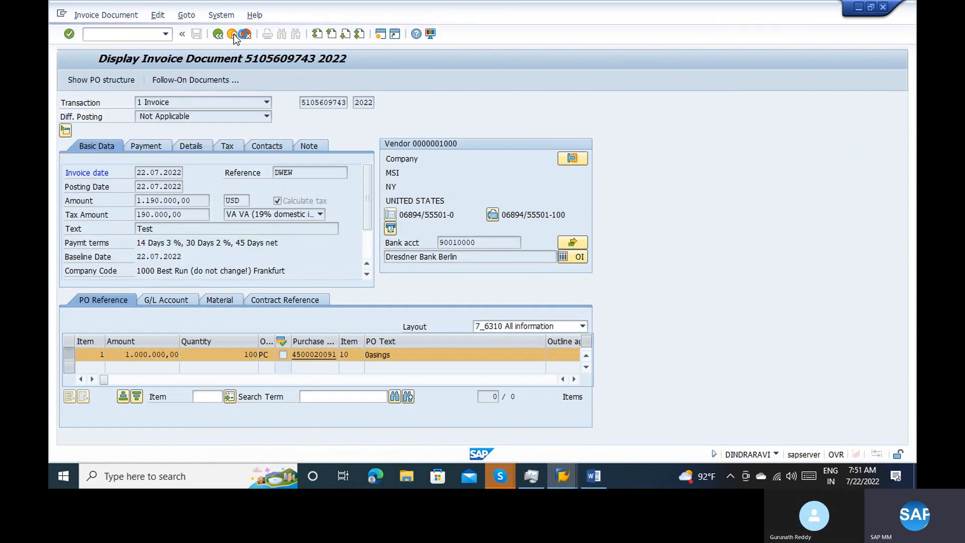
left_click(234, 34)
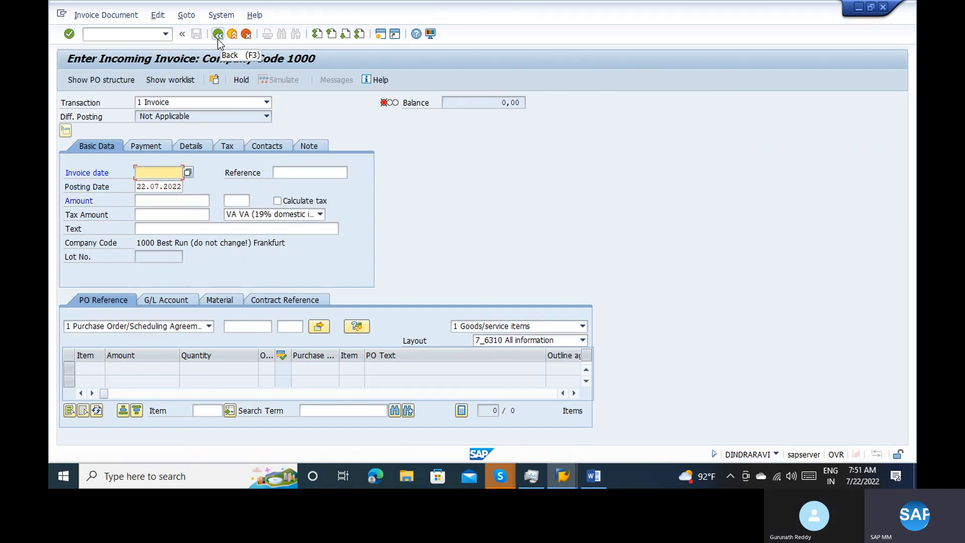
left_click(237, 38)
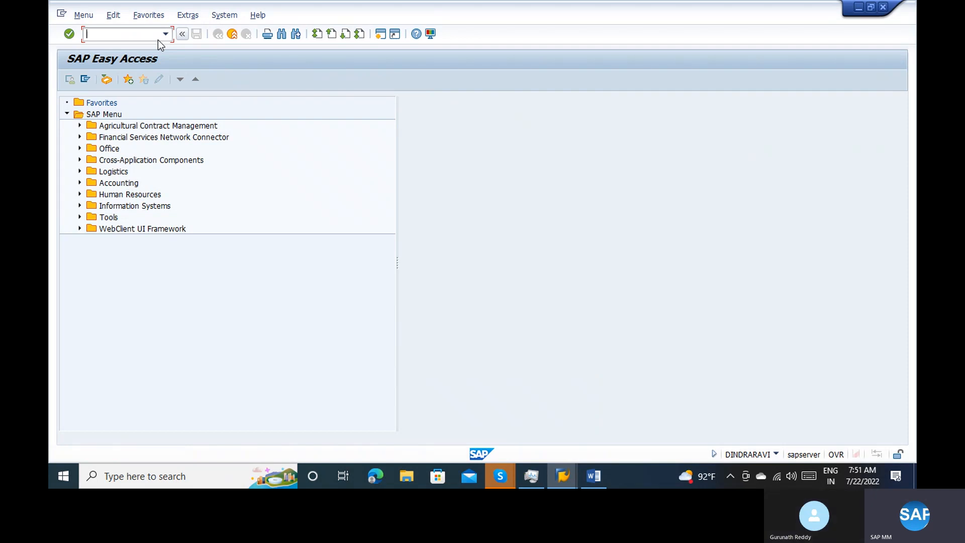
Open transaction MIGO with the action A11 Subsequent Adjustment and load the subcontracting purchase order just invoiced
type("migo")
key("Return")
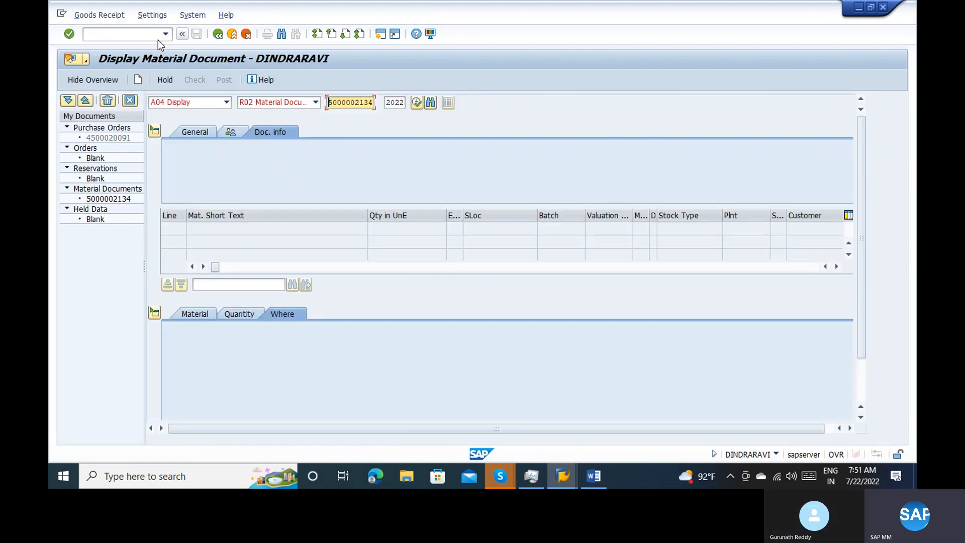
left_click(182, 102)
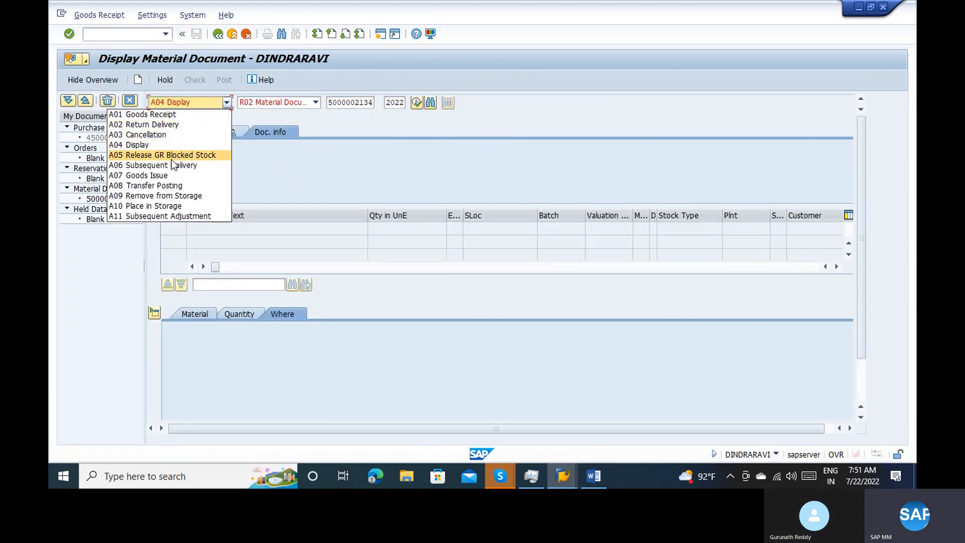
left_click(180, 215)
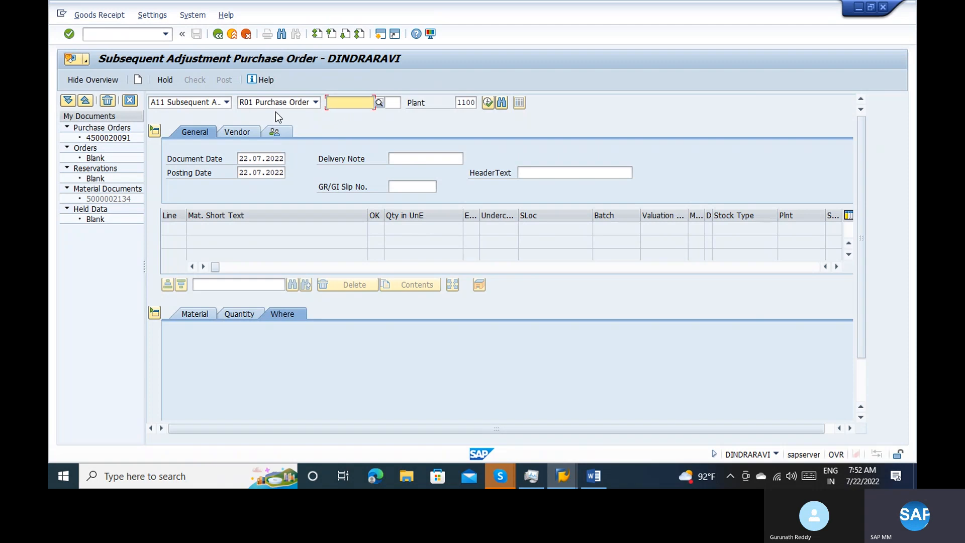
key("space")
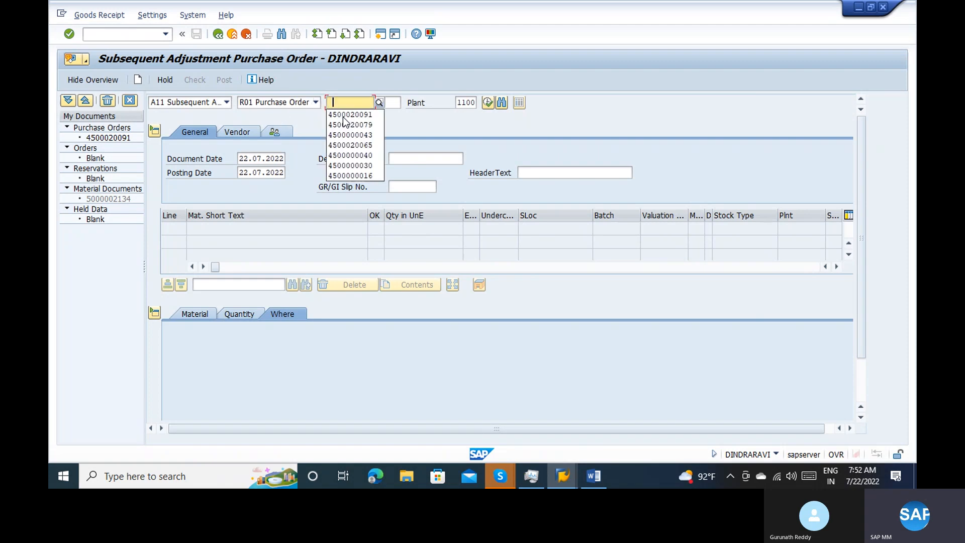
left_click(335, 114)
key("Return")
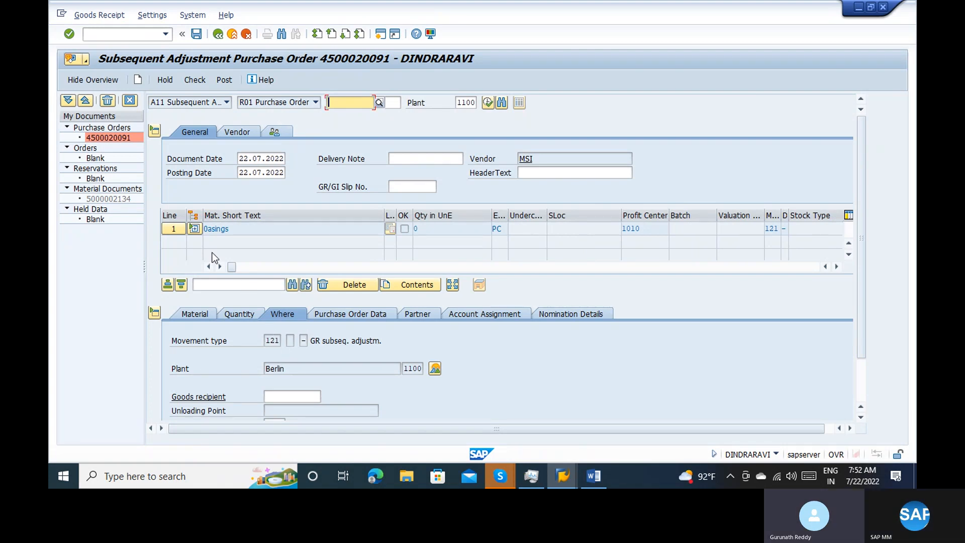
Expand the 0asings item's components, enter a quantity of 100 KG for Bentone 34 paste and mark that line as OK
left_click(196, 232)
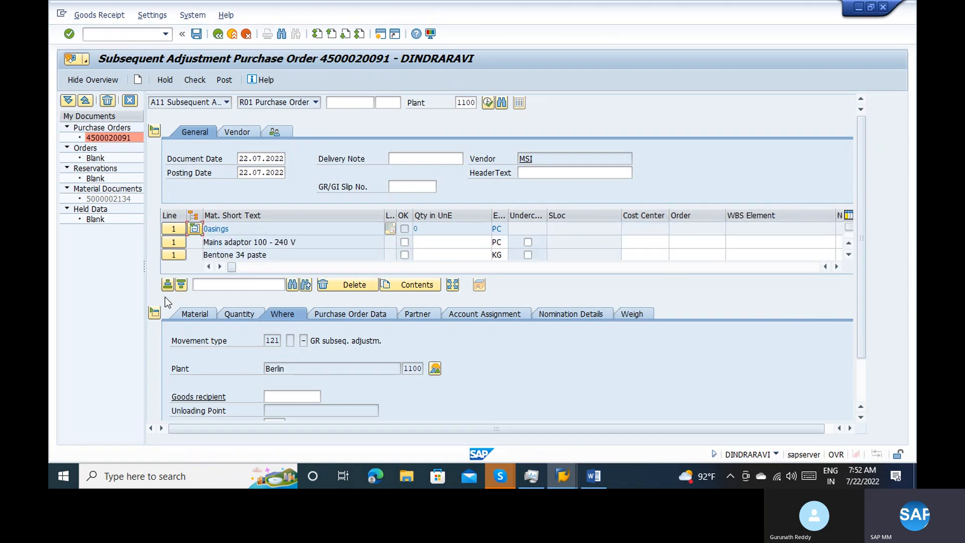
left_click(155, 313)
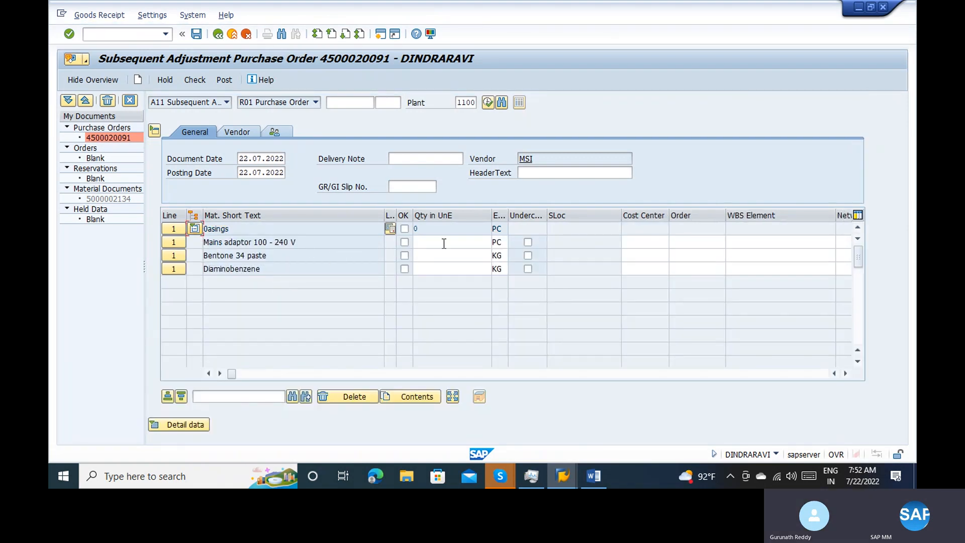
left_click(444, 244)
left_click(434, 265)
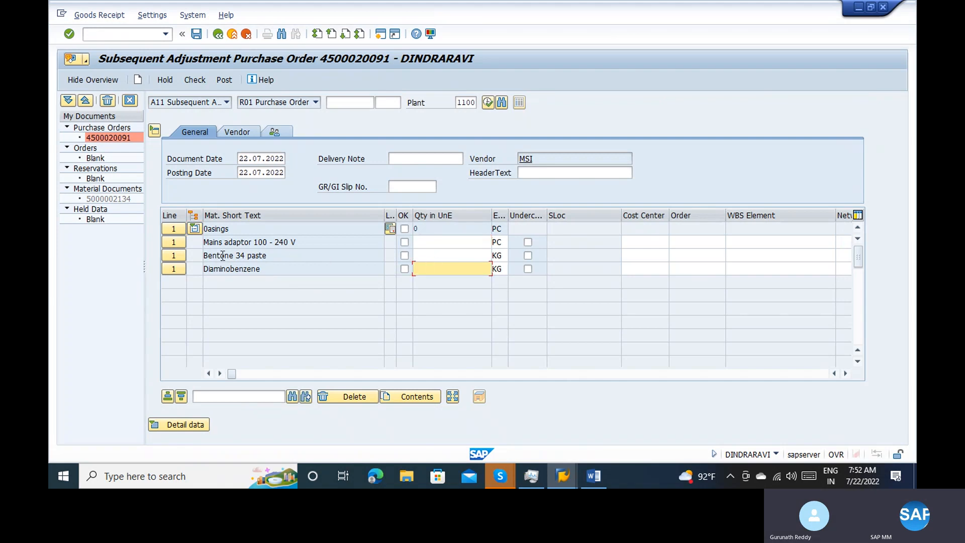
left_click(420, 255)
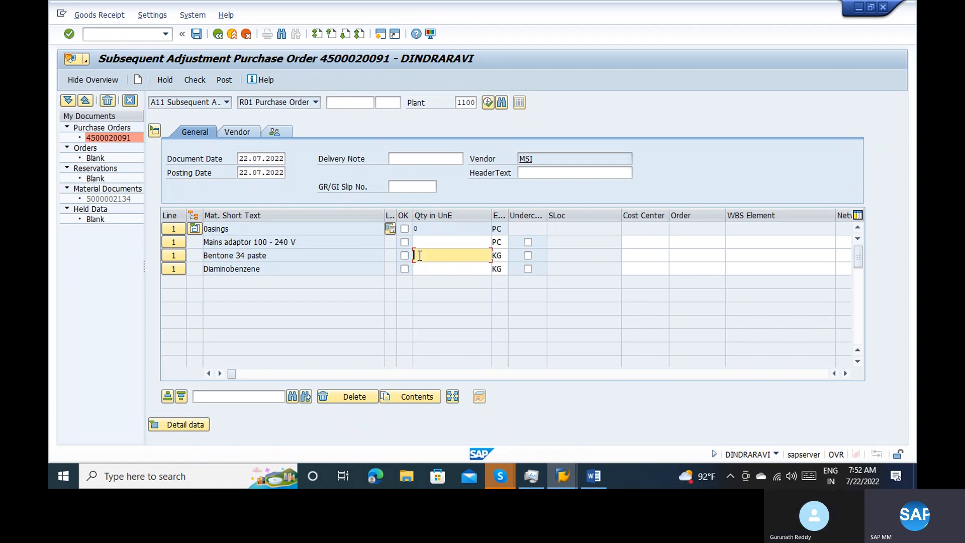
type("100")
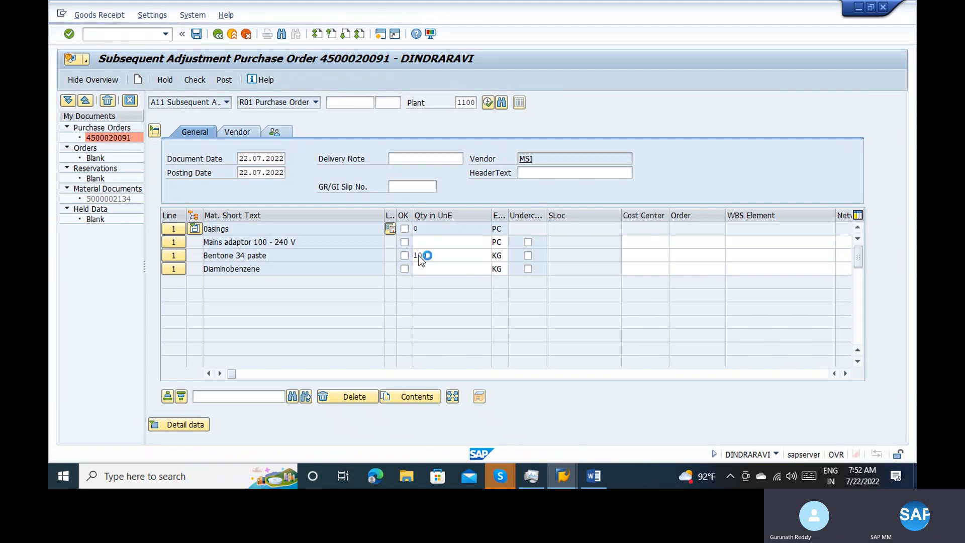
left_click(410, 256)
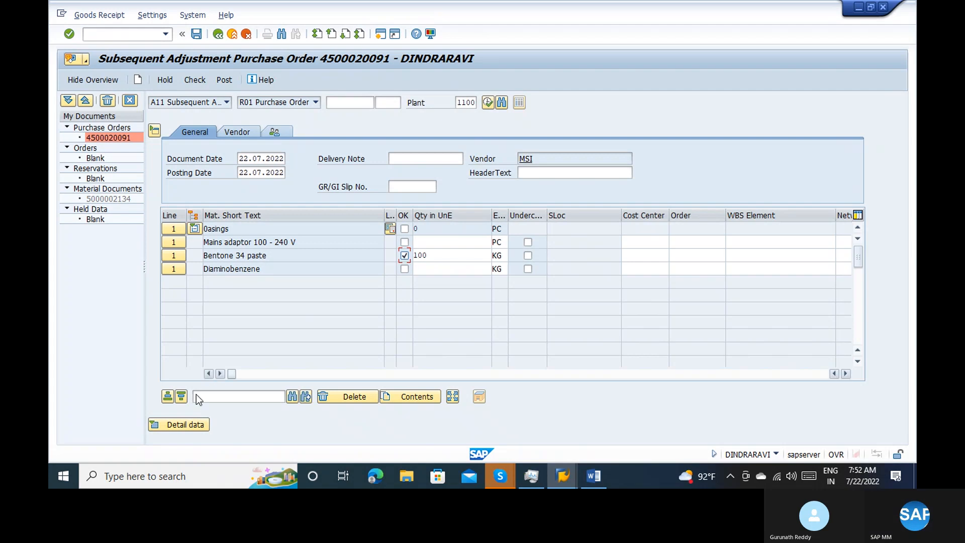
Check the subsequent adjustment, display the Mains adaptor and Bentone 34 paste line details, and try to post it
left_click(180, 424)
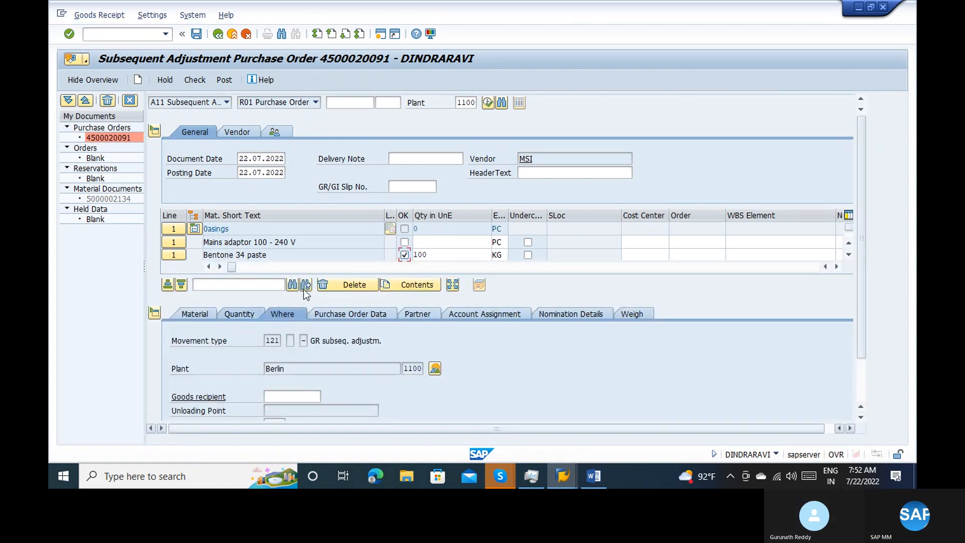
left_click(864, 375)
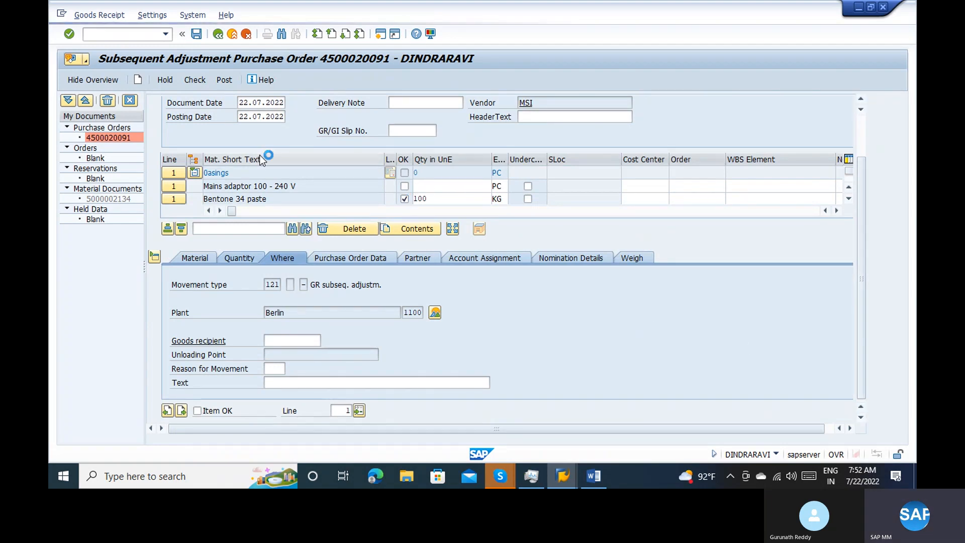
left_click(199, 80)
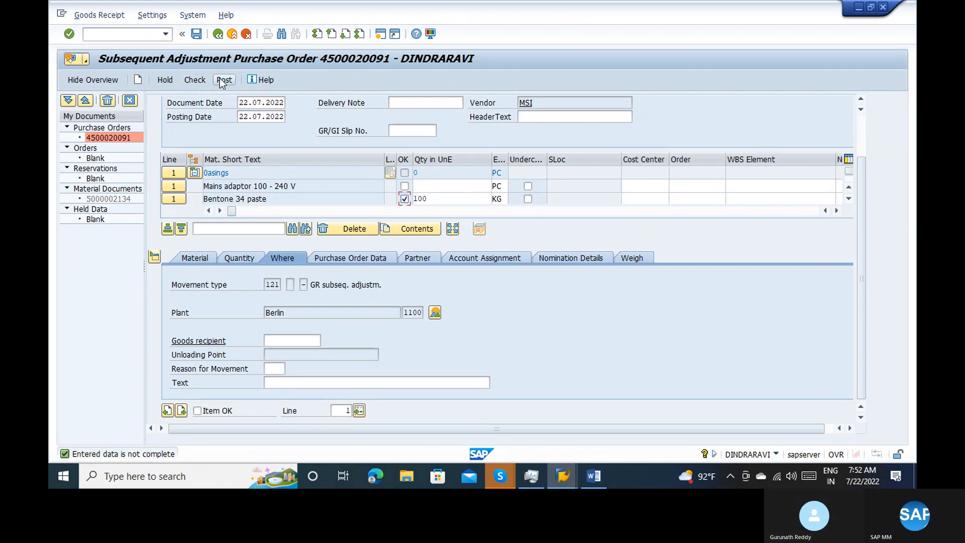
left_click(178, 190)
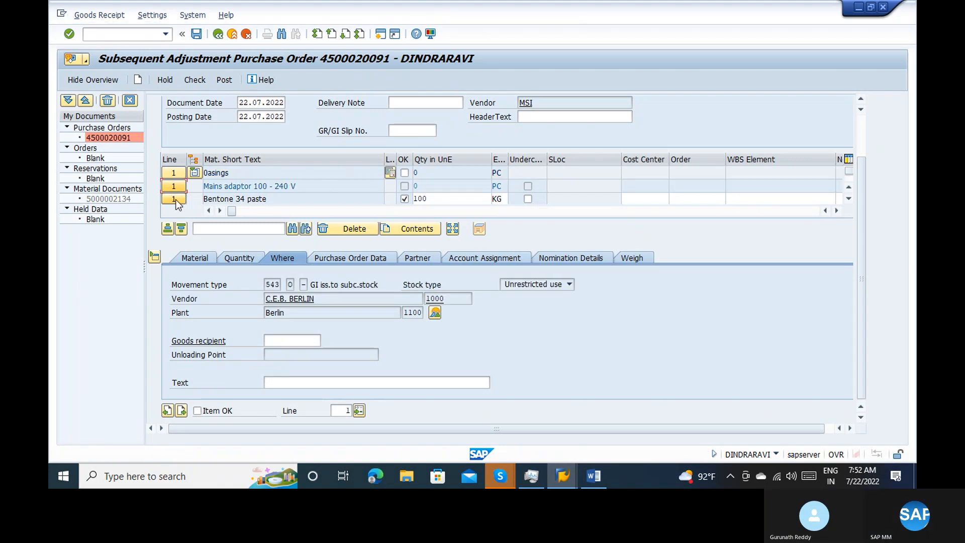
left_click(176, 200)
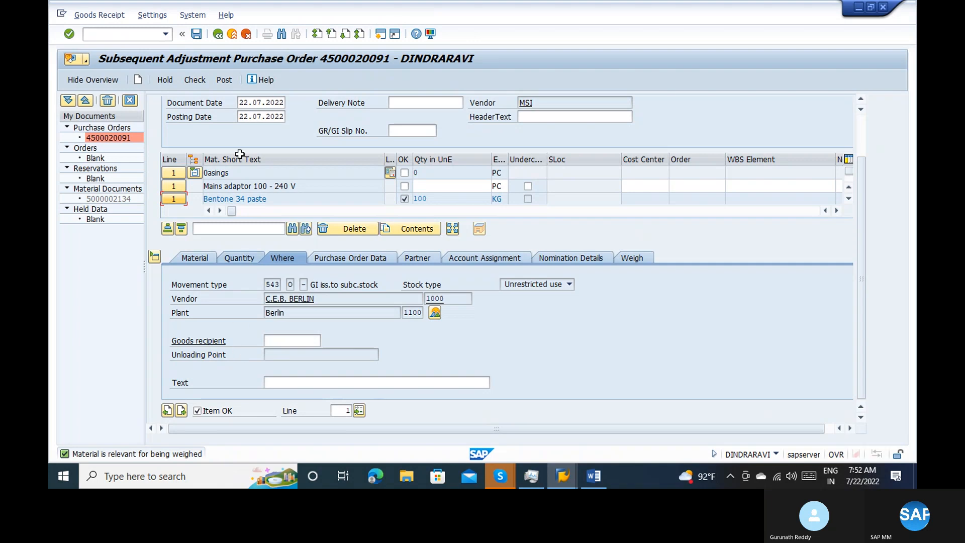
left_click(227, 80)
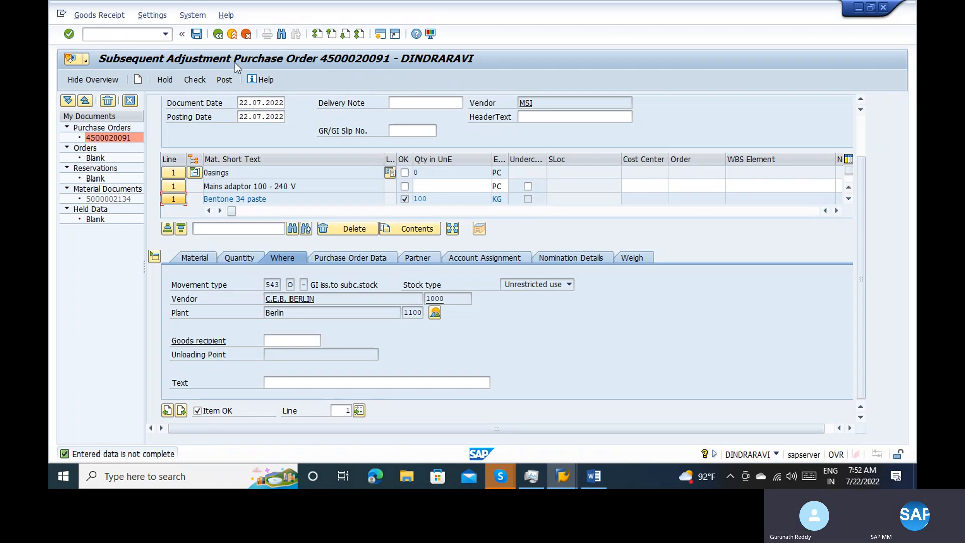
Try once more to post the subsequent adjustment, and exit the goods movement transaction without saving
left_click(233, 39)
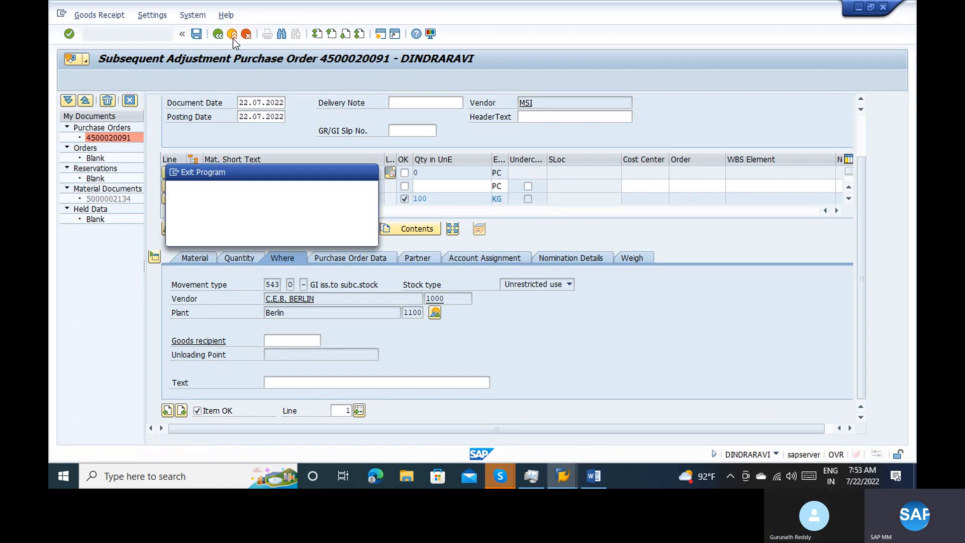
left_click(261, 232)
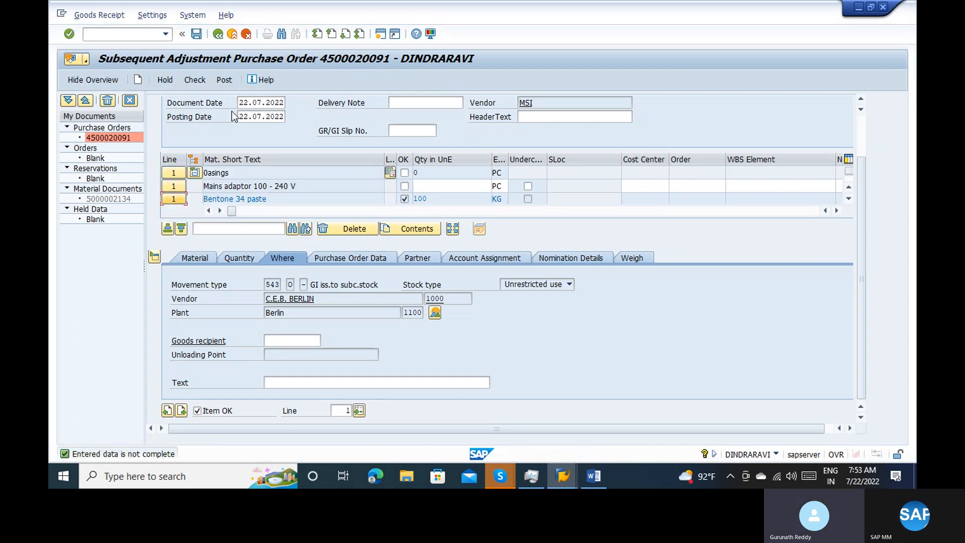
left_click(223, 80)
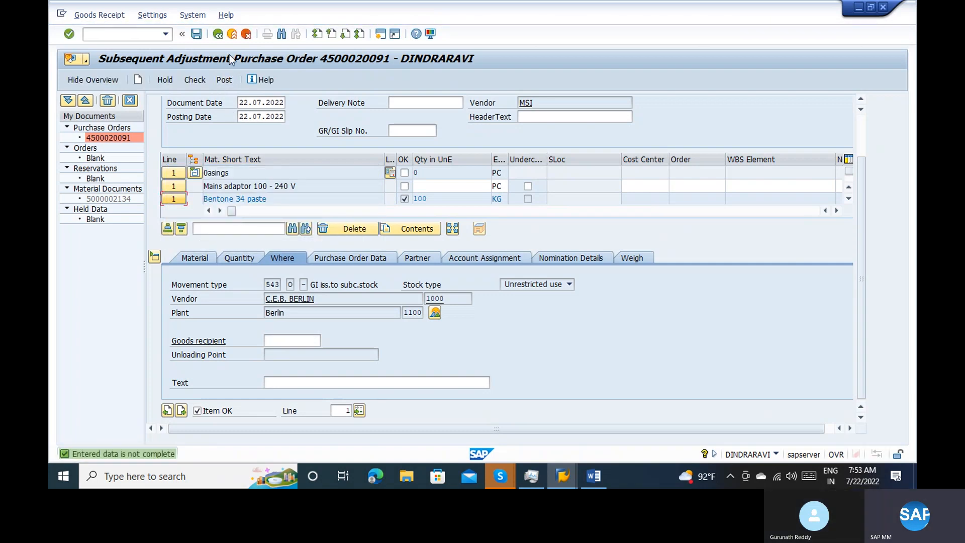
left_click(232, 34)
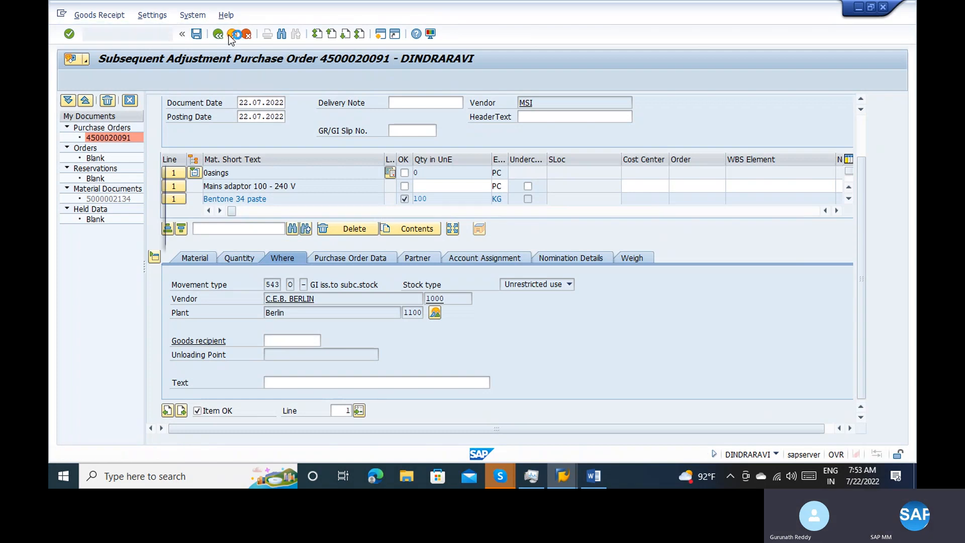
left_click(279, 236)
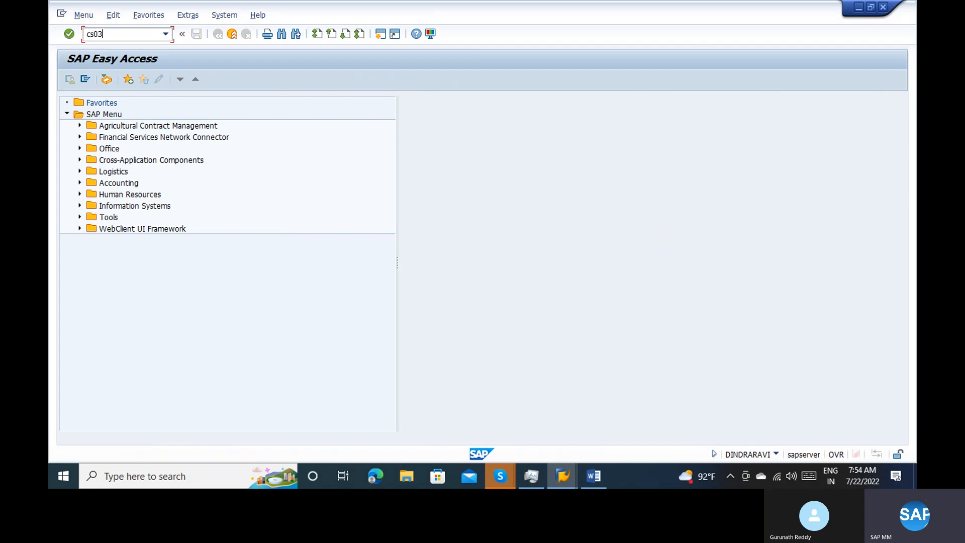
Display the material BOM in CS03 for material 100-100 in plant 1100 with BOM usage 1
key("Return")
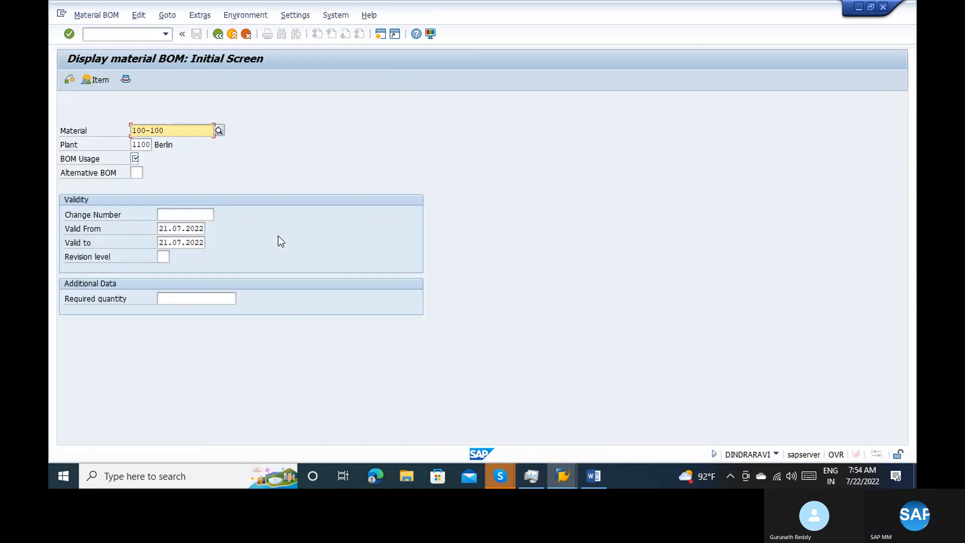
key("Tab")
key("Tab")
type("1")
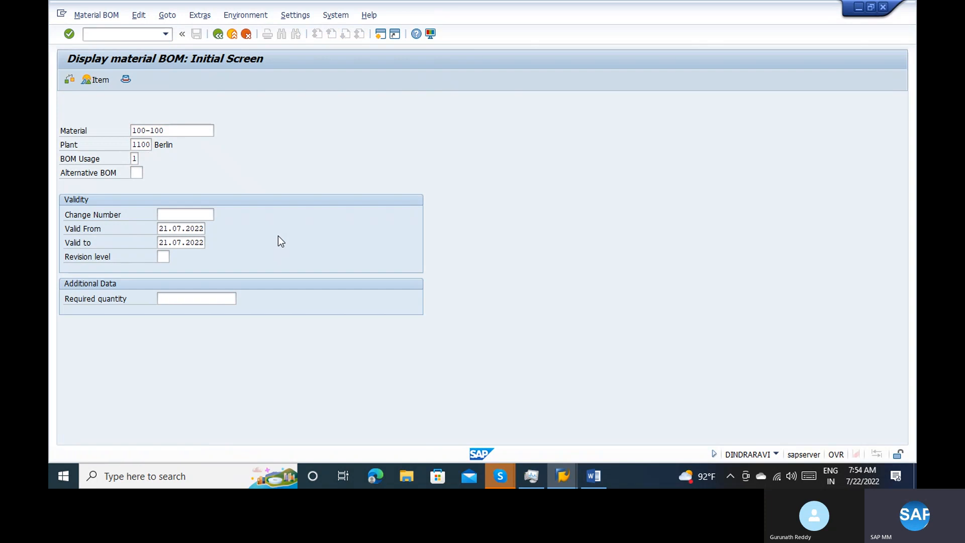
key("Return")
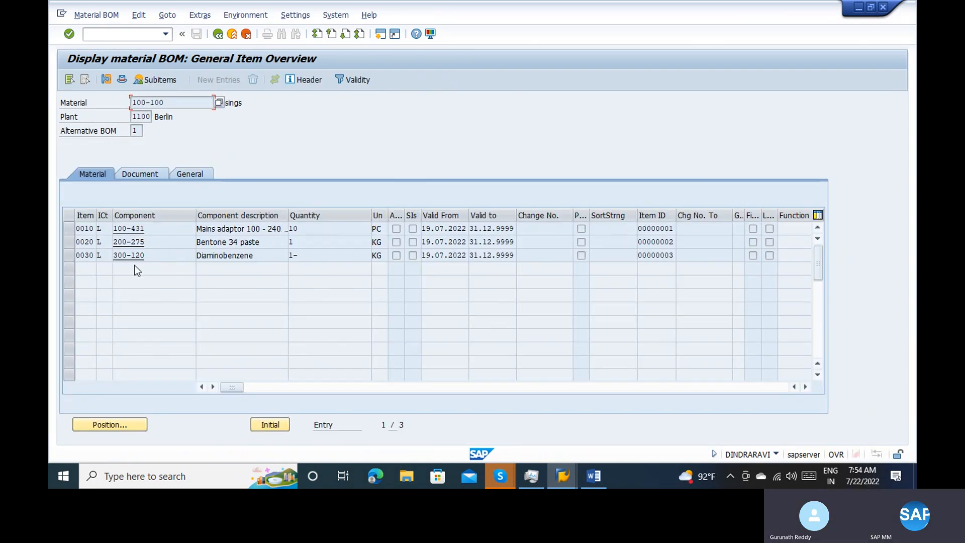
Examine component 200-275's material master and BOM item data, and go back to the BOM initial screen
left_click(149, 246)
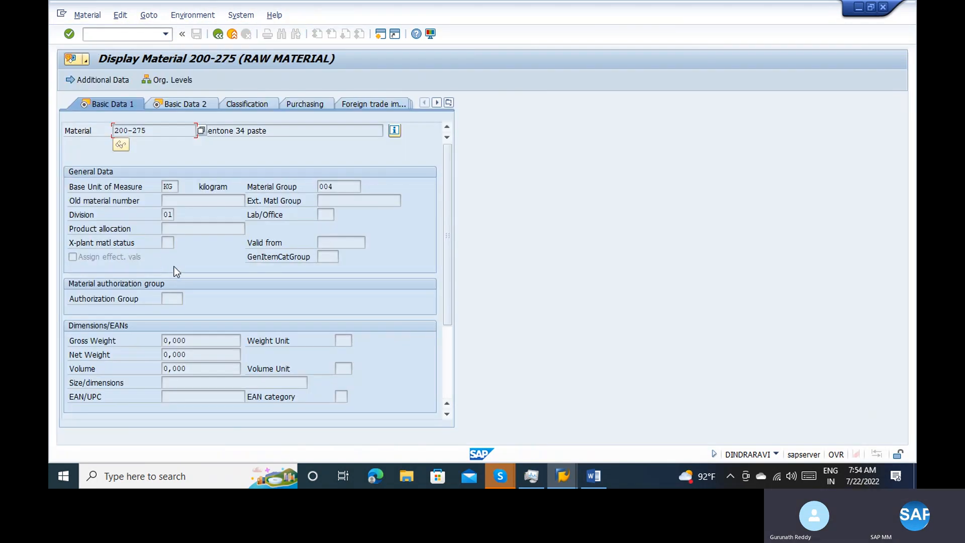
left_click(218, 34)
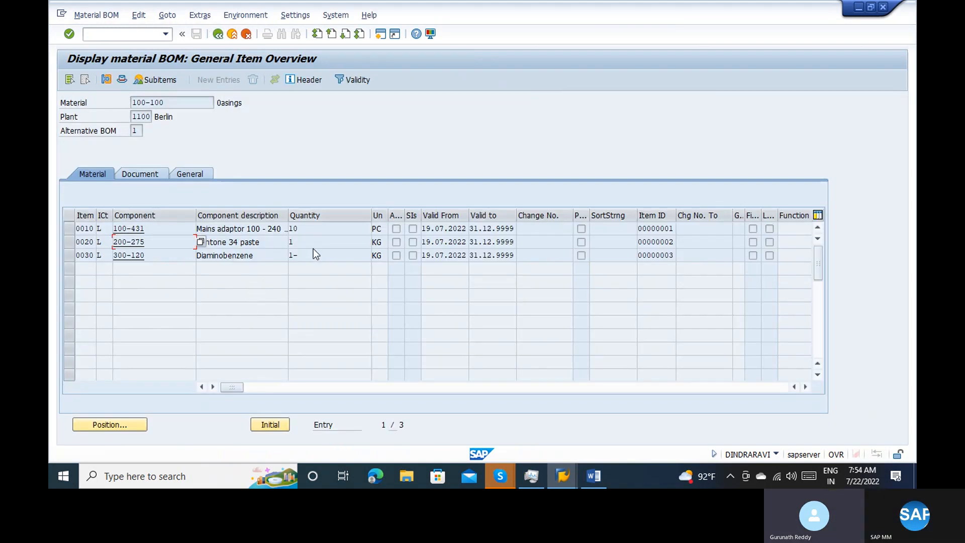
double_click(317, 242)
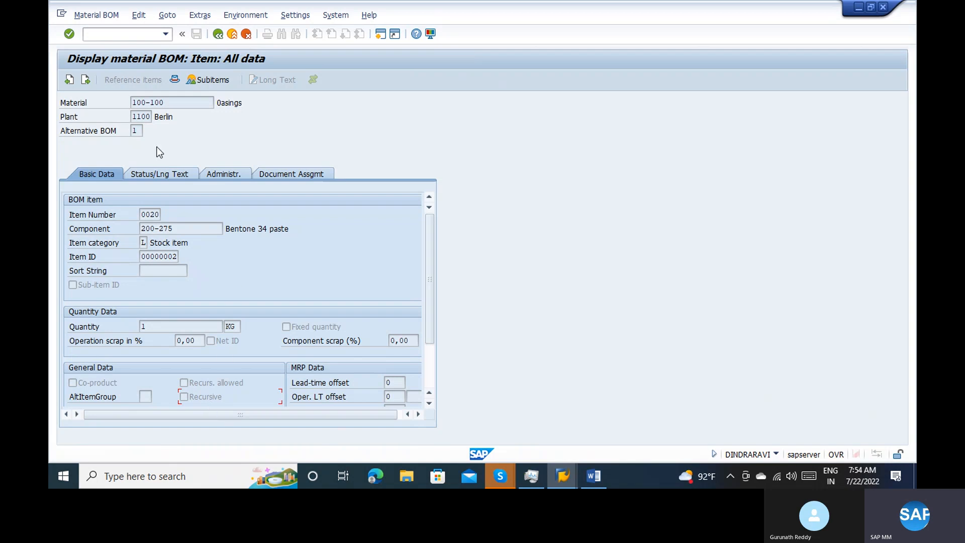
left_click(218, 33)
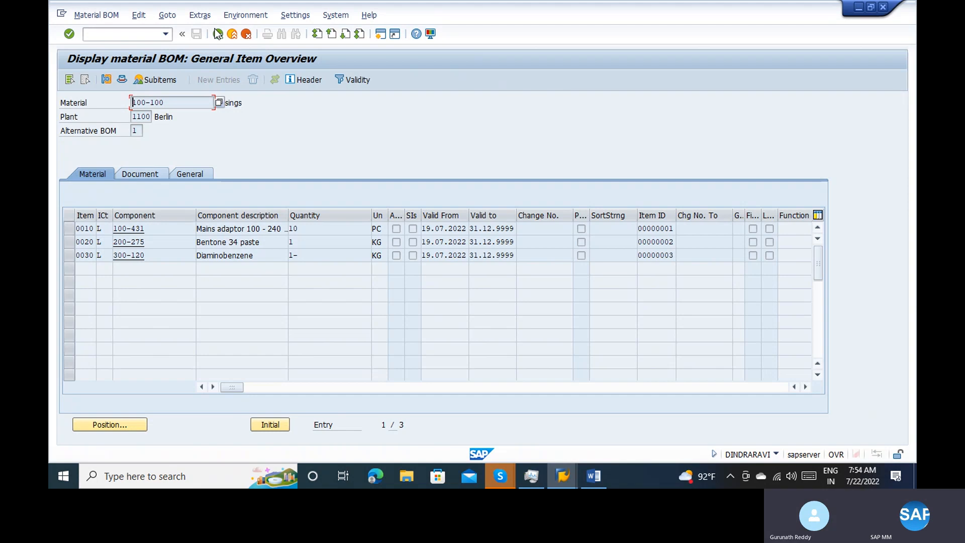
left_click(218, 34)
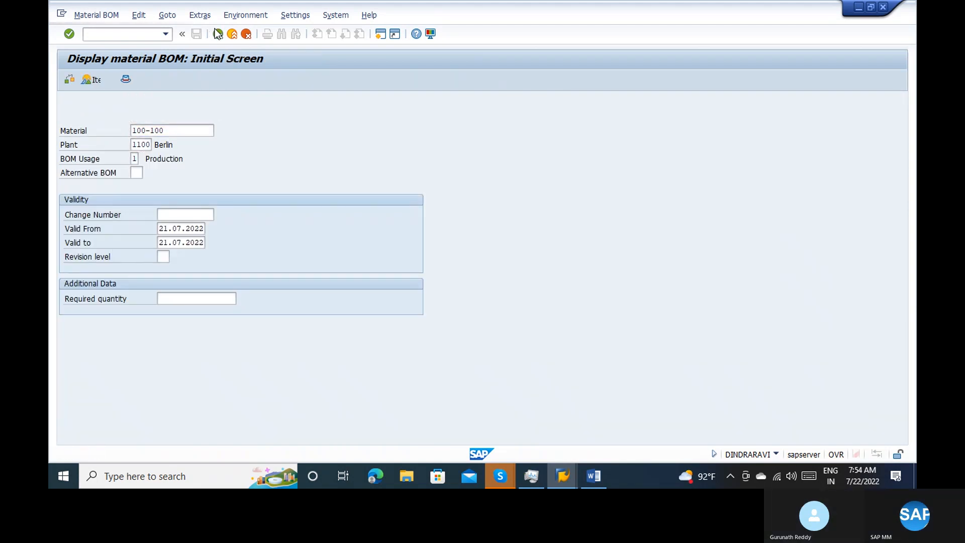
Leave the BOM display and start a new standard purchase order in ME21N for vendor 1000
left_click(218, 33)
type("me21n")
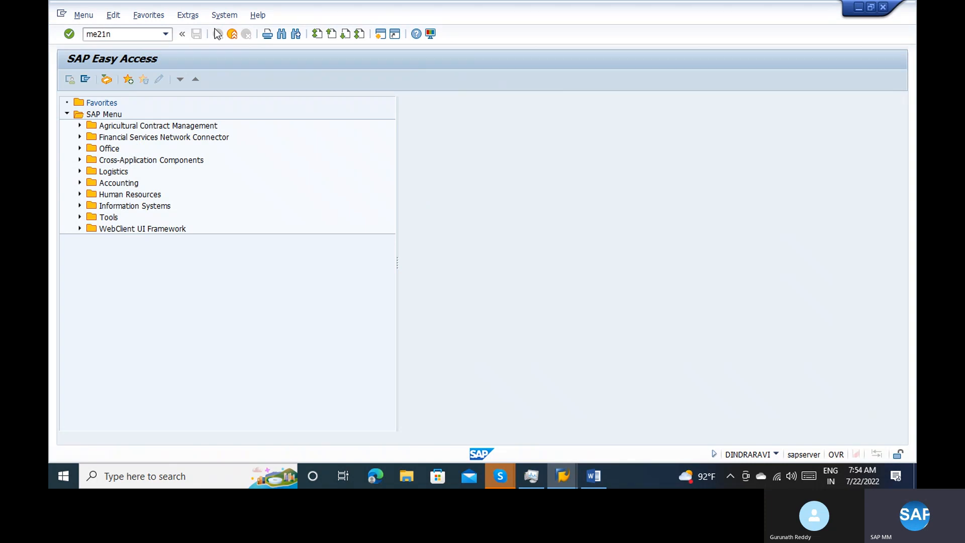
key("Return")
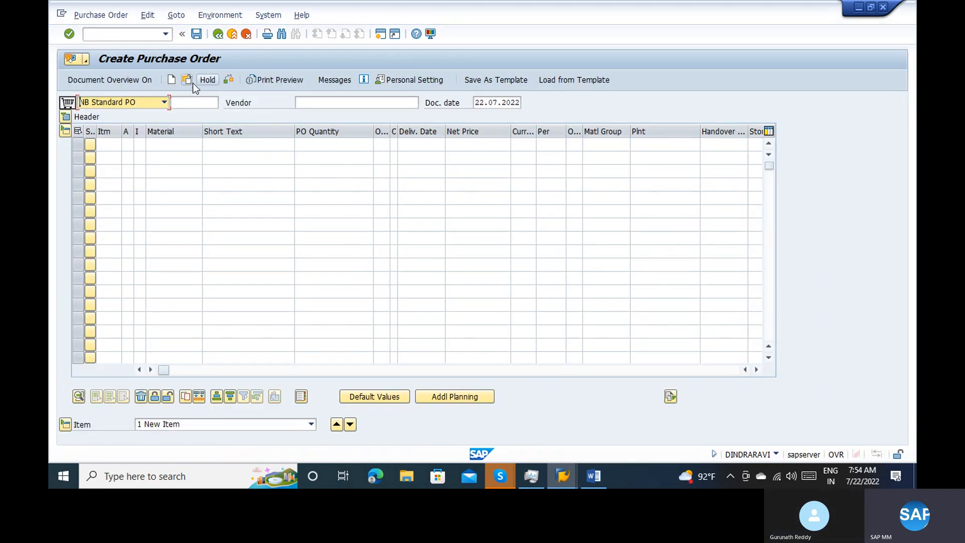
left_click(312, 104)
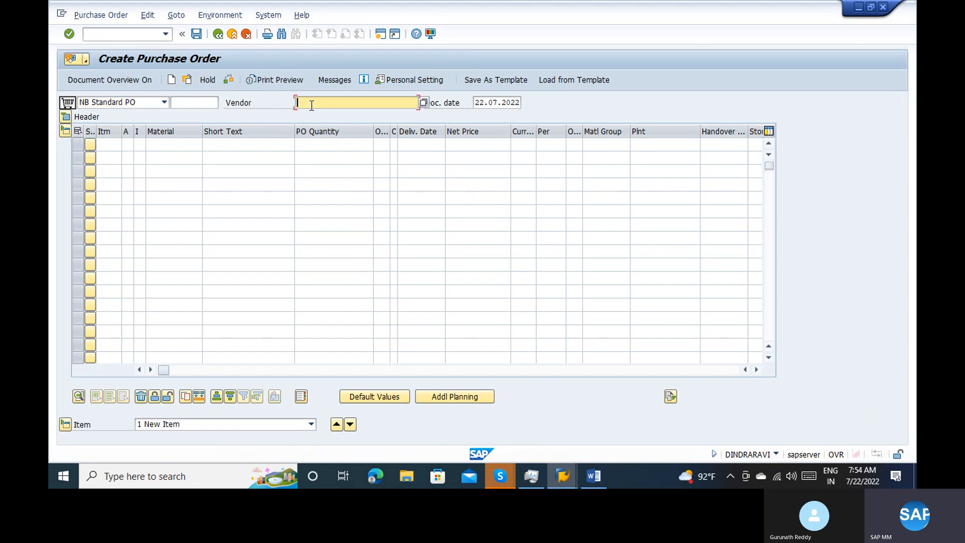
key("Down")
key("Return")
Enter the order's organizational data: purchasing organization 1000, purchasing group 000 and company code 1000
key("Return")
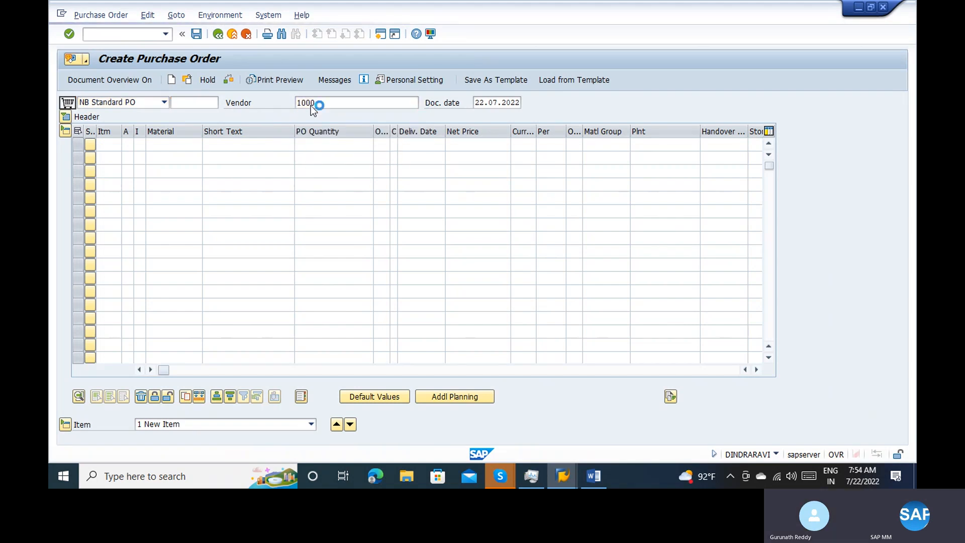
type("1000")
key("Return")
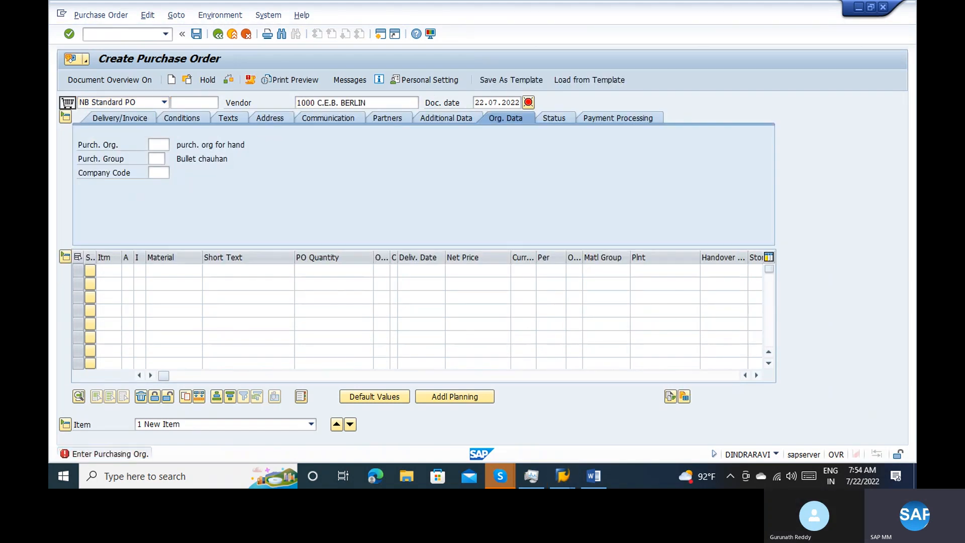
type("000")
key("Return")
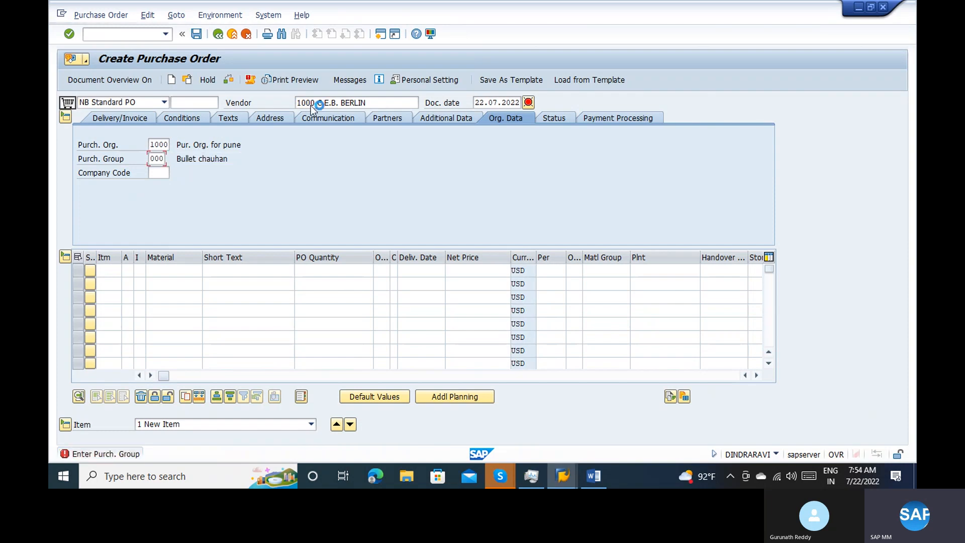
type("1000")
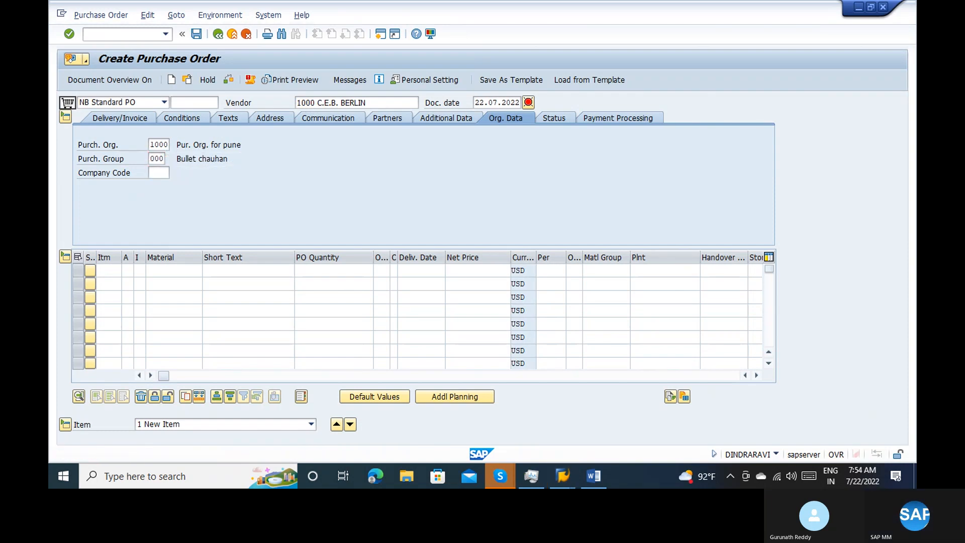
key("Return")
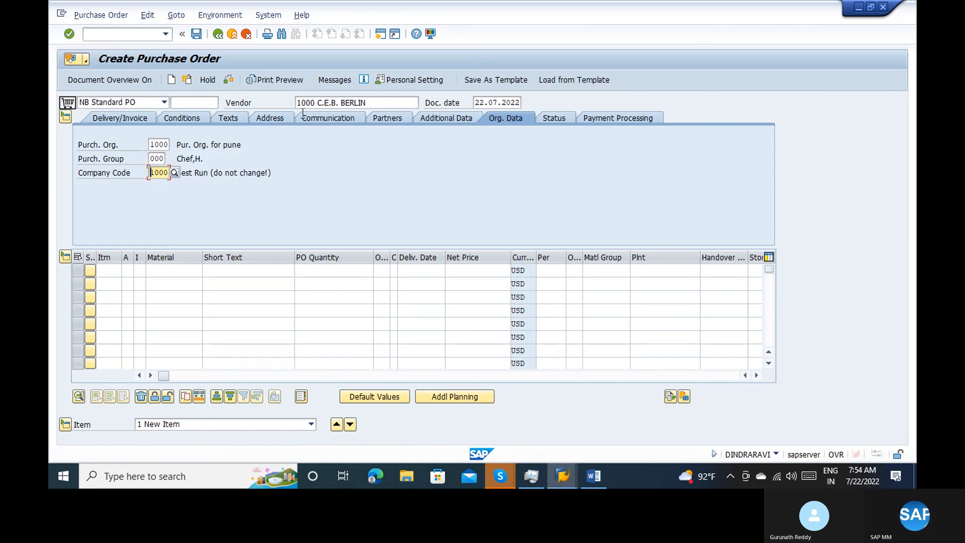
Add a subcontracting item with item category L for material 100-100 in plant 1000
left_click(142, 272)
type("L")
key("Tab")
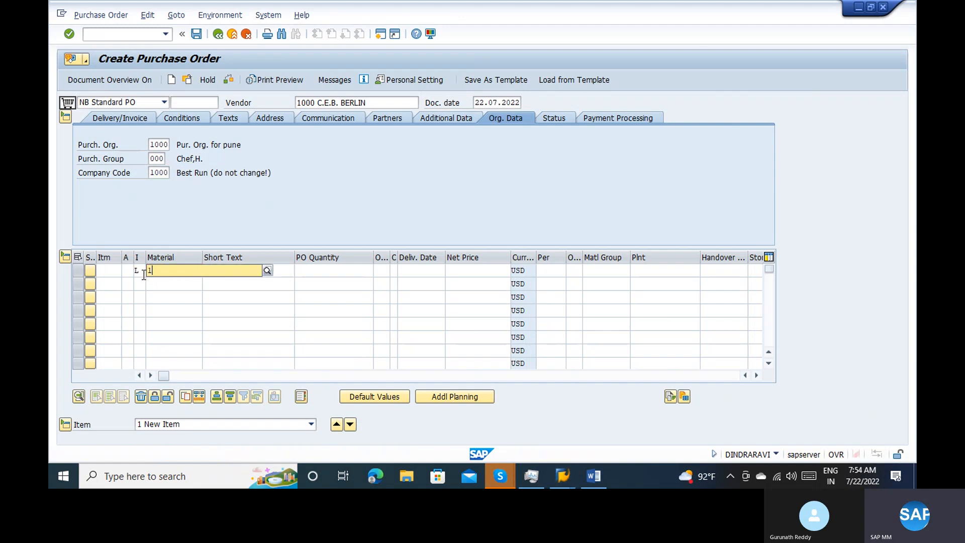
type("100-100")
key("Return")
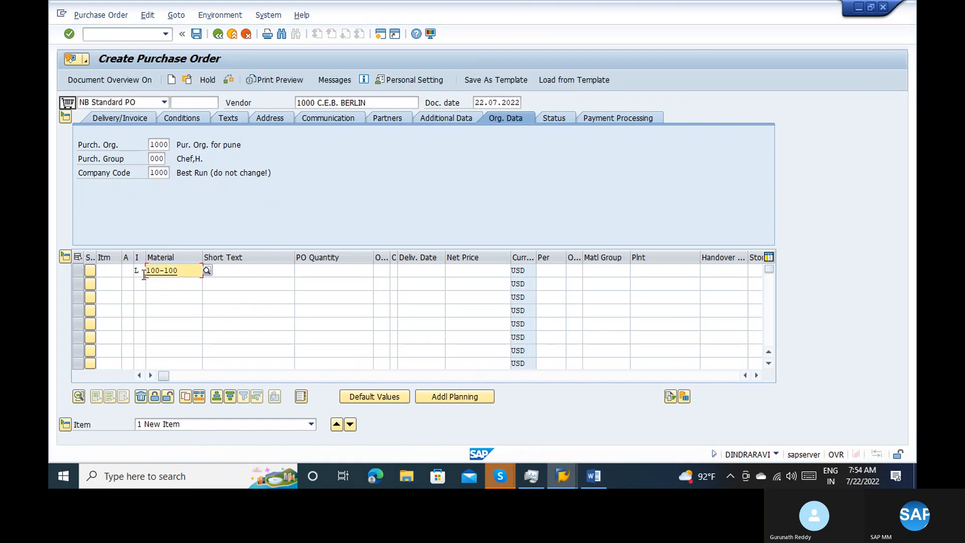
key("Return")
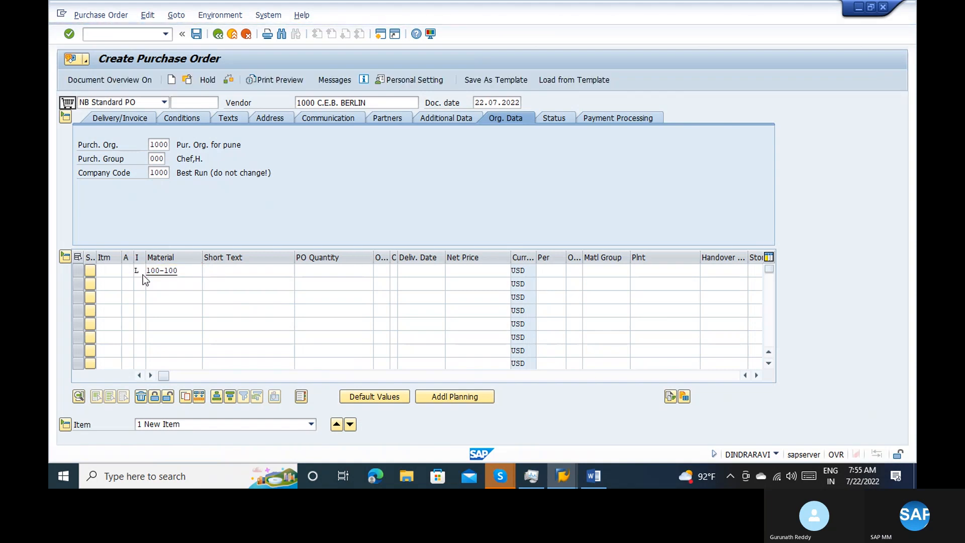
type("1000")
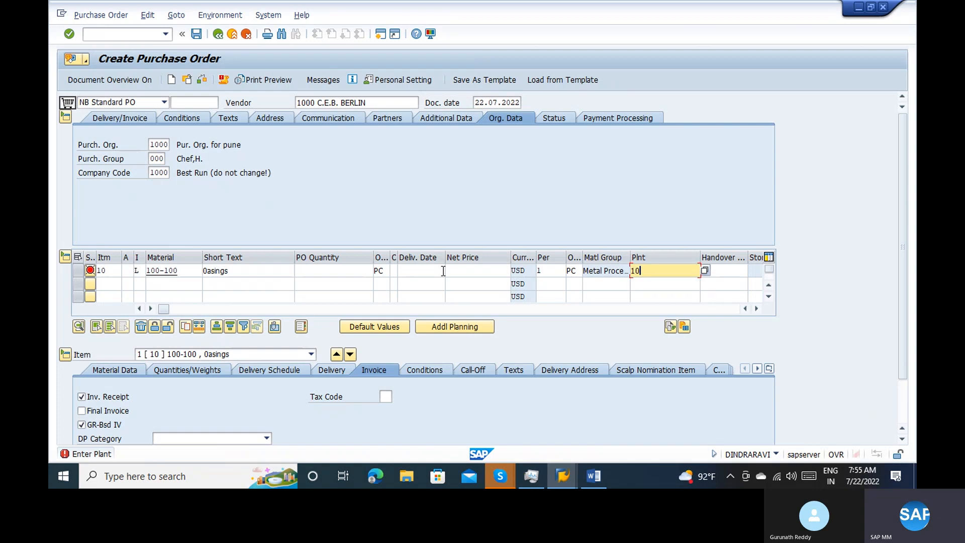
key("Return")
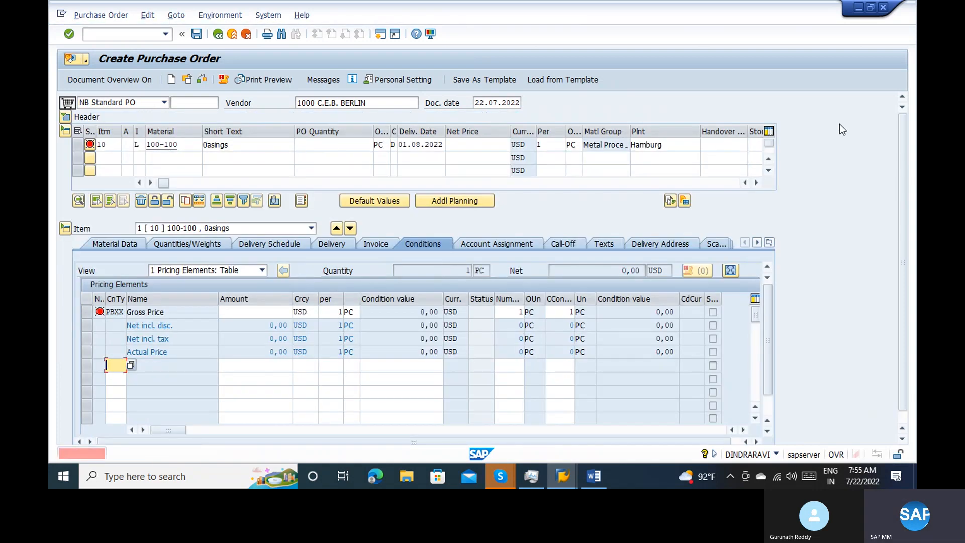
Change the item's plant to 1100 and enter 0001 as its handover location
left_click(679, 142)
key("BackSpace")
key("BackSpace")
key("BackSpace")
key("BackSpace")
key("BackSpace")
key("BackSpace")
key("BackSpace")
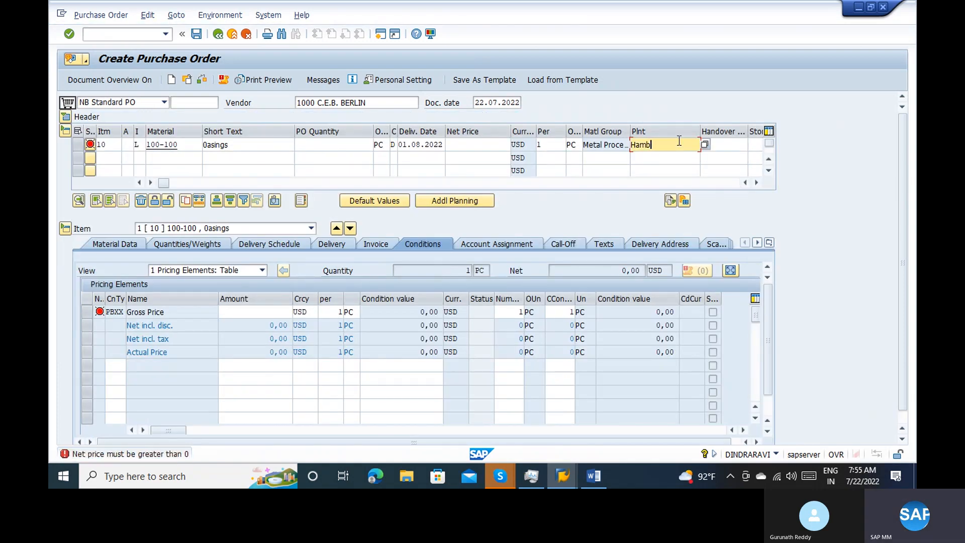
type("1100")
key("Tab")
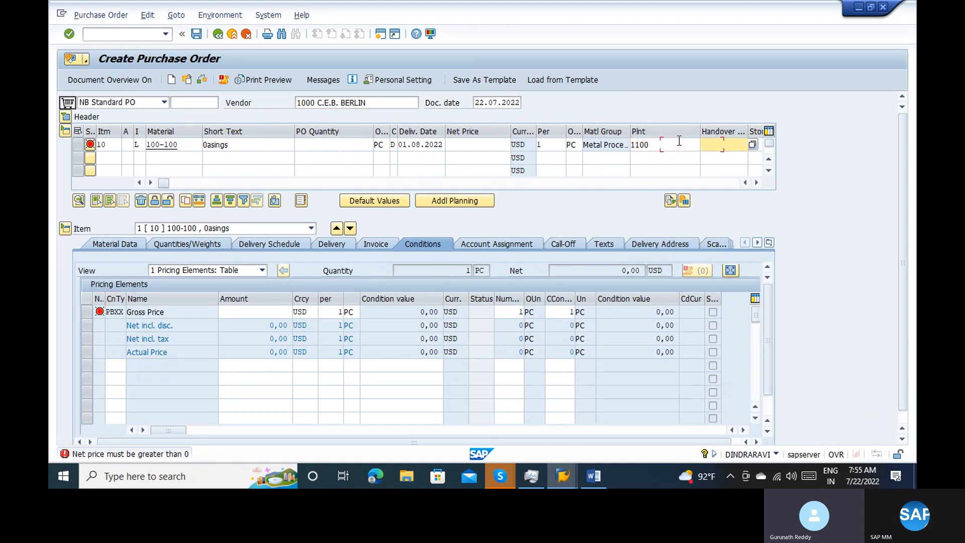
type("0001")
key("Return")
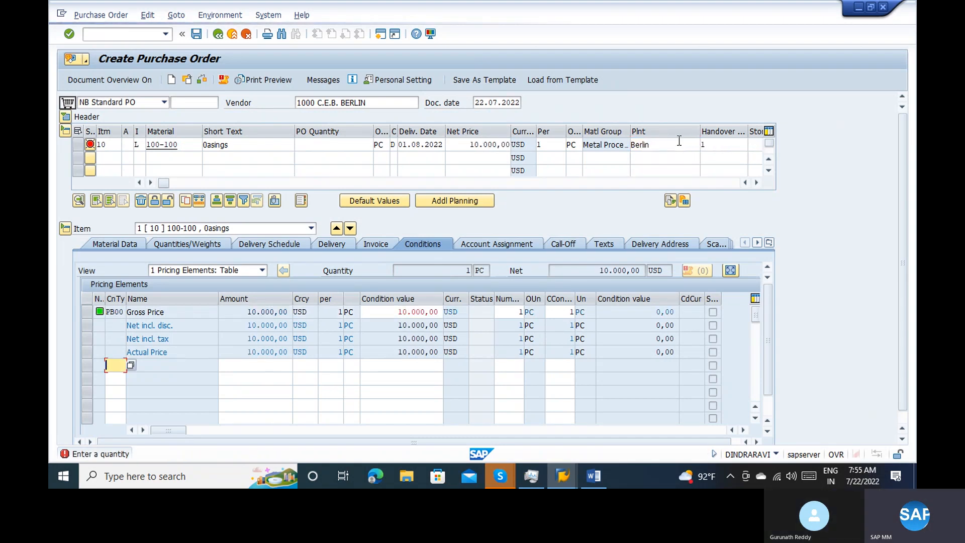
Set the item's order quantity to 1 and display its material data
left_click(347, 144)
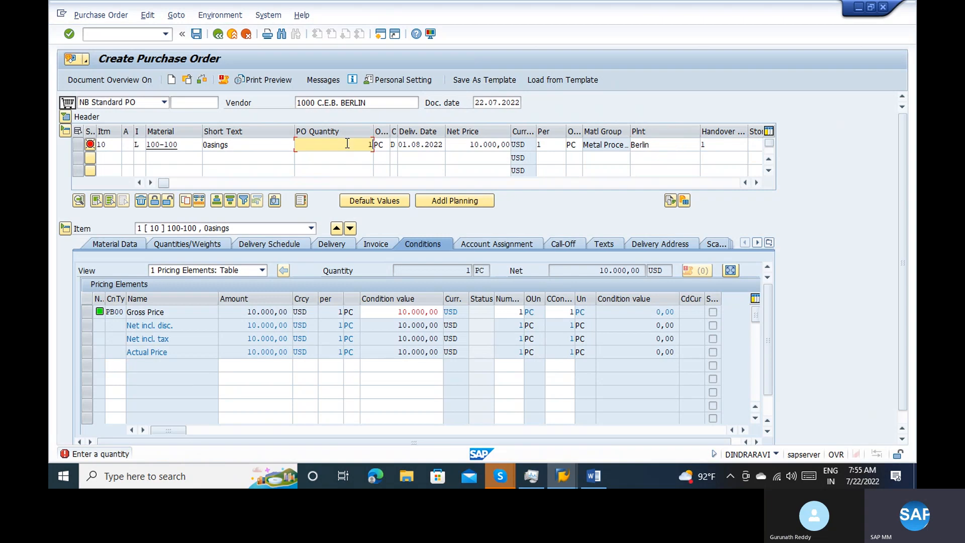
type("1")
key("Return")
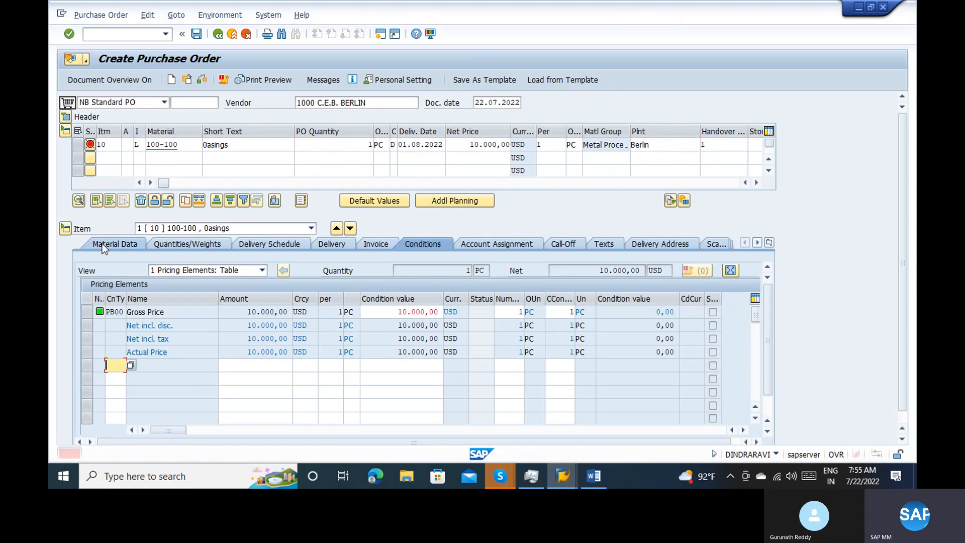
left_click(102, 244)
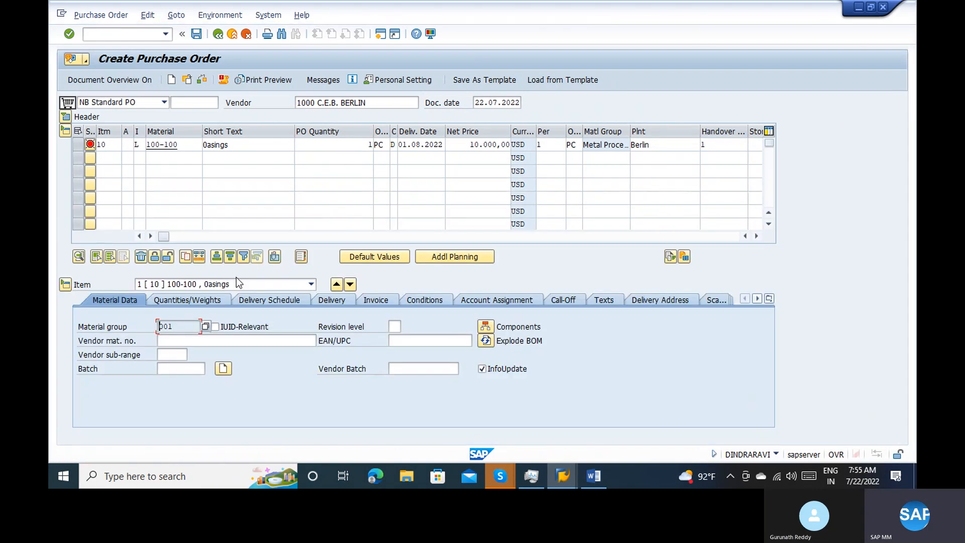
Check the purchase order, review the resulting messages and close them
left_click(200, 76)
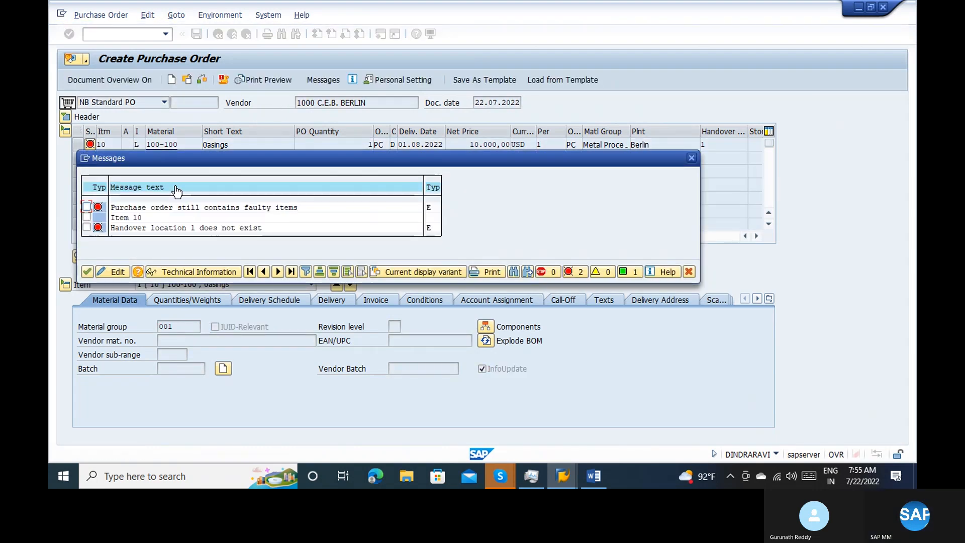
left_click(152, 233)
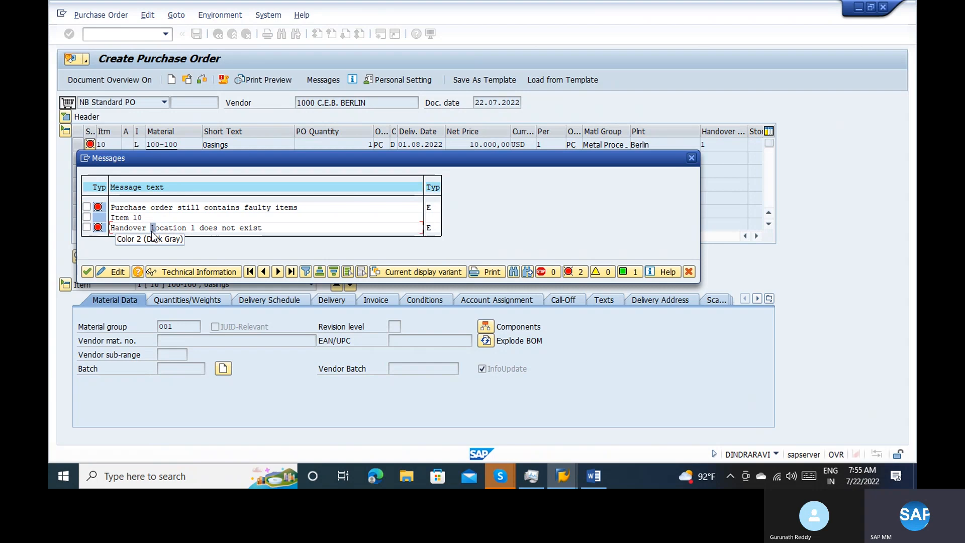
key("Return")
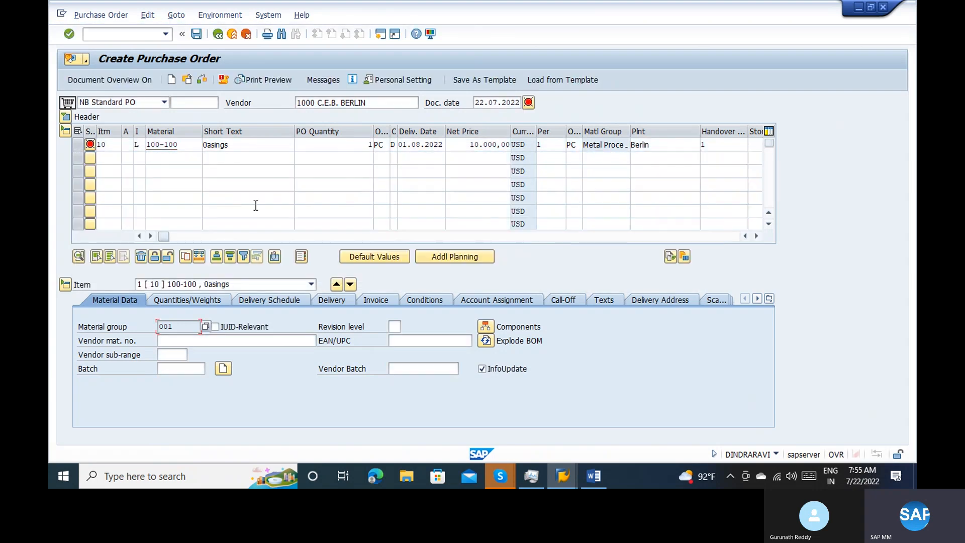
Clear the item's handover location and enter storage location 0001 instead
left_click(329, 198)
left_click(458, 157)
left_click(656, 146)
left_click(715, 149)
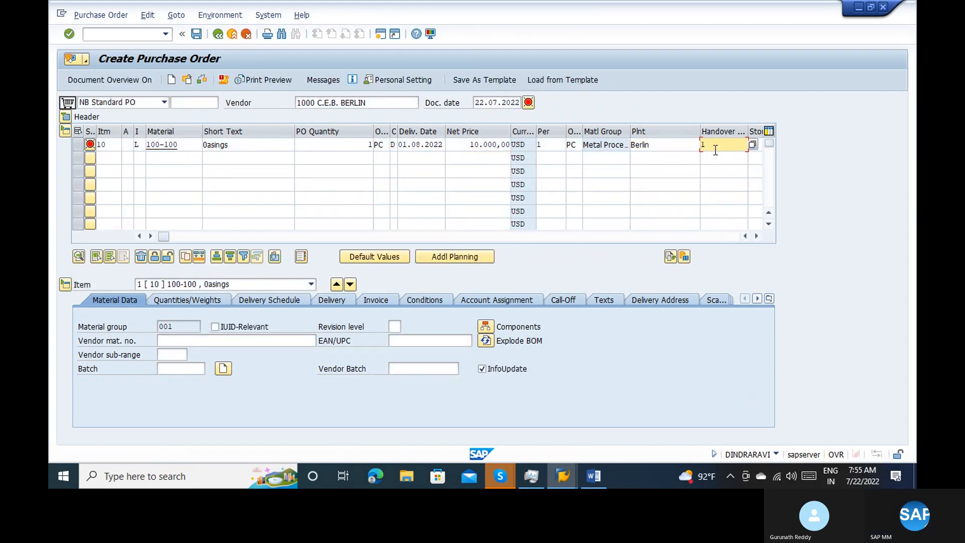
key("BackSpace")
type("1")
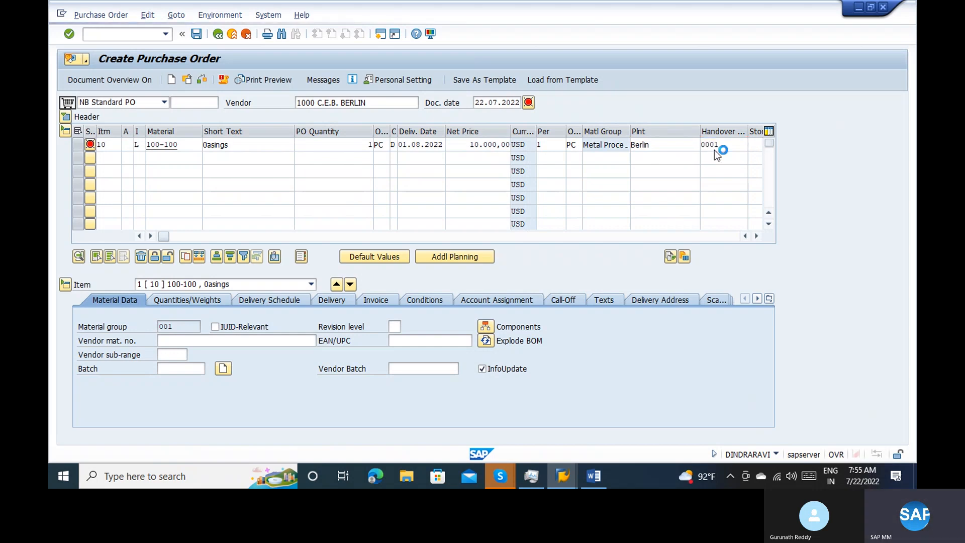
left_click(755, 144)
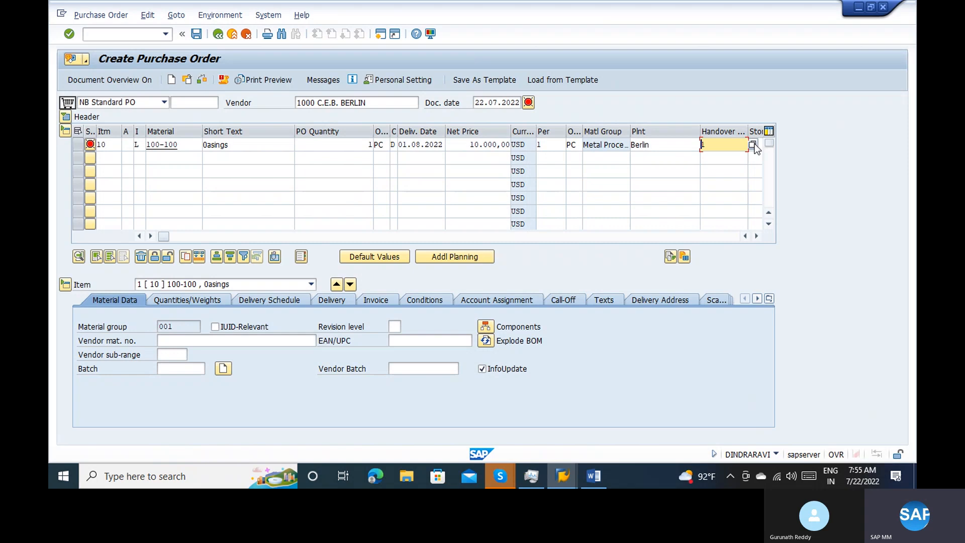
left_click(755, 144)
key("Tab")
key("shift+Tab")
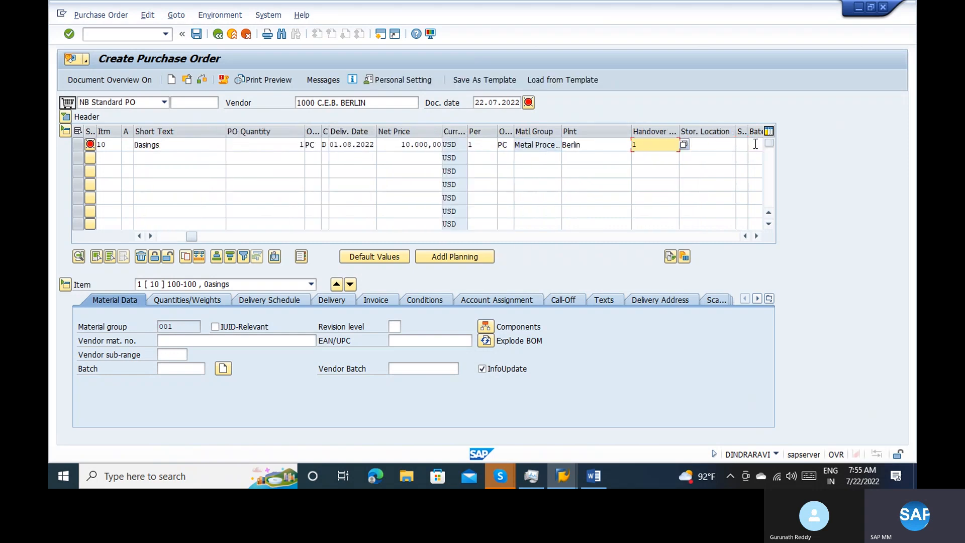
key("BackSpace")
key("Tab")
type("0001")
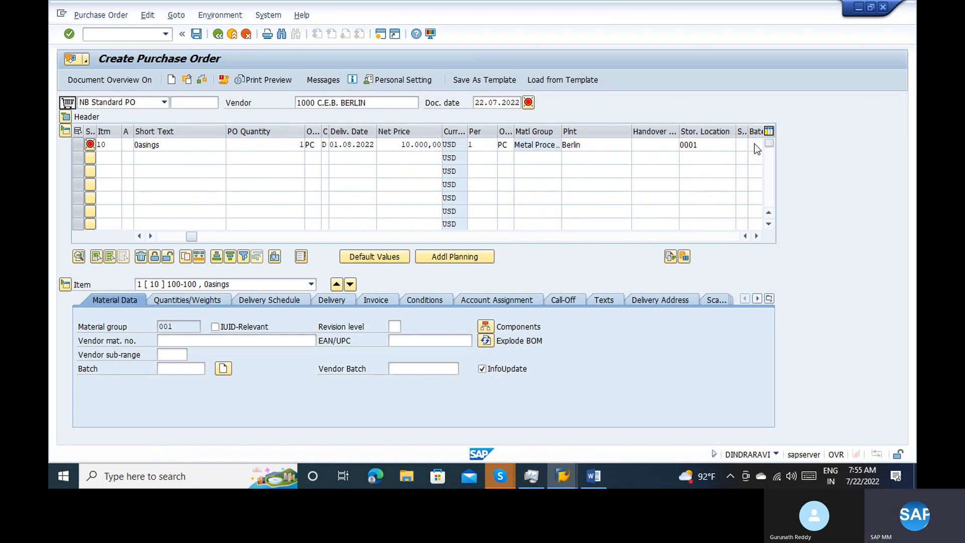
key("Return")
left_click_drag(191, 236, 162, 236)
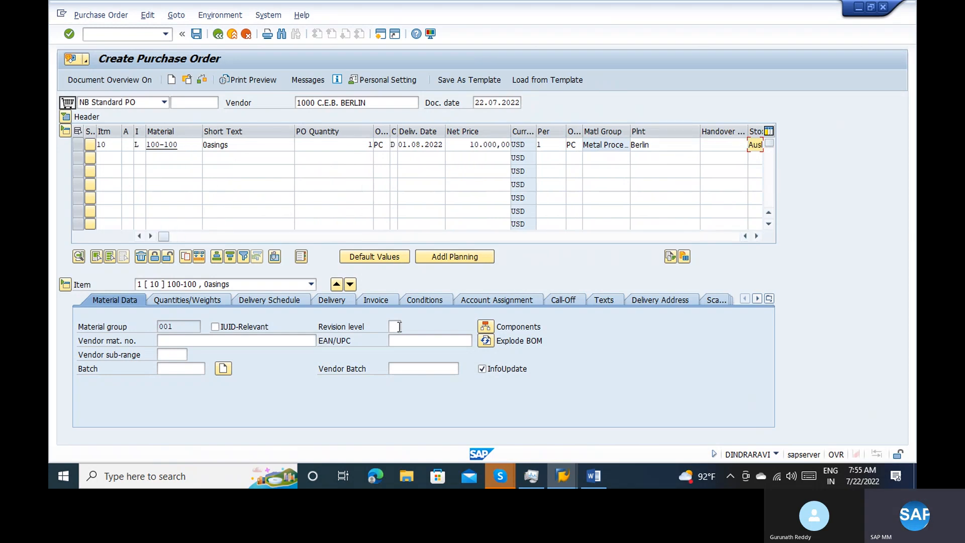
Open the item's component overview and examine the Diaminobenzene line, the available component functions and the remaining columns
left_click(487, 326)
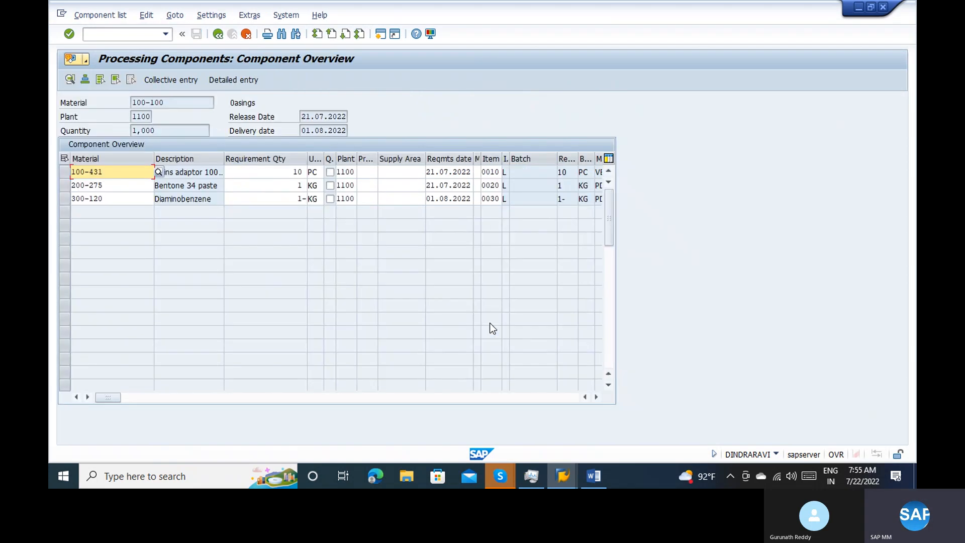
left_click(66, 199)
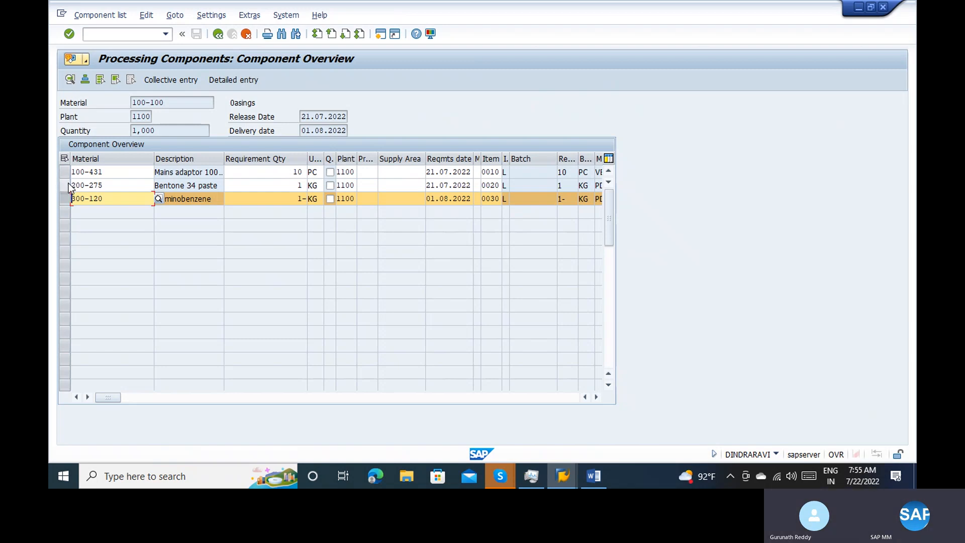
left_click(214, 15)
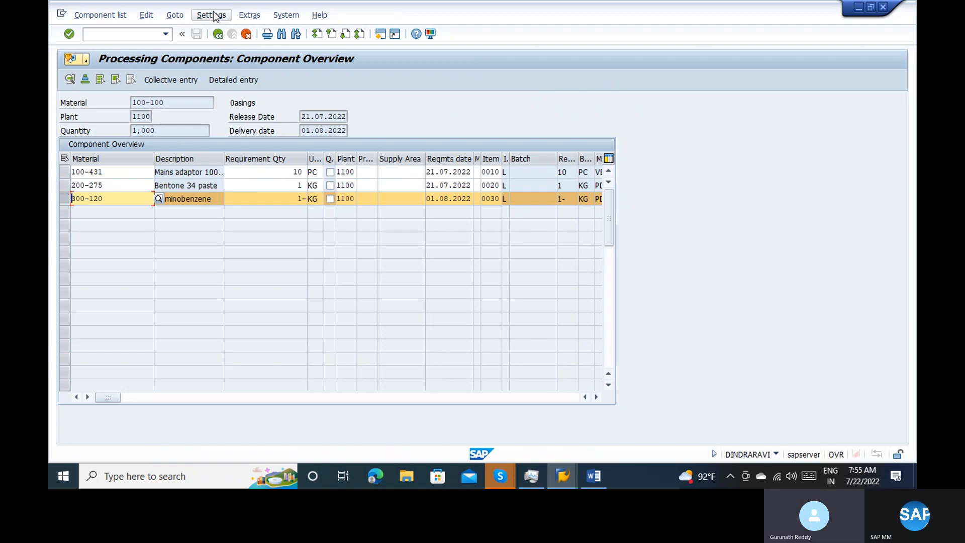
mouse_move(190, 16)
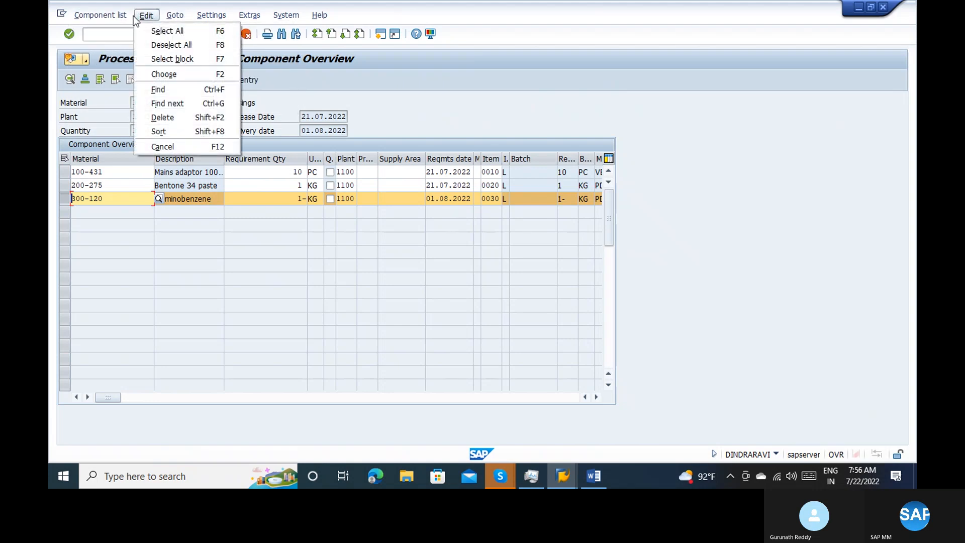
mouse_move(128, 20)
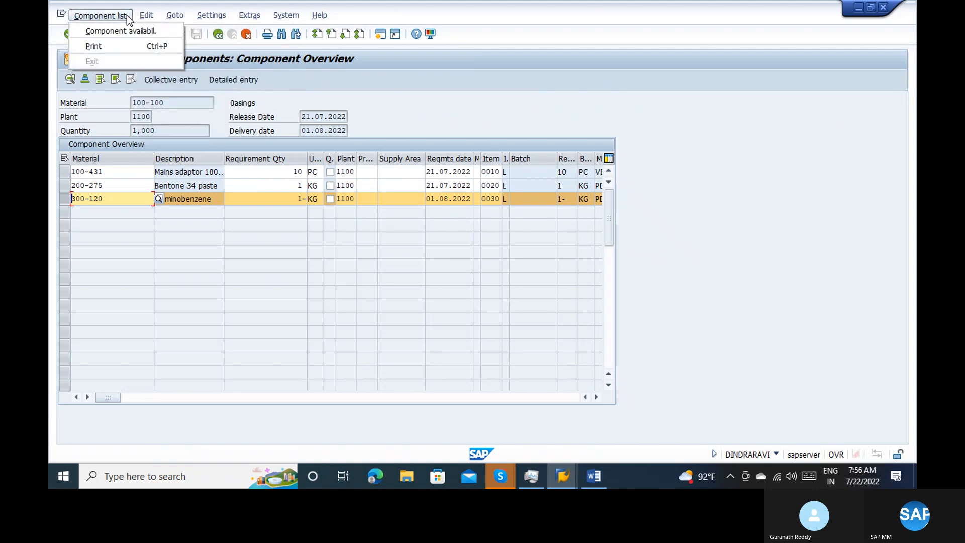
left_click(387, 247)
left_click(246, 397)
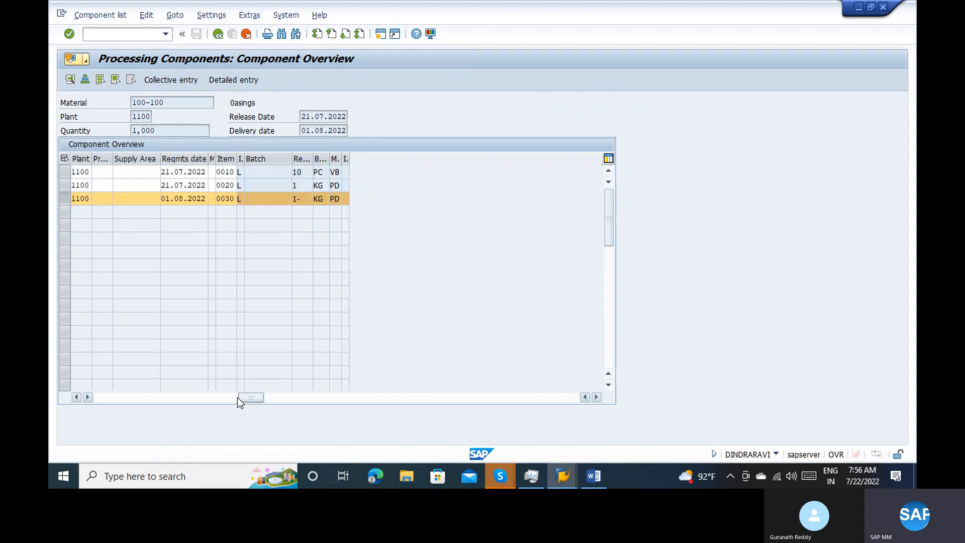
left_click_drag(238, 397, 206, 399)
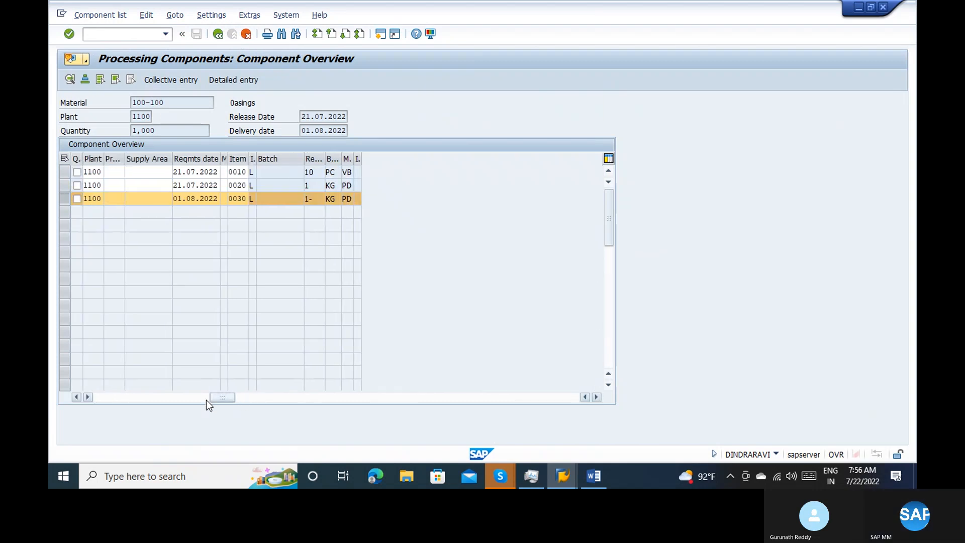
left_click(121, 397)
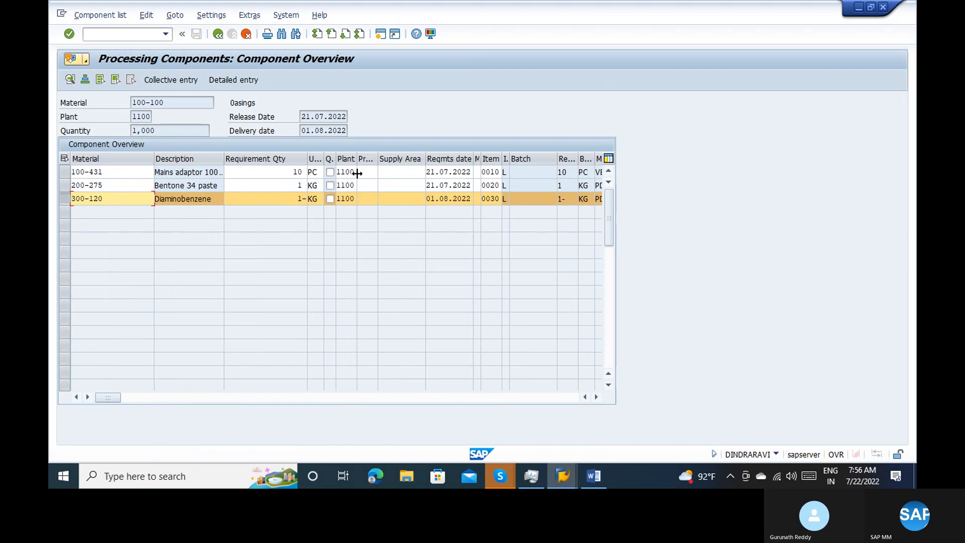
Open the details of the Diaminobenzene component, display its additional data and close it
double_click(287, 198)
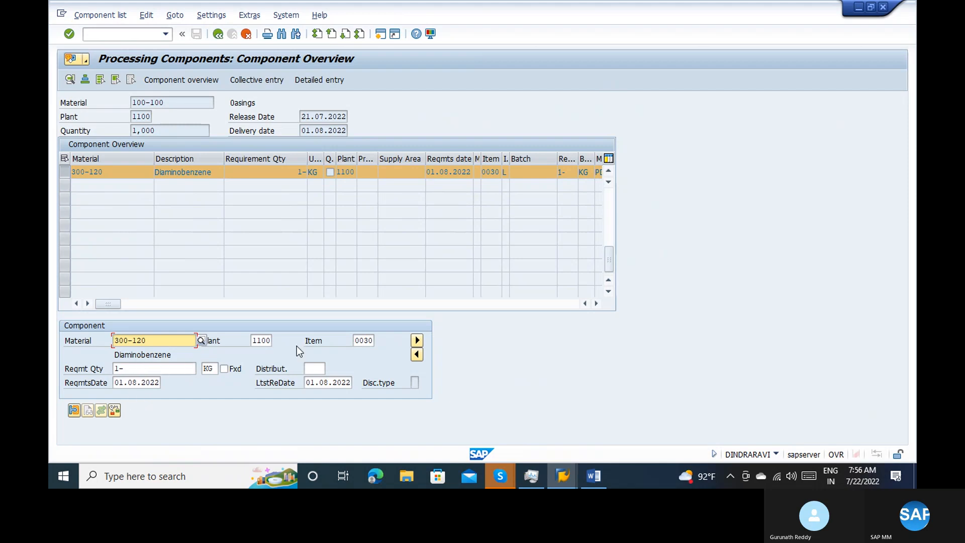
left_click(74, 410)
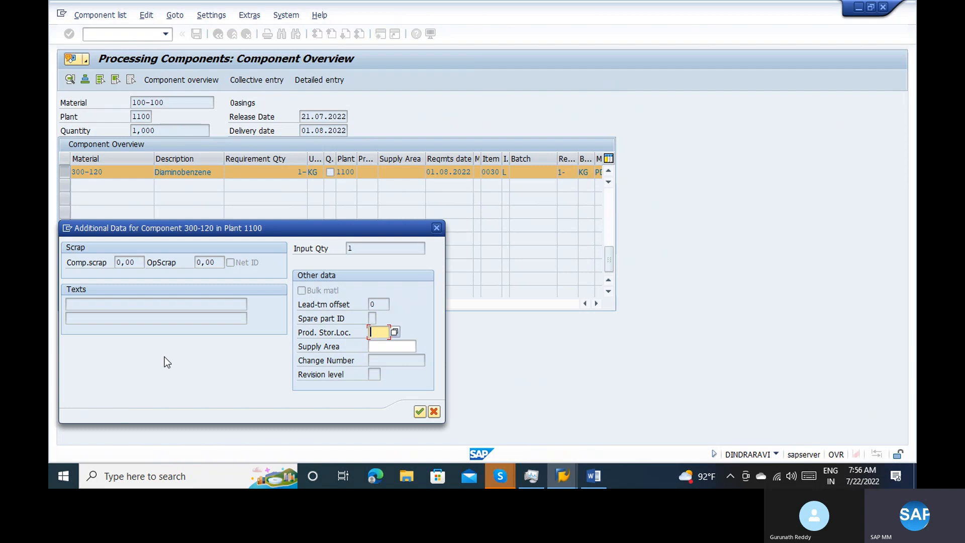
key("Return")
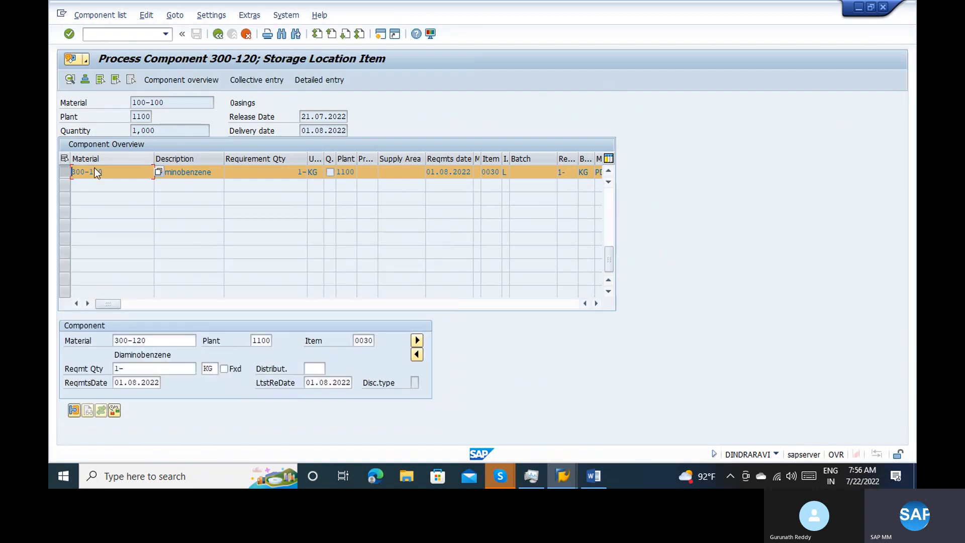
Select the Bentone 34 paste line, run the availability check and review the confirmation proposal's open and confirmed quantities
left_click(613, 198)
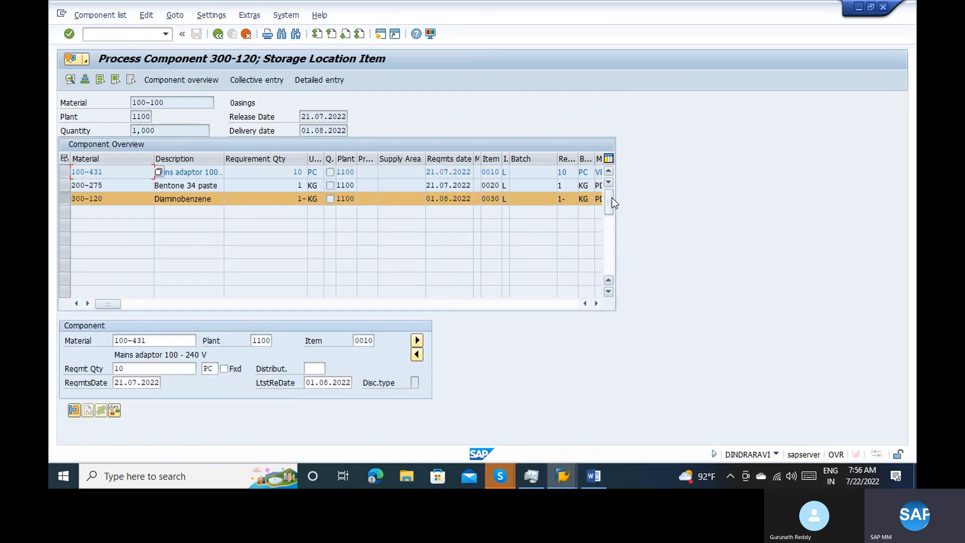
left_click(63, 197)
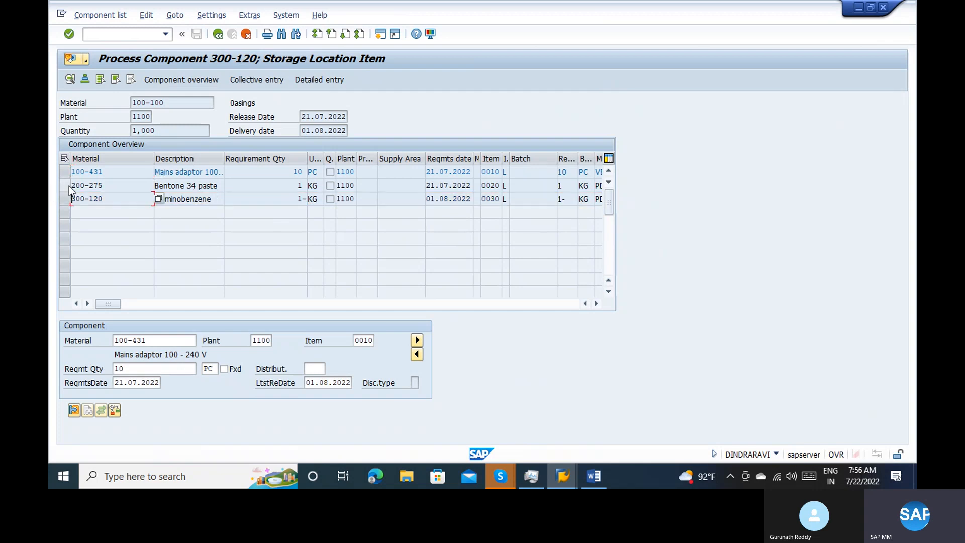
left_click(64, 185)
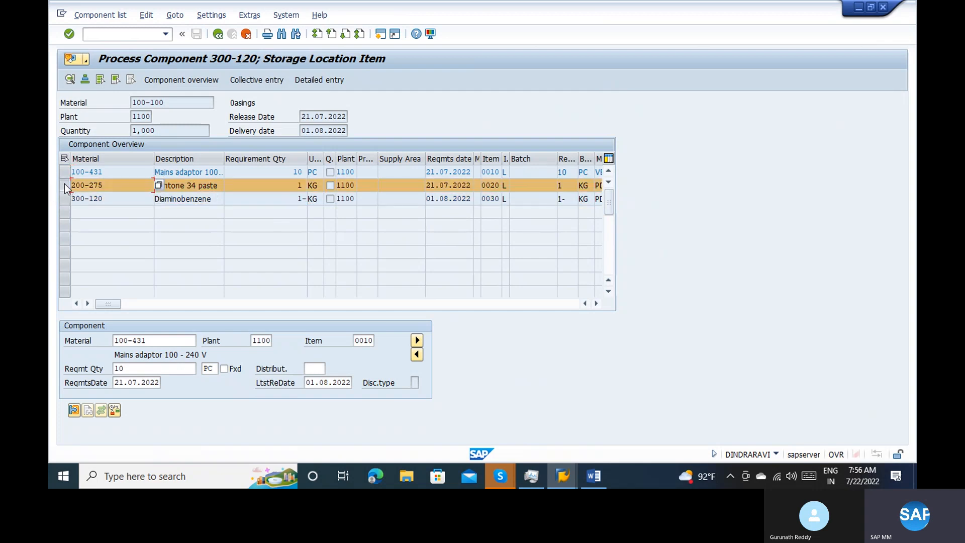
left_click(115, 410)
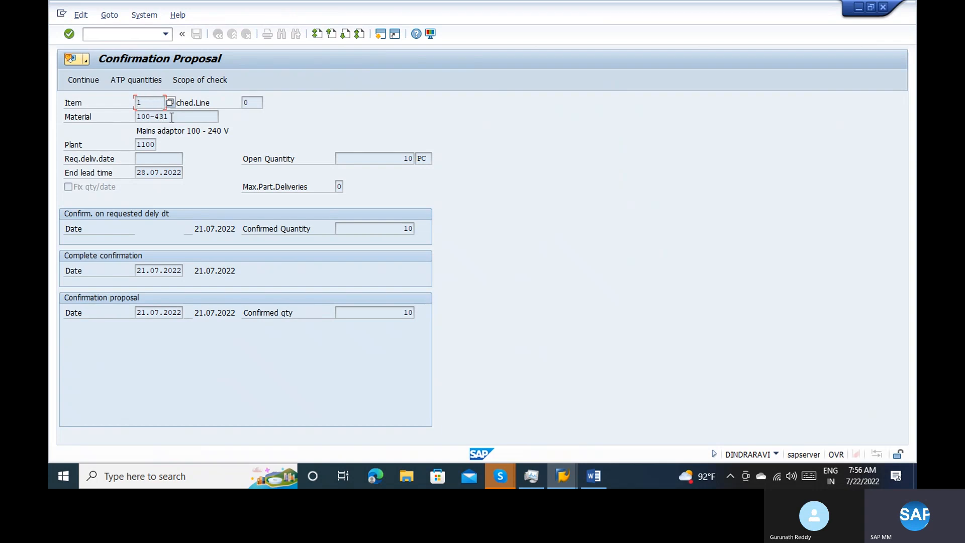
left_click(405, 158)
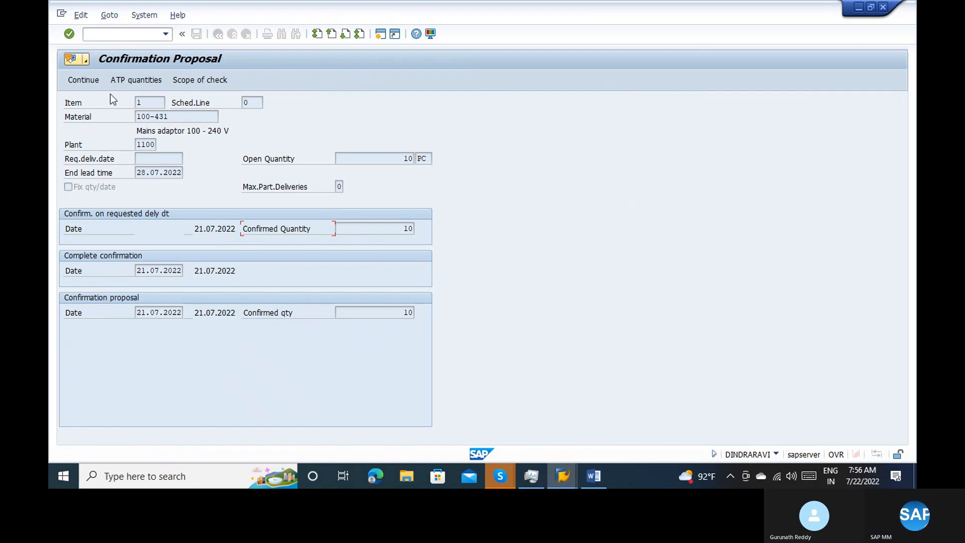
left_click(104, 74)
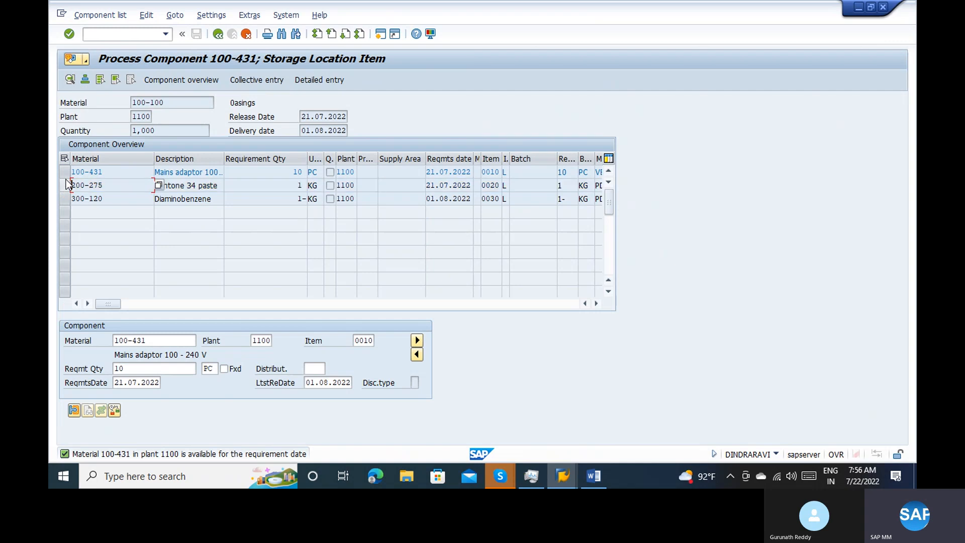
Check the availability of the Mains adaptor component (100-431) and accept the confirmation proposal
left_click(65, 174)
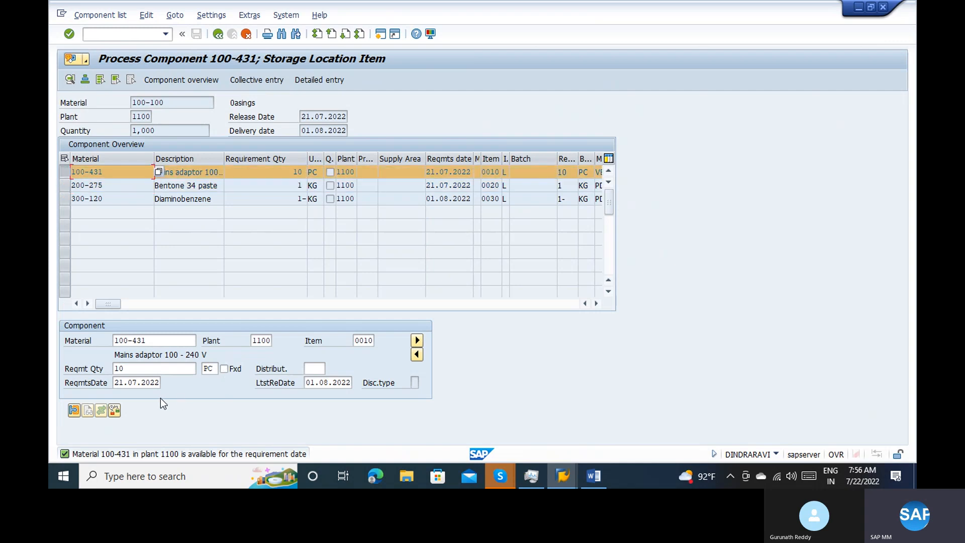
left_click(115, 410)
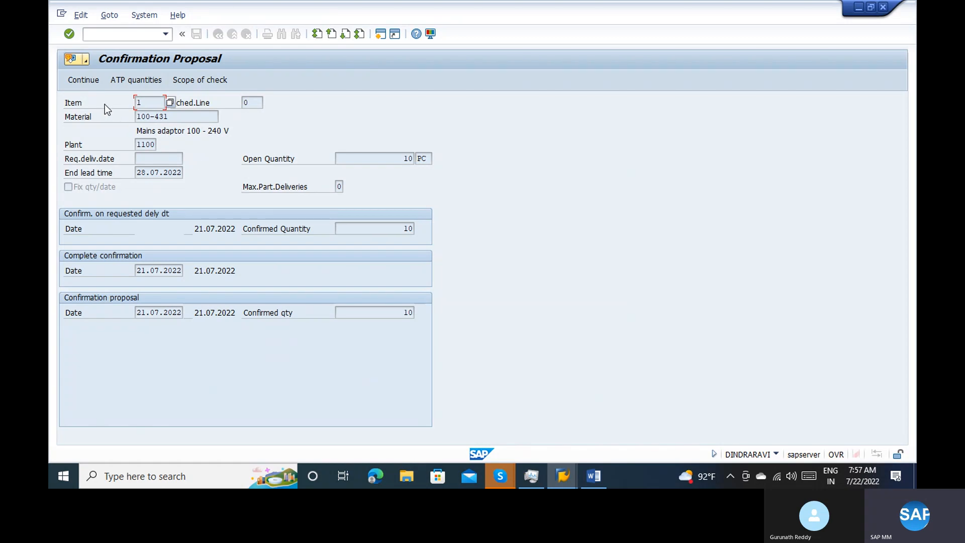
left_click(81, 79)
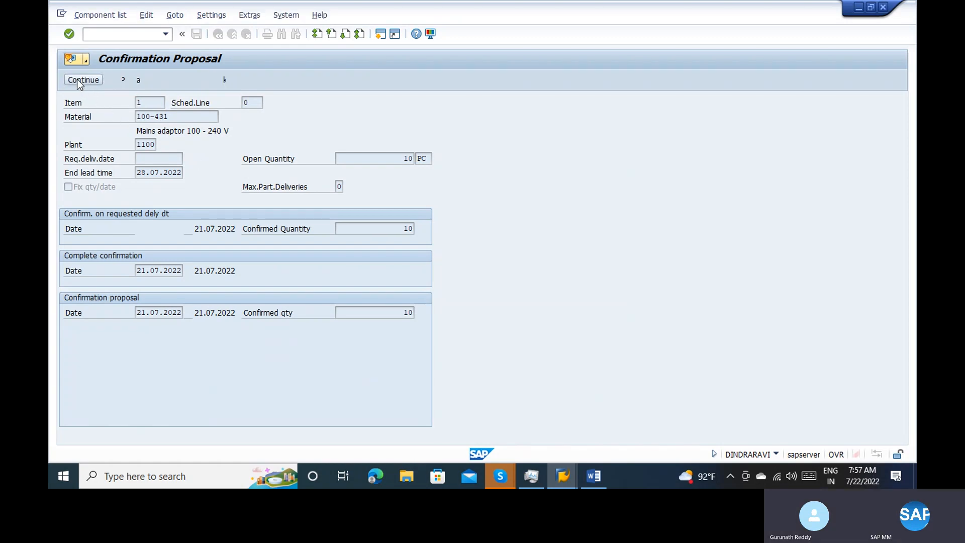
left_click(213, 356)
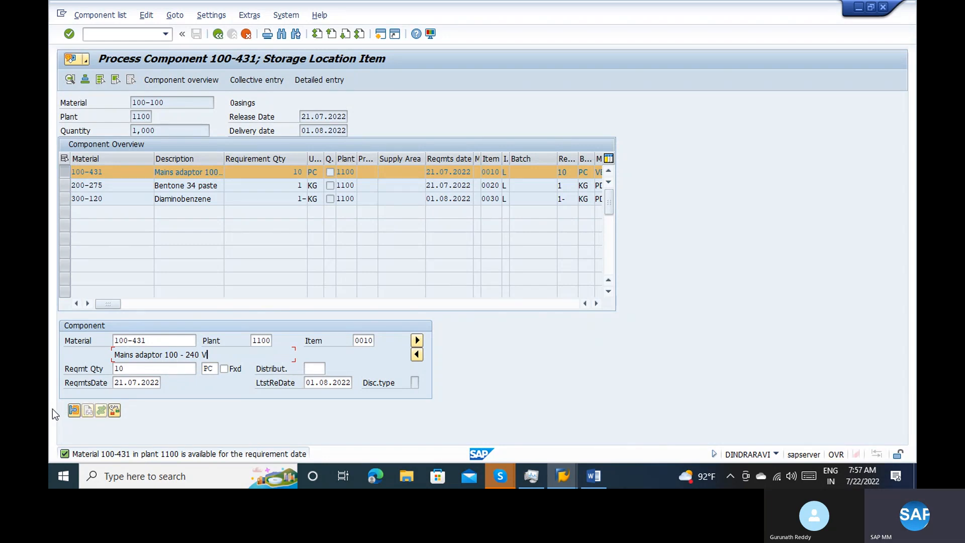
View the additional data of the Mains adaptor component and return to the purchase order
left_click(72, 410)
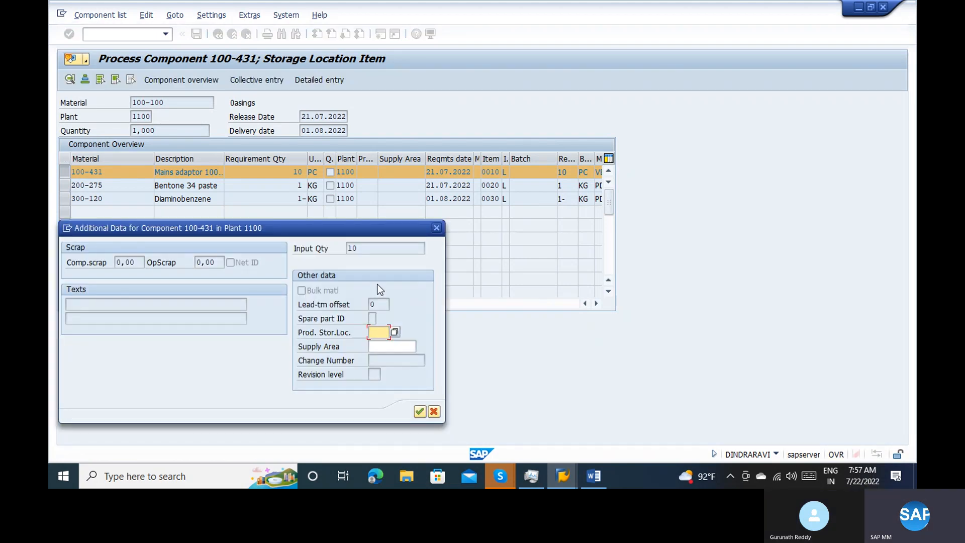
left_click(436, 224)
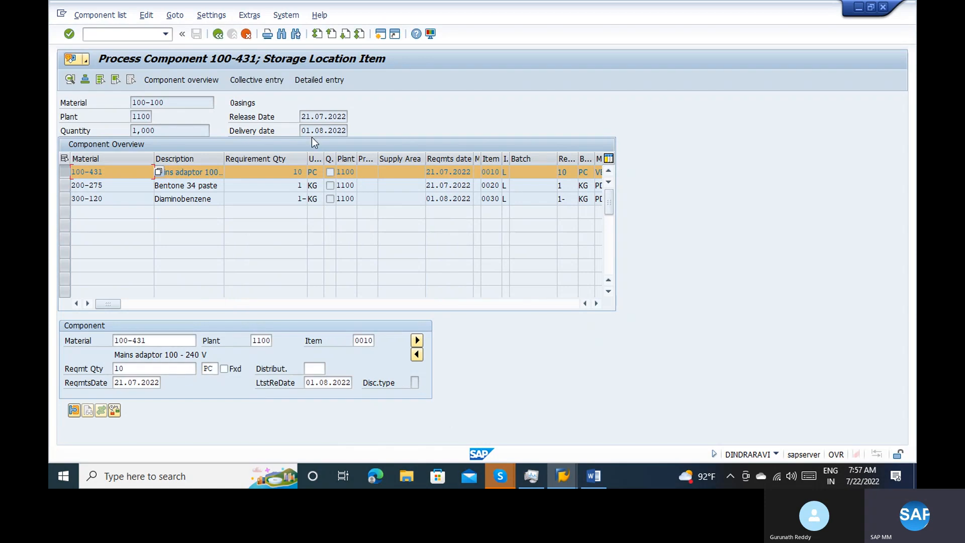
left_click(217, 34)
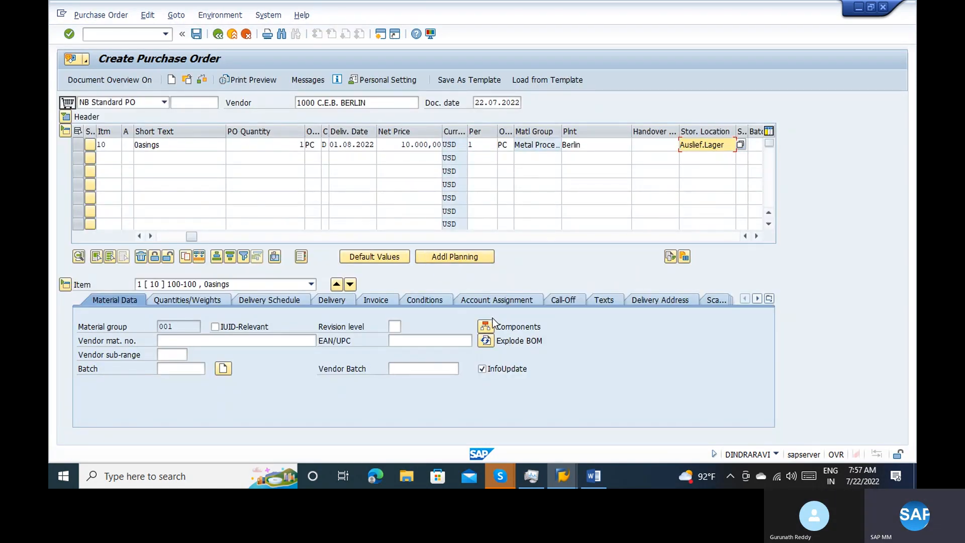
Reopen the item's component overview, look through its display settings and view the BOM explosion data for material 100-100
left_click(486, 341)
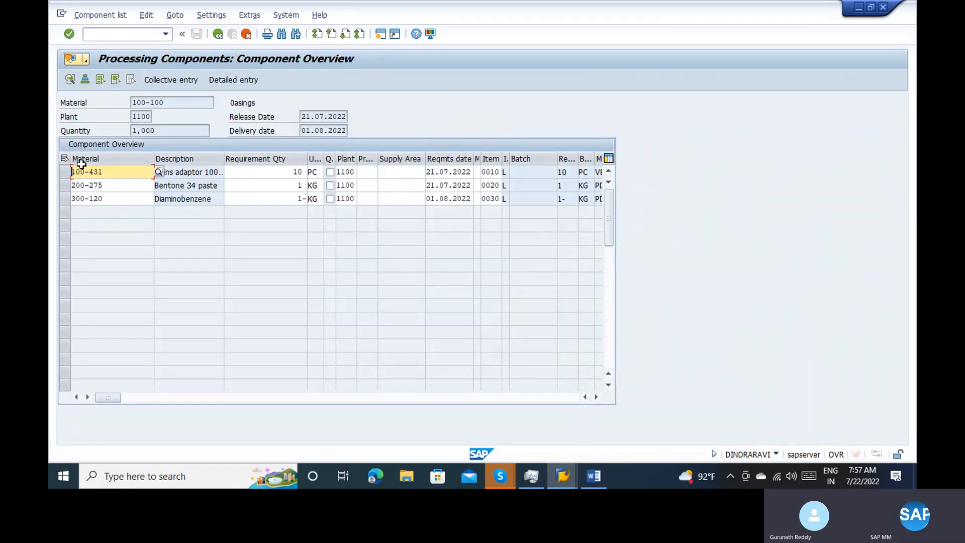
left_click(67, 171)
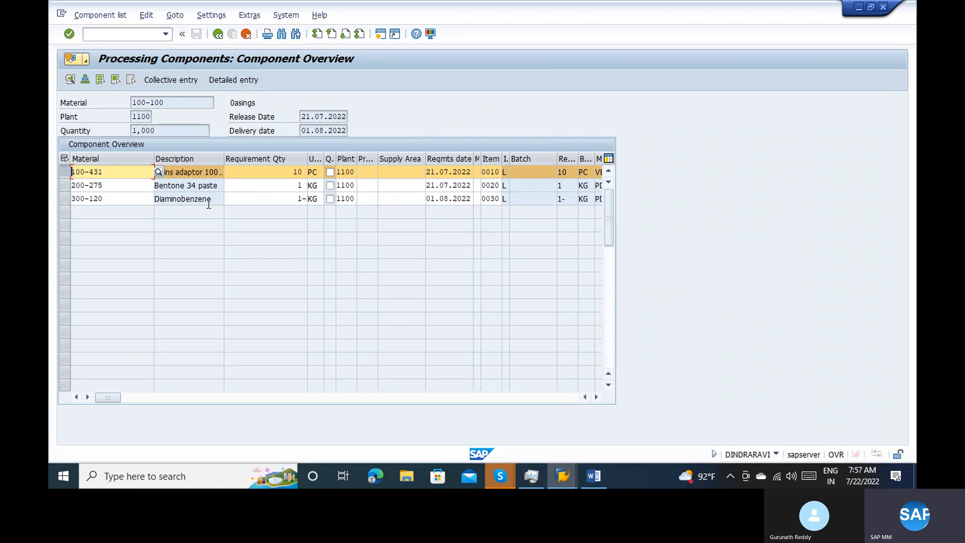
left_click(65, 174)
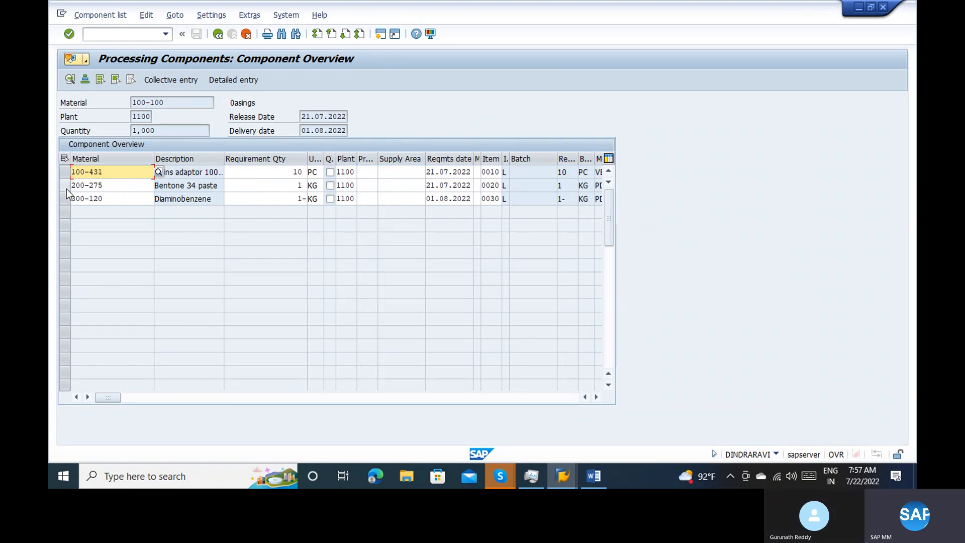
left_click(199, 17)
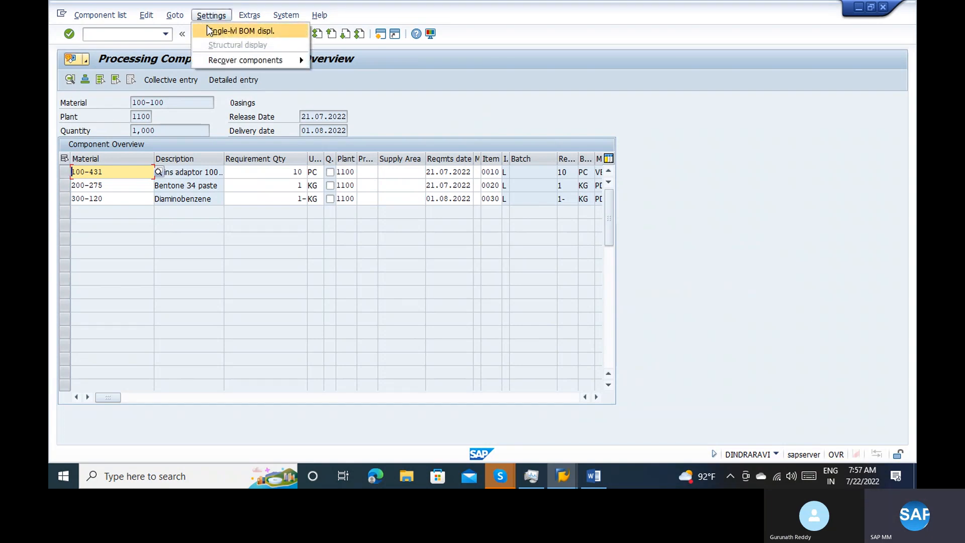
mouse_move(223, 59)
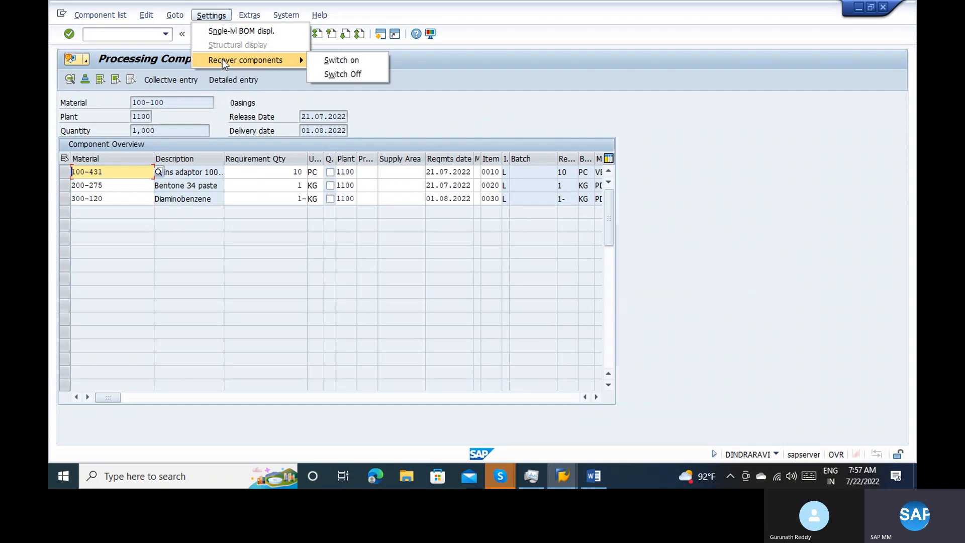
left_click(251, 15)
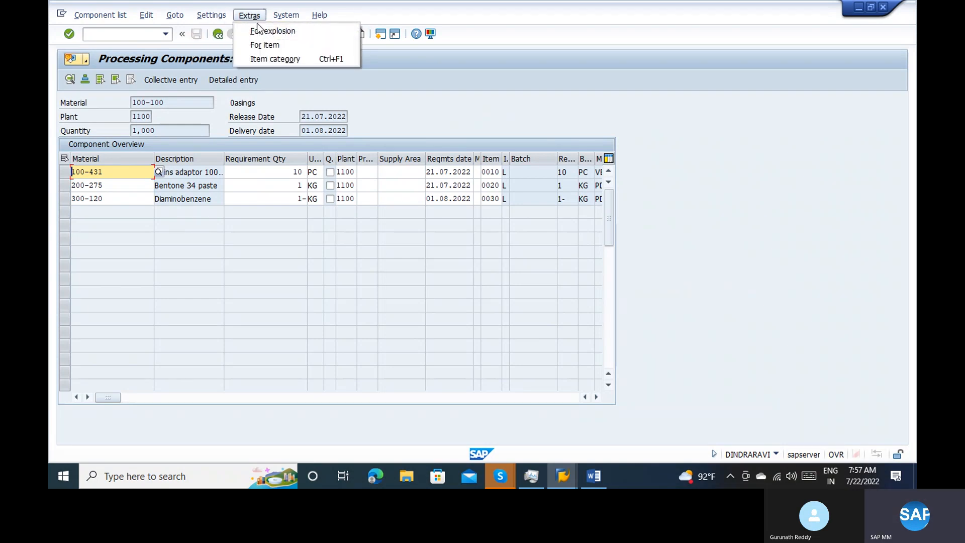
left_click(263, 31)
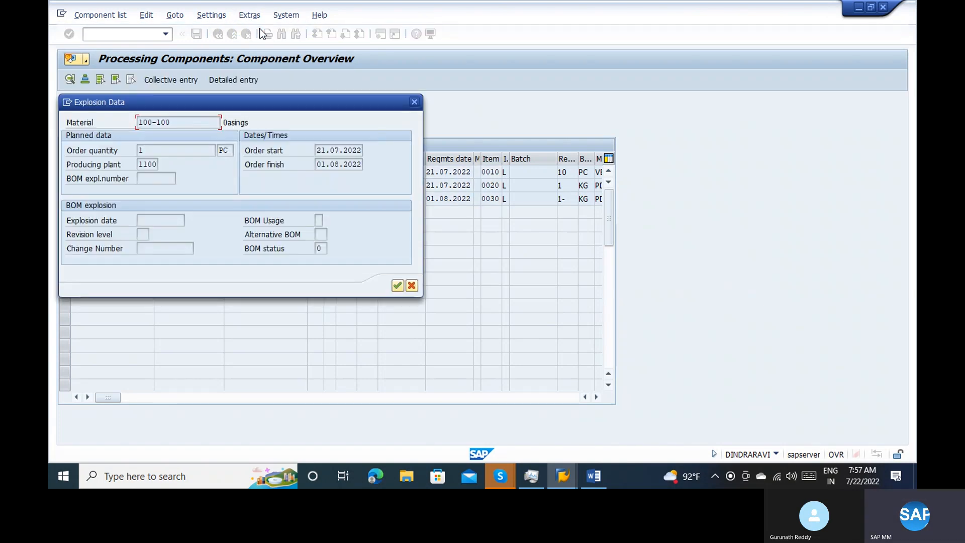
left_click(411, 100)
right_click(411, 100)
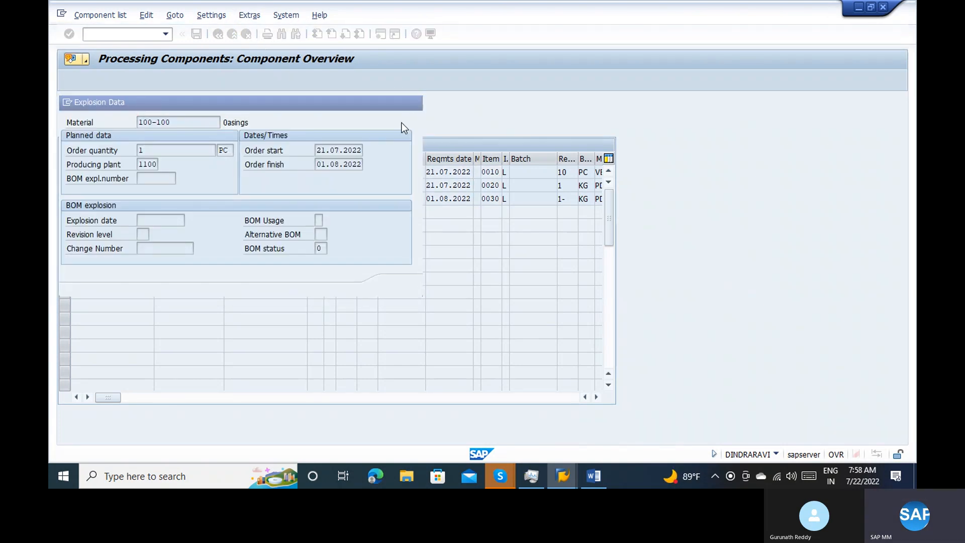
left_click(290, 238)
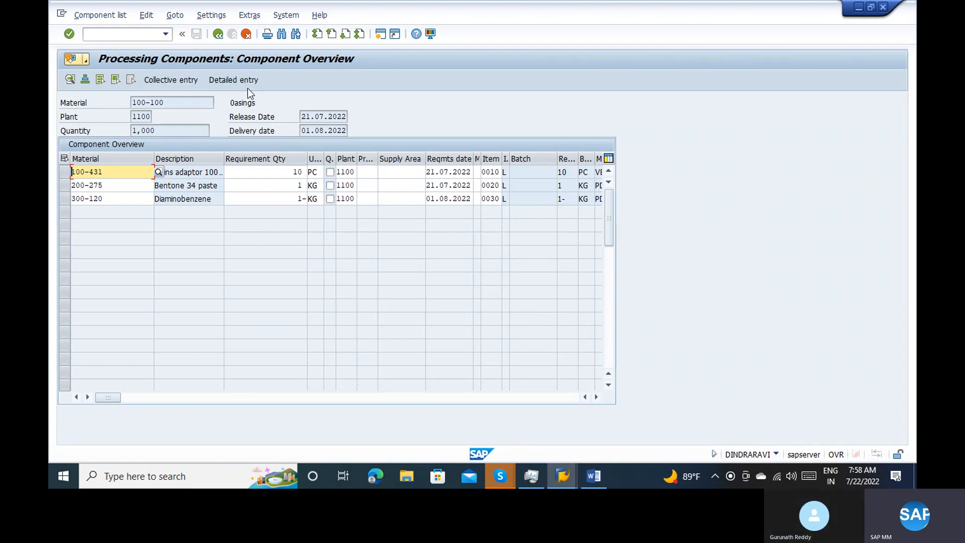
Display the item-related additional data for component 100-431 from the overview and close it
left_click(211, 15)
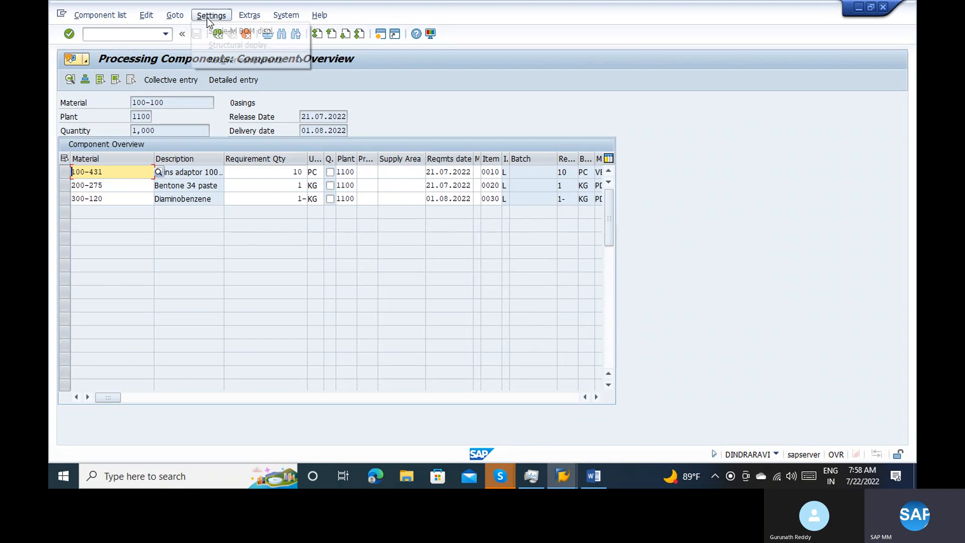
left_click(242, 16)
left_click(246, 15)
left_click(247, 15)
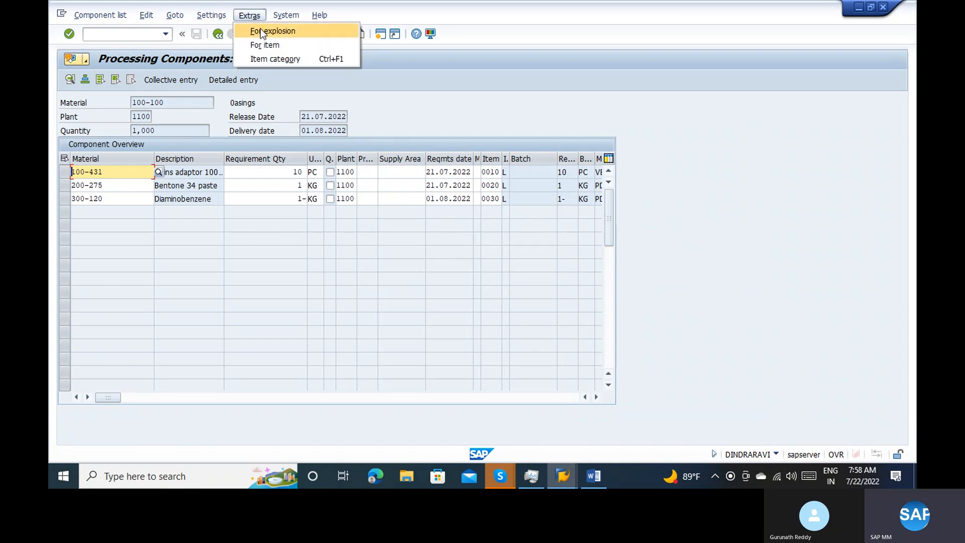
left_click(264, 44)
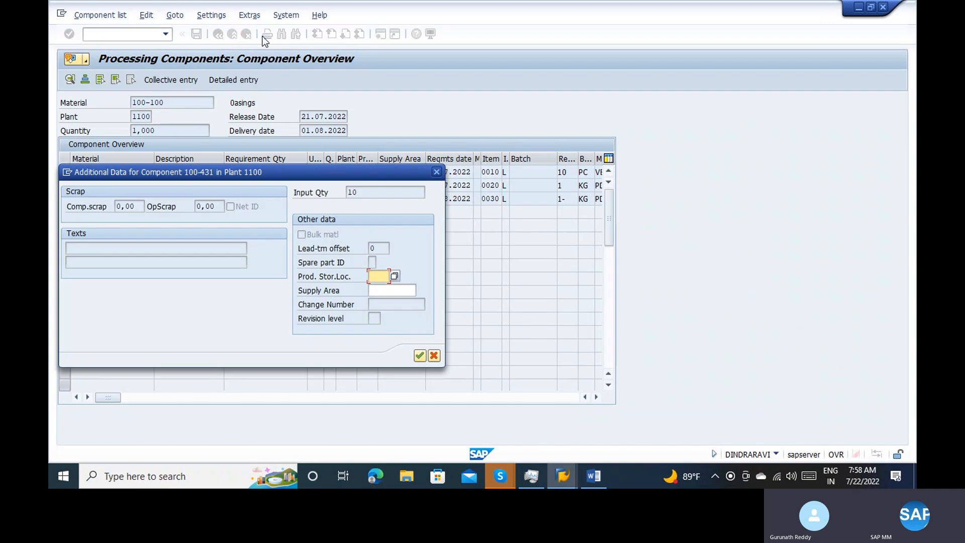
key("Return")
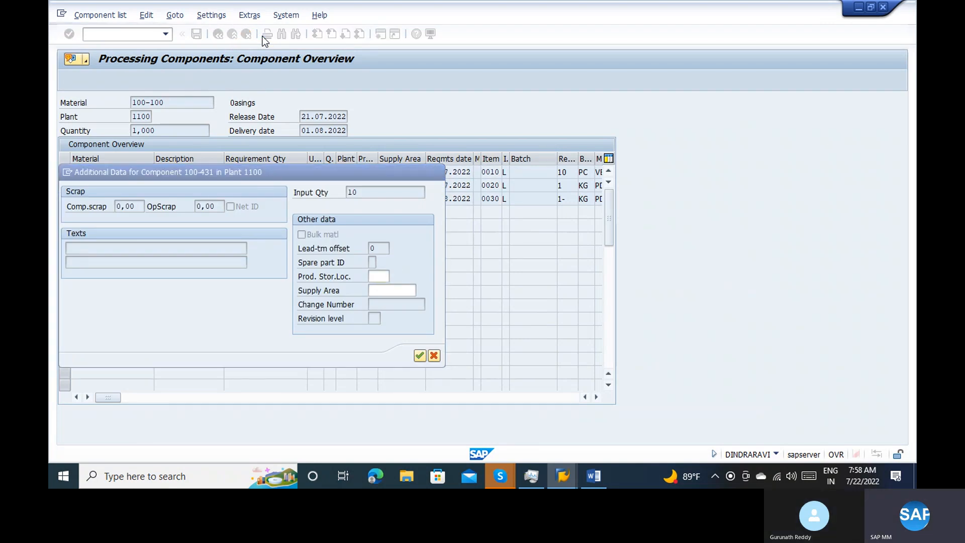
left_click(522, 189)
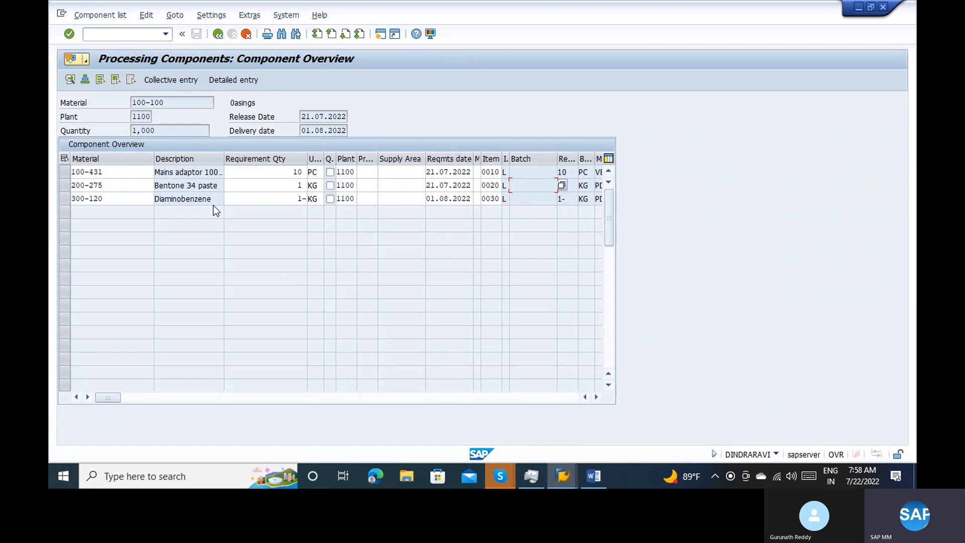
Display the deleted component entries and delete the Bentone 34 paste line (200-275) from the component list
left_click(64, 187)
left_click(175, 15)
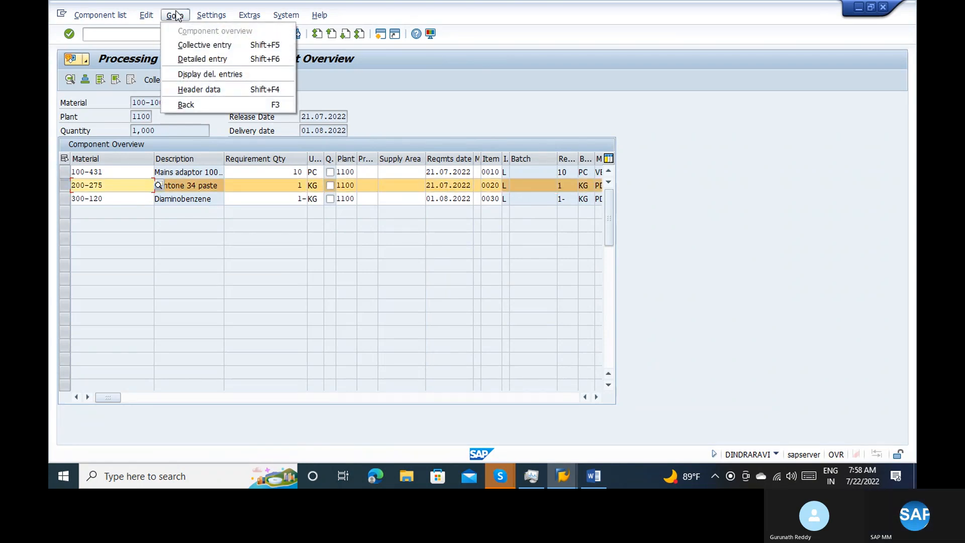
left_click(216, 75)
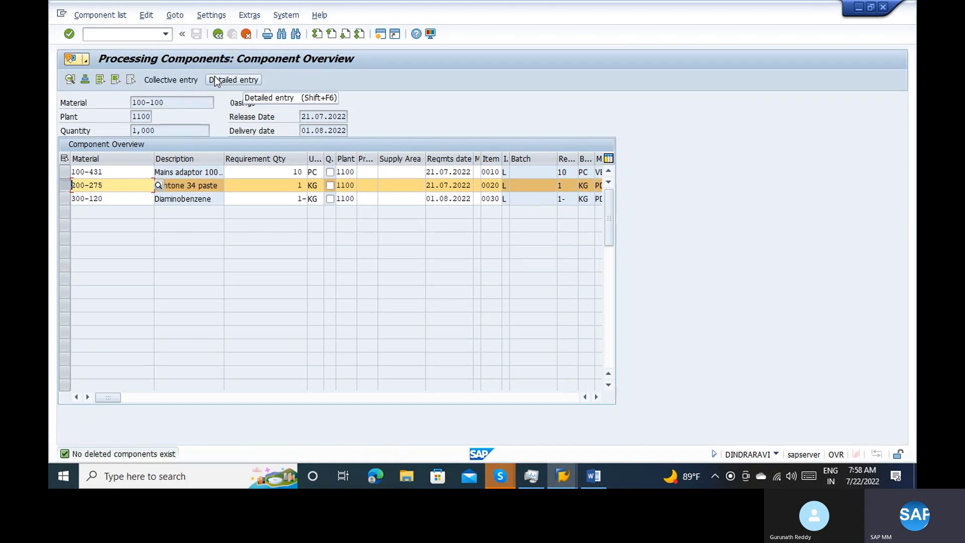
left_click(152, 17)
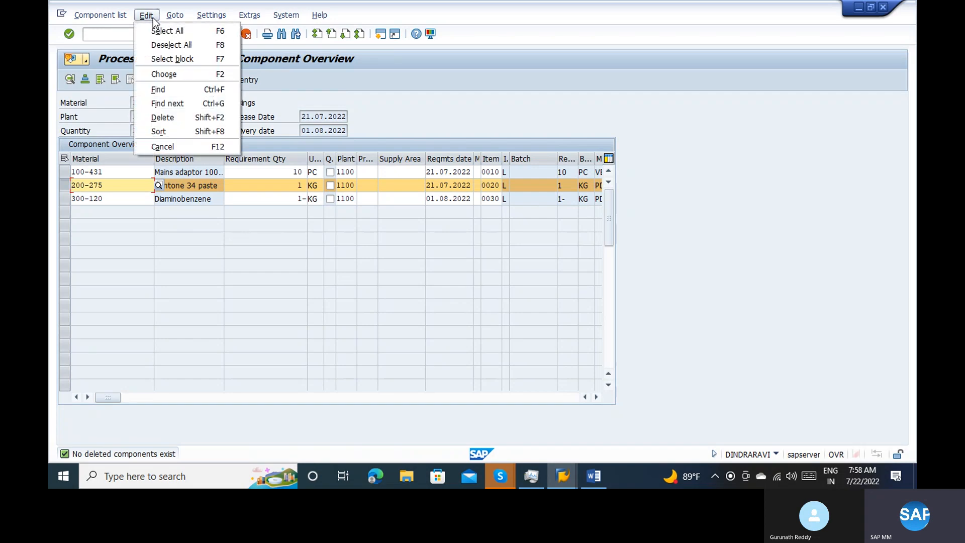
left_click(179, 116)
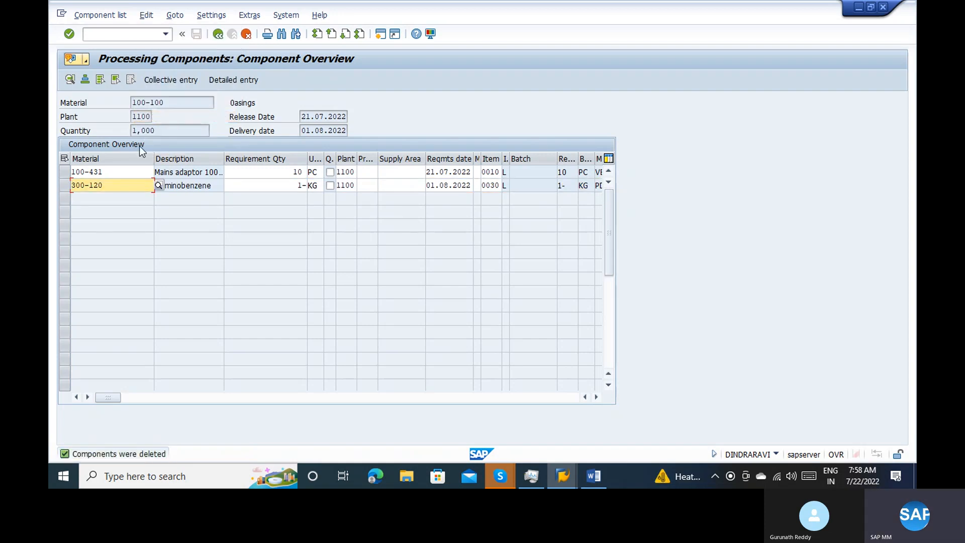
Display the deleted component entries from the component overview and return to the purchase order
left_click(67, 185)
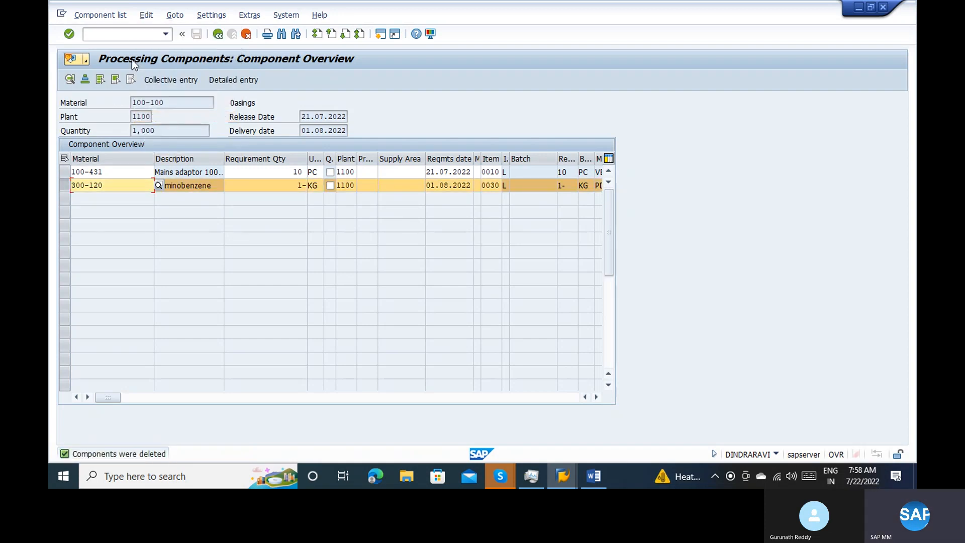
left_click(171, 15)
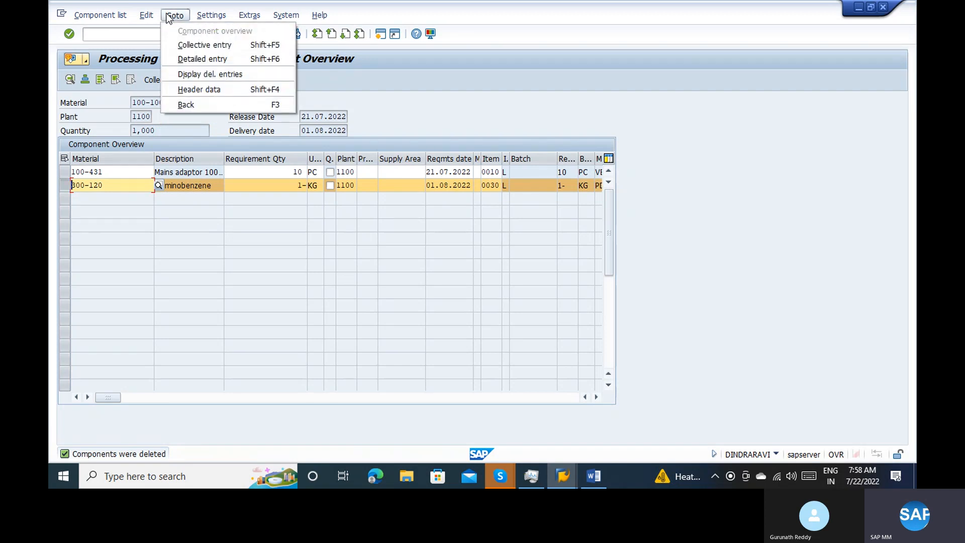
left_click(185, 74)
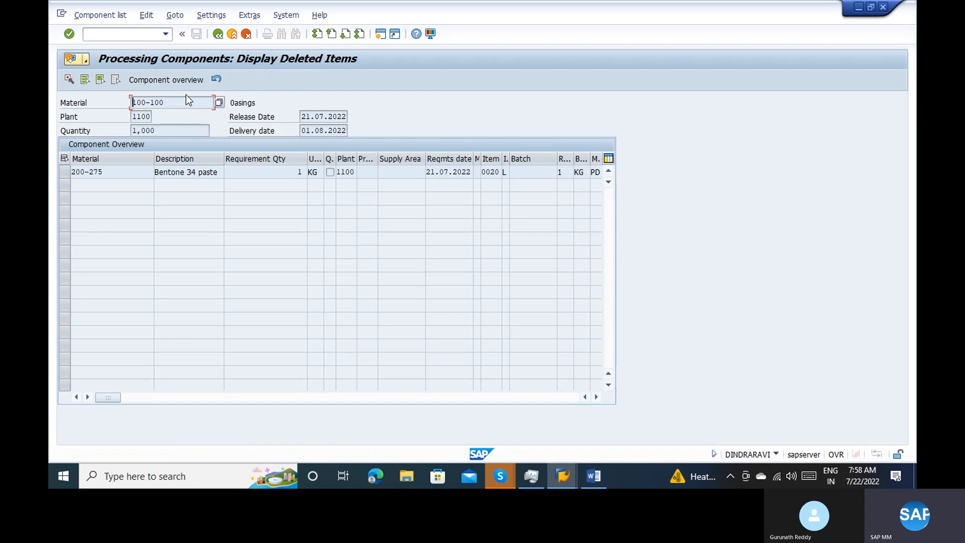
left_click(213, 31)
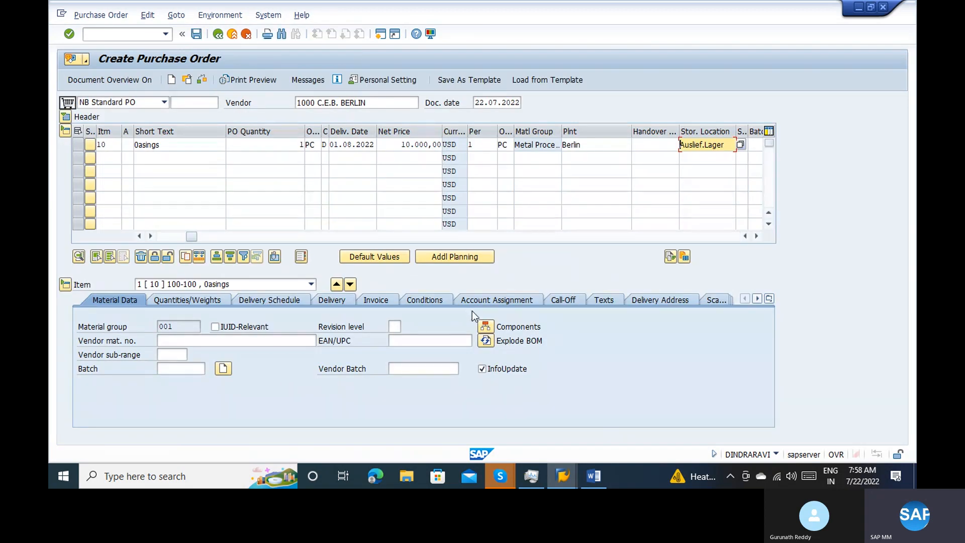
Reopen the item's component overview and delete the remaining components 100-431 and 300-120 from the list
left_click(485, 326)
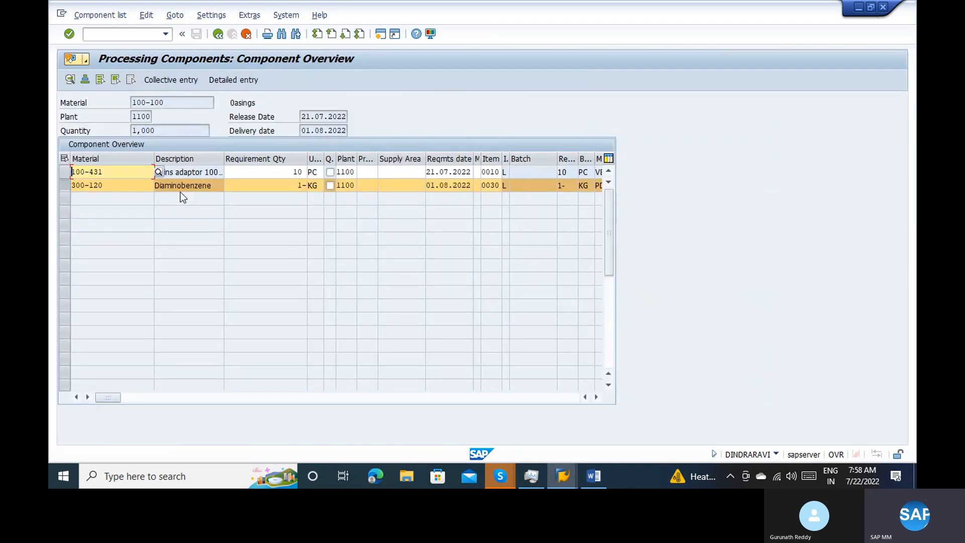
left_click(69, 173)
left_click(146, 15)
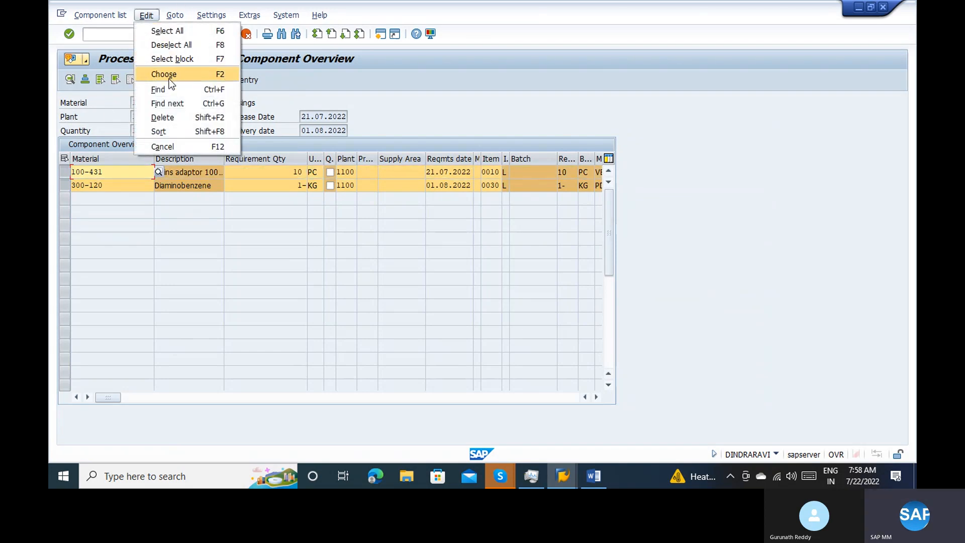
left_click(171, 116)
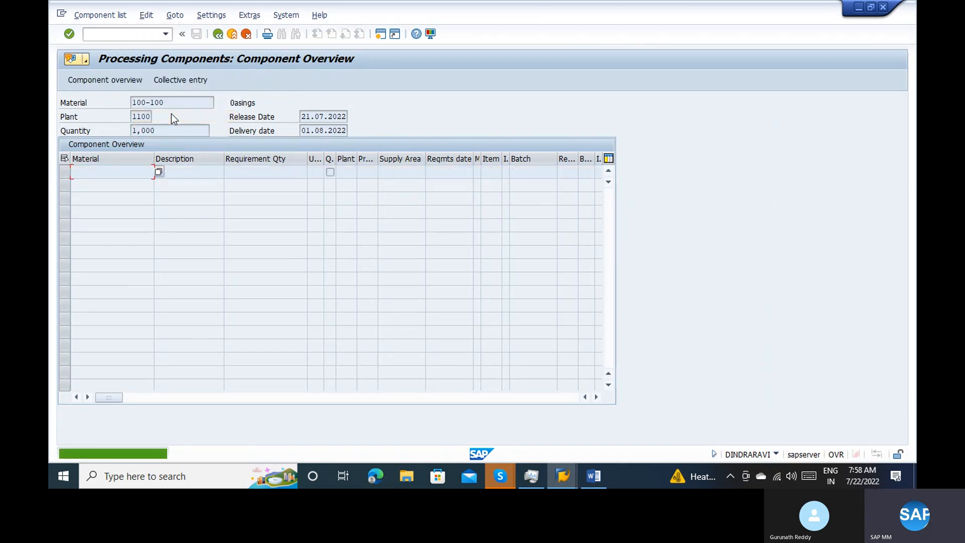
Create component 100-100 with a requirement quantity of 1,000 by collective entry and return to the purchase order
left_click(214, 36)
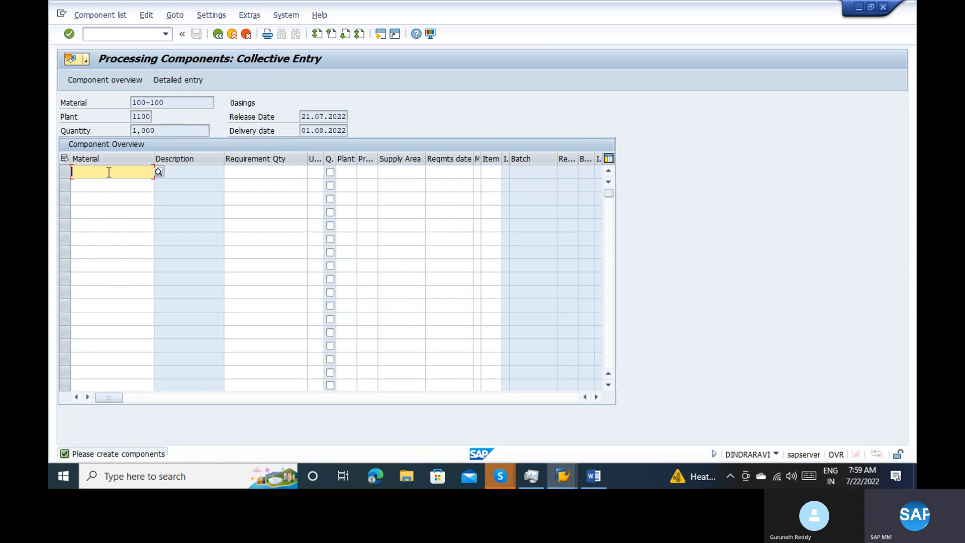
type("10")
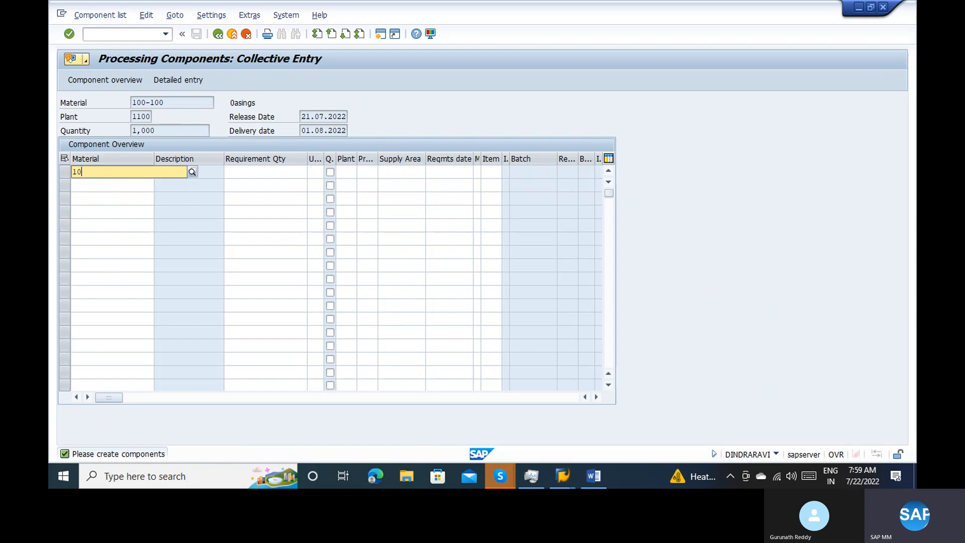
type("0-100")
key("Return")
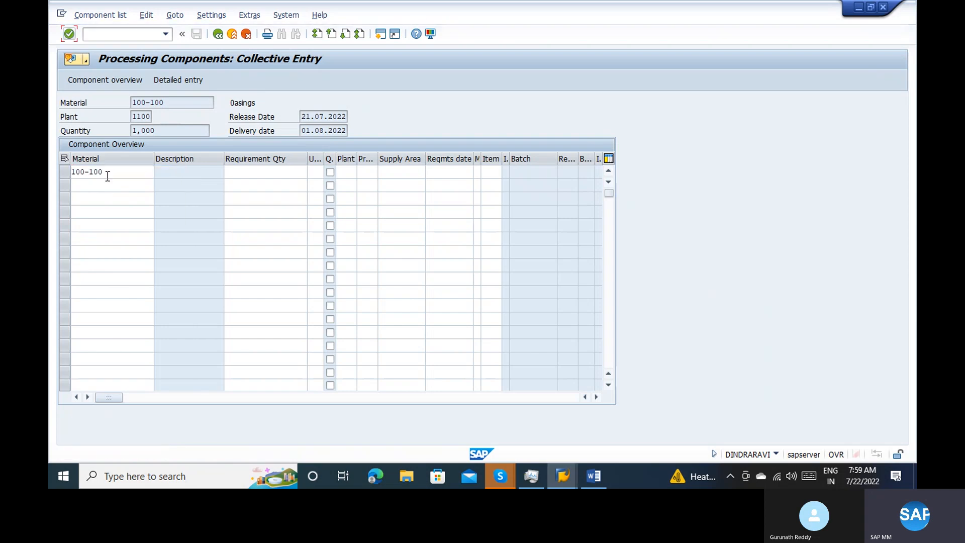
left_click(123, 163)
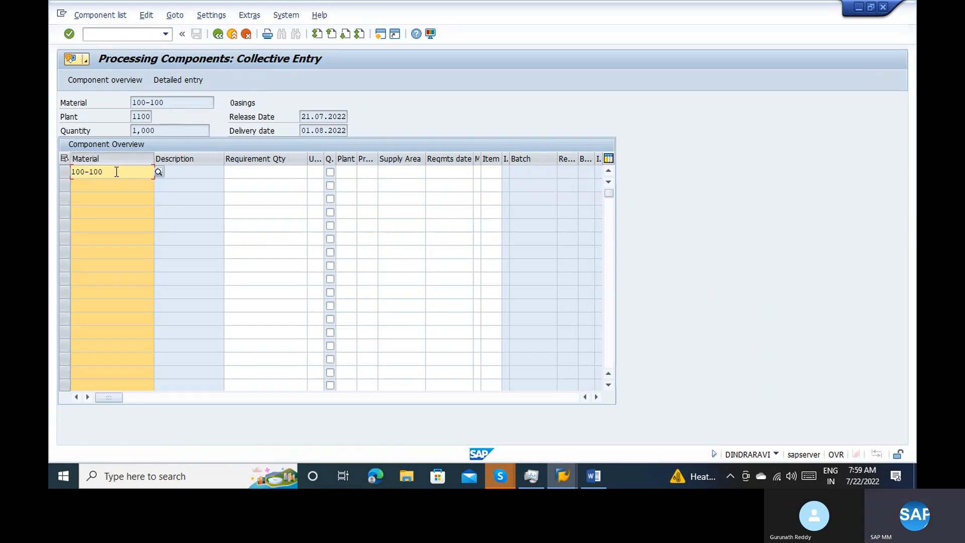
left_click(118, 158)
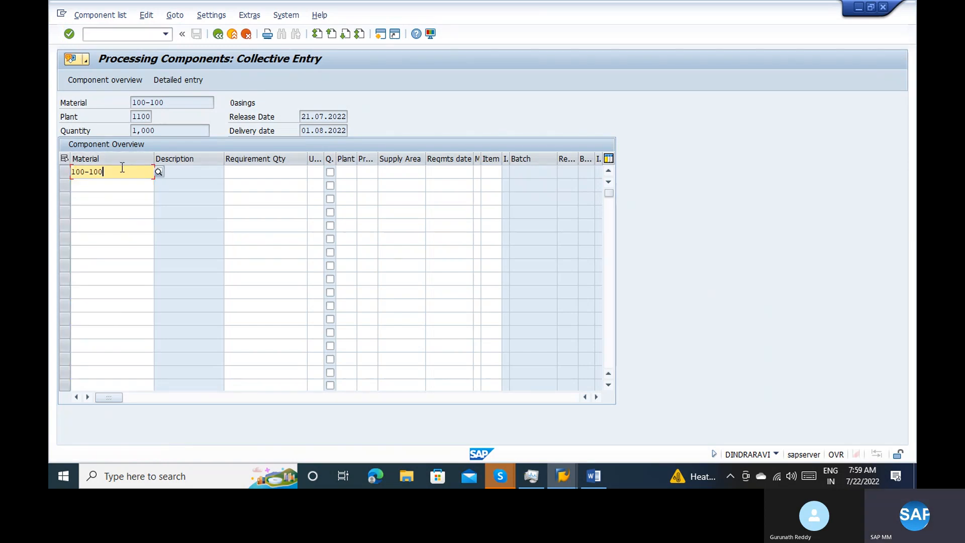
key("Tab")
type("1")
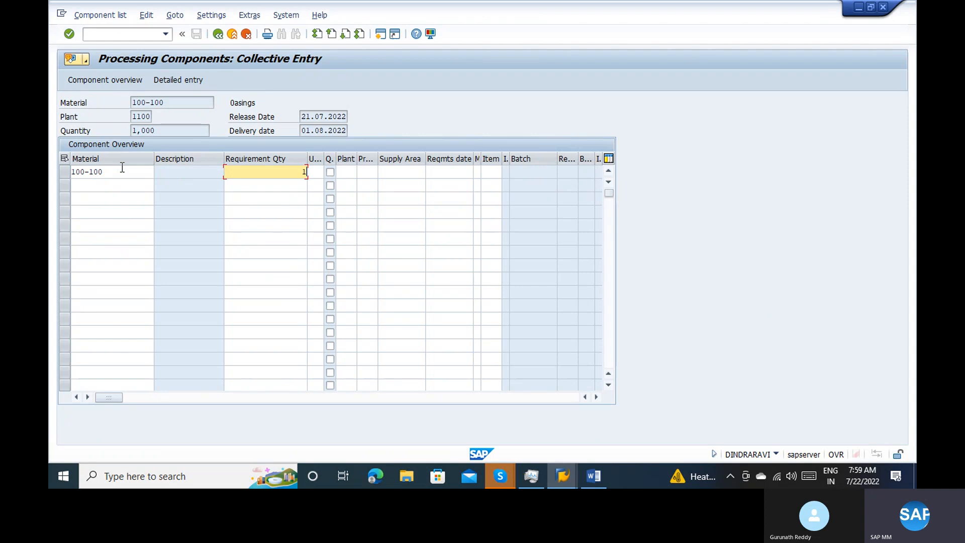
type(",000")
key("Return")
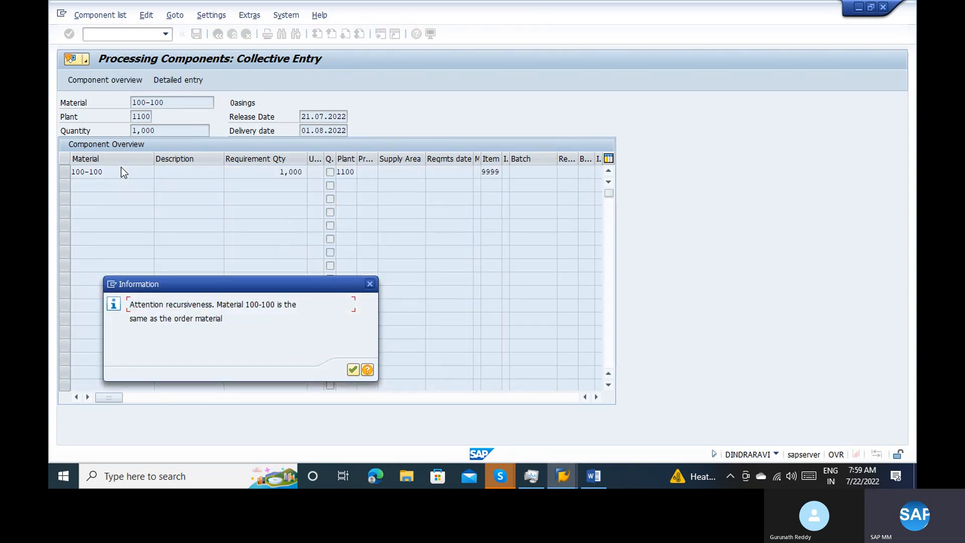
key("Return")
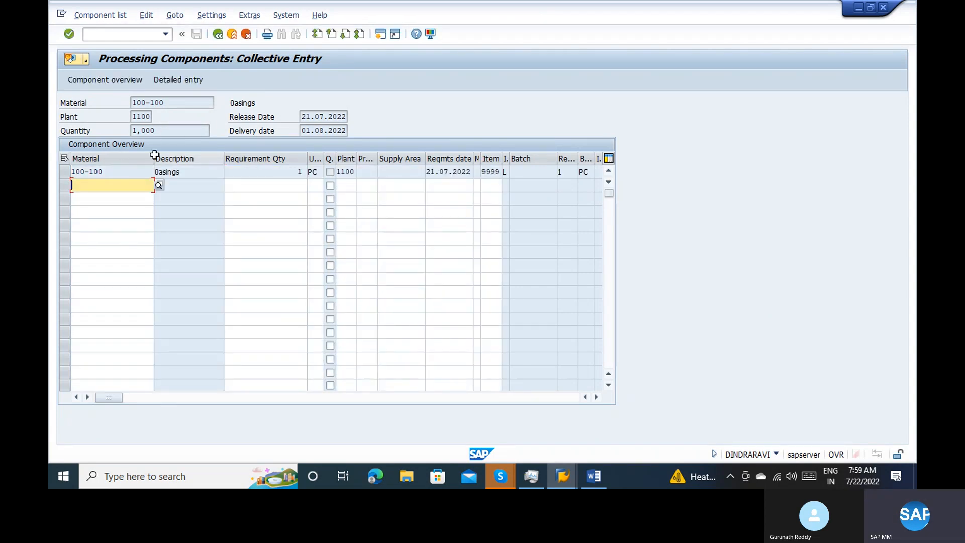
left_click(224, 38)
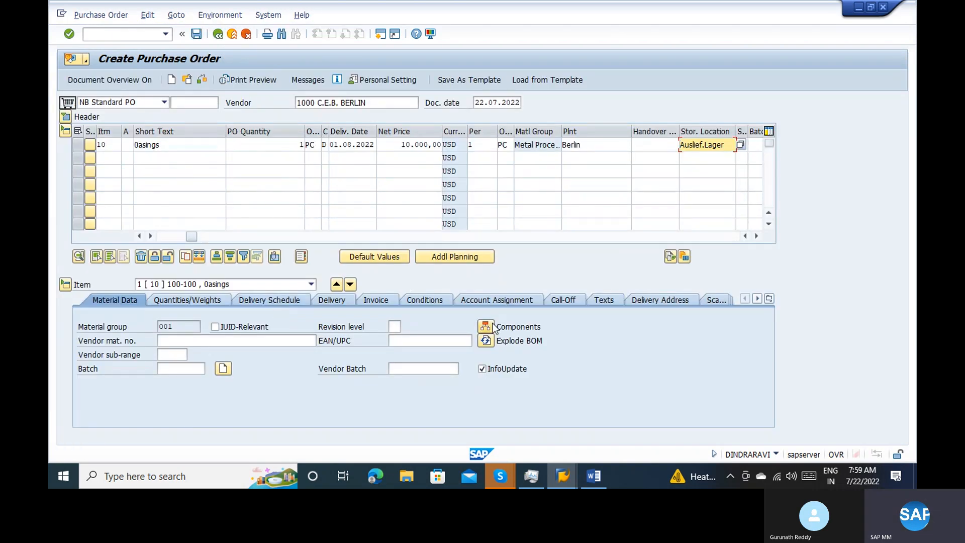
Reopen the item's component overview and delete component 100-100 from the list
left_click(493, 327)
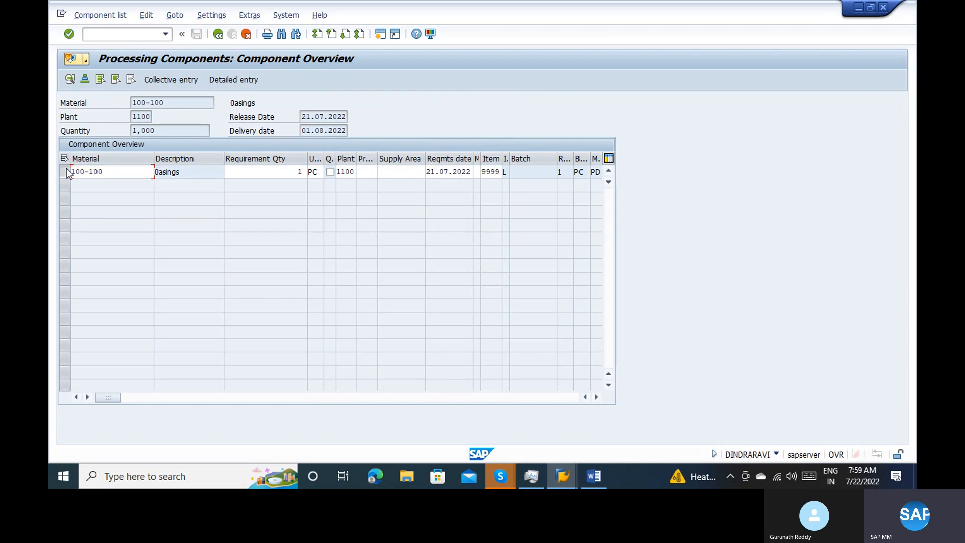
left_click(66, 170)
left_click(146, 15)
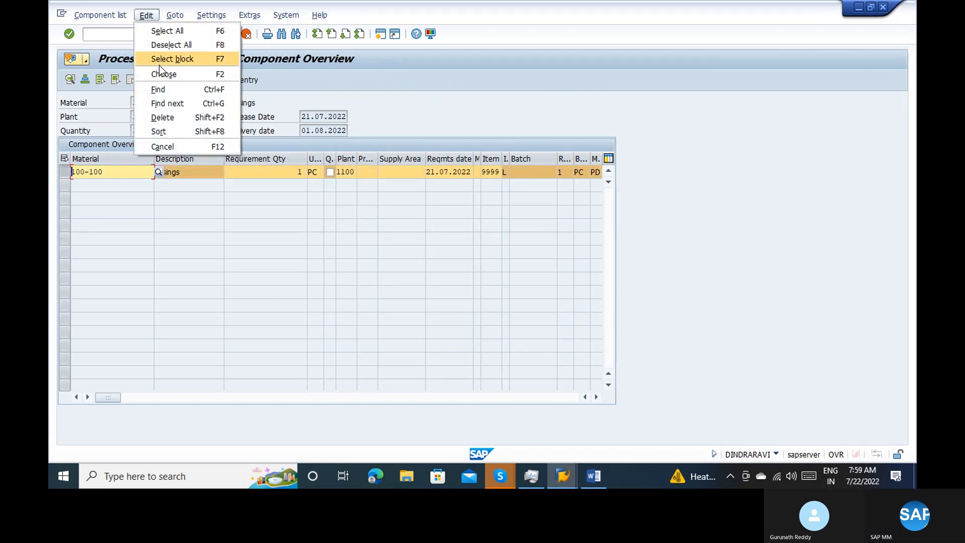
left_click(162, 115)
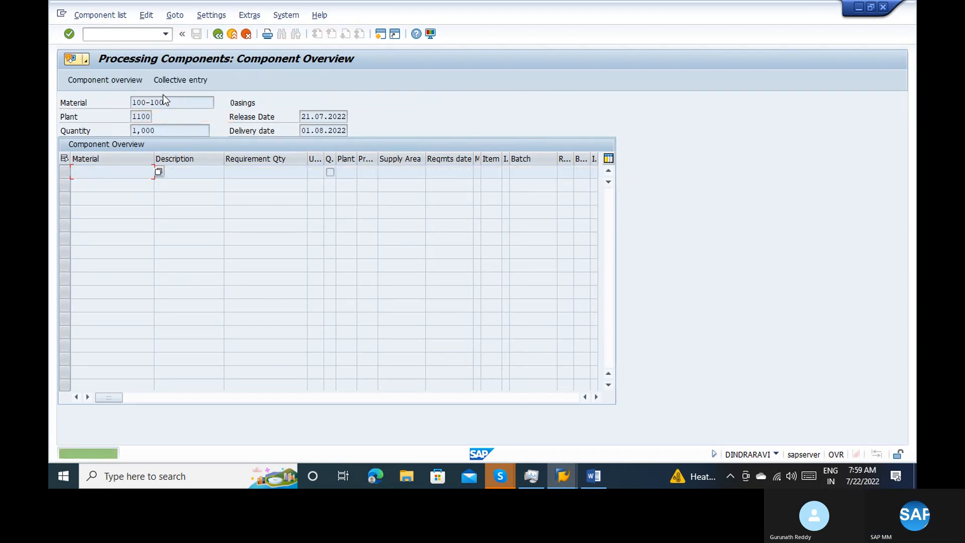
key("Return")
key("Return")
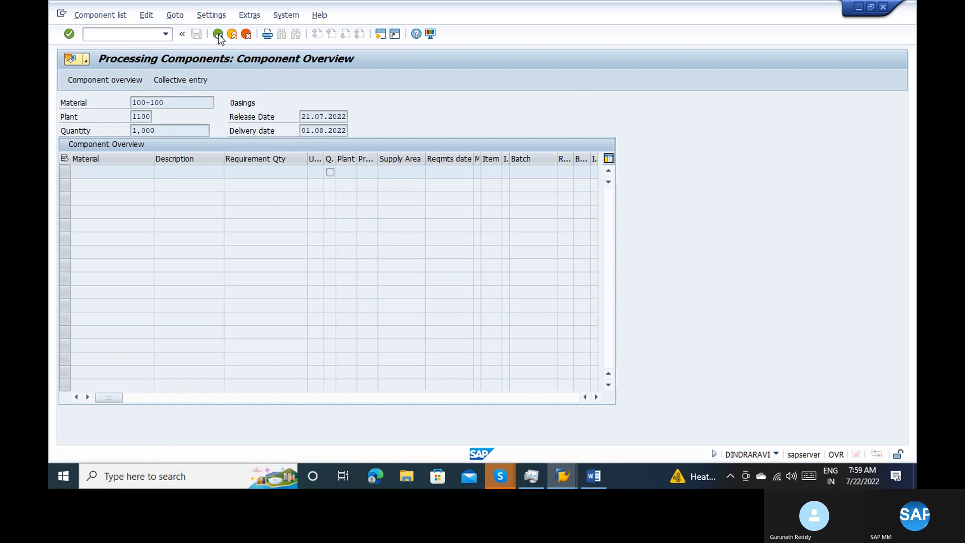
Enter component 100-100 again with a requirement quantity of 1, and cancel component processing, discarding the data
left_click(180, 80)
left_click(127, 173)
type("100")
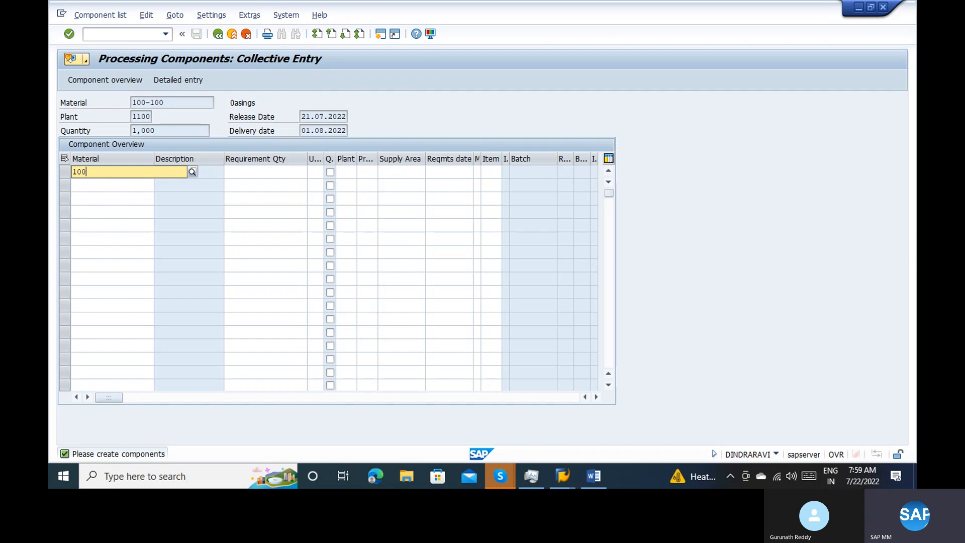
type("-100")
key("Return")
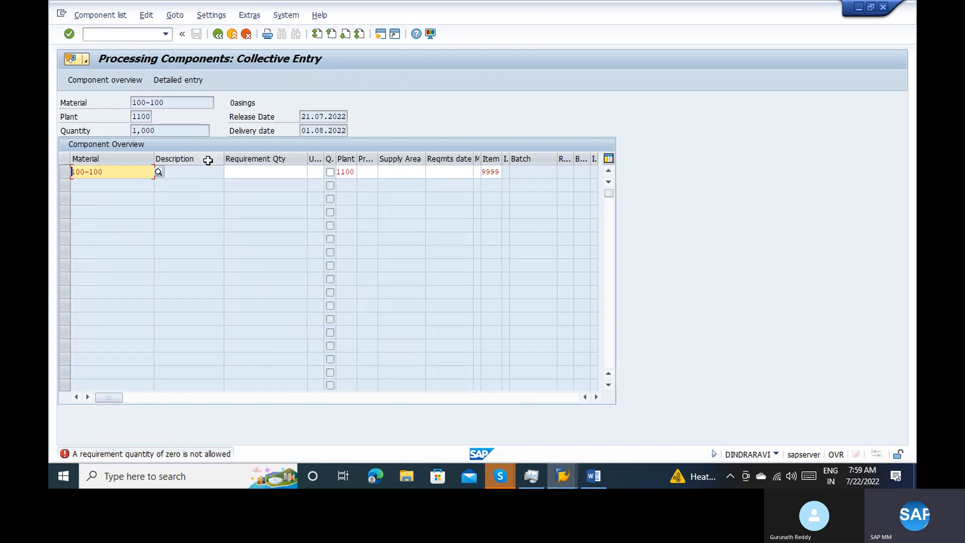
left_click(229, 171)
type("1")
key("Return")
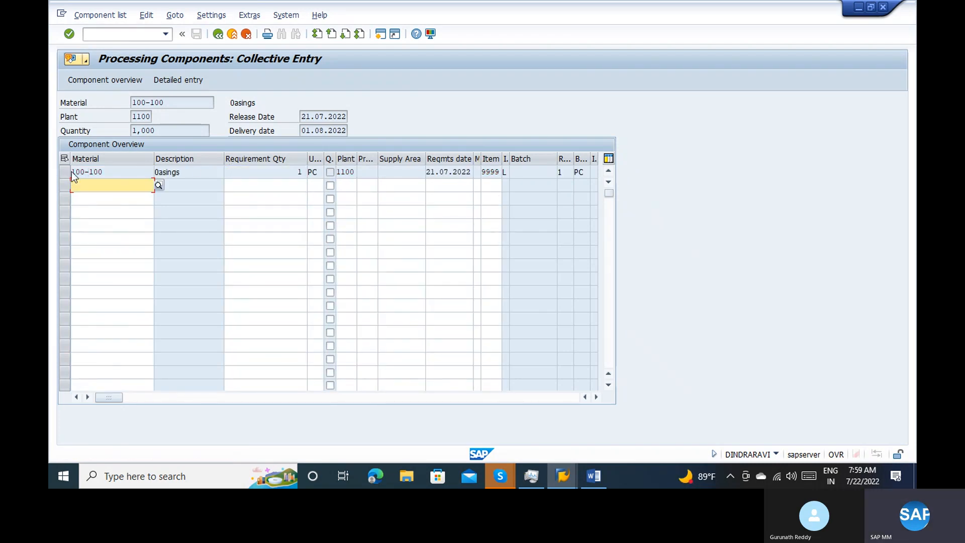
left_click(246, 34)
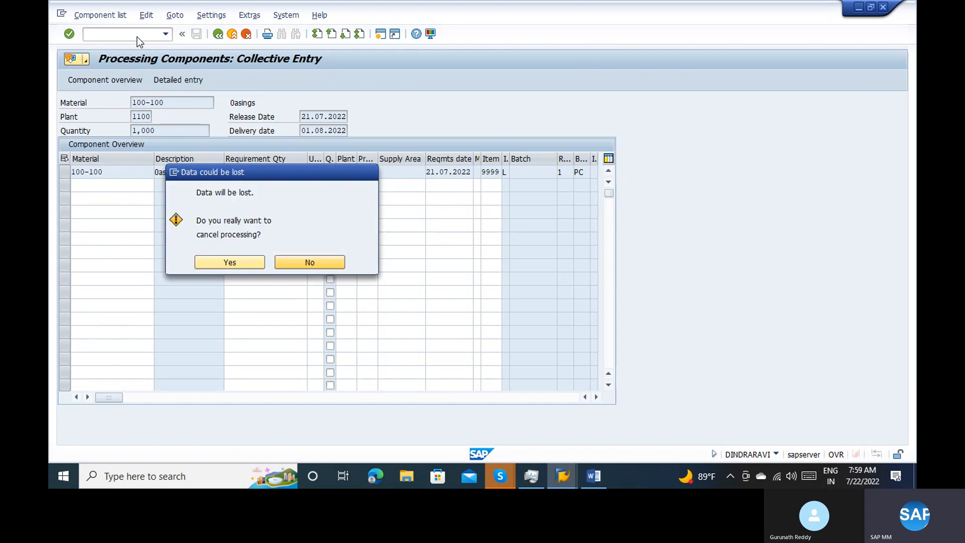
left_click(222, 261)
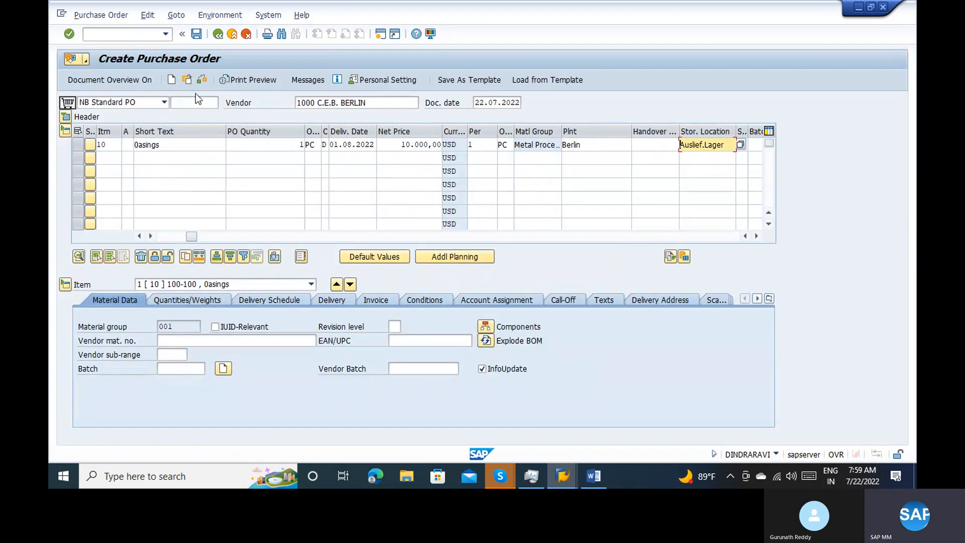
Check the purchase order and add a second item for material 100-100 with a quantity of 1
left_click(203, 80)
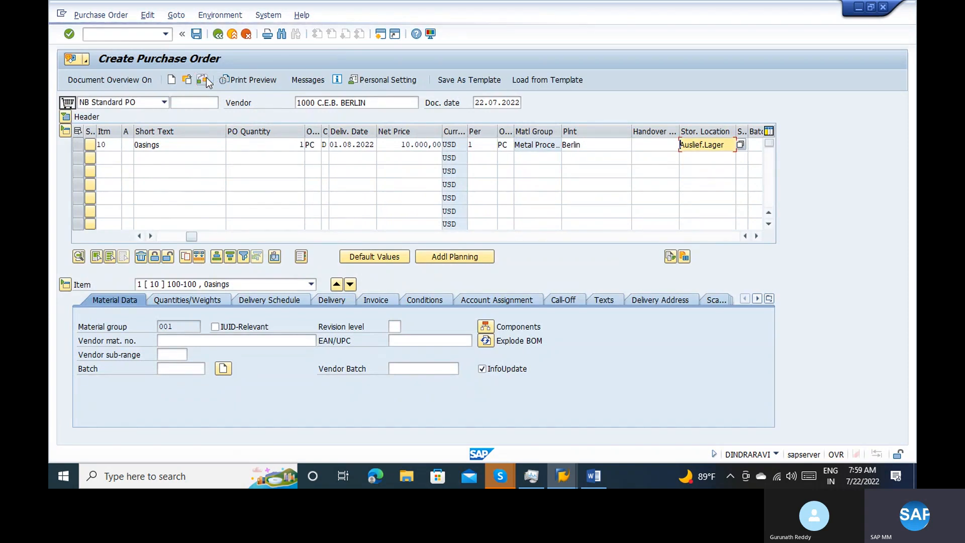
left_click(174, 237)
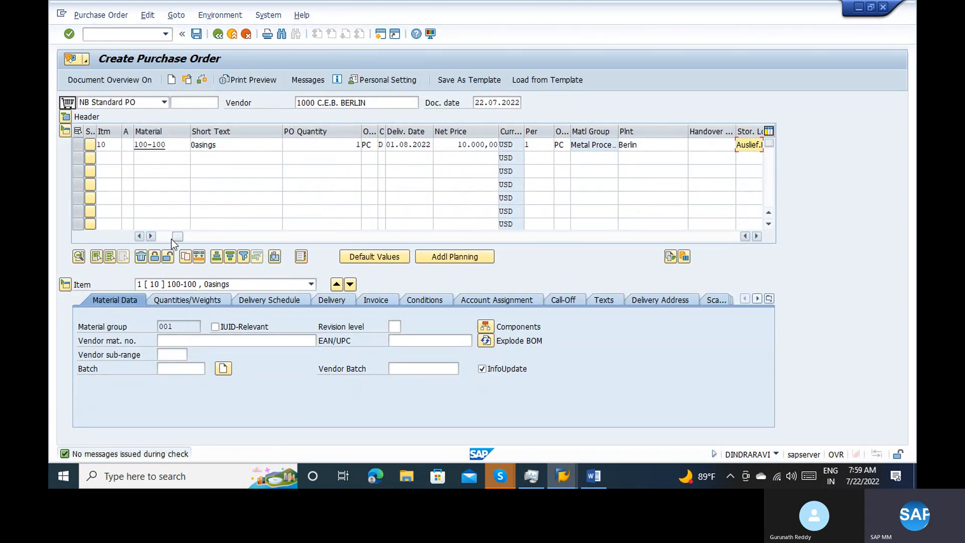
left_click(162, 237)
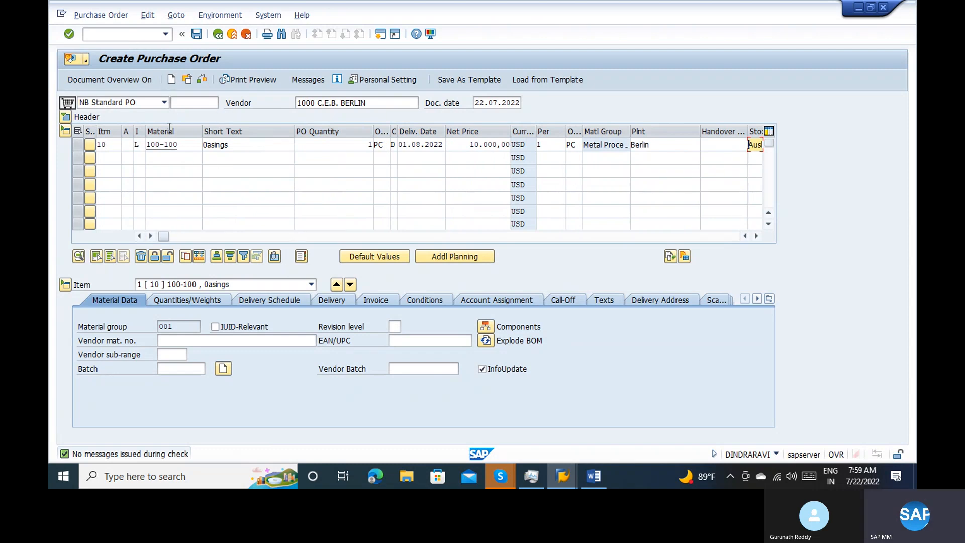
left_click(163, 158)
type("100-100")
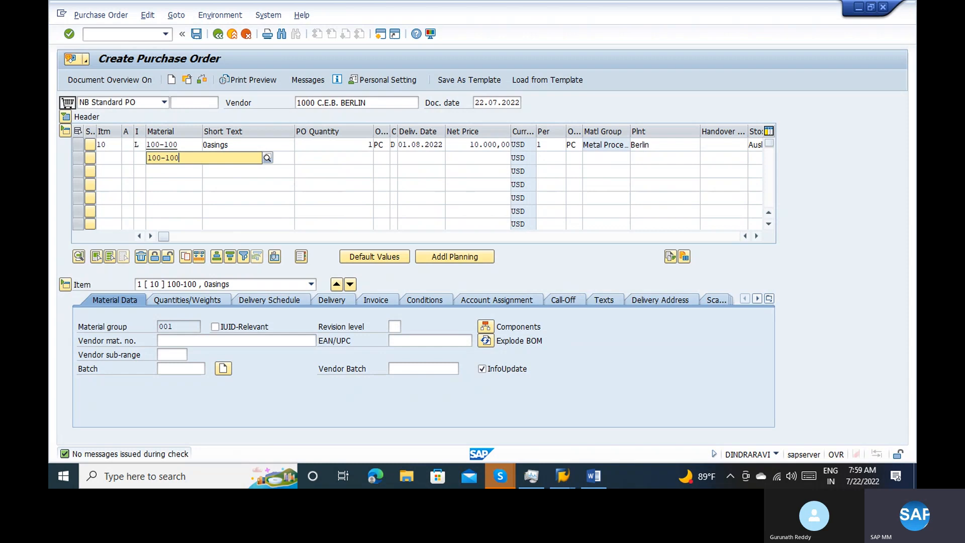
key("Return")
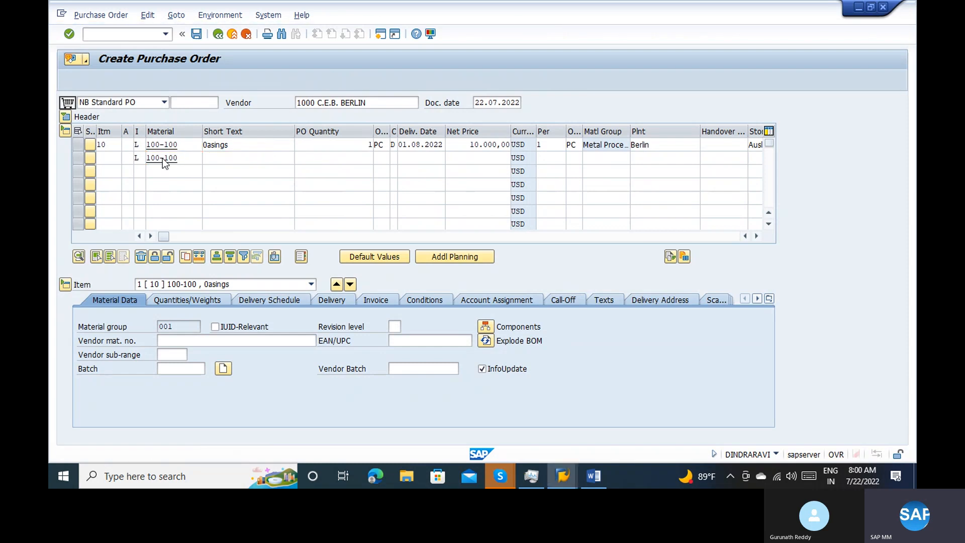
left_click(354, 158)
type("1")
key("Tab")
key("Tab")
key("Tab")
key("Tab")
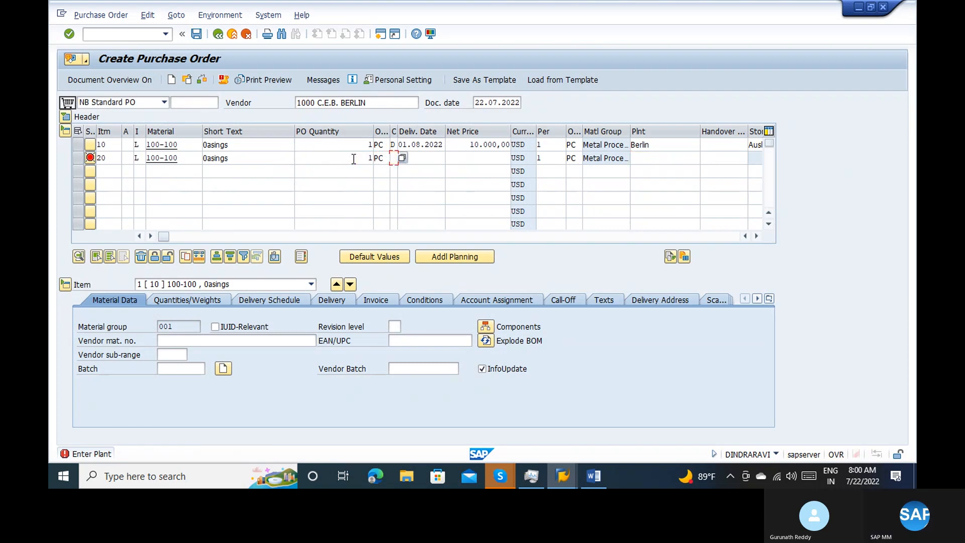
Set the second item's plant to 1100 and its storage location to 0001
key("Tab")
key("Tab")
key("Tab")
key("Tab")
key("Tab")
type("1100")
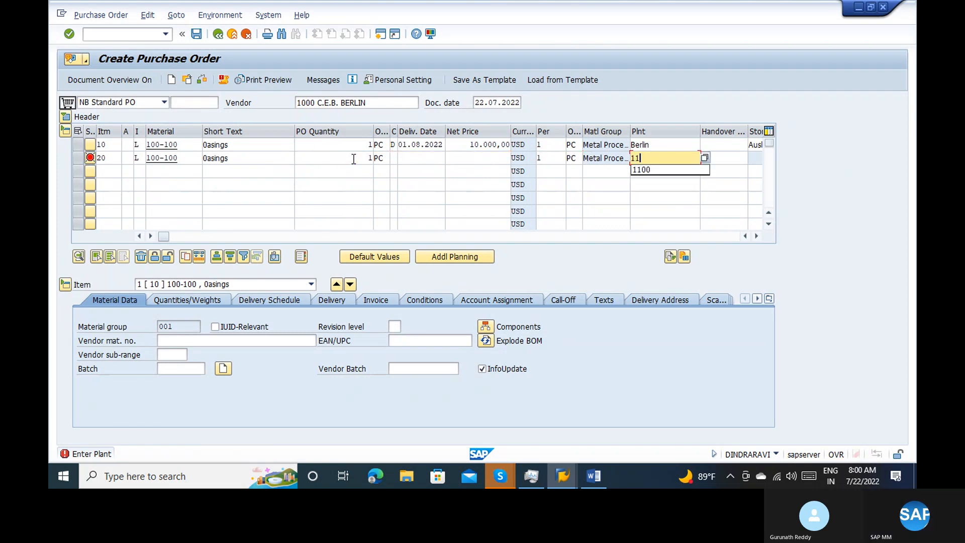
key("Tab")
key("Return")
key("Tab")
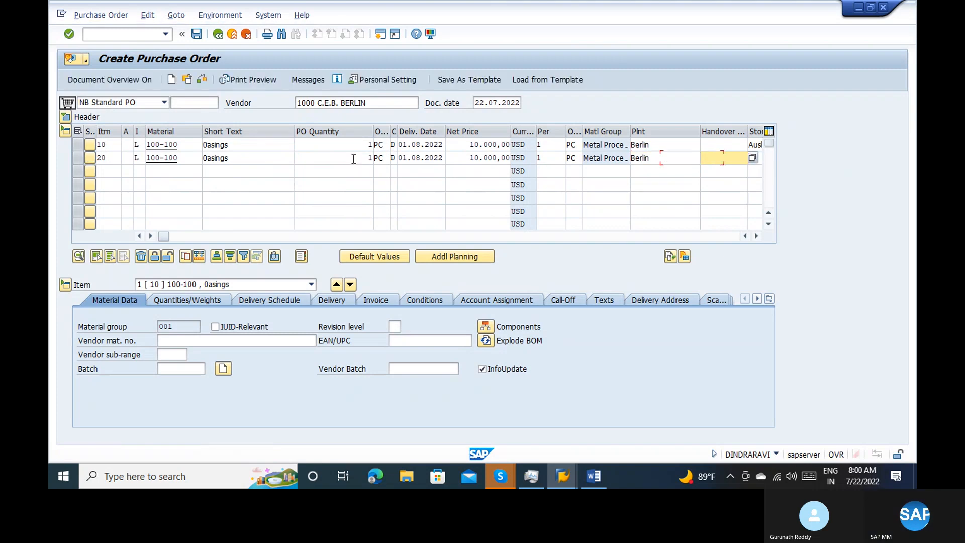
type("0001")
key("Return")
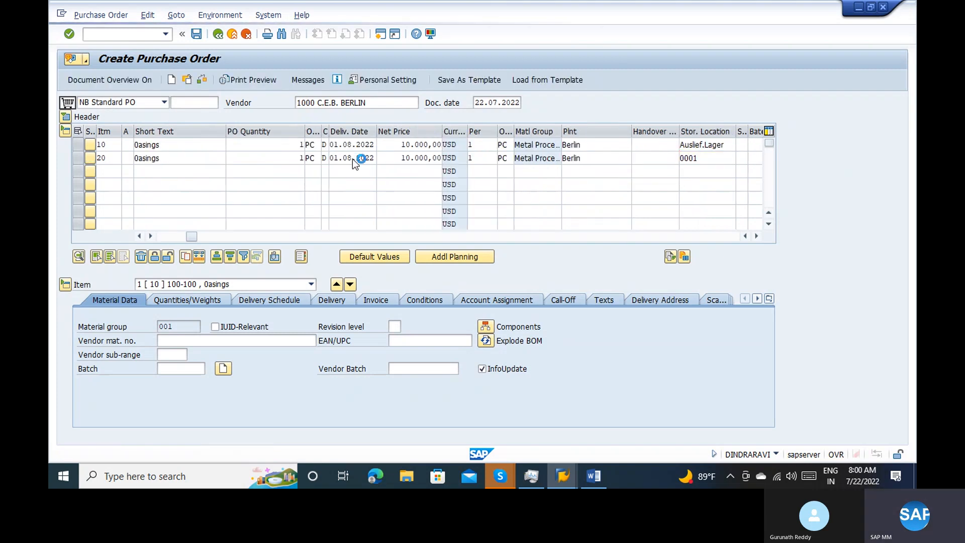
Switch to item 20, open its component overview and delete all of its listed components
left_click(152, 285)
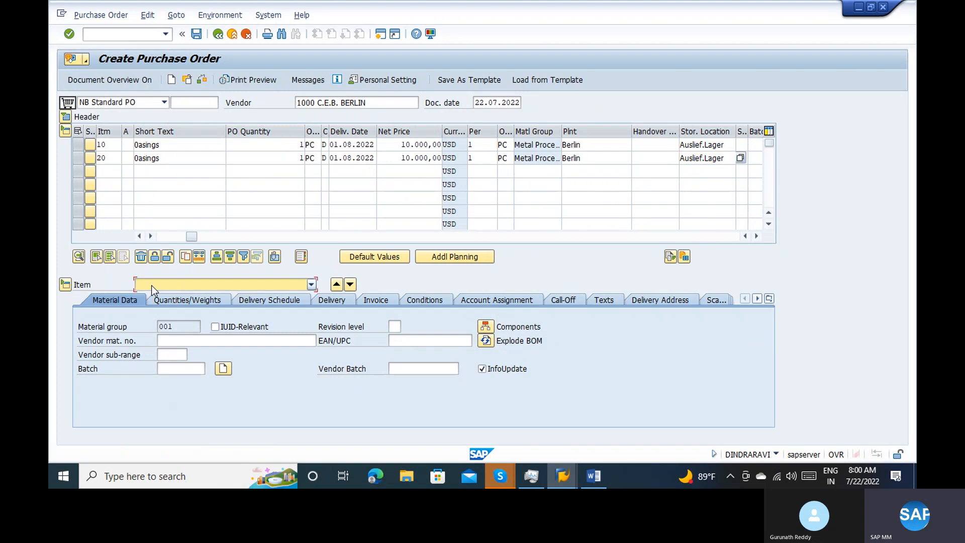
left_click(155, 306)
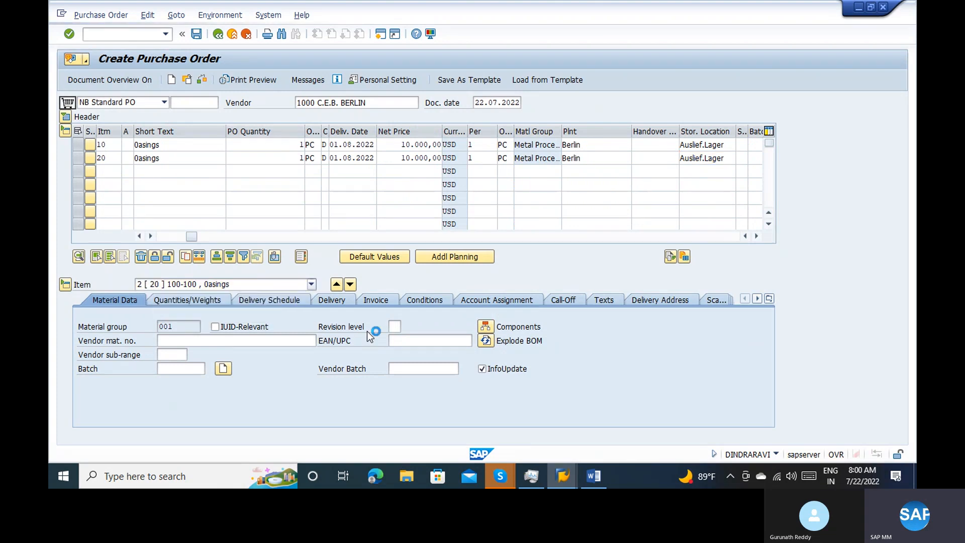
left_click(485, 327)
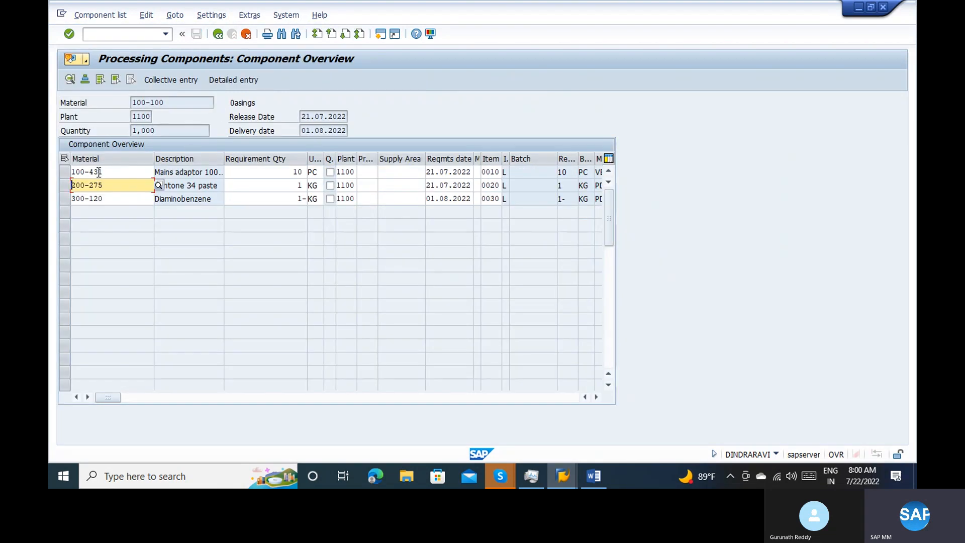
left_click(101, 79)
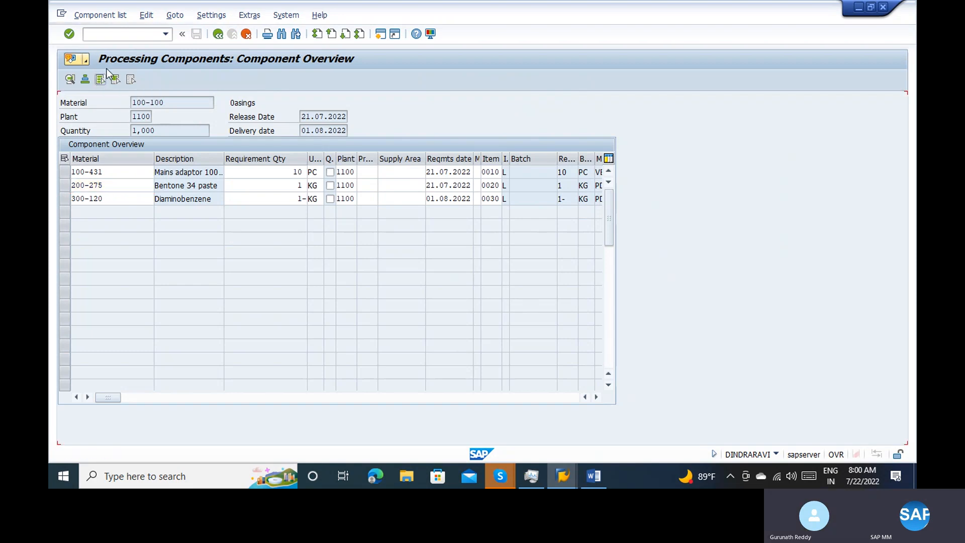
left_click(145, 15)
left_click(162, 116)
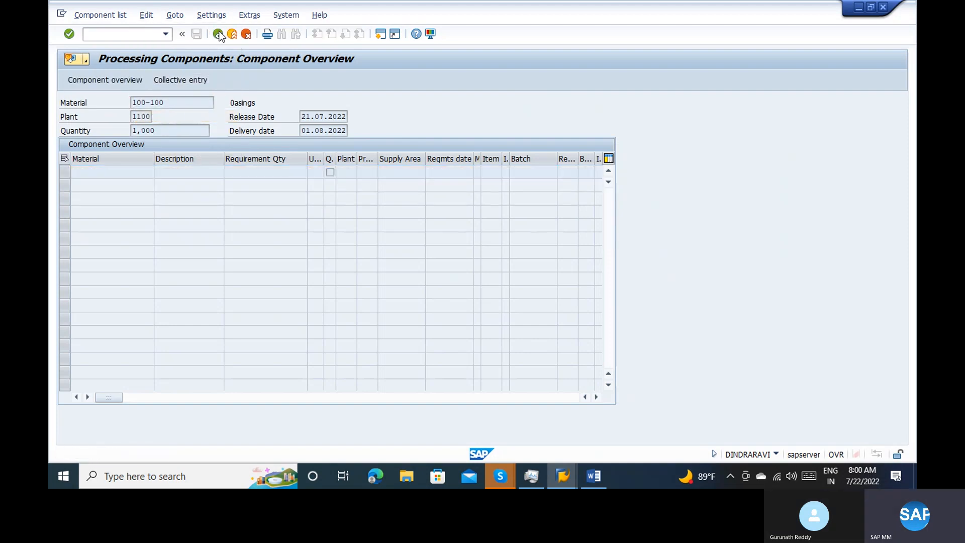
Enter component 100-100 with a requirement quantity of 1 for item 20 using collective entry
left_click(181, 79)
type("100-1")
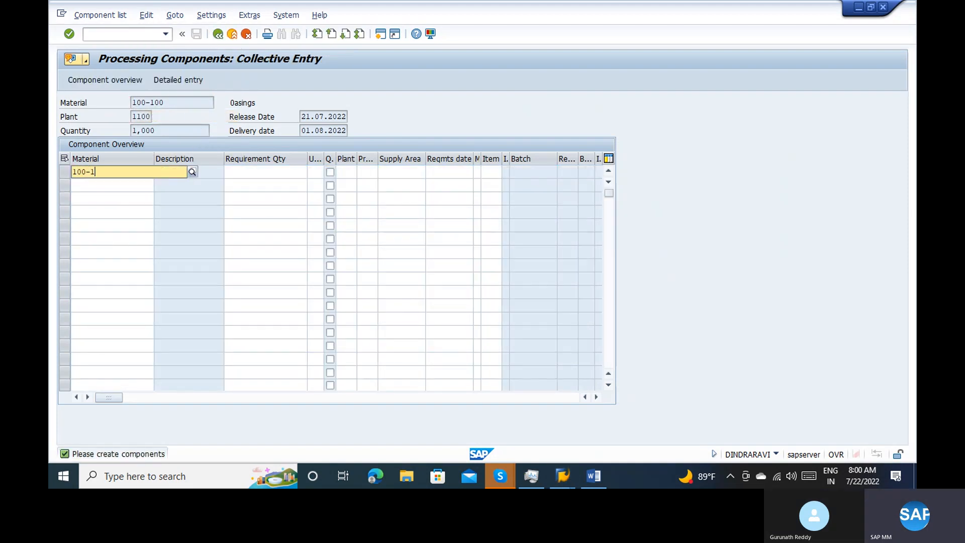
type("00")
key("Tab")
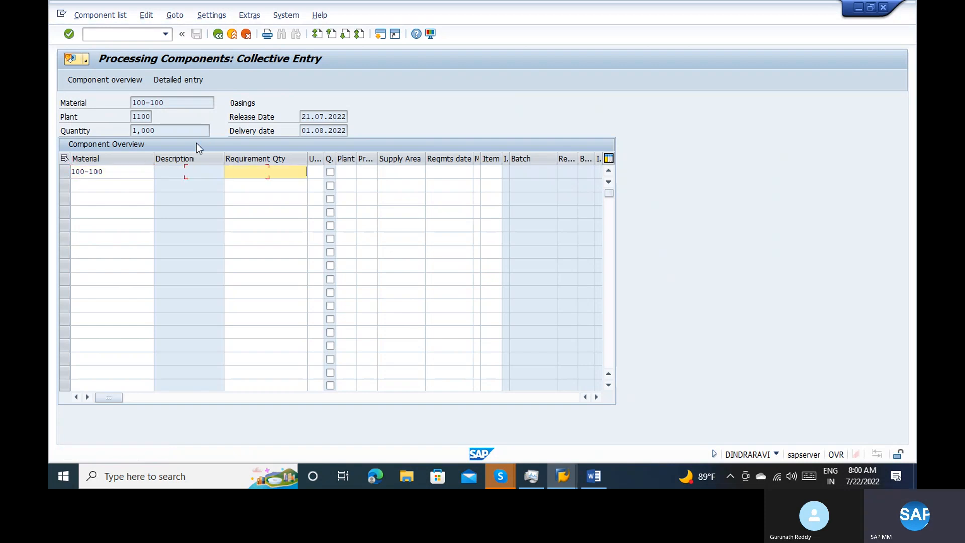
type("1")
key("Return")
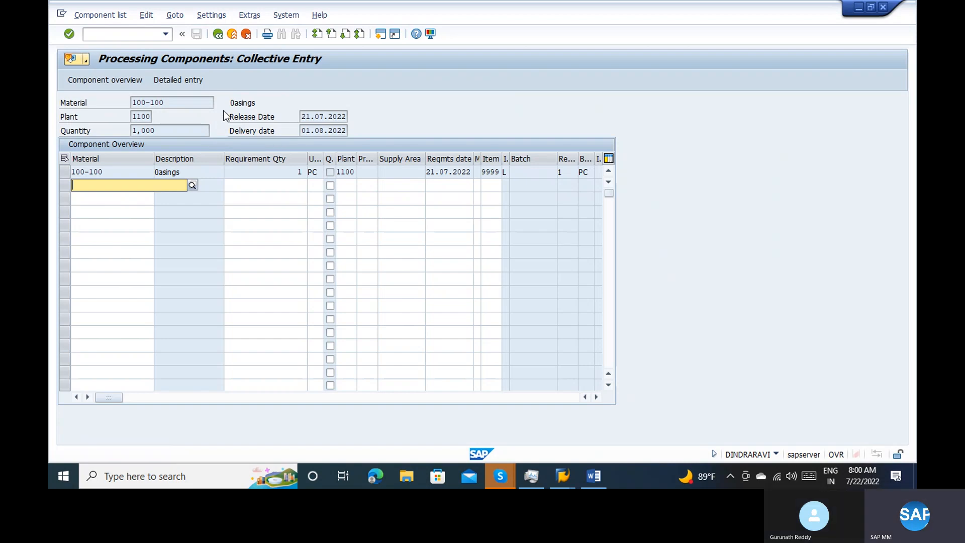
Leave component processing, start a new standard purchase order and set its vendor to 1000
left_click(122, 35)
key("Return")
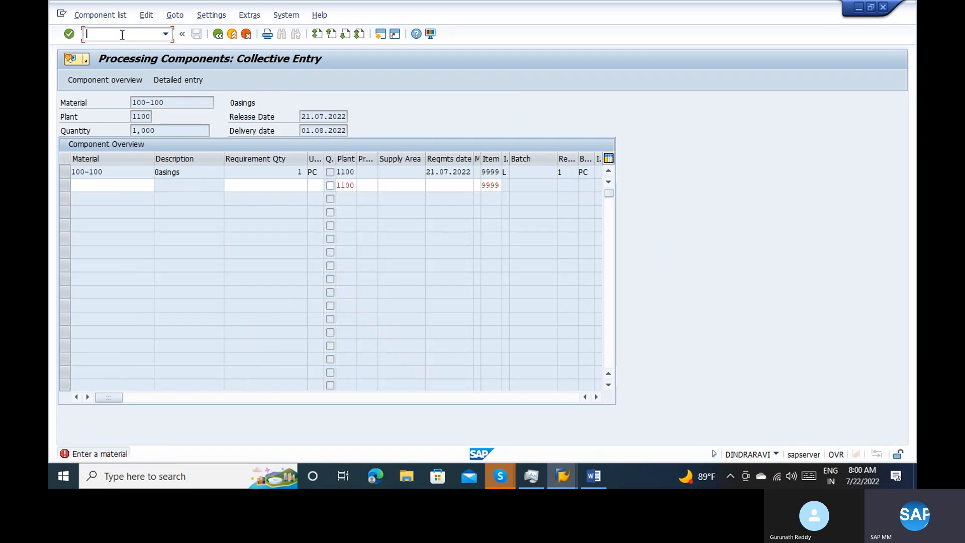
key("Return")
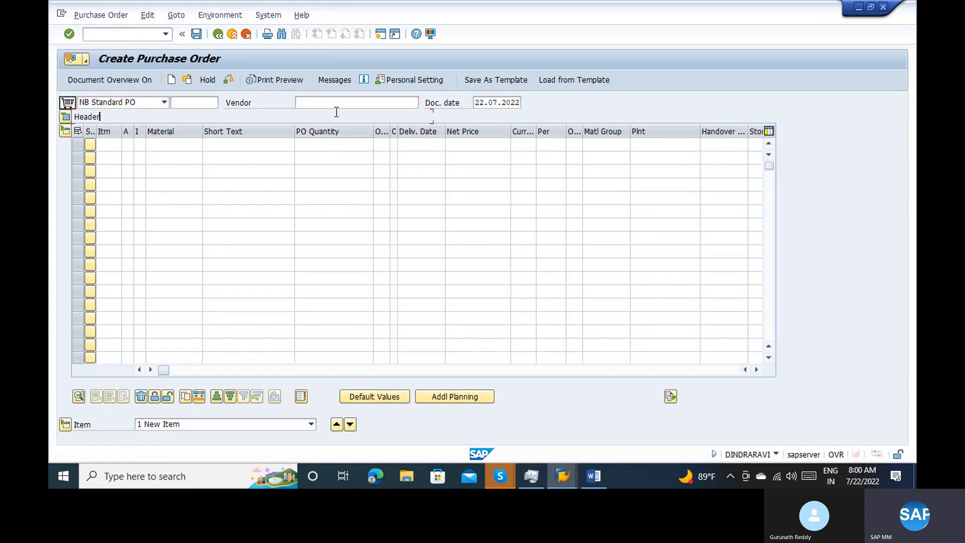
left_click(331, 105)
type("1000")
key("Return")
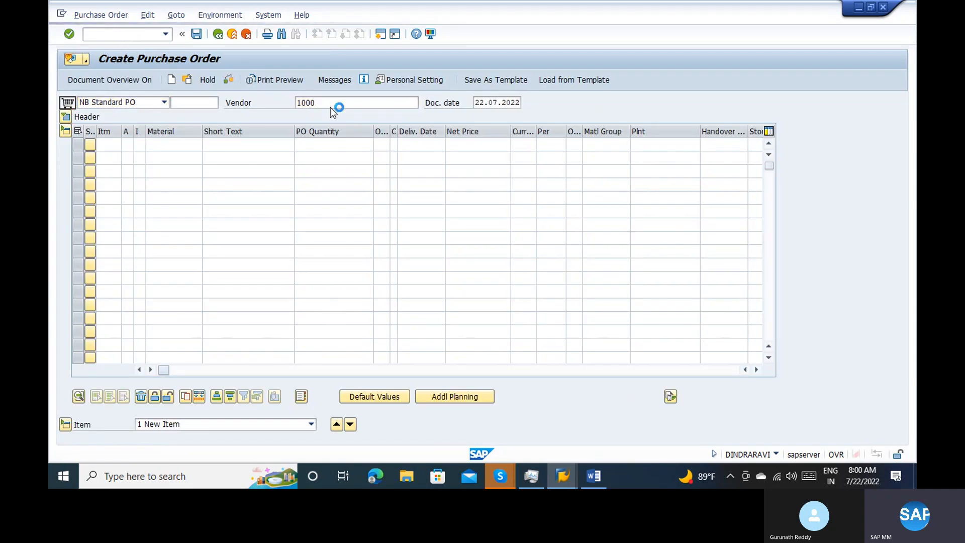
Set the purchasing organization to 1000, the purchasing group to 000 and the company code to 1000
type("1000")
key("Return")
type("000")
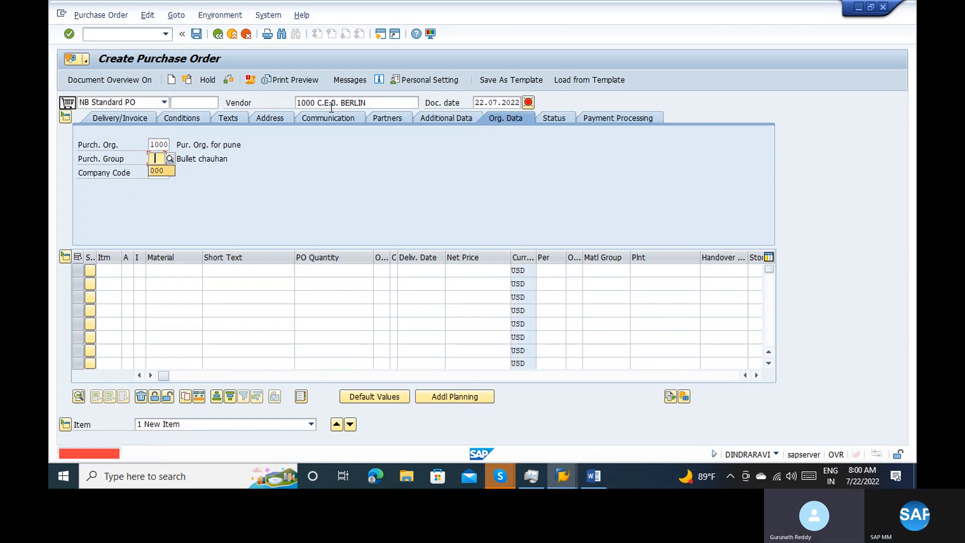
key("Return")
type("1000")
key("Return")
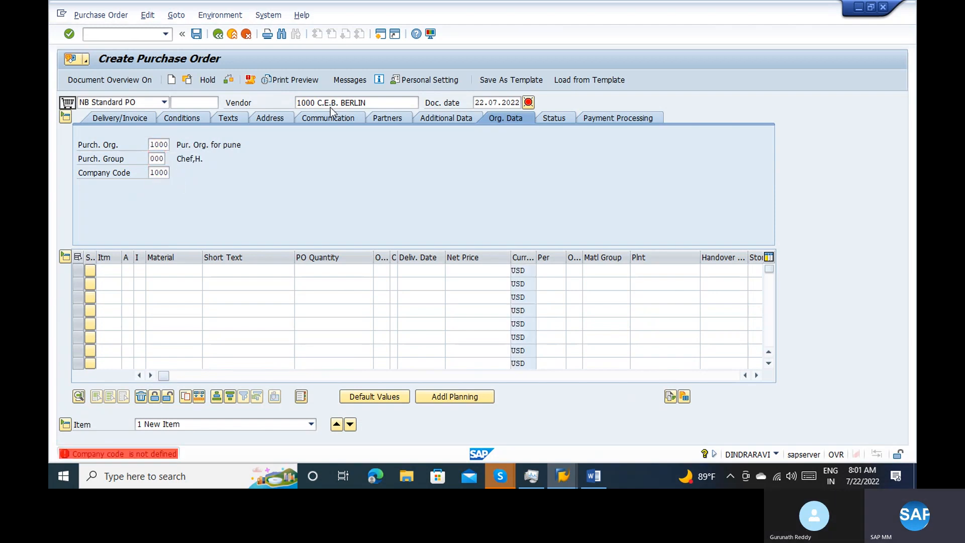
key("Return")
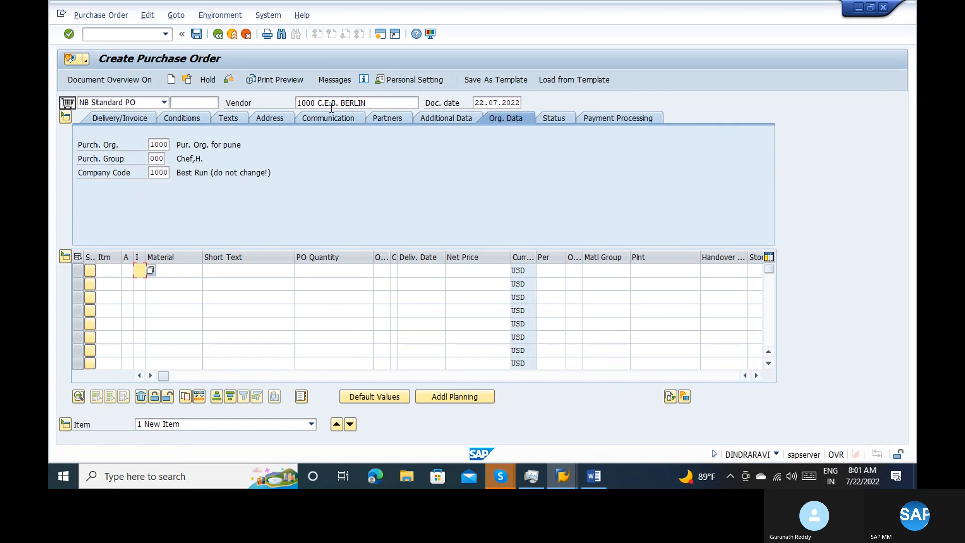
Add an item with item category L, material 100-100 and a purchase order quantity of 1
type("L")
key("Tab")
key("shift+Tab")
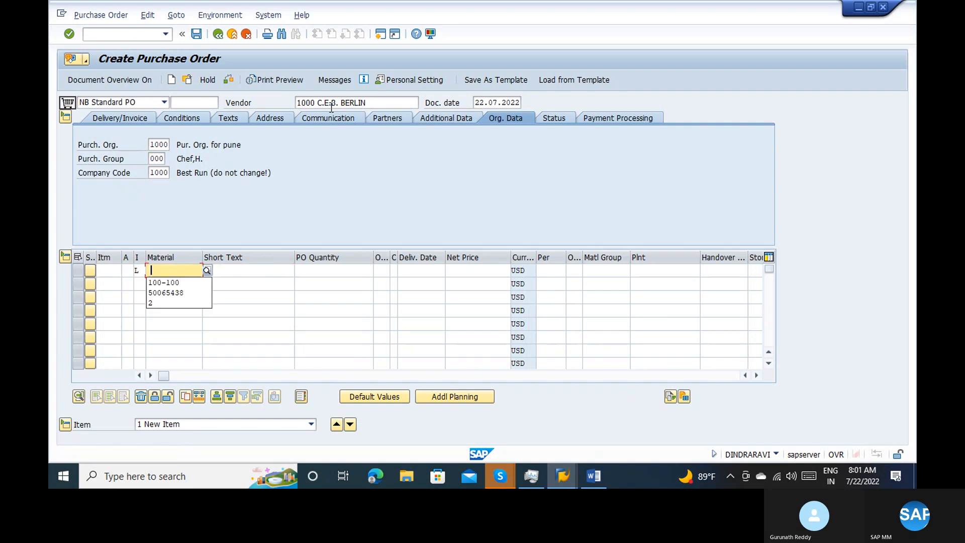
key("Down")
key("Tab")
key("Tab")
Set the item's plant to 1100 (Berlin) and its storage location to 0001
key("Tab")
key("shift+Tab")
type("1")
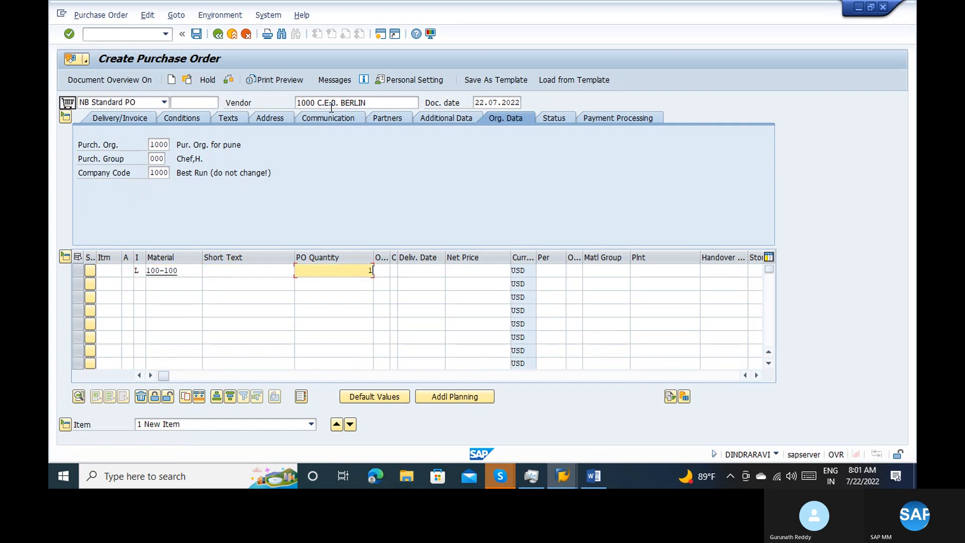
key("Tab")
key("Tab")
key("Tab")
key("Tab")
key("Tab")
key("Tab")
key("Tab")
key("Tab")
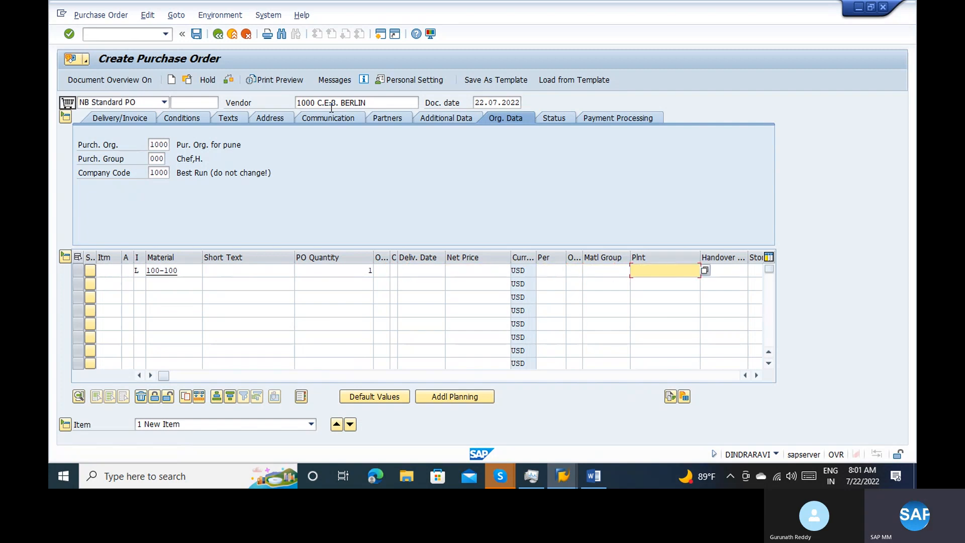
key("Return")
key("Return")
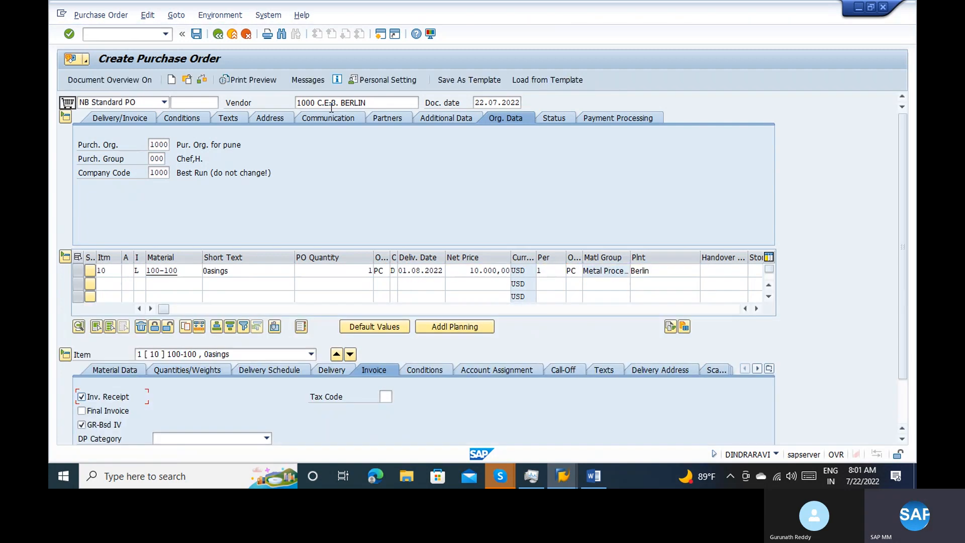
left_click(755, 271)
type("0001")
key("Return")
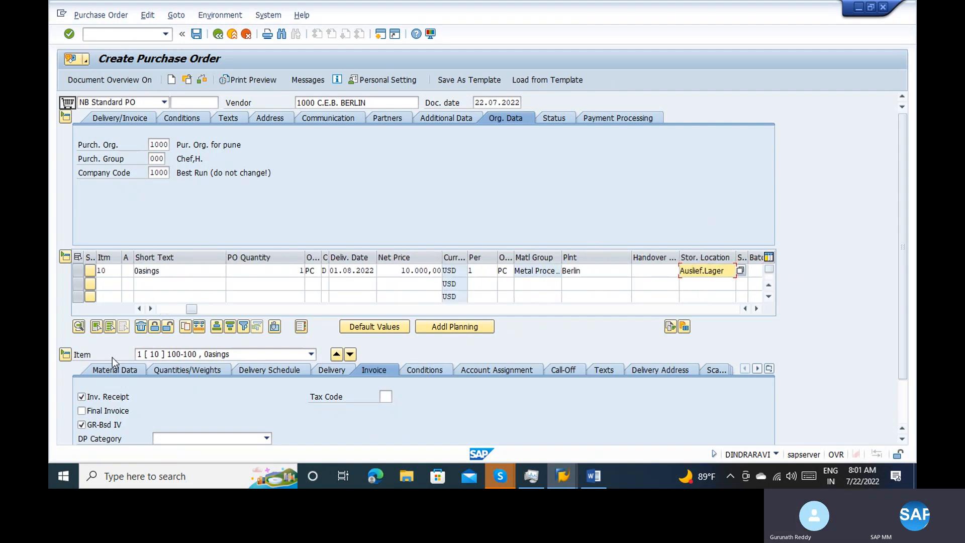
Open item 10's component overview from its material data and delete all of the listed components
left_click(113, 371)
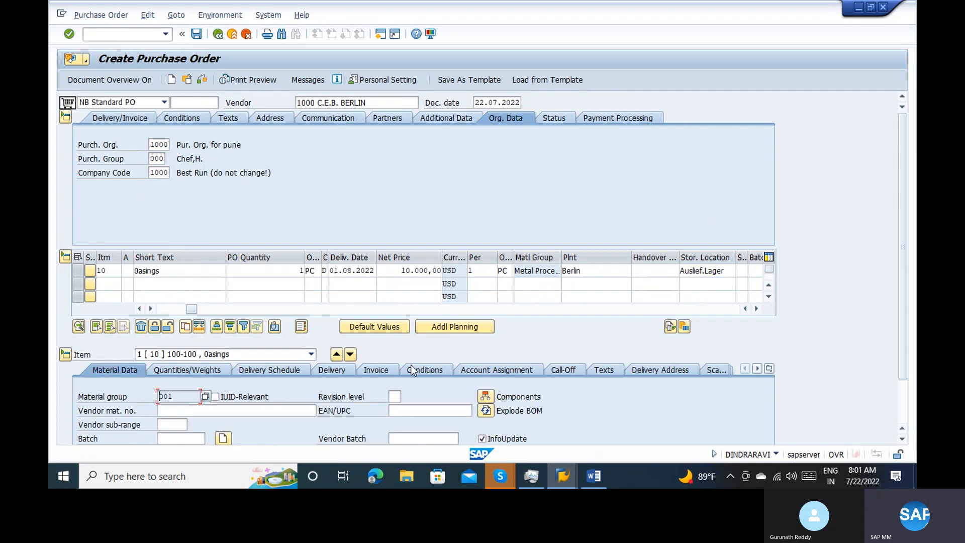
left_click(485, 398)
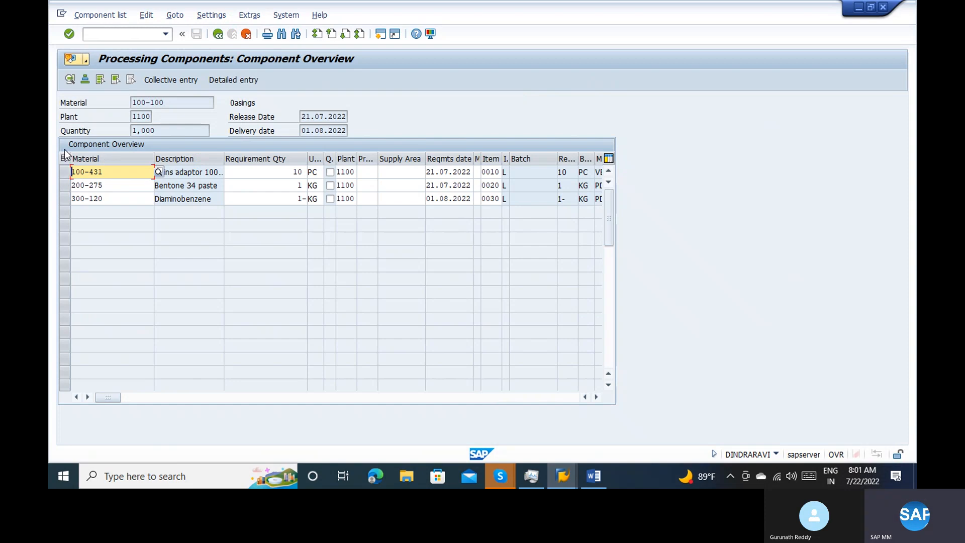
left_click(100, 83)
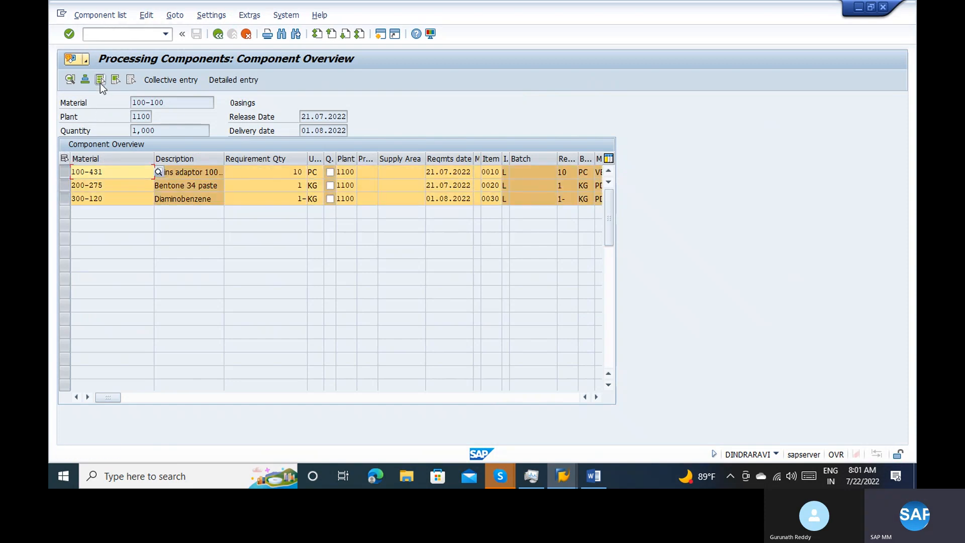
left_click(147, 17)
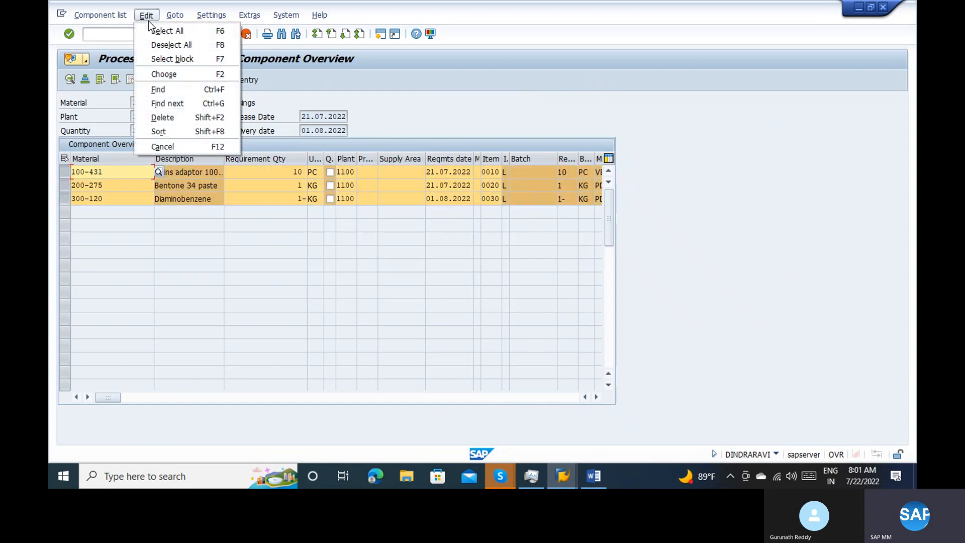
left_click(168, 117)
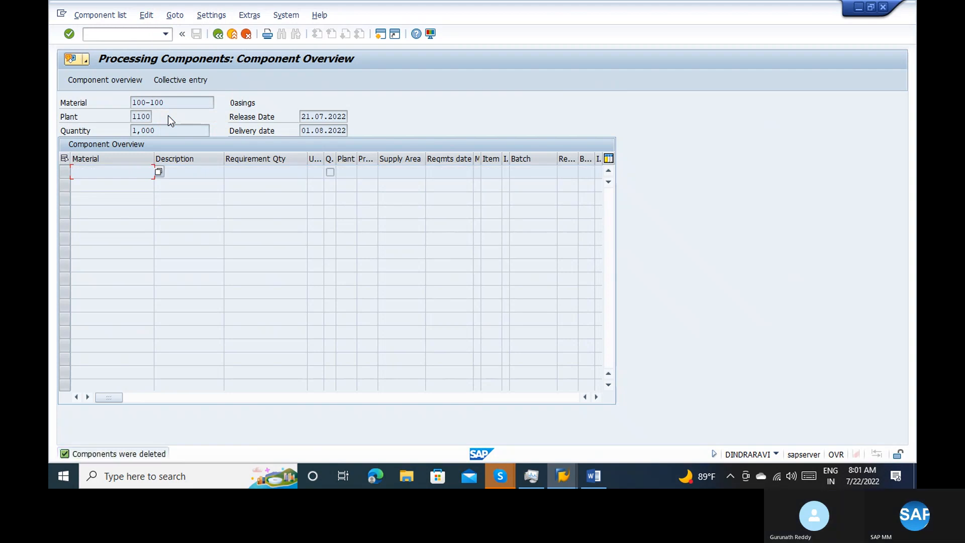
Enter component 100-100 with a requirement quantity of 1 using collective entry, and return to the purchase order
left_click(207, 79)
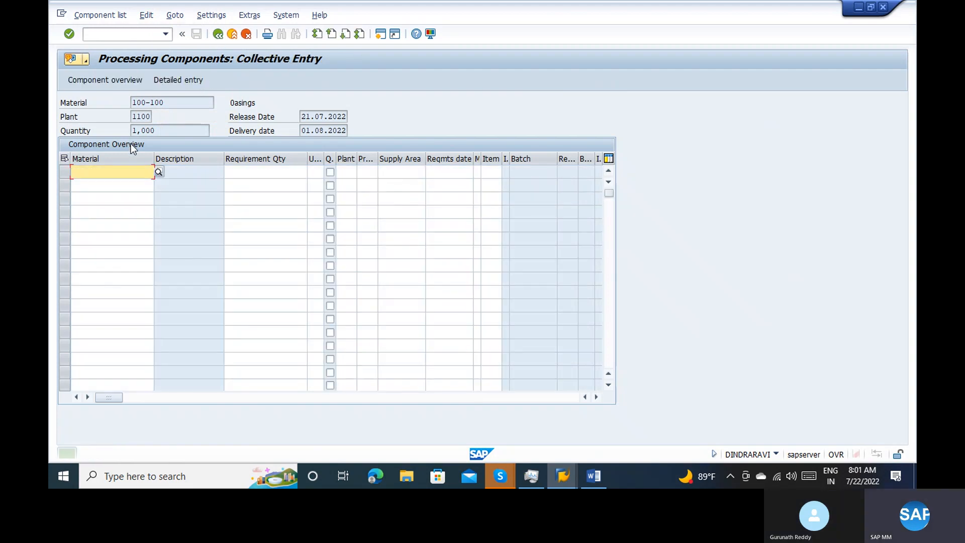
type("100-100")
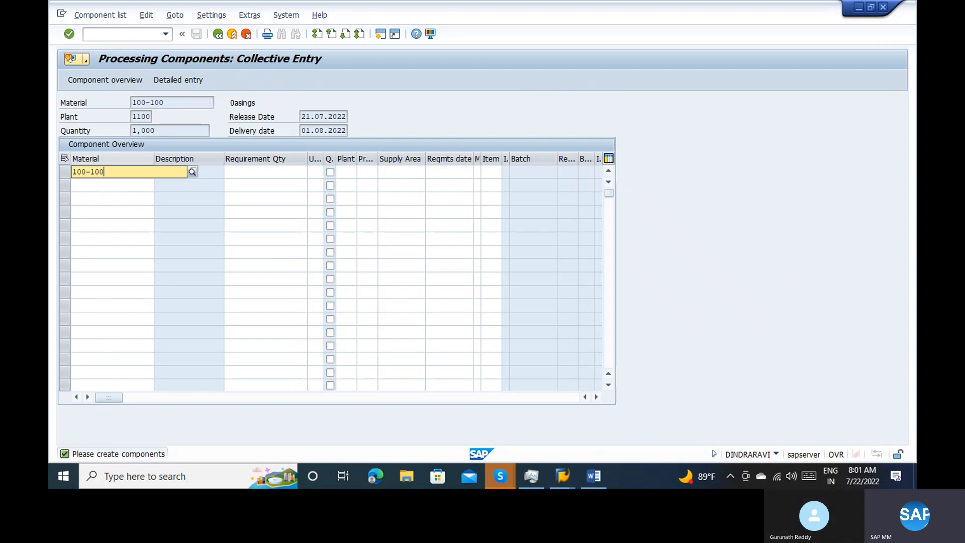
key("Return")
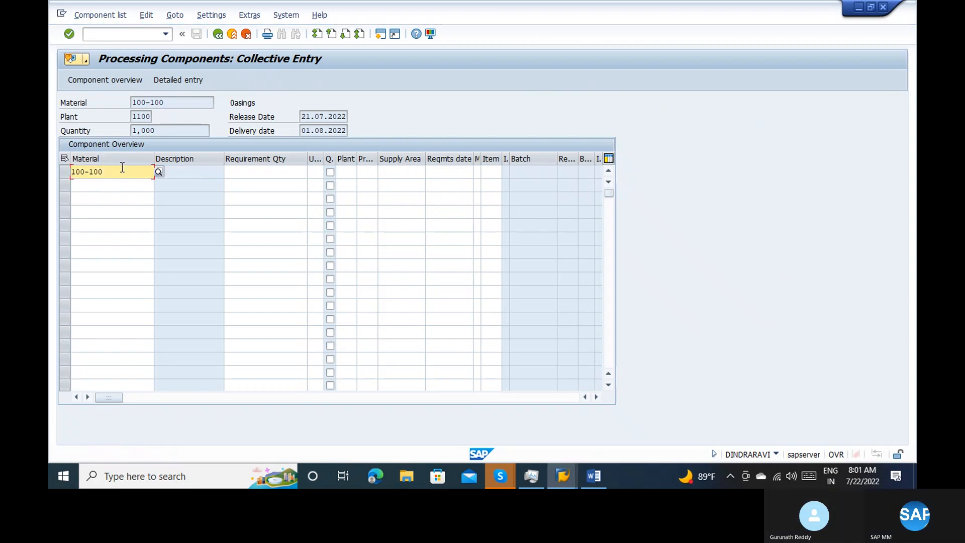
key("Tab")
type("1000")
key("Return")
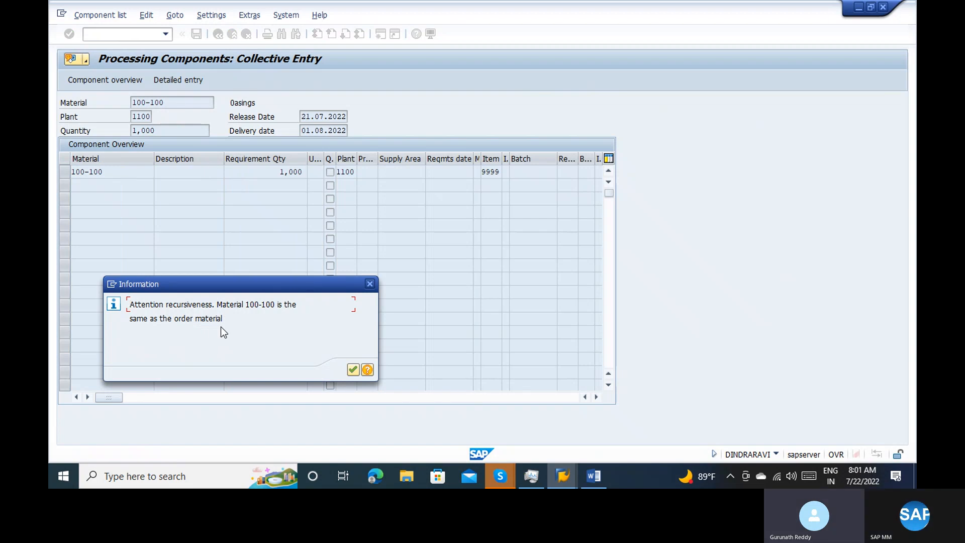
key("Return")
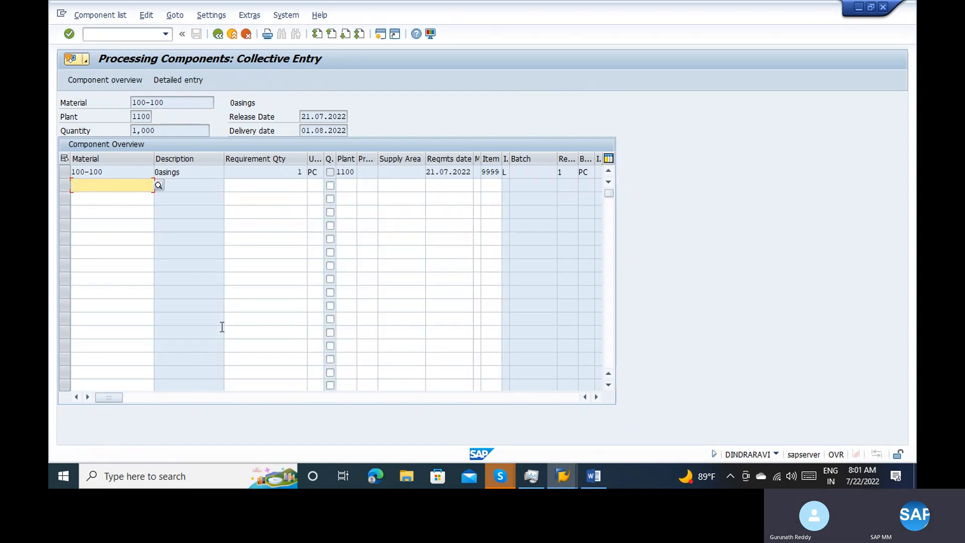
left_click(225, 36)
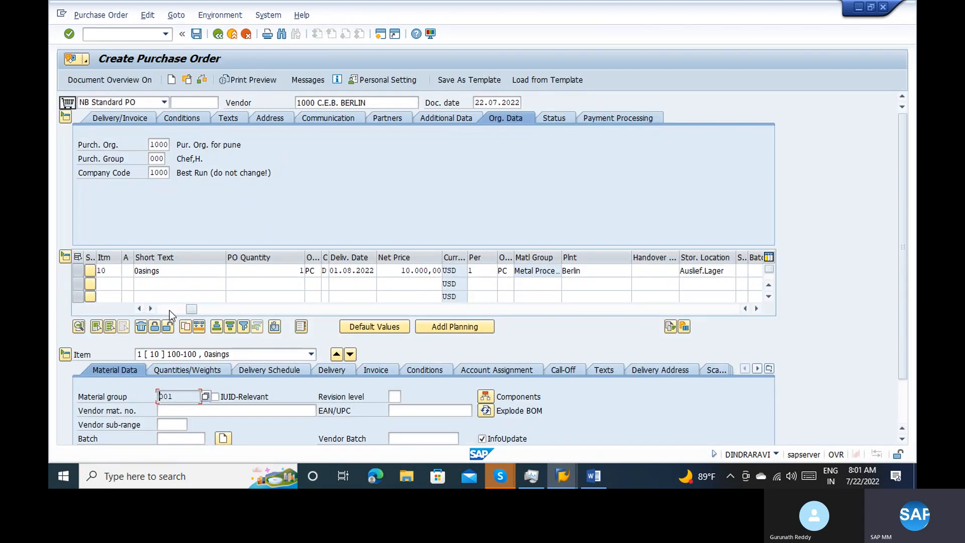
Review the purchase order item and open its delivery details
left_click(170, 310)
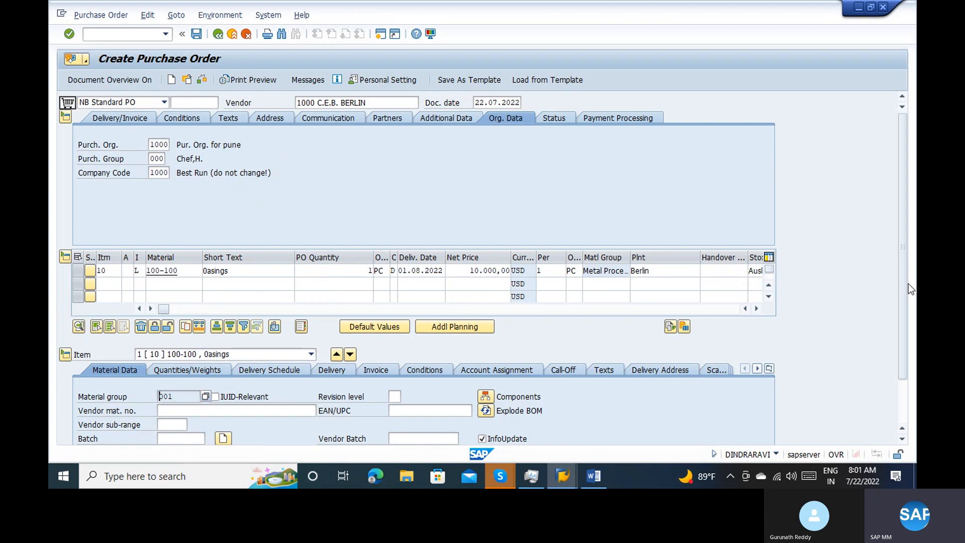
left_click(871, 7)
left_click_drag(792, 2, 786, 100)
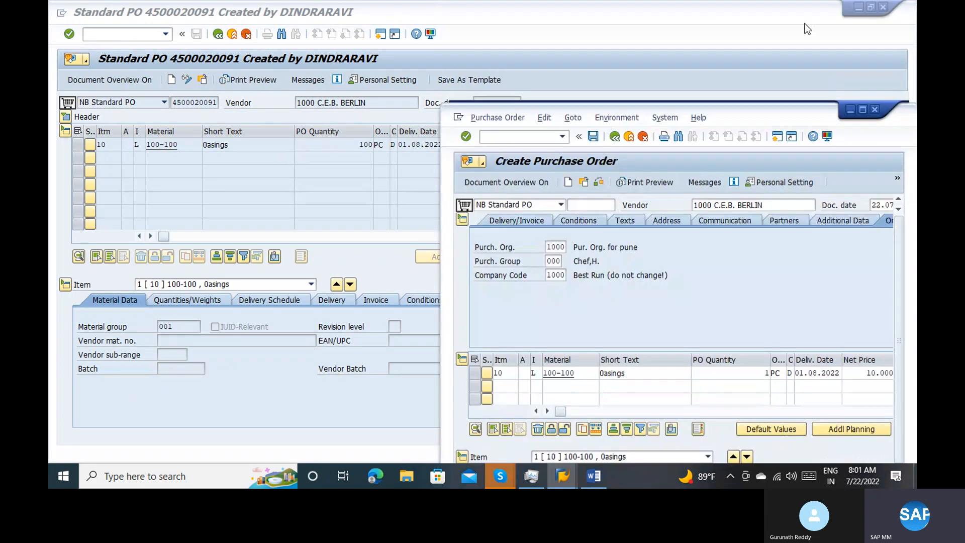
double_click(785, 109)
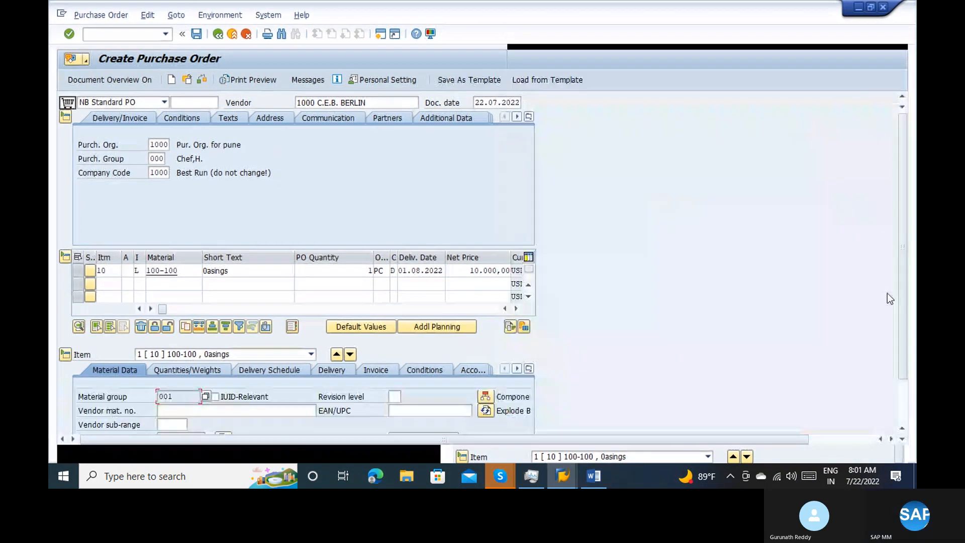
left_click(904, 403)
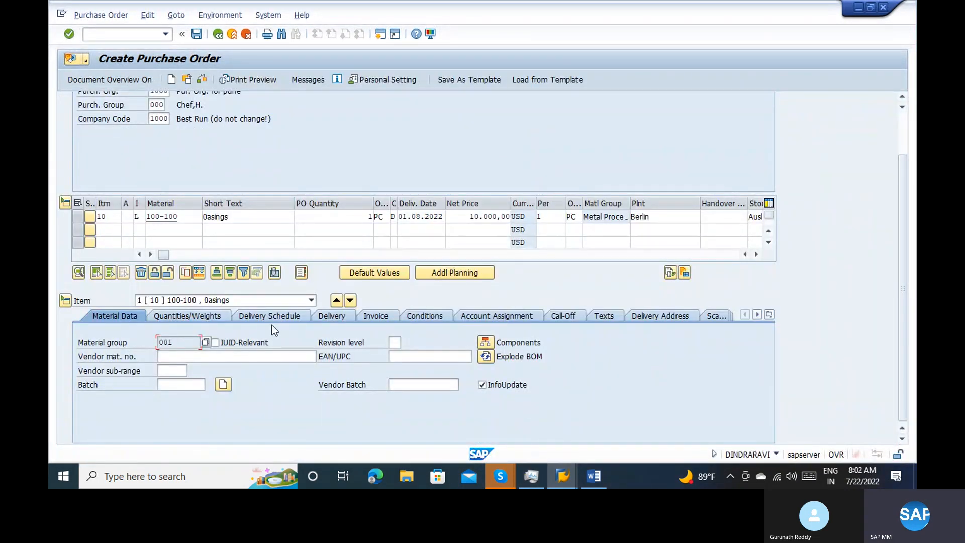
left_click(339, 316)
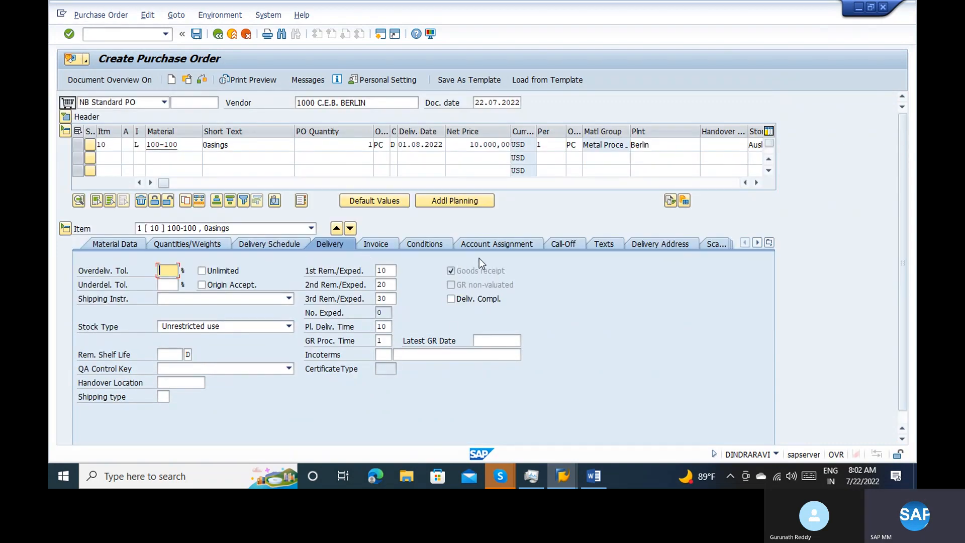
Open the item's delivery address and read the field help for the subcontracting vendor (SC vend) indicator
left_click(658, 243)
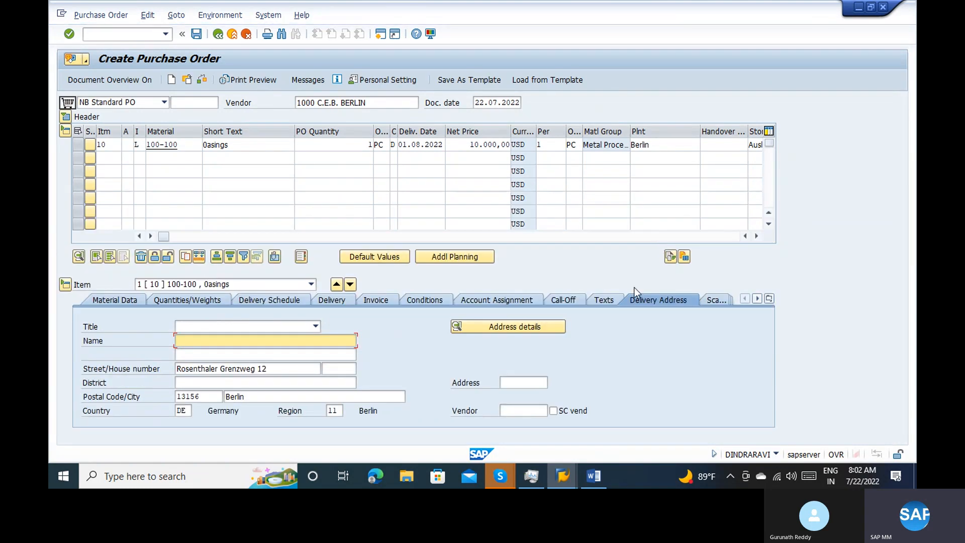
left_click(562, 412)
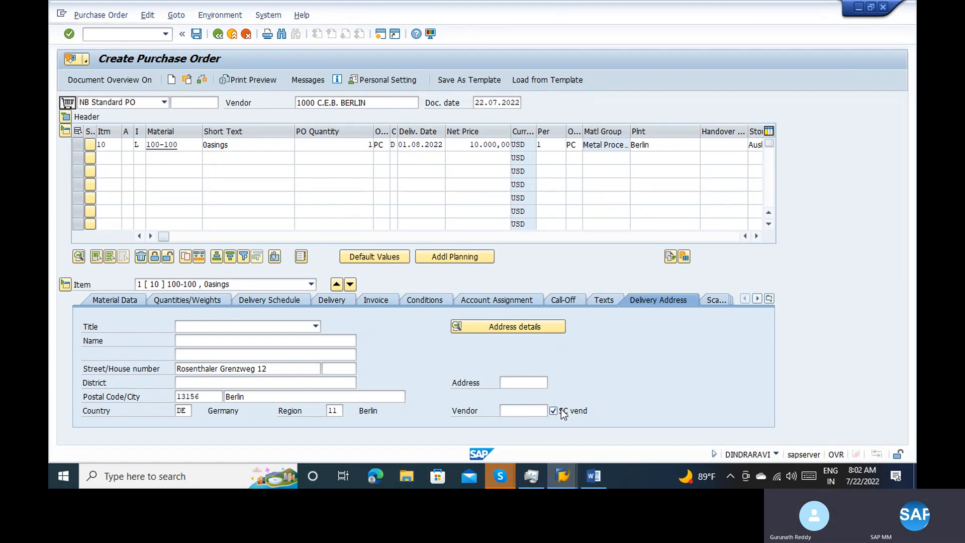
key("F1")
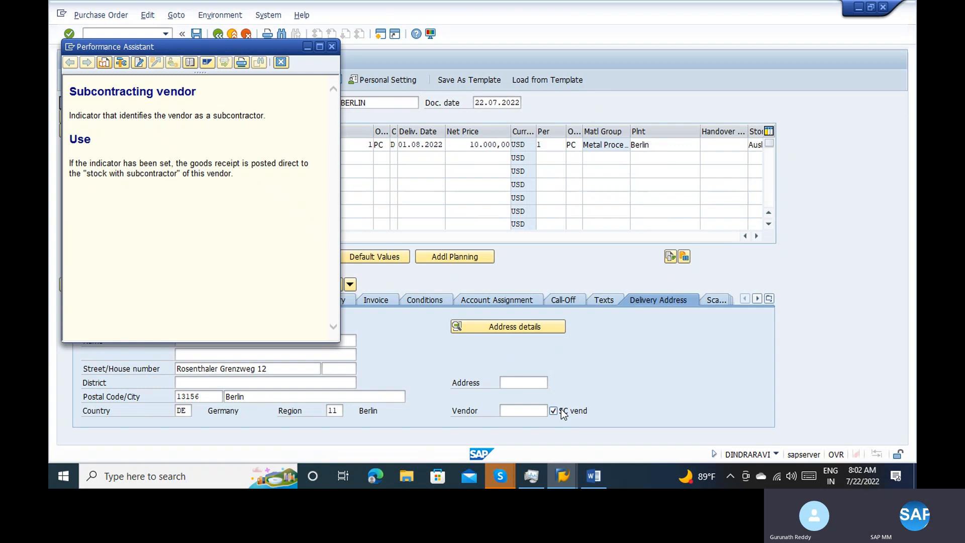
left_click(332, 47)
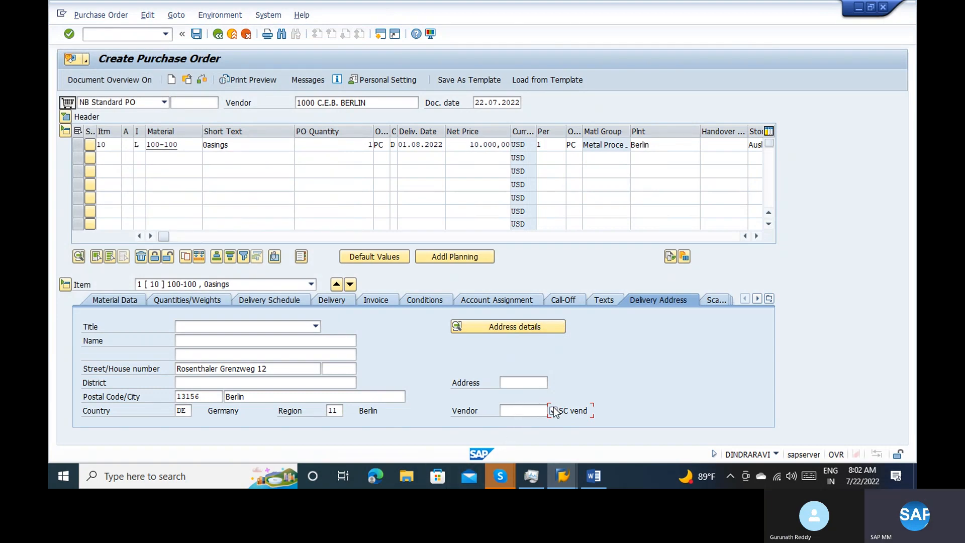
key("Return")
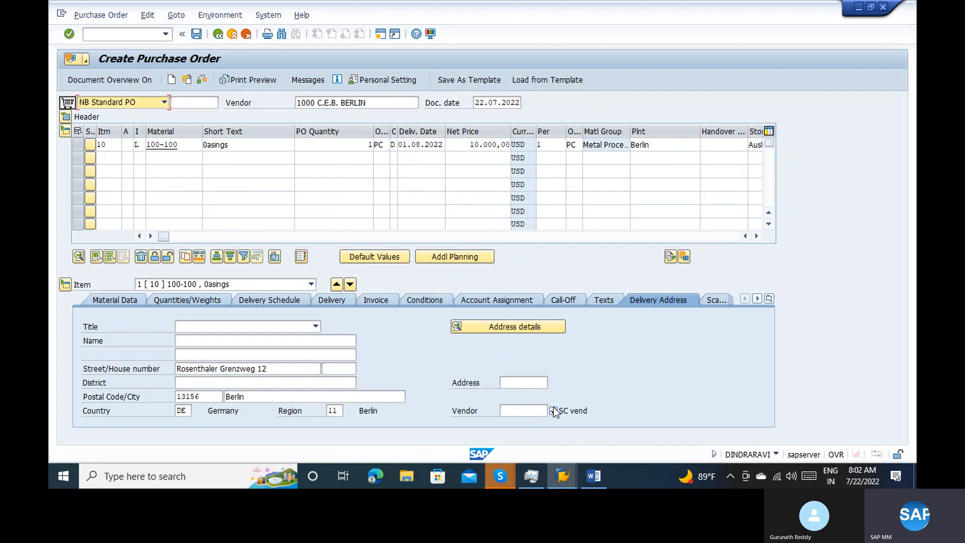
left_click(553, 412)
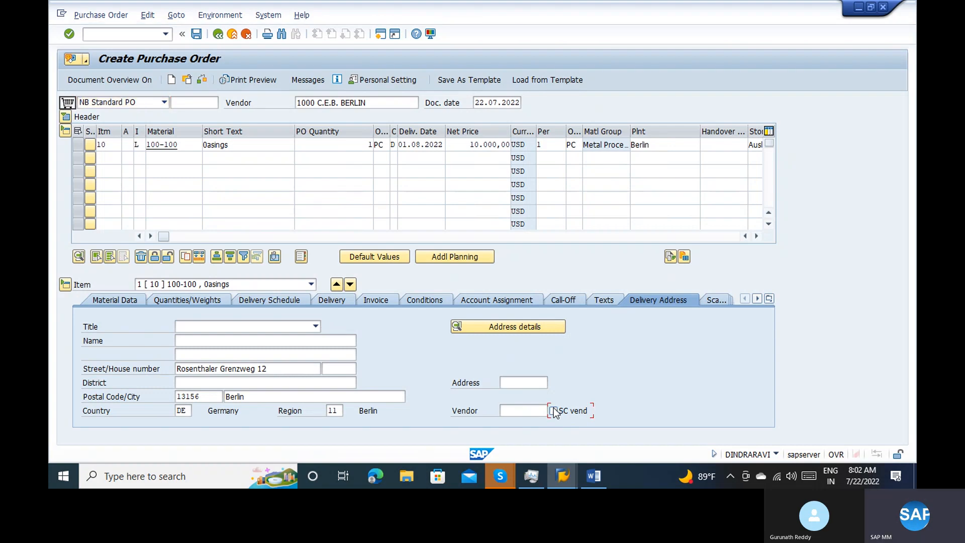
key("F1")
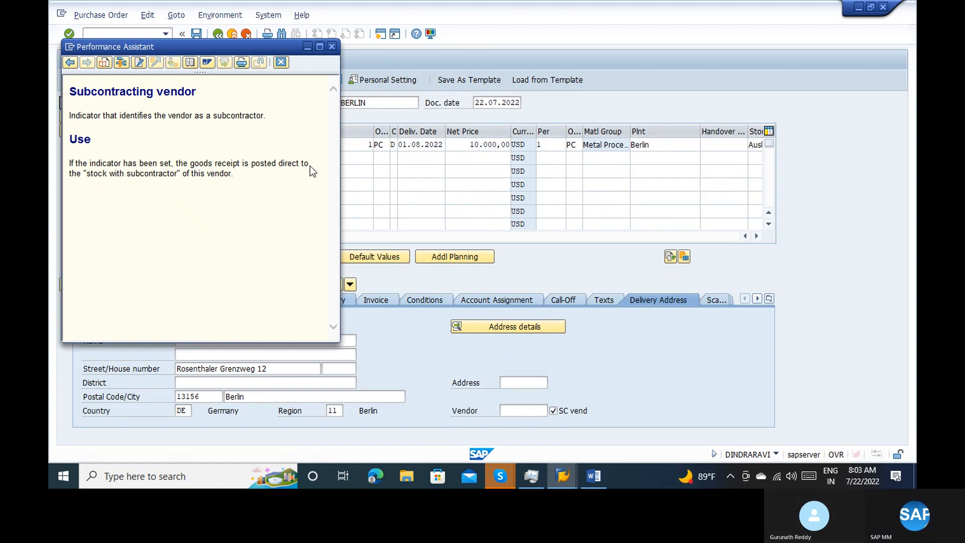
left_click(332, 48)
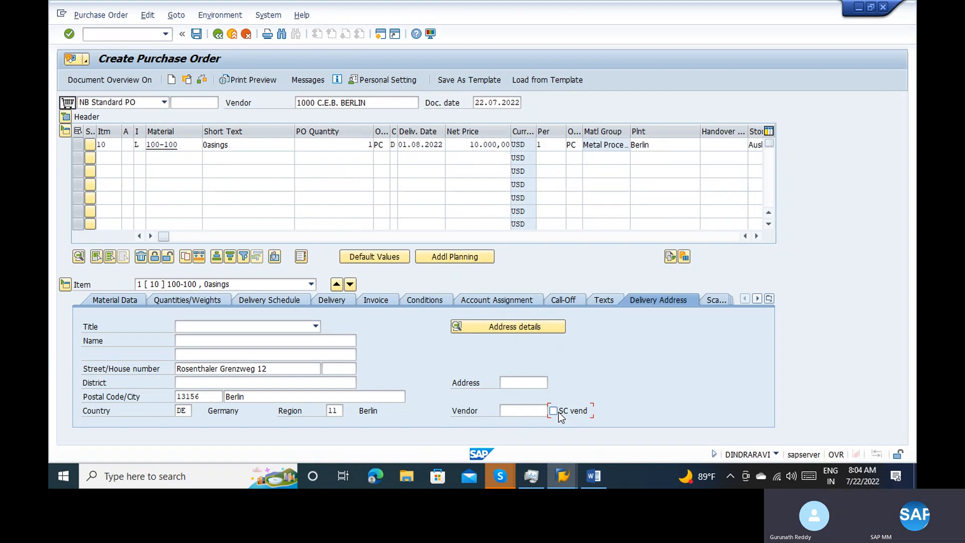
Save the purchase order and copy its document number from the reopened order
left_click(196, 34)
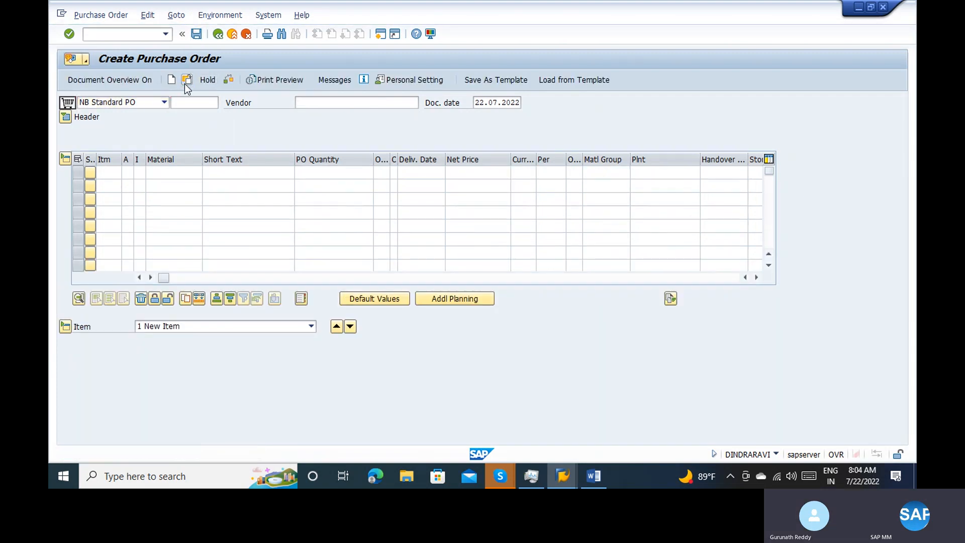
left_click(185, 83)
key("Return")
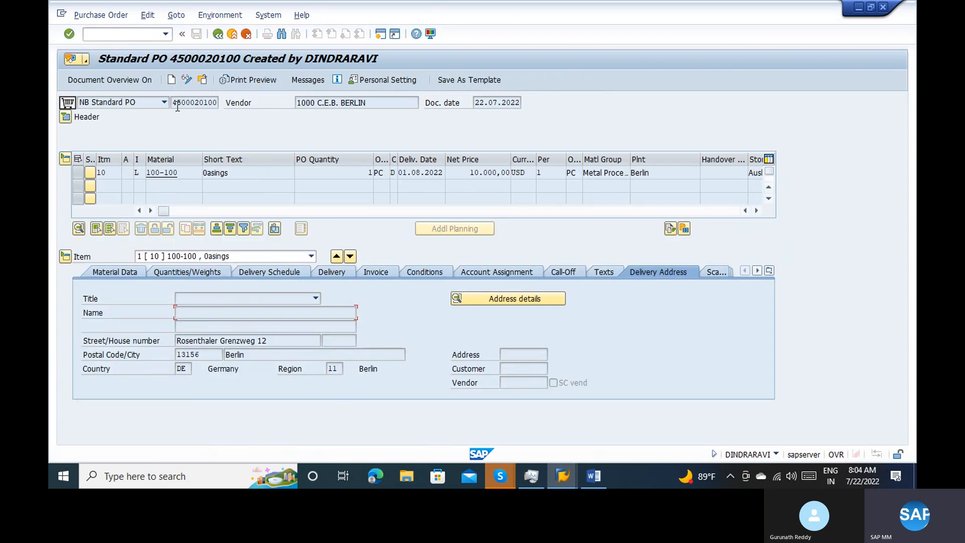
left_click_drag(185, 103, 219, 103)
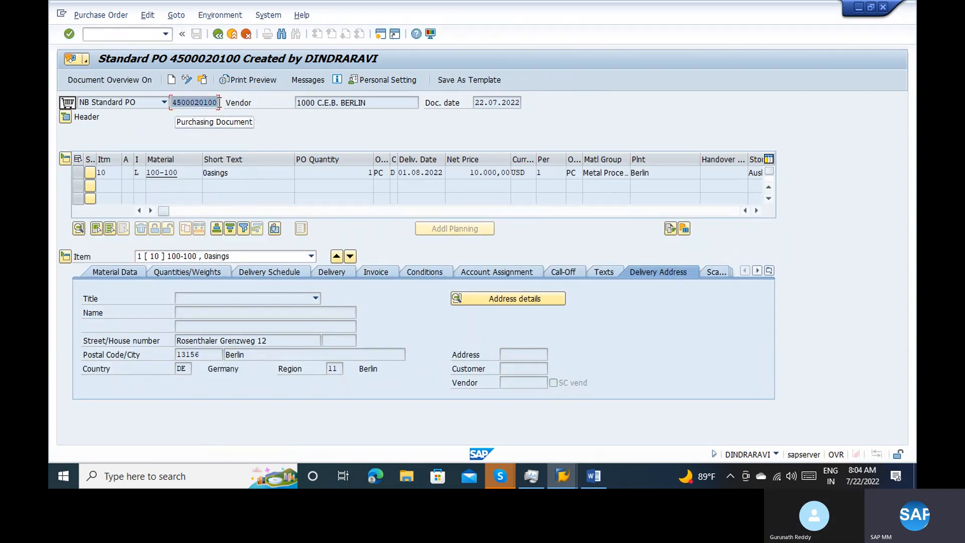
key("ctrl+c")
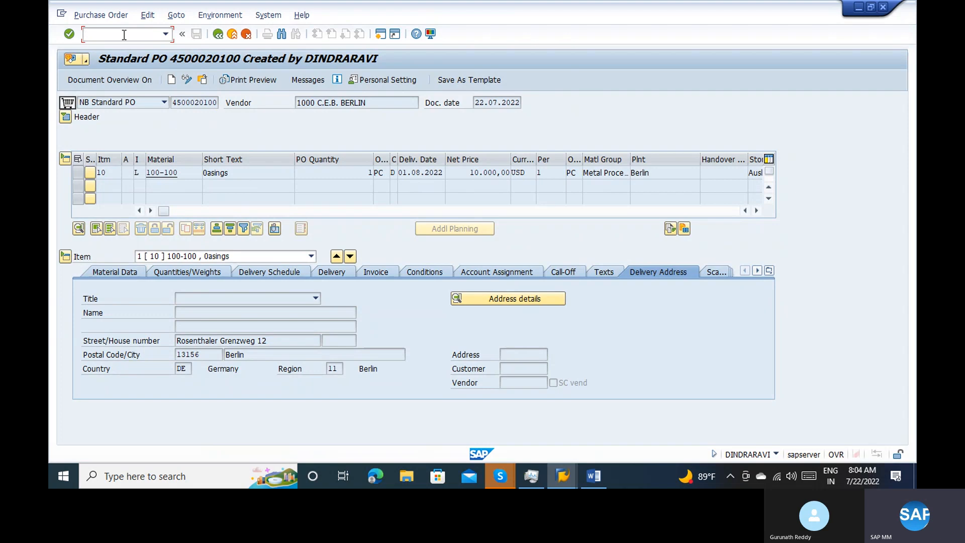
Start a transfer posting in transaction MB1B with reference to the copied purchase order, using movement type 541
type("/nmb1b")
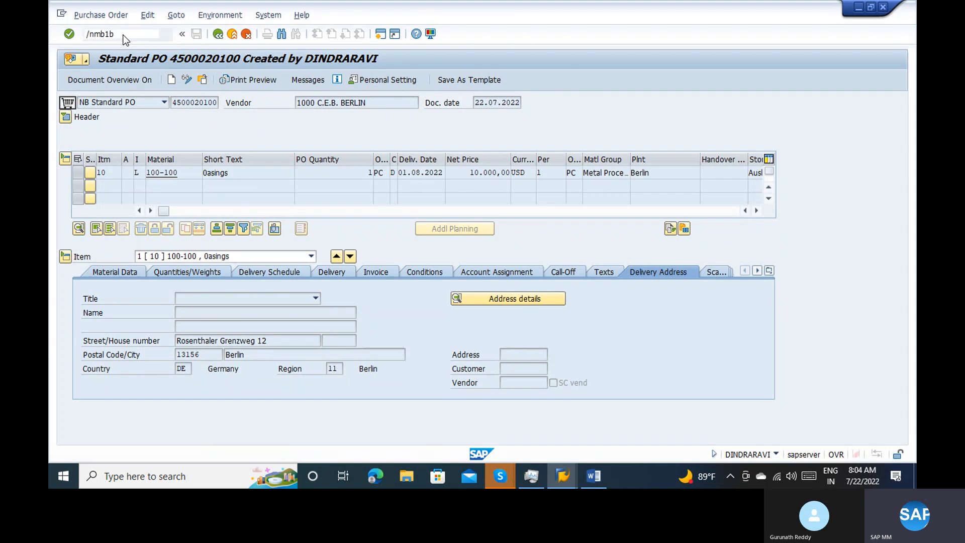
key("Return")
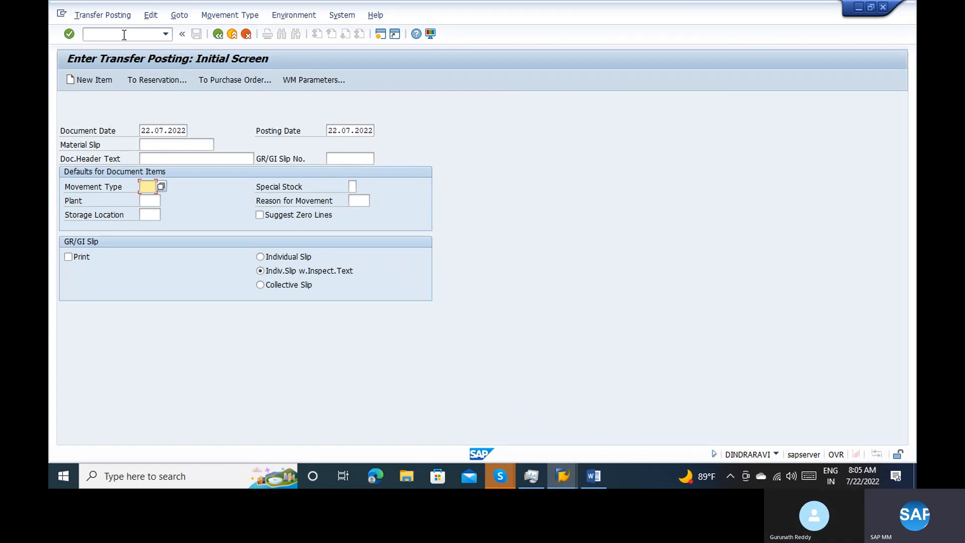
left_click(252, 82)
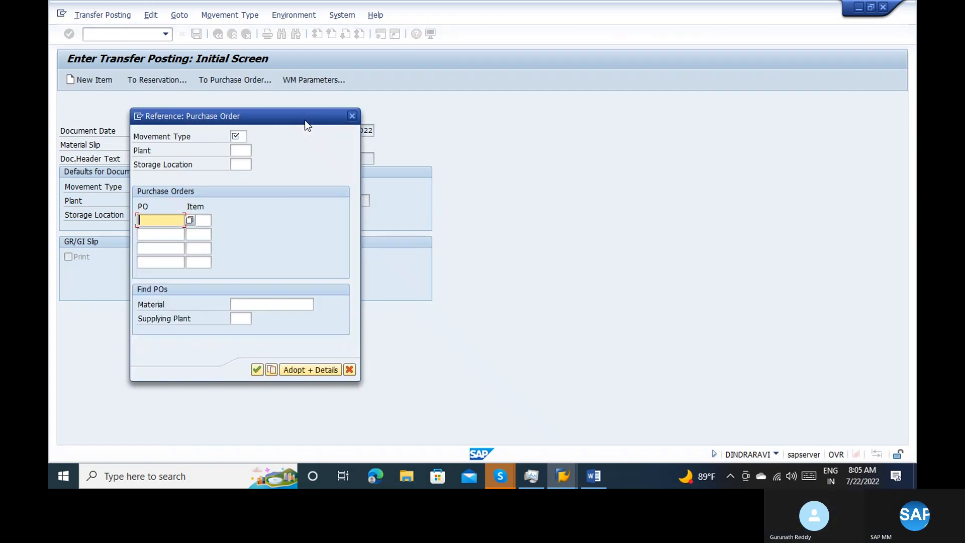
key("ctrl+v")
left_click(240, 138)
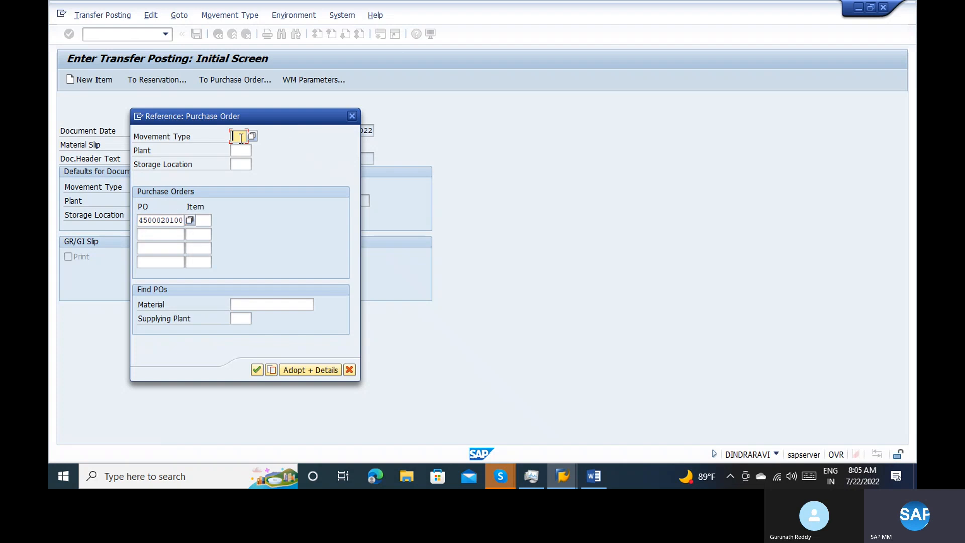
type("541")
key("Return")
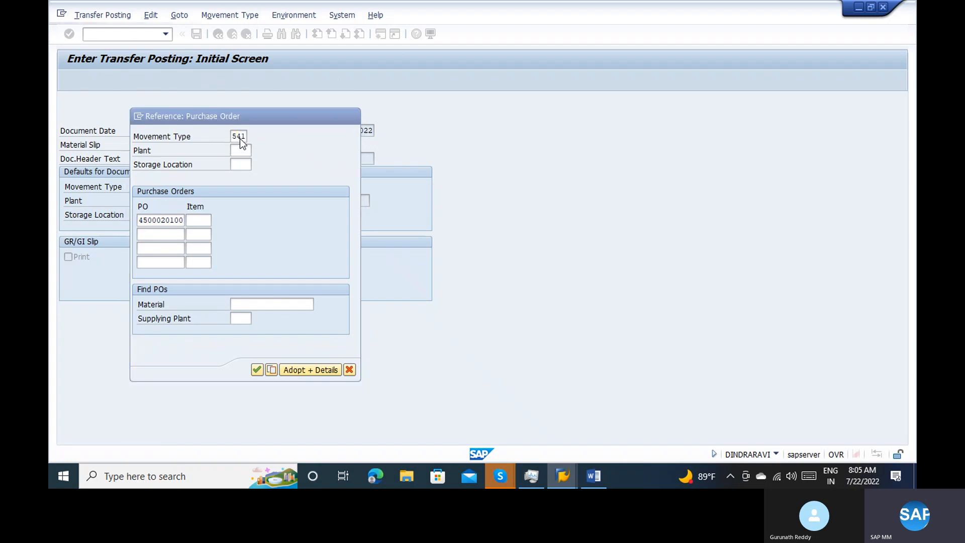
Set the quantity of item 100-100 to 1 and its storage location to 0001, and post the transfer
left_click(129, 187)
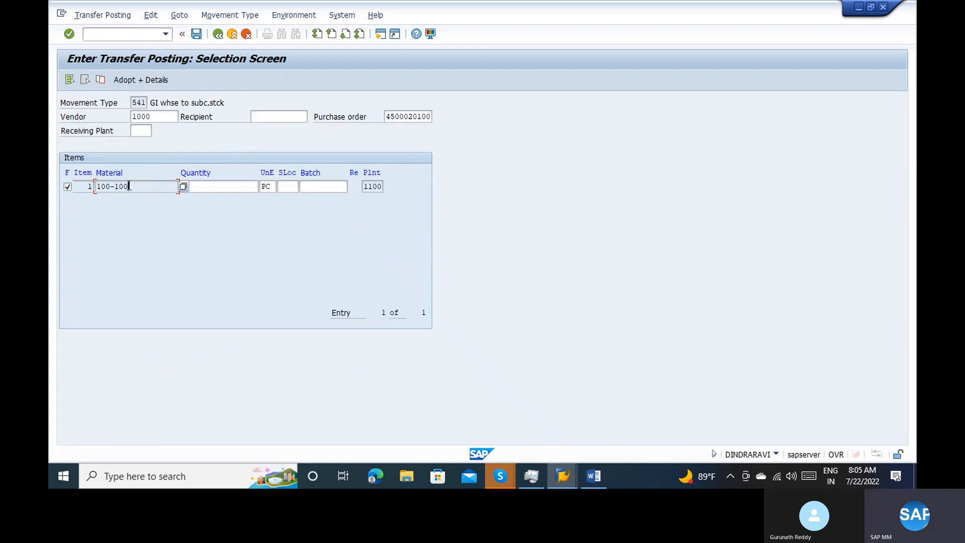
left_click(211, 187)
type("1")
left_click(126, 79)
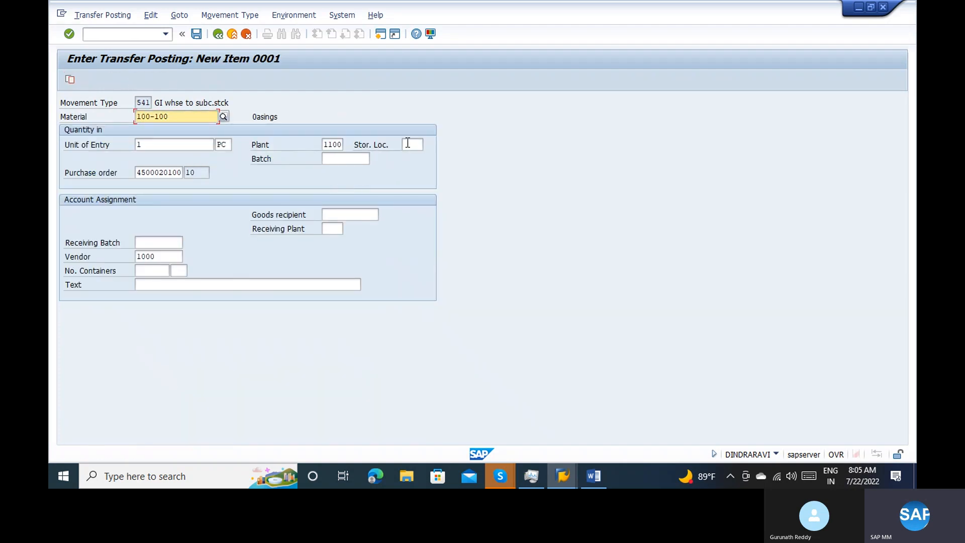
left_click(407, 144)
type("0001")
key("Return")
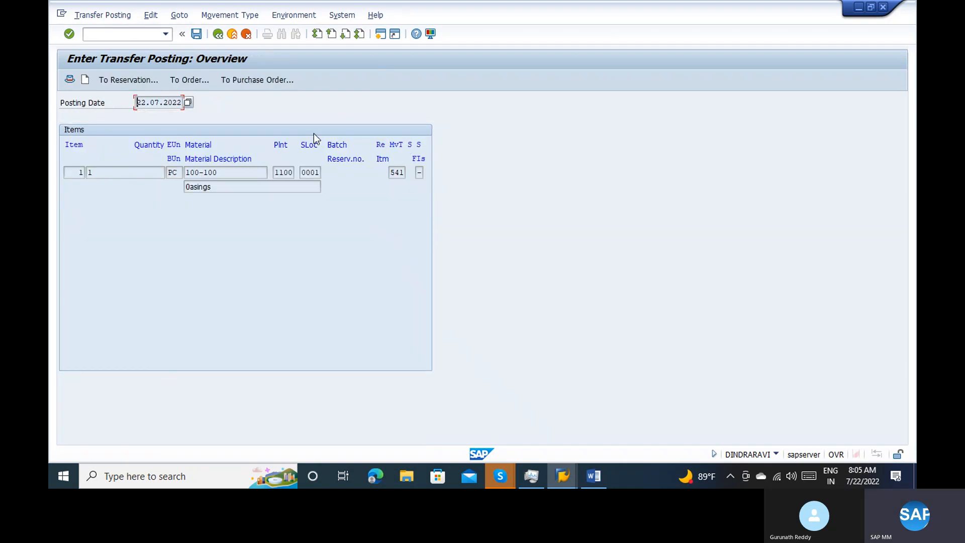
left_click(196, 35)
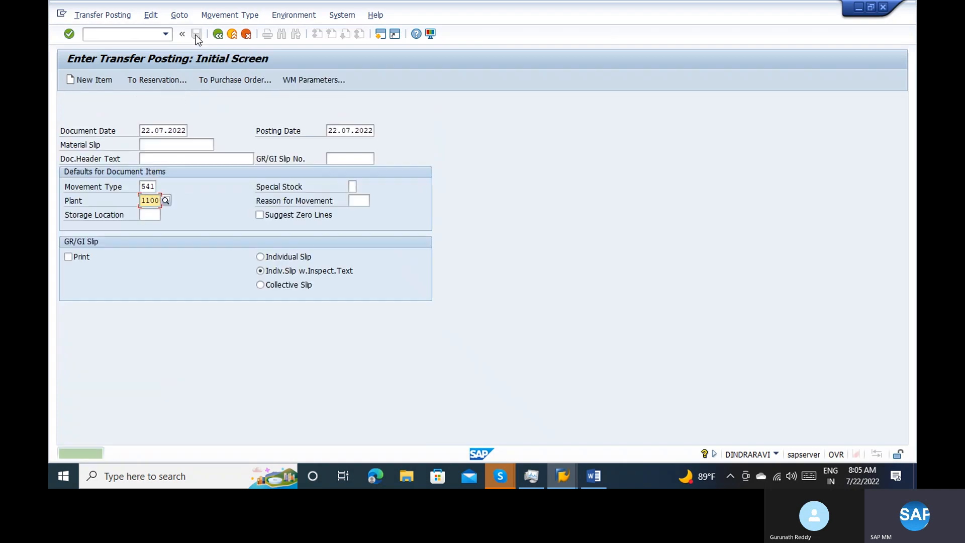
Run the MMBE stock overview for material 100-100 in plant 1100, check the stock provided to vendor, and return to the start screen
left_click(95, 35)
type("/nmmbe")
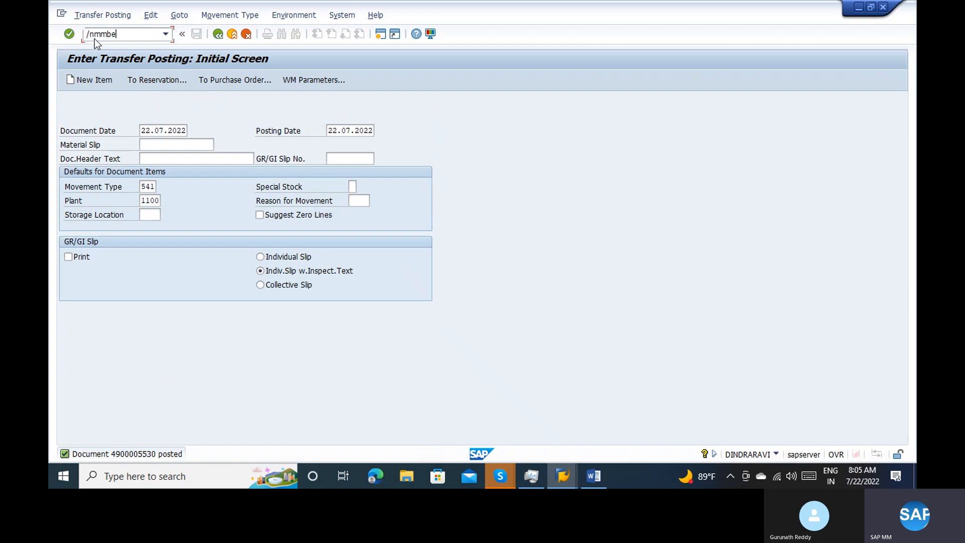
key("Return")
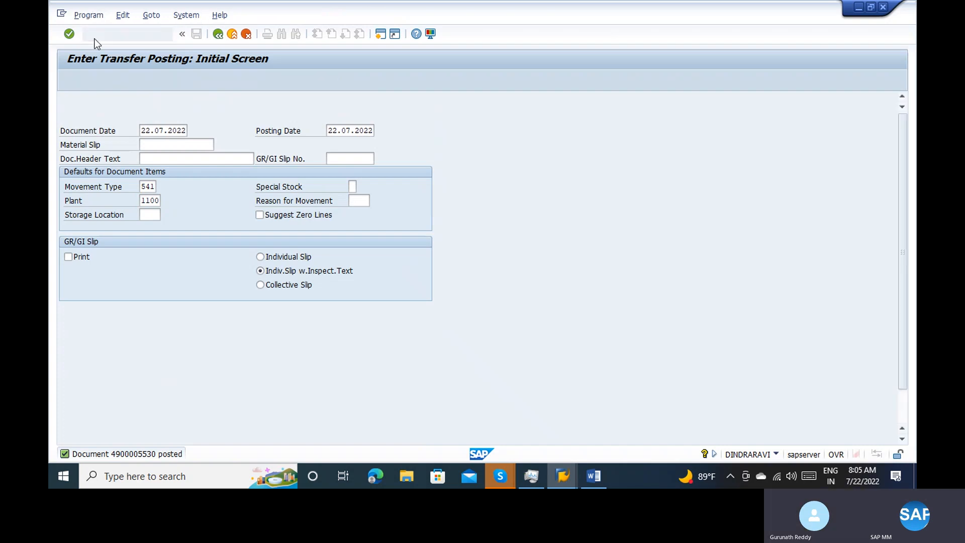
left_click(67, 80)
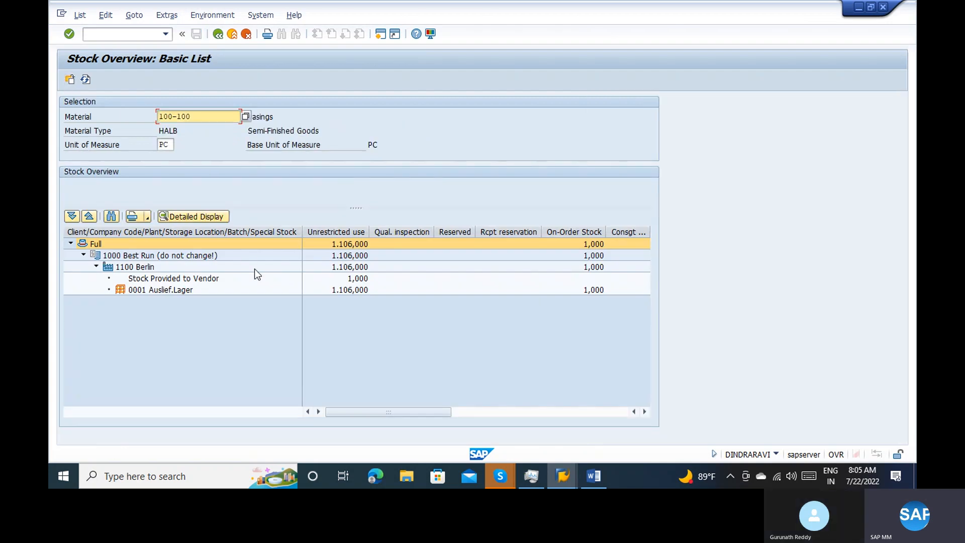
left_click(205, 279)
left_click(353, 290)
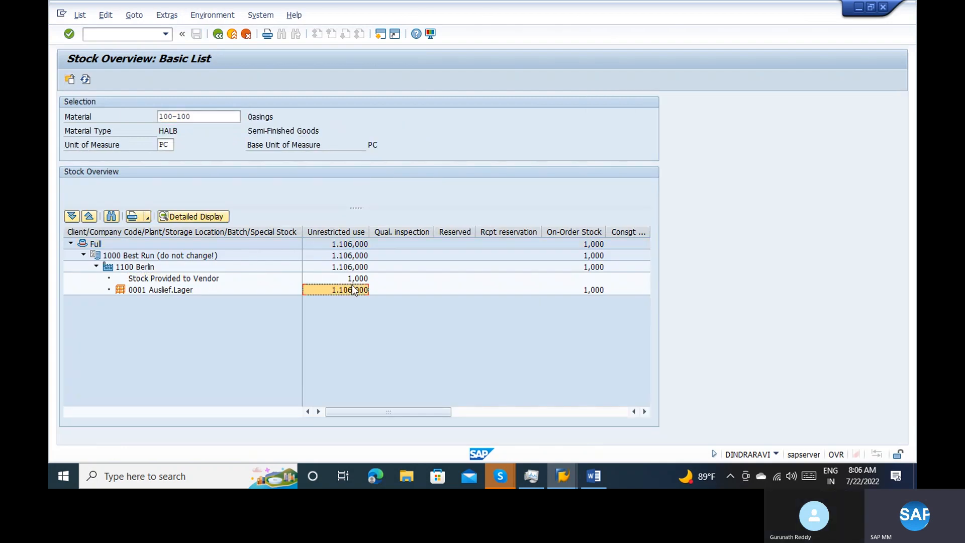
left_click(158, 280)
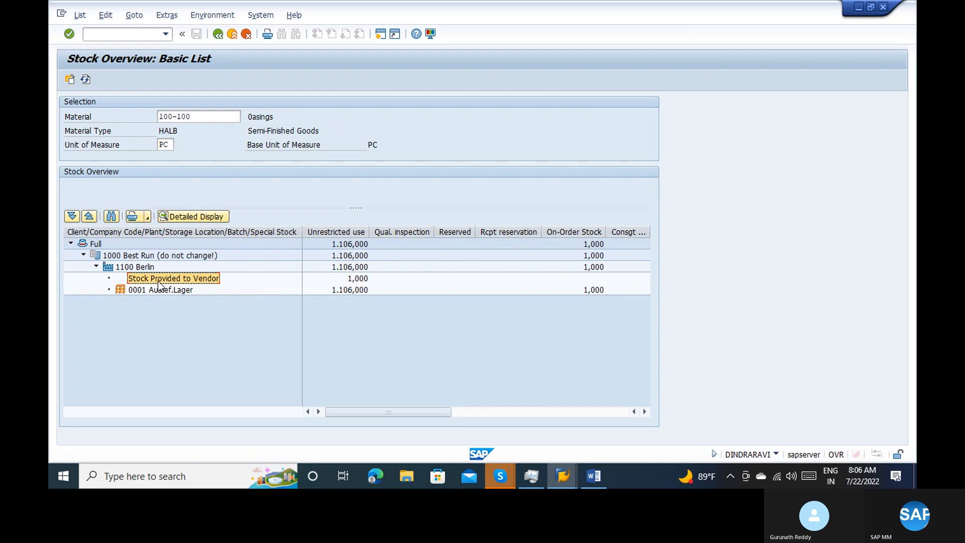
left_click(221, 37)
left_click(222, 38)
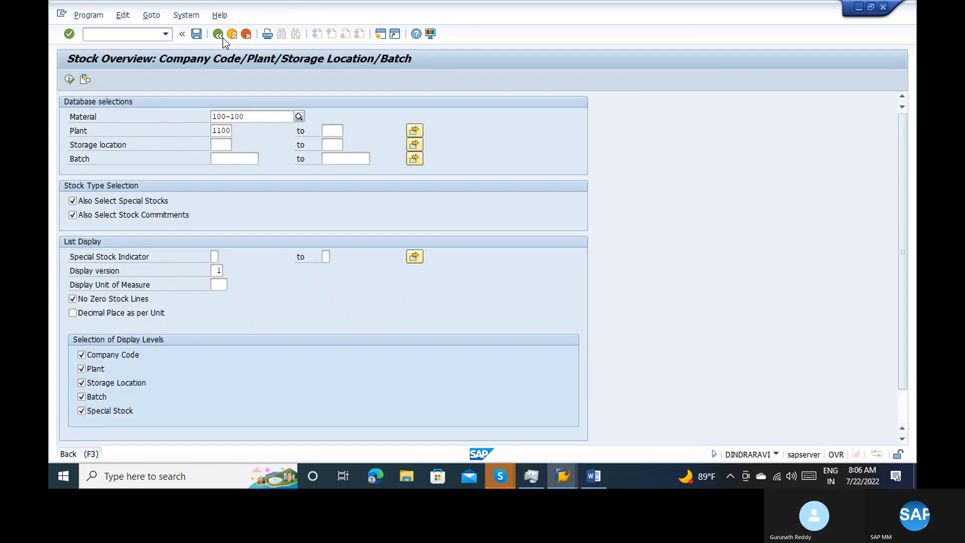
left_click(222, 38)
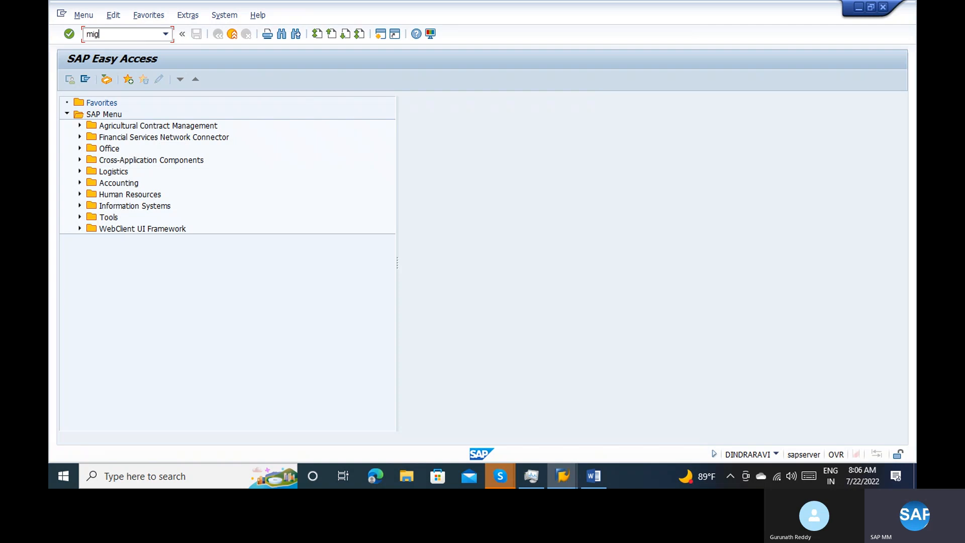
Open MIGO, select A01 Goods Receipt against R01 Purchase Order, and load the copied purchase order
key("Return")
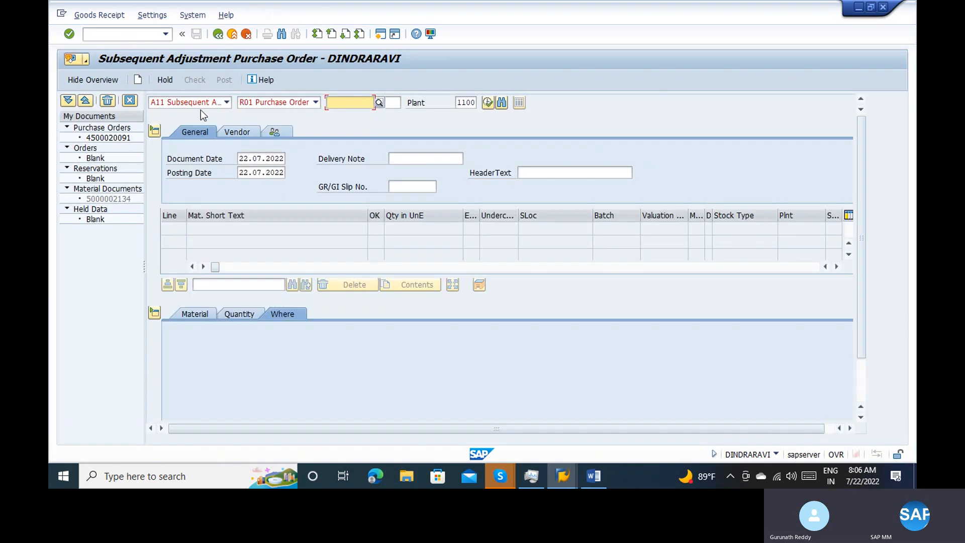
left_click(181, 102)
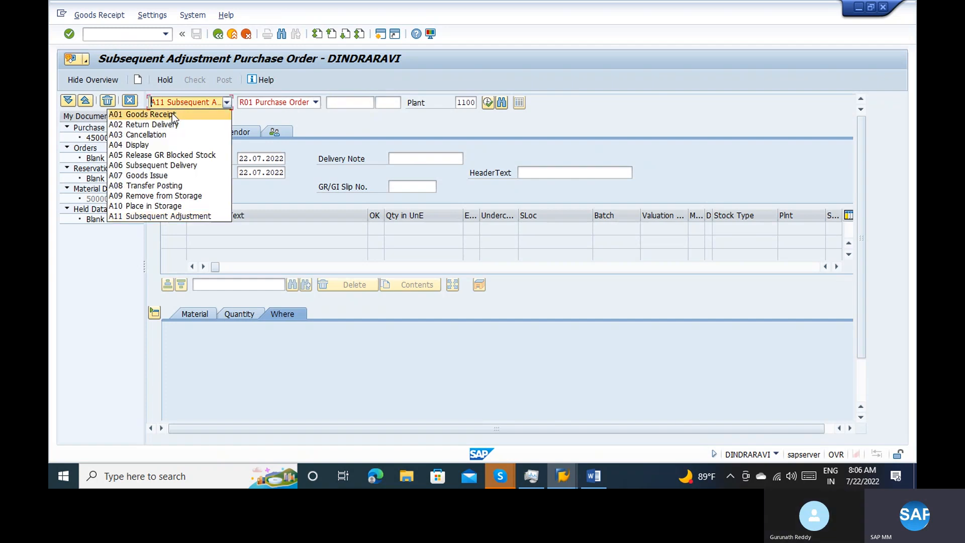
left_click(172, 113)
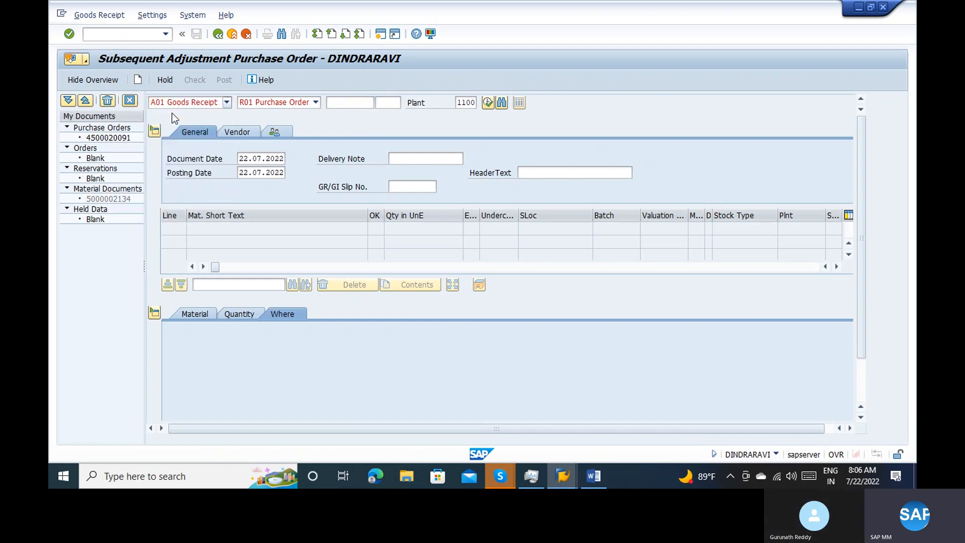
left_click(337, 106)
key("ctrl+v")
key("Return")
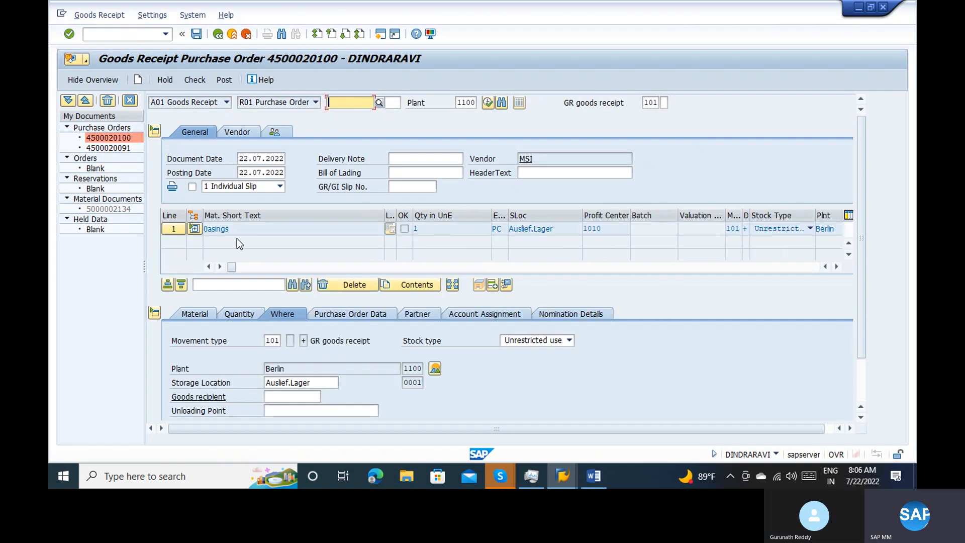
Expand line 1 of the goods receipt to examine its subcontracting component and quantity
left_click(194, 228)
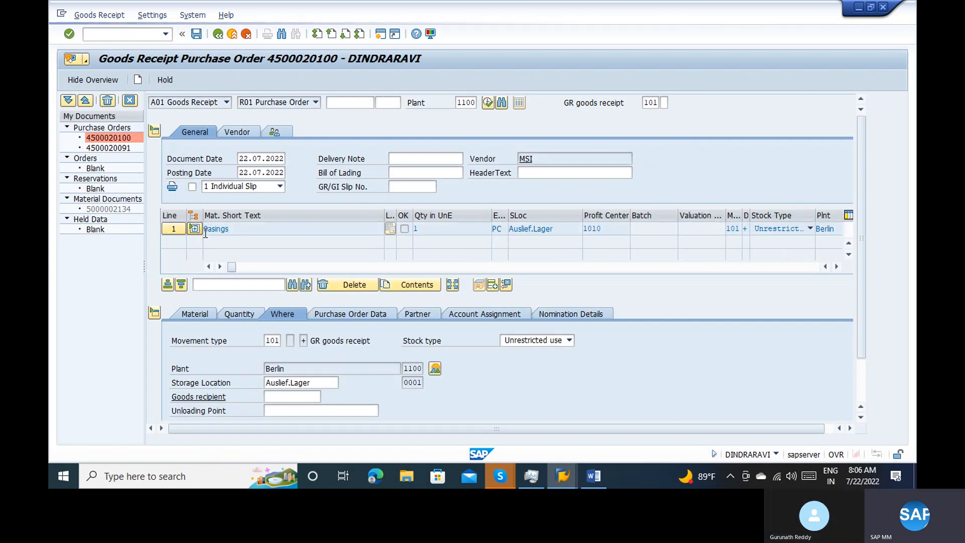
left_click(241, 242)
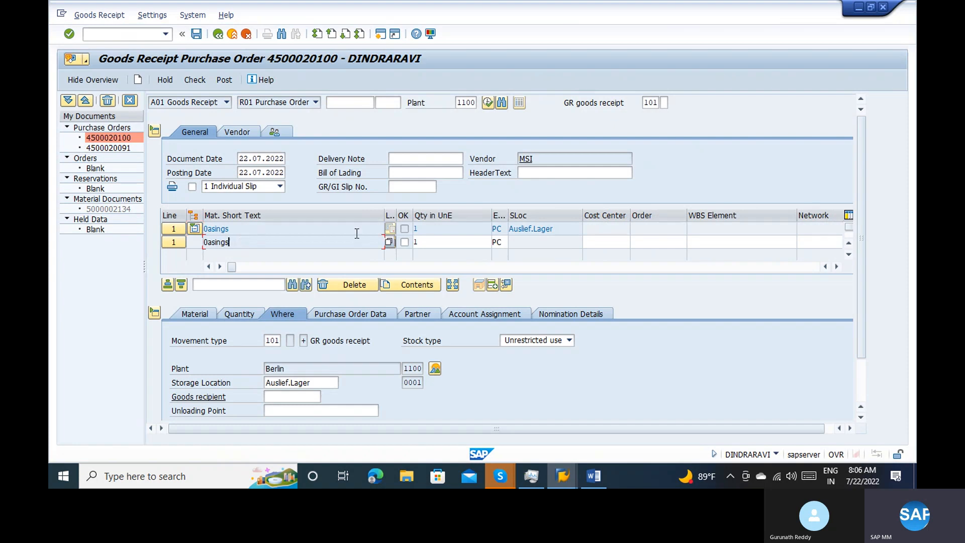
left_click(422, 244)
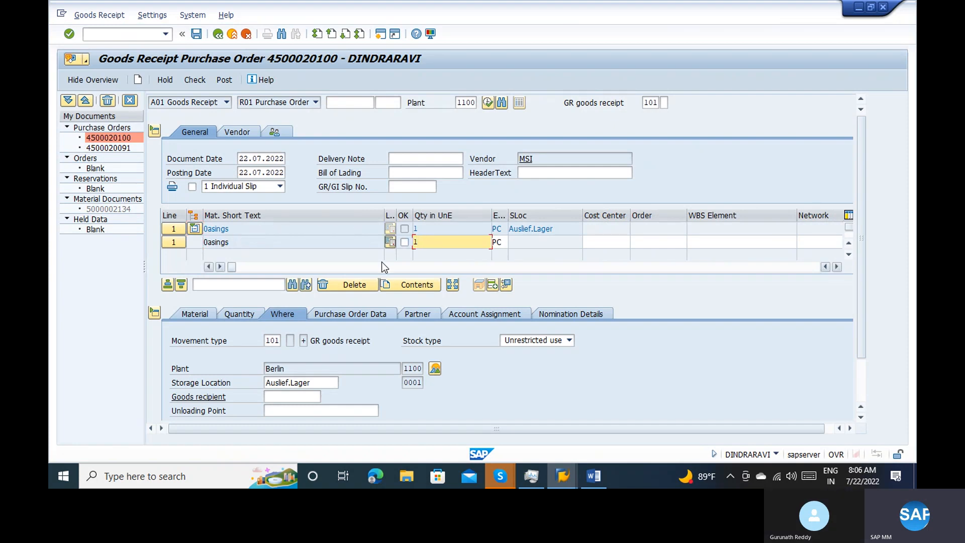
Mark both goods receipt lines as Item OK, check the document and post the goods receipt
left_click(439, 215)
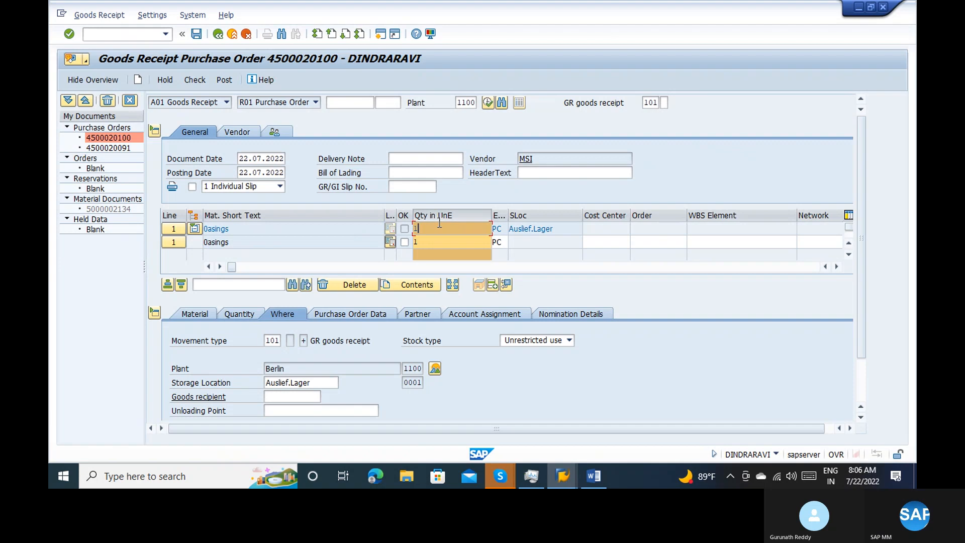
left_click(439, 216)
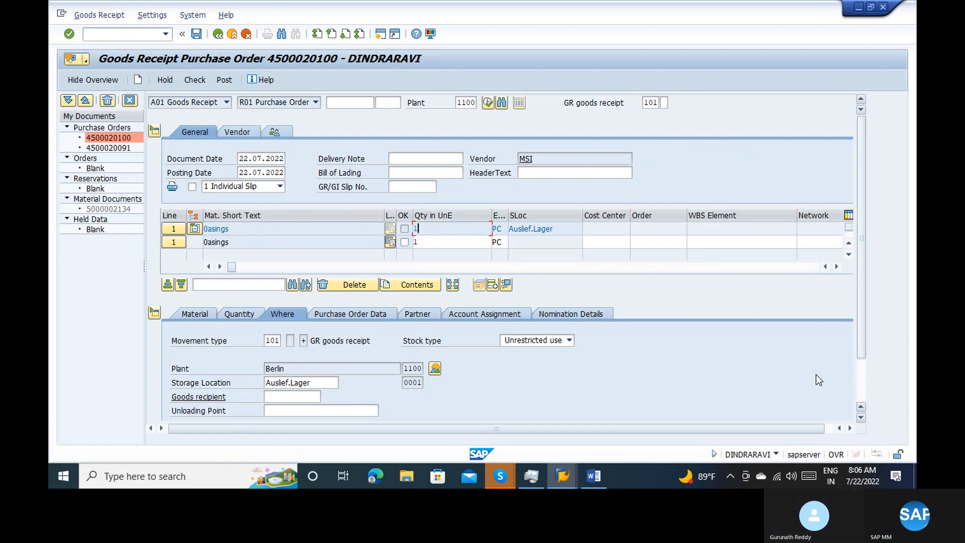
left_click(402, 243)
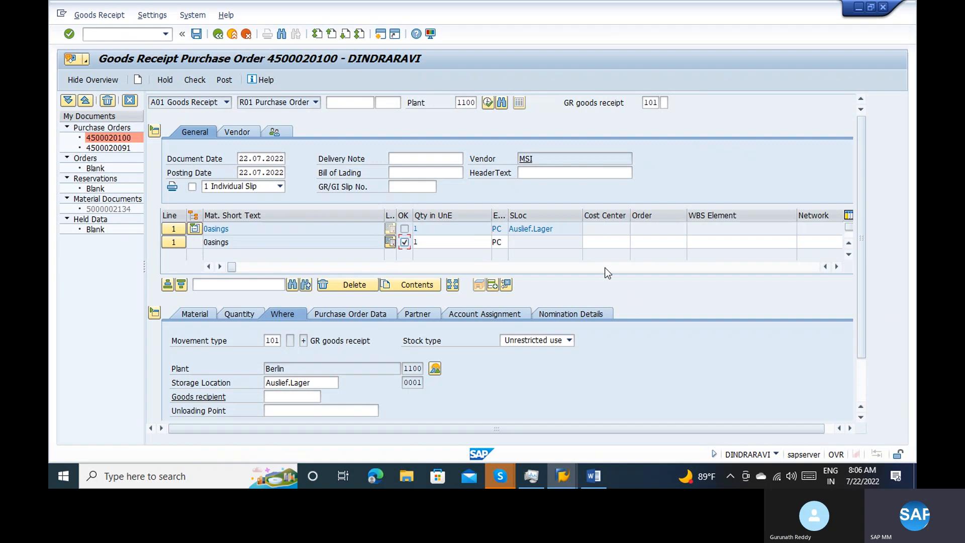
left_click(861, 382)
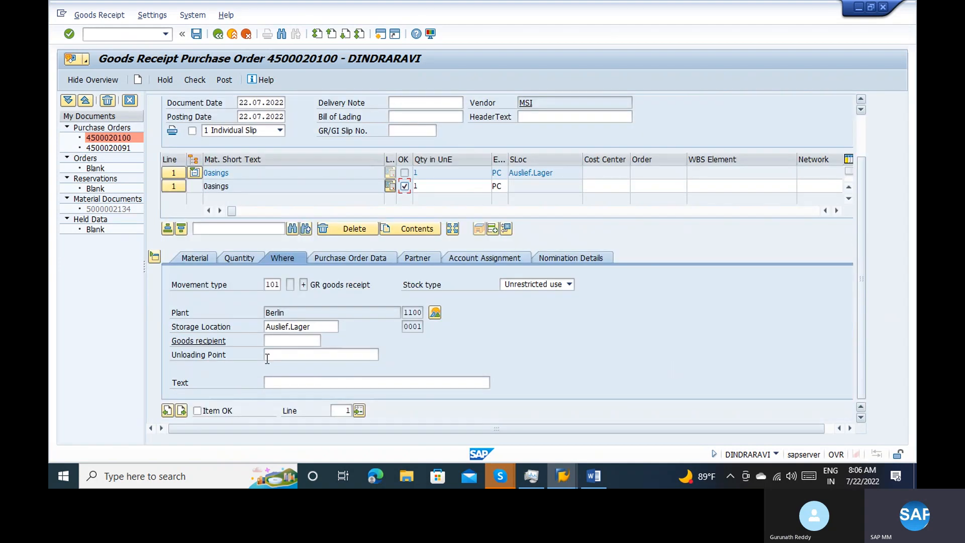
left_click(196, 414)
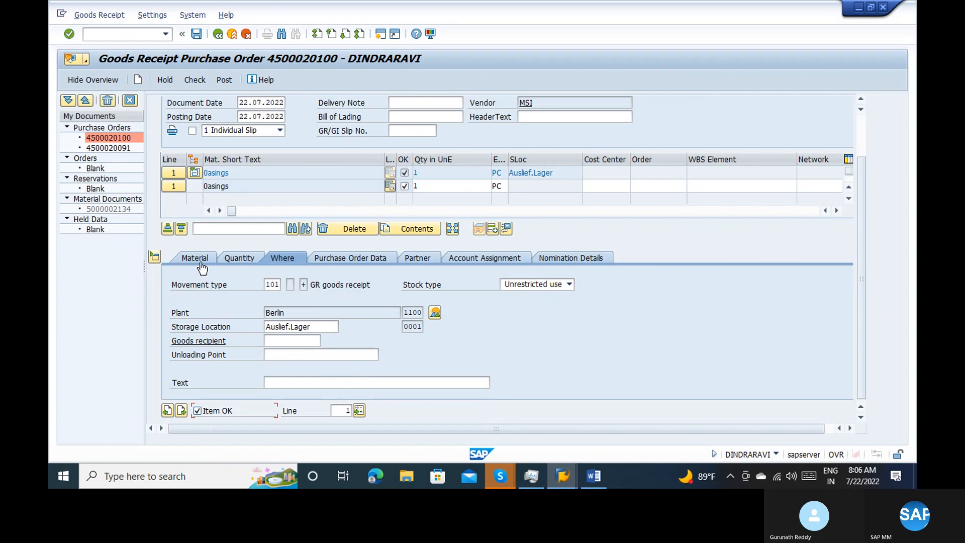
left_click(191, 82)
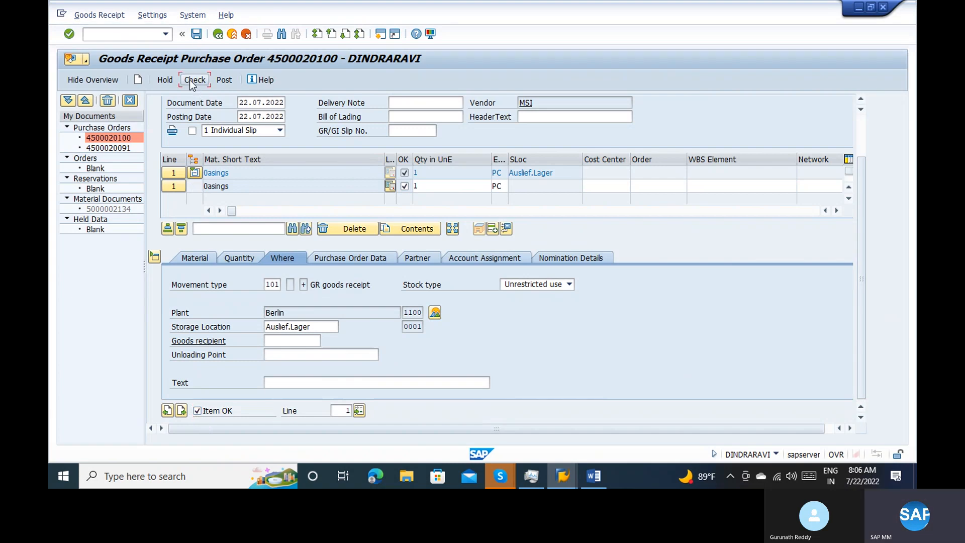
left_click(216, 81)
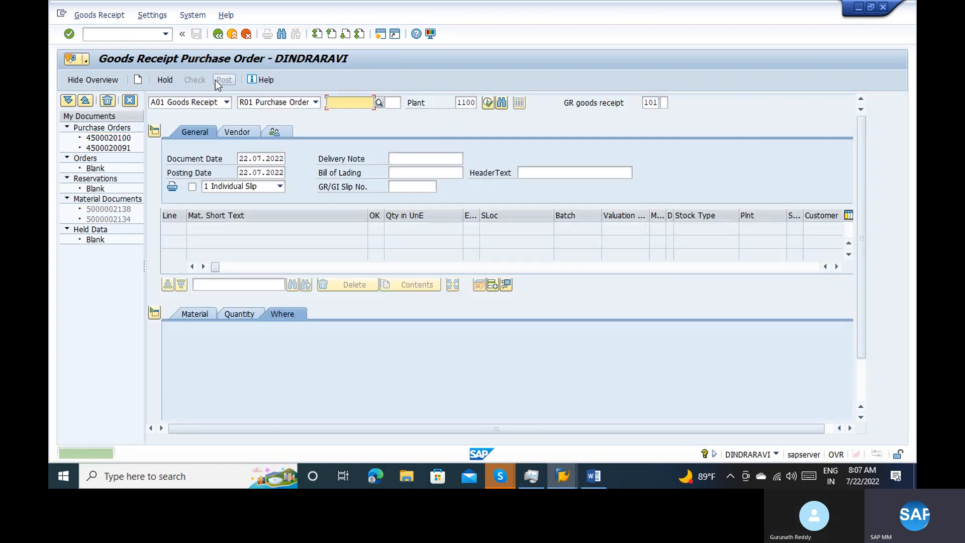
Display the posted material document with A04 Display and list its FI documents from the document information
left_click(209, 105)
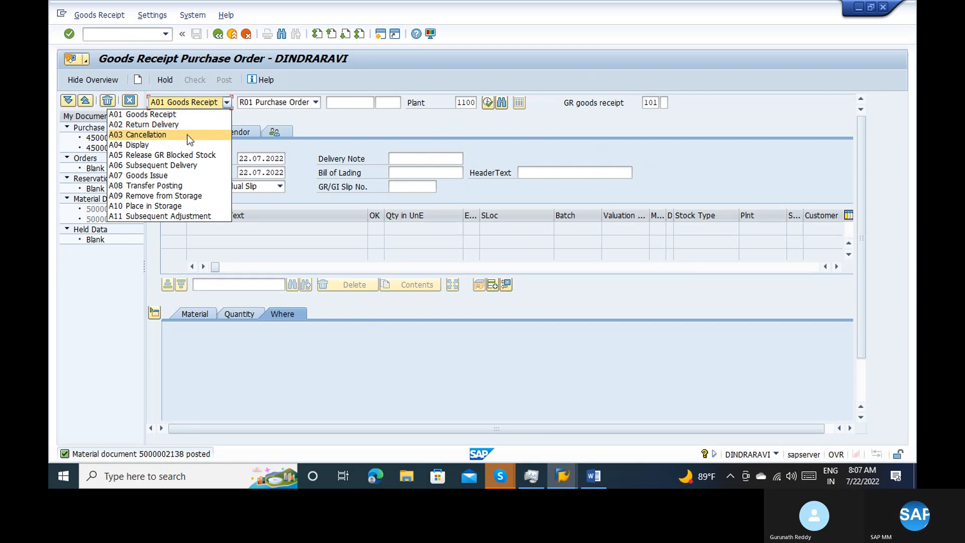
left_click(177, 145)
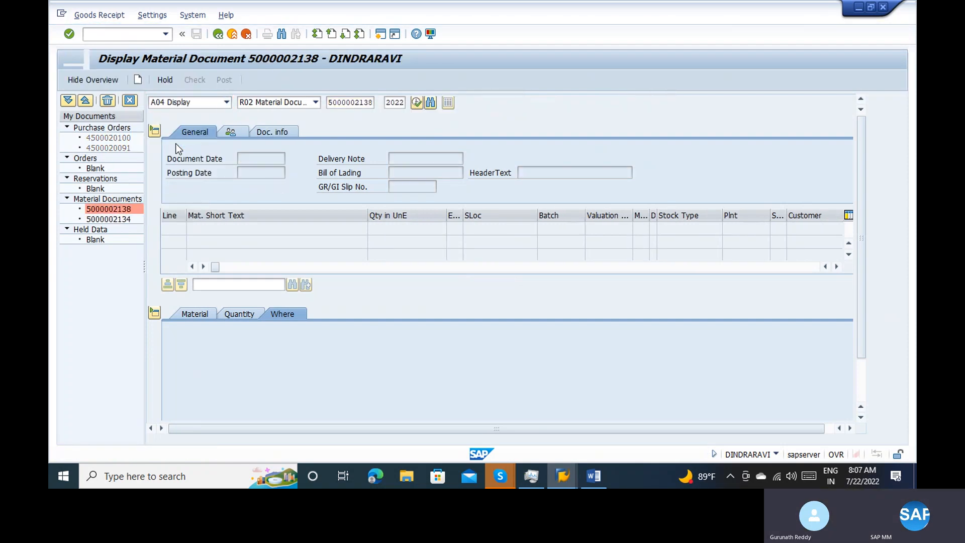
left_click(340, 130)
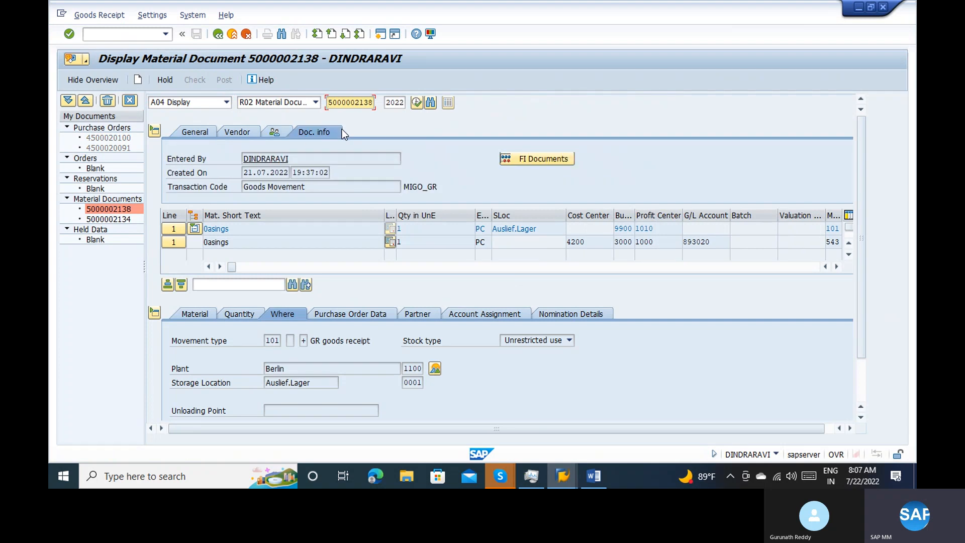
left_click(518, 160)
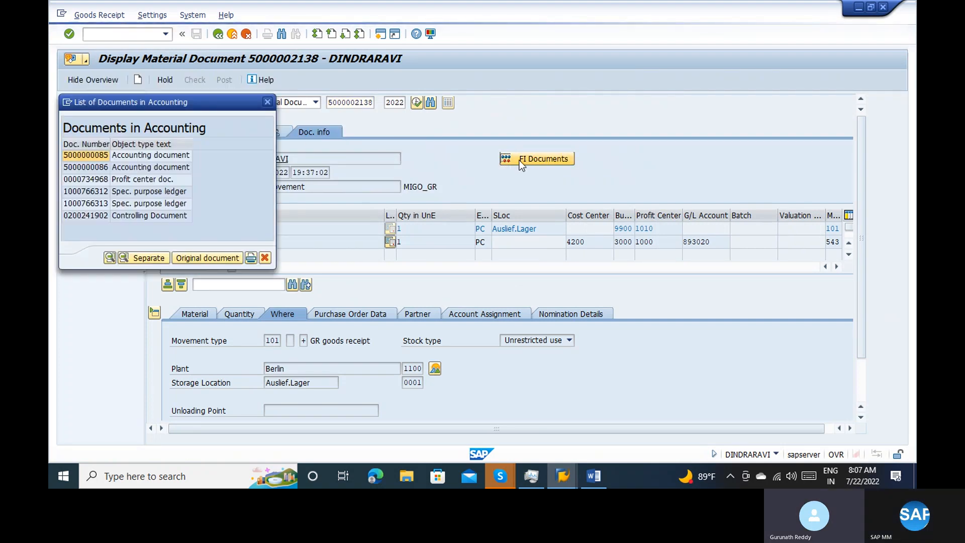
Examine the posting lines of both accounting documents in the list, returning to the list after each
double_click(148, 155)
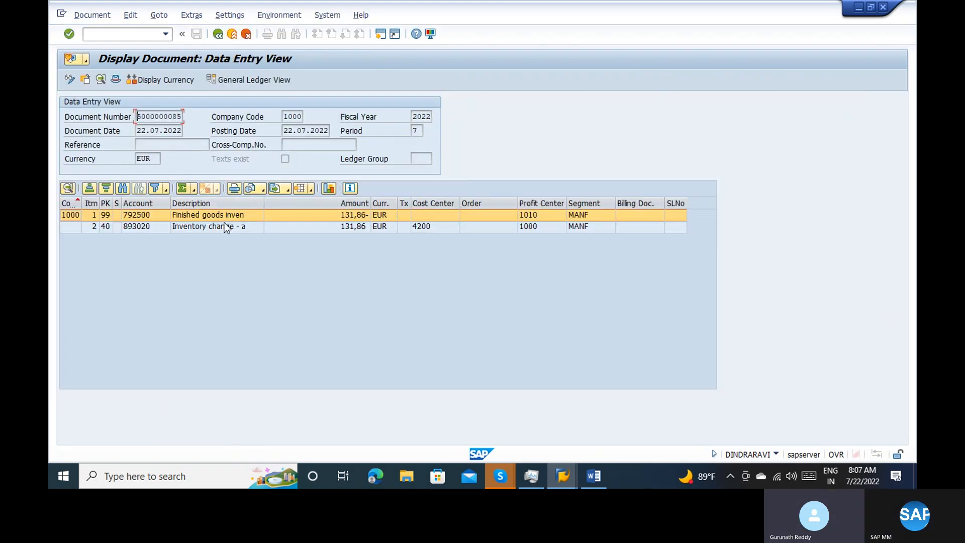
left_click(219, 35)
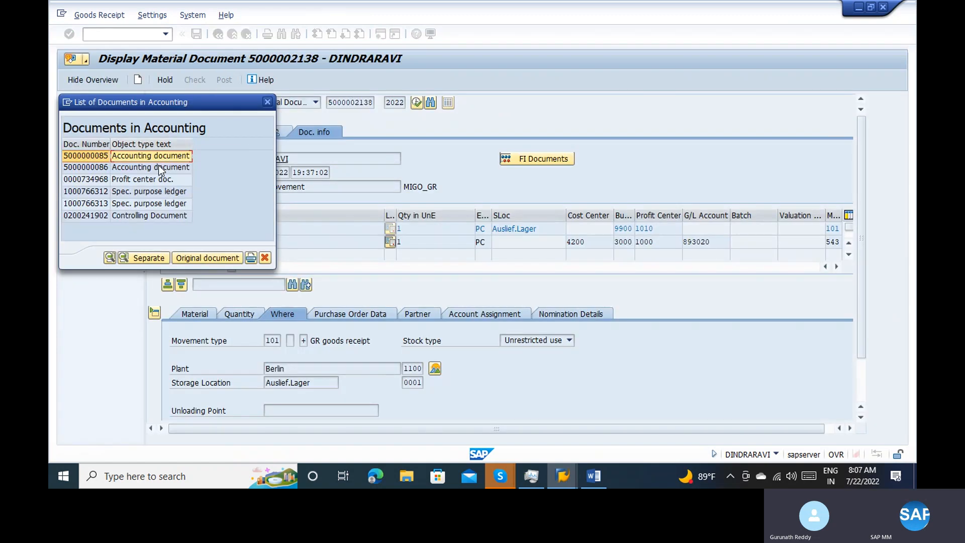
double_click(158, 167)
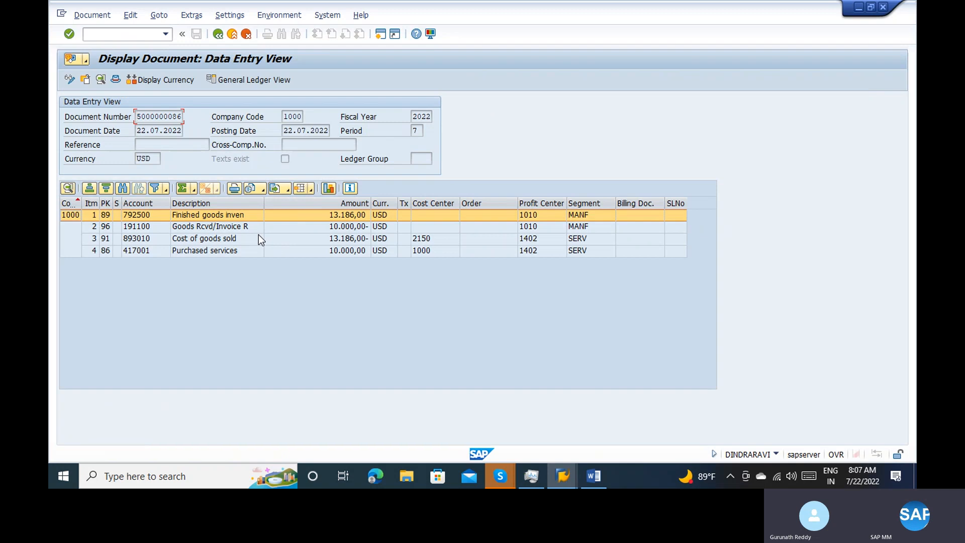
left_click(214, 37)
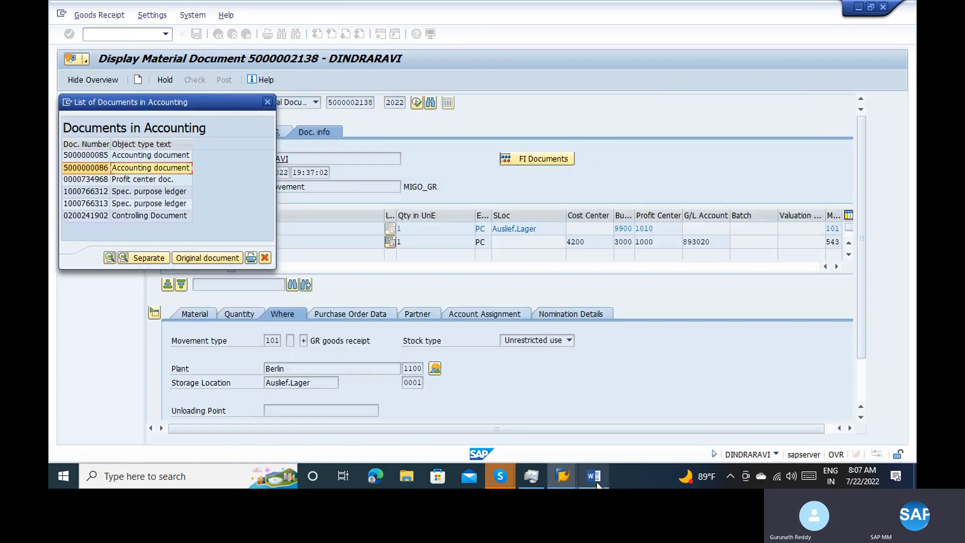
Switch to Word to review the notes on accounting entries per component, and return to the SAP material document
left_click(598, 485)
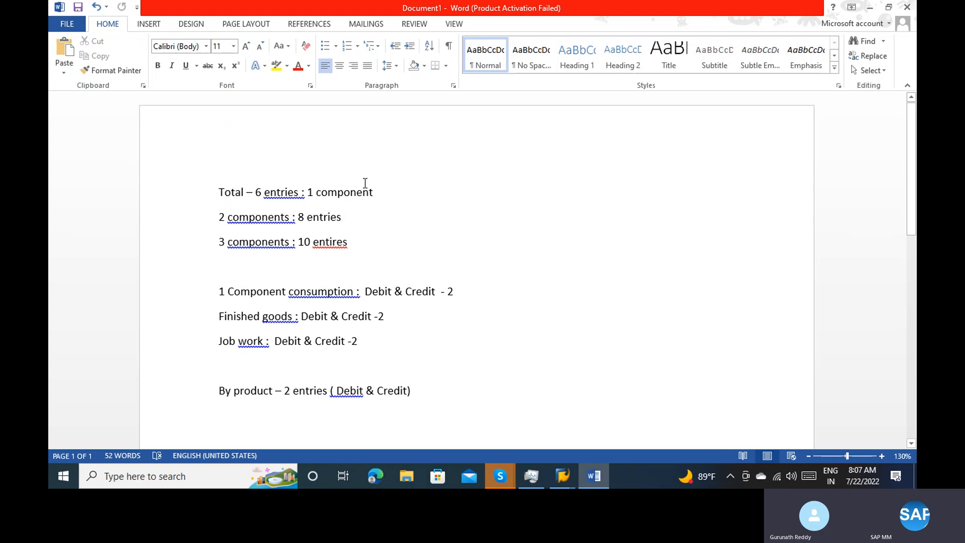
left_click(381, 192)
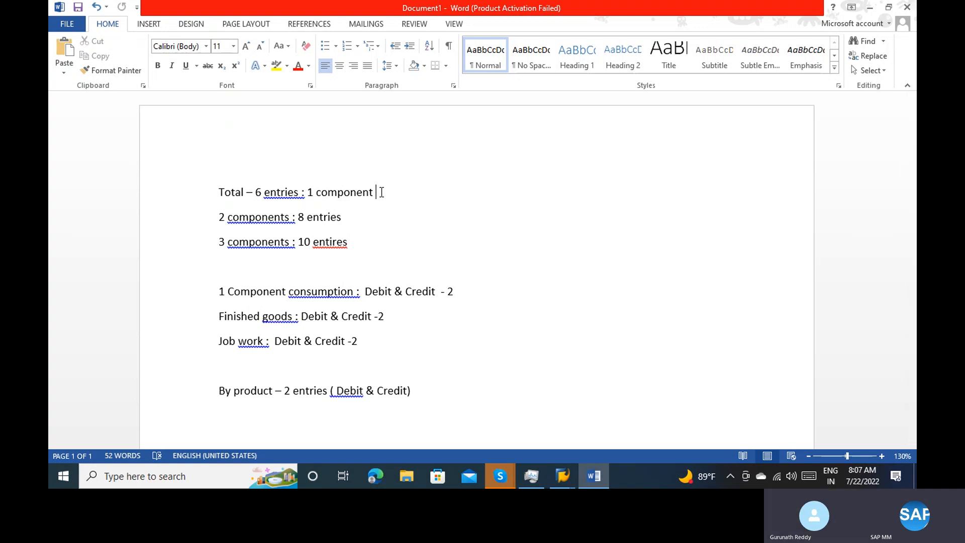
key("alt+Tab")
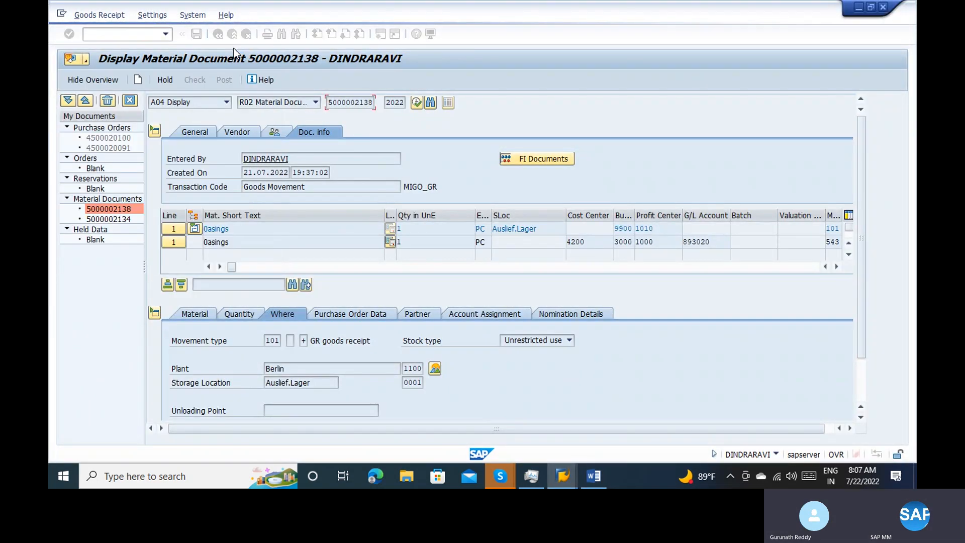
Leave the material document display and open the MIRO incoming invoice transaction
left_click(230, 37)
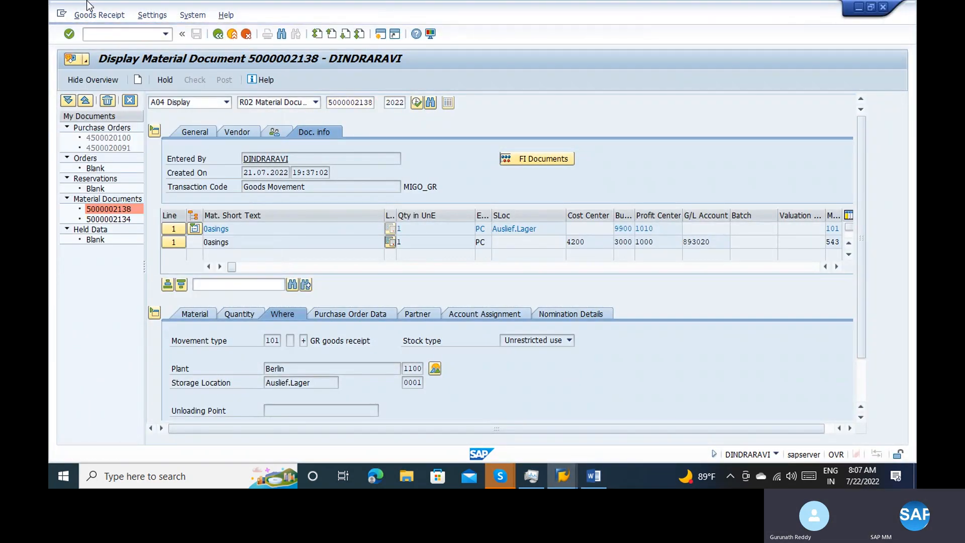
type("miro")
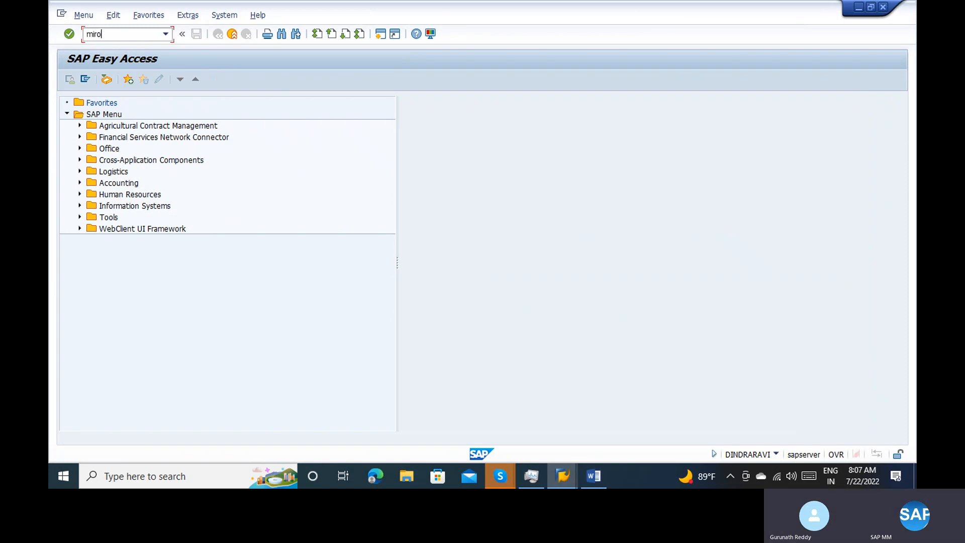
key("Return")
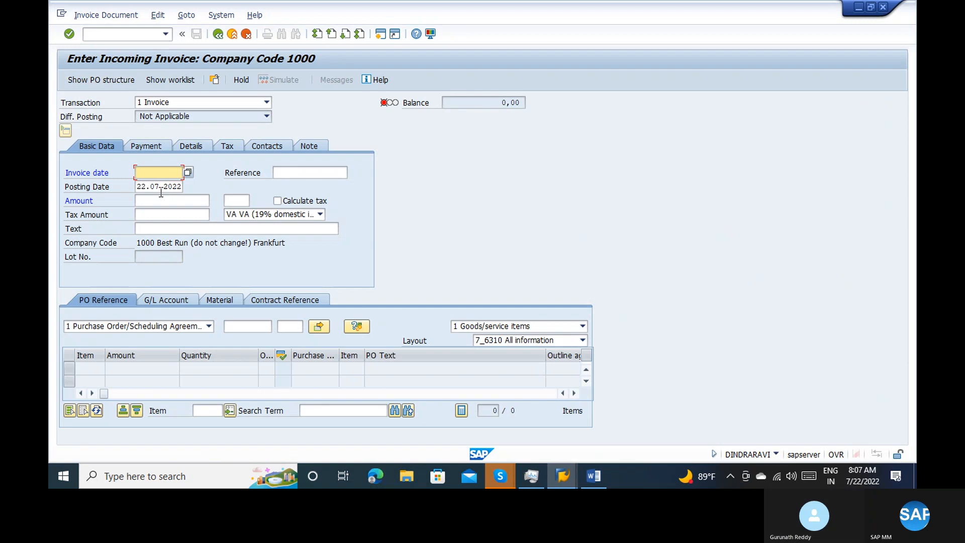
Try an invoice dated 22.07.2022 against the first suggested purchase order, and restart the transaction with /nmiro
key("Down")
key("Return")
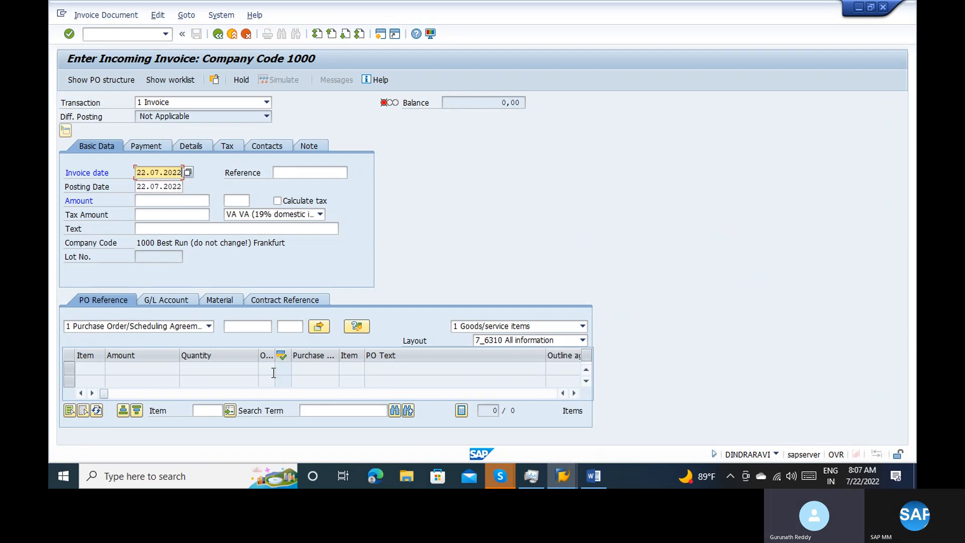
left_click(252, 331)
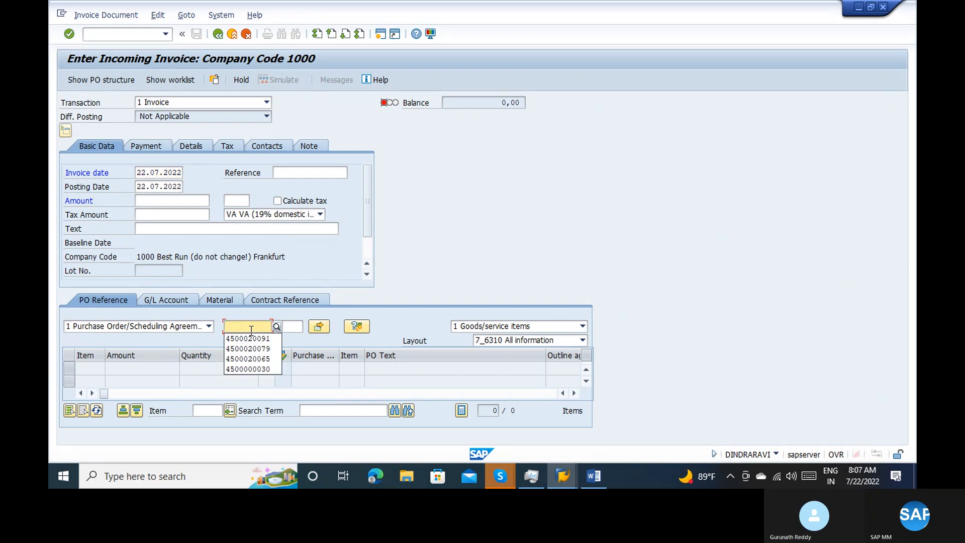
left_click(246, 337)
key("Return")
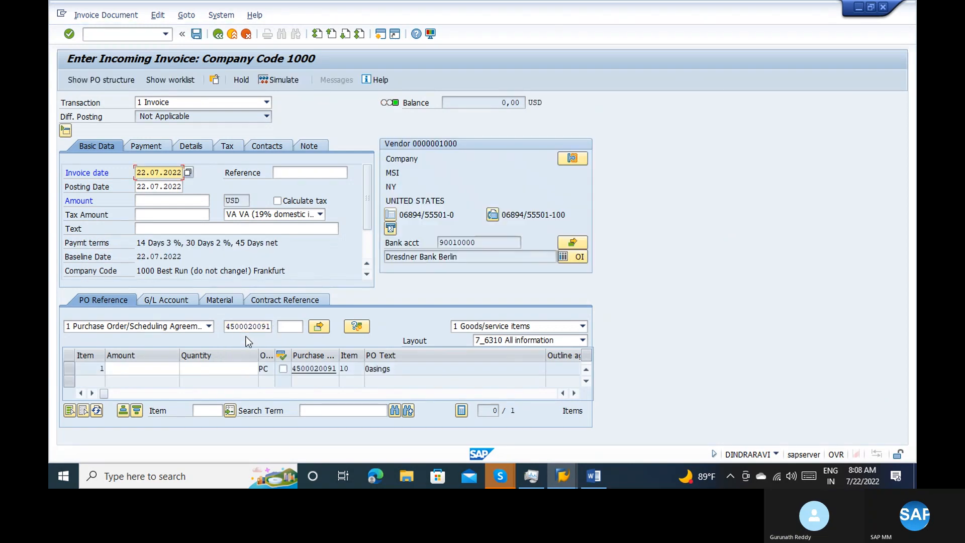
left_click(149, 370)
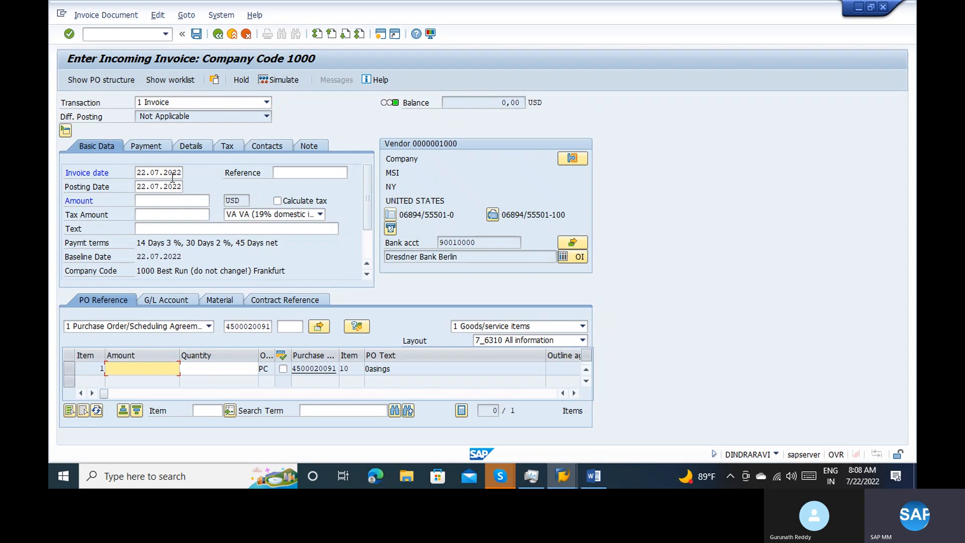
left_click(134, 36)
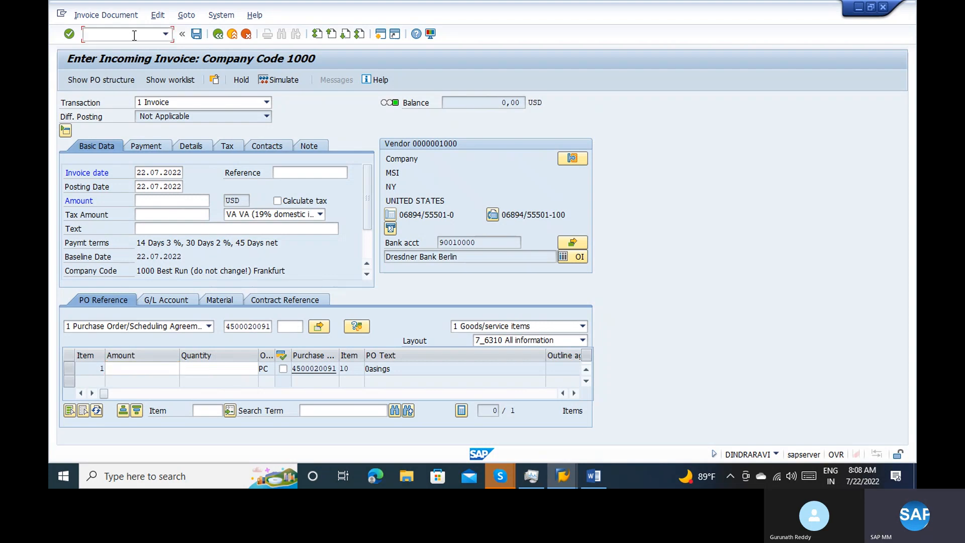
type("/nmiro")
key("Return")
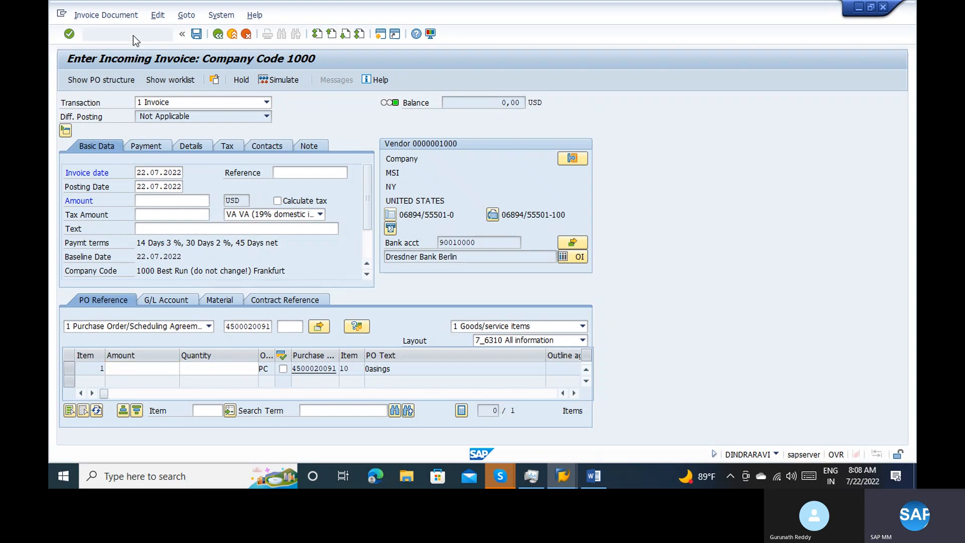
Switch to the window with the older purchase order, examine its item components, and return to the start screen
key("alt+Tab")
key("alt+Tab")
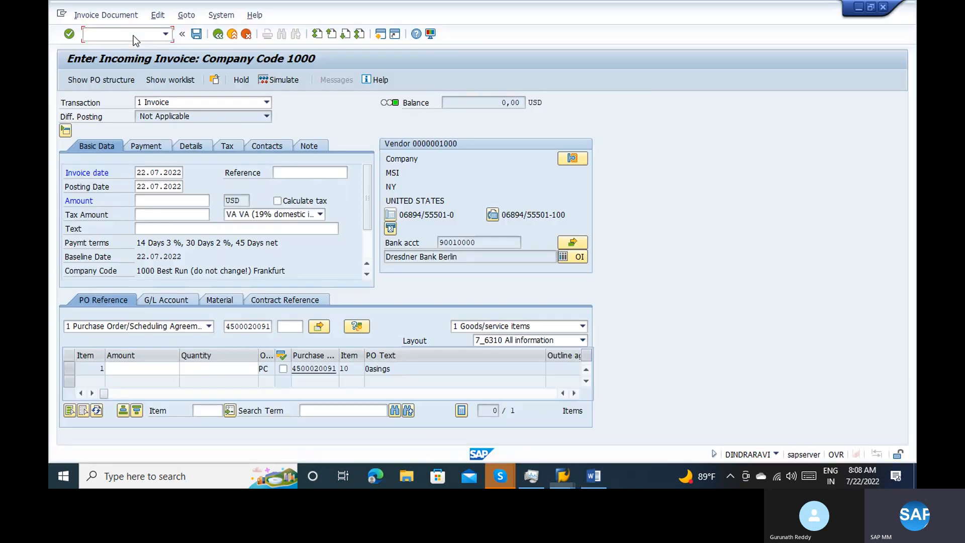
key("alt+Tab")
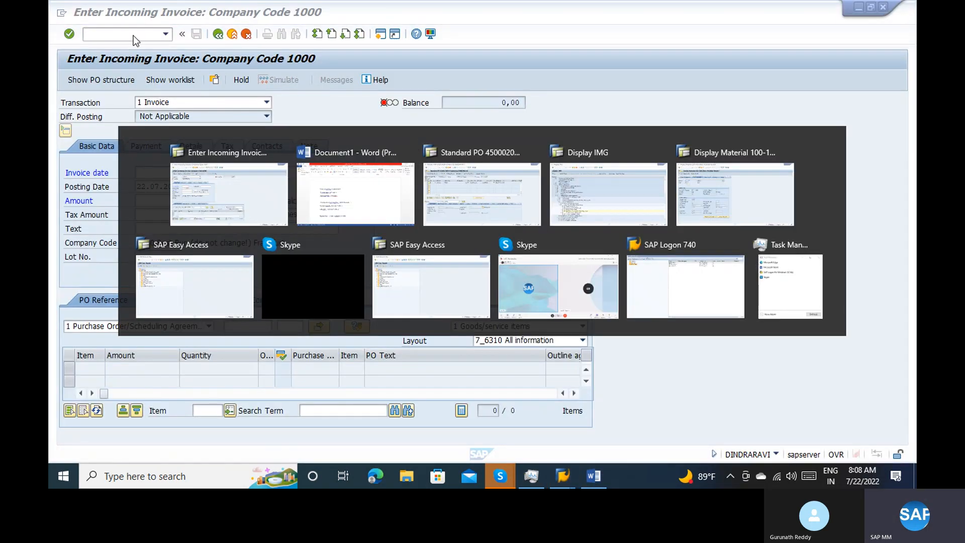
key("alt+Tab")
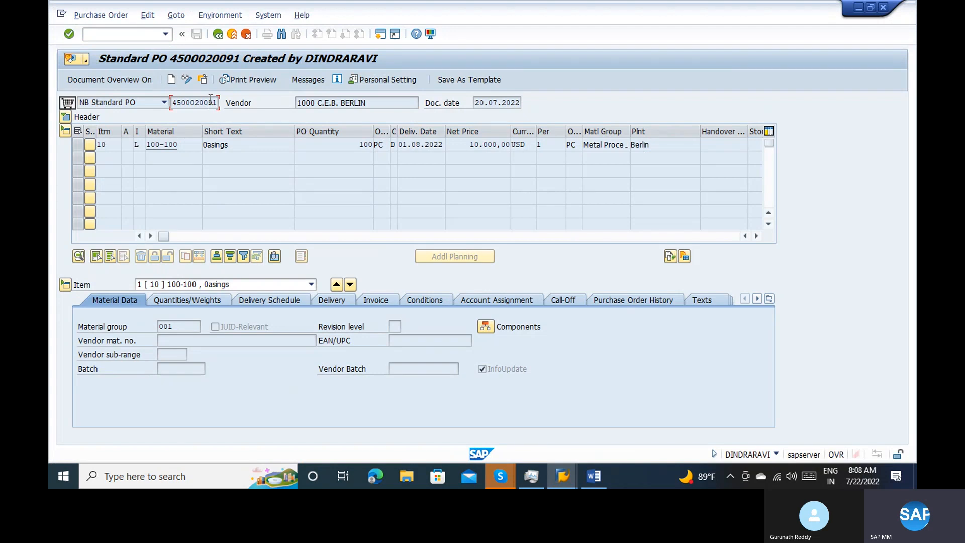
left_click(487, 327)
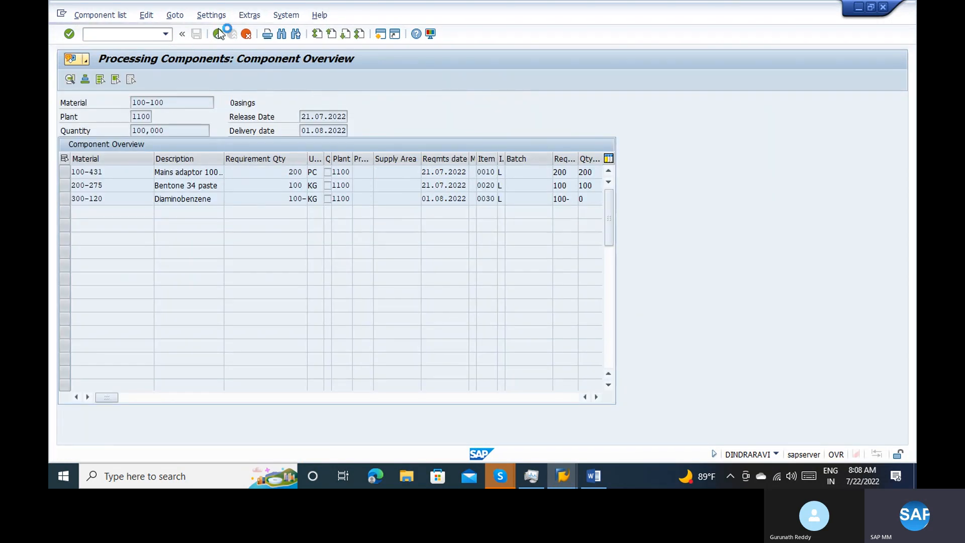
left_click(219, 34)
left_click(219, 34)
Run ME23N to display the latest purchase order and open the component overview from item 10's material data
left_click(108, 40)
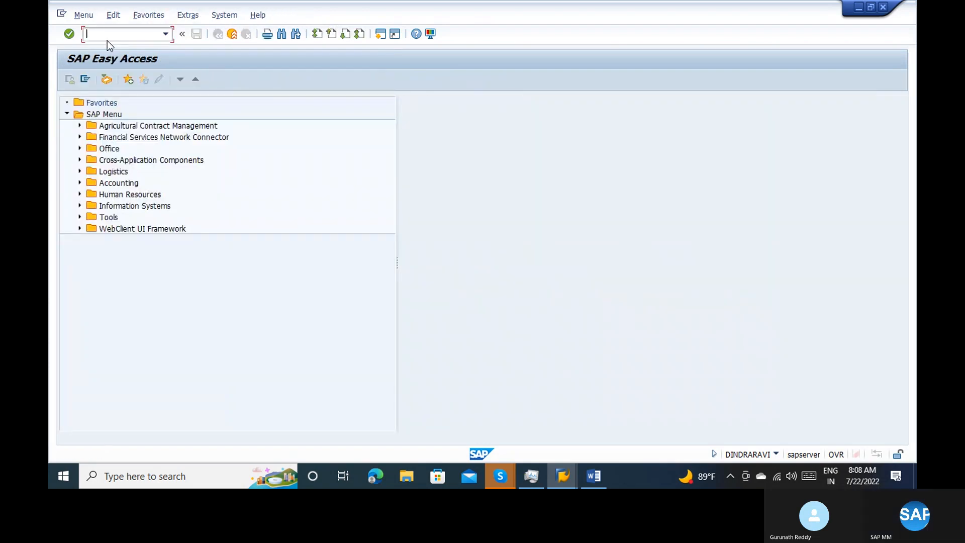
type("me23n")
key("Return")
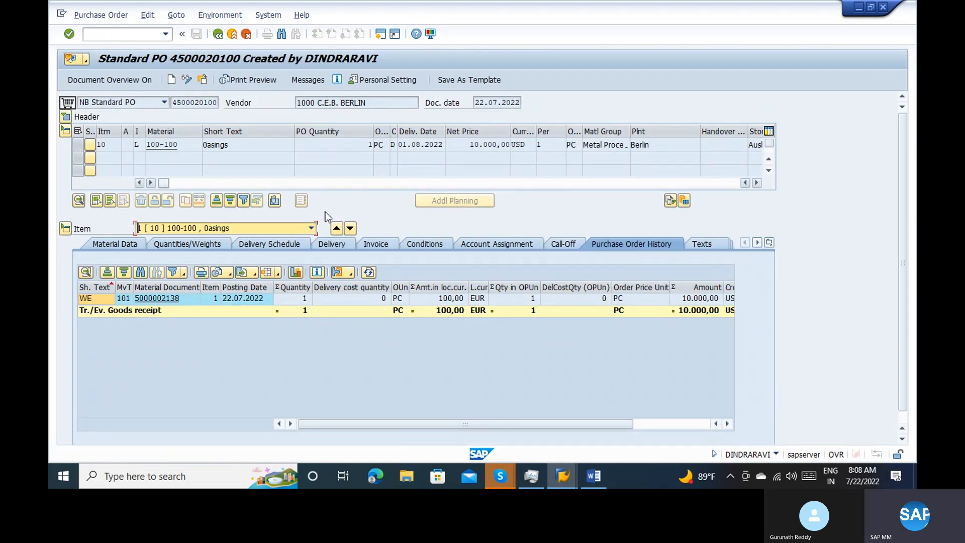
left_click(135, 245)
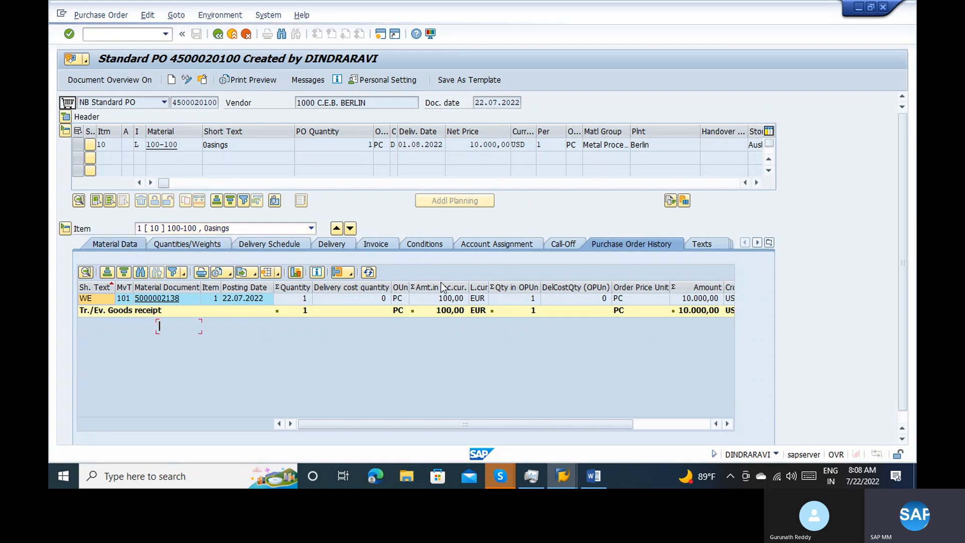
left_click(480, 326)
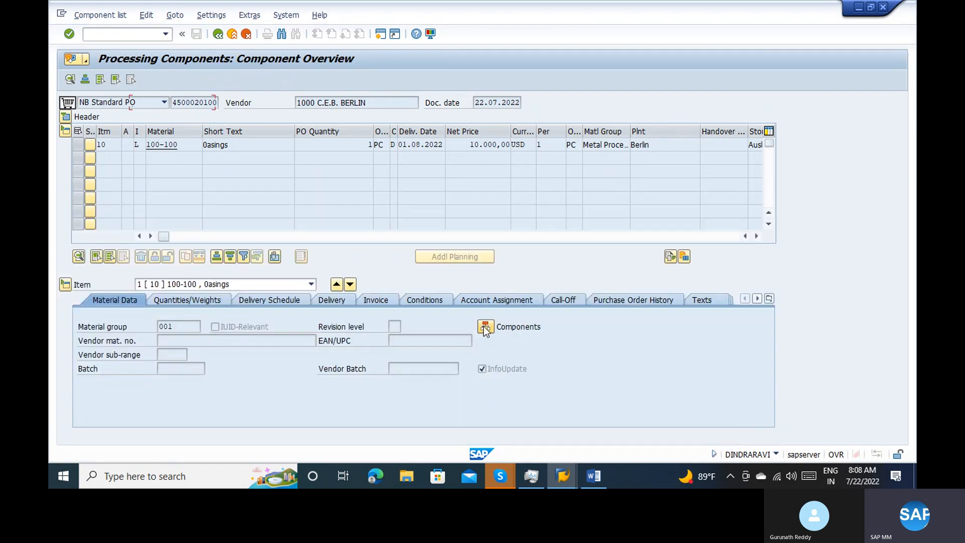
Leave the component overview, copy the displayed purchase order's number, and switch to the incoming invoice window
left_click(219, 36)
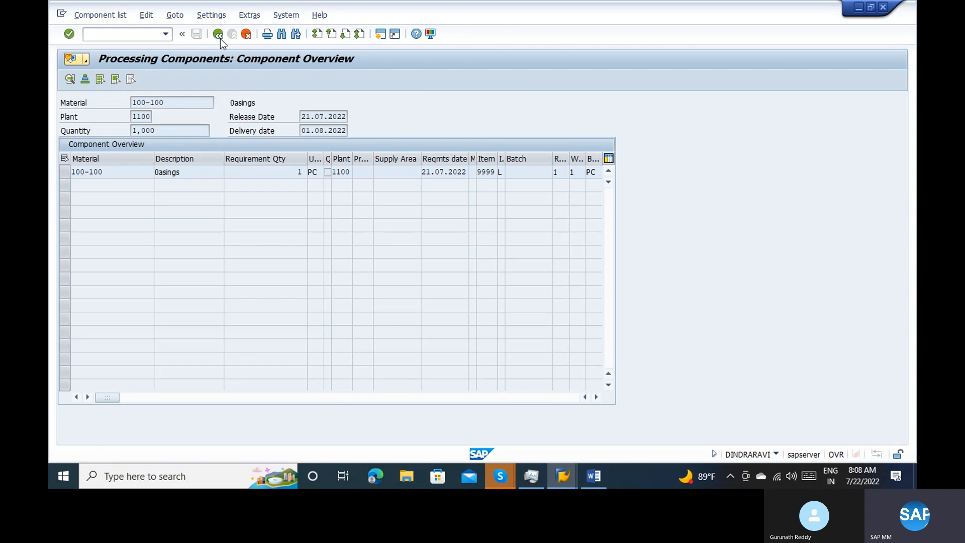
key("Return")
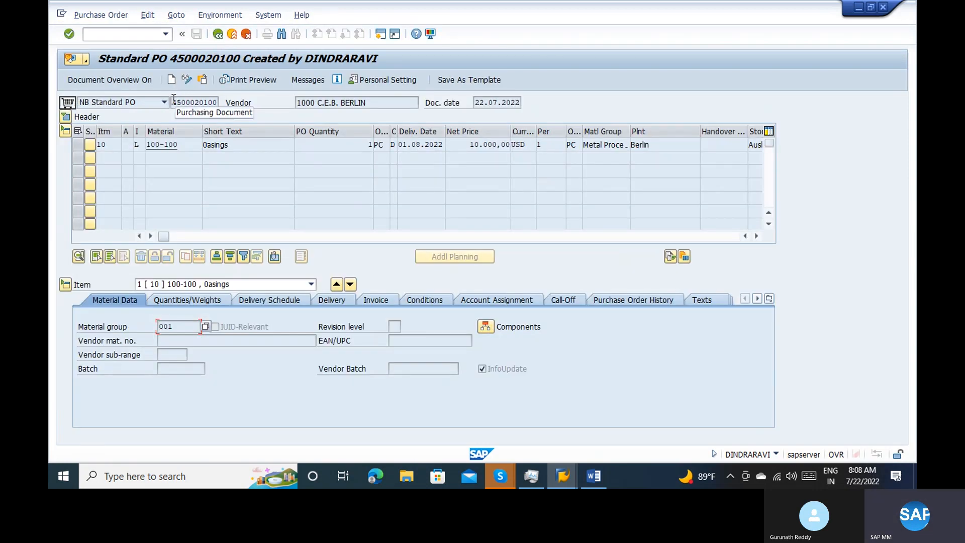
left_click(174, 101)
double_click(174, 100)
key("ctrl+c")
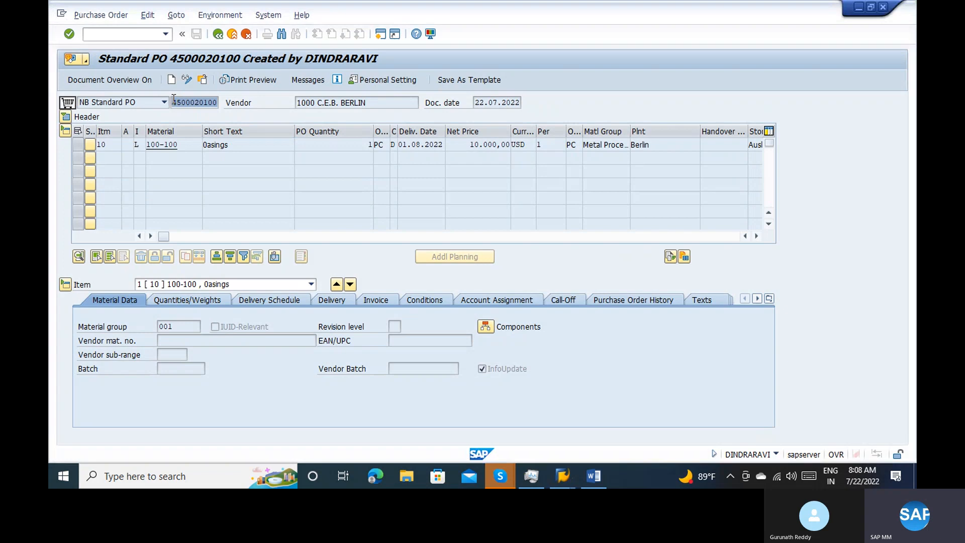
key("alt+Tab")
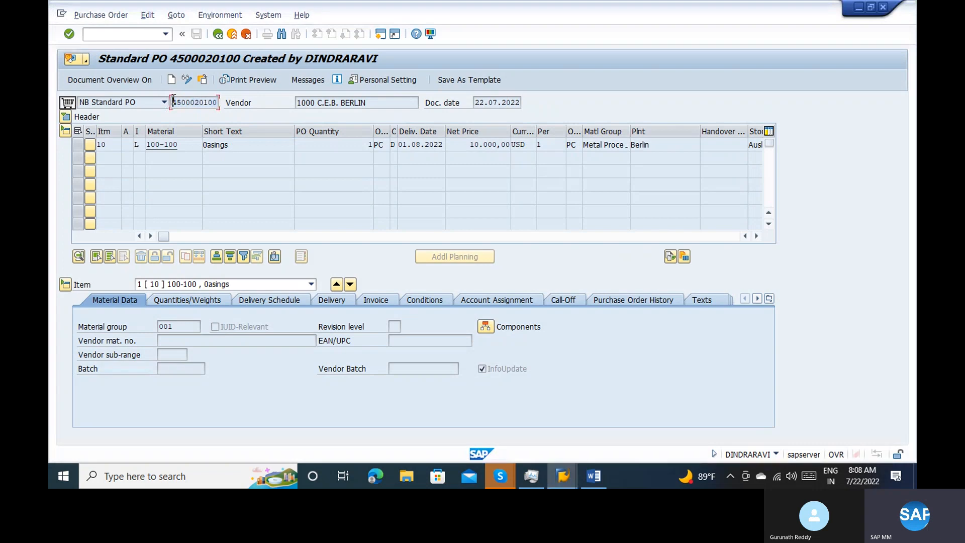
Reference the copied purchase order in the incoming invoice and load its item with invoice date 22.07.2022
left_click(244, 328)
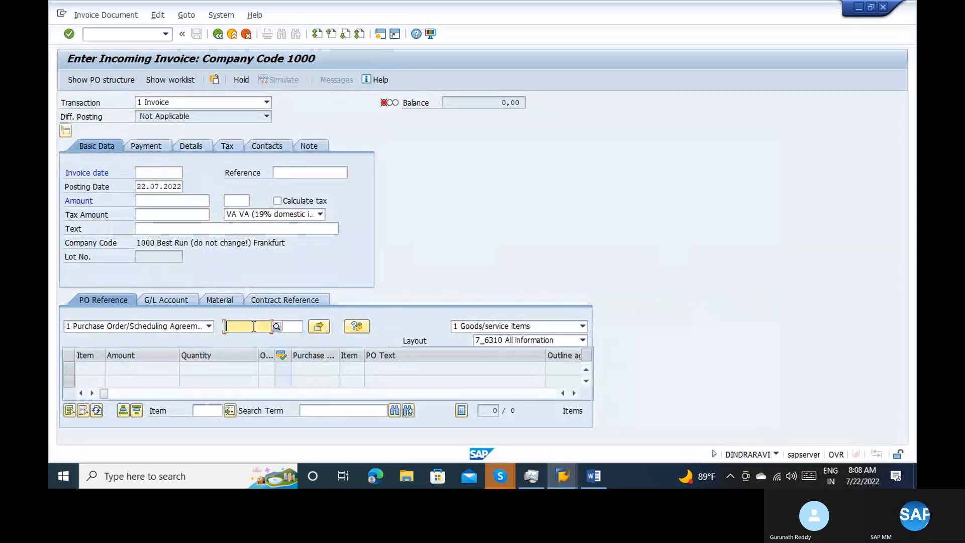
key("ctrl+v")
left_click(155, 169)
key("space")
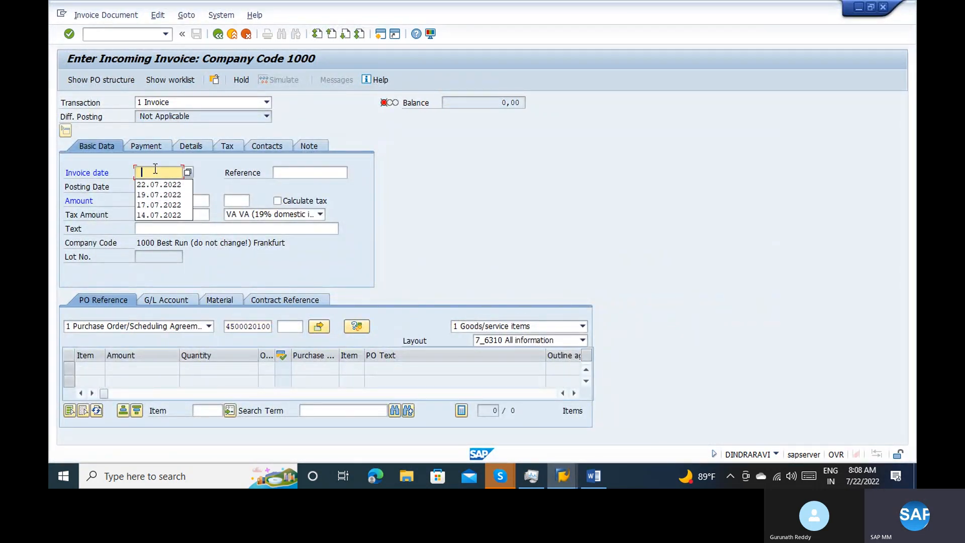
key("Down")
key("Return")
Set the invoice reference to DDD and turn on automatic tax calculation
key("Return")
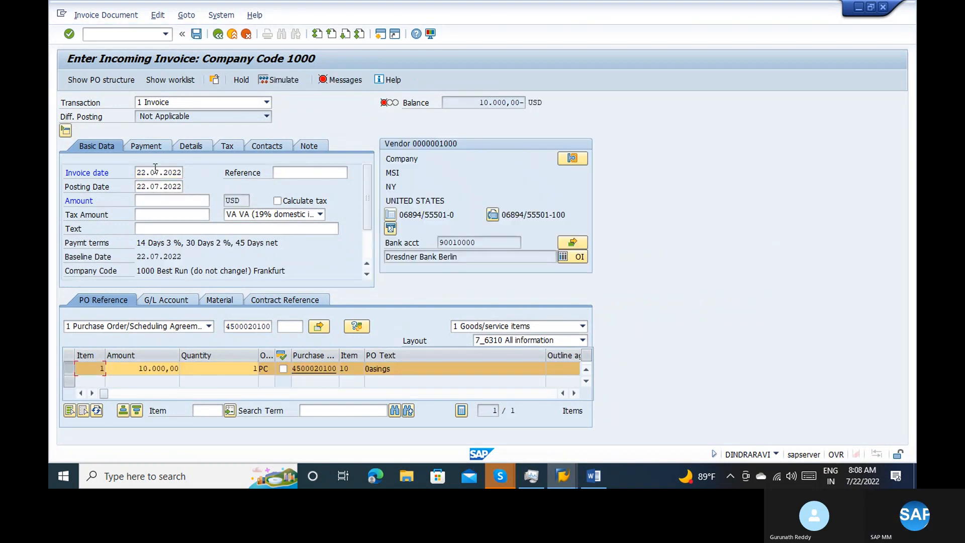
left_click(282, 170)
type("ddd")
key("Return")
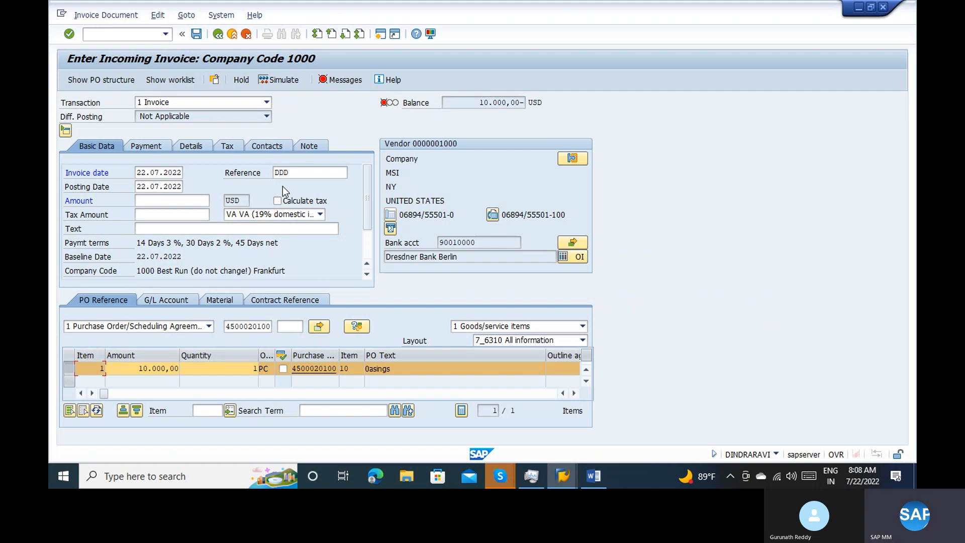
left_click(278, 201)
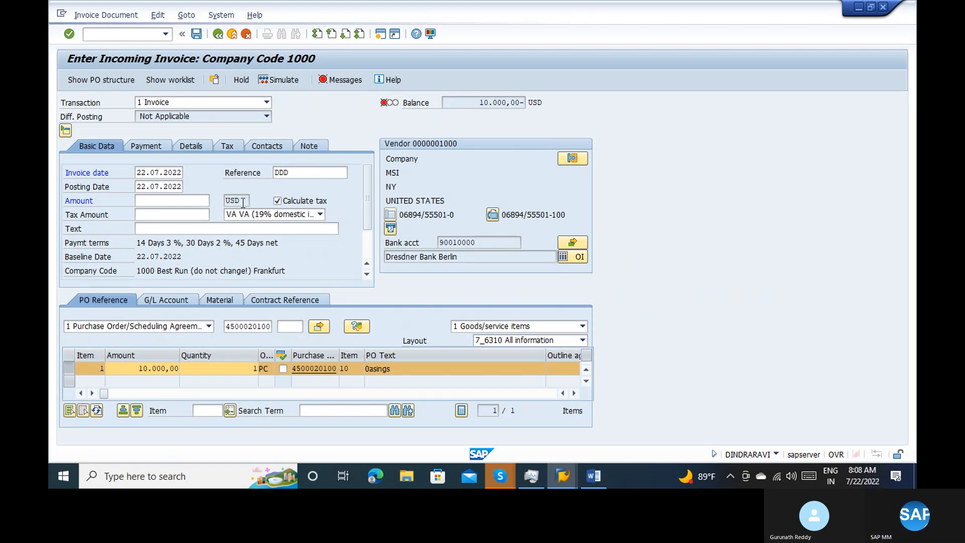
key("Return")
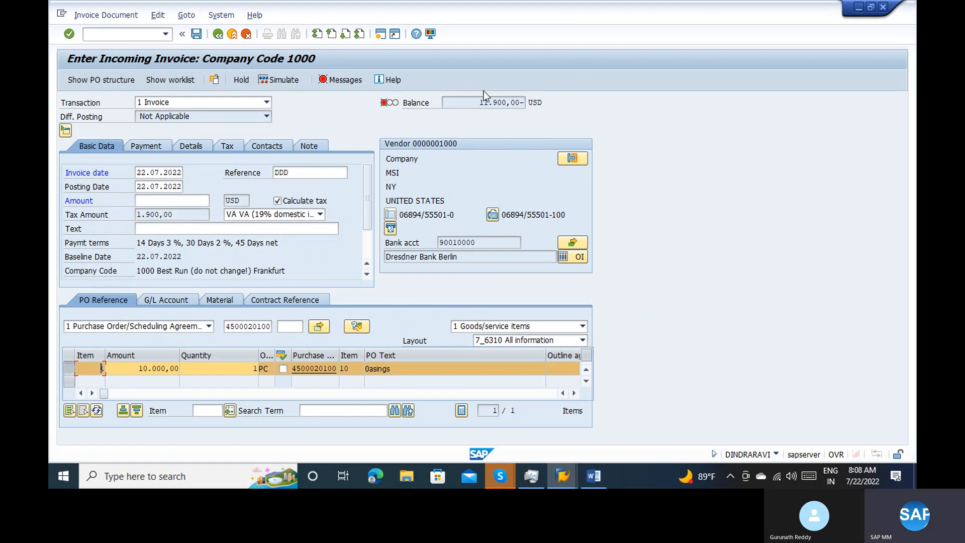
Copy the invoice balance into the amount as 11.900,00 USD
left_click_drag(478, 102, 522, 105)
key("ctrl+c")
left_click(170, 203)
key("ctrl+v")
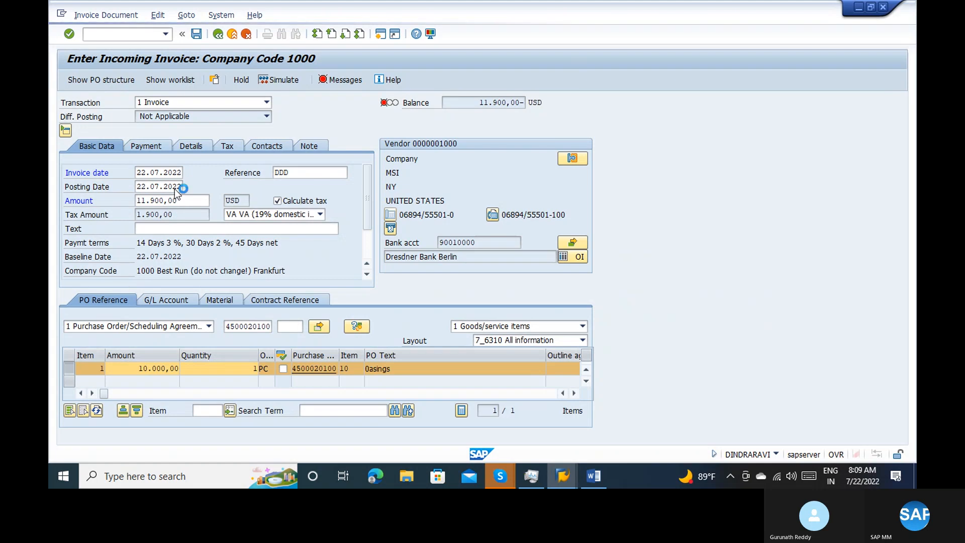
key("Return")
Simulate the invoice document, post it from the simulation, and return to the SAP Easy Access start screen
left_click(275, 80)
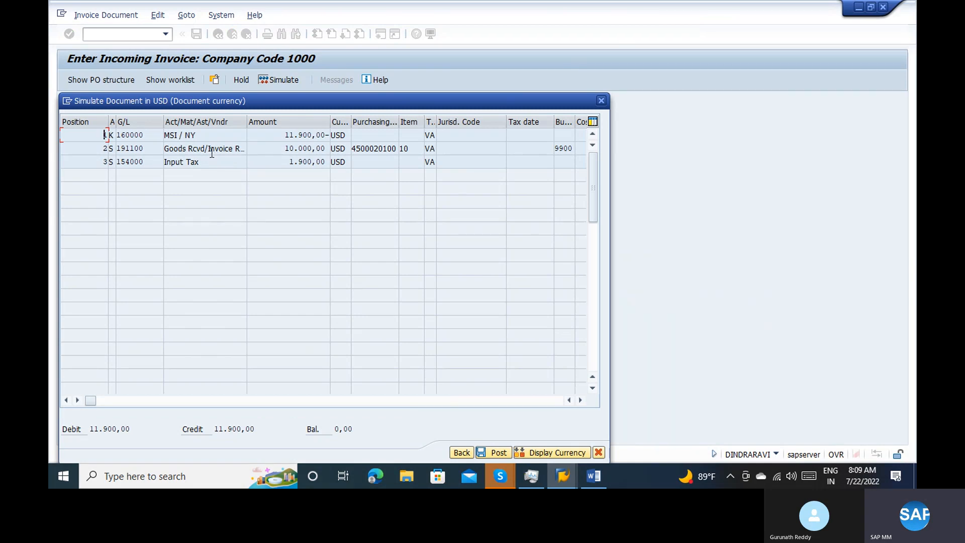
left_click(202, 136)
left_click(501, 453)
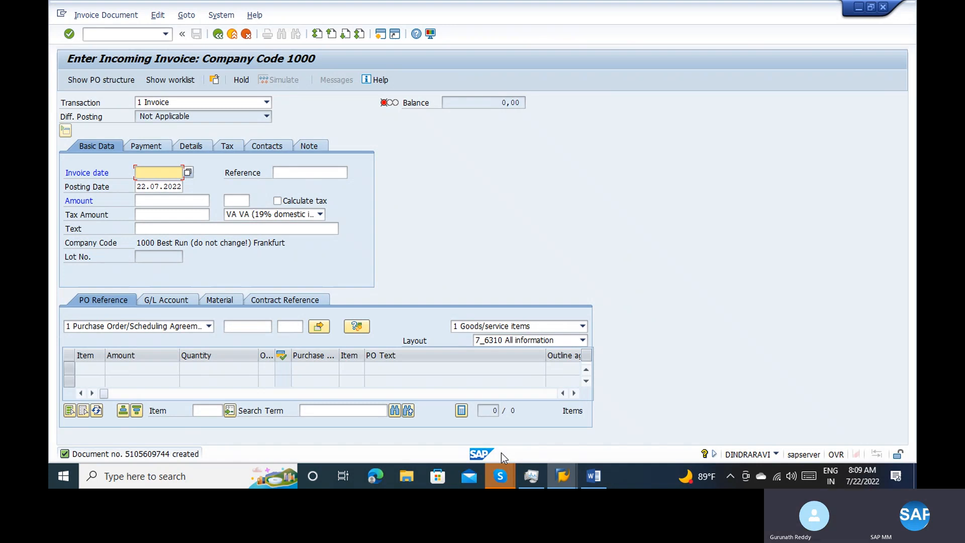
left_click(232, 40)
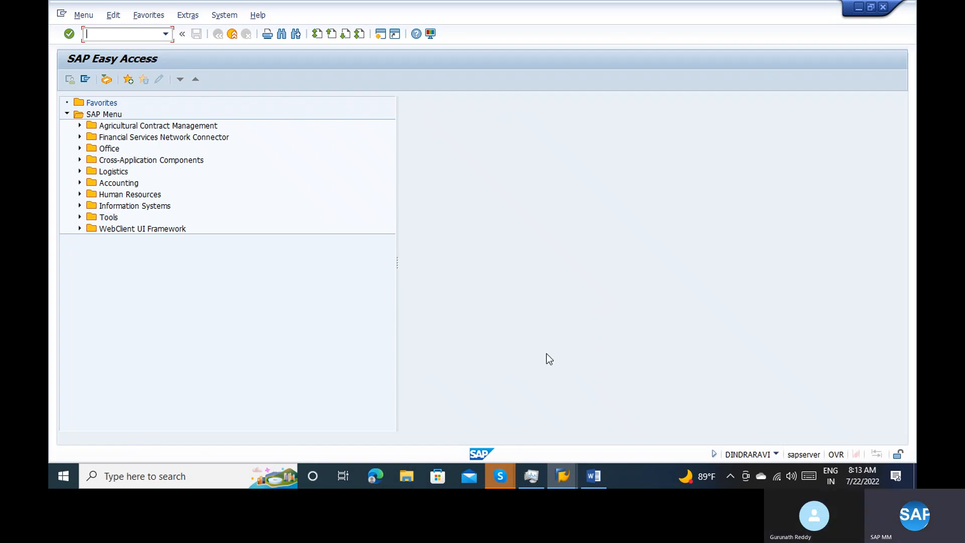
Switch to the Skype window with the ongoing group call
left_click(505, 473)
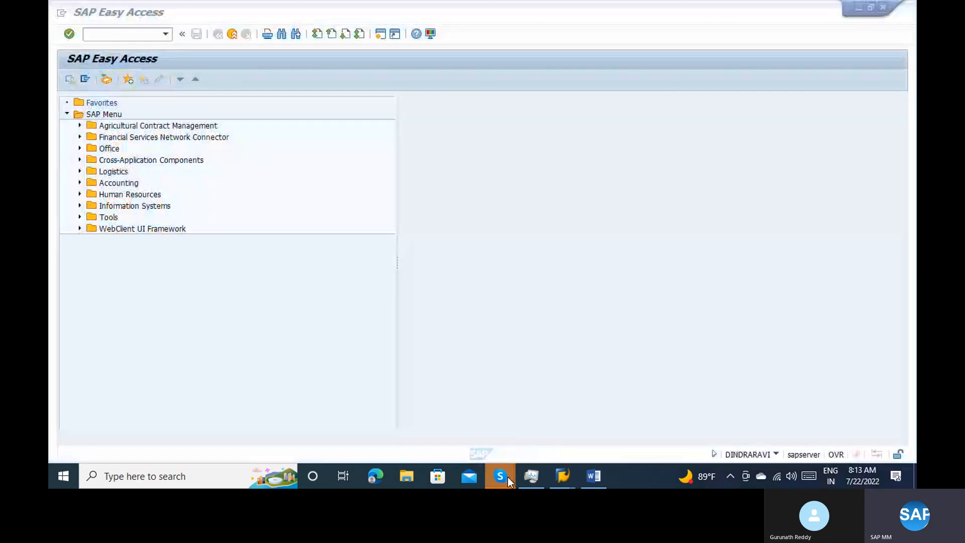
mouse_move(500, 475)
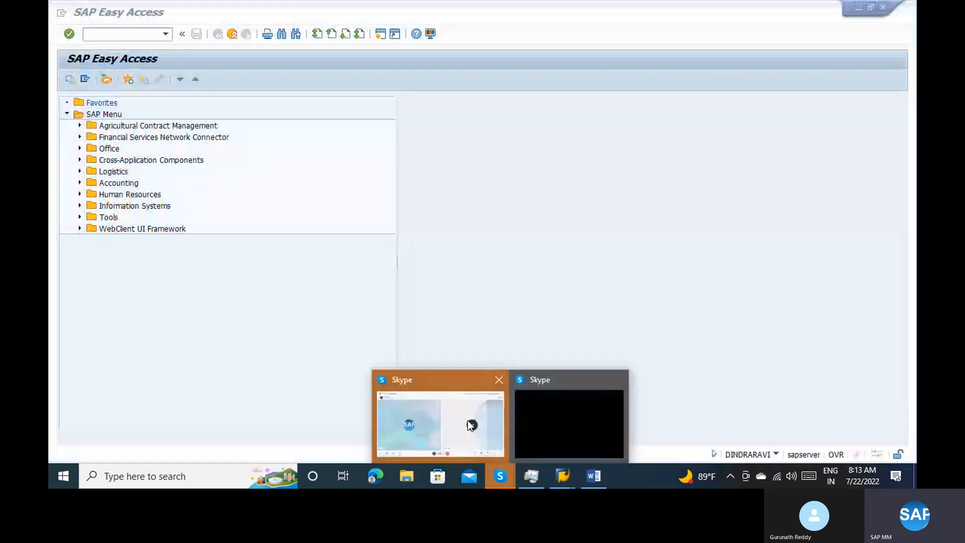
left_click(467, 420)
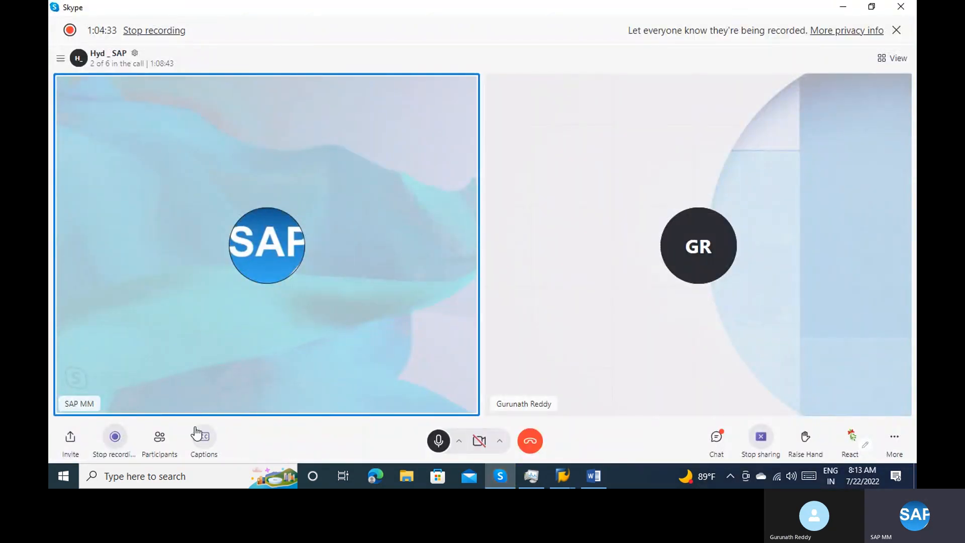